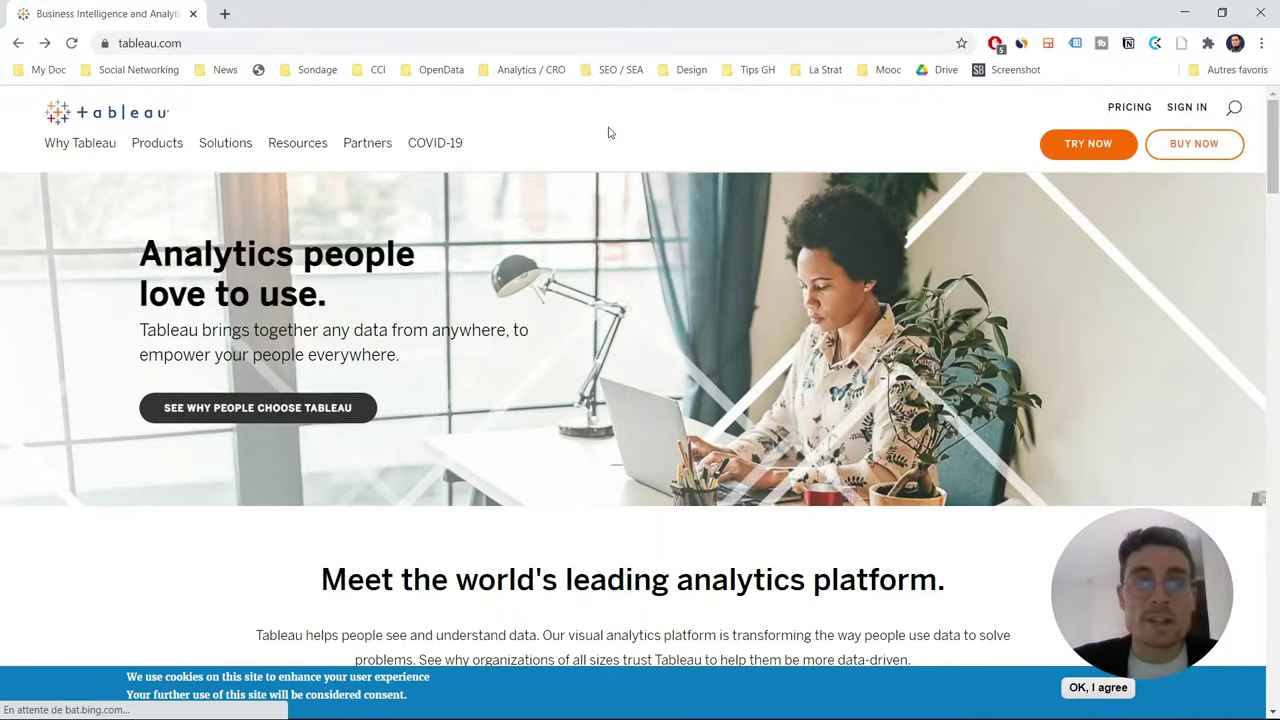
Step: Go from tableau.com to the Tableau Desktop free 14-day trial page and focus its business e-mail field
left_click(108, 43)
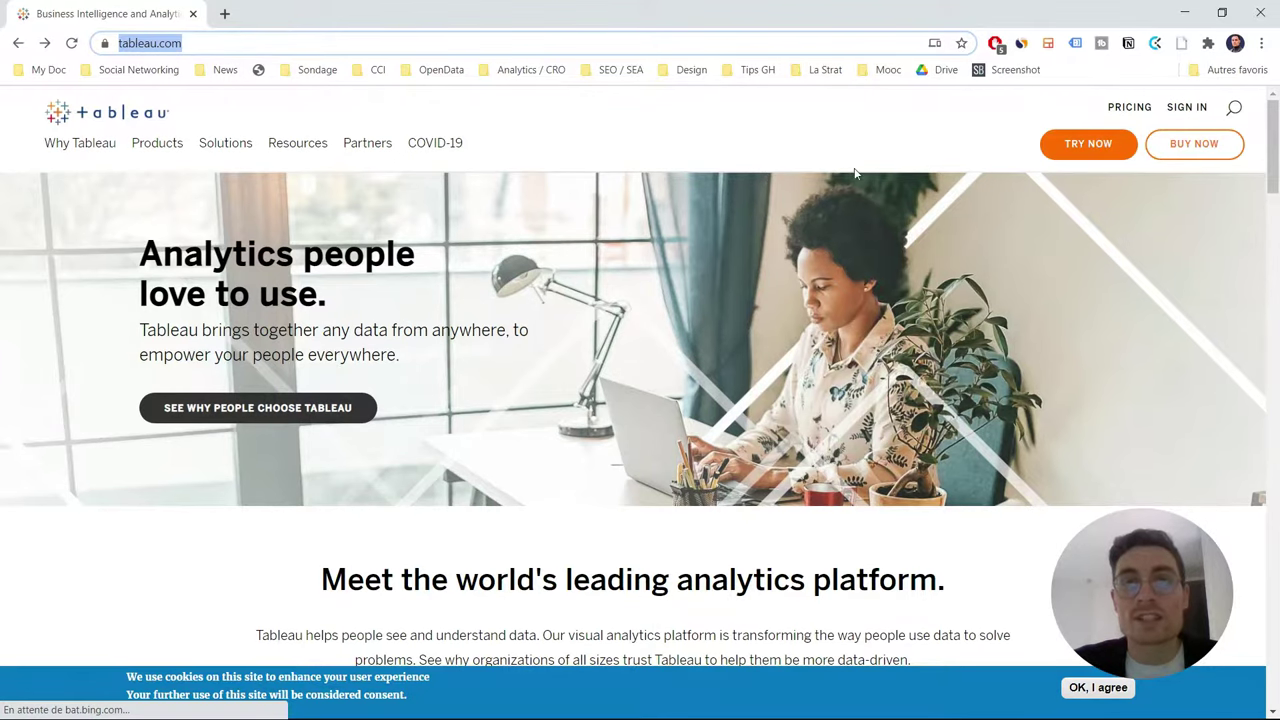
left_click(1090, 146)
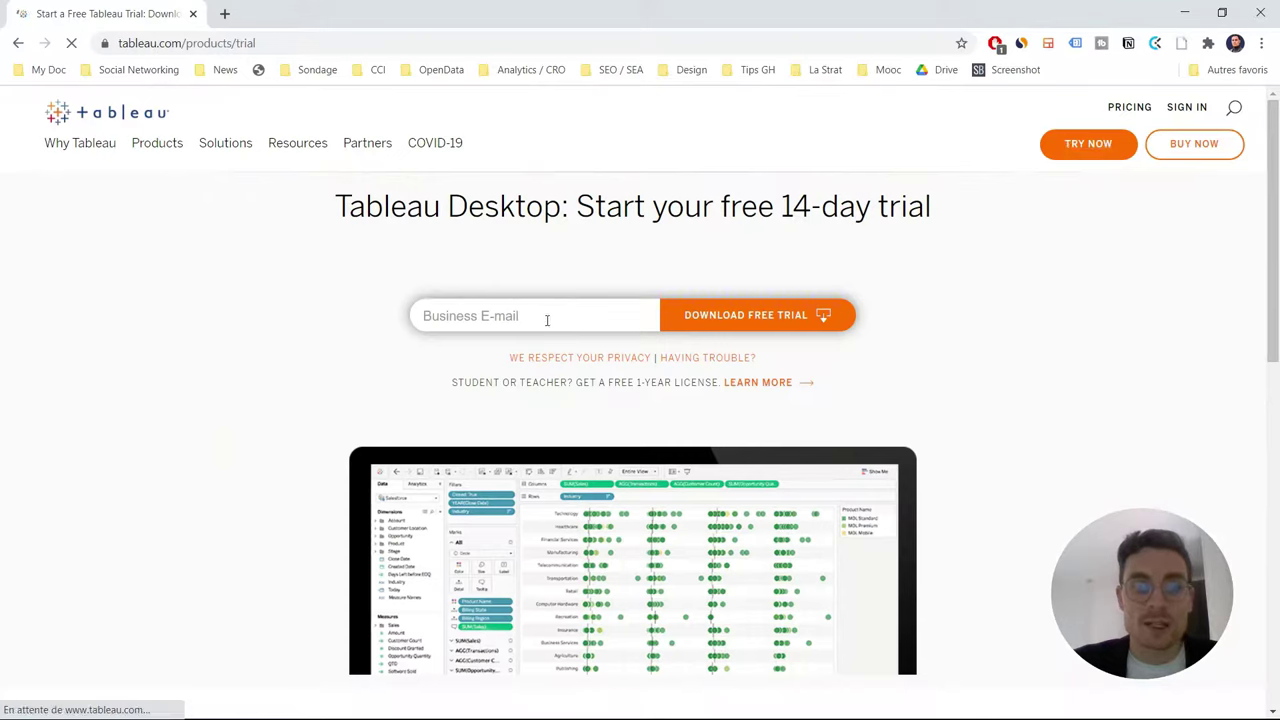
left_click(533, 317)
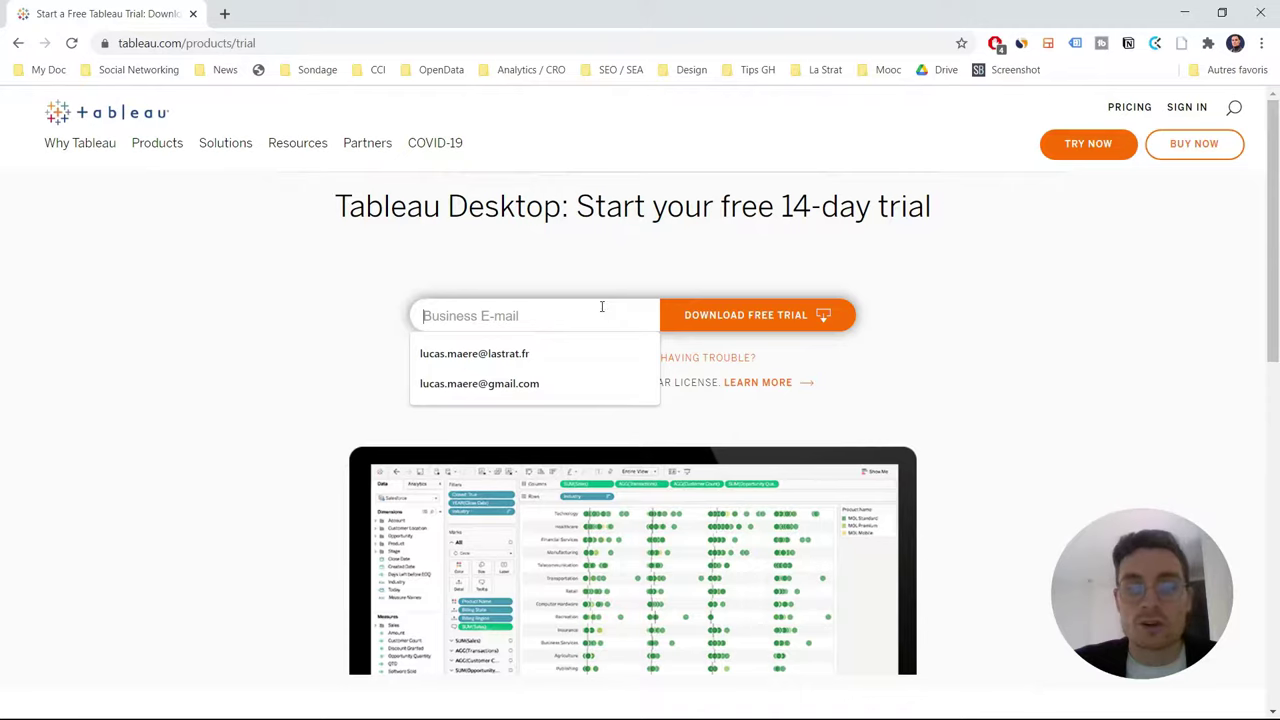
Step: Dismiss the e-mail autocomplete suggestions and scroll down the trial form
left_click(1000, 297)
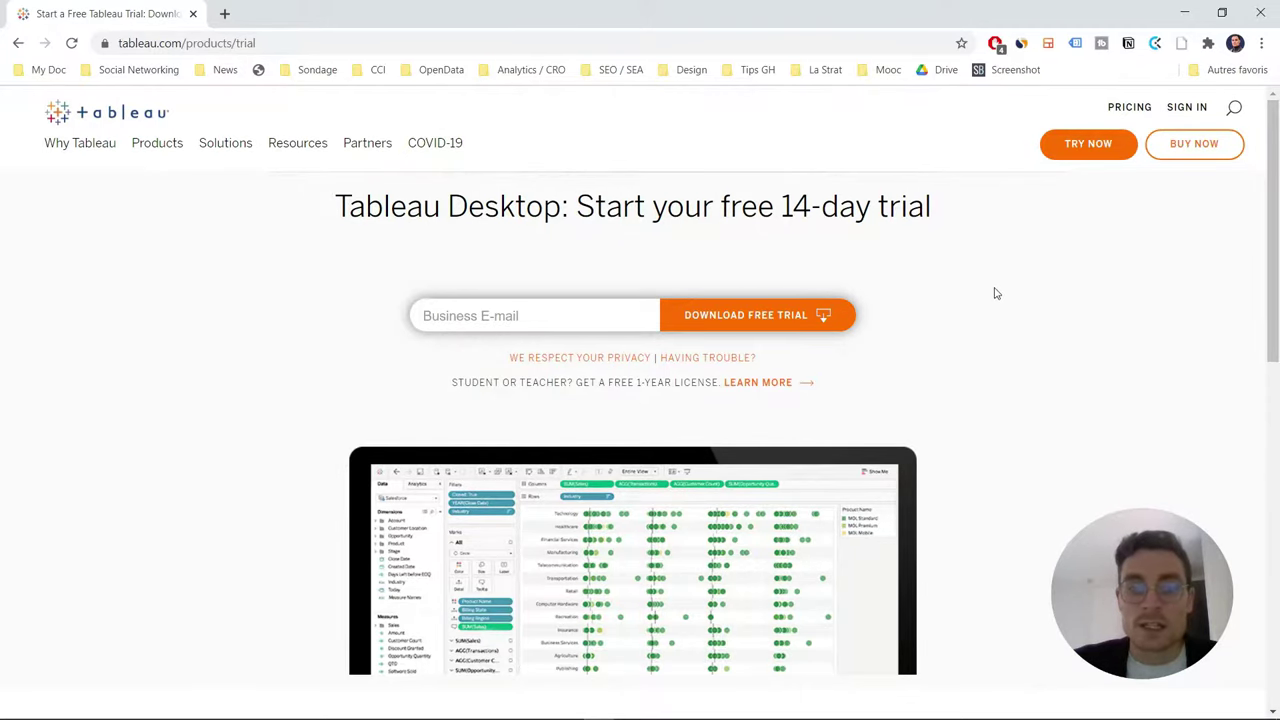
scroll(981, 292, "down", 1)
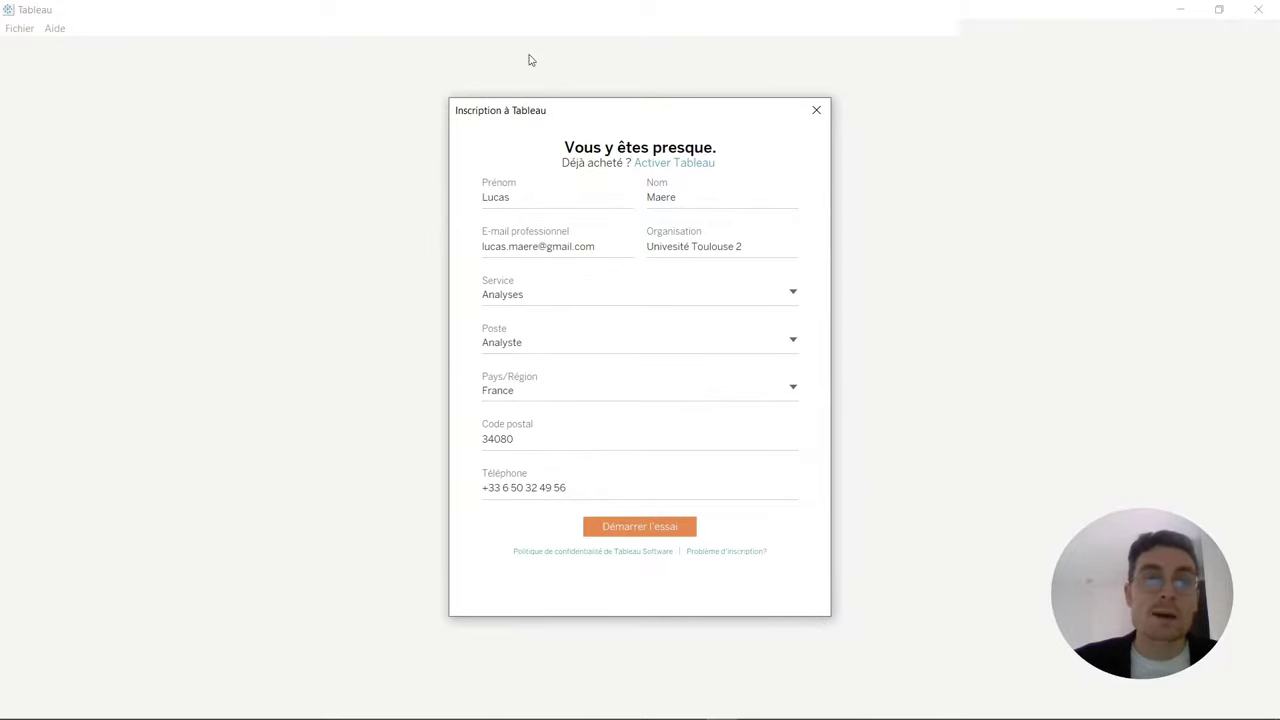
Step: Start the 14-day trial from the registration dialog with the entered details
left_click(653, 533)
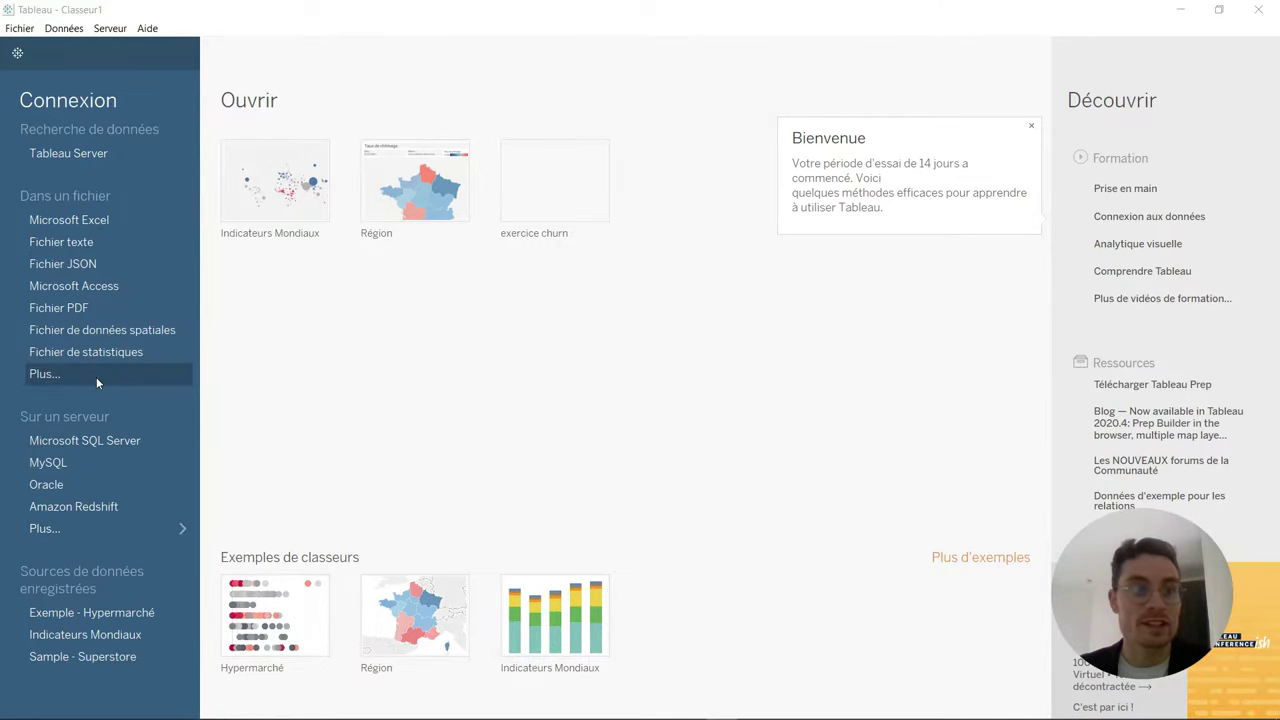
Step: Close the open-file dialog and list all server connectors via Plus... under Sur un serveur
left_click(620, 33)
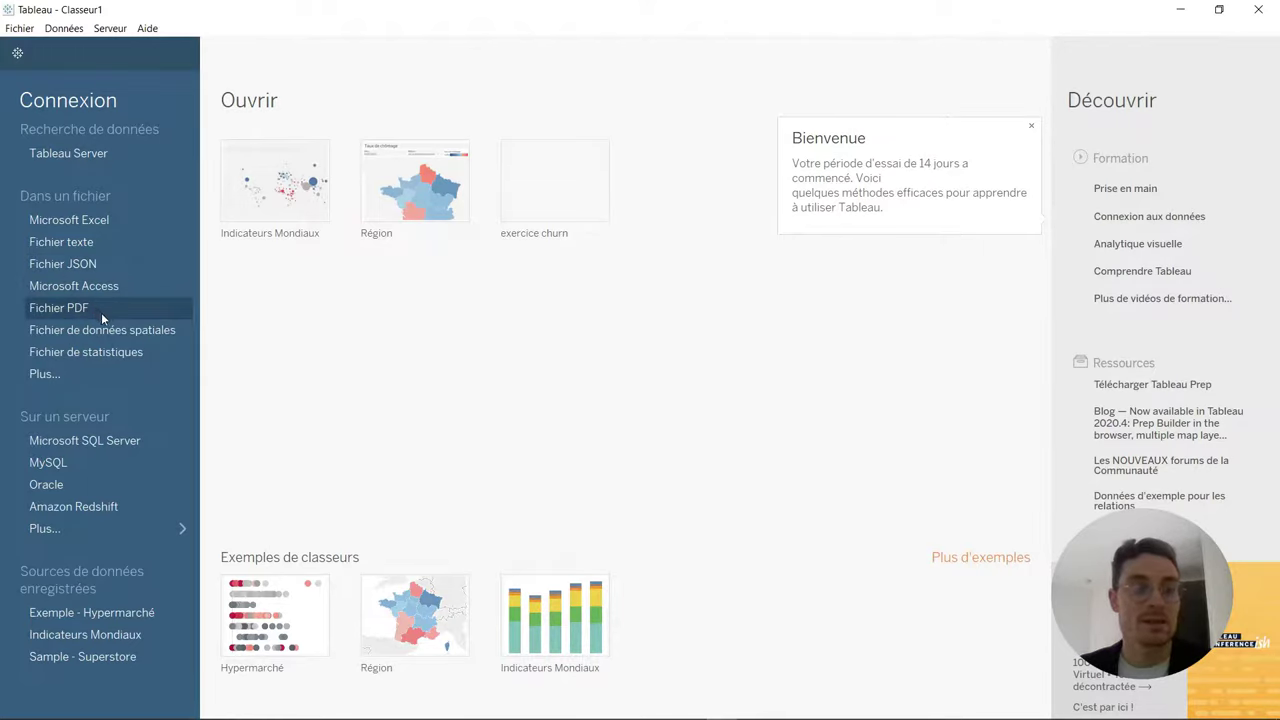
left_click(183, 531)
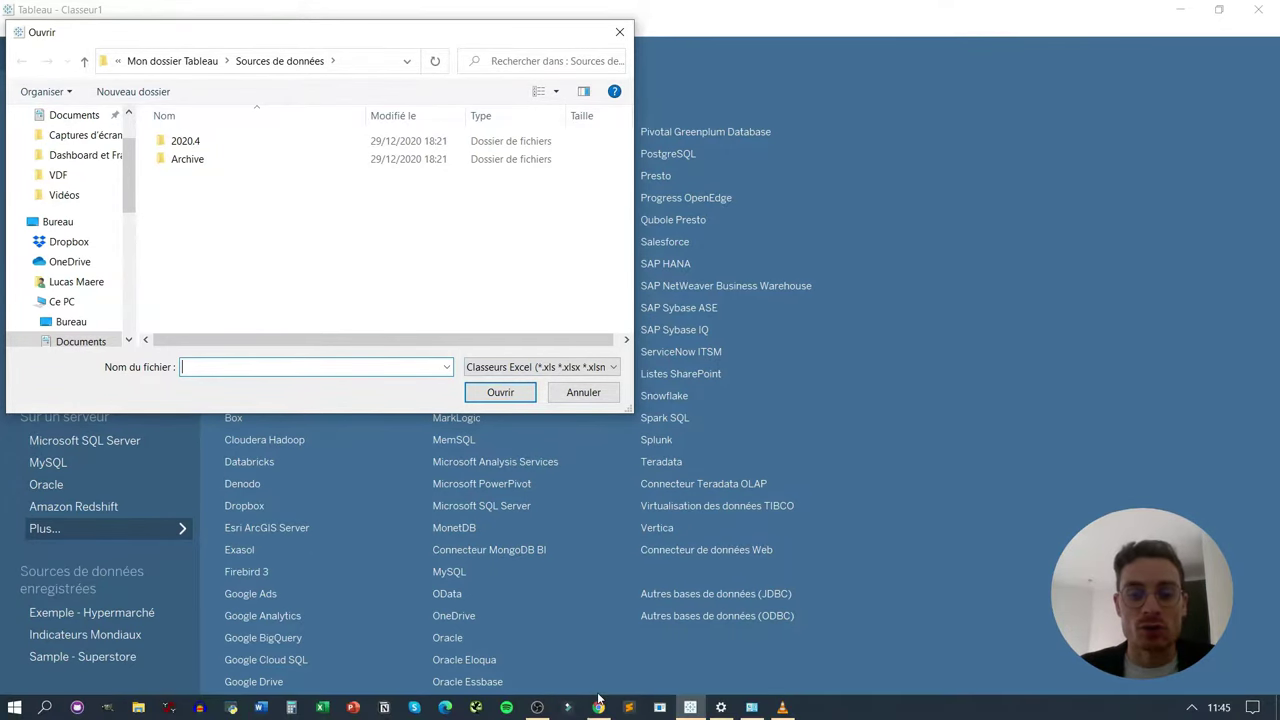
Step: Open Google Dataset Search from the OpenData bookmarks in a new Chrome tab
left_click(598, 710)
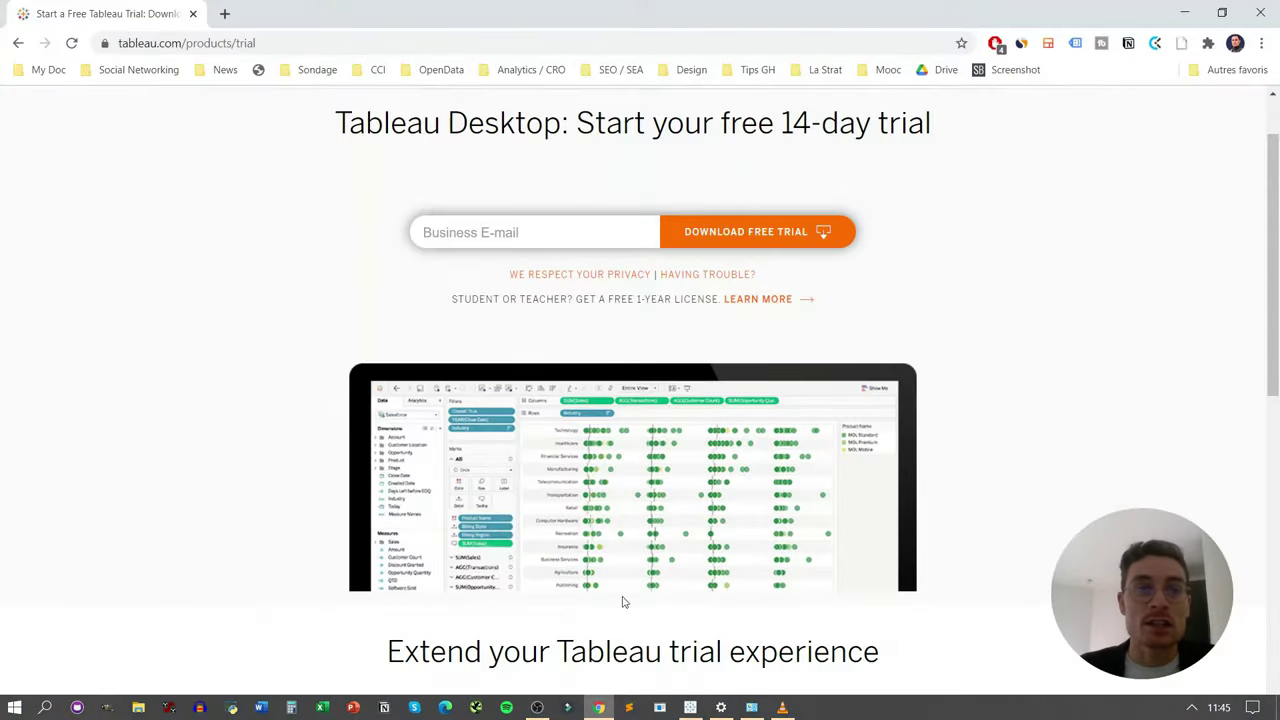
left_click(224, 13)
left_click(434, 80)
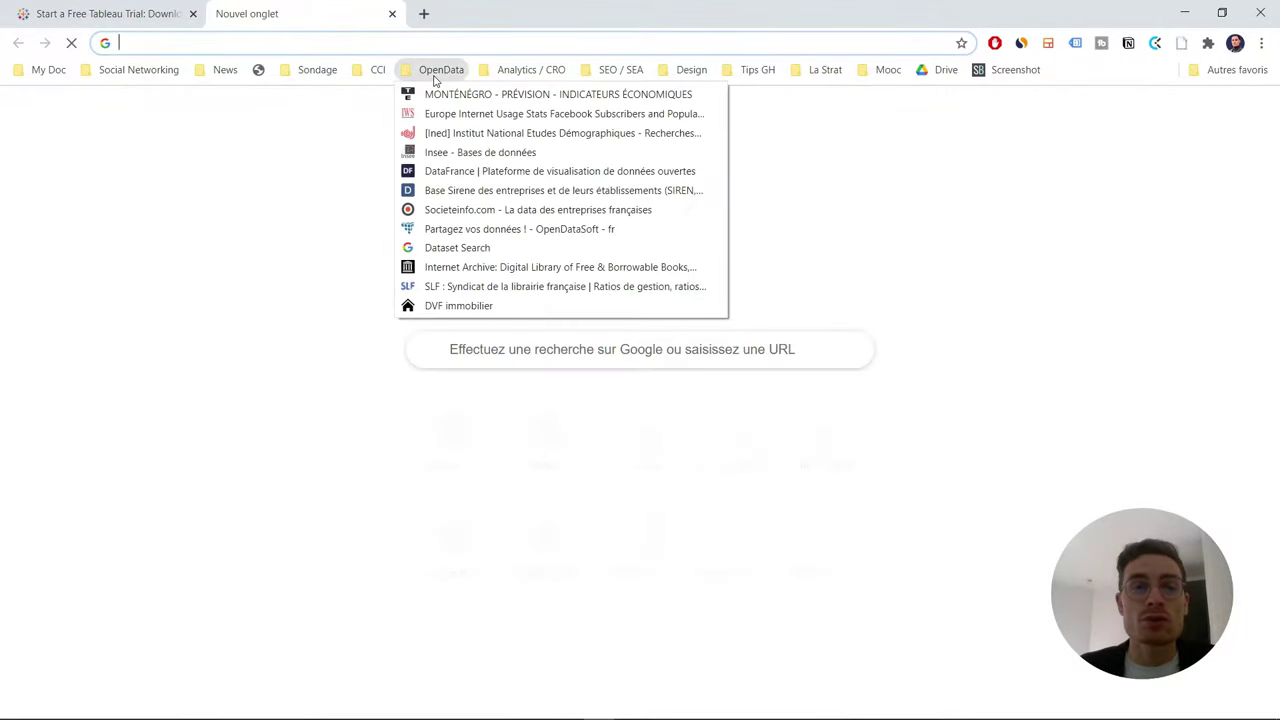
key("Escape")
left_click(489, 253)
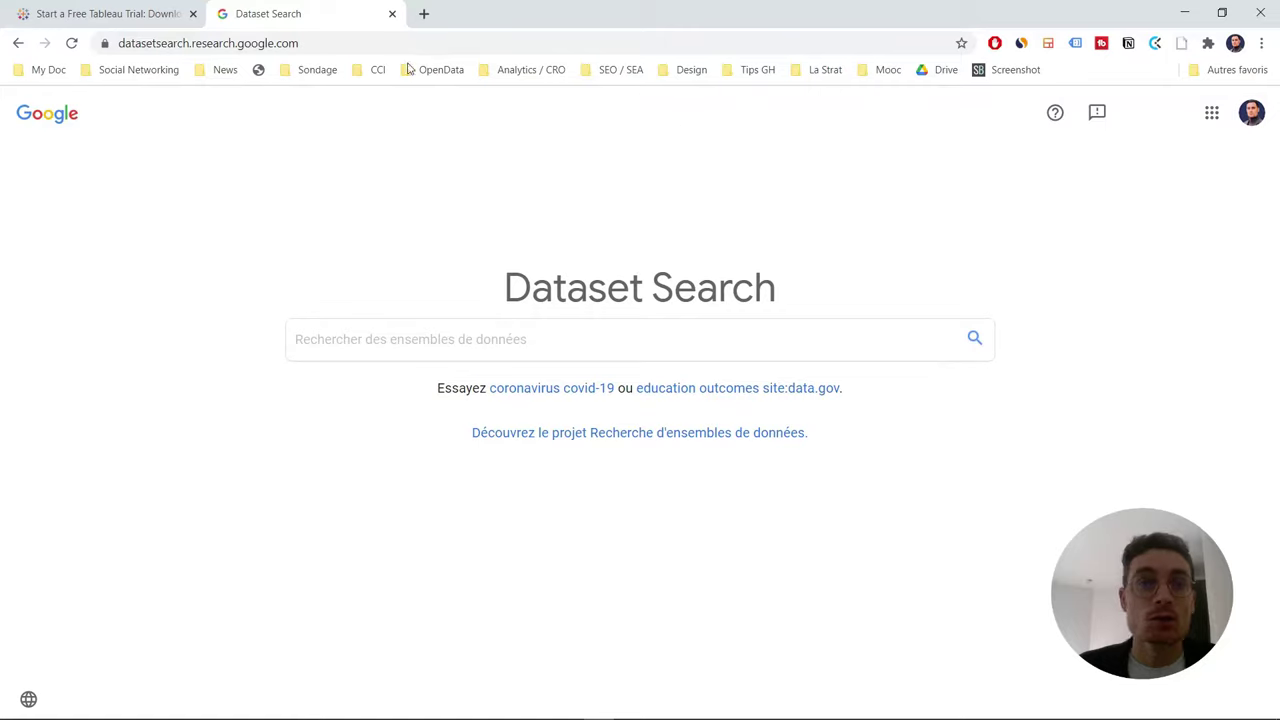
Step: Search Dataset Search for 'football'
left_click(295, 42)
left_click_drag(295, 42, 106, 42)
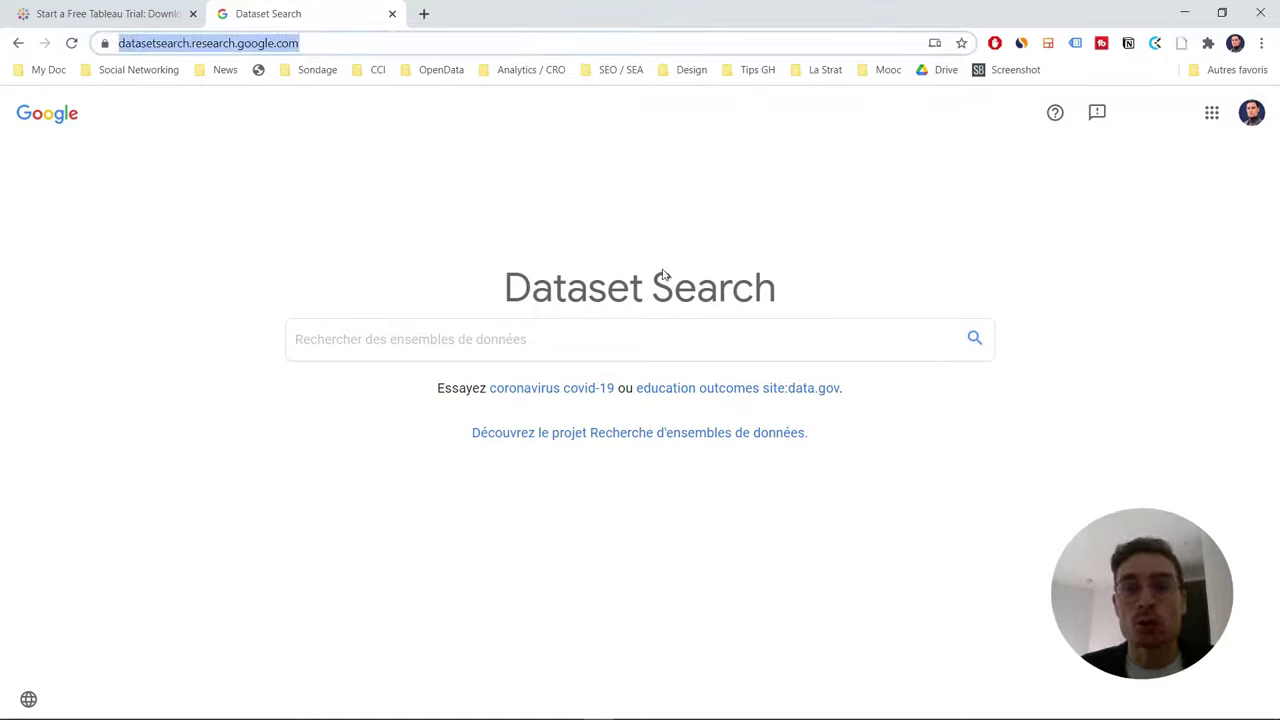
left_click(651, 333)
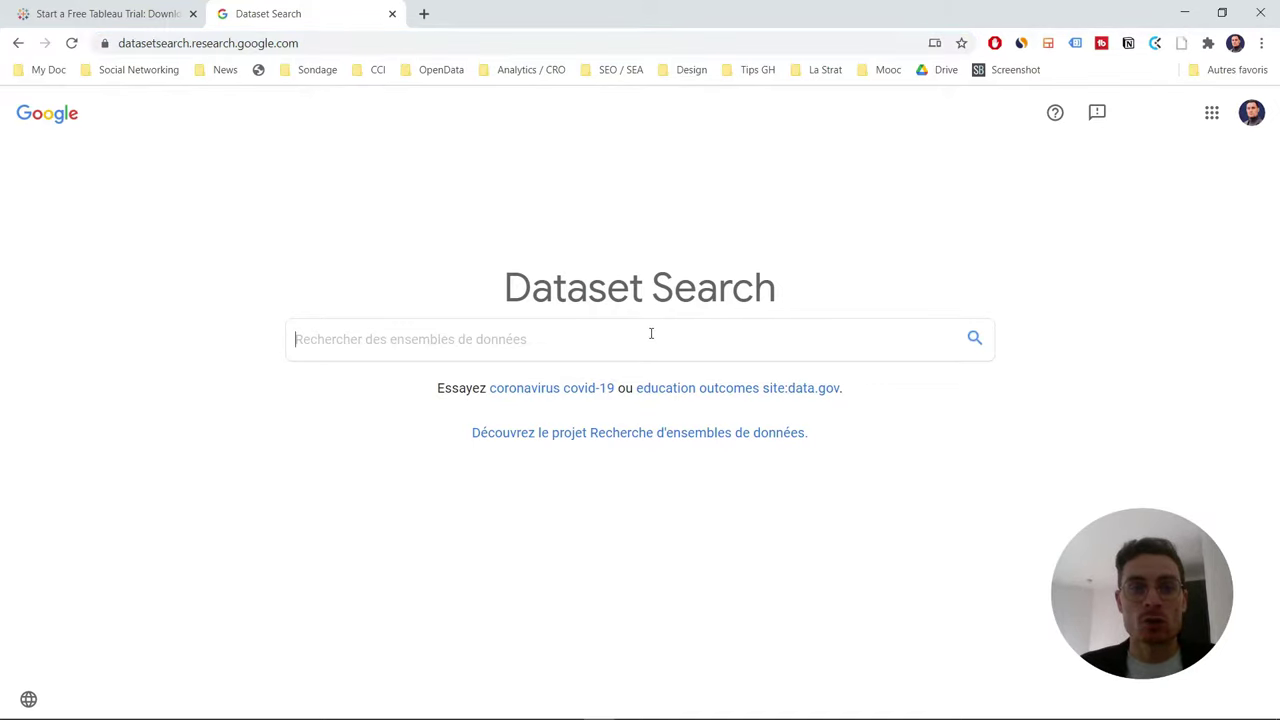
type("foot")
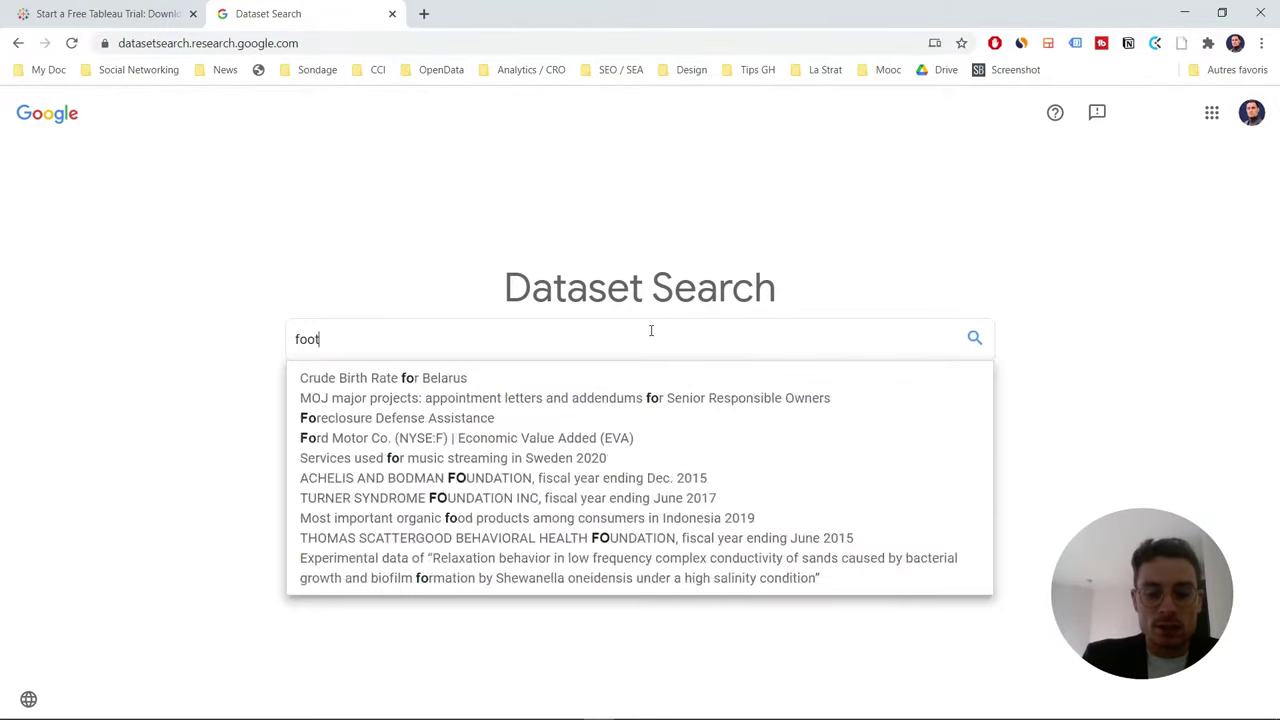
type("ball")
key("Return")
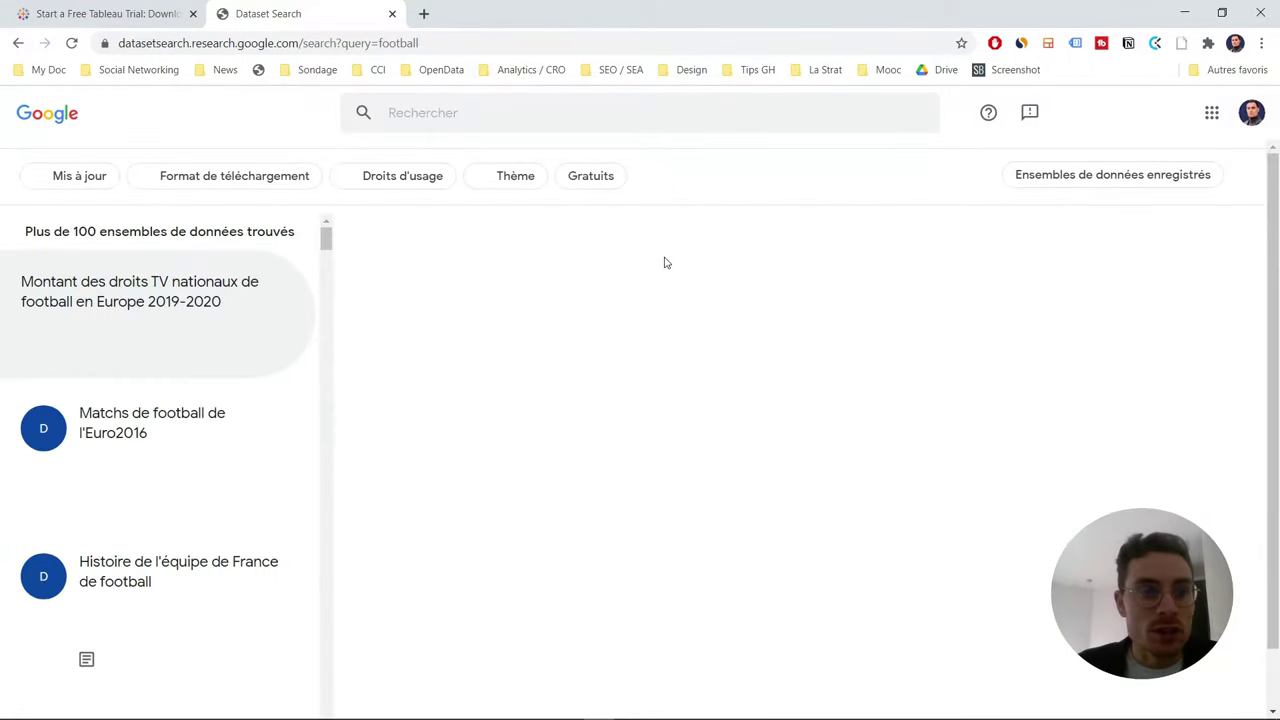
Step: Filter the football results to datasets updated in the past month (Depuis un mois) and browse them
left_click(73, 180)
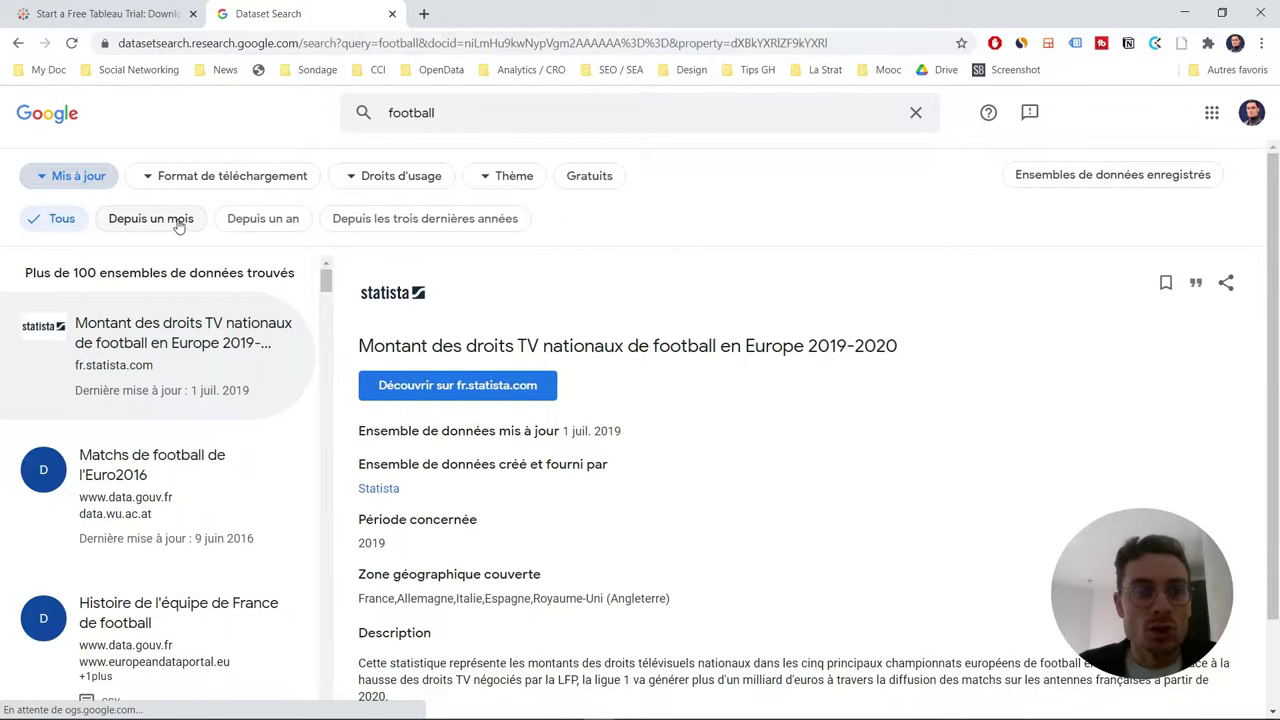
left_click(178, 222)
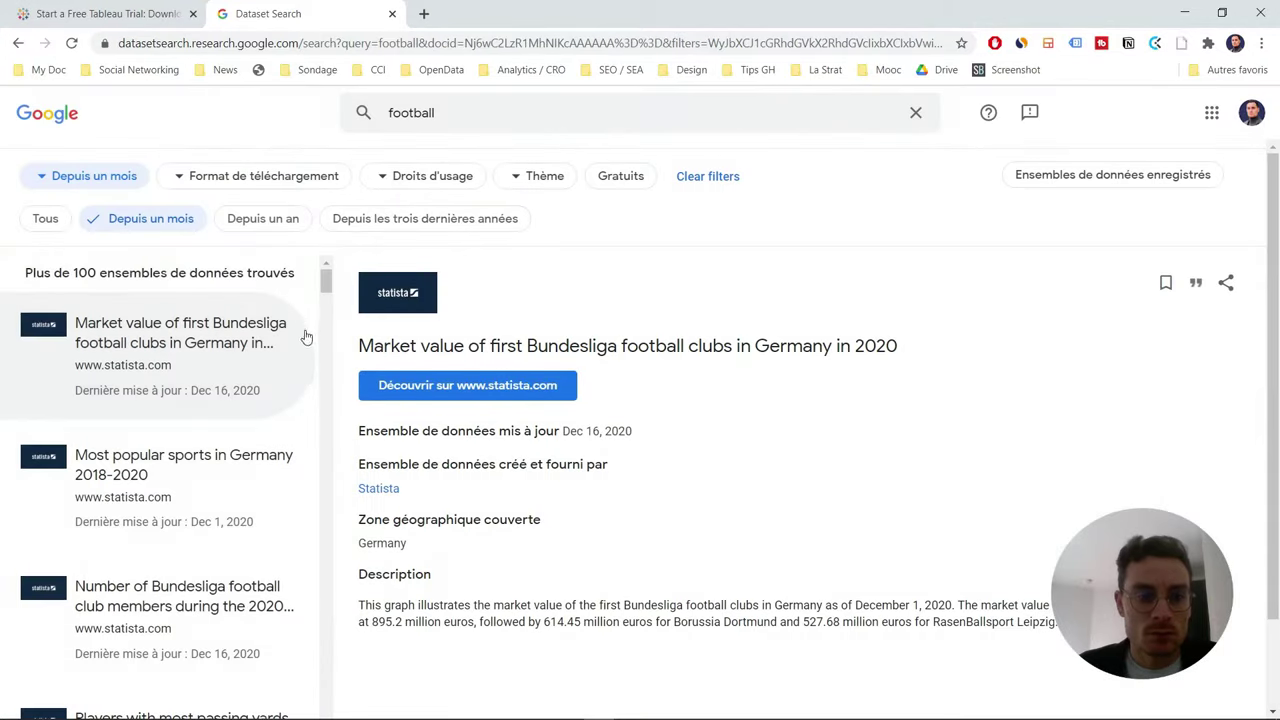
scroll(306, 330, "down", 5)
scroll(307, 315, "down", 5)
scroll(307, 300, "down", 5)
scroll(308, 291, "down", 2)
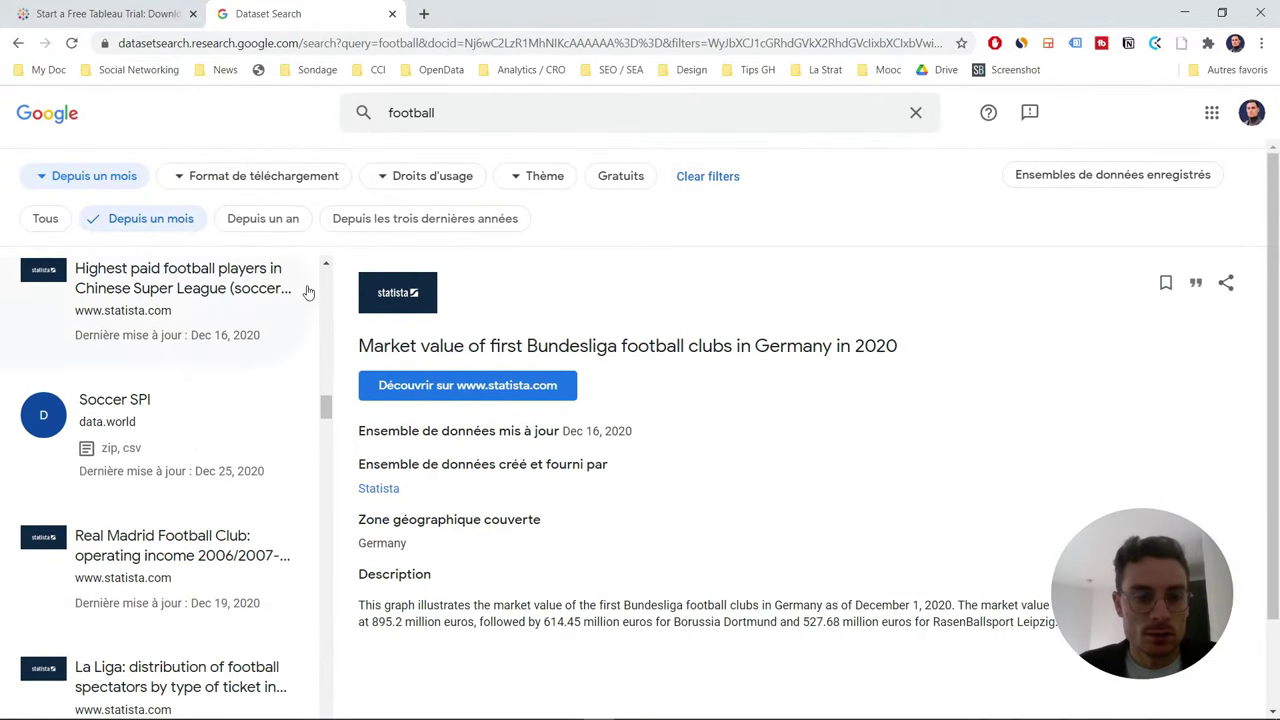
Step: Return to the unfiltered football results and browse to the International football results dataset
key("alt+Left")
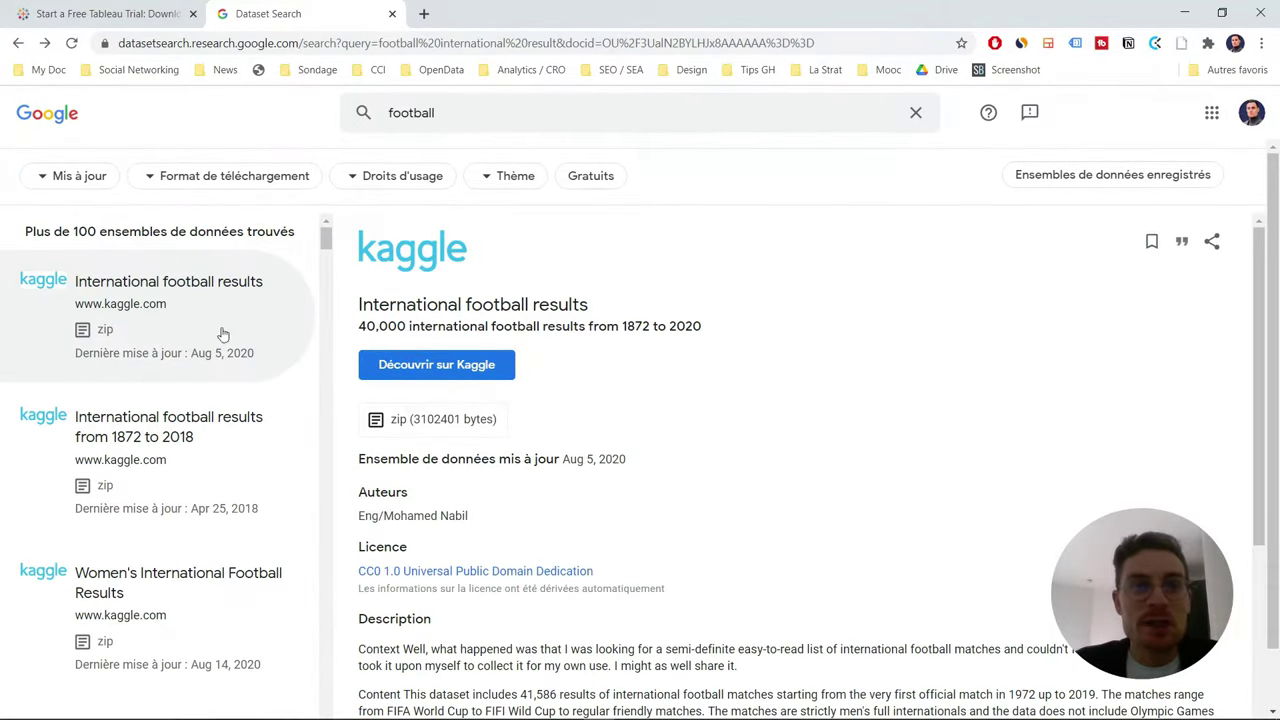
scroll(571, 314, "down", 1)
scroll(575, 315, "up", 1)
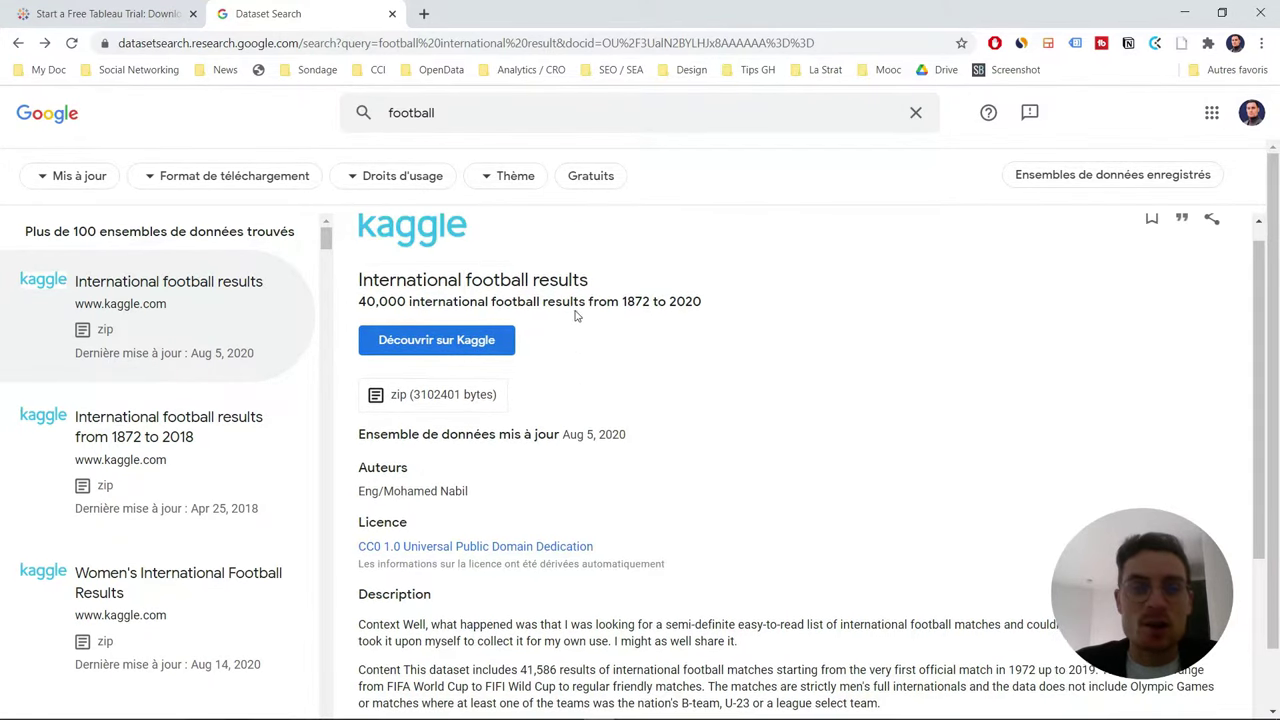
scroll(418, 333, "down", 4)
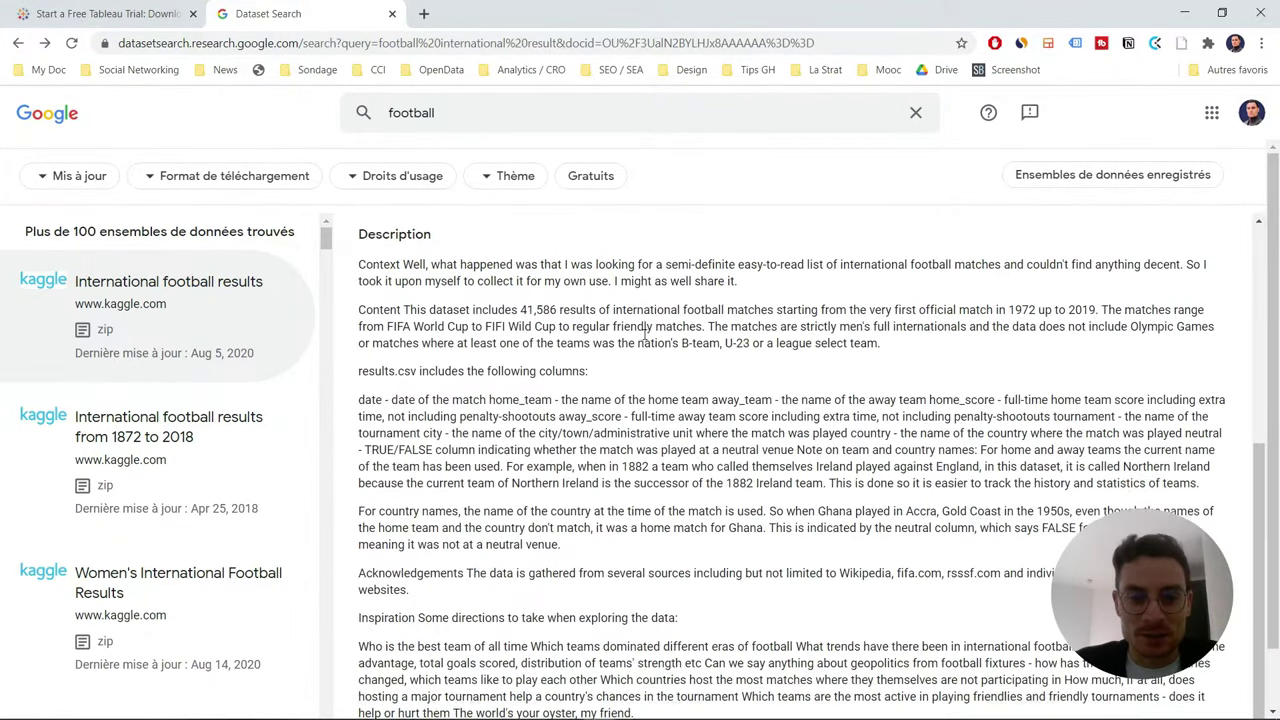
scroll(646, 338, "down", 1)
scroll(651, 352, "up", 3)
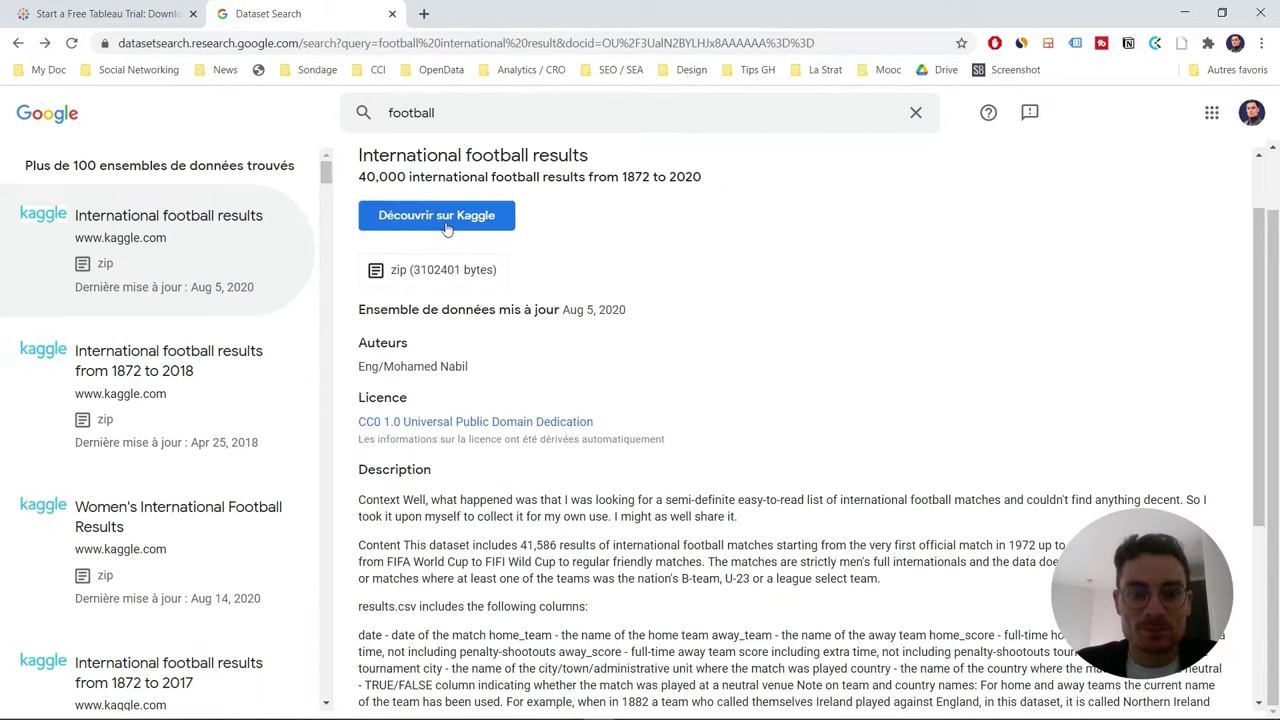
Step: Open the International football results dataset on Kaggle, review the results.csv preview, then go to sign-in
left_click(442, 214)
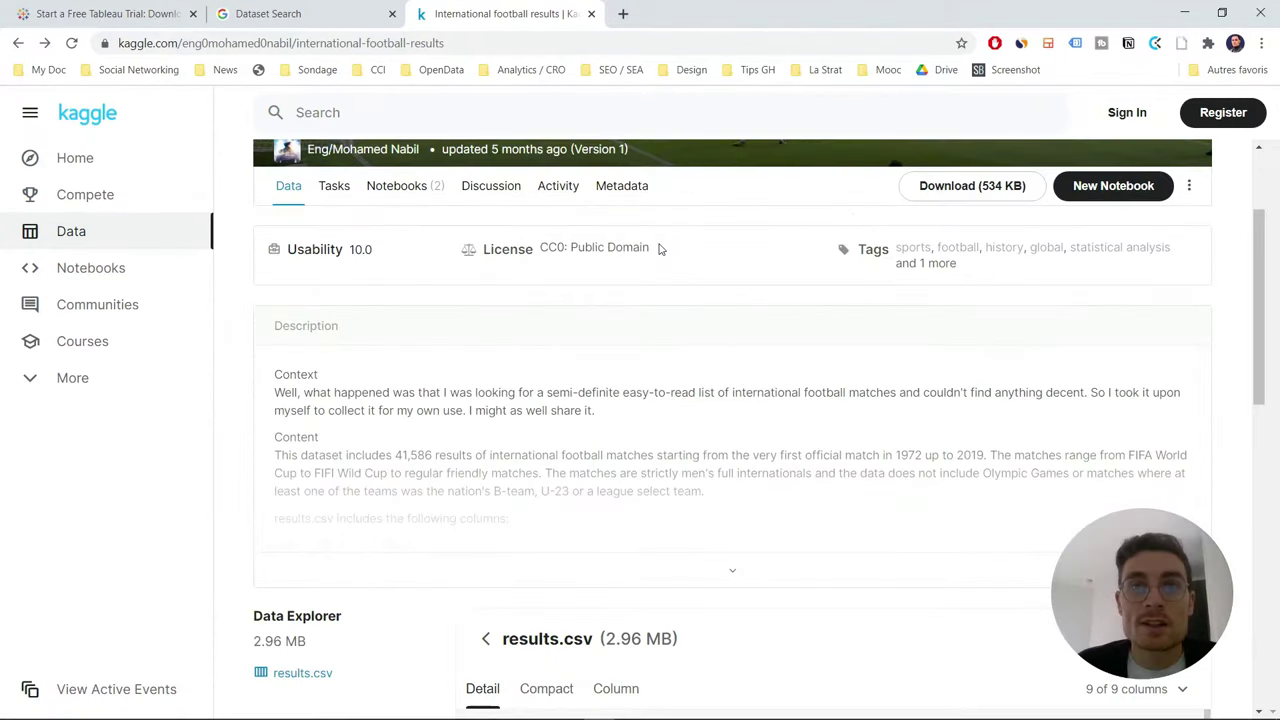
scroll(659, 250, "down", 2)
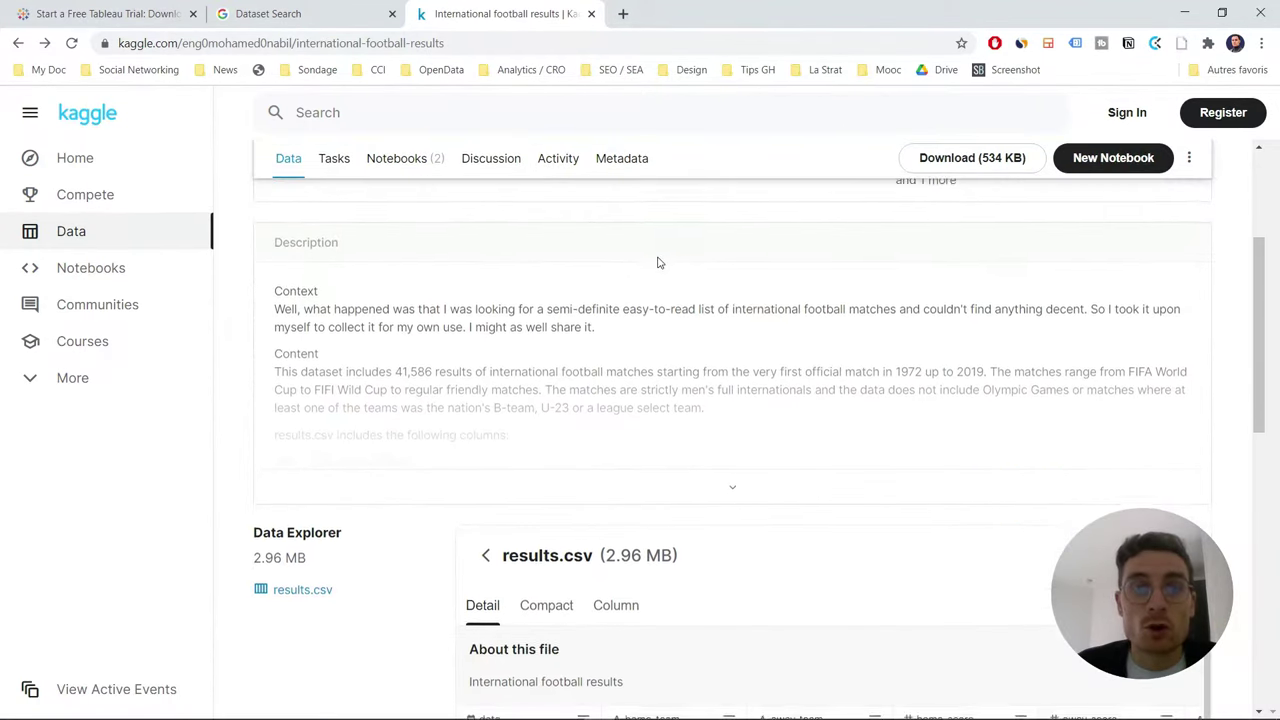
scroll(658, 285, "down", 2)
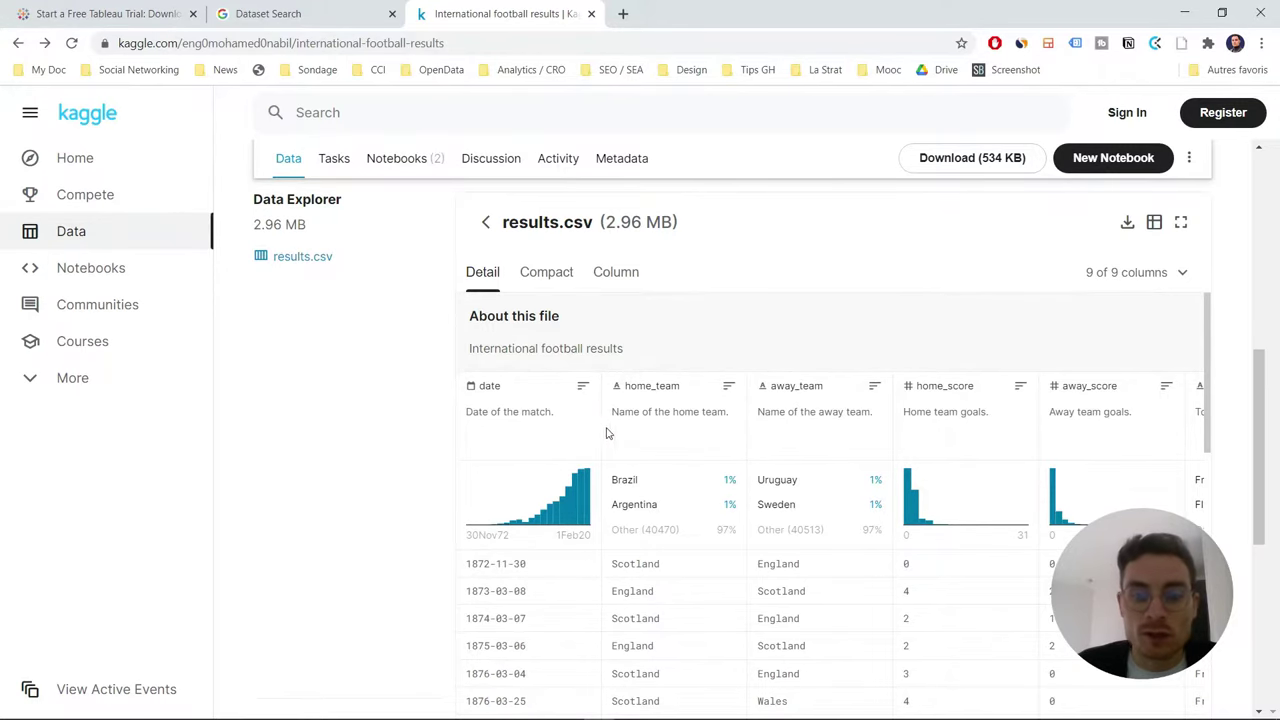
scroll(900, 488, "down", 1)
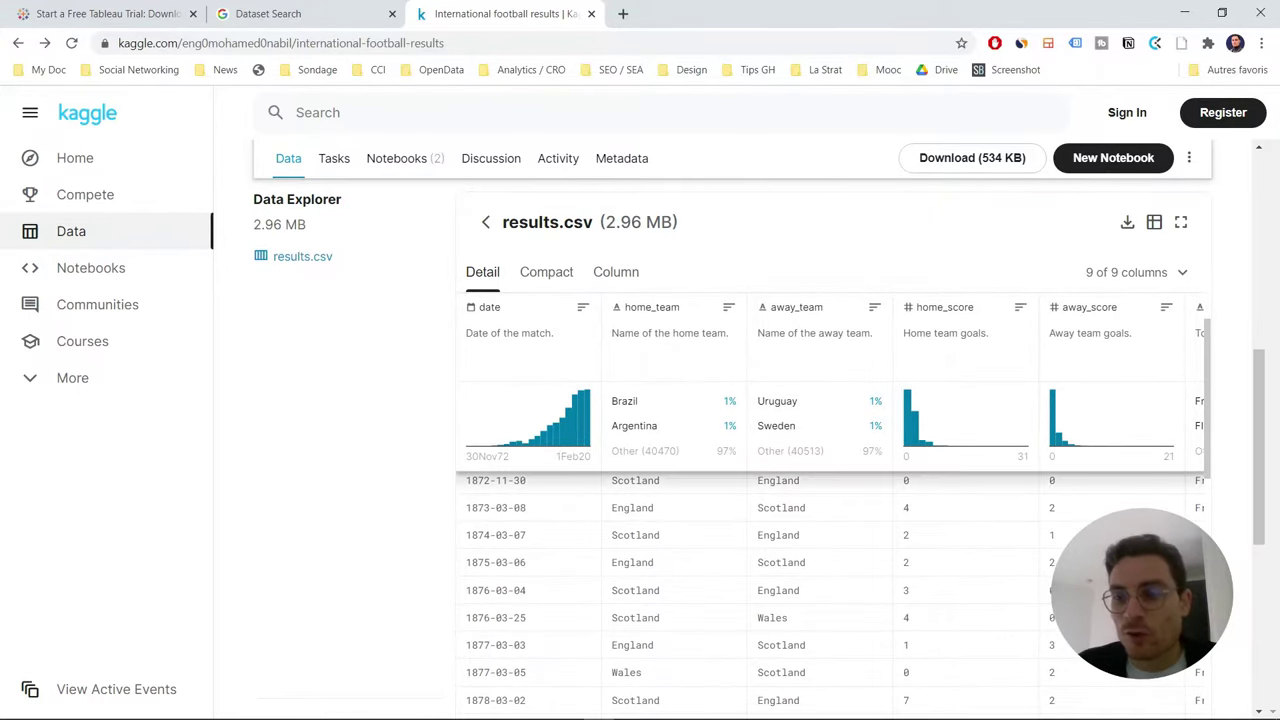
scroll(1118, 508, "up", 2)
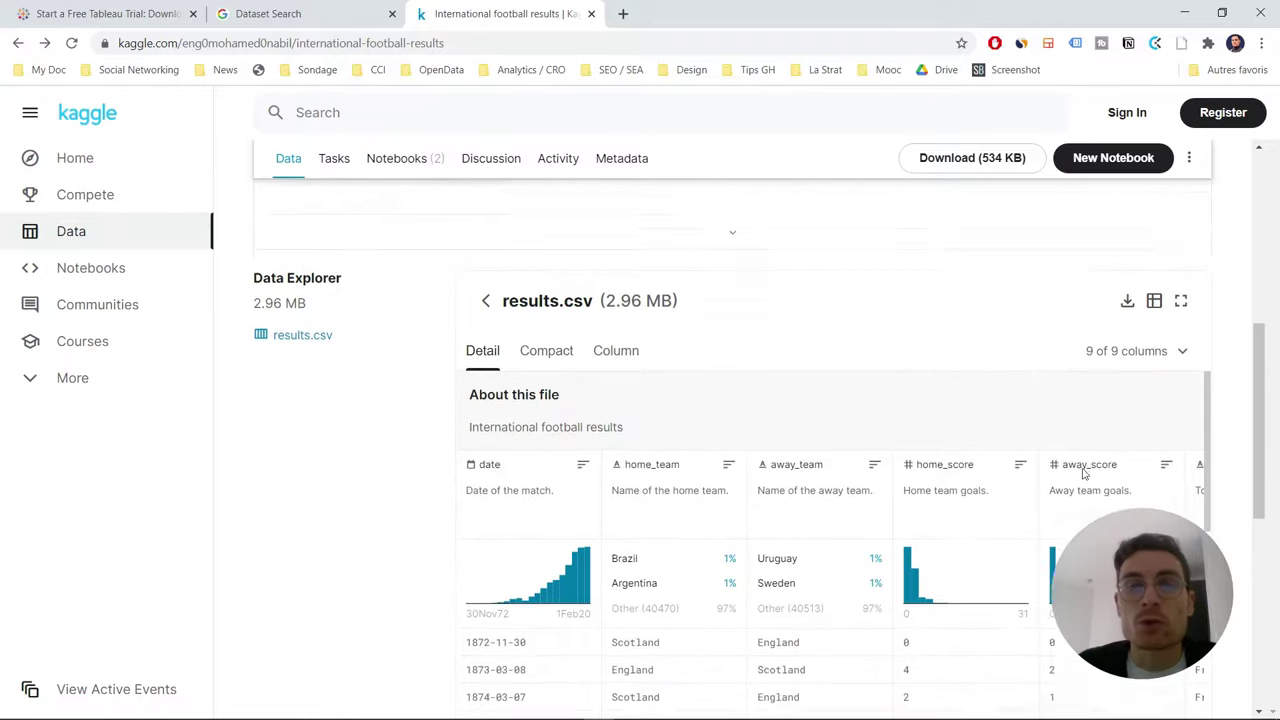
scroll(1114, 494, "up", 2)
scroll(1040, 320, "up", 2)
scroll(1083, 249, "up", 3)
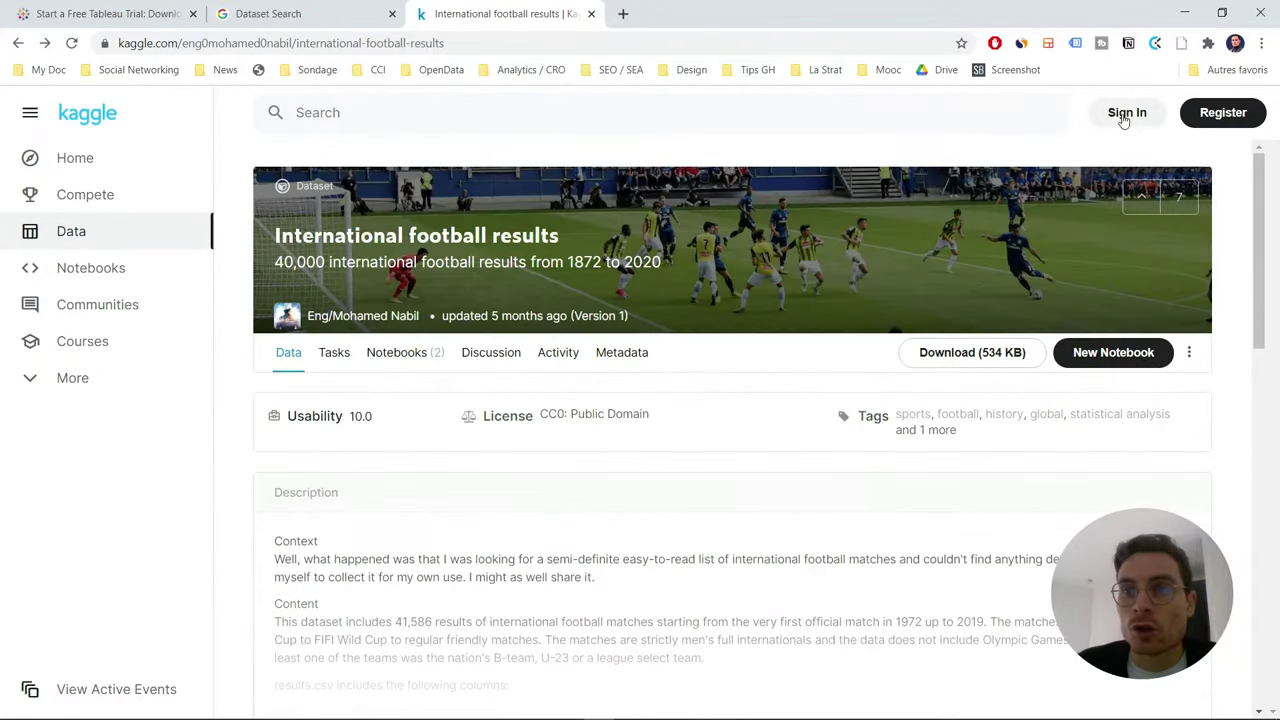
left_click(1127, 113)
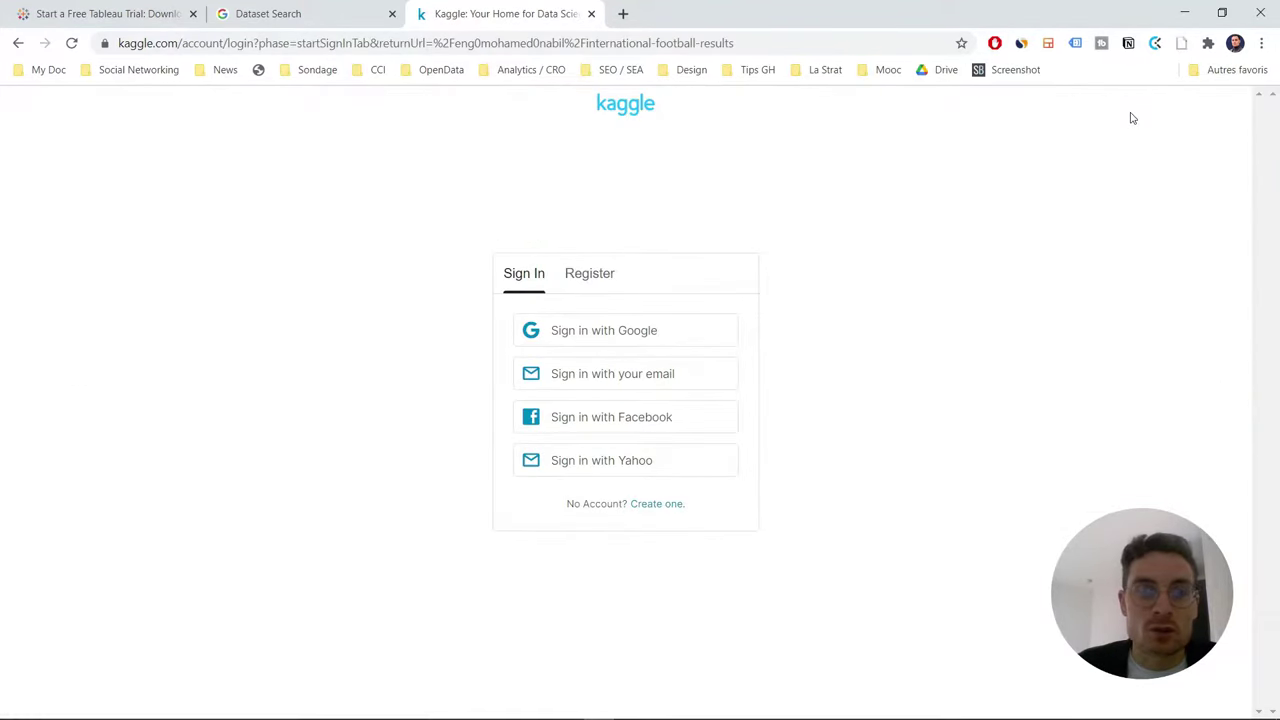
Step: Sign in to Kaggle with a Google account and download the football results dataset (534 KB)
left_click(636, 331)
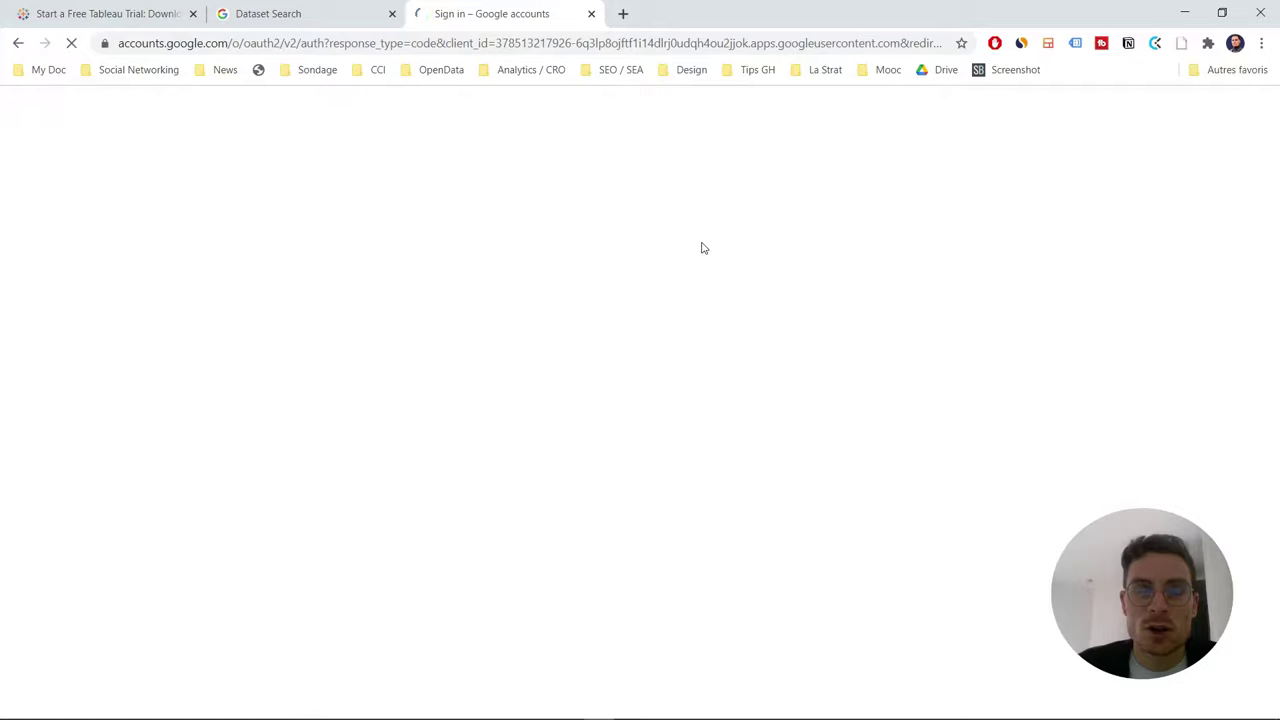
left_click(630, 366)
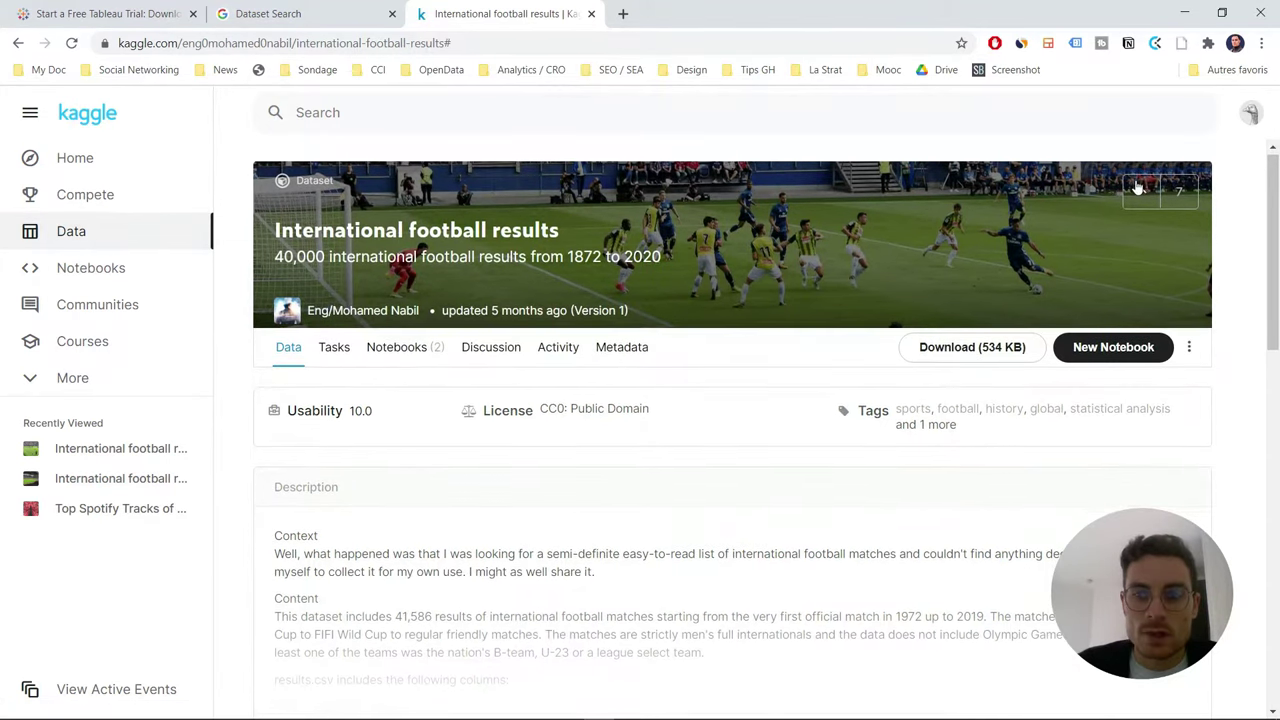
scroll(1137, 187, "down", 2)
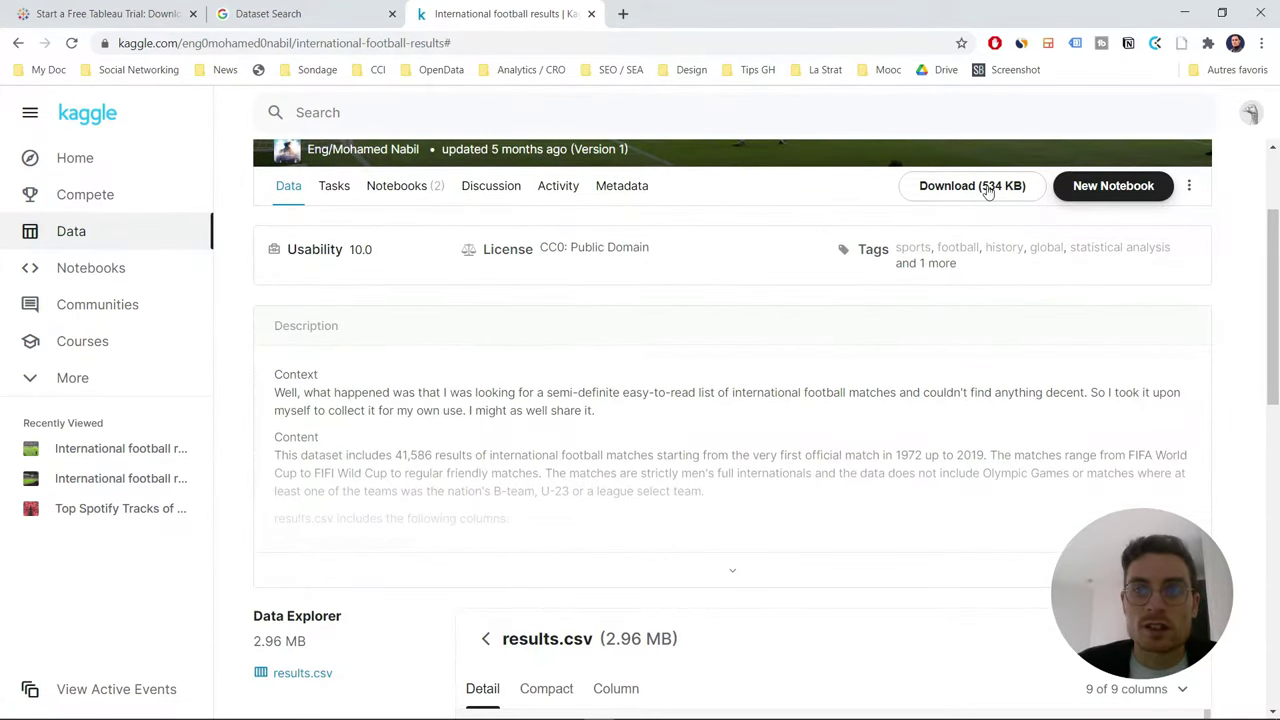
left_click(988, 191)
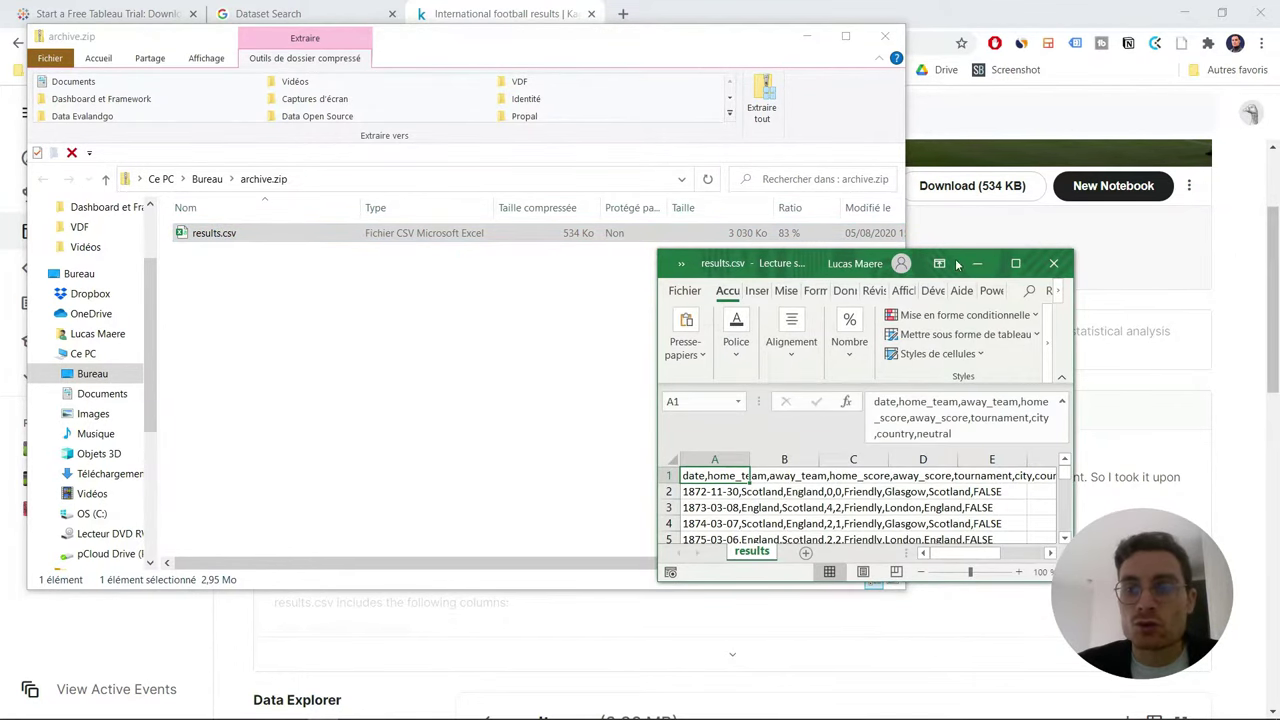
Step: Maximize the results.csv window, select column A, and bring up the Données tools
left_click(1016, 264)
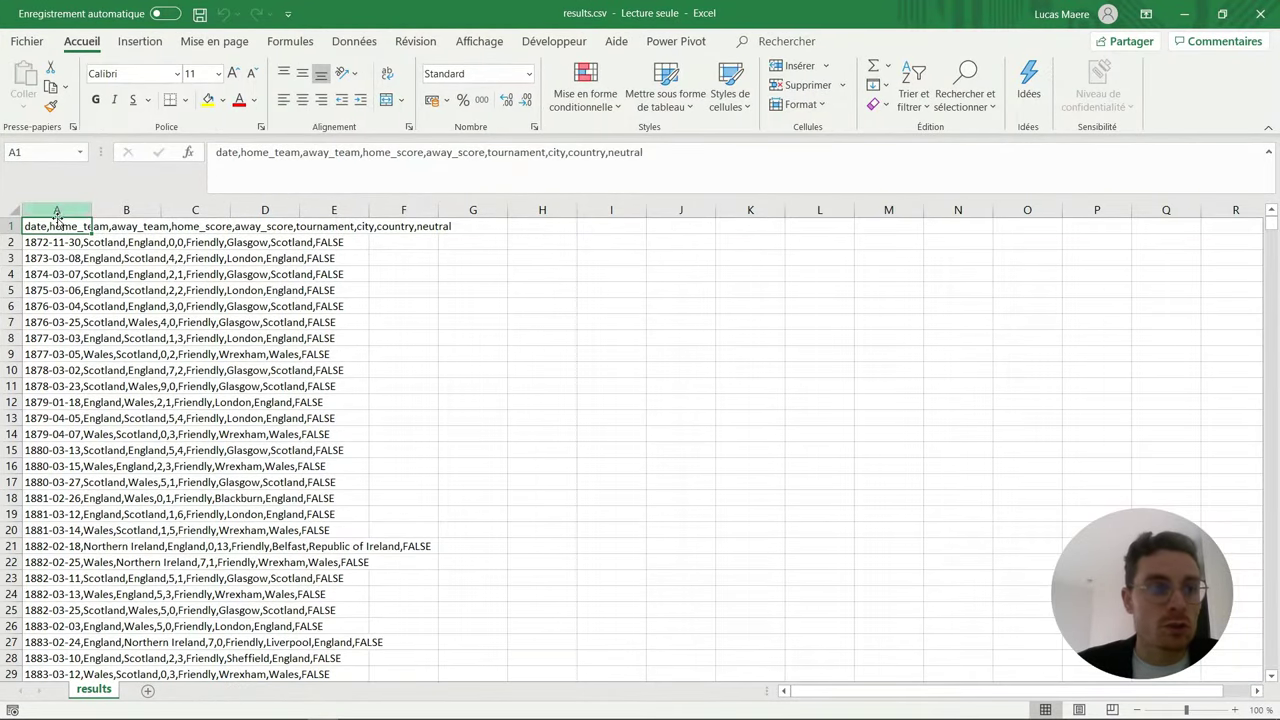
left_click(66, 204)
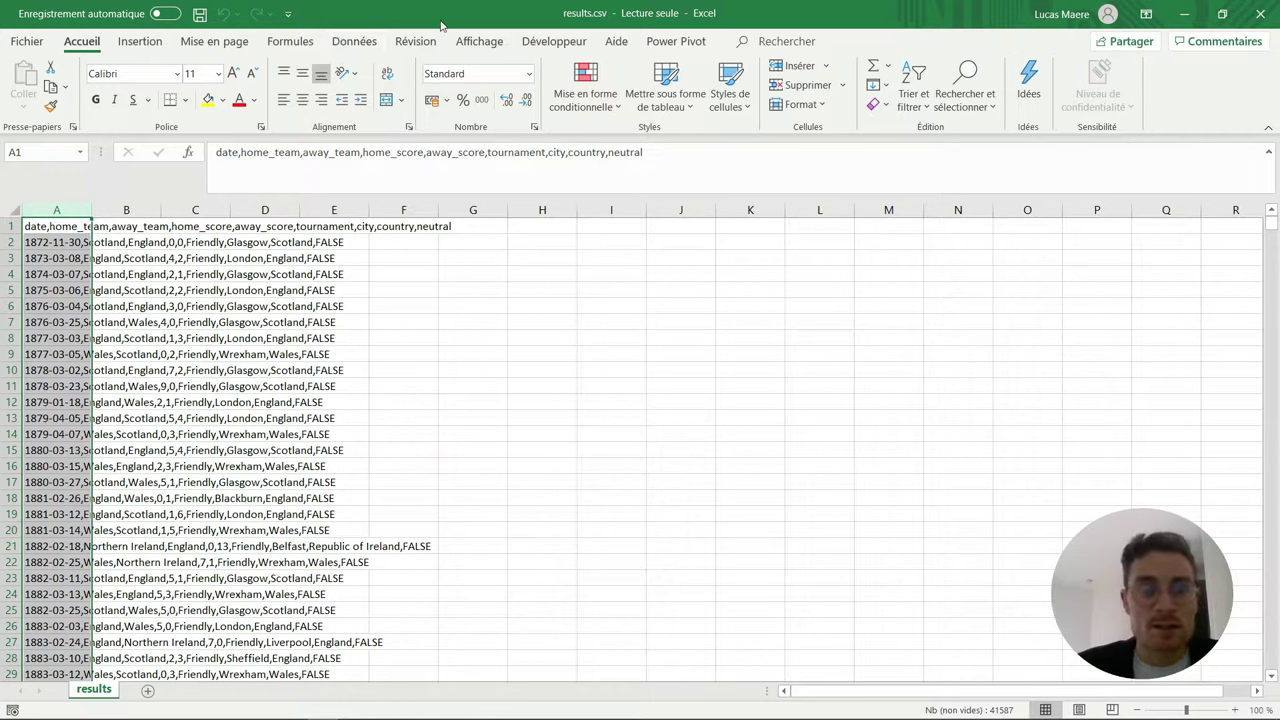
left_click(357, 44)
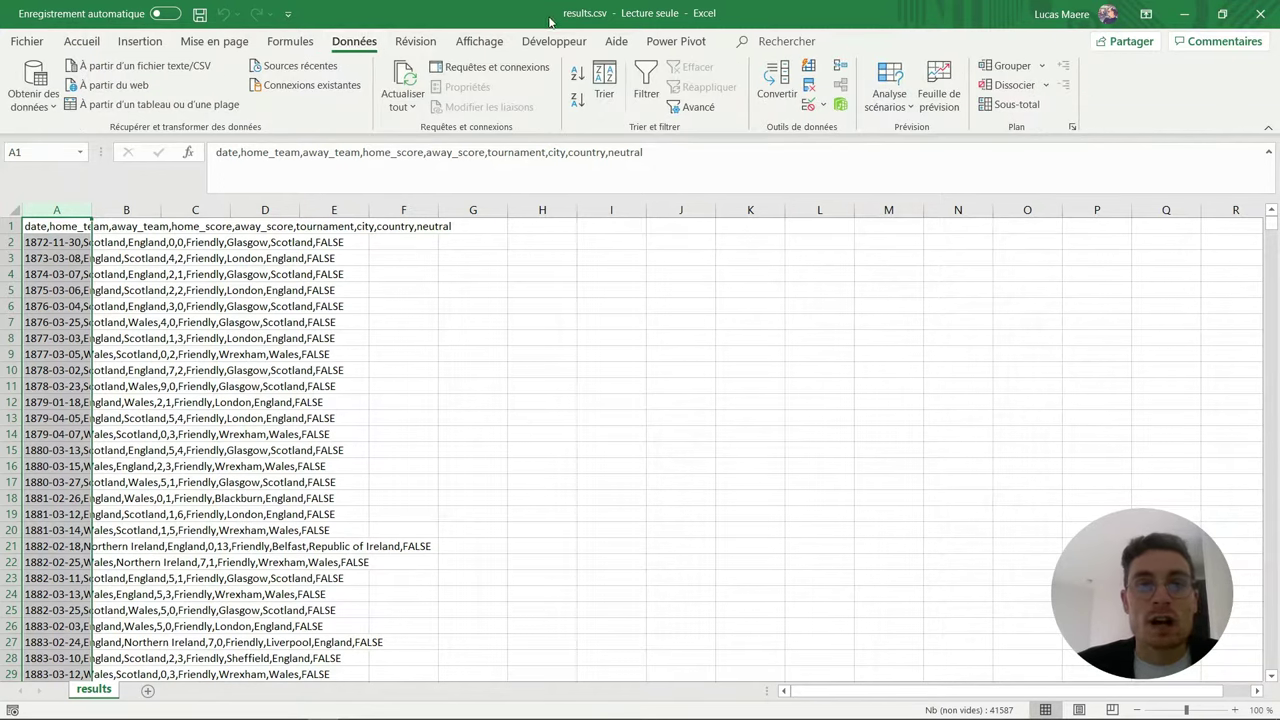
Step: Split column A into nine columns with Convertir (Délimité, comma only), then select headers A–I
left_click(785, 76)
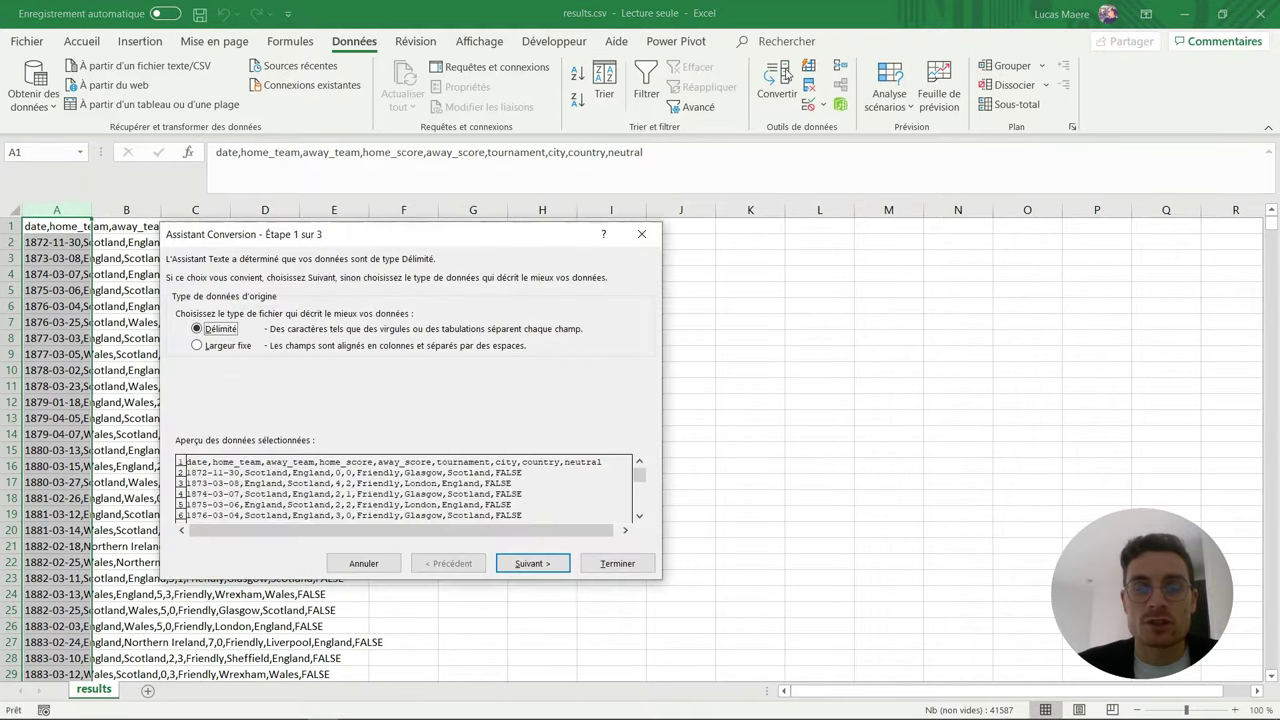
left_click(529, 565)
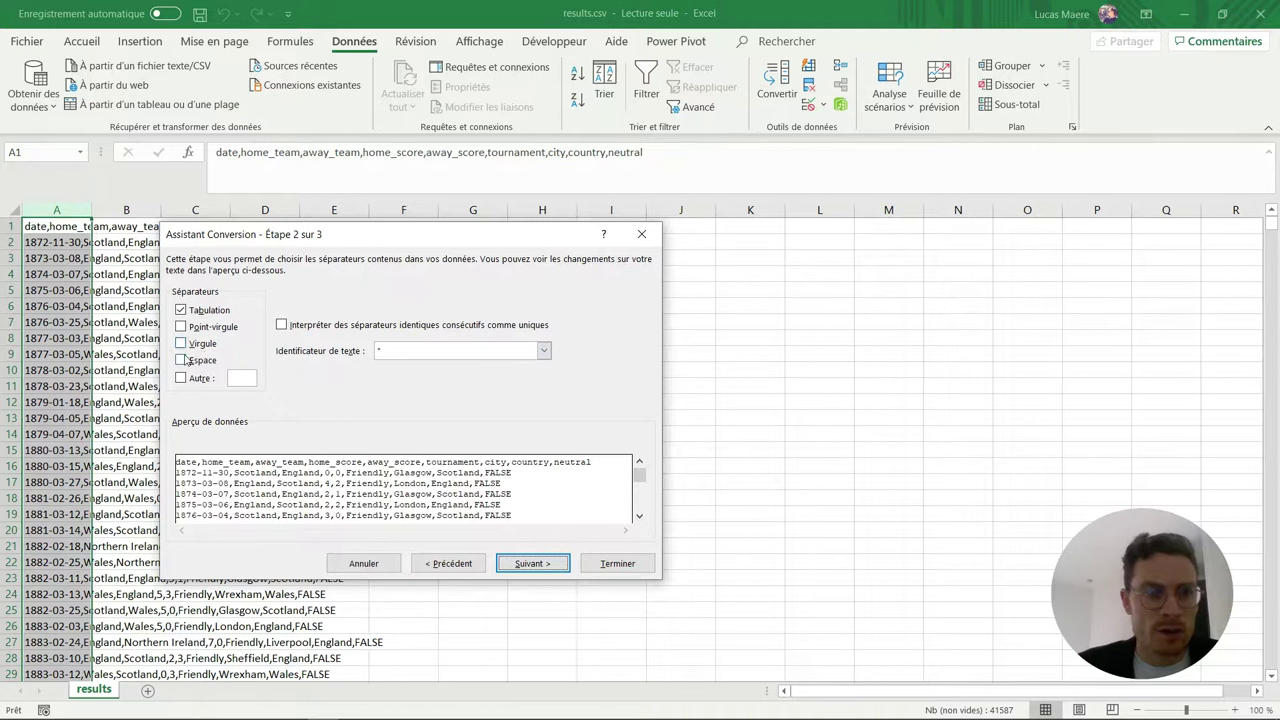
left_click(181, 343)
left_click(181, 310)
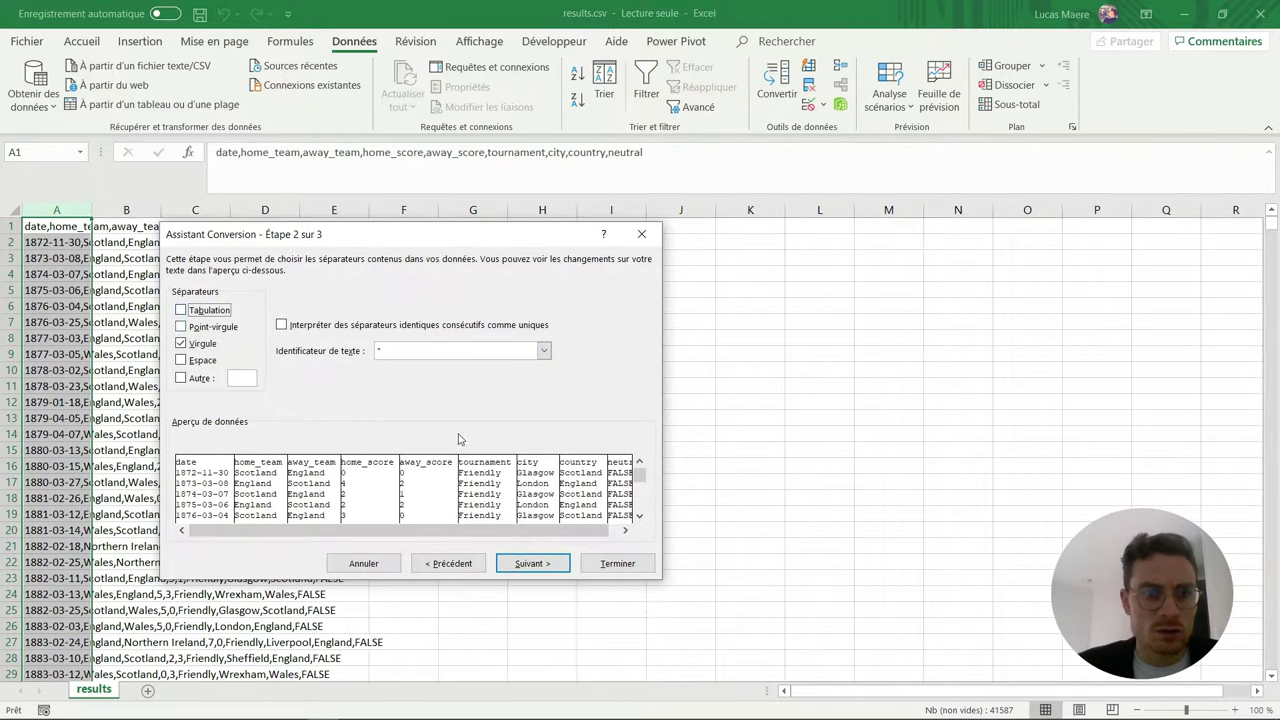
left_click(529, 564)
left_click(612, 563)
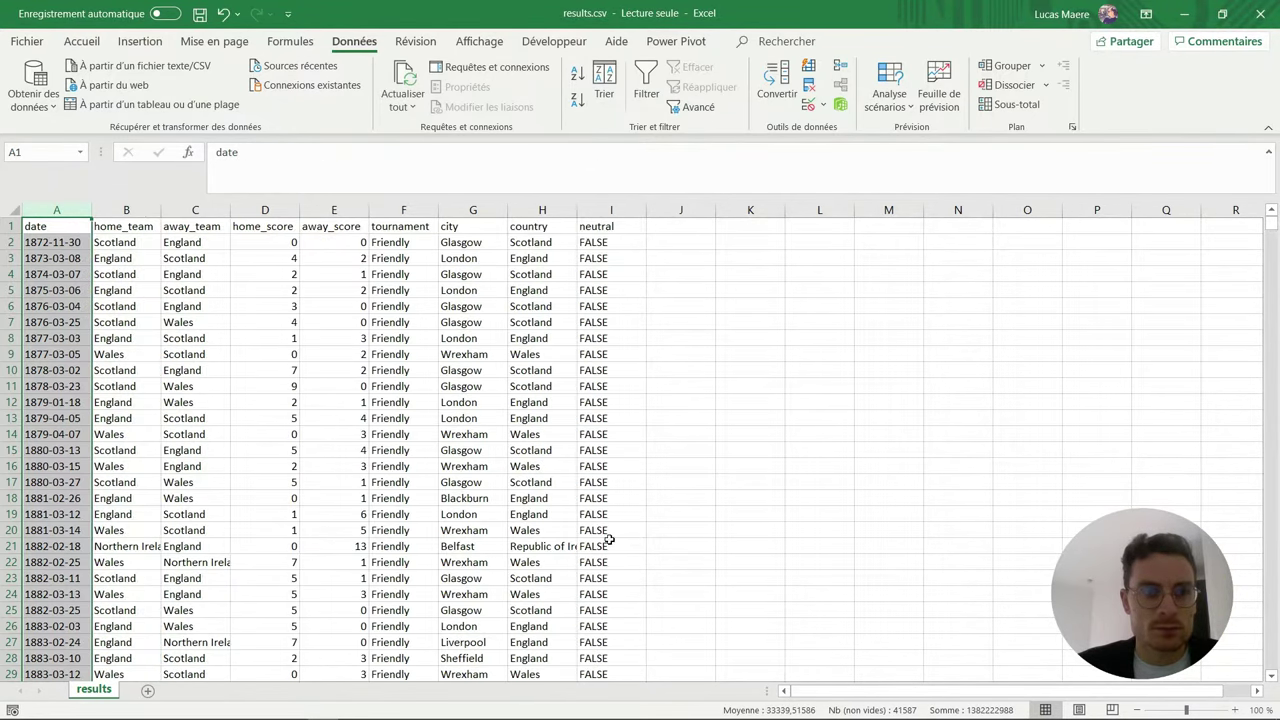
mouse_move(50, 242)
left_mouse_down()
mouse_move(641, 230)
mouse_move(611, 222)
left_mouse_up()
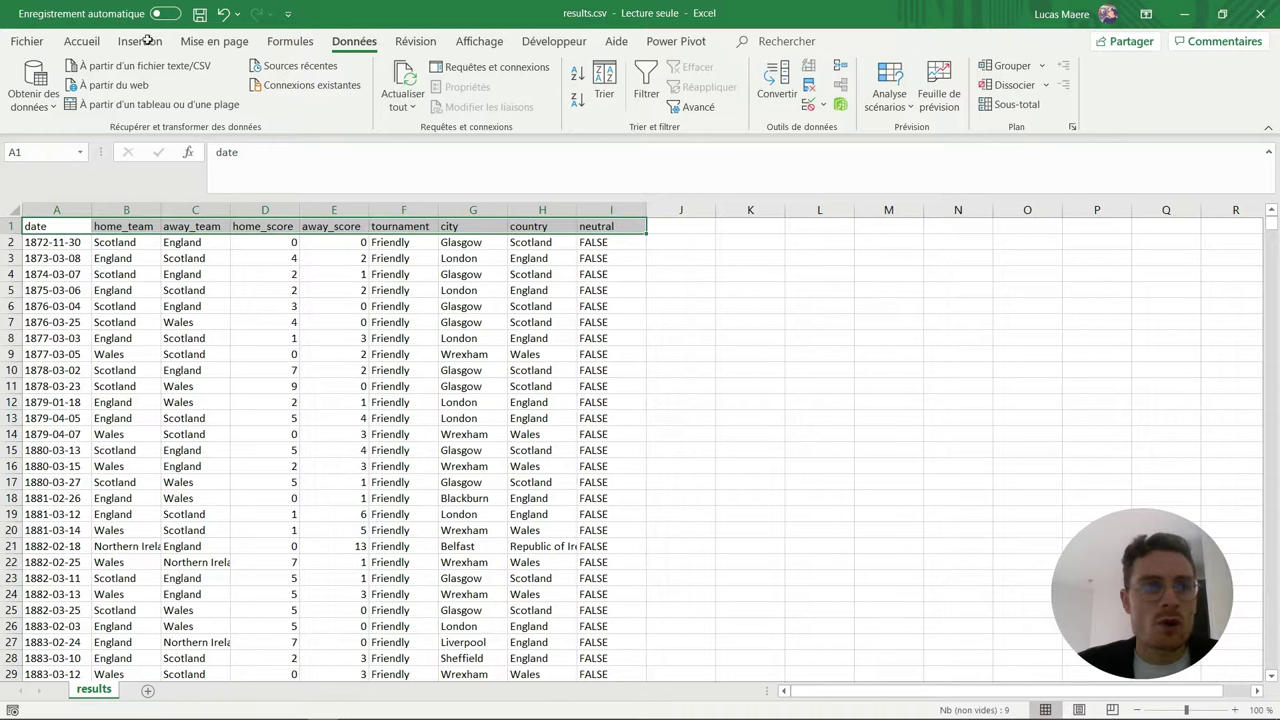
Step: Give the A1:I1 header row a yellow-green fill and bold text
left_click(78, 44)
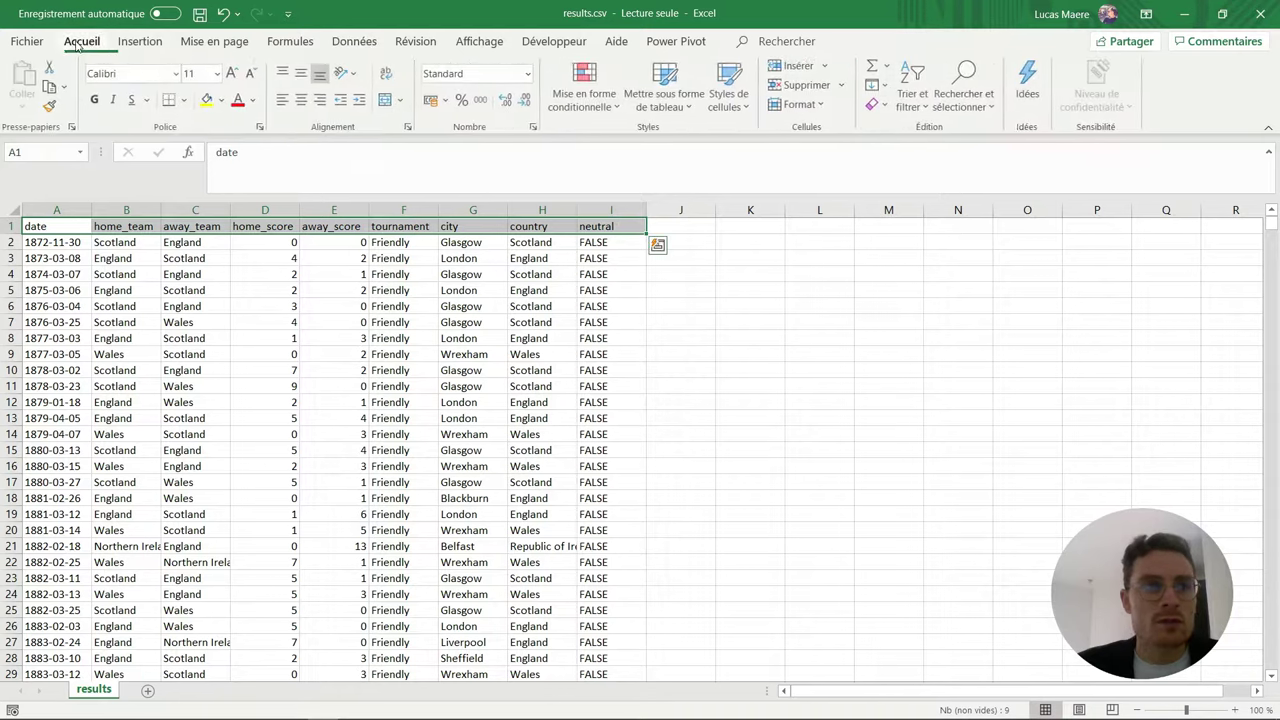
left_click(207, 100)
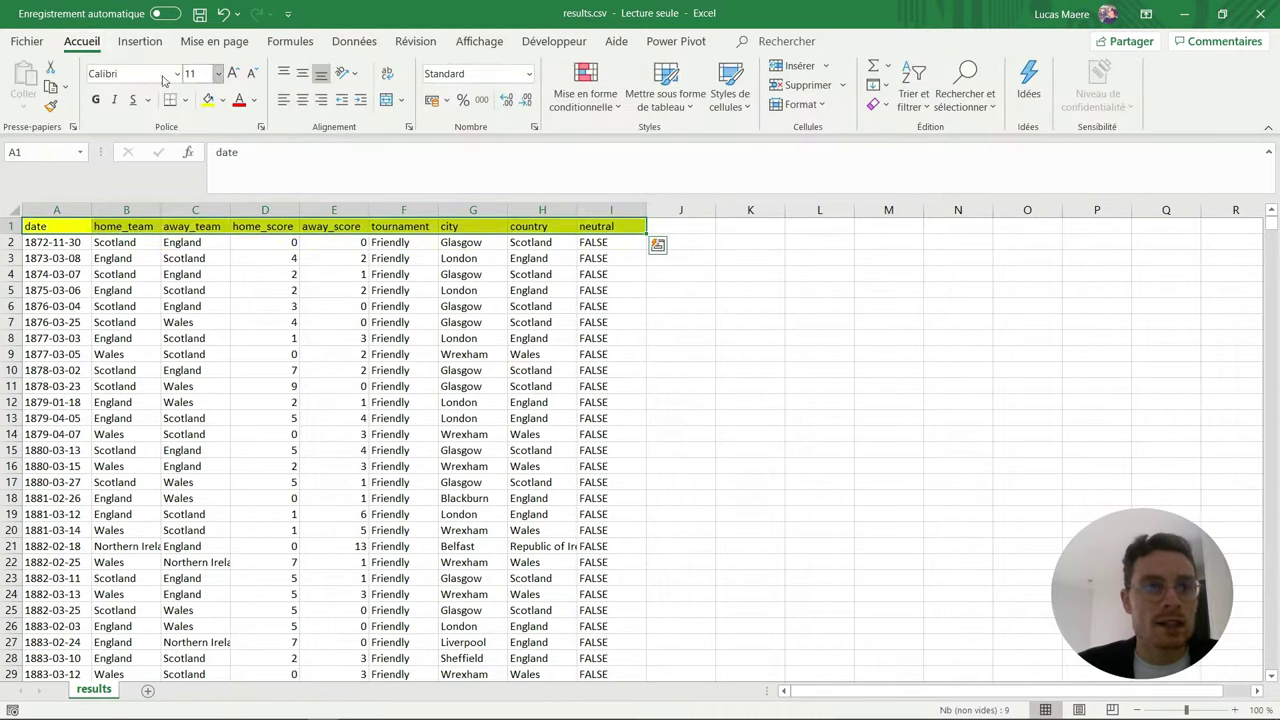
left_click(97, 100)
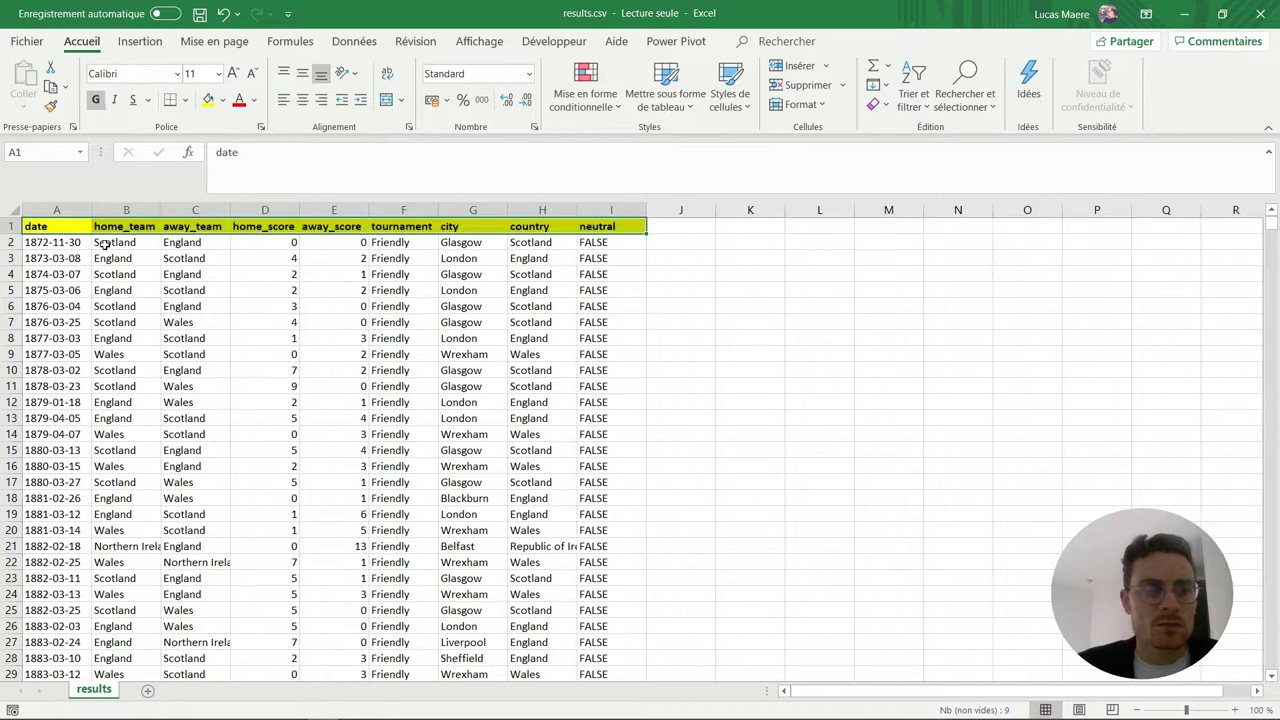
left_click(478, 42)
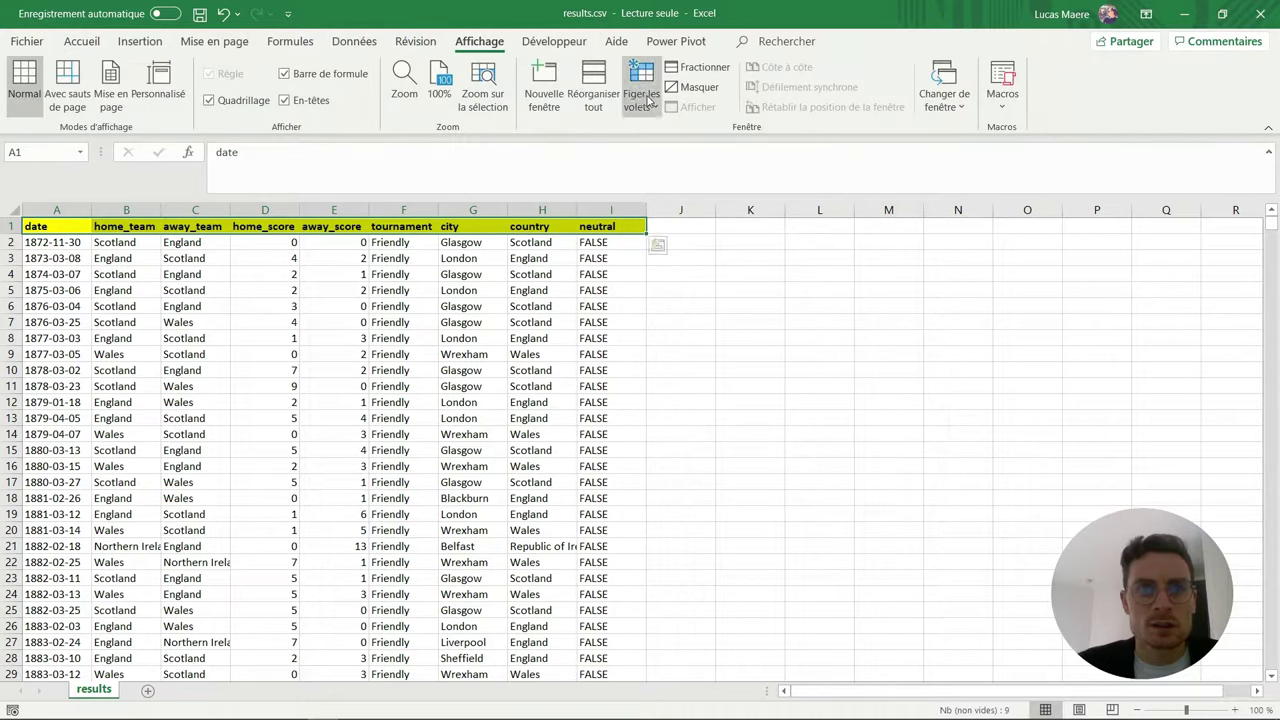
left_click(648, 100)
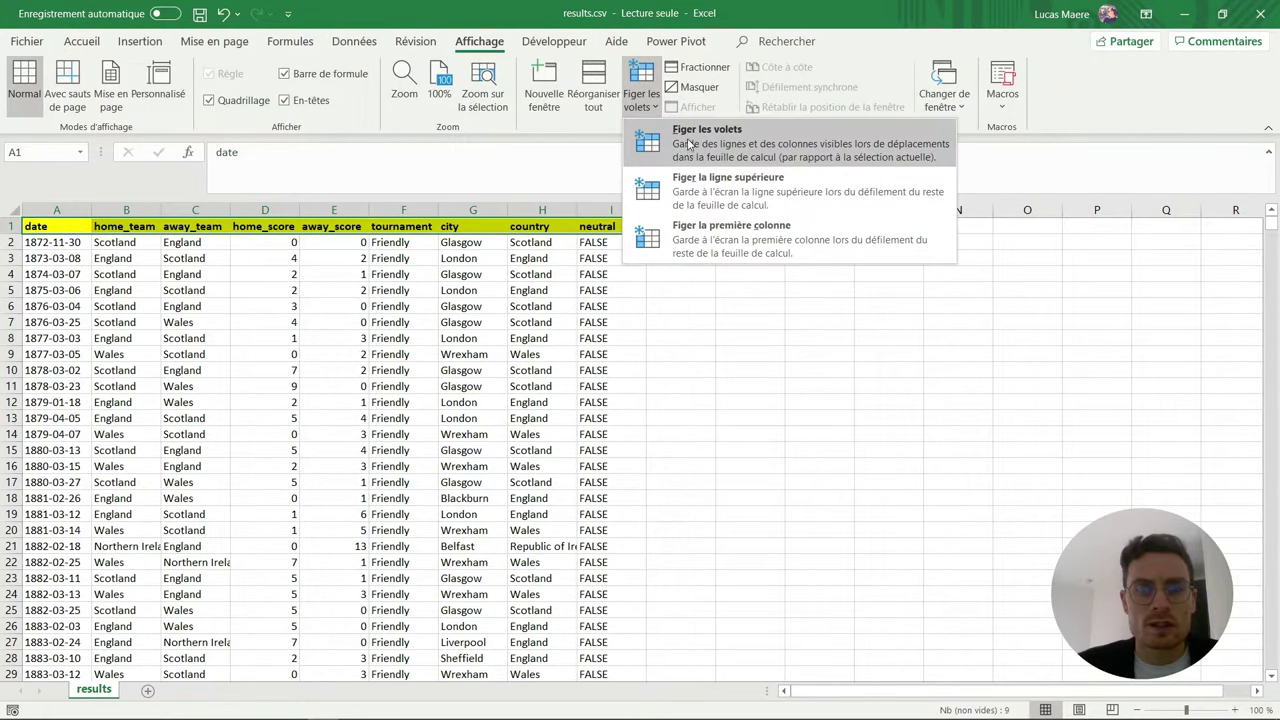
Step: Freeze the header row, then scroll the data to inspect the garbled city name in G41386
left_click(700, 185)
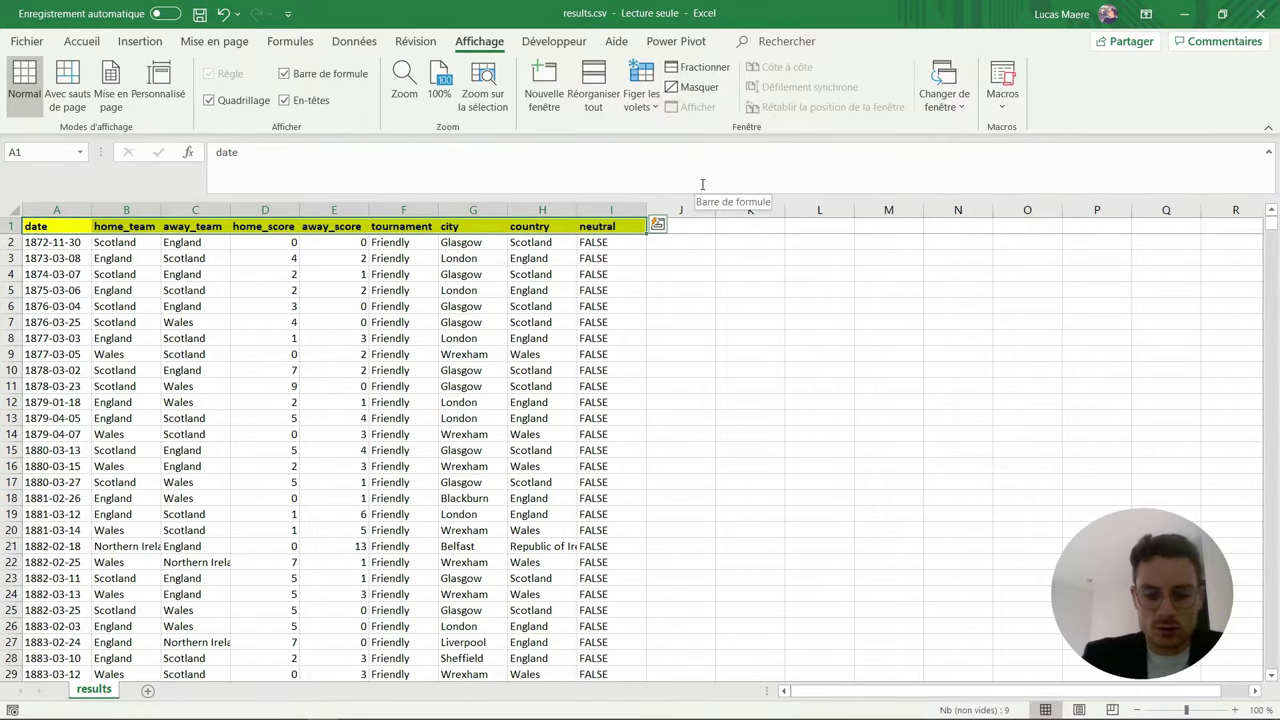
key("ctrl+shift+End")
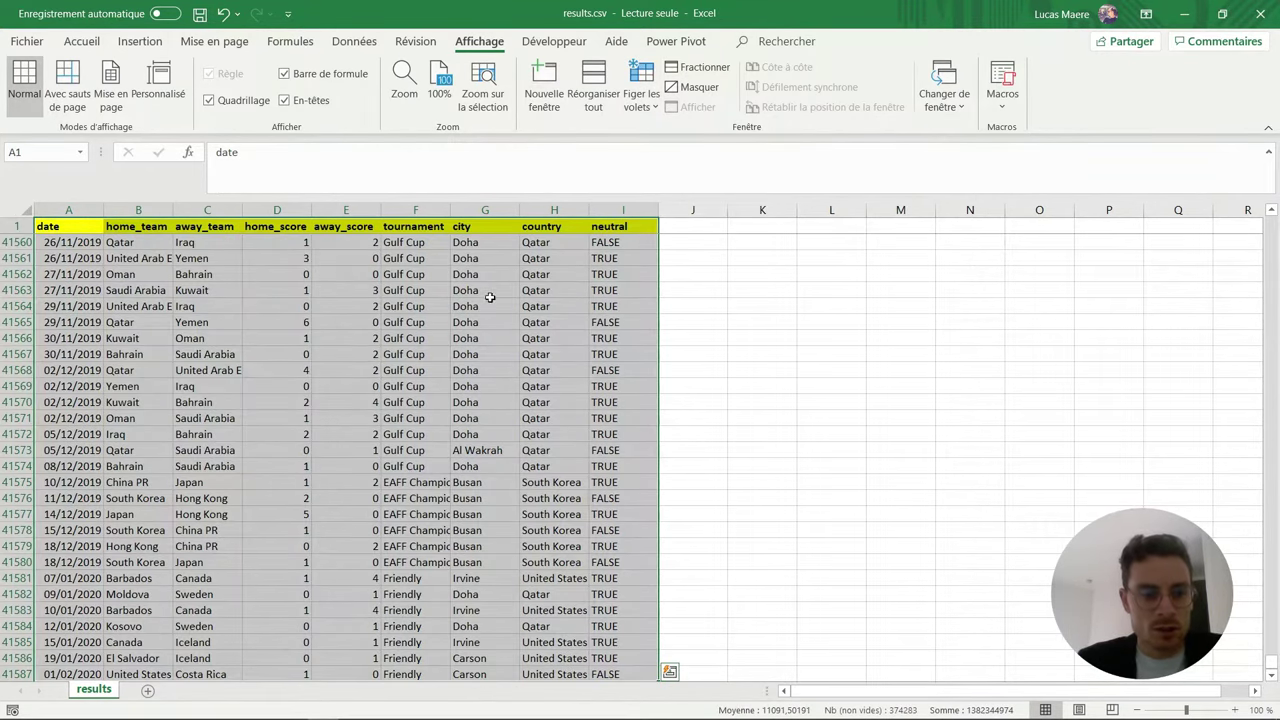
scroll(490, 297, "down", 1)
scroll(371, 430, "down", 1)
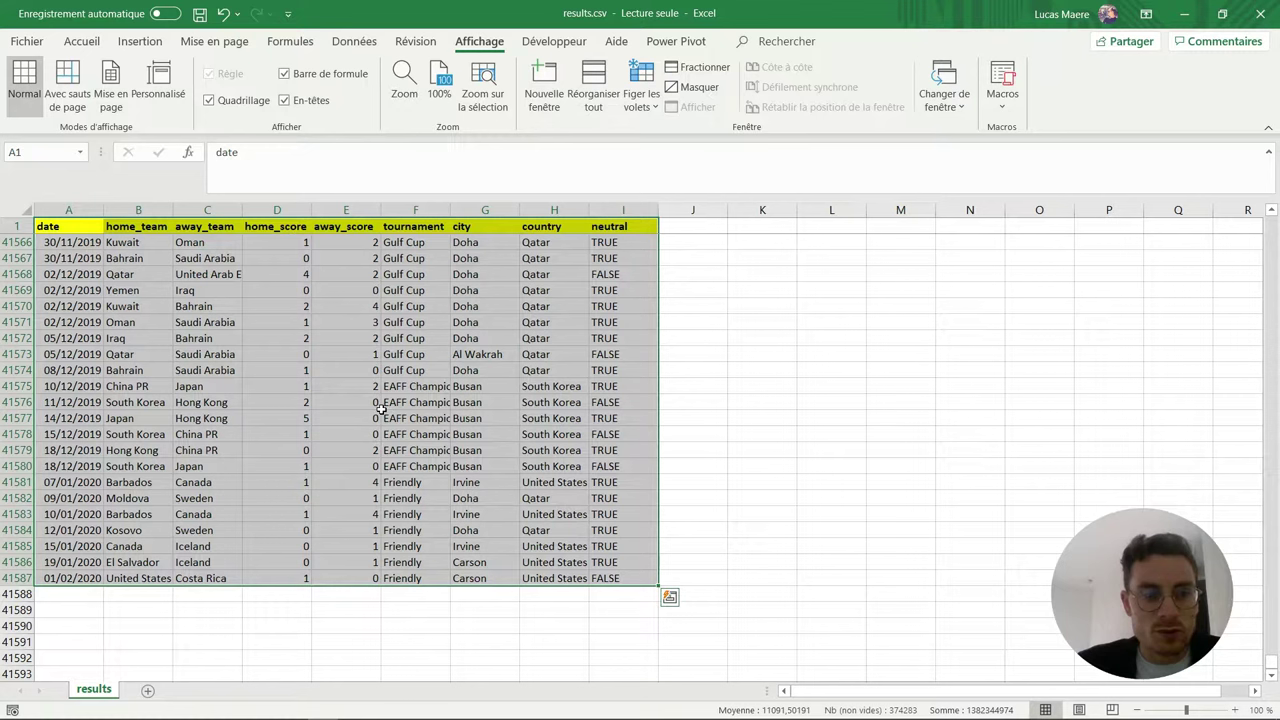
scroll(428, 402, "up", 3)
scroll(455, 384, "up", 2)
scroll(465, 375, "up", 12)
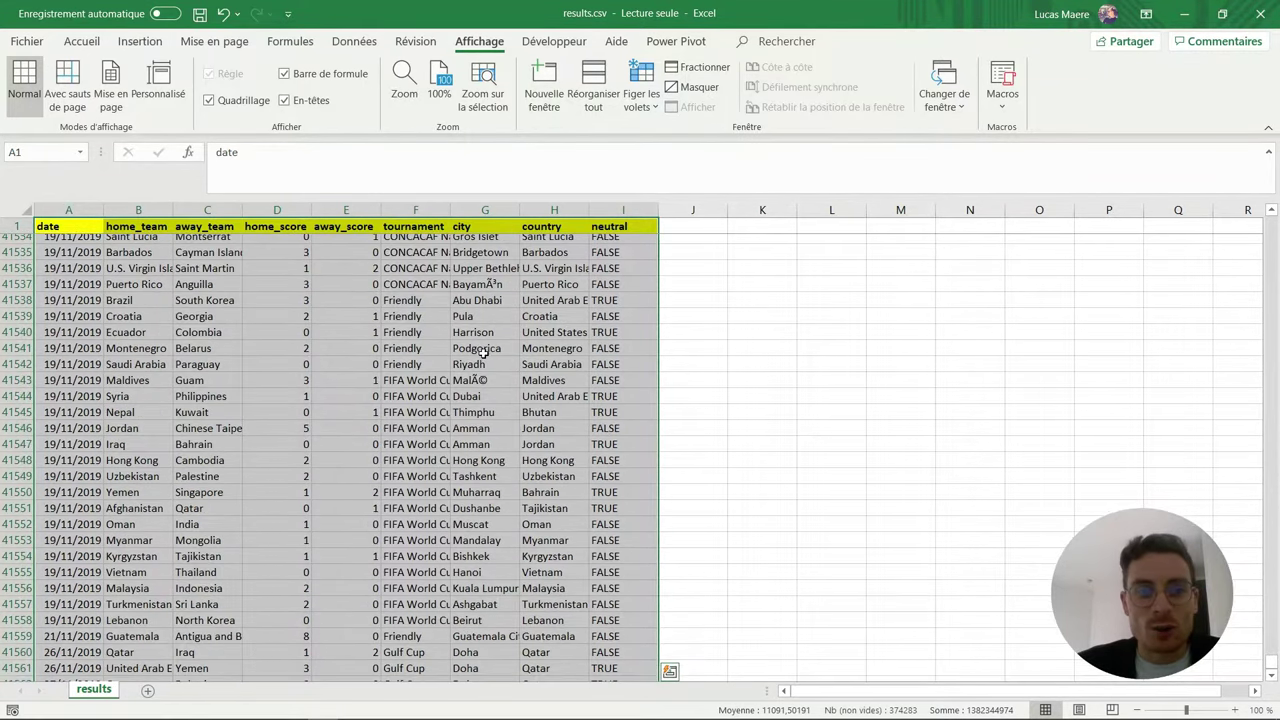
scroll(488, 350, "up", 12)
scroll(495, 340, "up", 8)
scroll(510, 318, "up", 6)
scroll(520, 283, "up", 8)
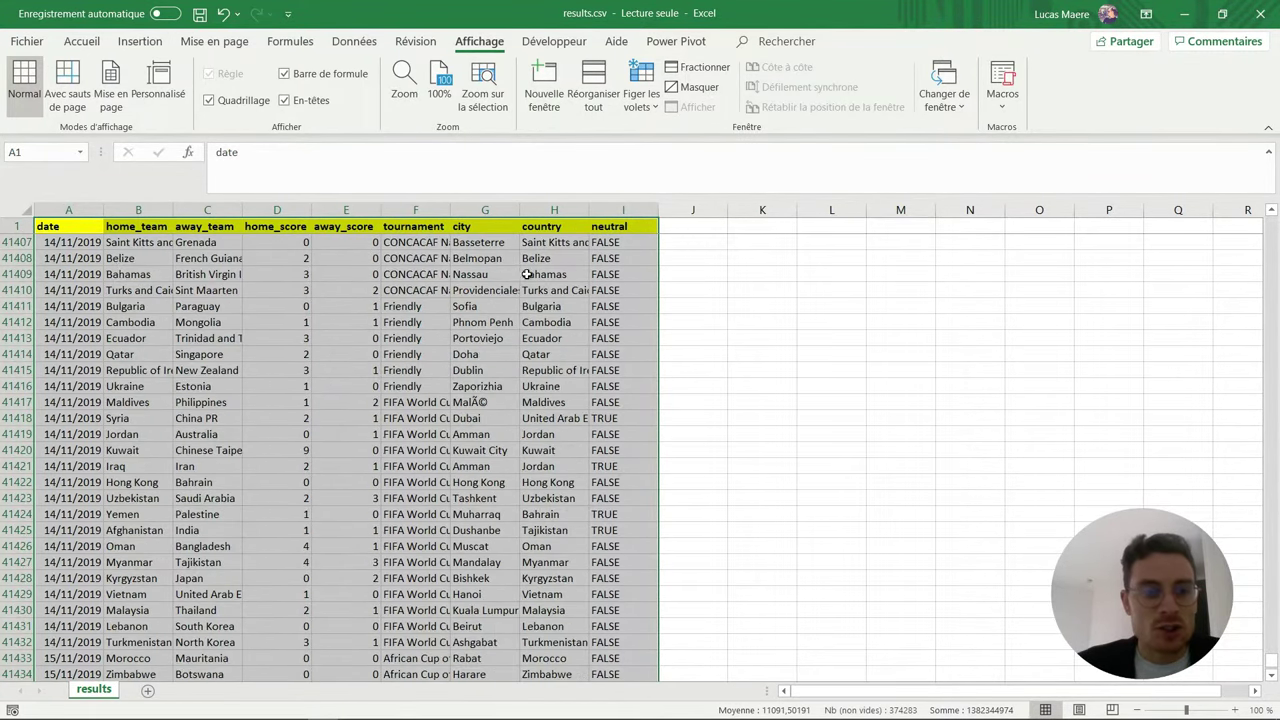
scroll(528, 274, "up", 5)
scroll(531, 277, "up", 5)
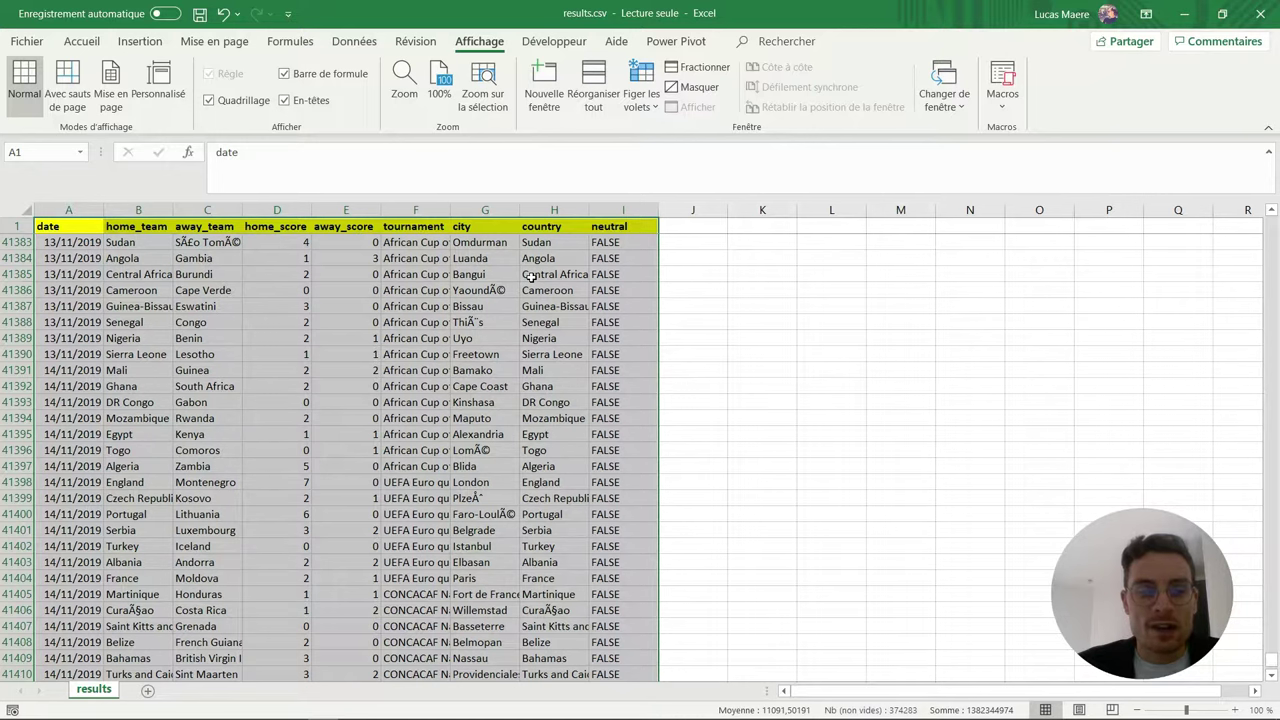
scroll(531, 277, "up", 1)
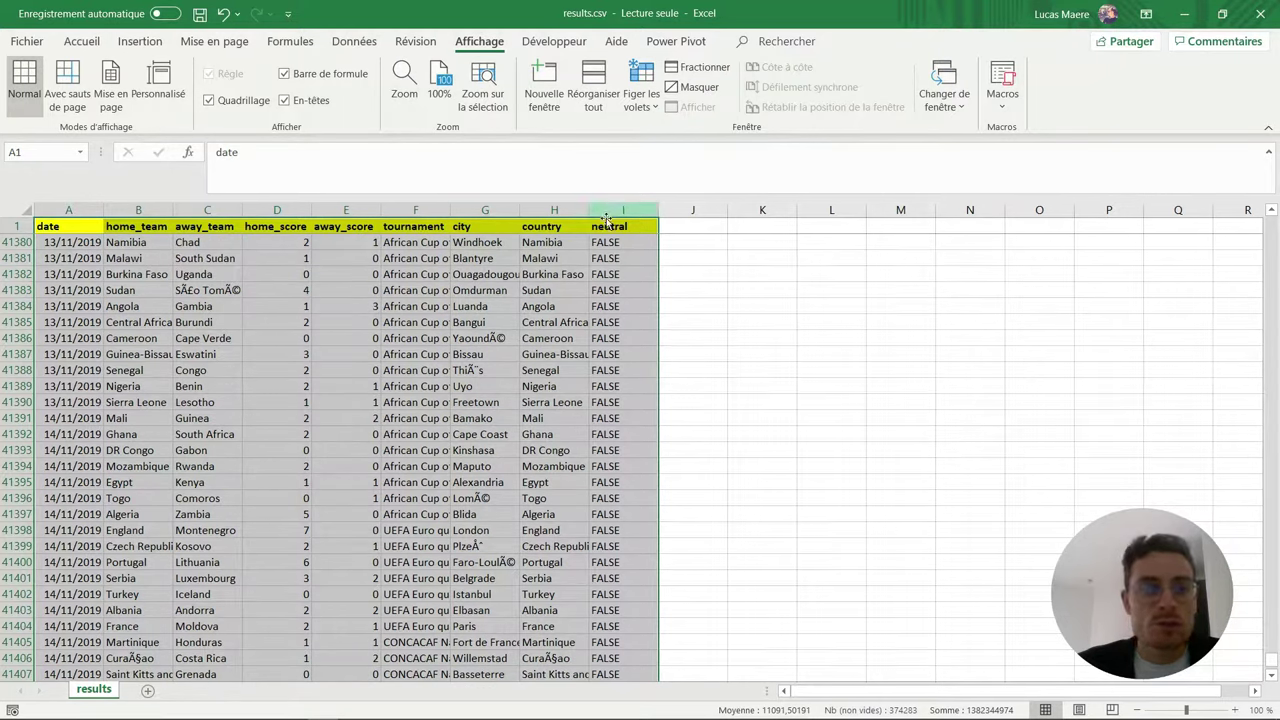
double_click(495, 338)
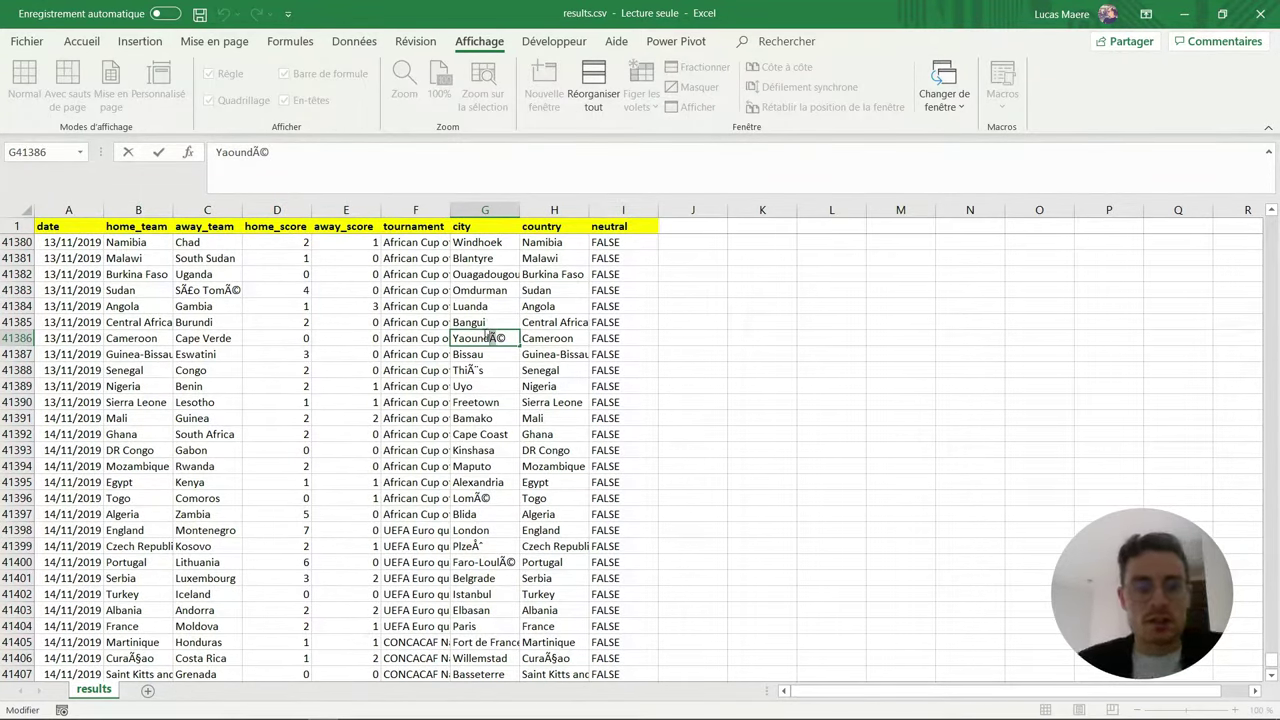
left_click(26, 209)
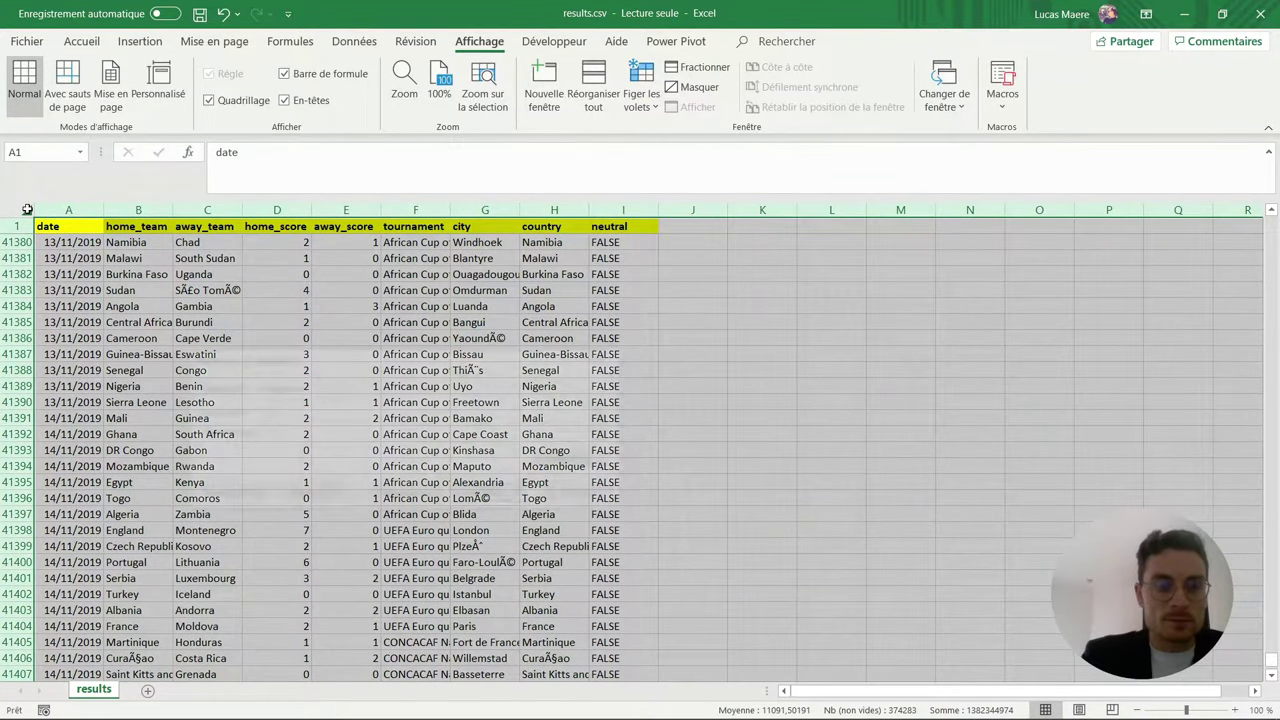
Step: Replace every 'Ã' in the sheet with 'é'
key("ctrl+h")
type("Ã")
left_click(291, 432)
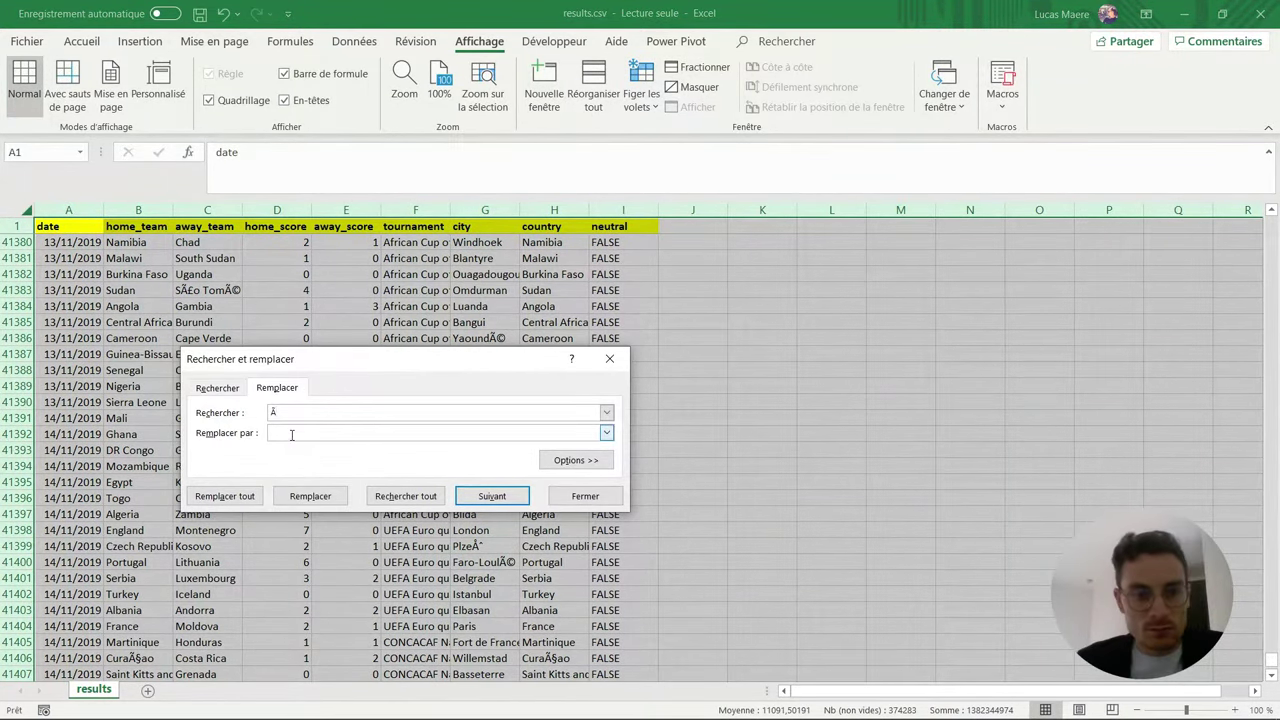
type("é")
left_click(249, 498)
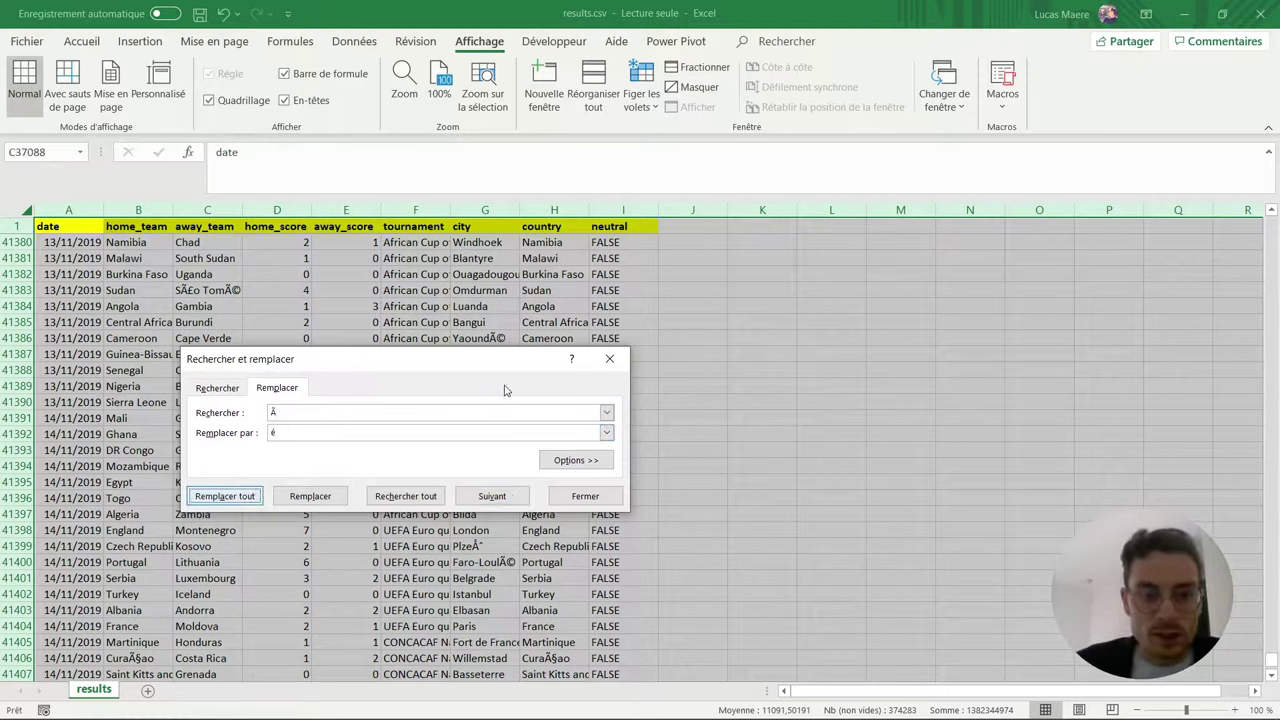
Step: Dismiss the 4935-replacements message, close Rechercher et remplacer and scroll back up
key("Return")
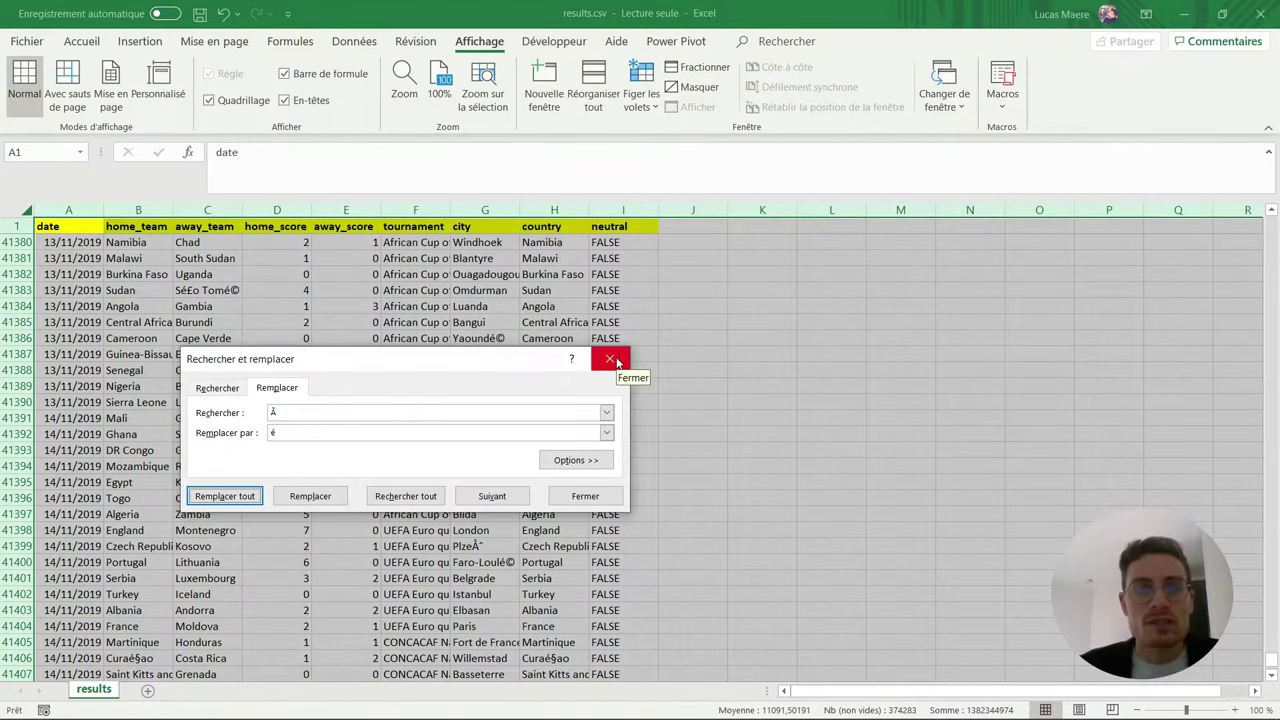
left_click(610, 359)
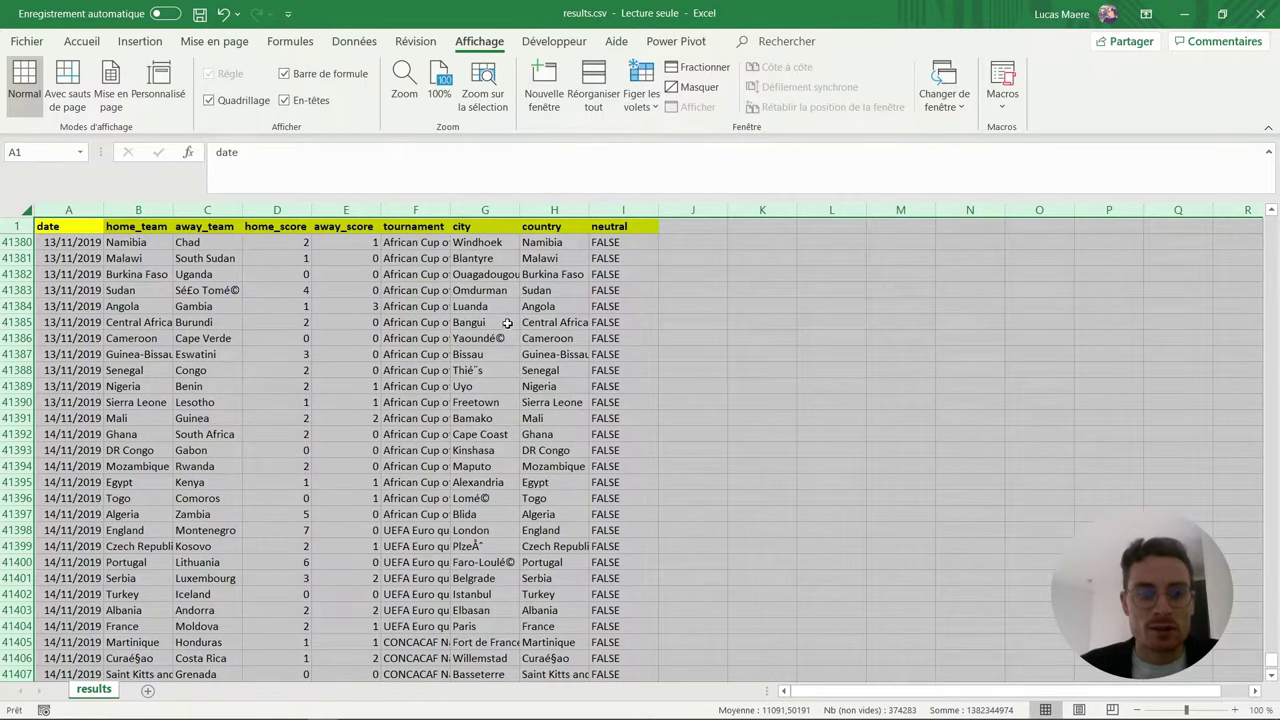
scroll(498, 300, "up", 1)
scroll(498, 300, "up", 2)
scroll(495, 300, "up", 1)
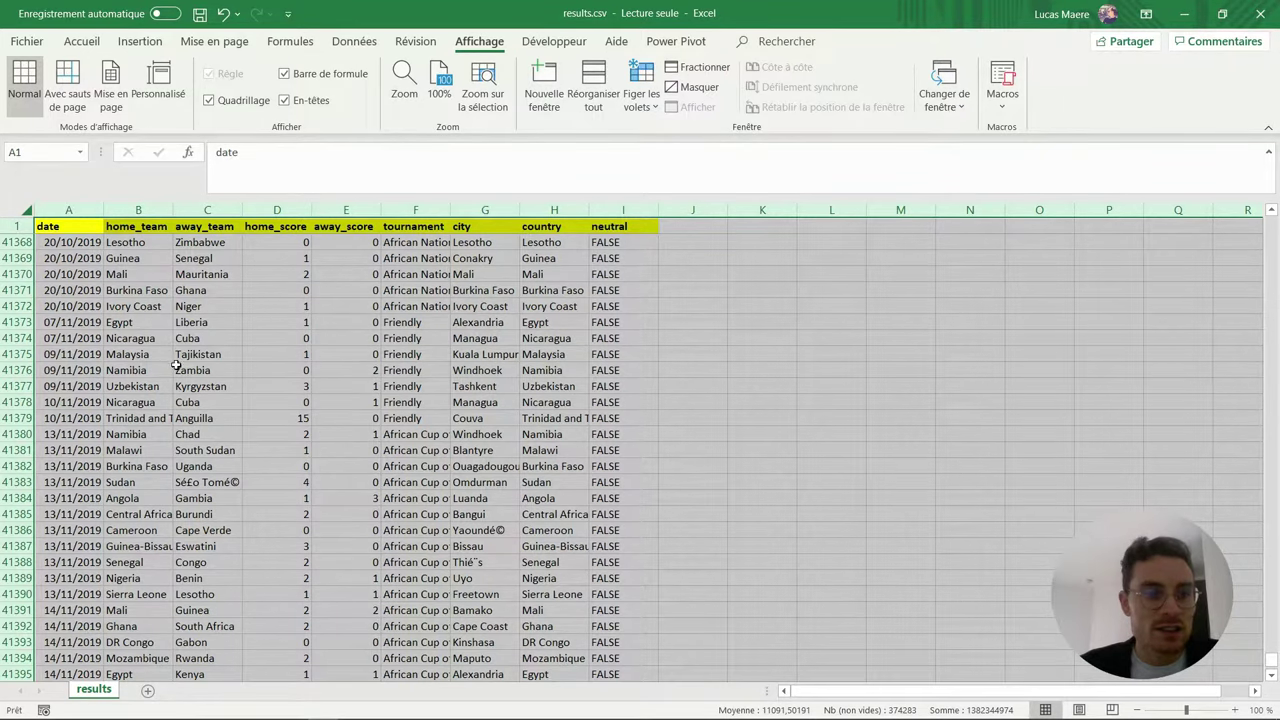
scroll(178, 366, "up", 1)
scroll(175, 362, "up", 1)
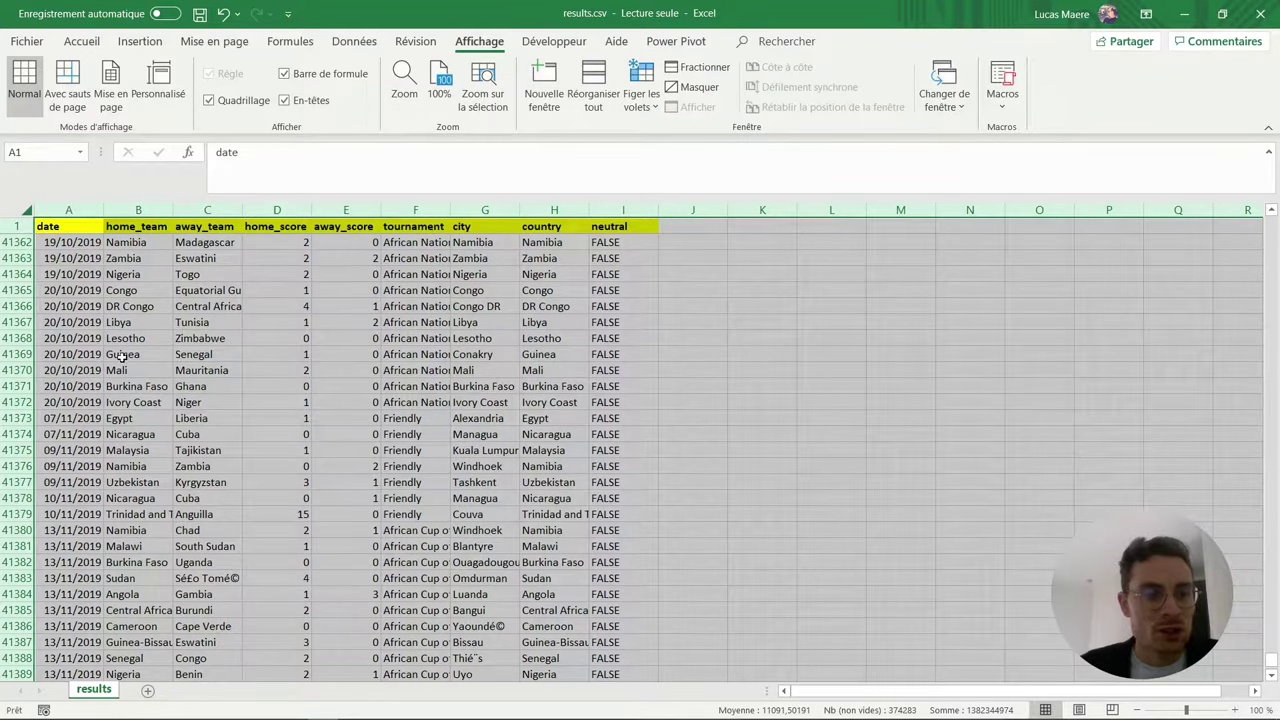
scroll(100, 342, "up", 1)
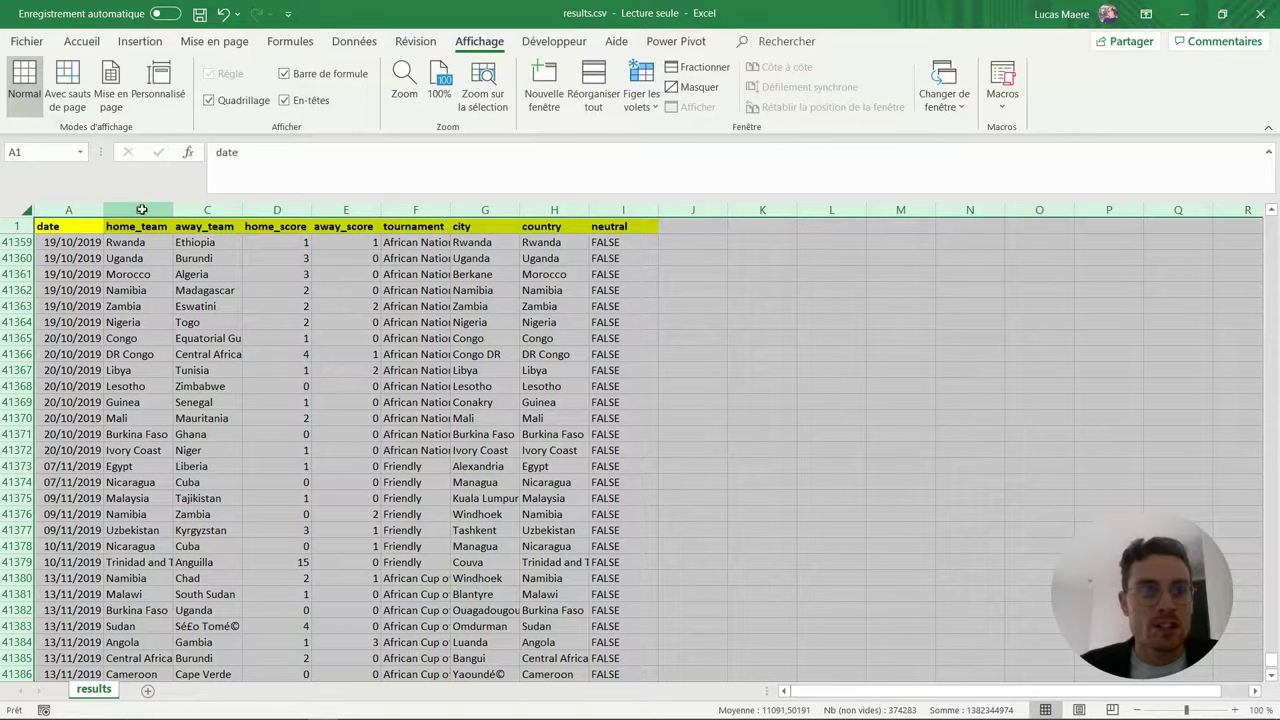
Step: Select the home_team, away_team, home_score, away_score, city and date columns in turn
left_click(141, 209)
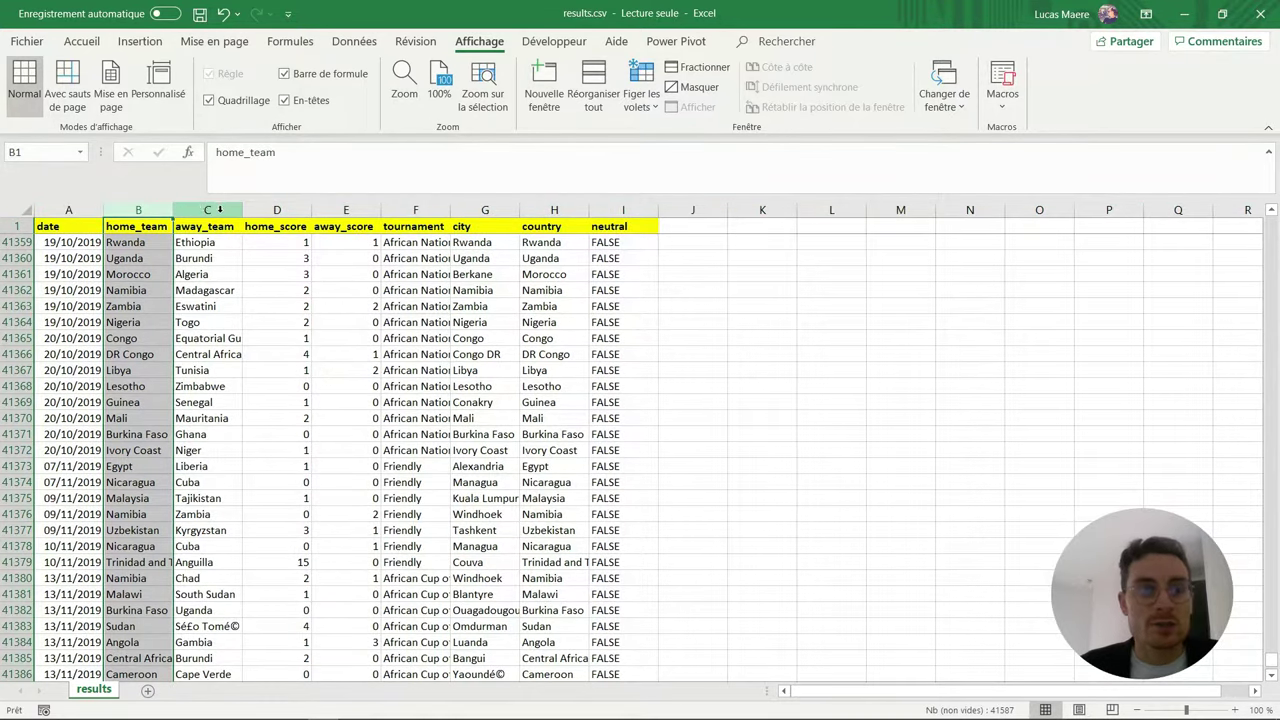
left_click(220, 209)
left_click(283, 212)
left_click(346, 220)
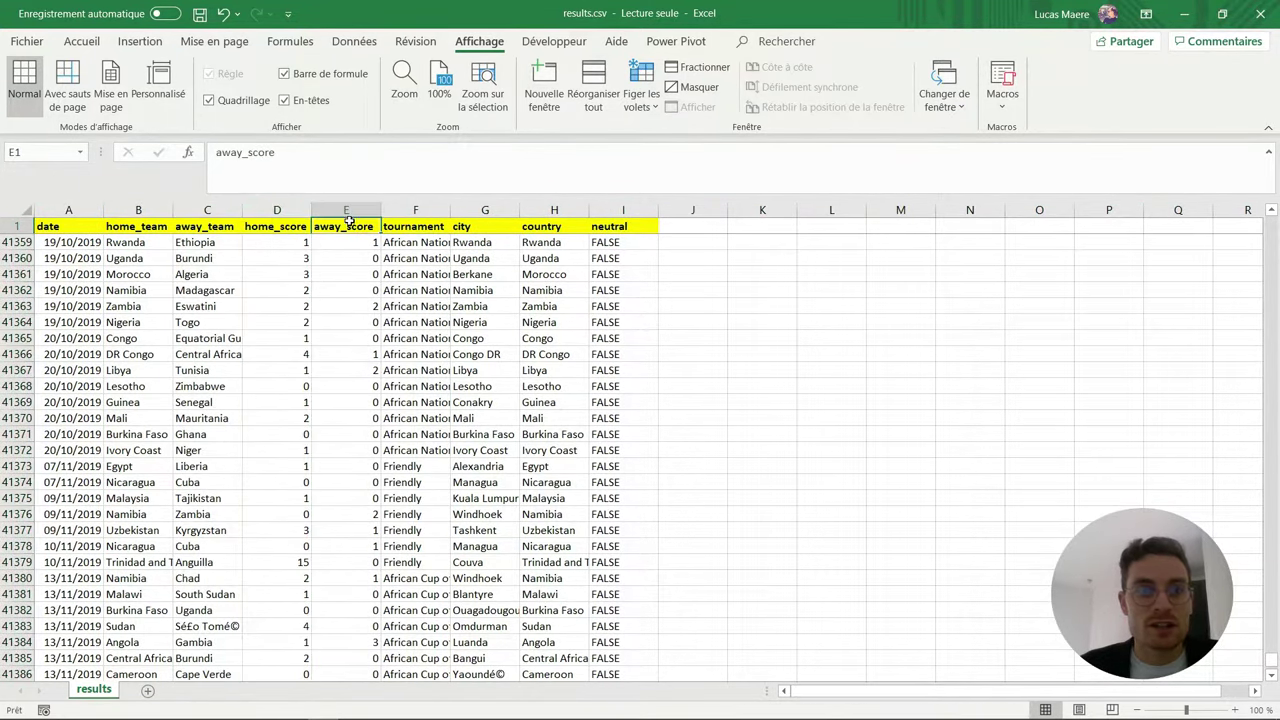
left_click(493, 208)
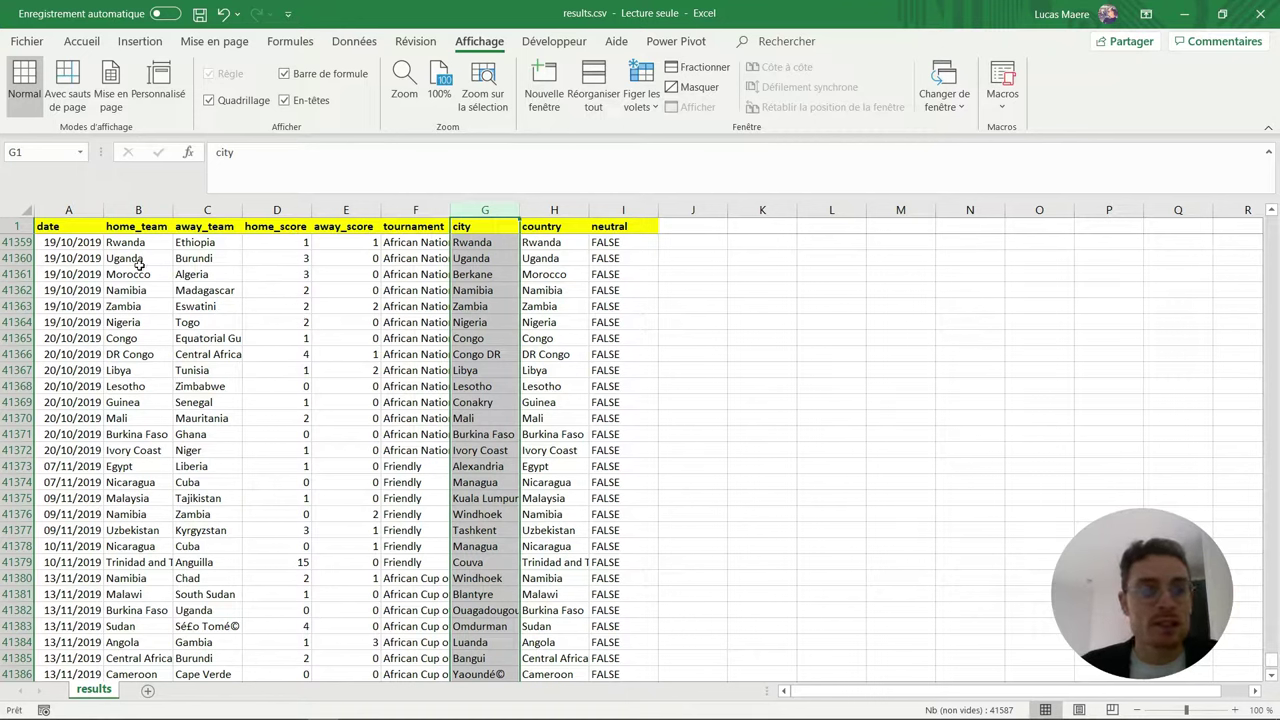
left_click(82, 207)
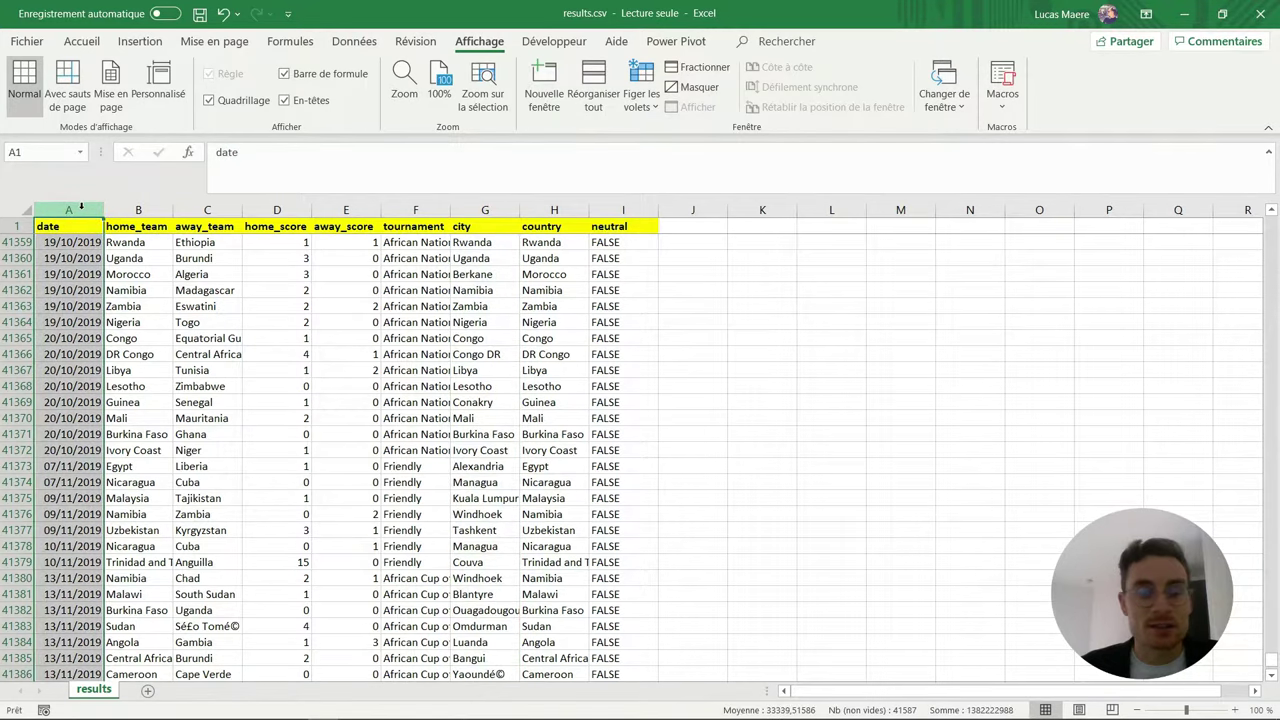
Step: Select header row 1 and add Filtrer dropdowns to all its columns
left_click(8, 226)
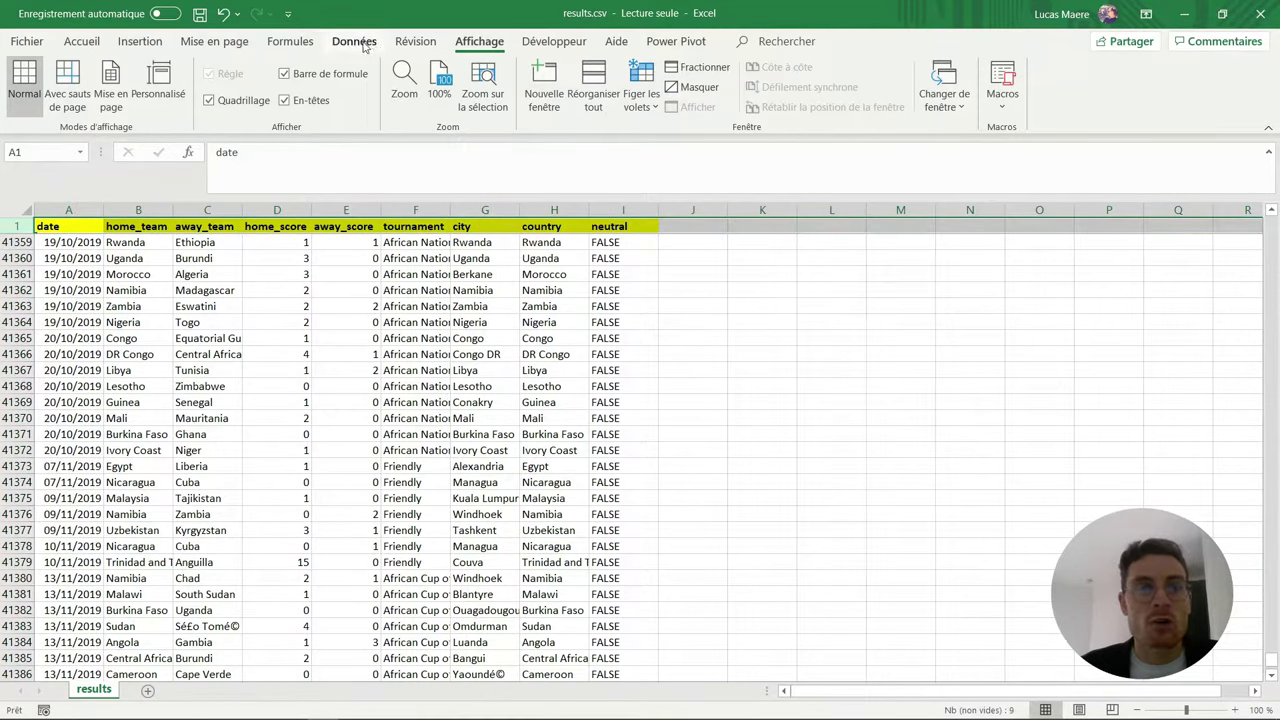
left_click(90, 44)
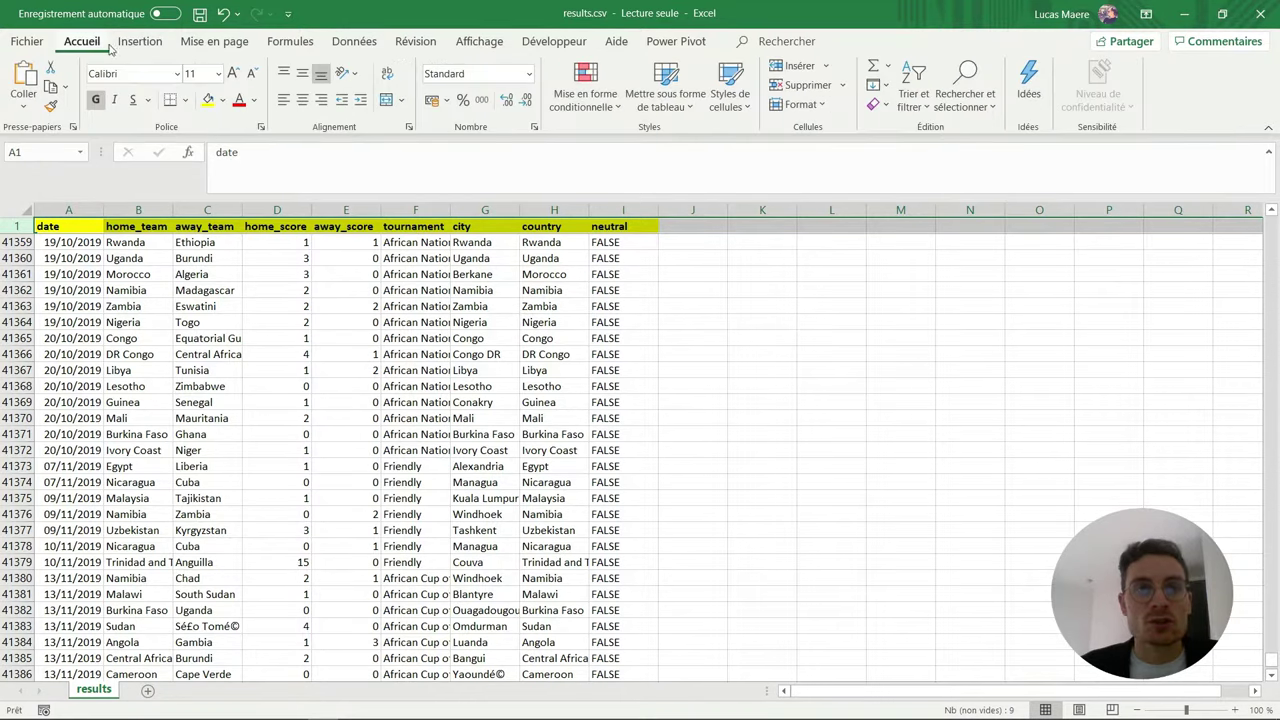
left_click(363, 46)
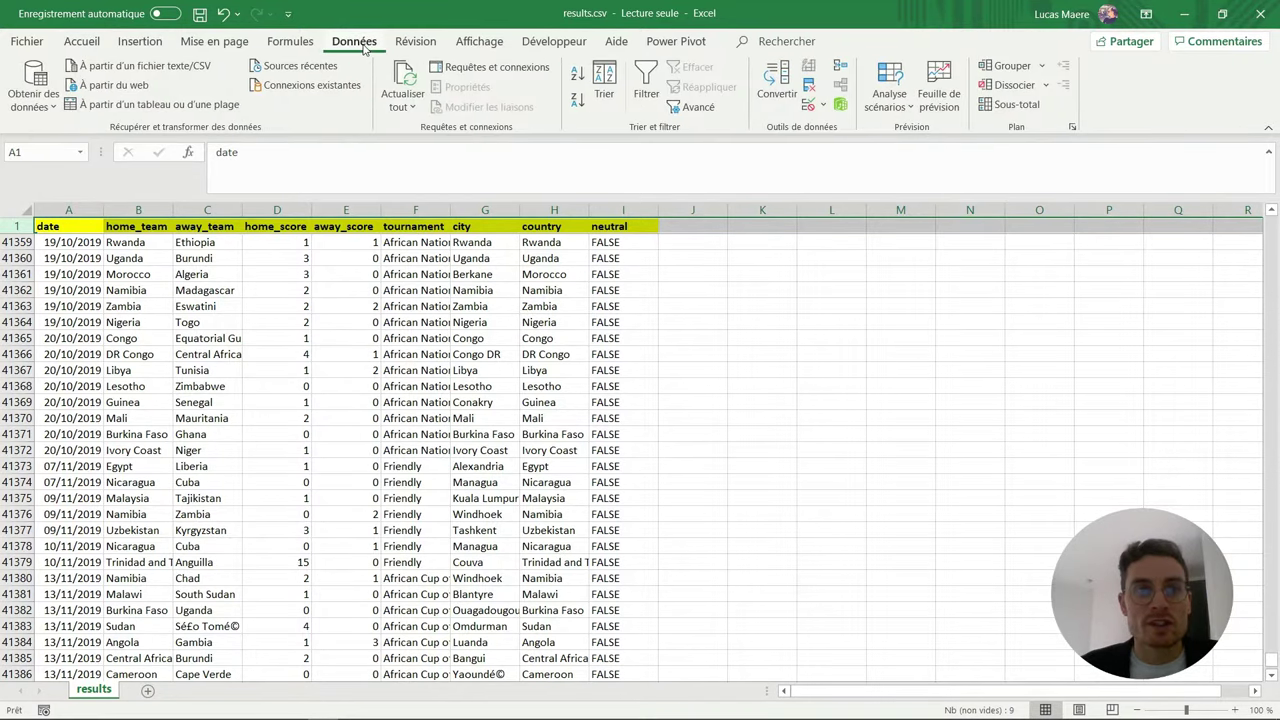
left_click(646, 80)
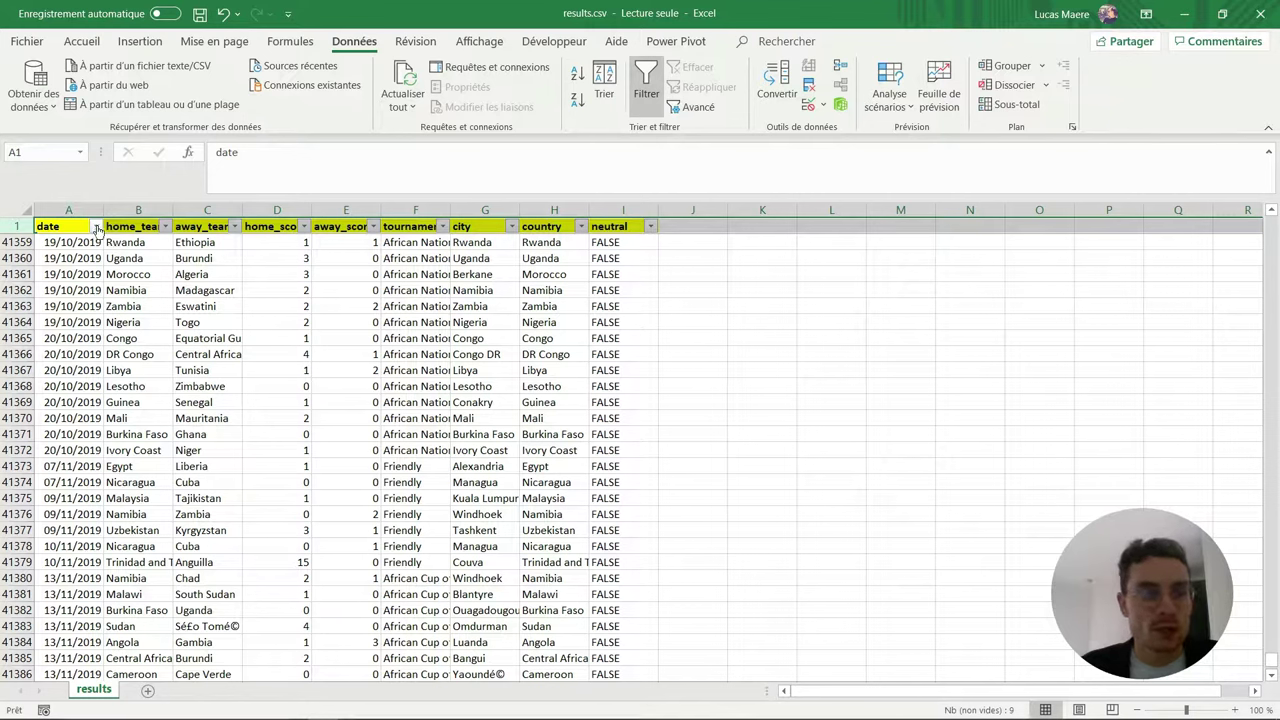
left_click(95, 226)
mouse_move(210, 420)
left_mouse_down()
mouse_move(205, 528)
mouse_move(209, 410)
left_mouse_up()
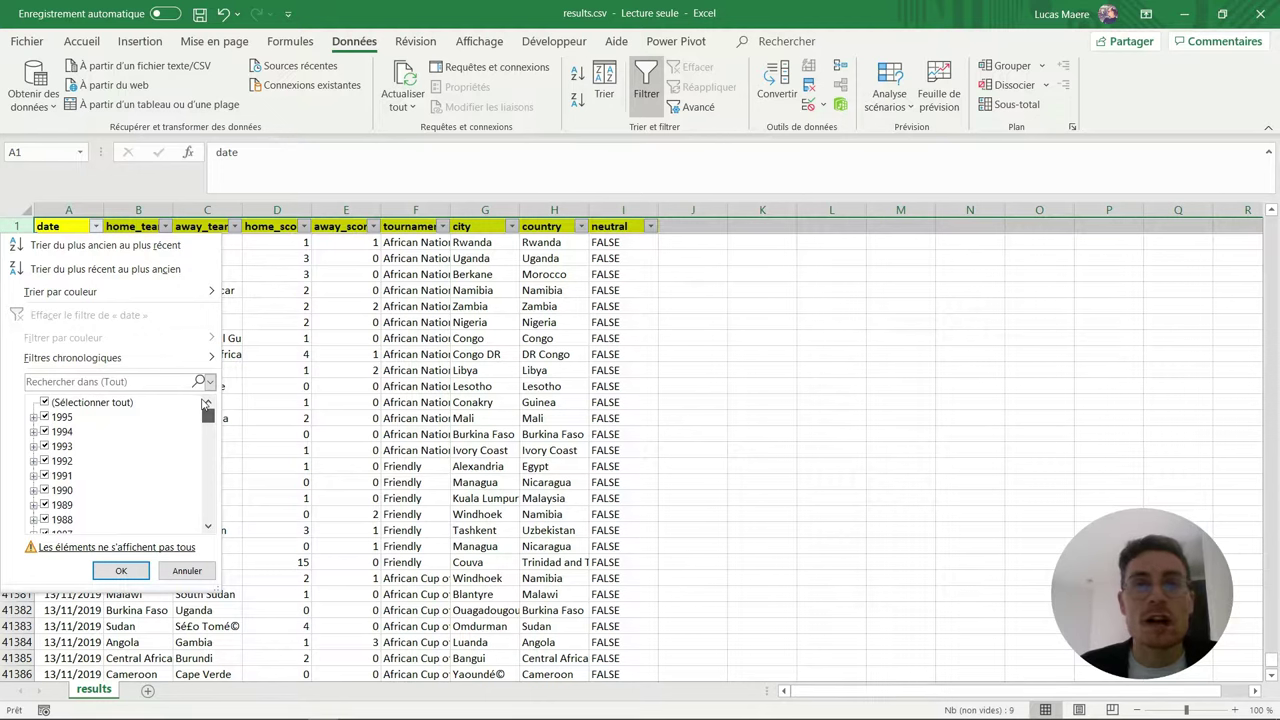
mouse_move(208, 415)
left_mouse_down()
mouse_move(209, 474)
mouse_move(217, 460)
left_mouse_up()
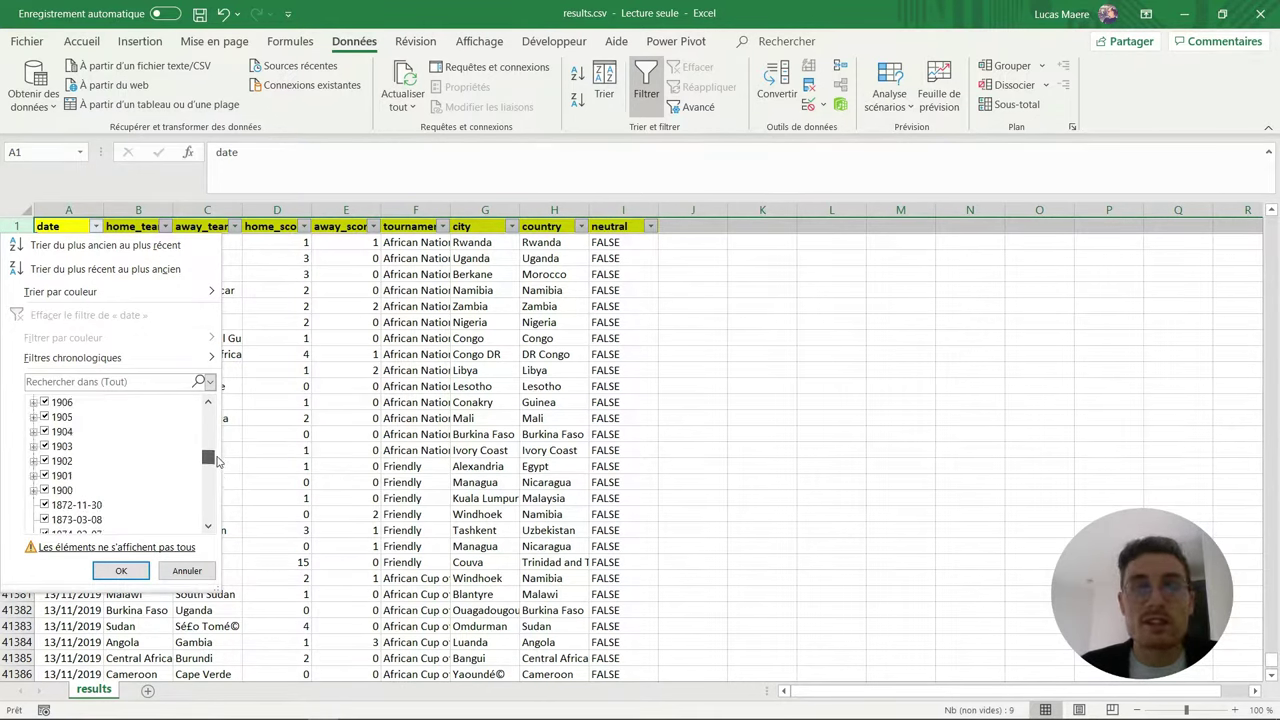
scroll(217, 460, "down", 1)
left_click(478, 290)
scroll(478, 290, "up", 19)
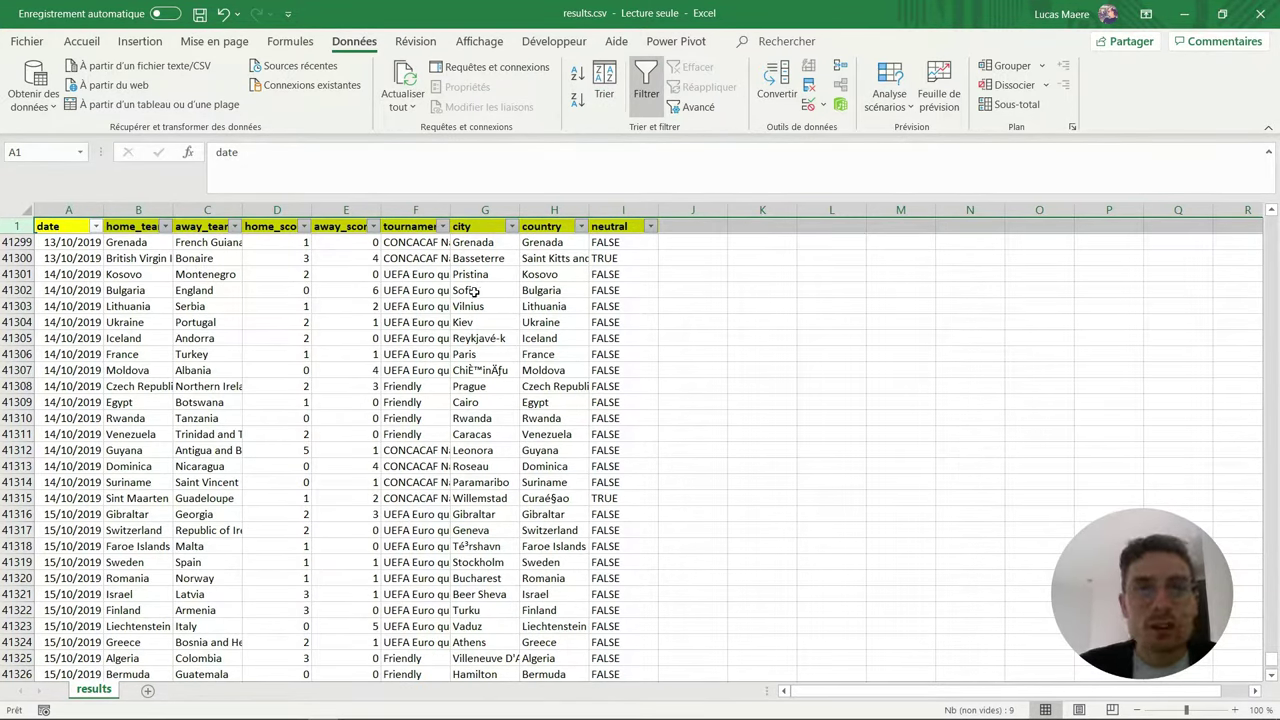
left_click(119, 209)
Step: Insert an empty column B before home_team and head it 'année'
right_click(113, 207)
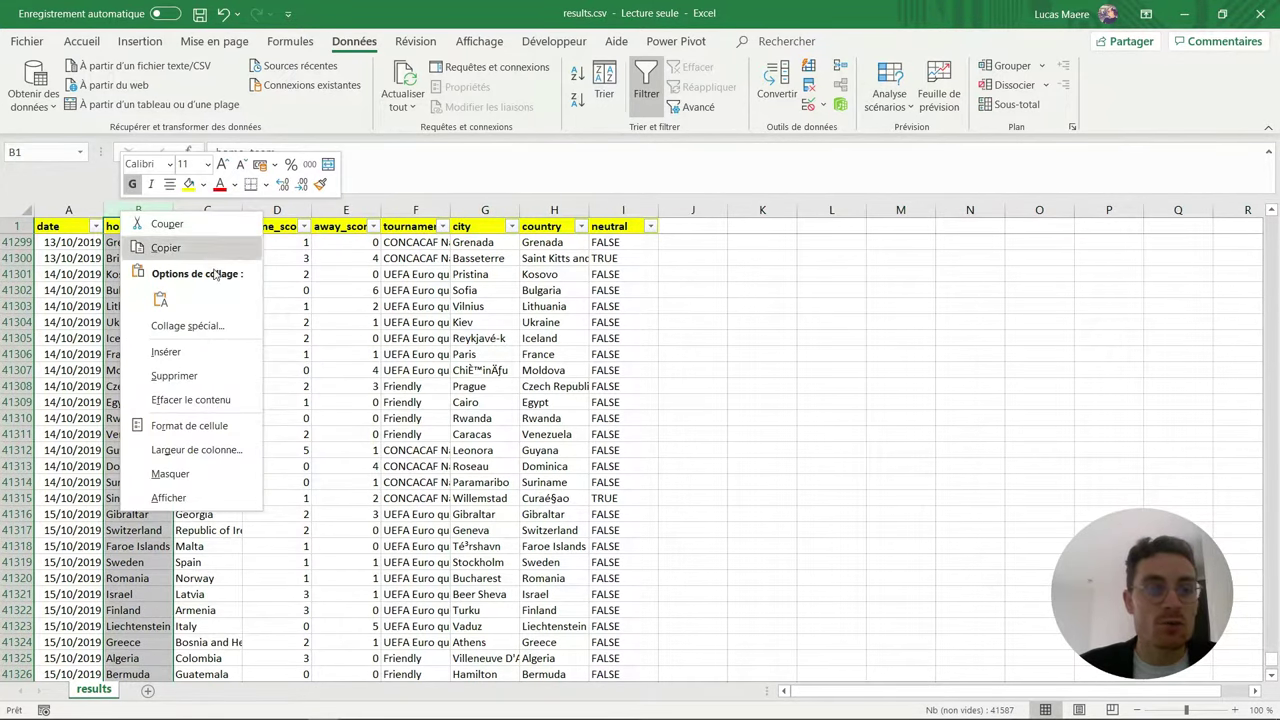
left_click(211, 351)
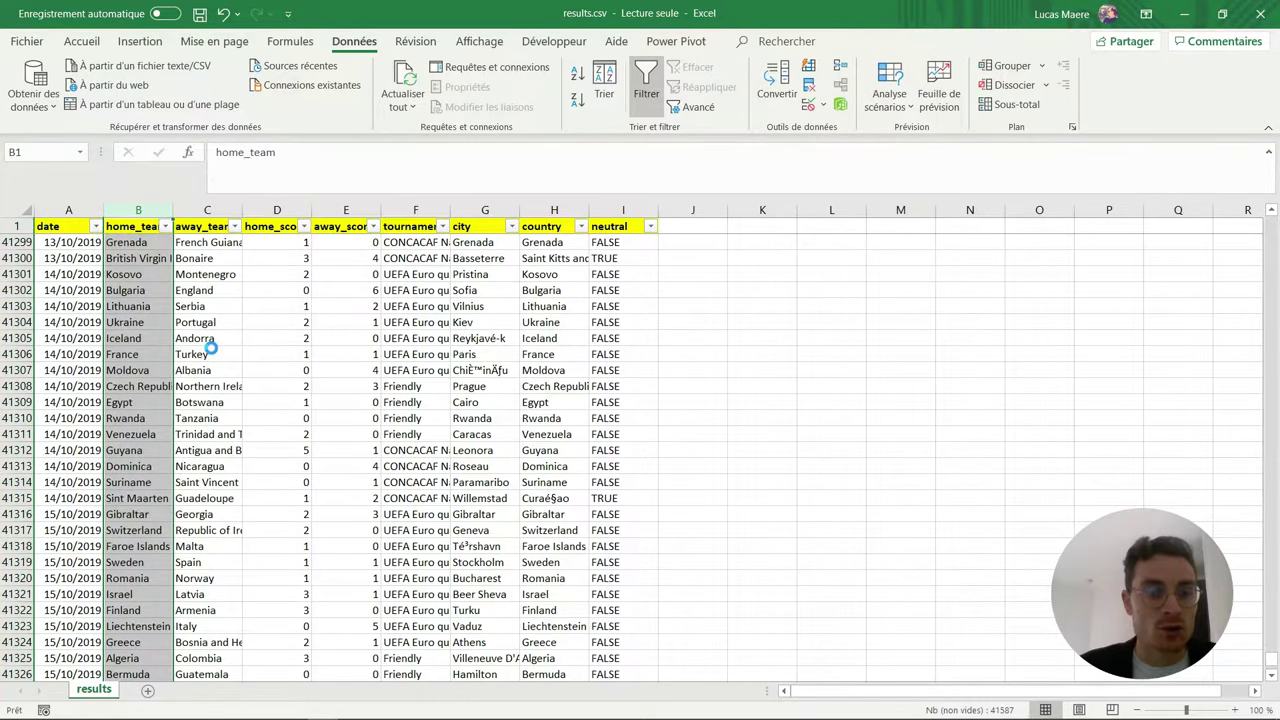
left_click(134, 225)
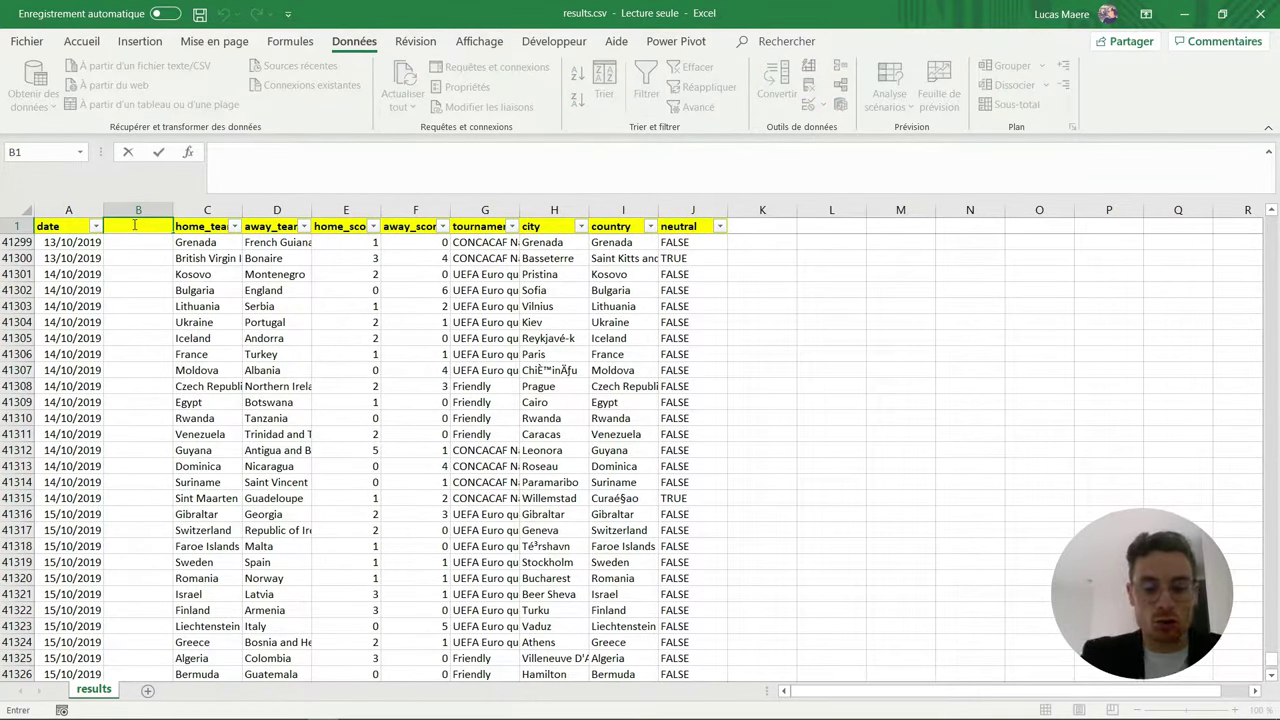
type("année")
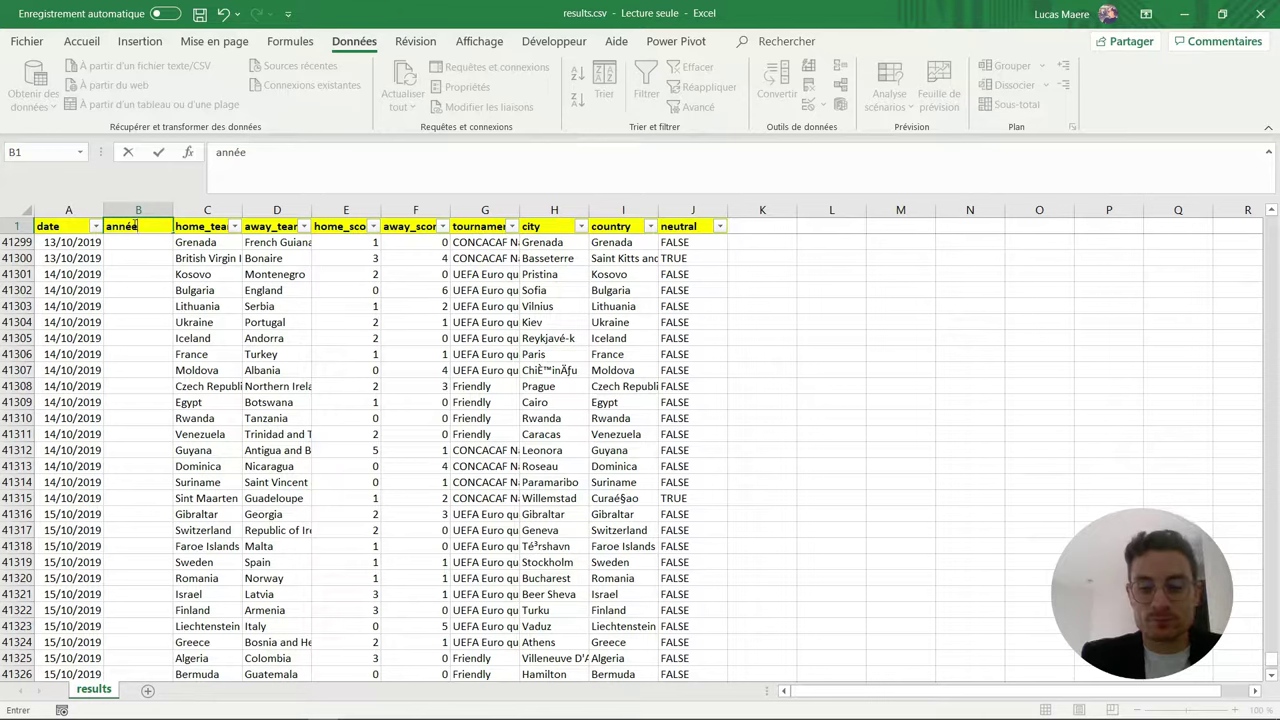
key("Return")
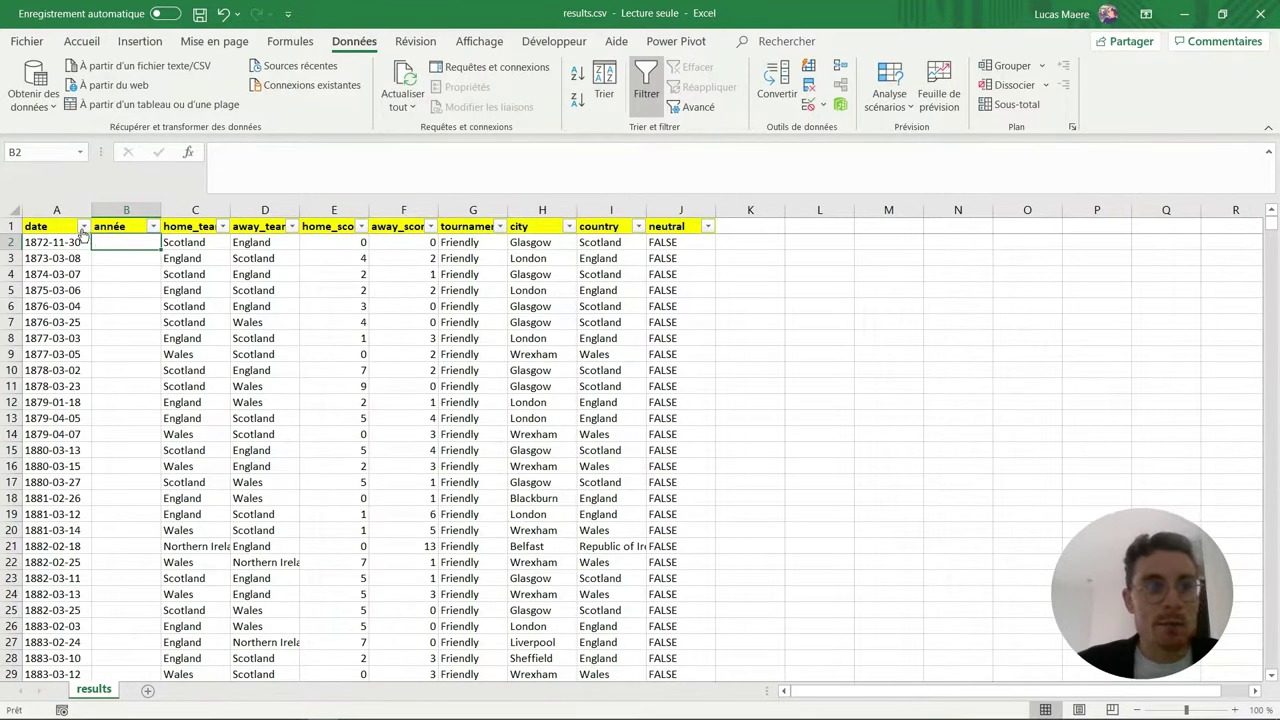
left_click(84, 226)
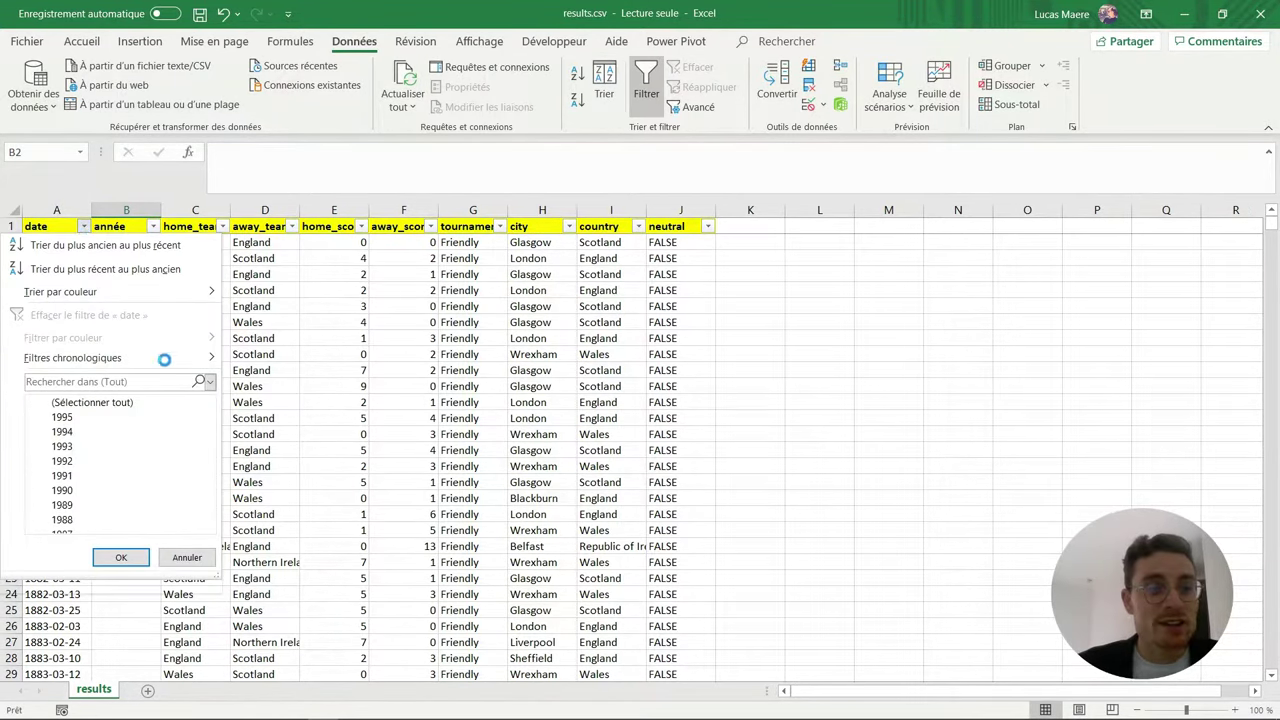
key("Escape")
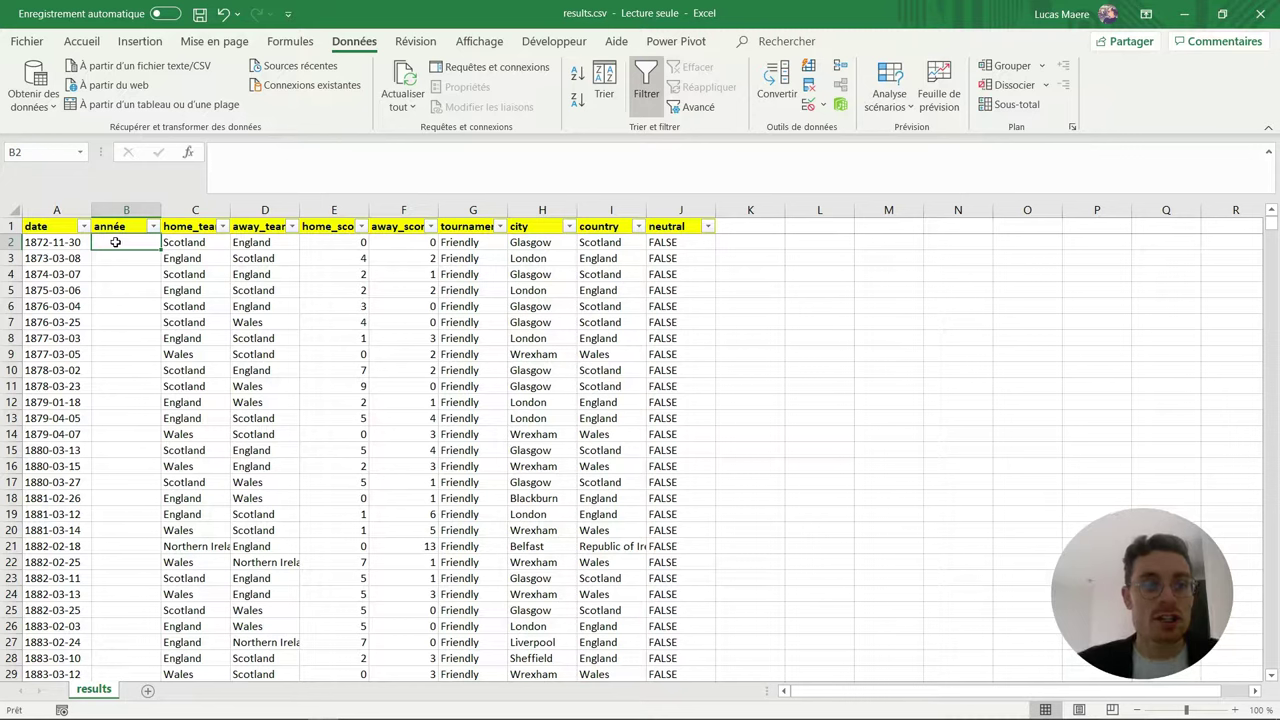
Step: Enter =STXT(A2;1;4) in B2 to extract the year from the date
type("=")
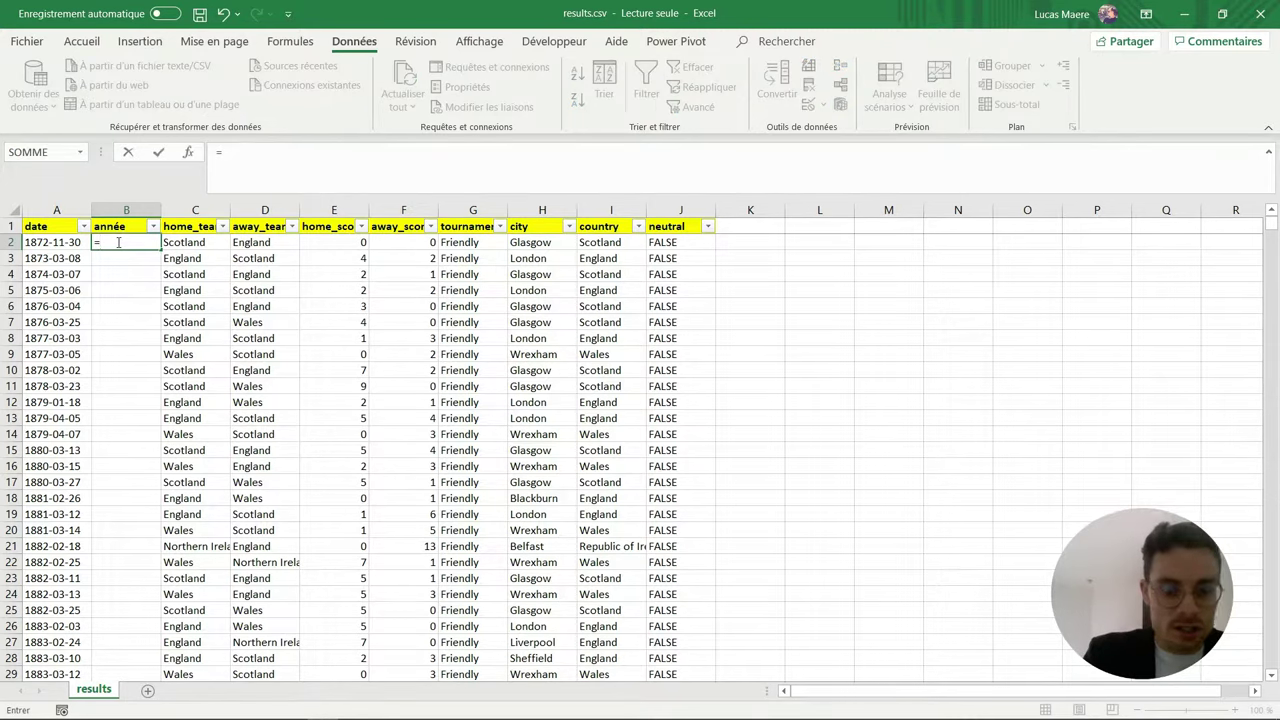
type("st")
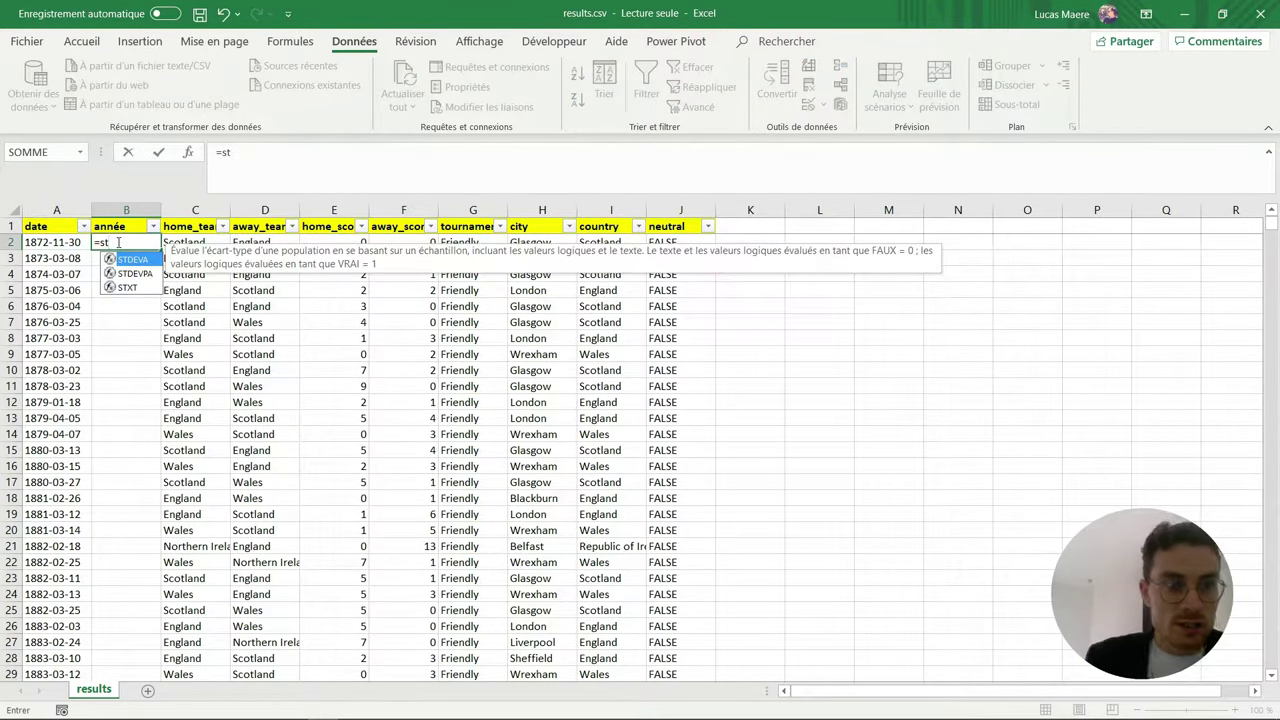
double_click(128, 288)
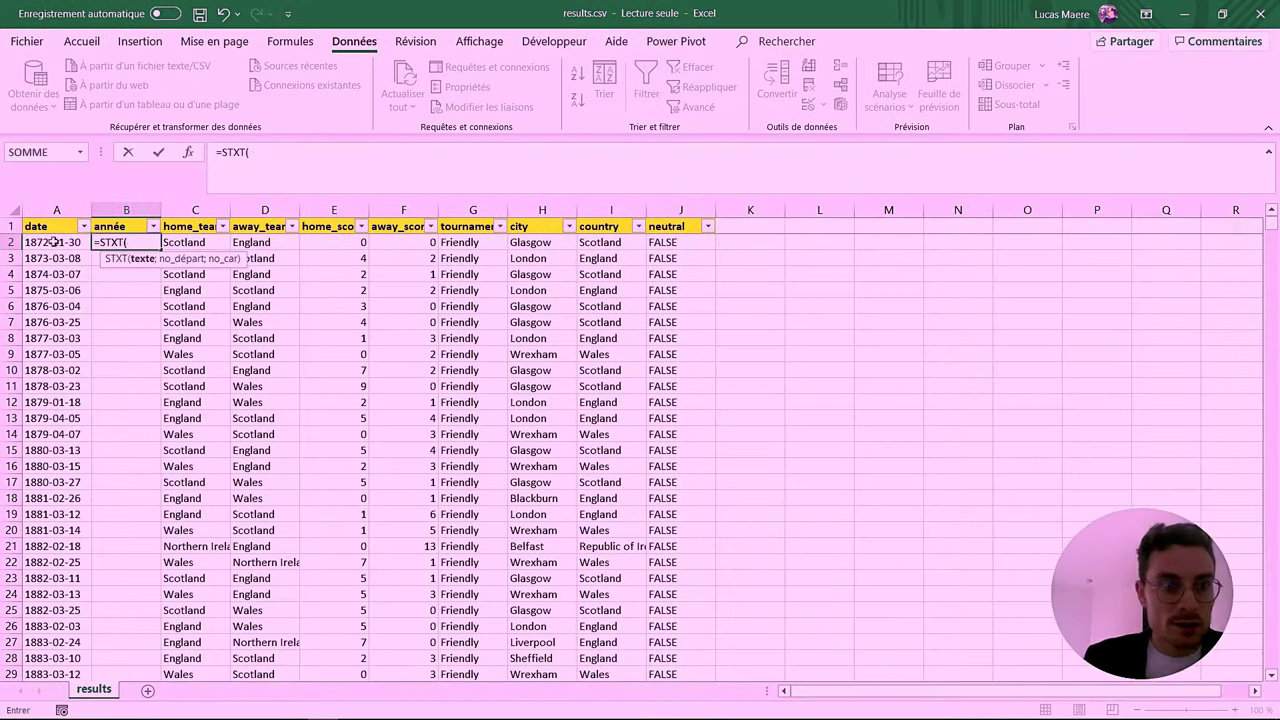
left_click(40, 242)
type(";1")
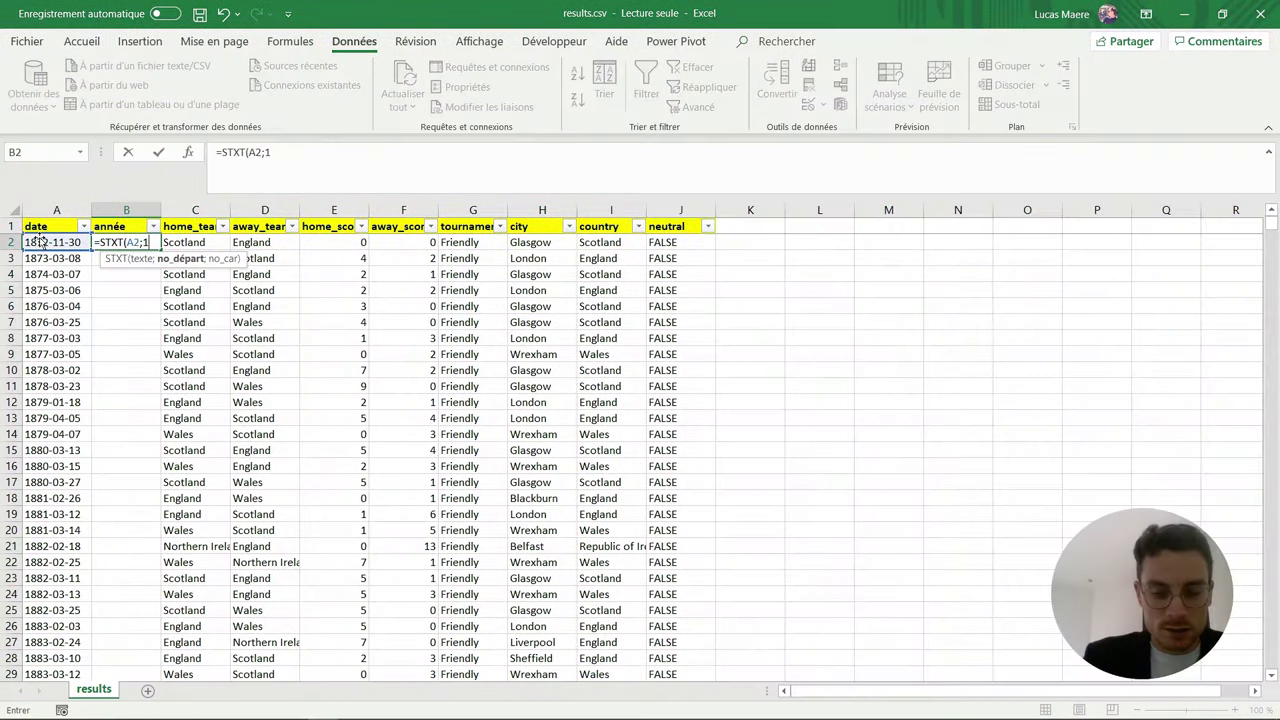
type(";4")
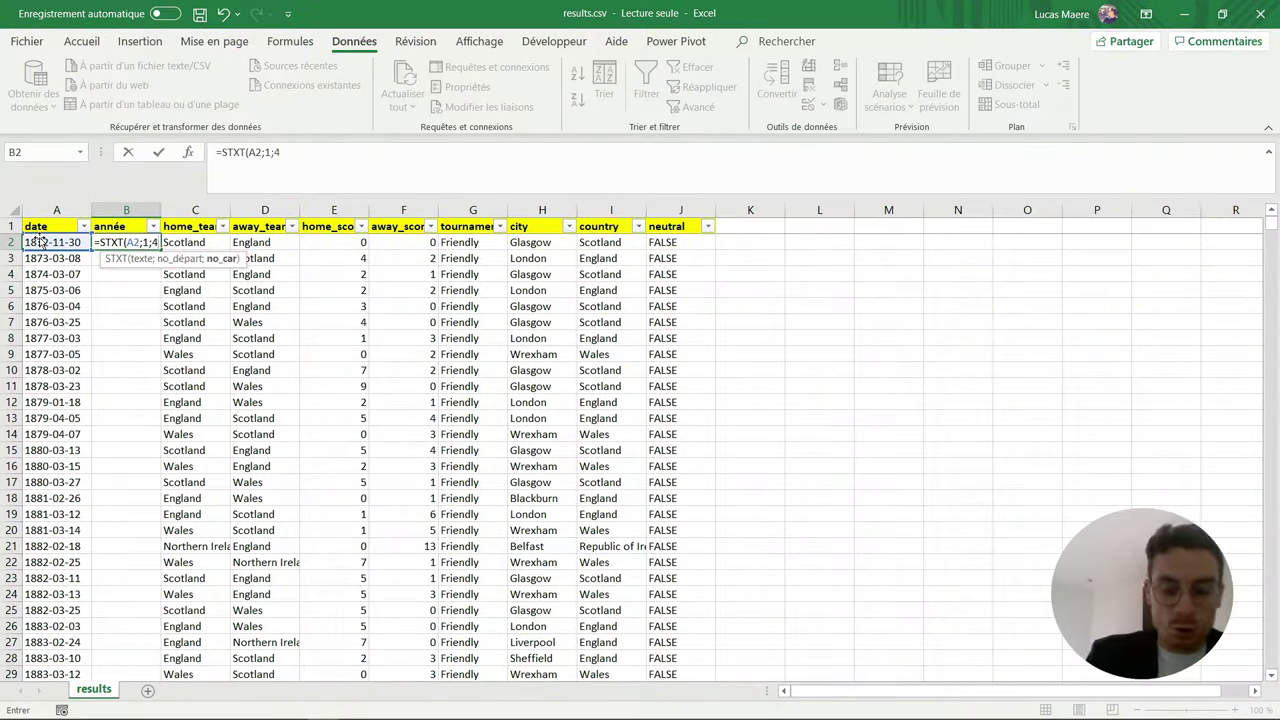
type(")")
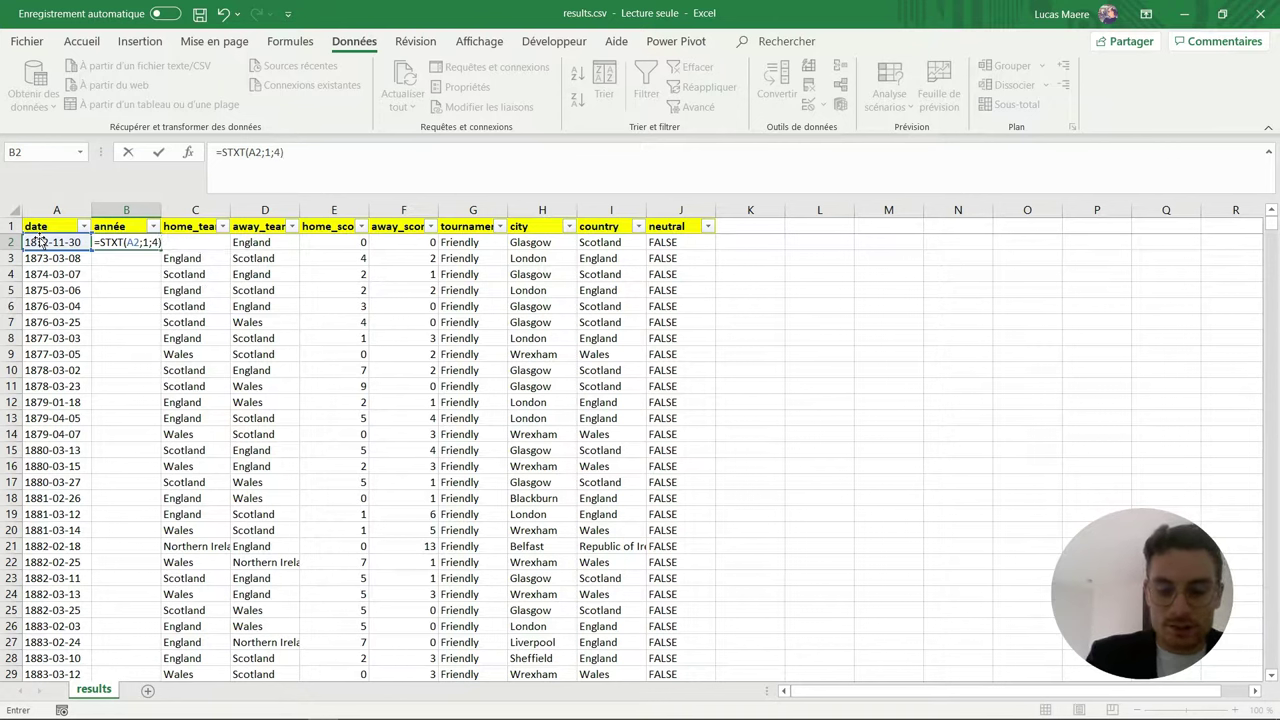
key("Return")
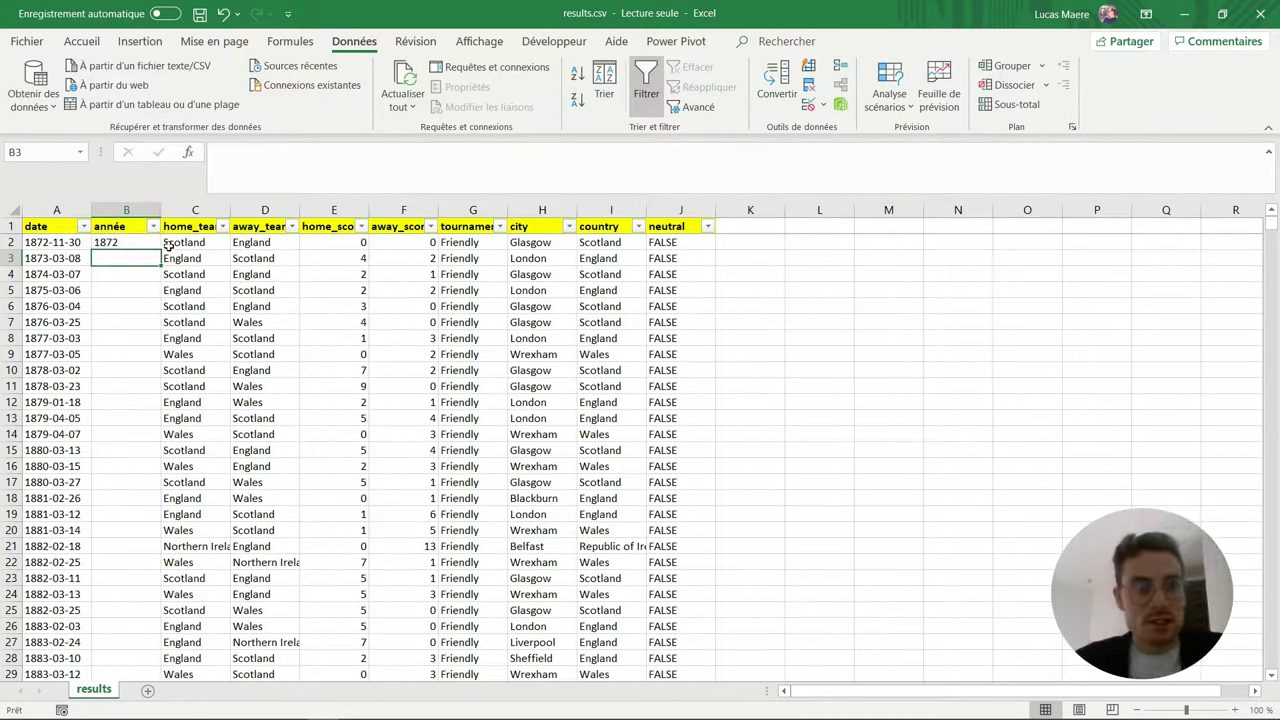
Step: Copy the year formula down column B through row 128
left_click(156, 246)
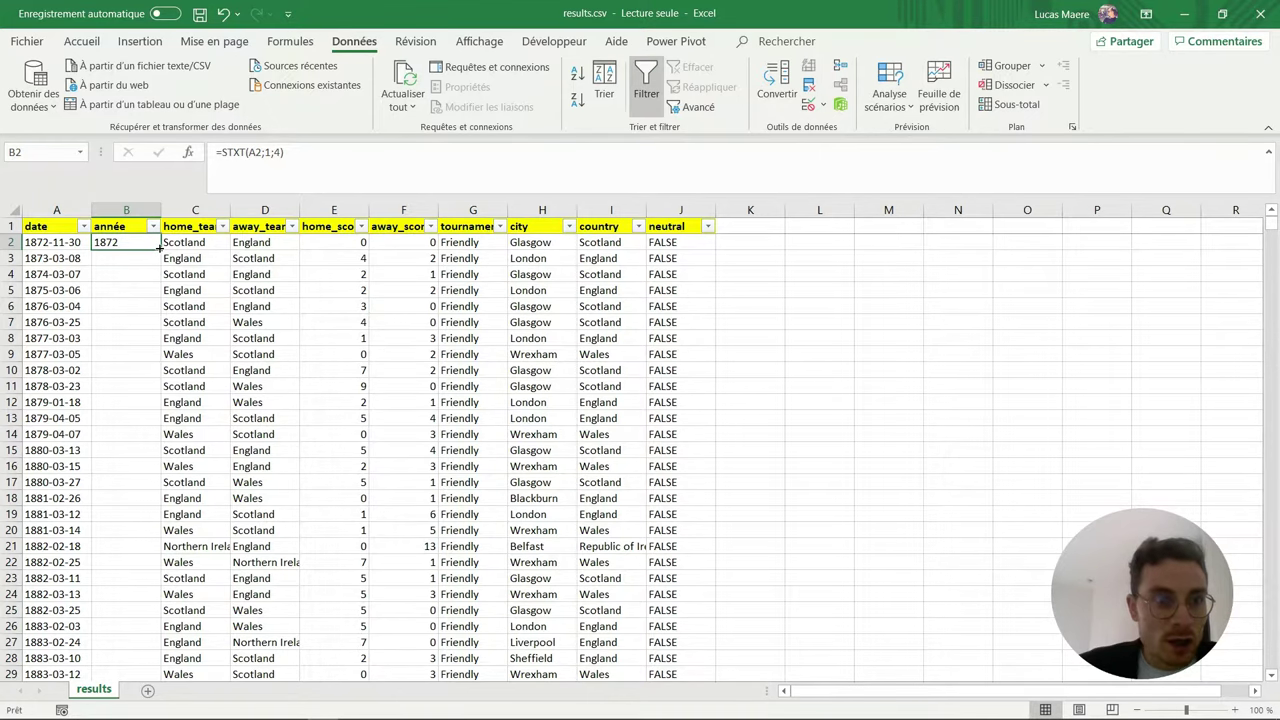
left_click_drag(160, 253, 113, 714)
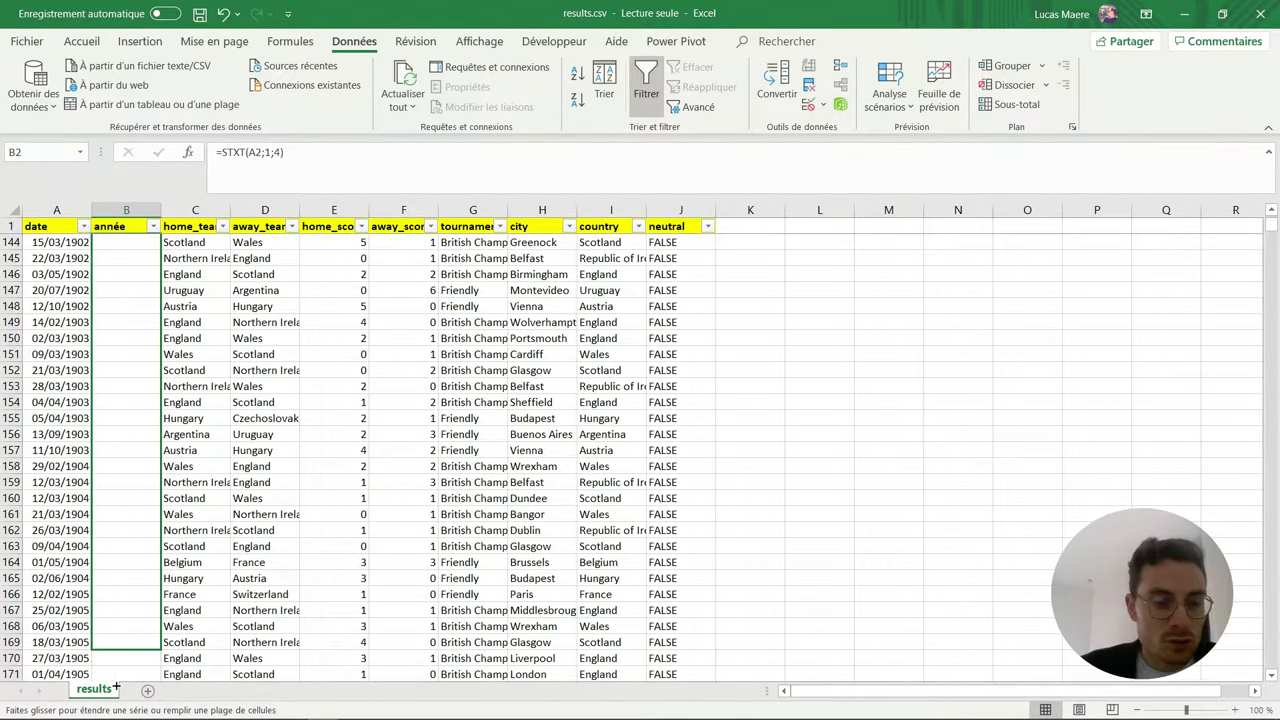
left_click_drag(108, 692, 127, 231)
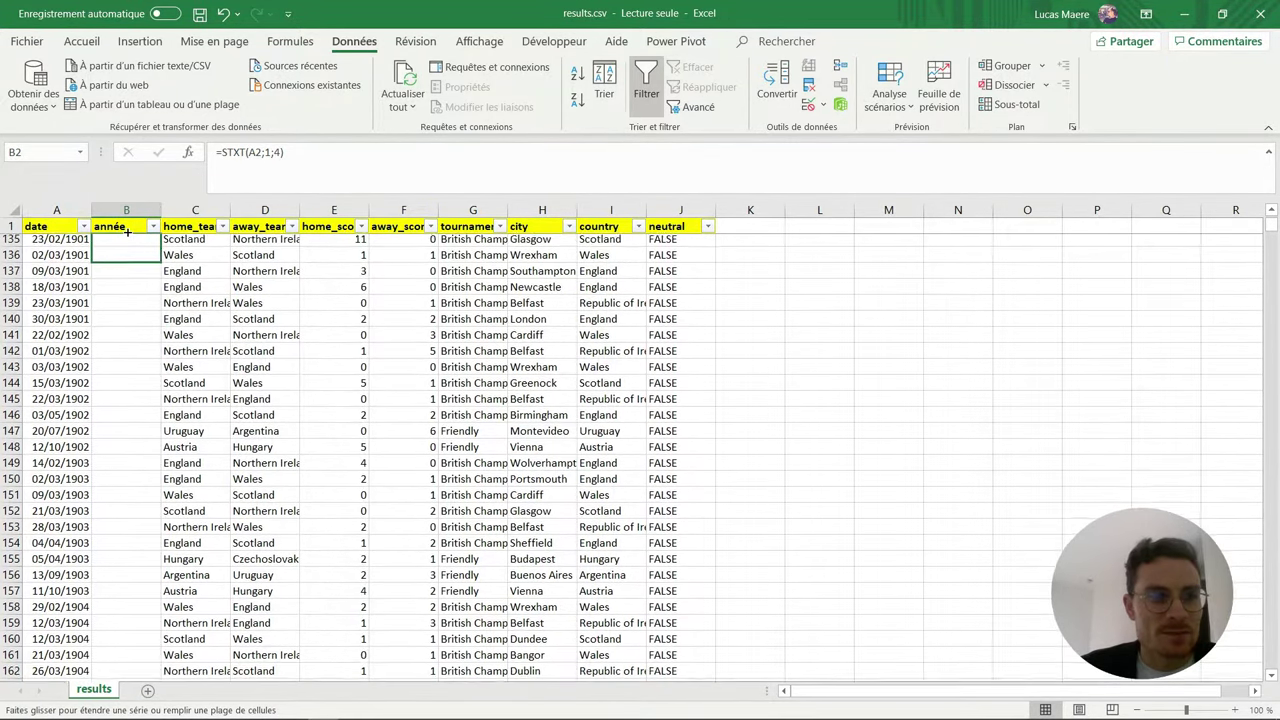
left_click_drag(127, 231, 130, 356)
left_click(130, 370)
type("=")
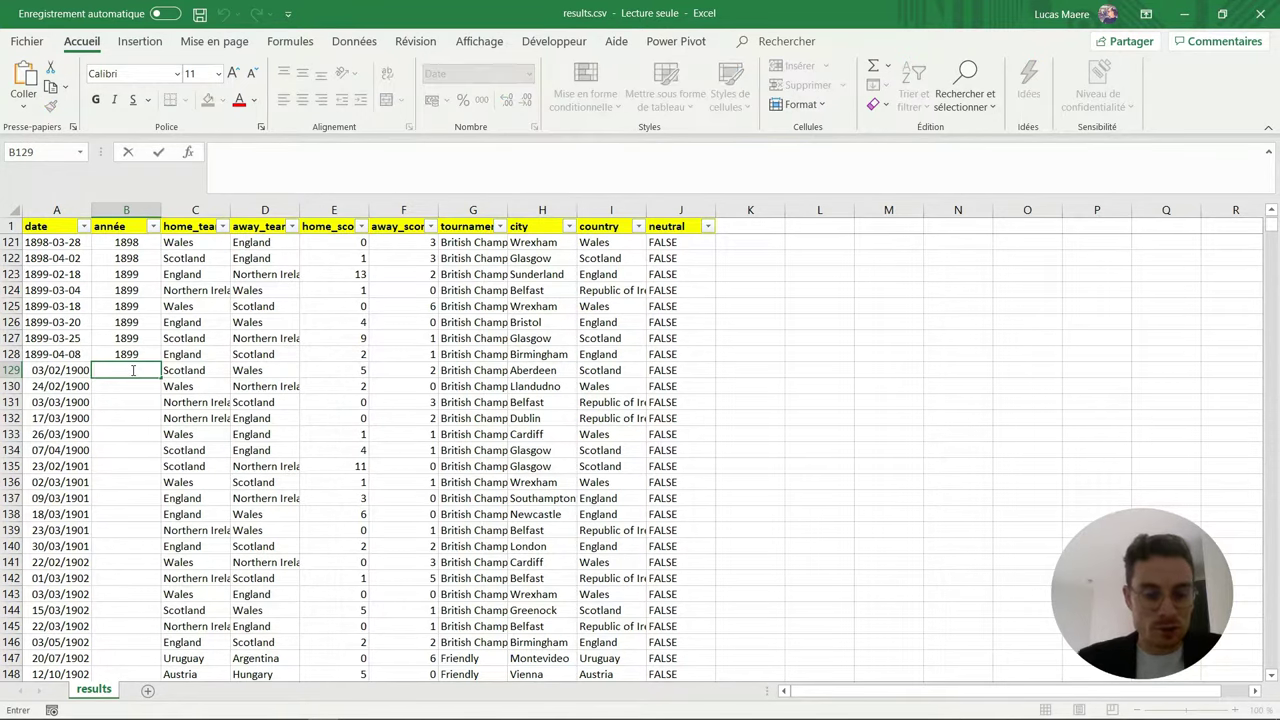
type("anne")
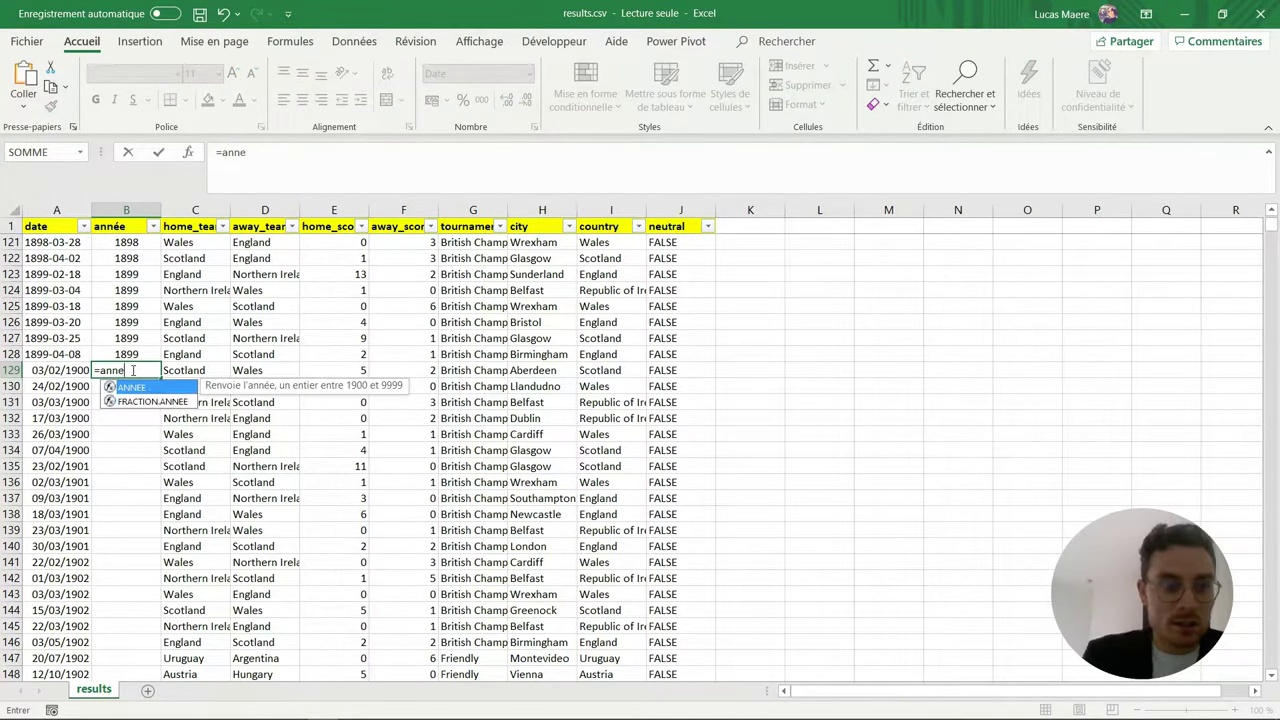
Step: Enter =ANNEE(A129) in B129 and select down to the column's end
double_click(133, 388)
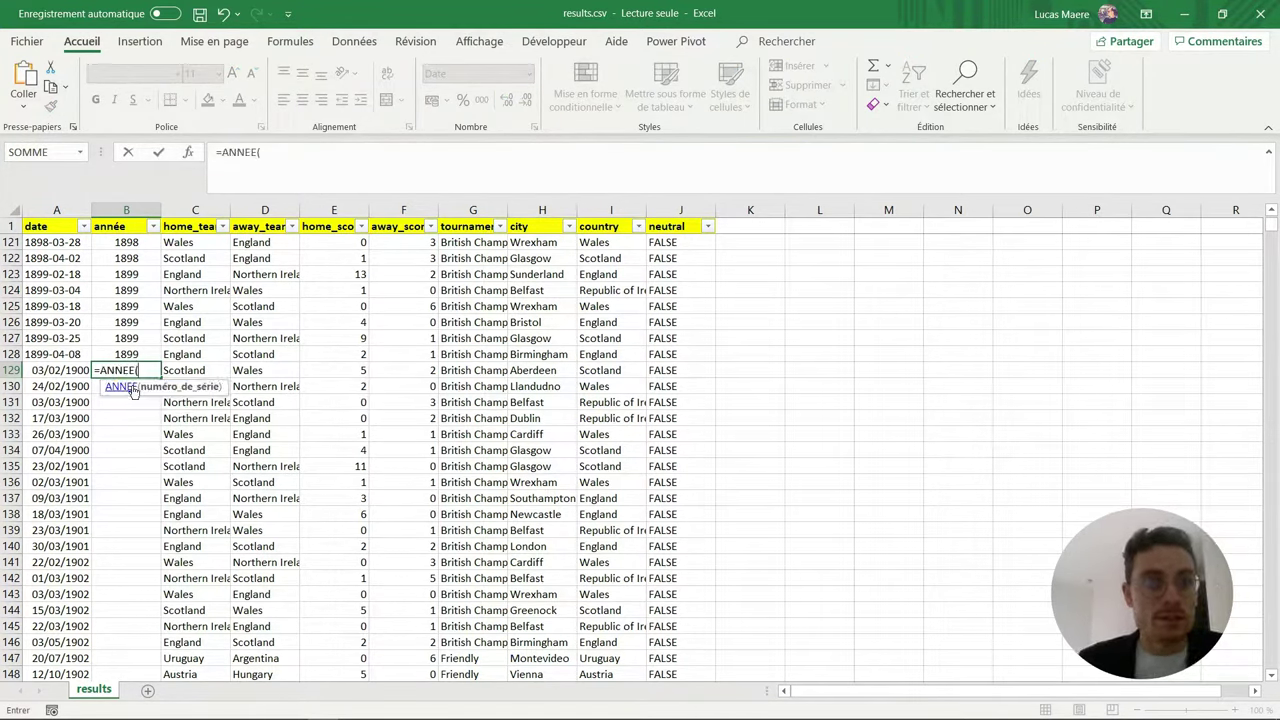
left_click(50, 370)
key("Return")
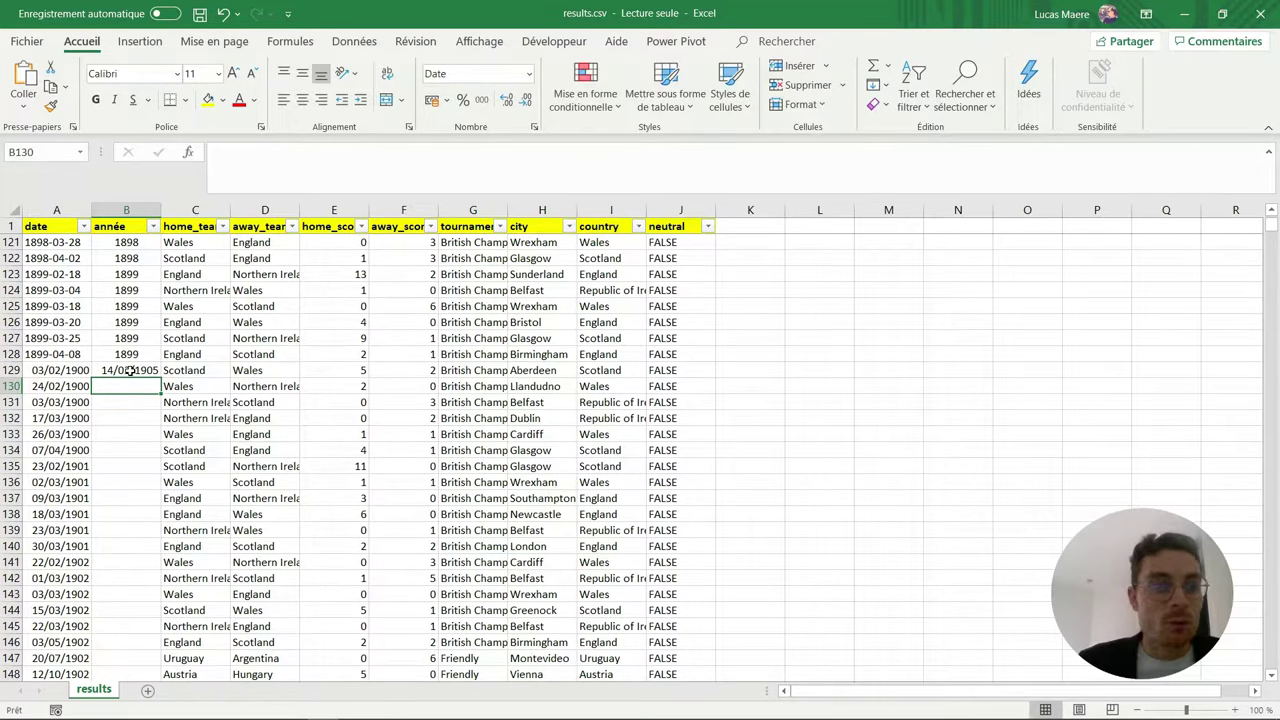
left_click(128, 370)
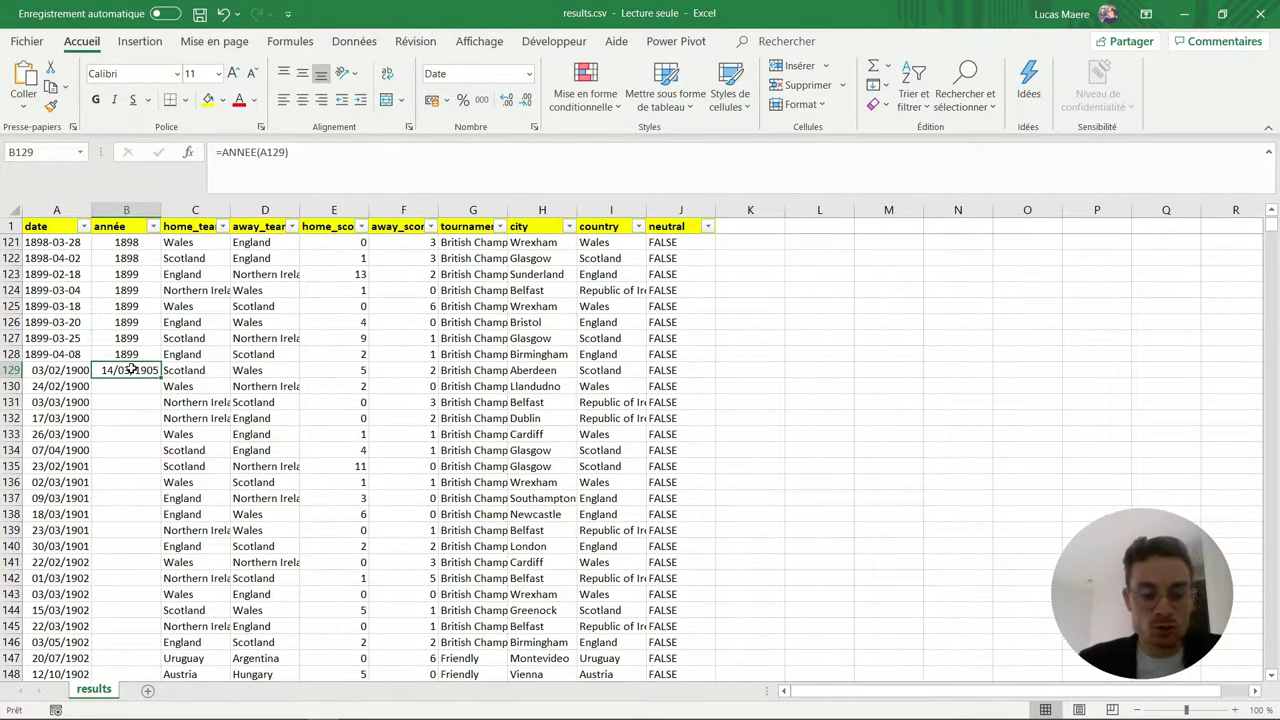
key("ctrl+shift+Down")
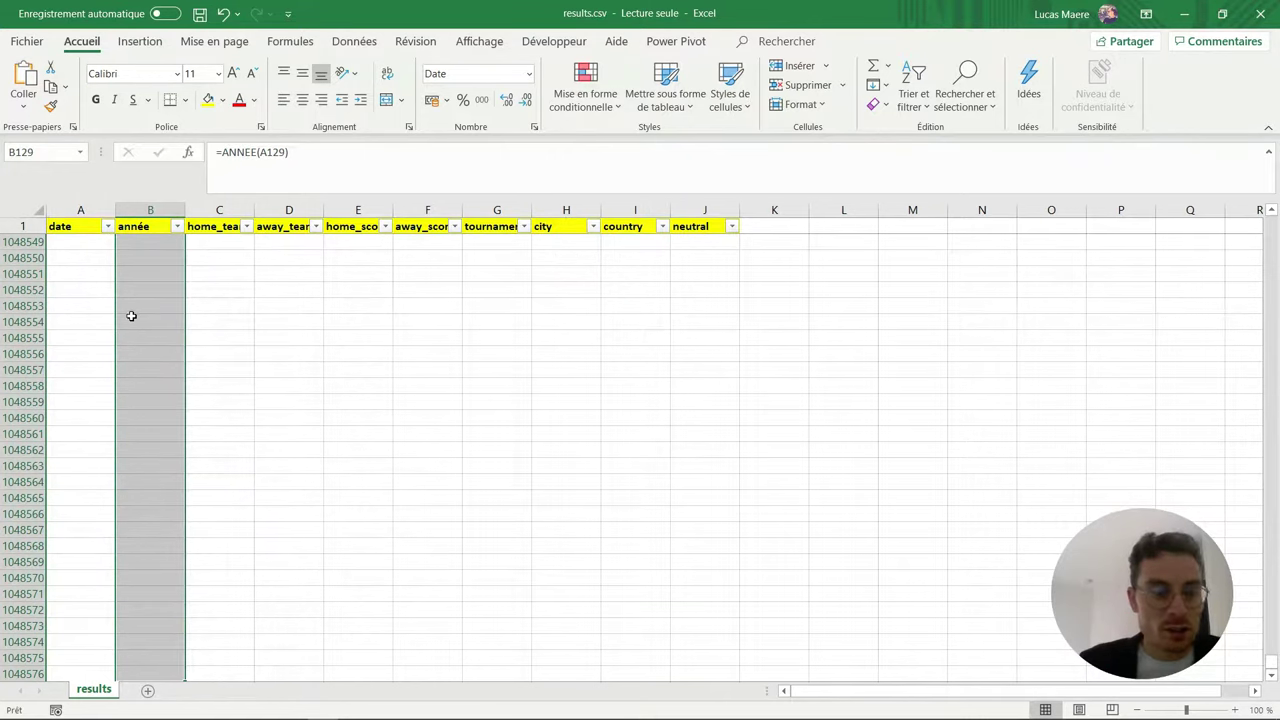
left_click_drag(1273, 665, 1277, 248)
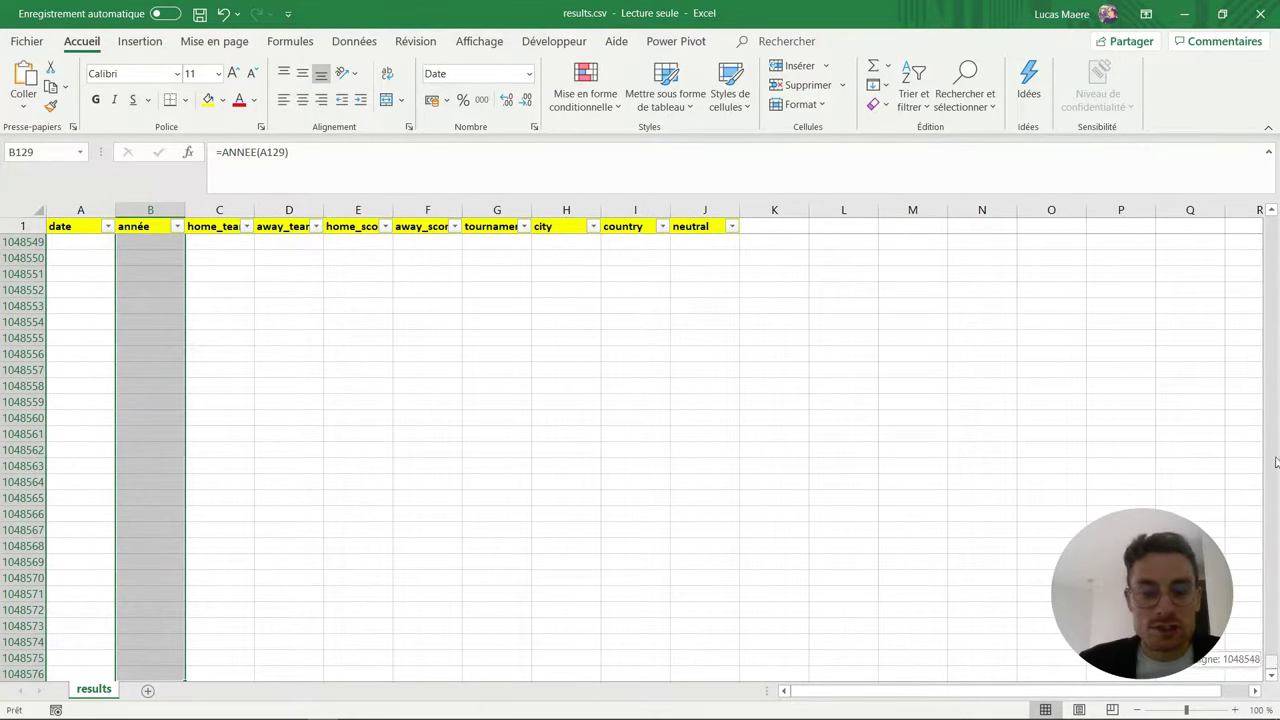
Step: Format the selected year cells as Nombre with 0 decimal places
right_click(136, 265)
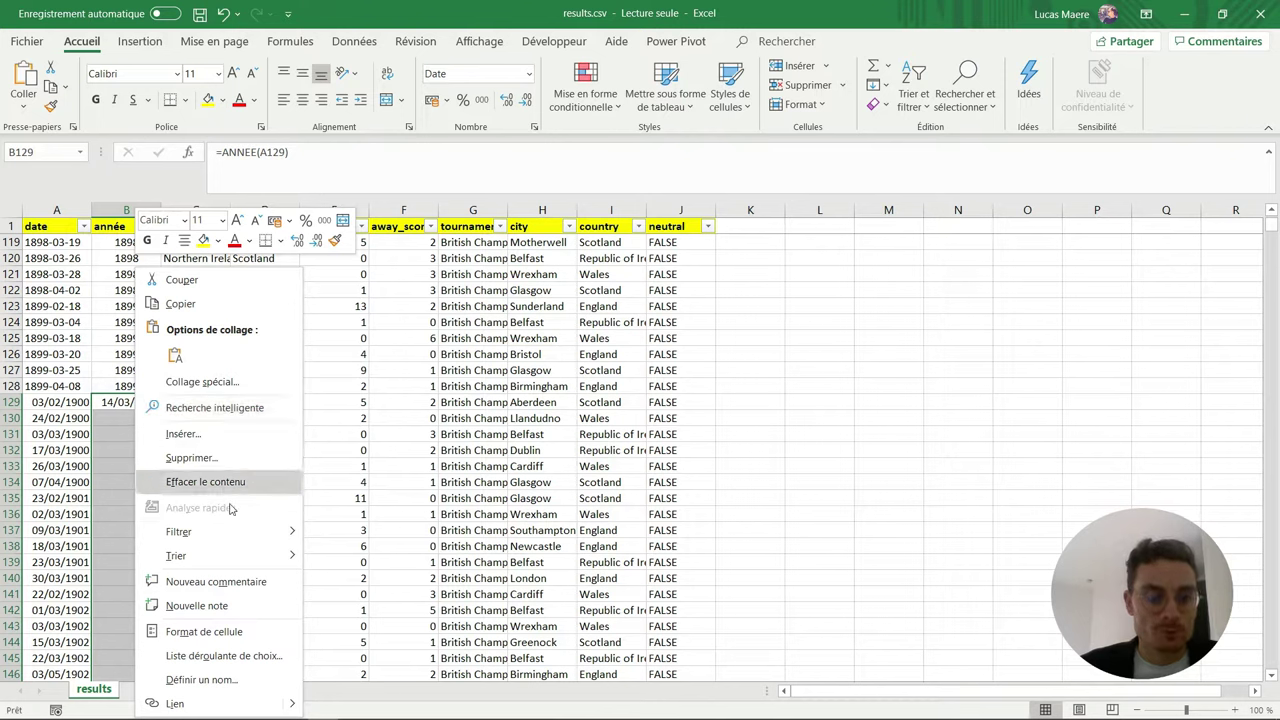
left_click(233, 632)
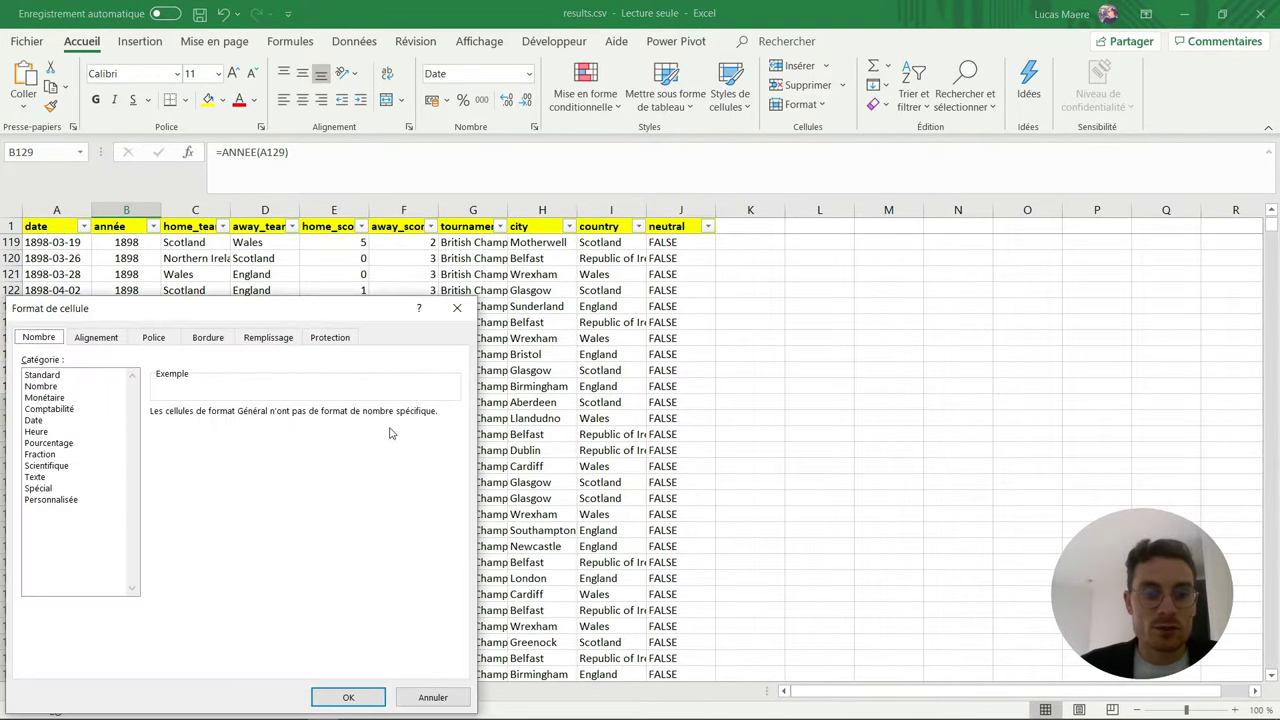
left_click(44, 387)
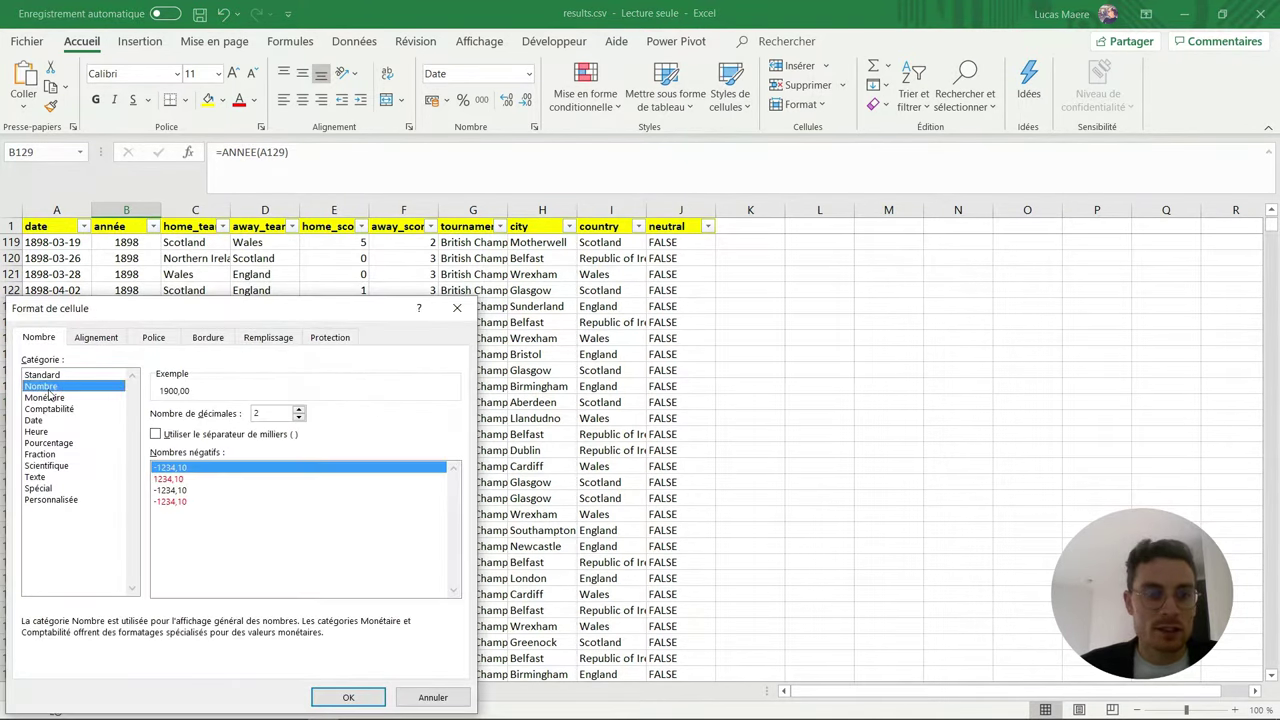
left_click(298, 418)
left_click(298, 421)
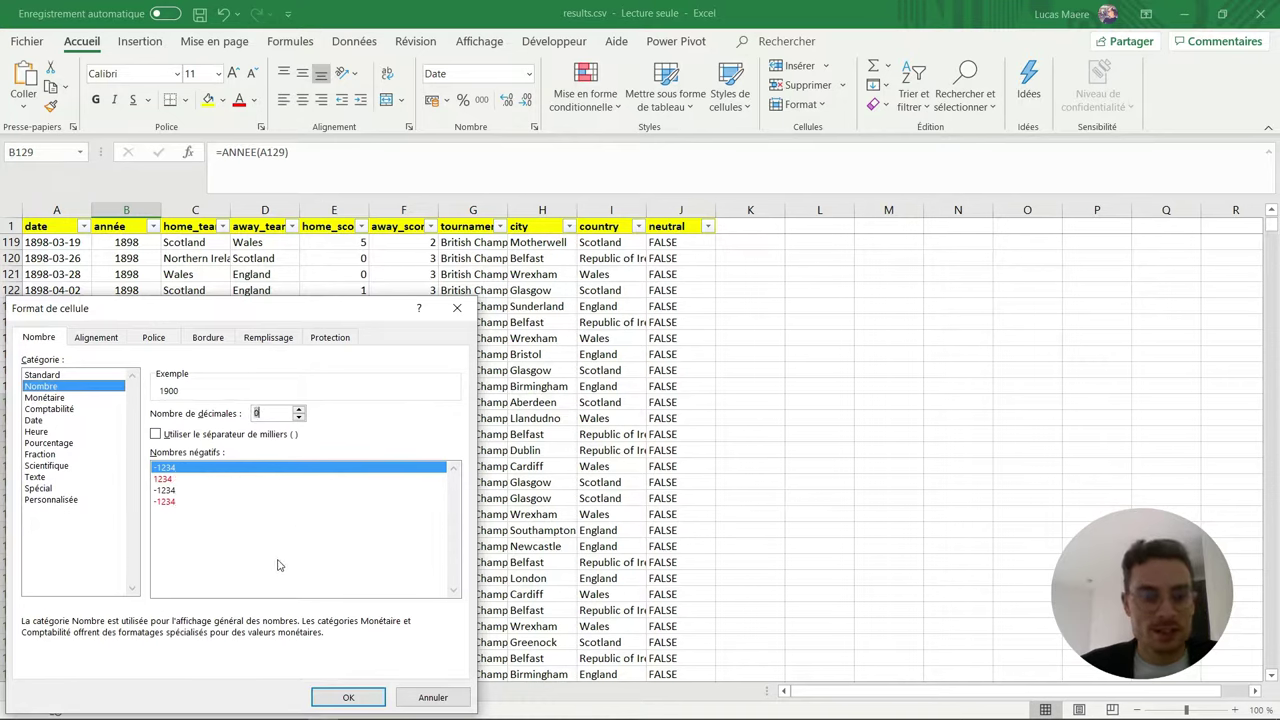
left_click(348, 697)
Step: Fill the =ANNEE formula from B129 down the rest of column B
left_click(145, 402)
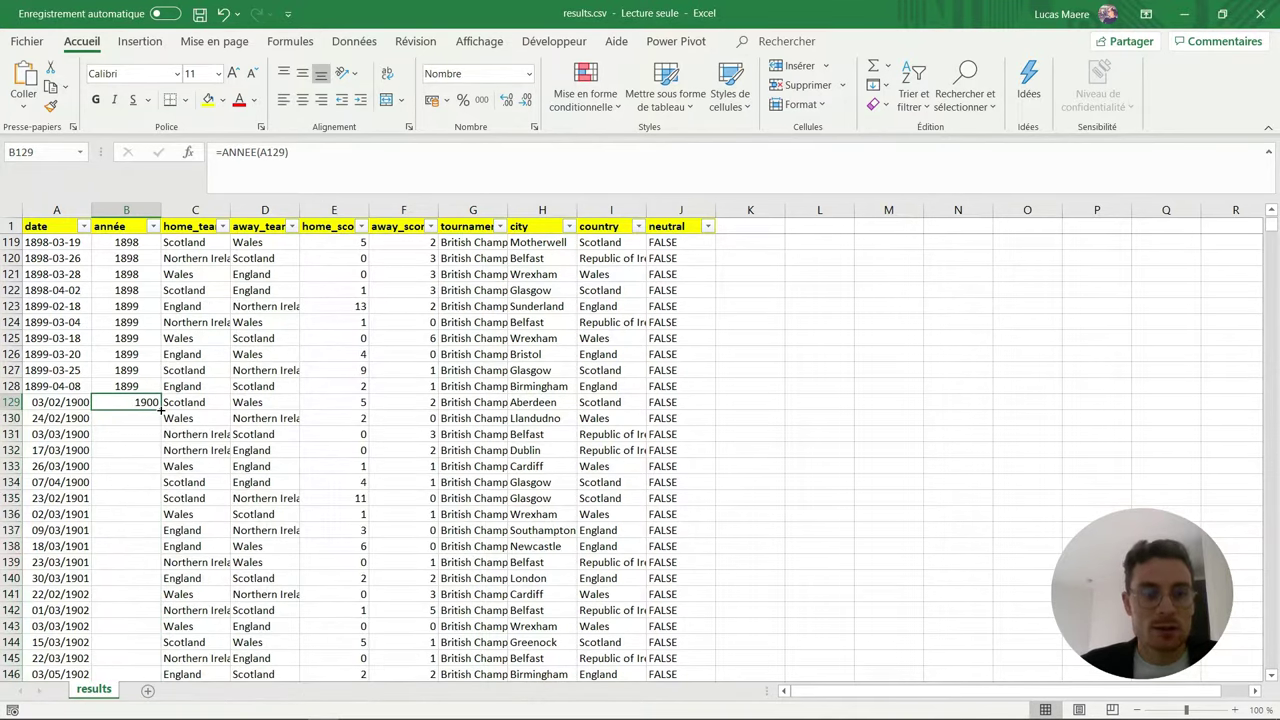
double_click(160, 409)
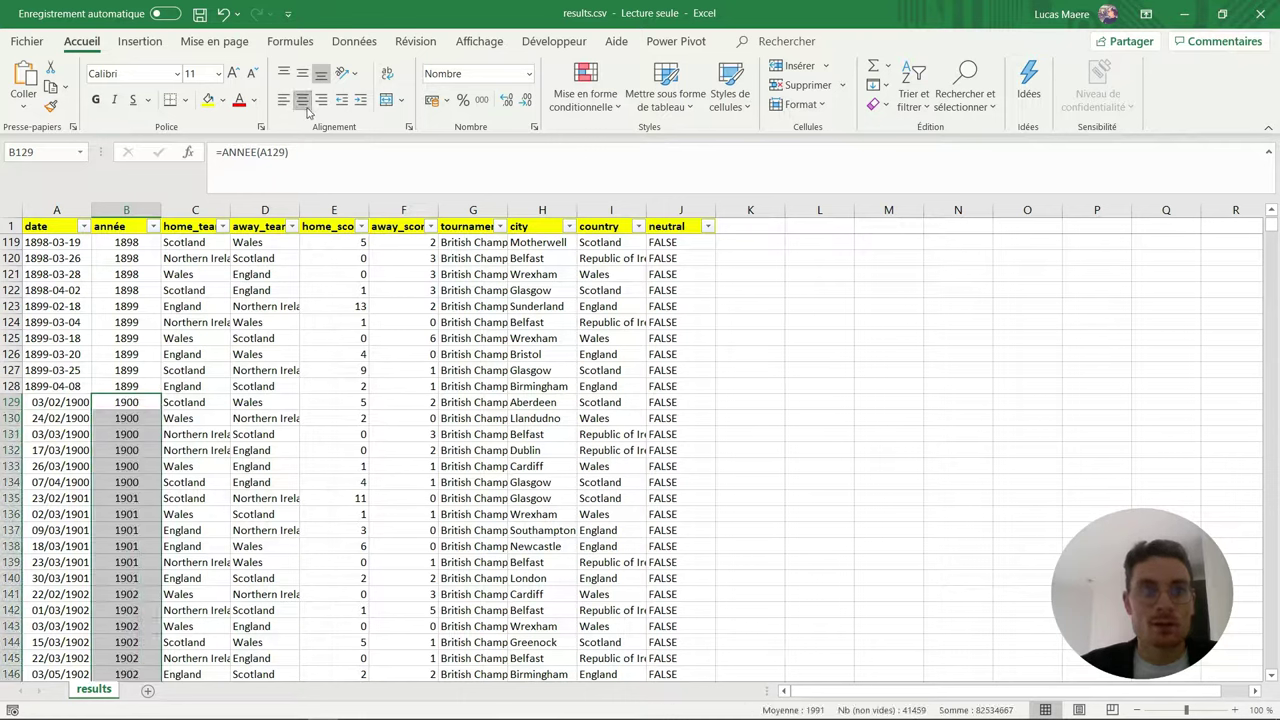
left_click(126, 338)
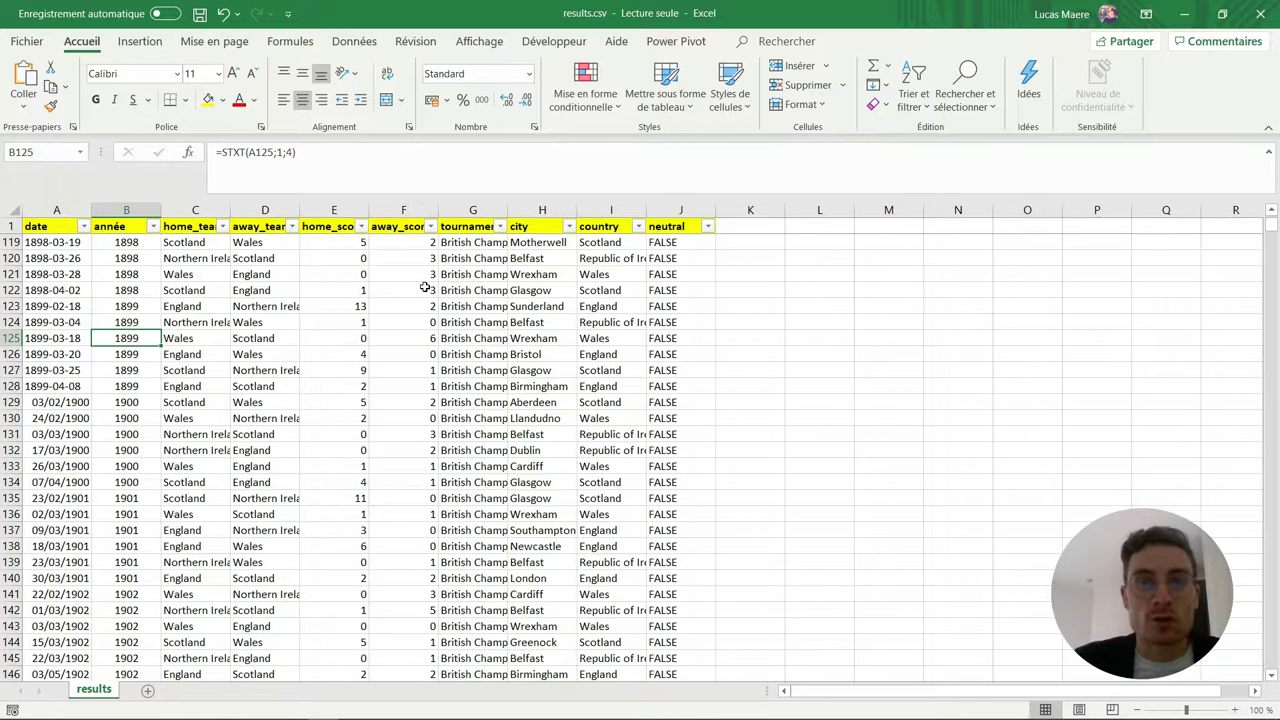
Step: Insert an empty column G before tournament and head it 'affichage'
left_click(331, 243)
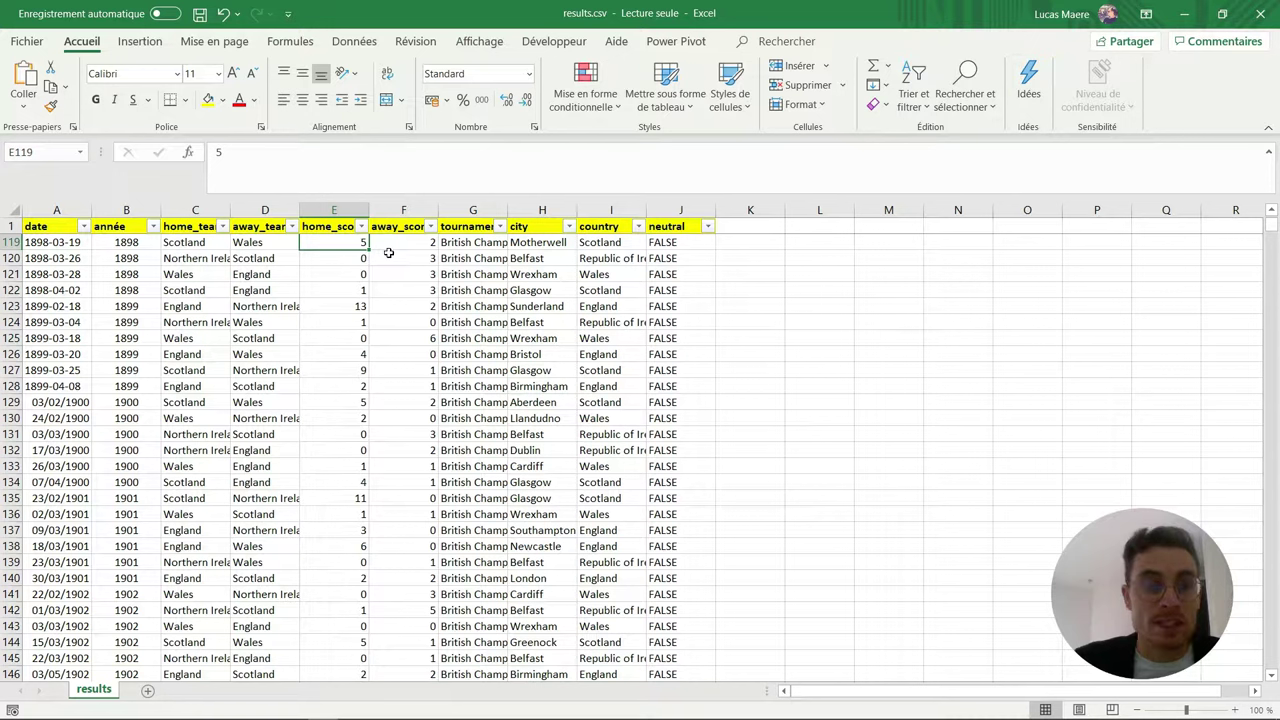
left_click(398, 244)
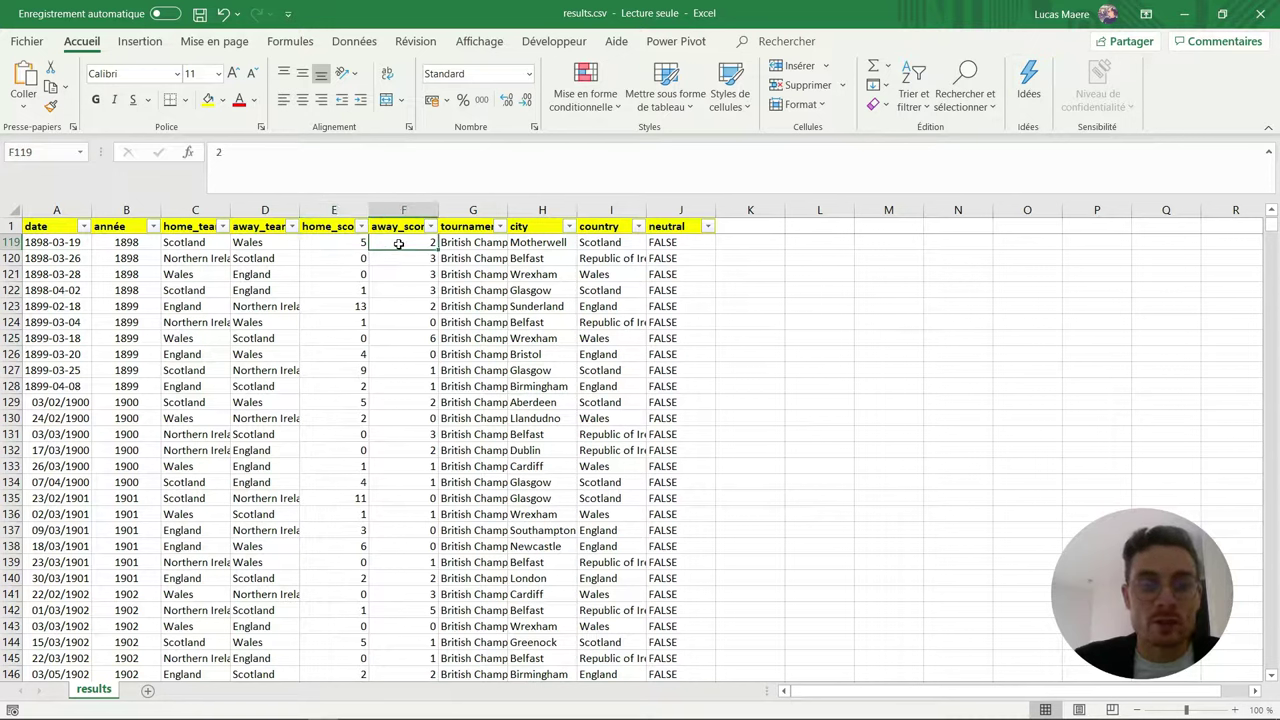
left_click(456, 209)
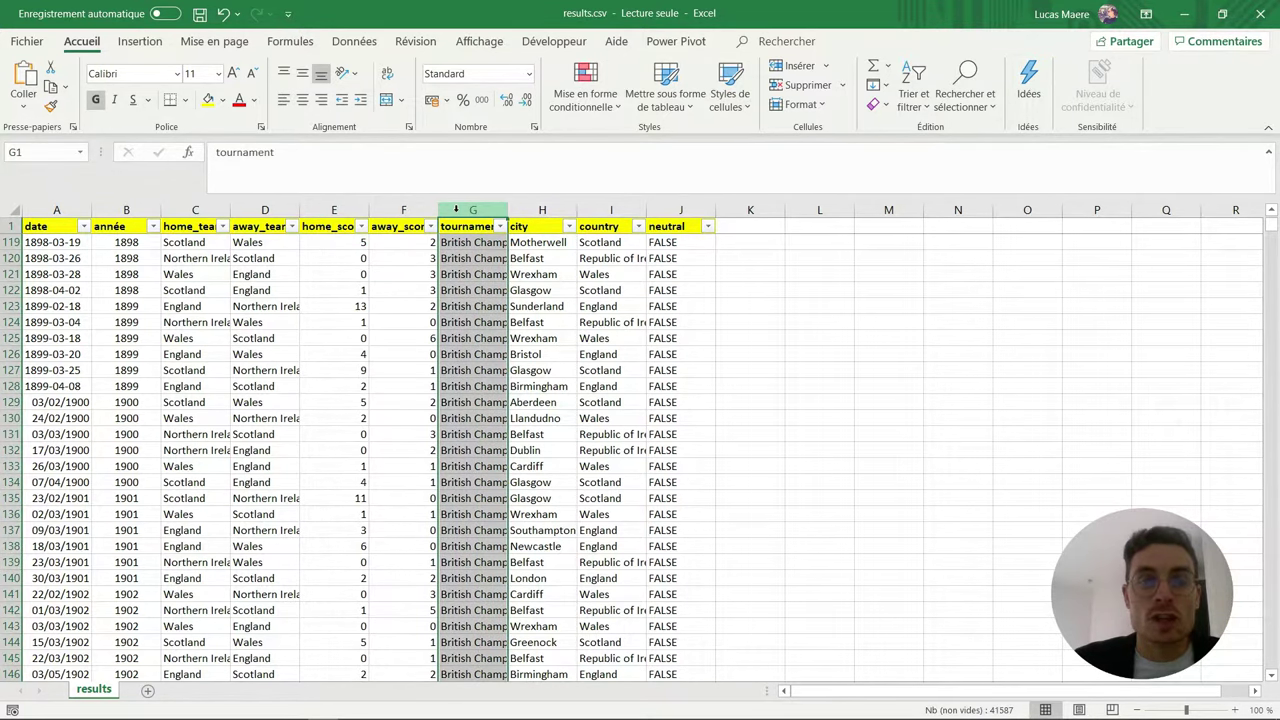
right_click(456, 209)
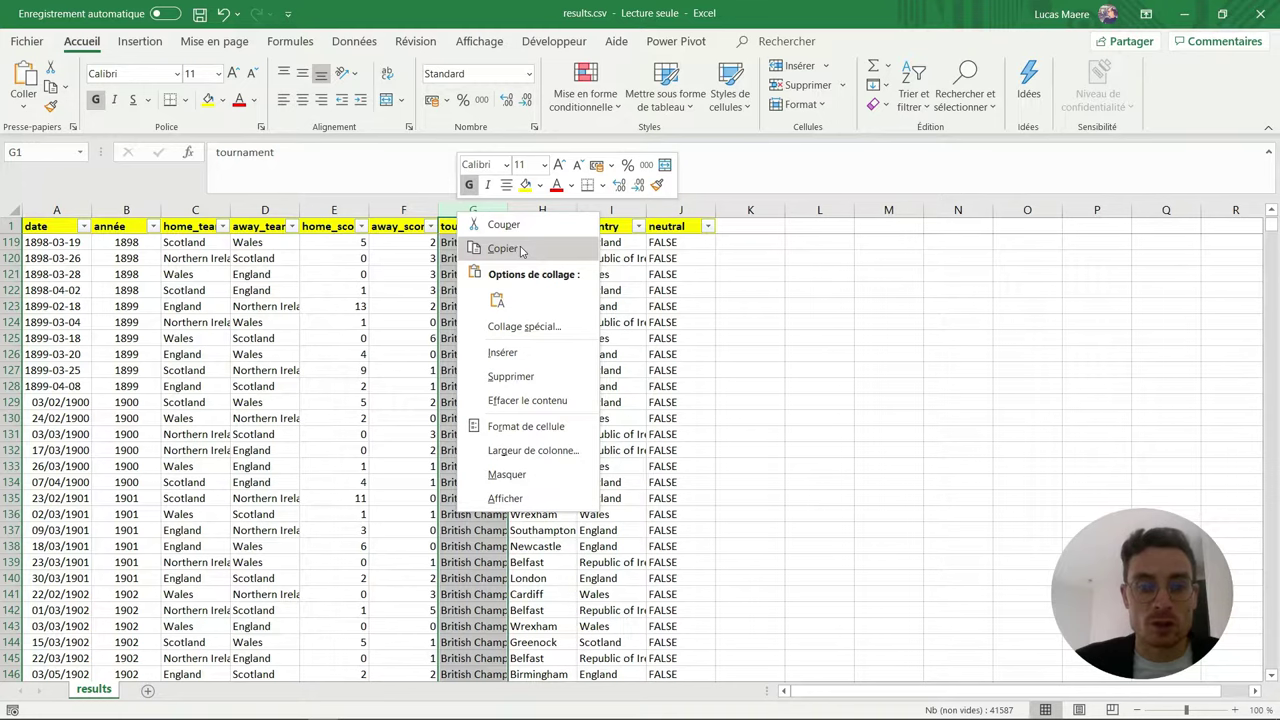
left_click(534, 353)
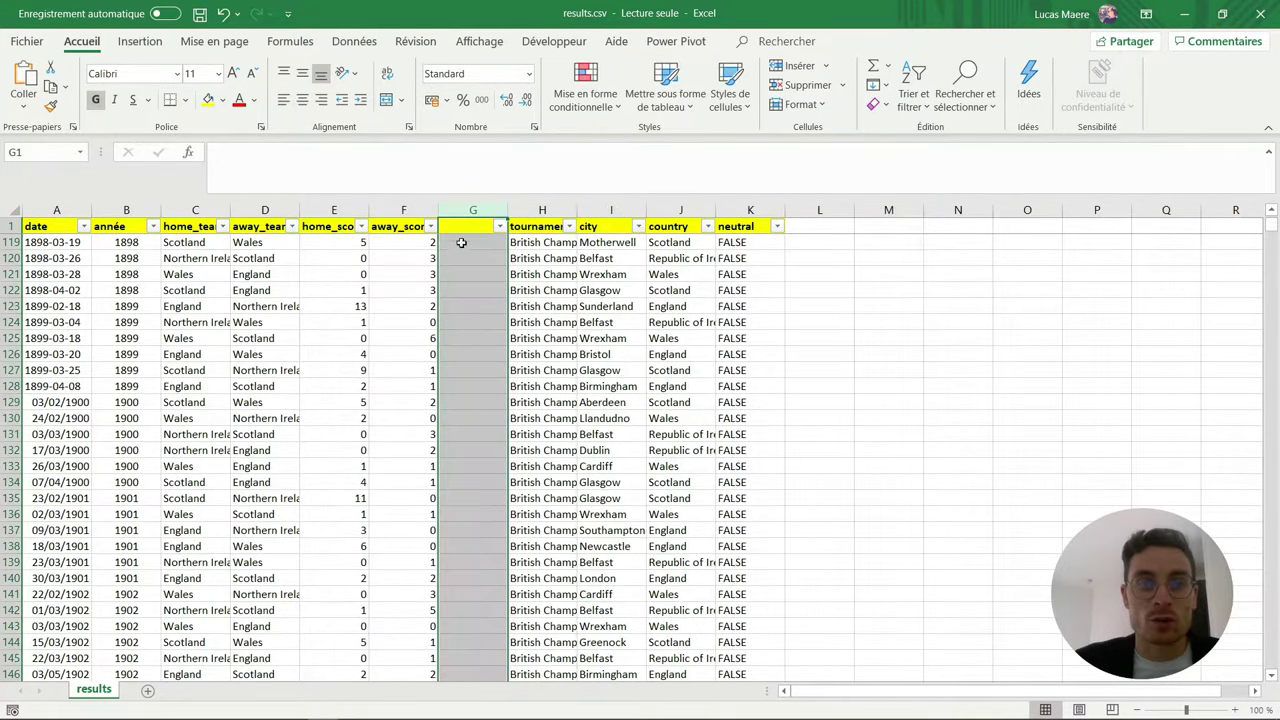
left_click(462, 226)
type("a")
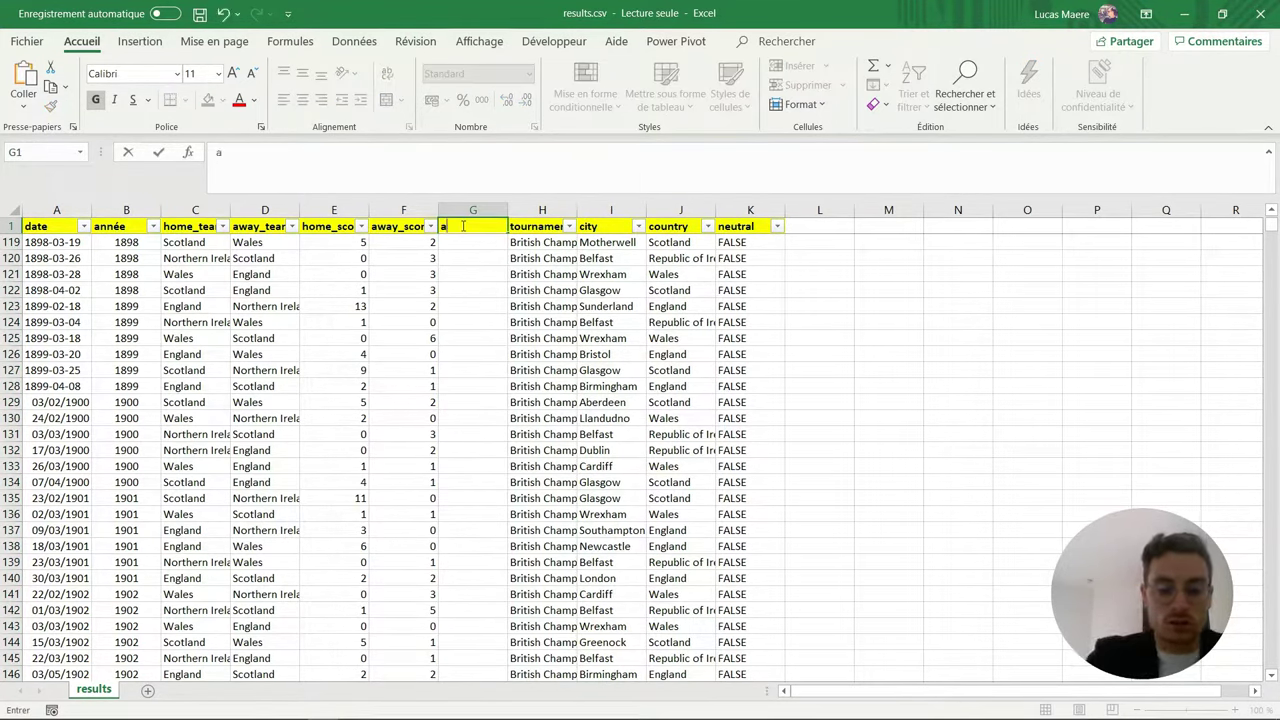
type("ffichage")
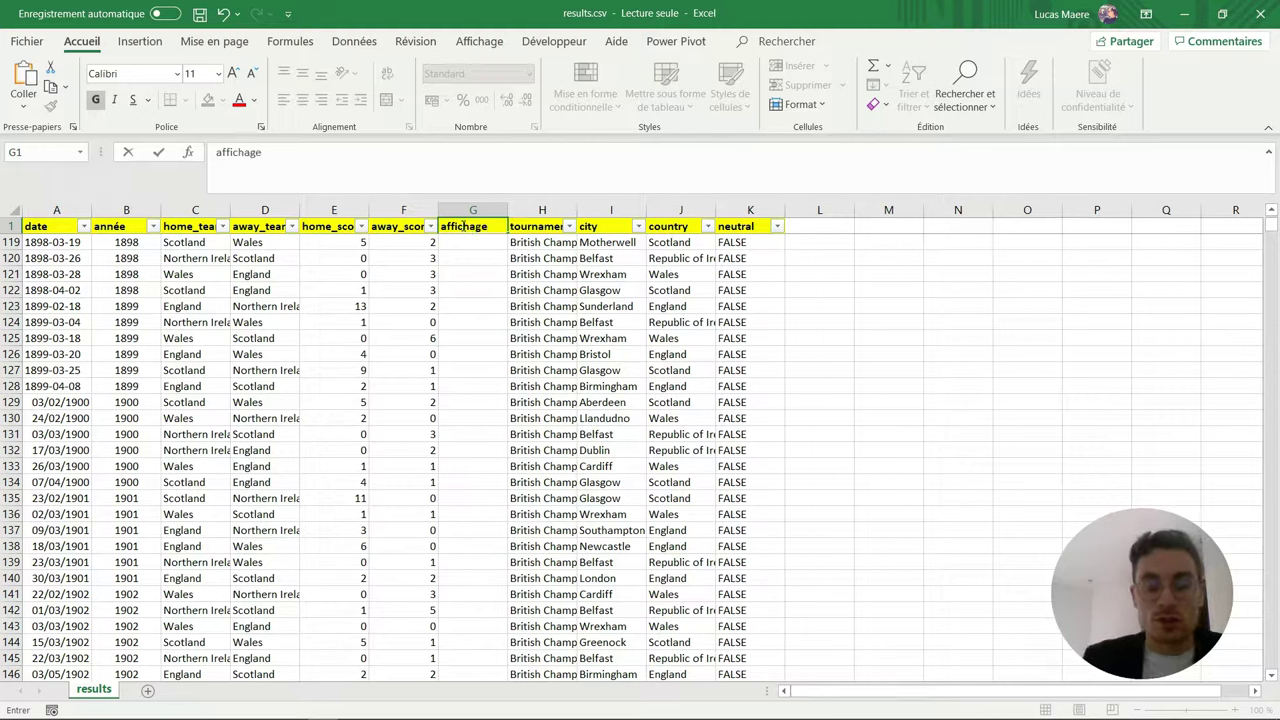
left_click(466, 242)
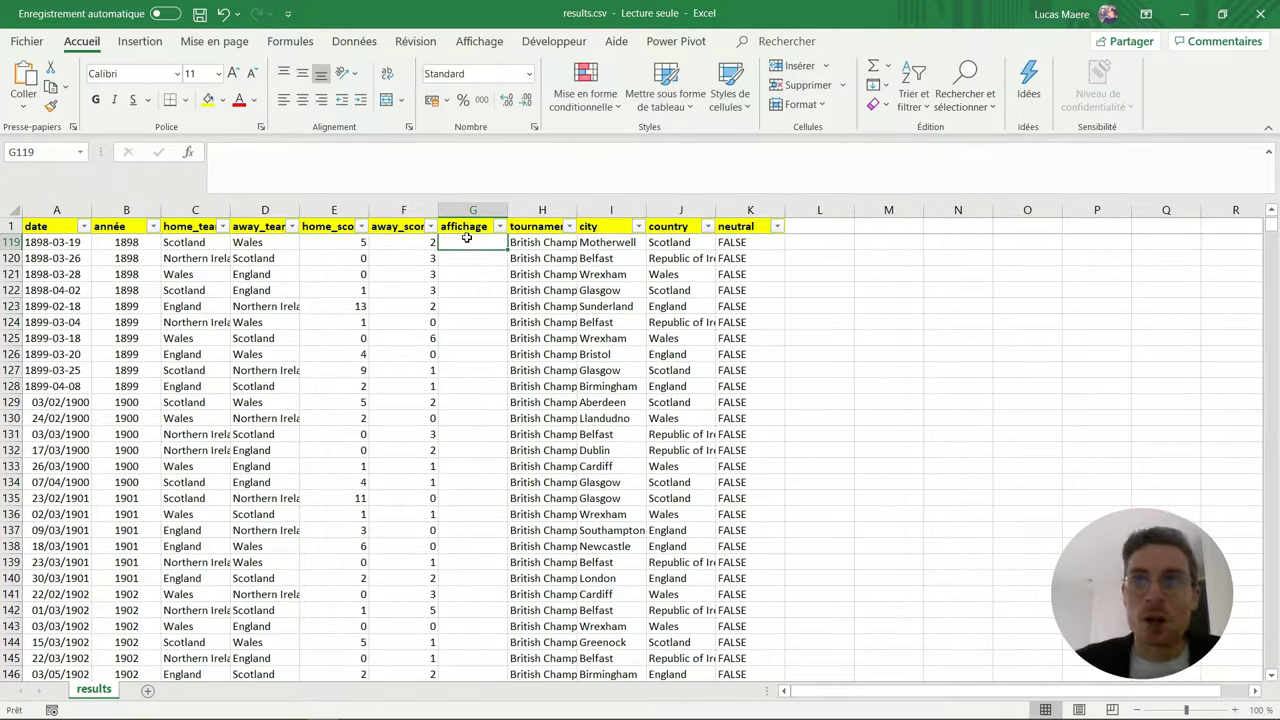
Step: In G119, start an SI.CONDITIONS formula returning "domicile" when E119 beats F119
type("=")
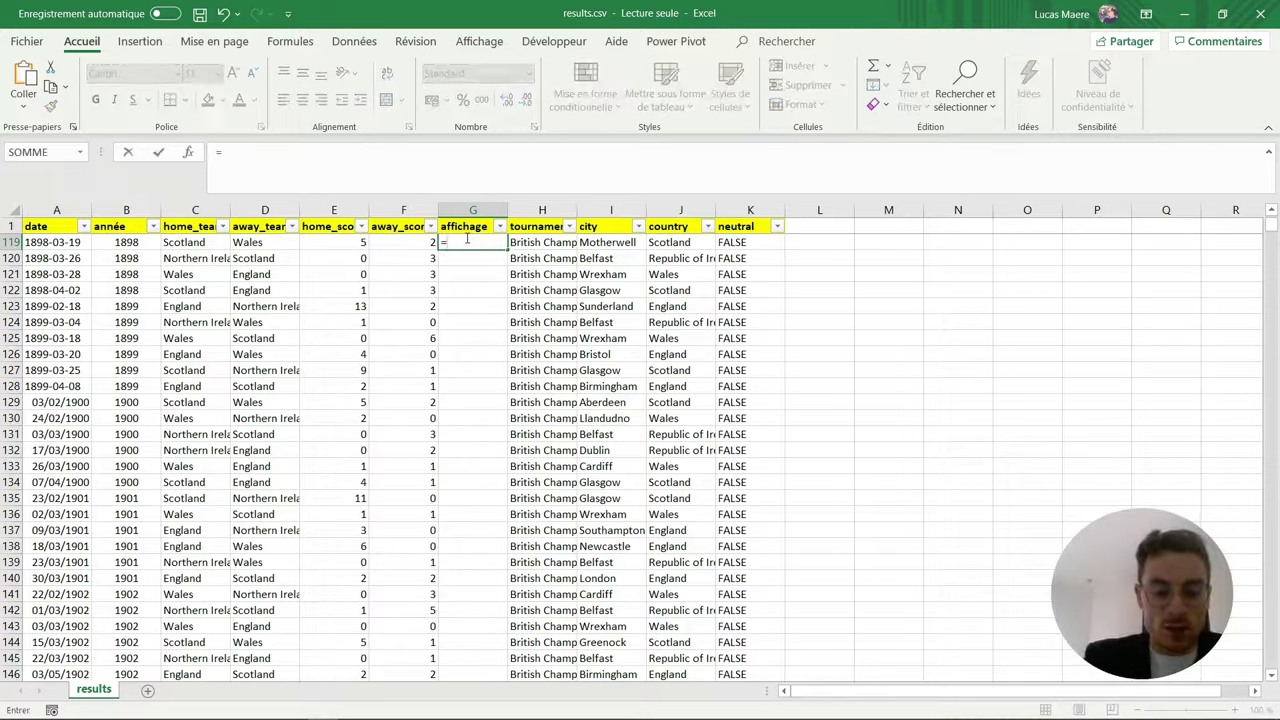
type("si.")
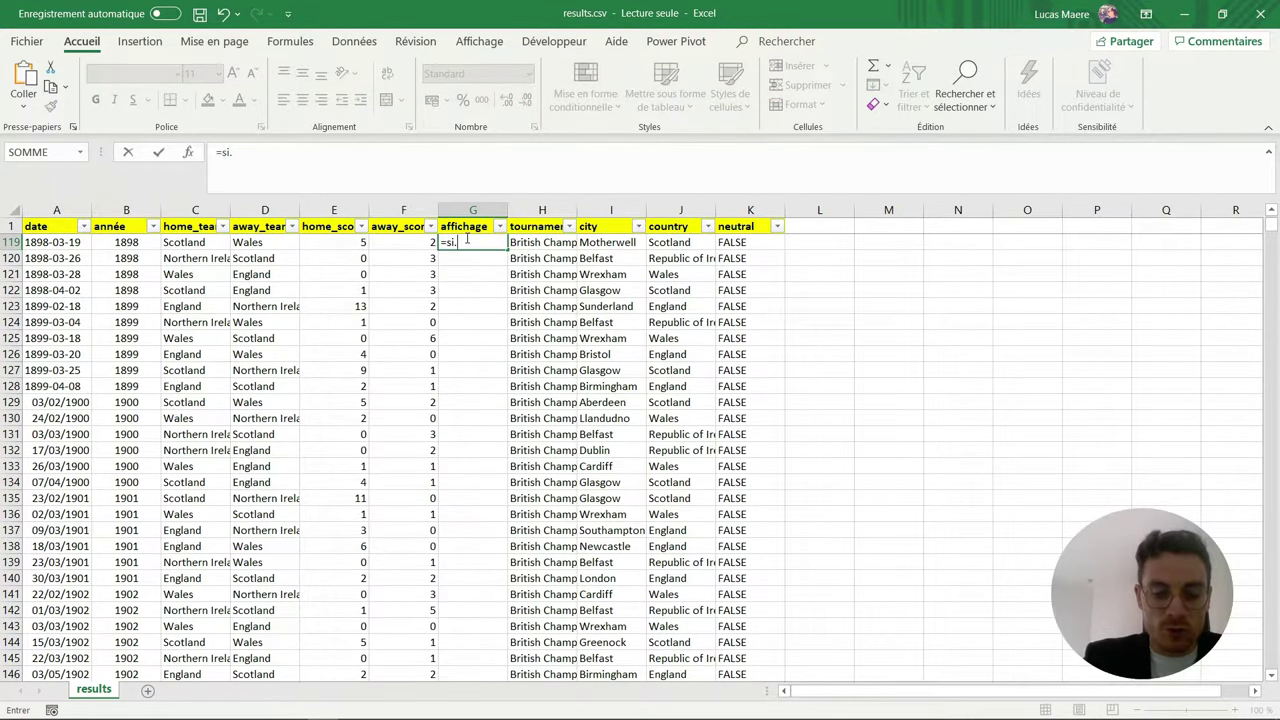
type("con")
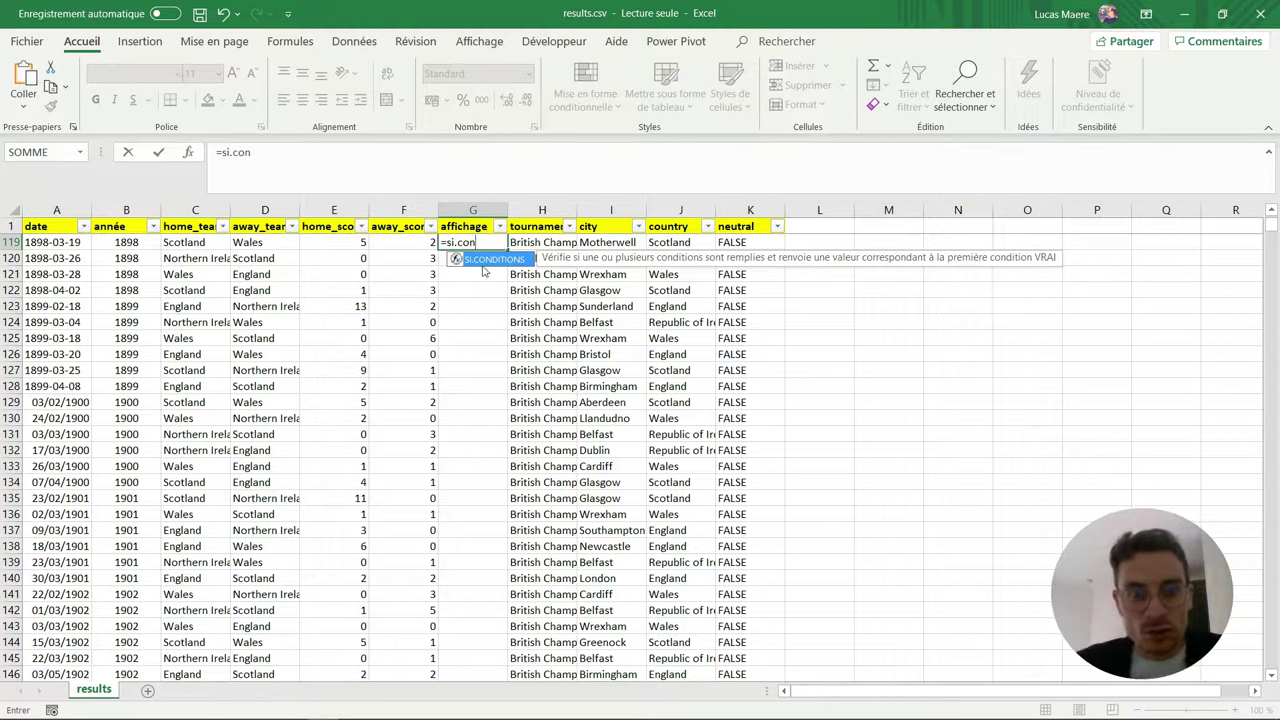
double_click(500, 260)
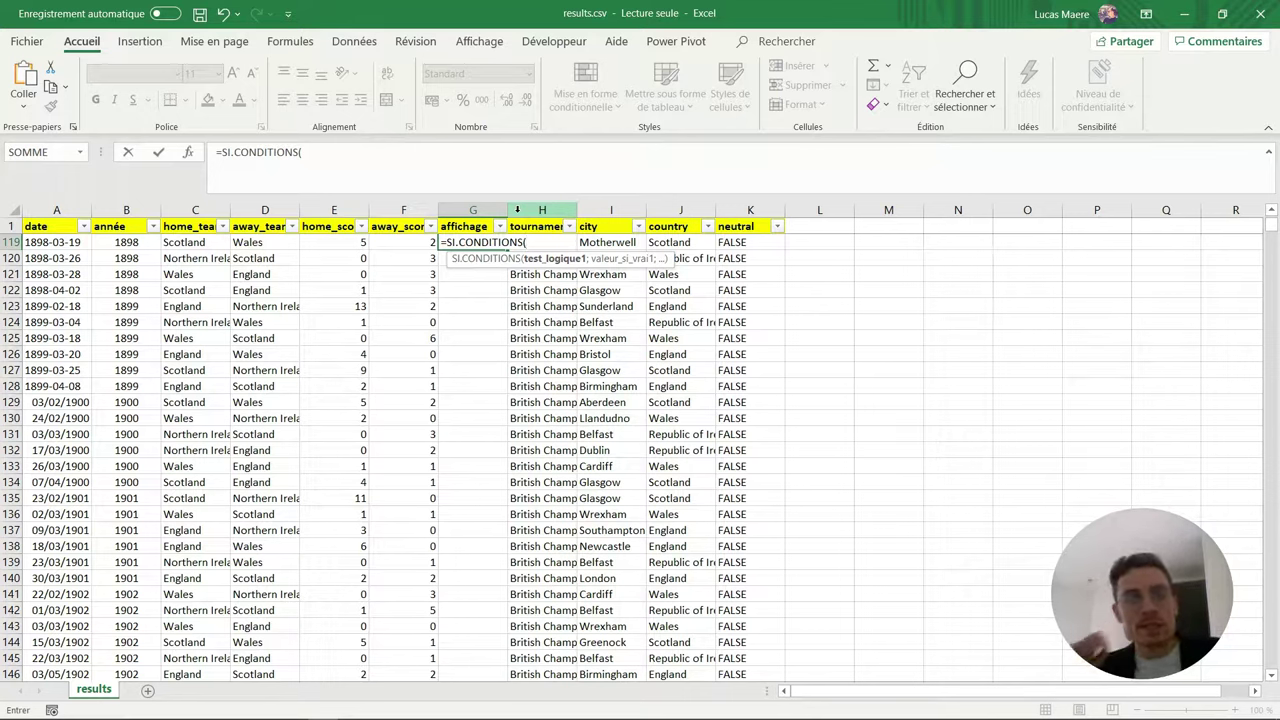
left_click(346, 242)
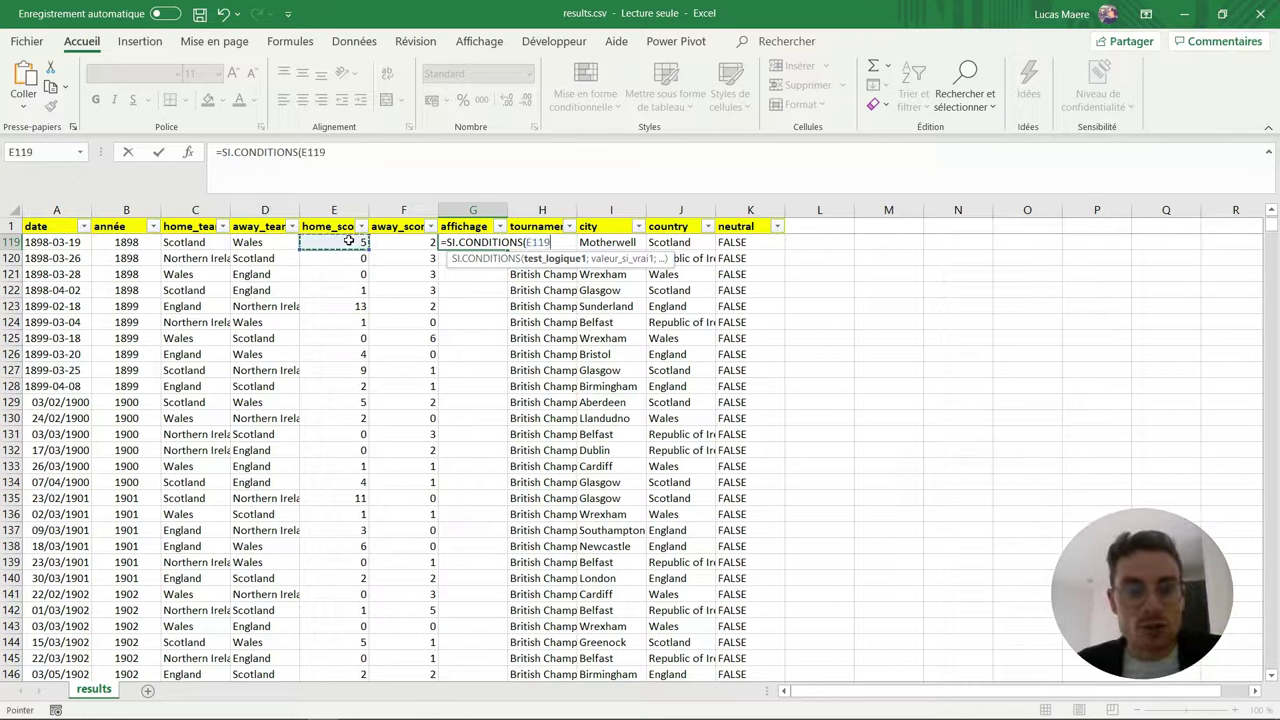
type("<")
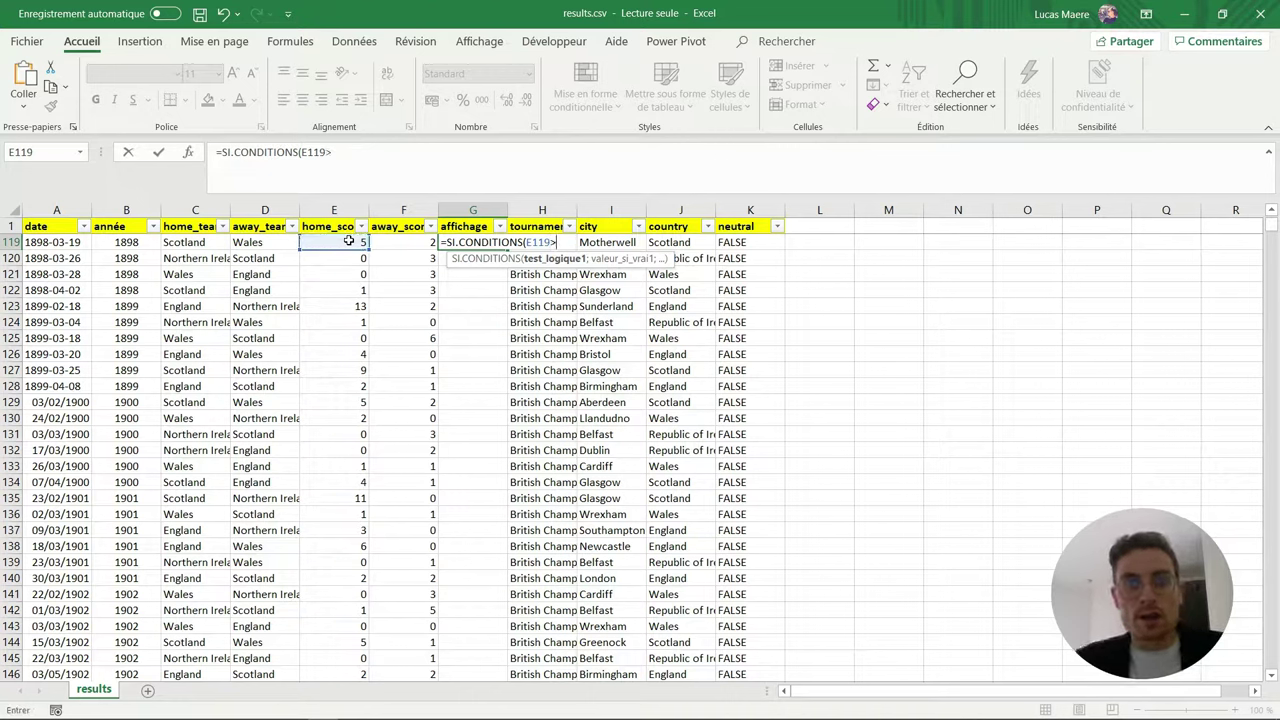
left_click(409, 242)
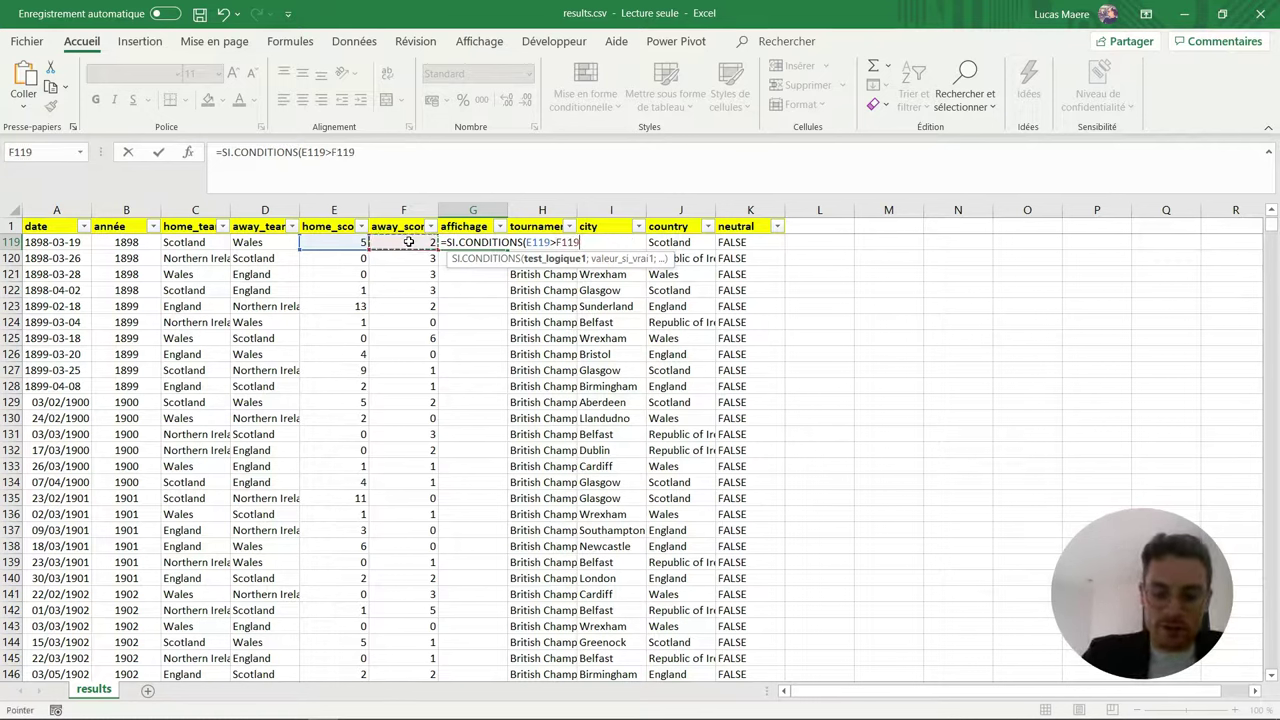
type(";\"")
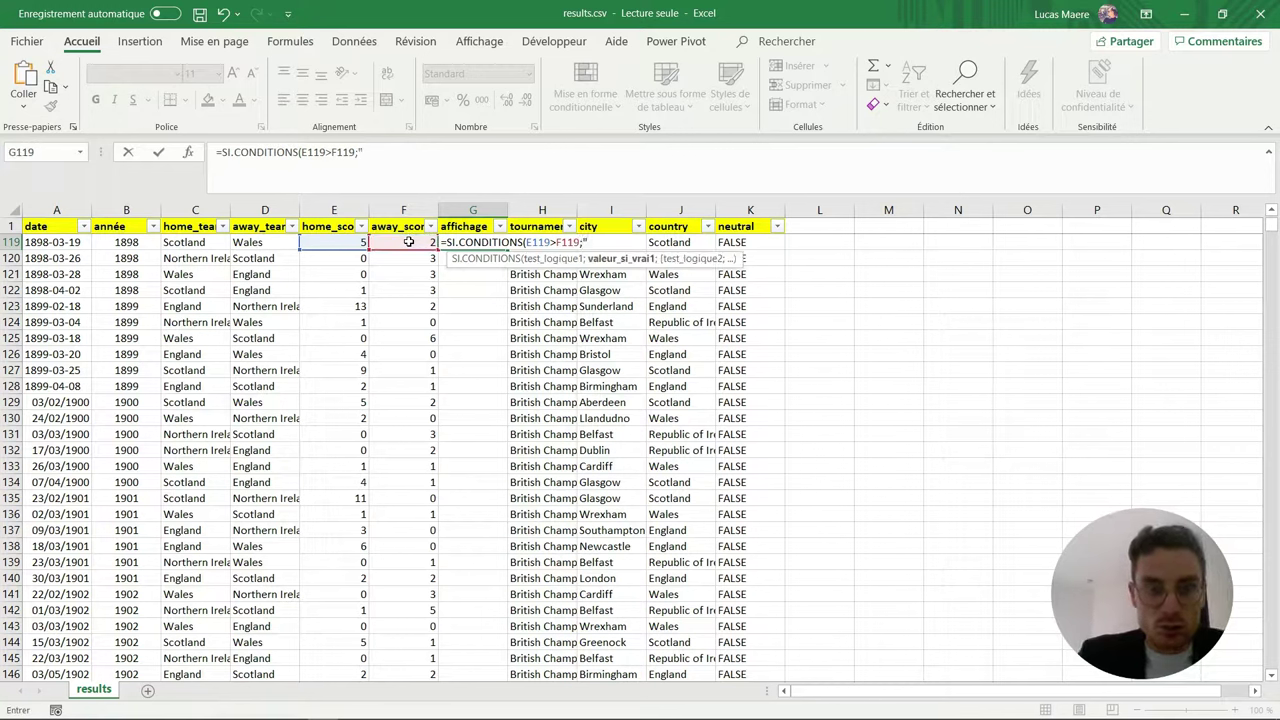
type("domicile\"")
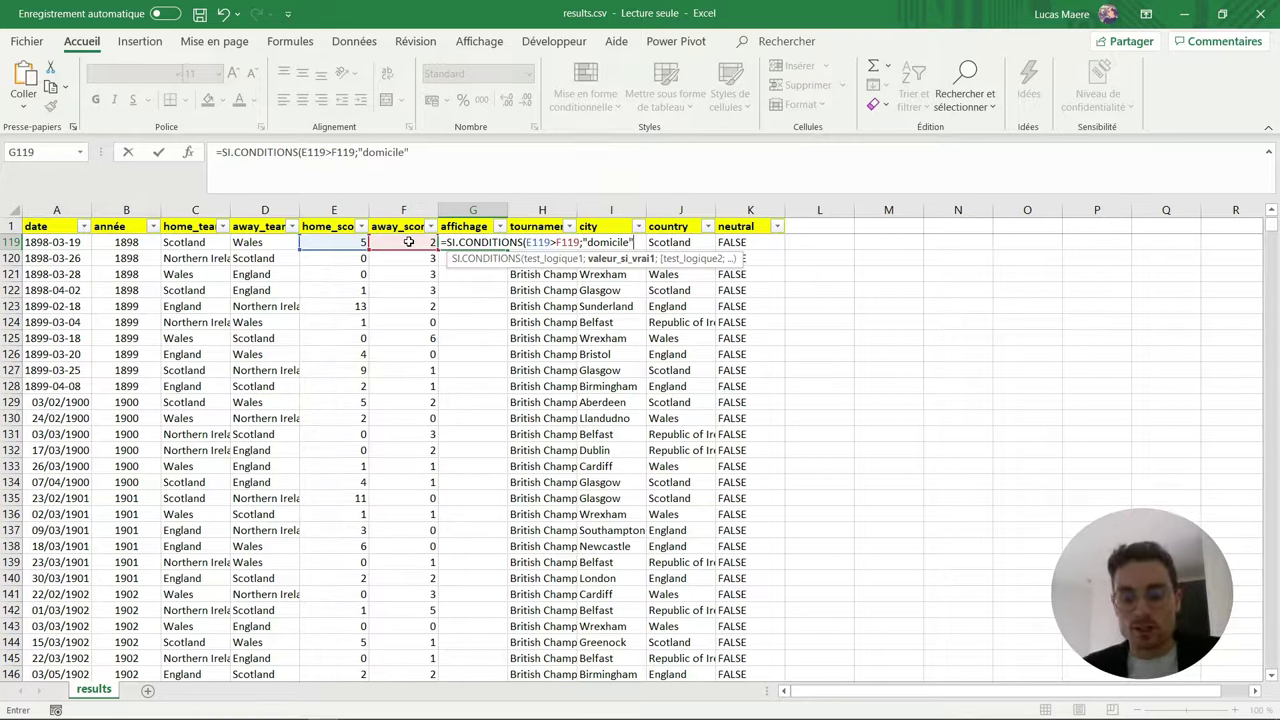
type(";")
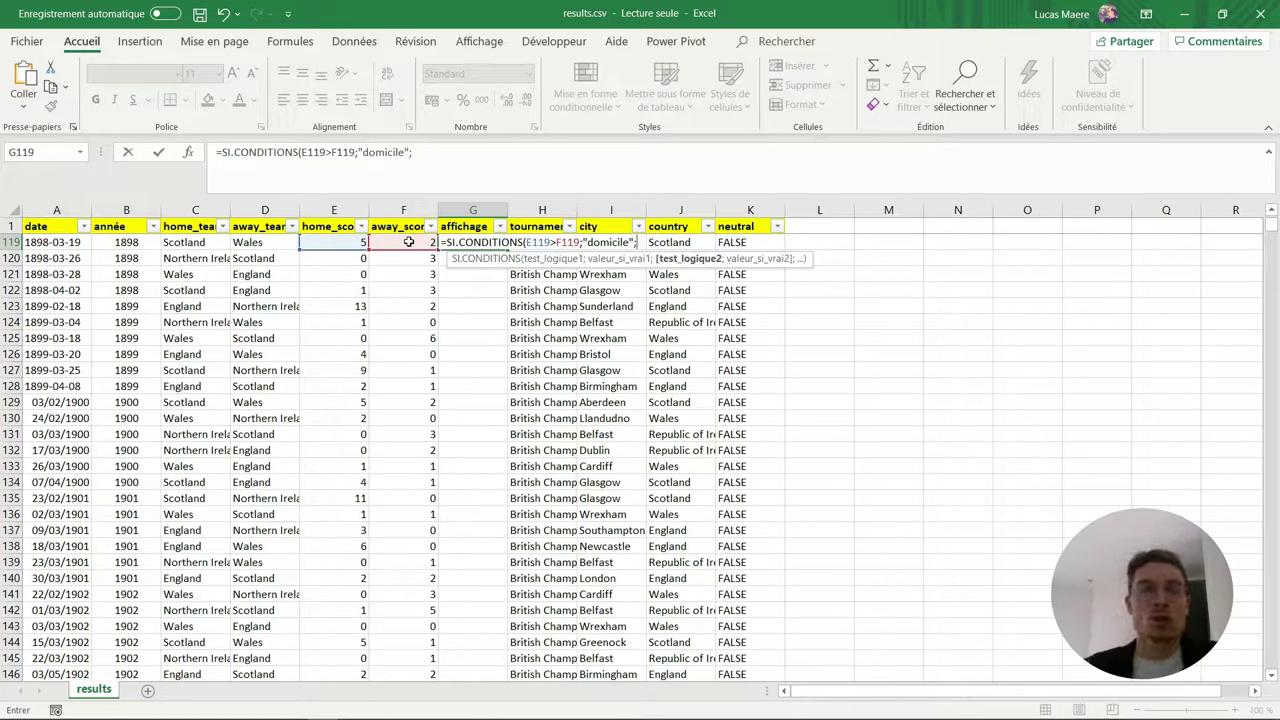
Step: Finish the formula: E119=F119 gives "match nul", E119<F119 gives "extérieur"
left_click(345, 241)
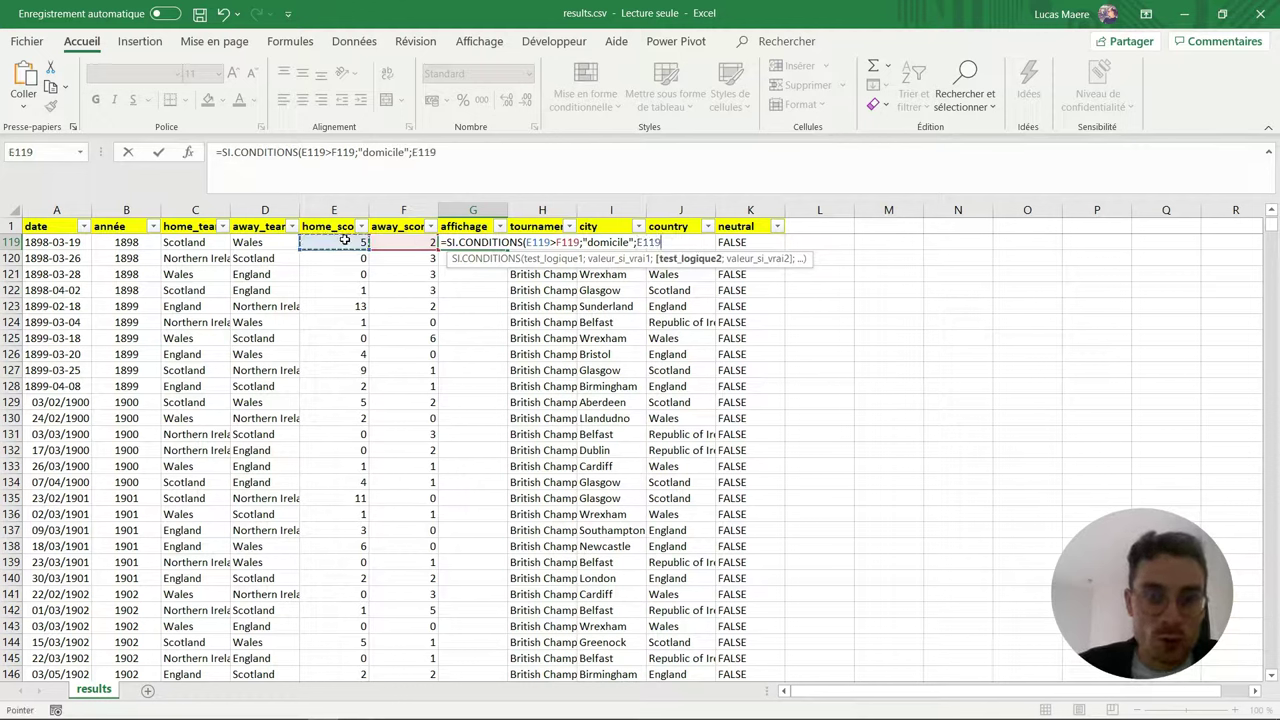
type("=")
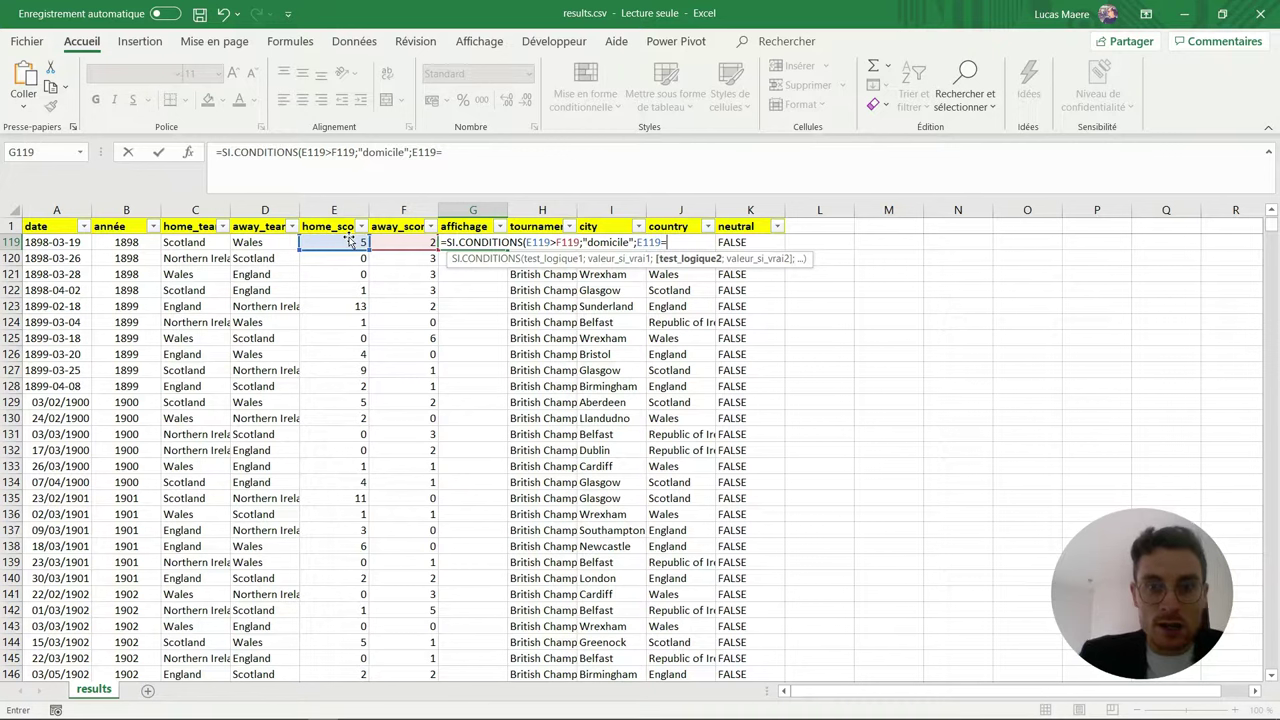
left_click(416, 243)
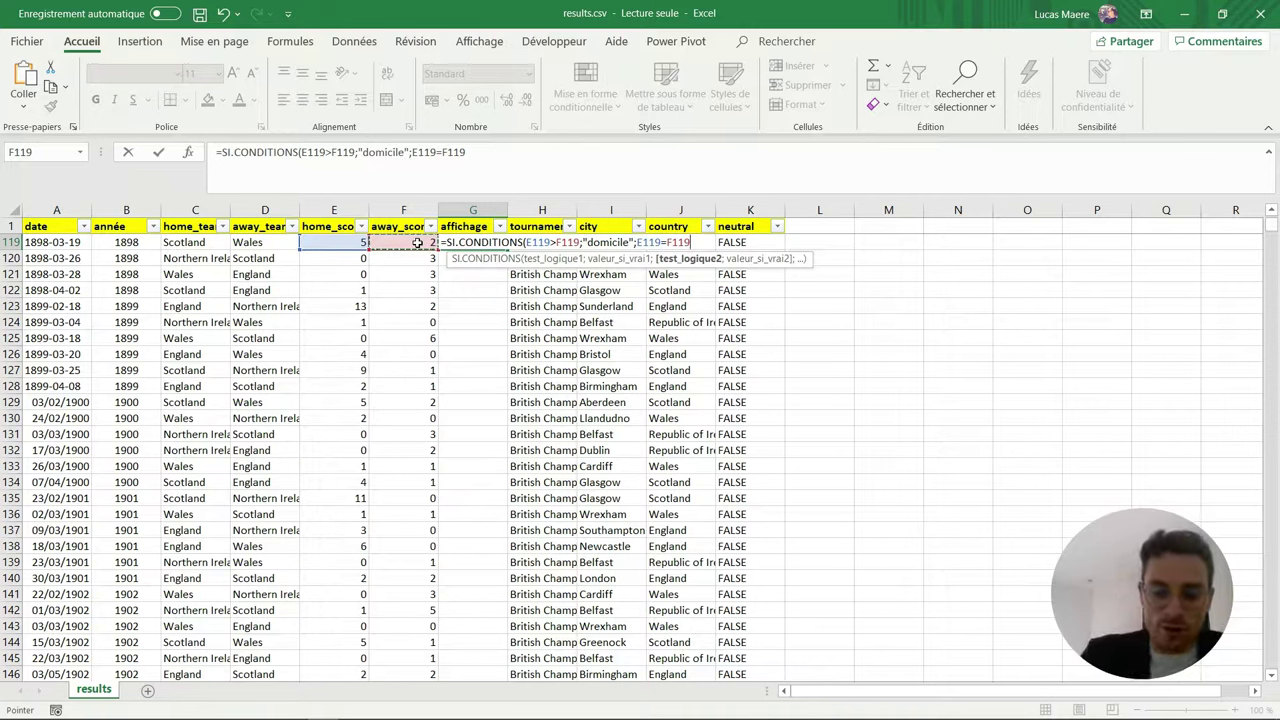
type(";\"")
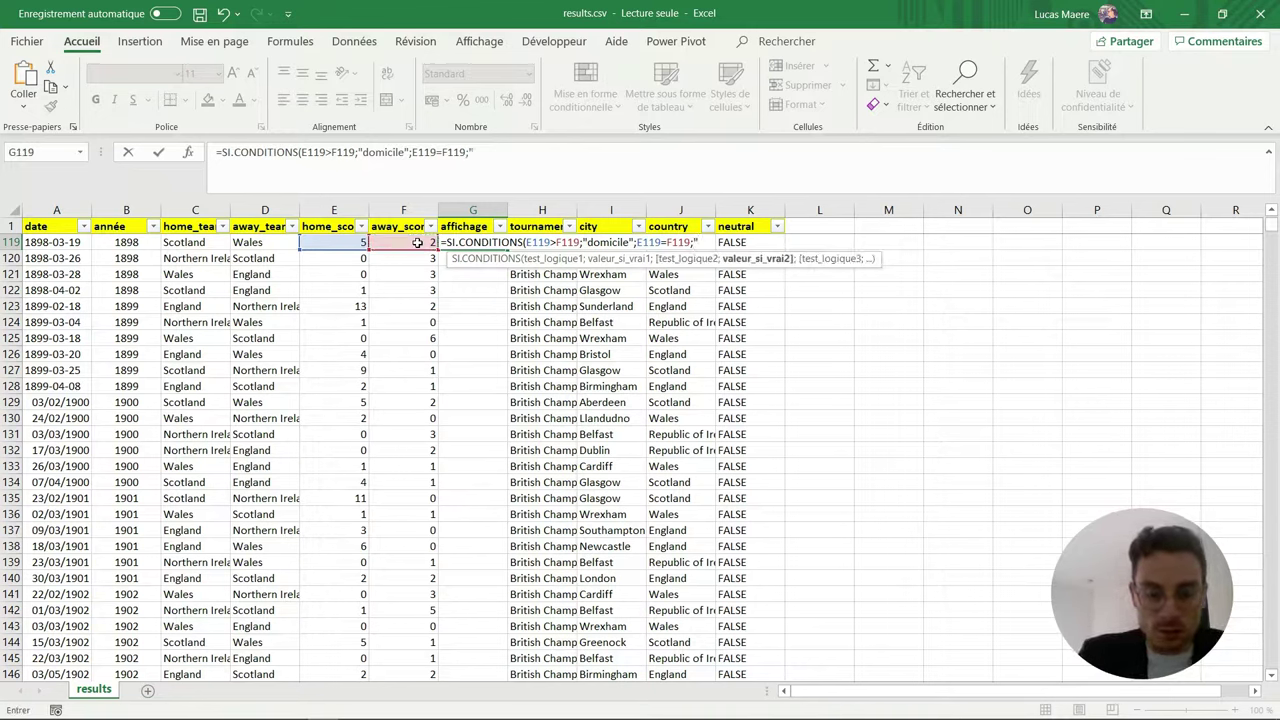
type("match nul")
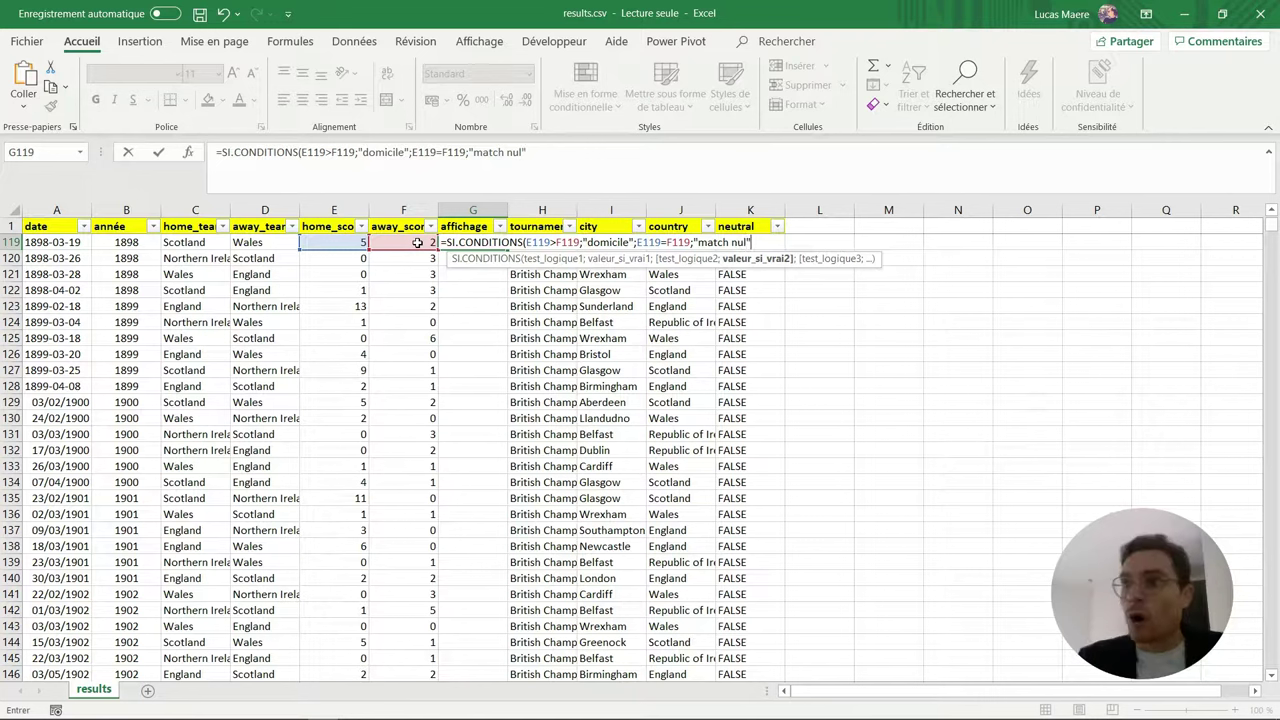
type("\"")
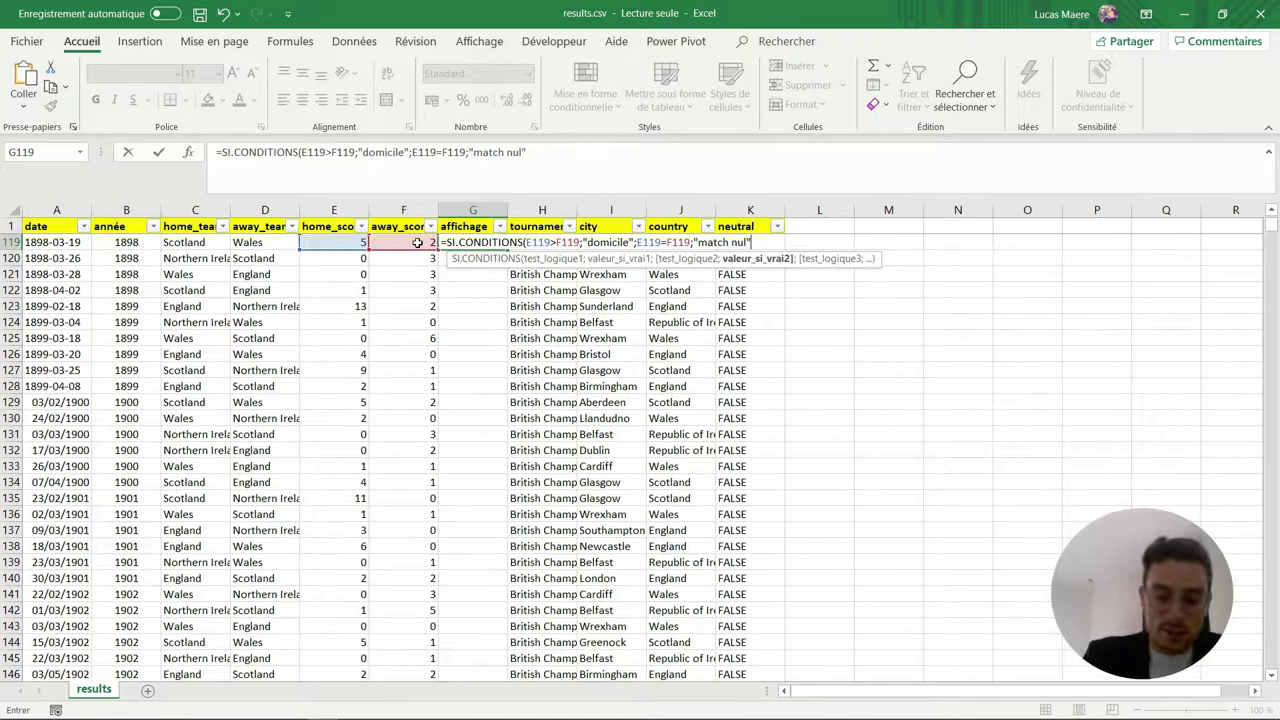
type(";")
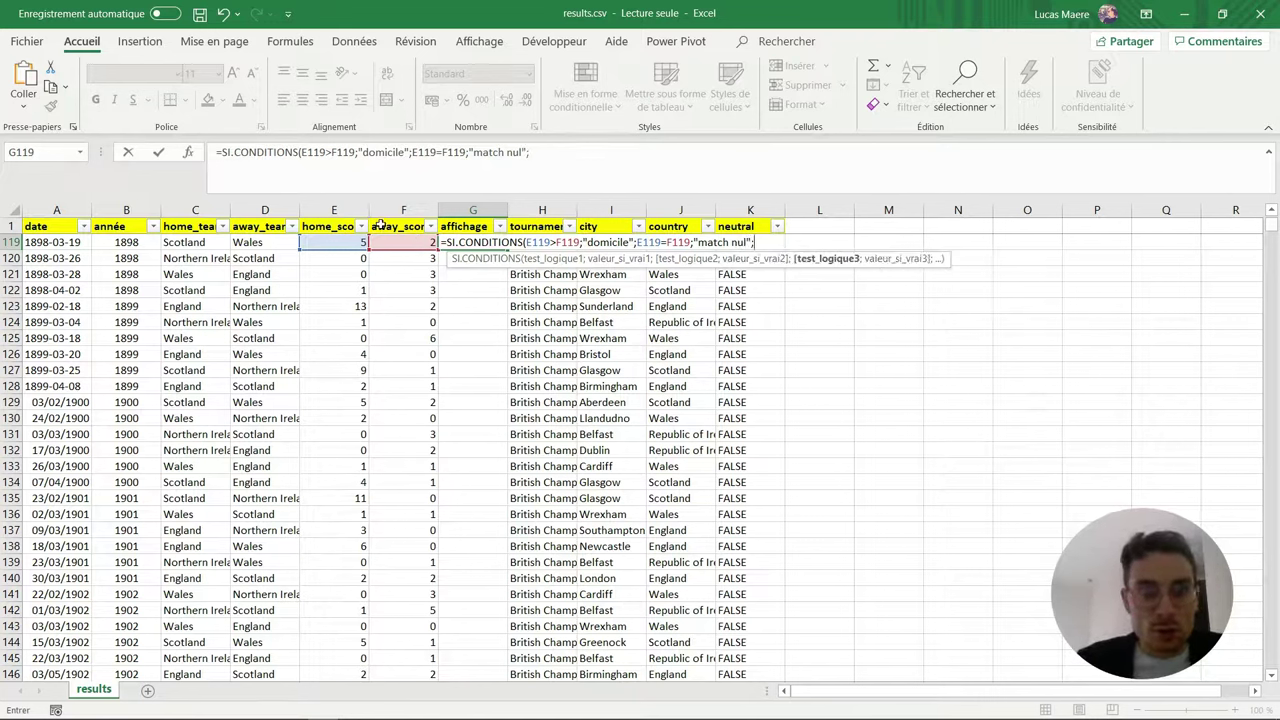
left_click(334, 241)
type("<")
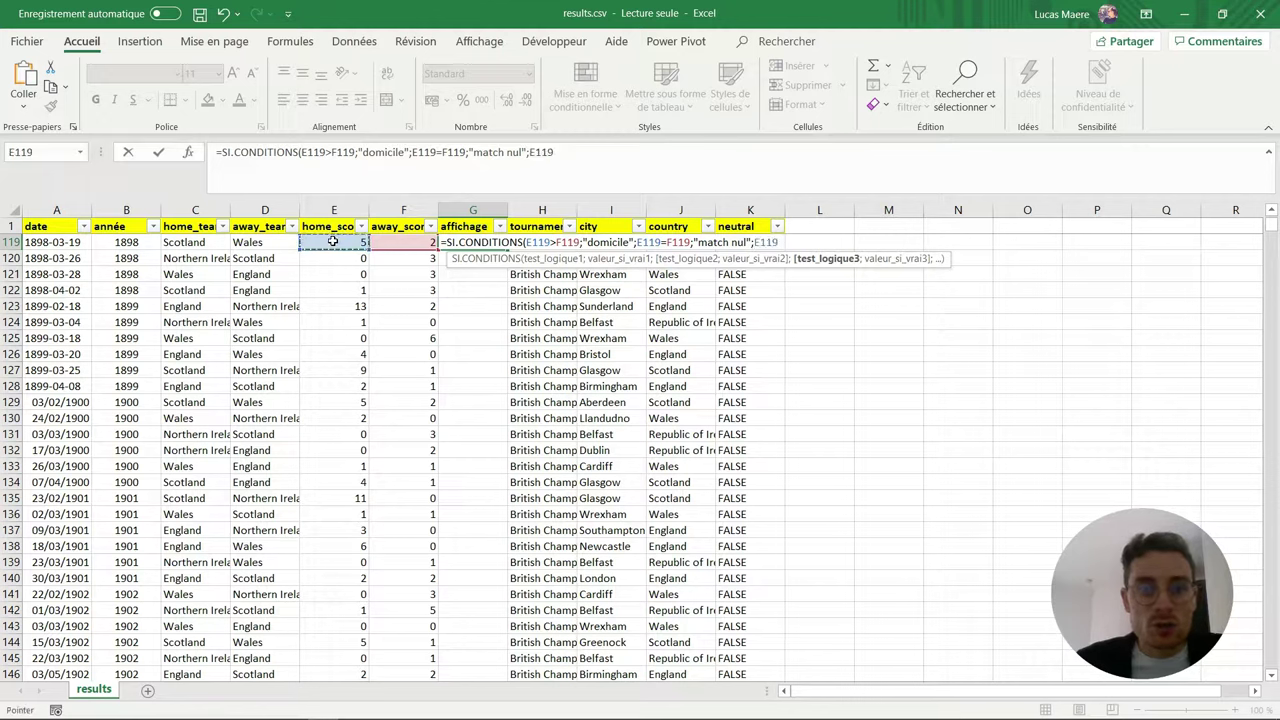
left_click(411, 245)
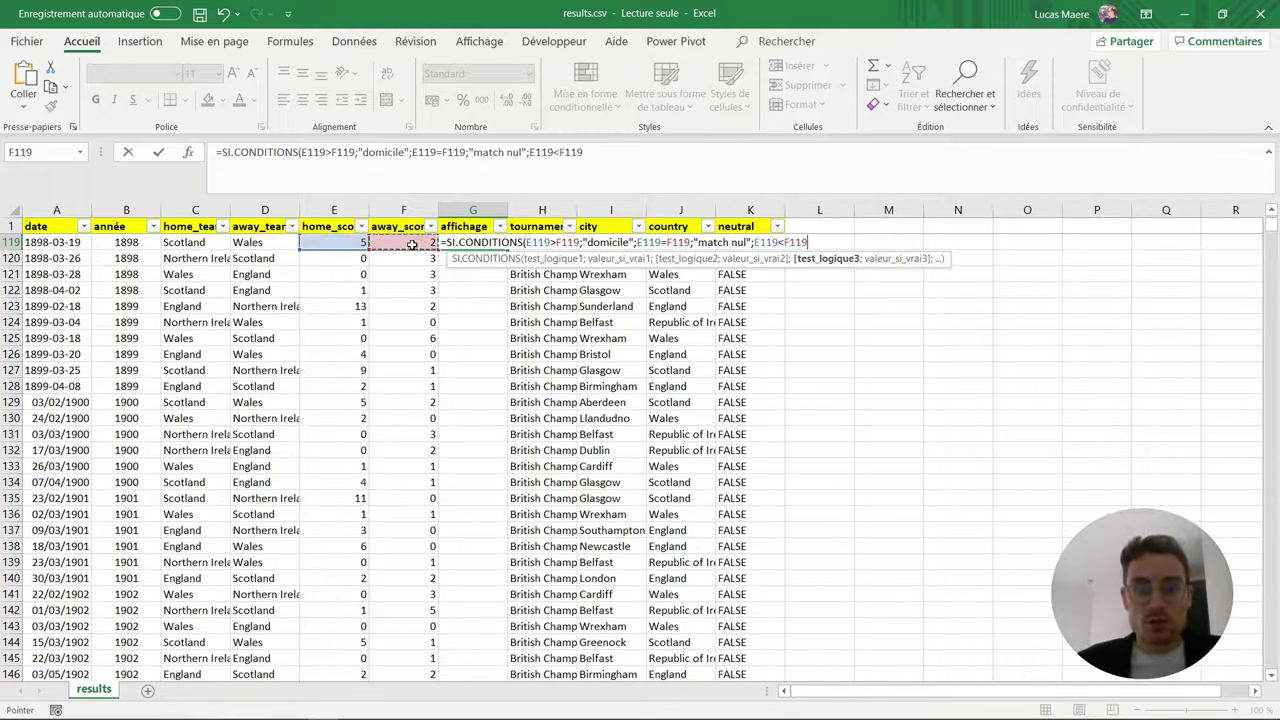
type("; ")
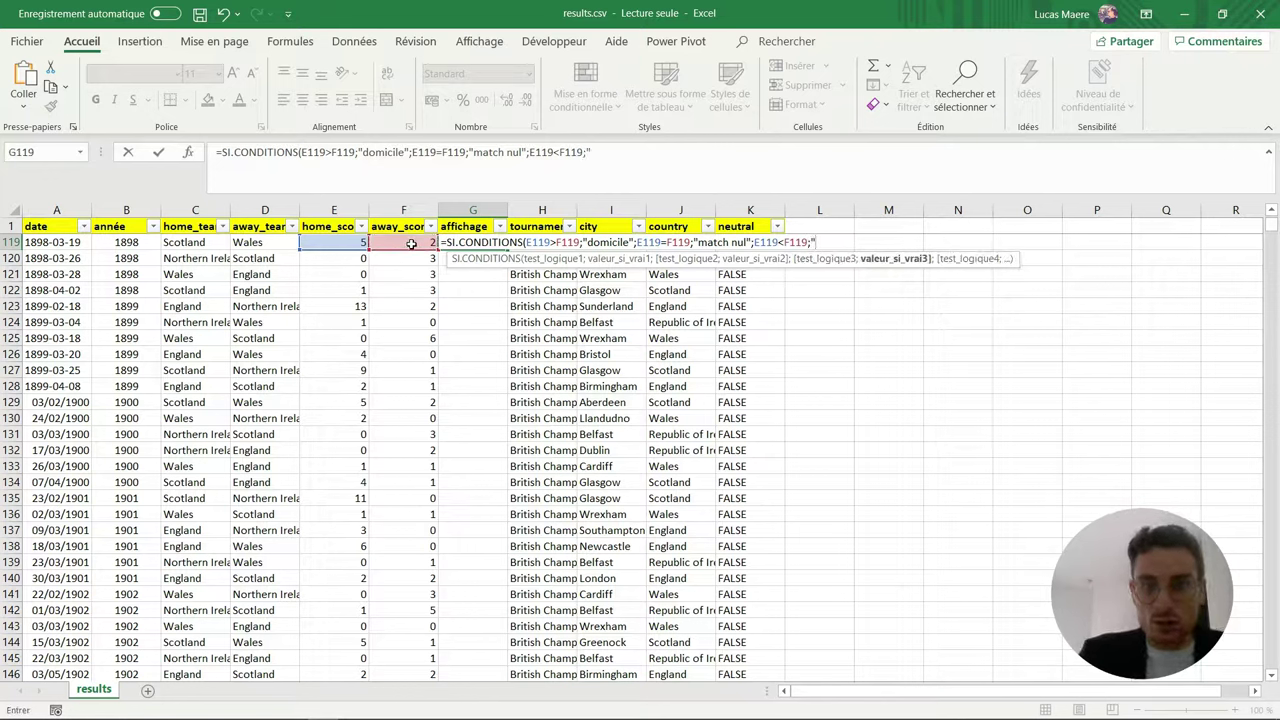
type("extérie")
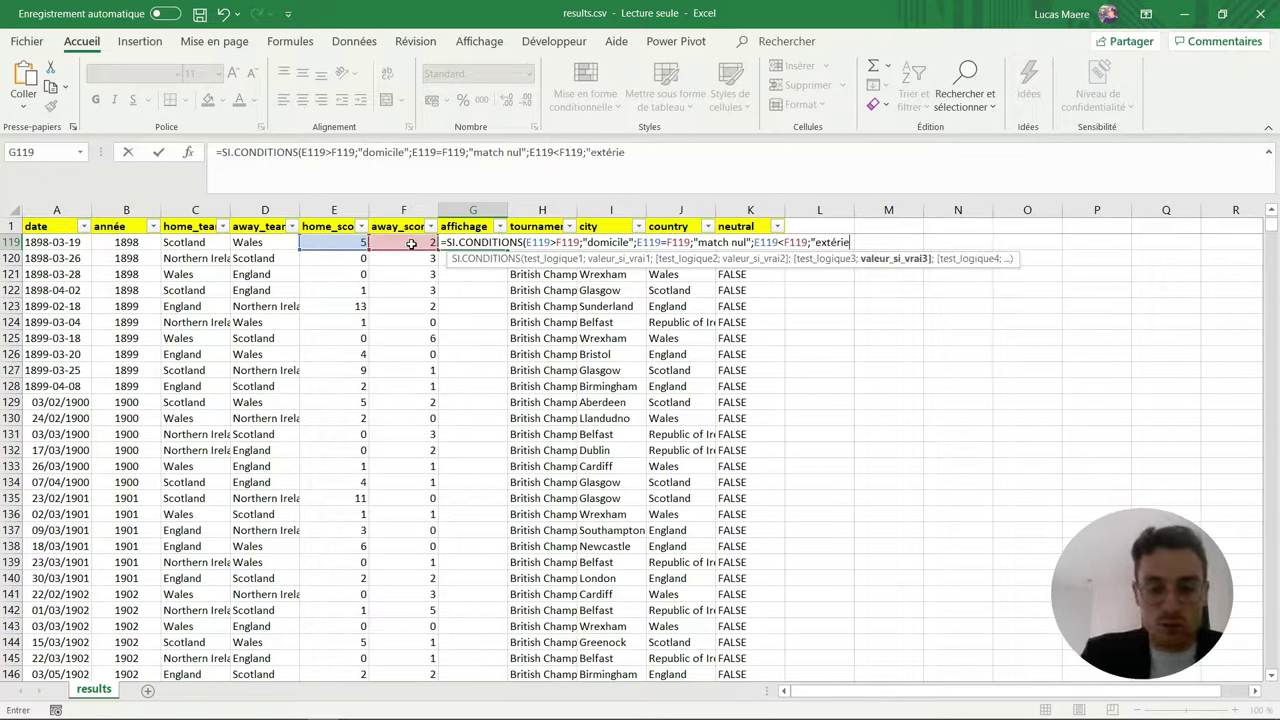
type("ur\"")
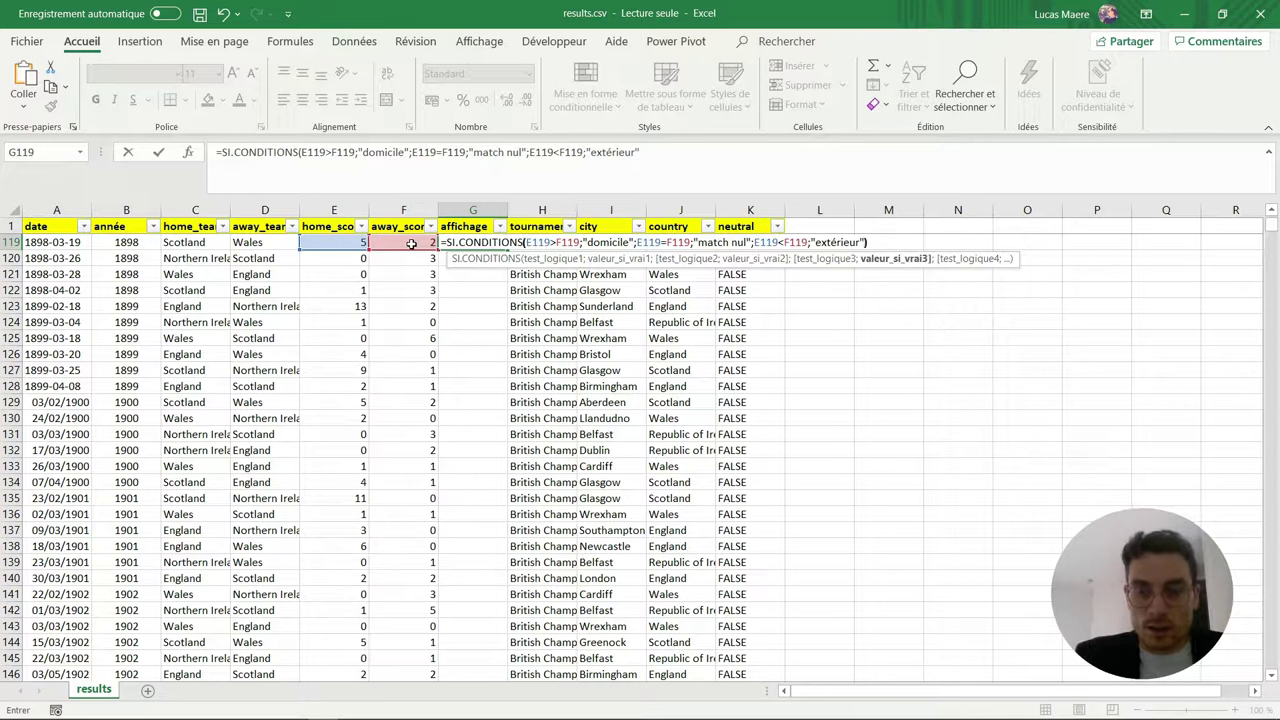
type(")")
key("Return")
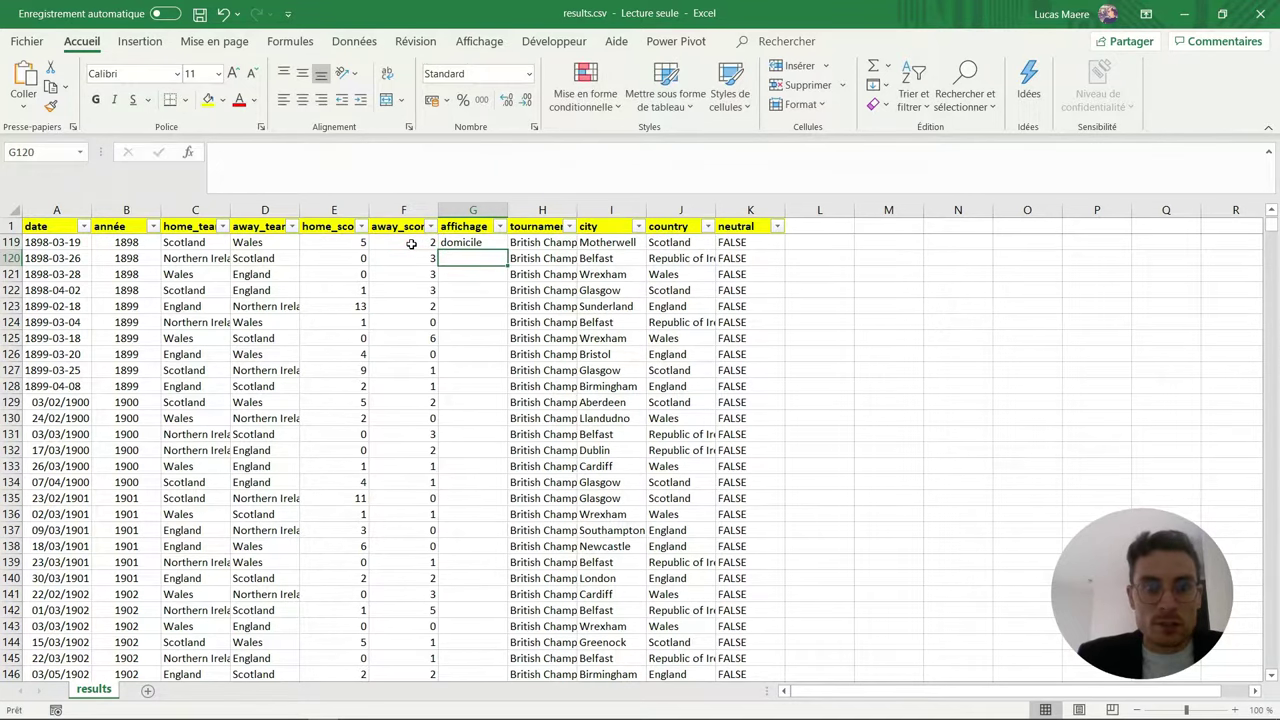
Step: Fill the outcome formula from G119 down the whole affichage column
left_click(481, 241)
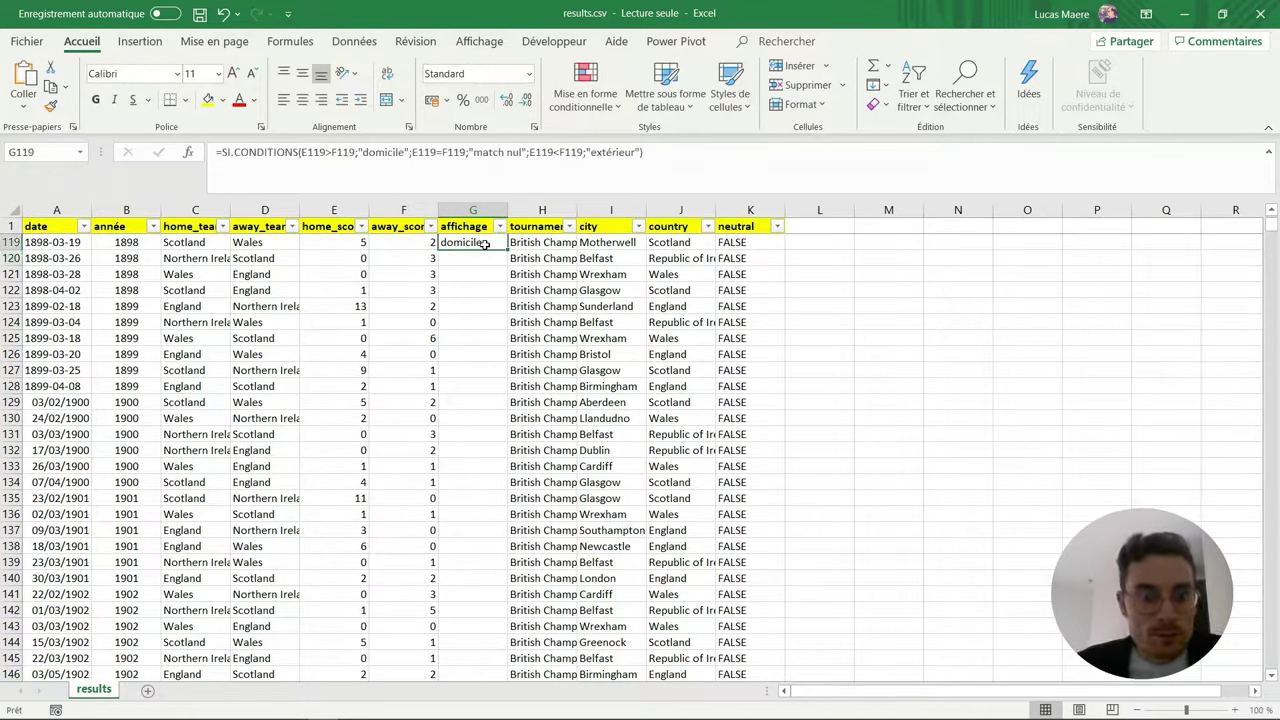
left_click_drag(506, 249, 505, 271)
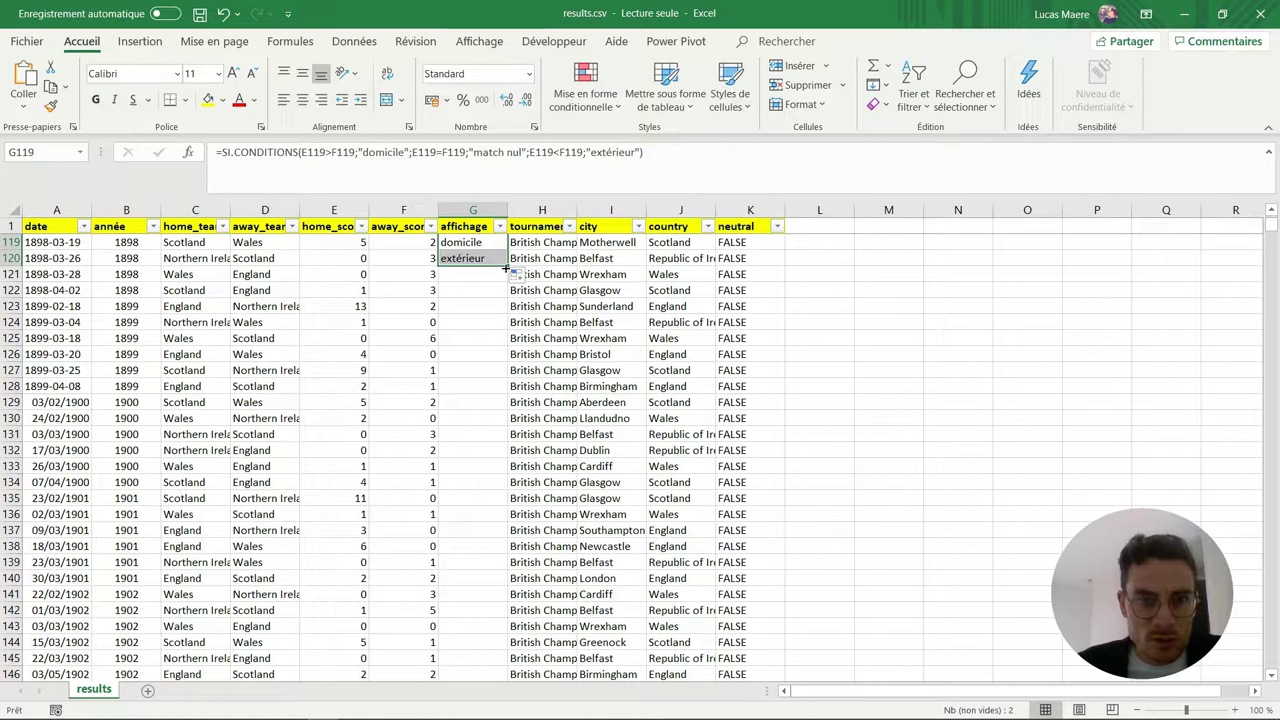
left_click_drag(505, 267, 488, 462)
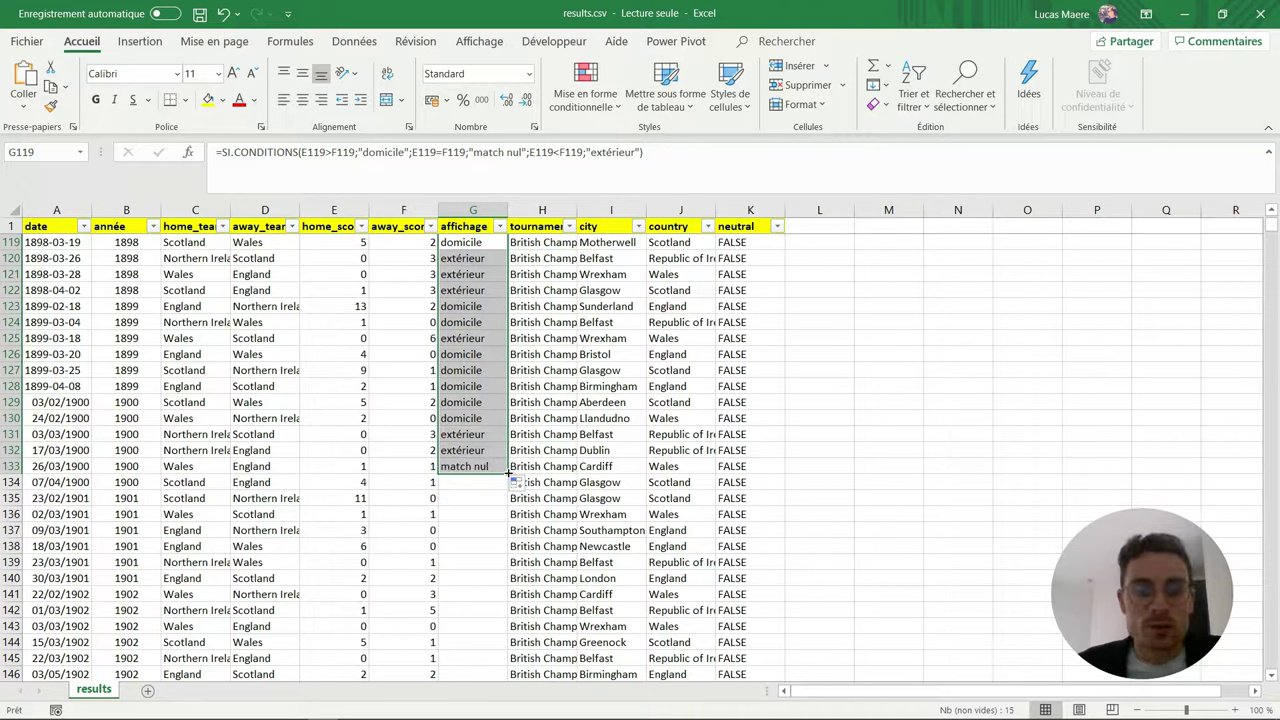
double_click(508, 471)
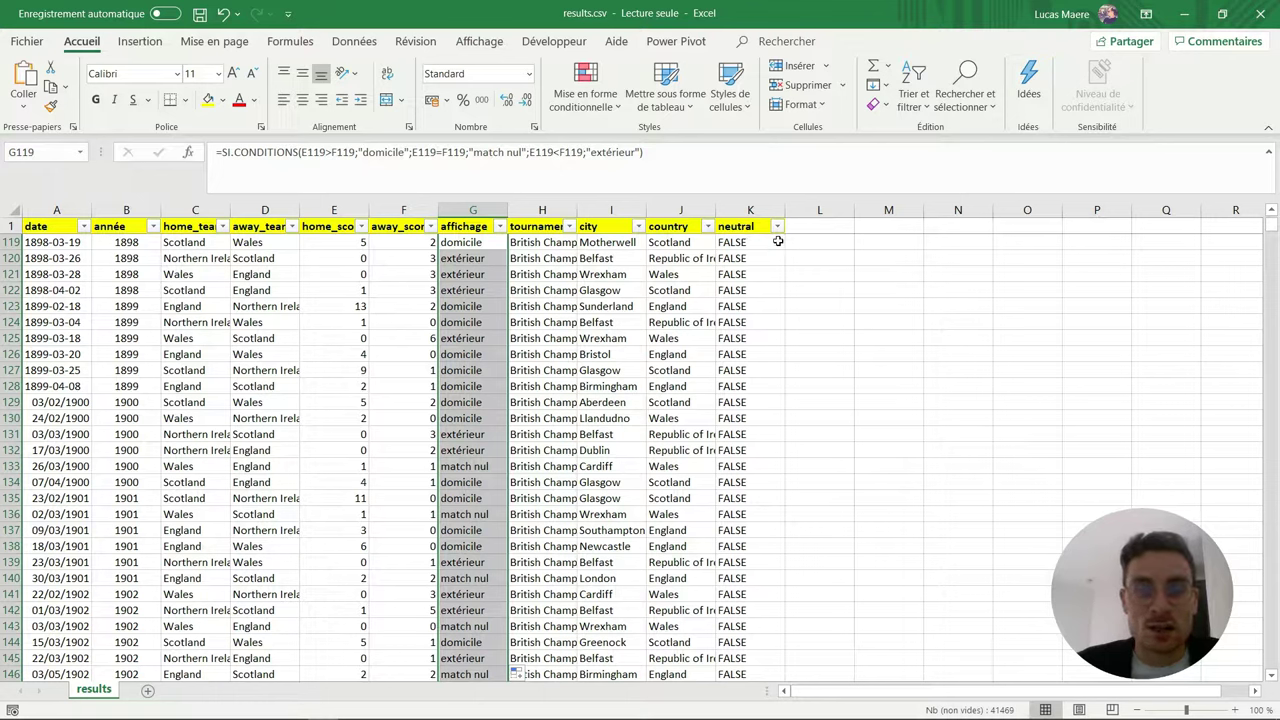
left_click(741, 244)
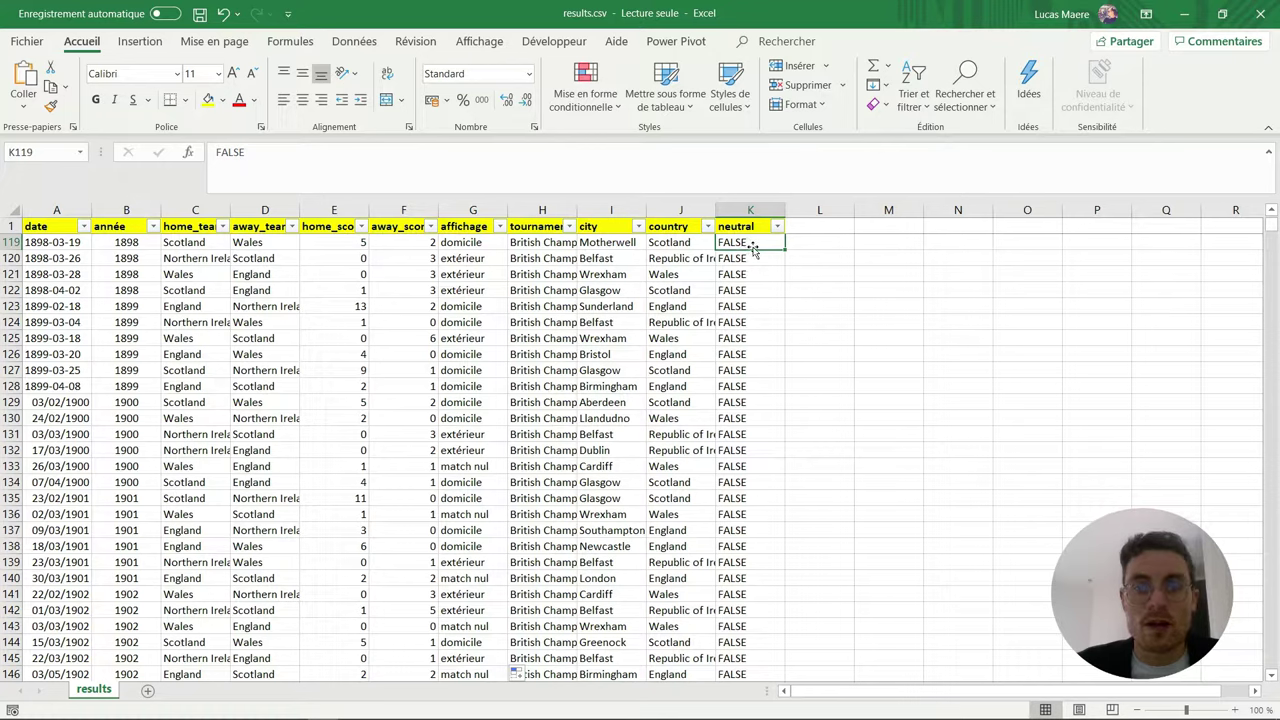
Step: Filter the neutral column to show only TRUE neutral-venue matches
left_click(777, 227)
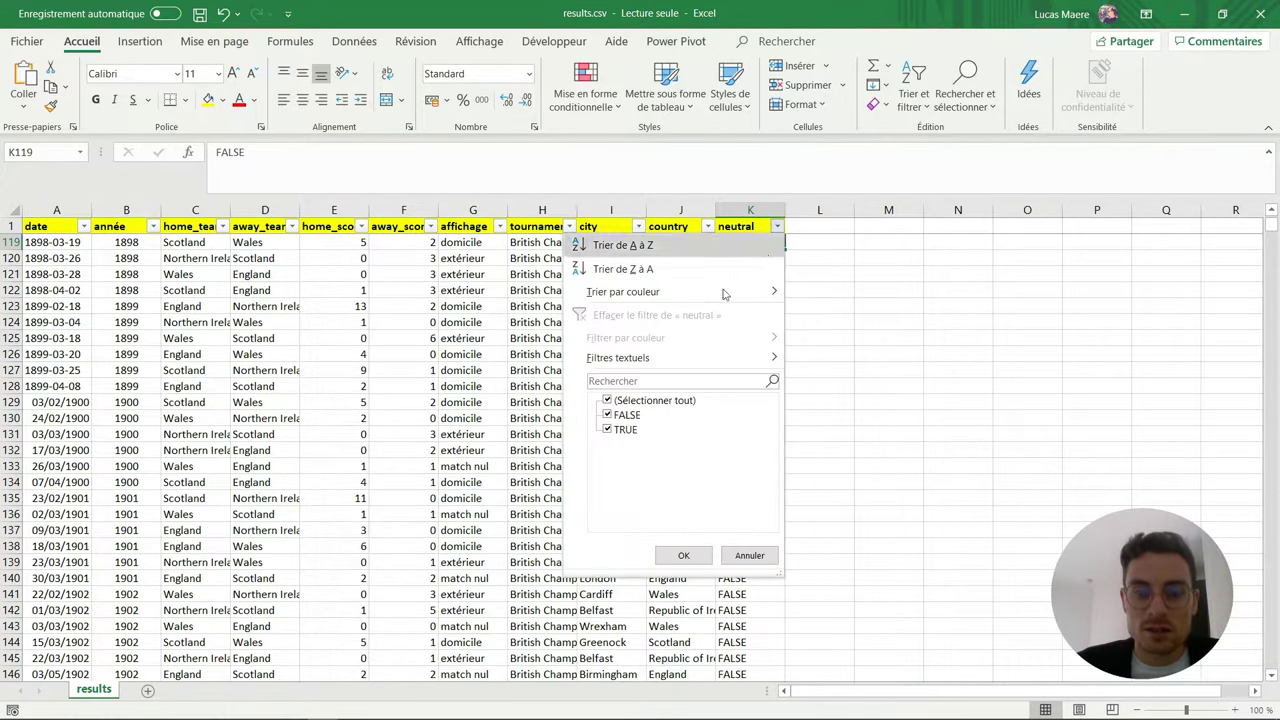
left_click(612, 403)
left_click(609, 428)
left_click(684, 556)
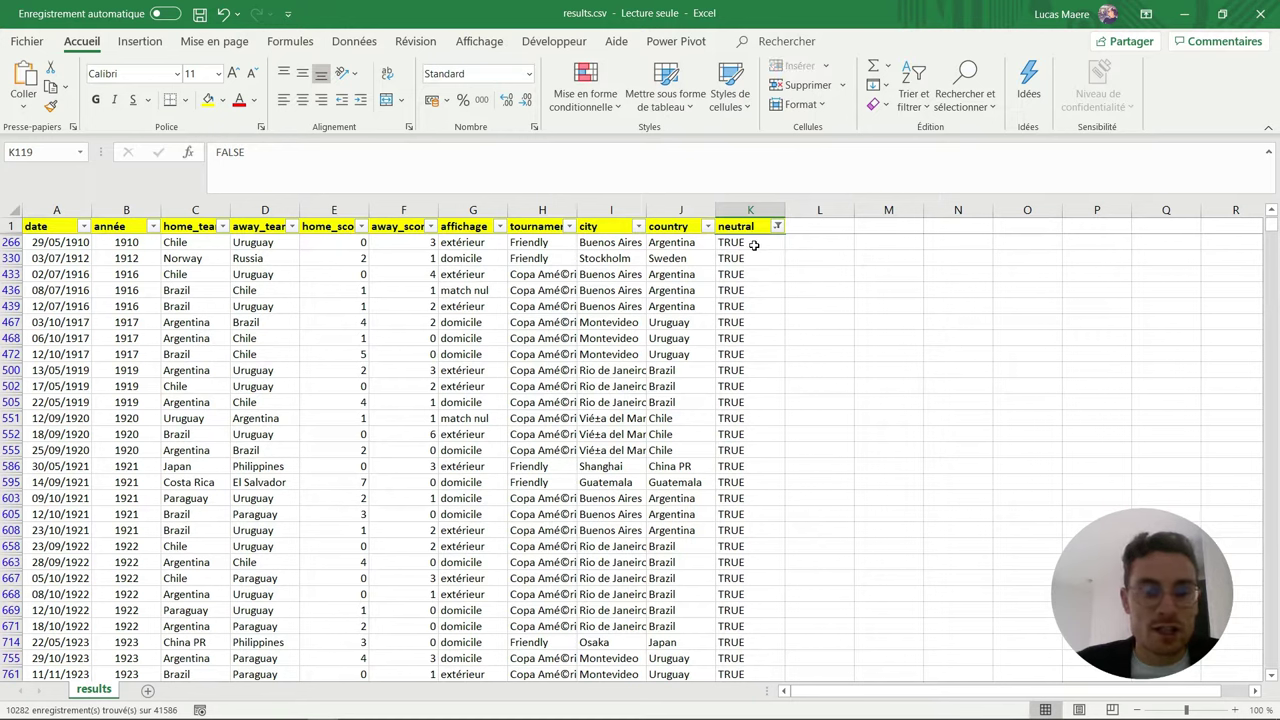
Step: Browse the 10,282 filtered neutral-venue matches
left_click(754, 245)
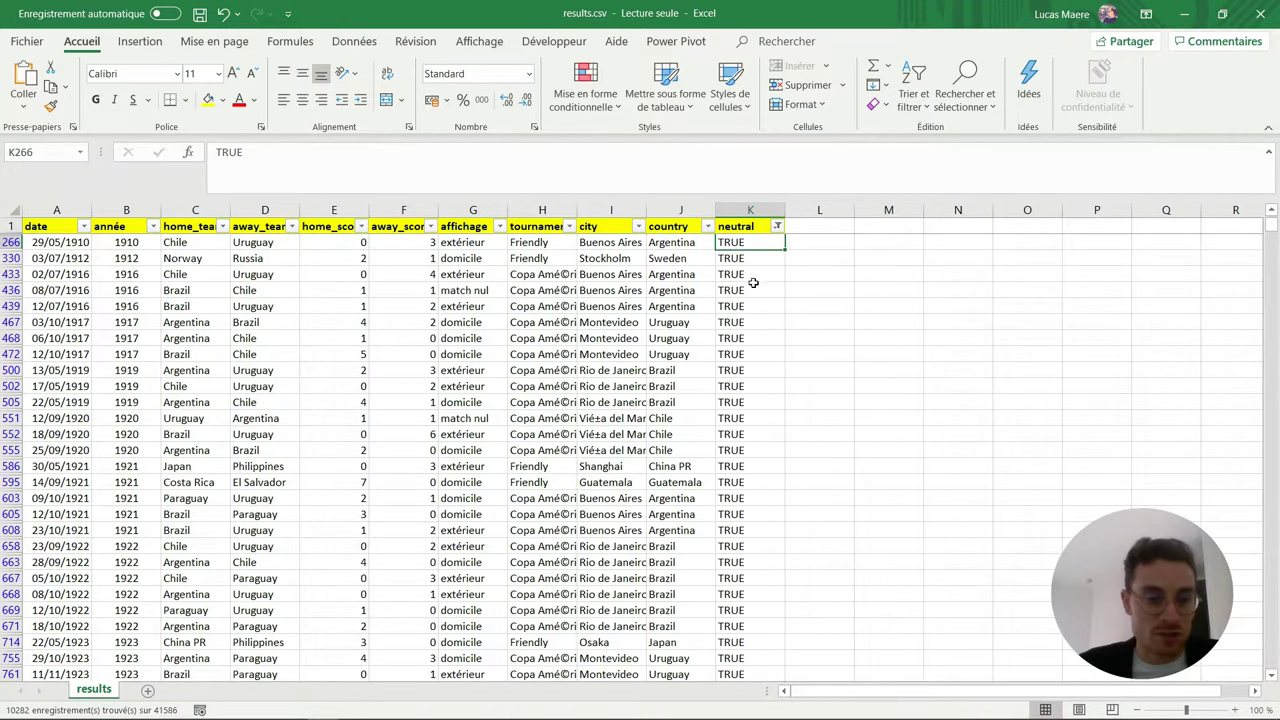
scroll(770, 380, "down", 1)
scroll(768, 415, "down", 3)
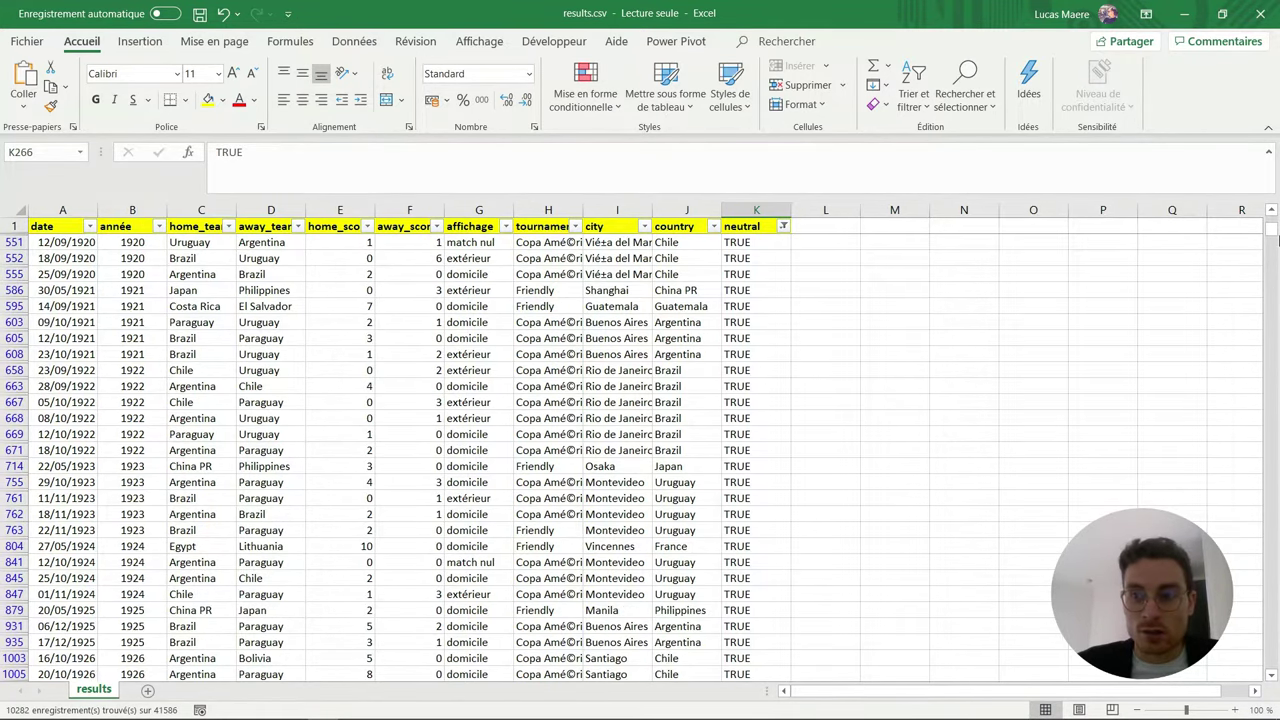
left_click_drag(1276, 236, 1268, 278)
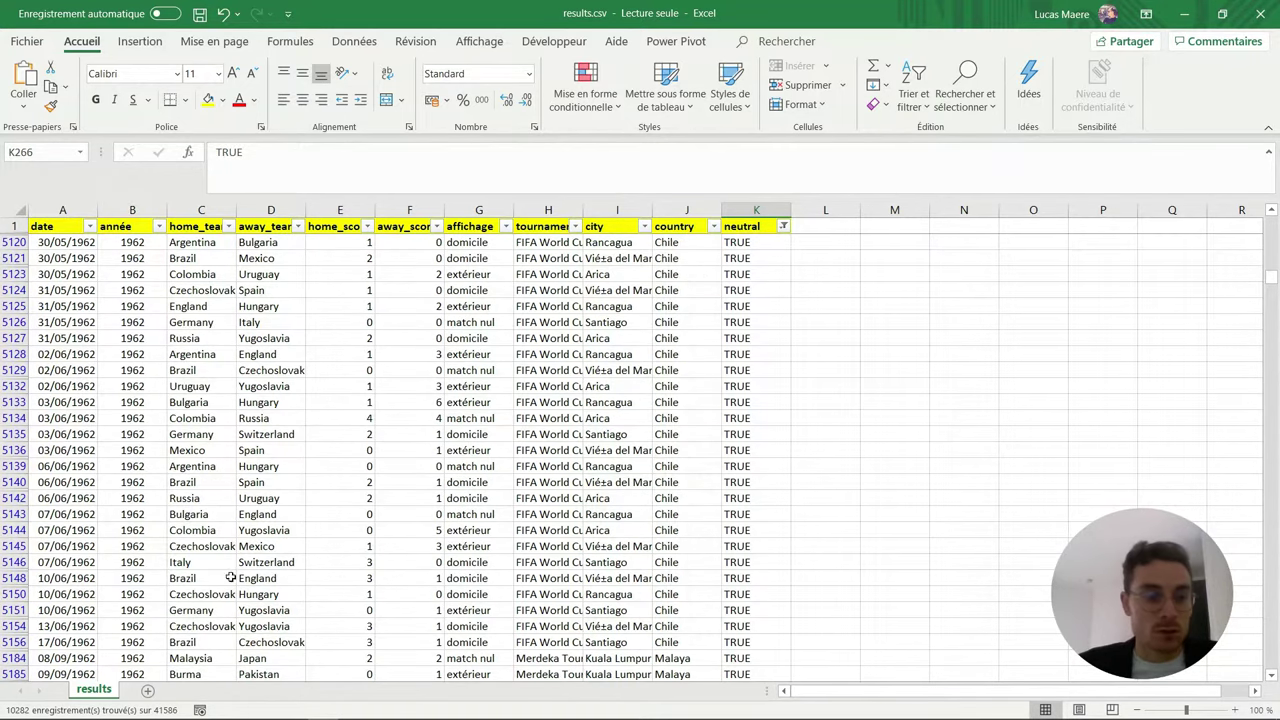
left_click(680, 596)
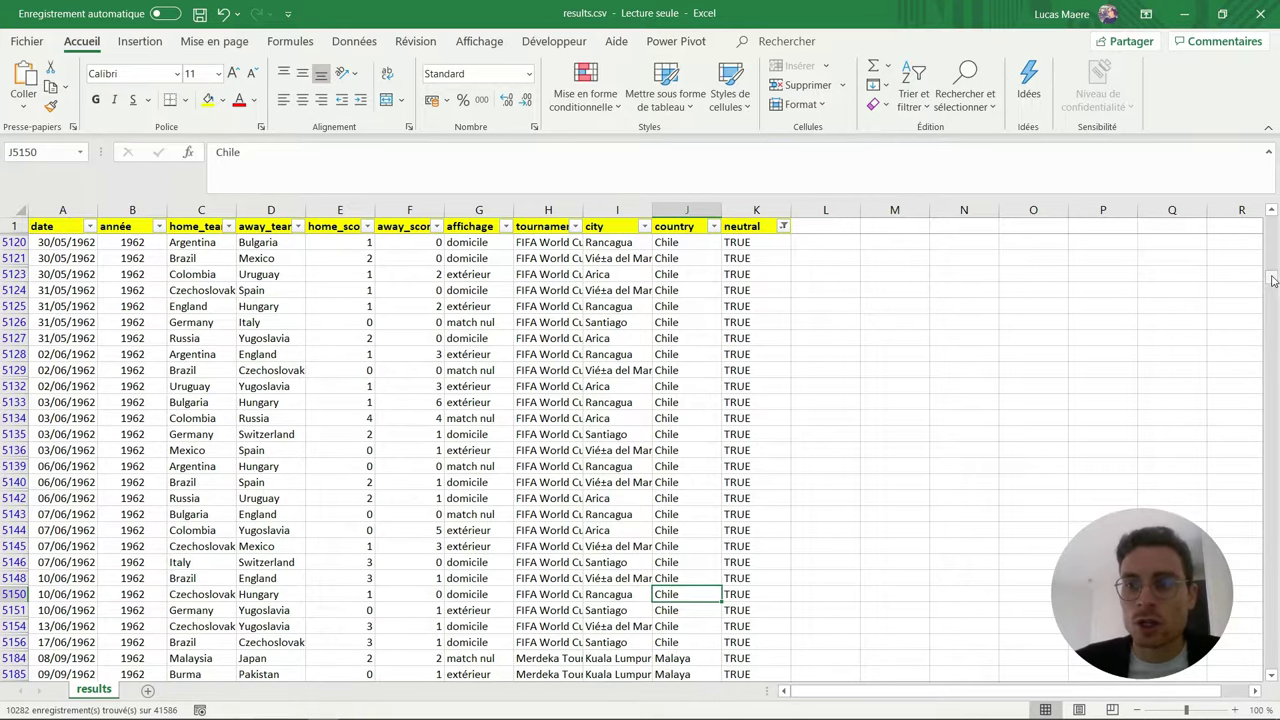
left_click_drag(1272, 277, 588, 234)
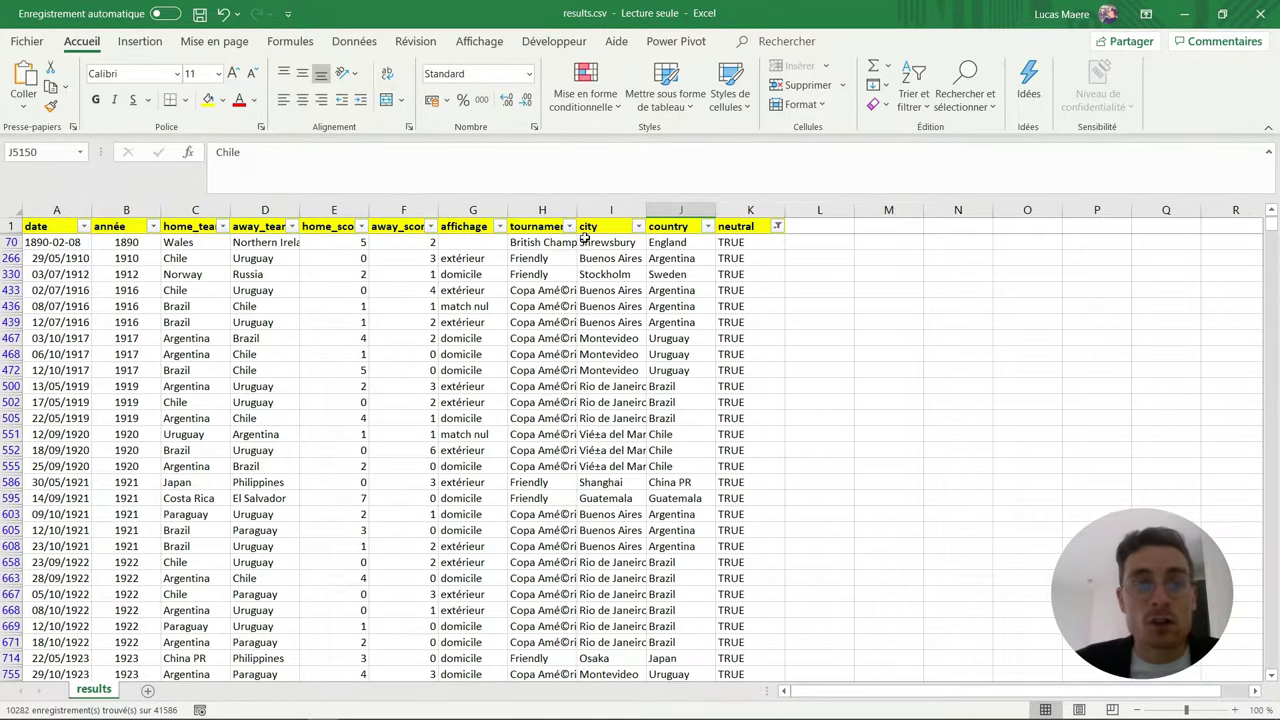
Step: Clear the neutral filter so every match, including FALSE ones, is listed again
left_click(473, 242)
left_click(777, 226)
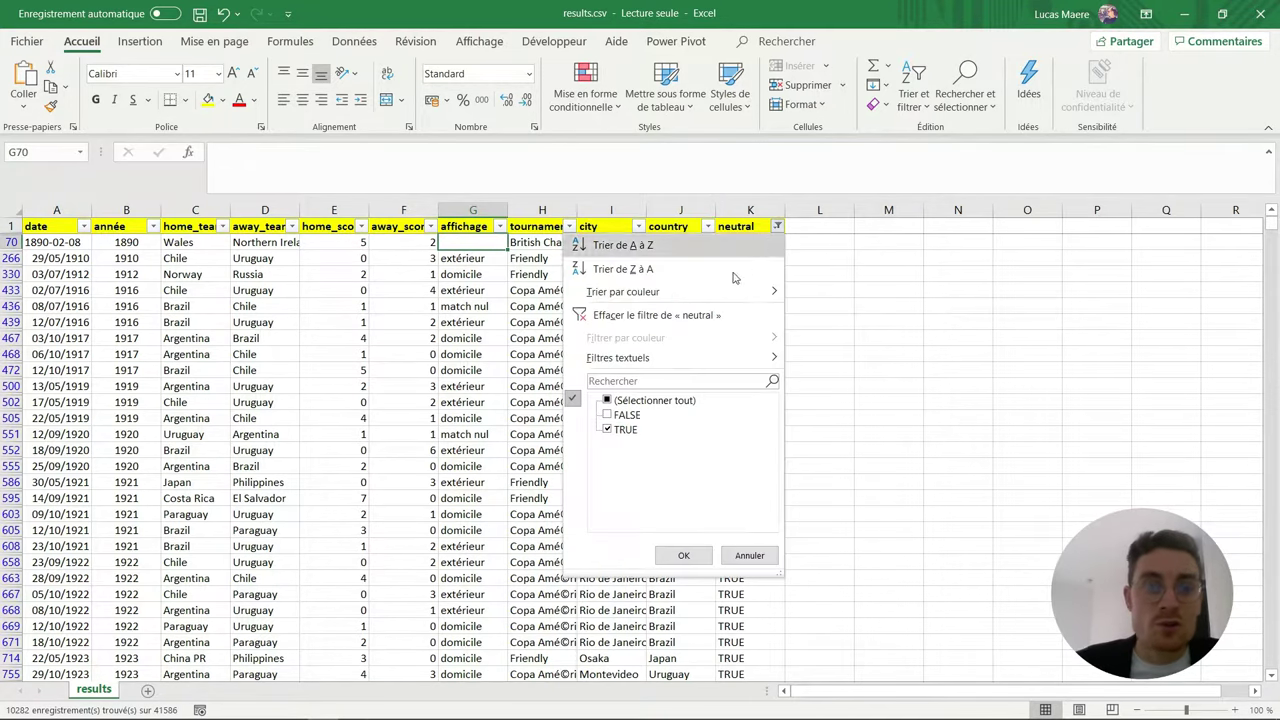
left_click(607, 415)
key("Return")
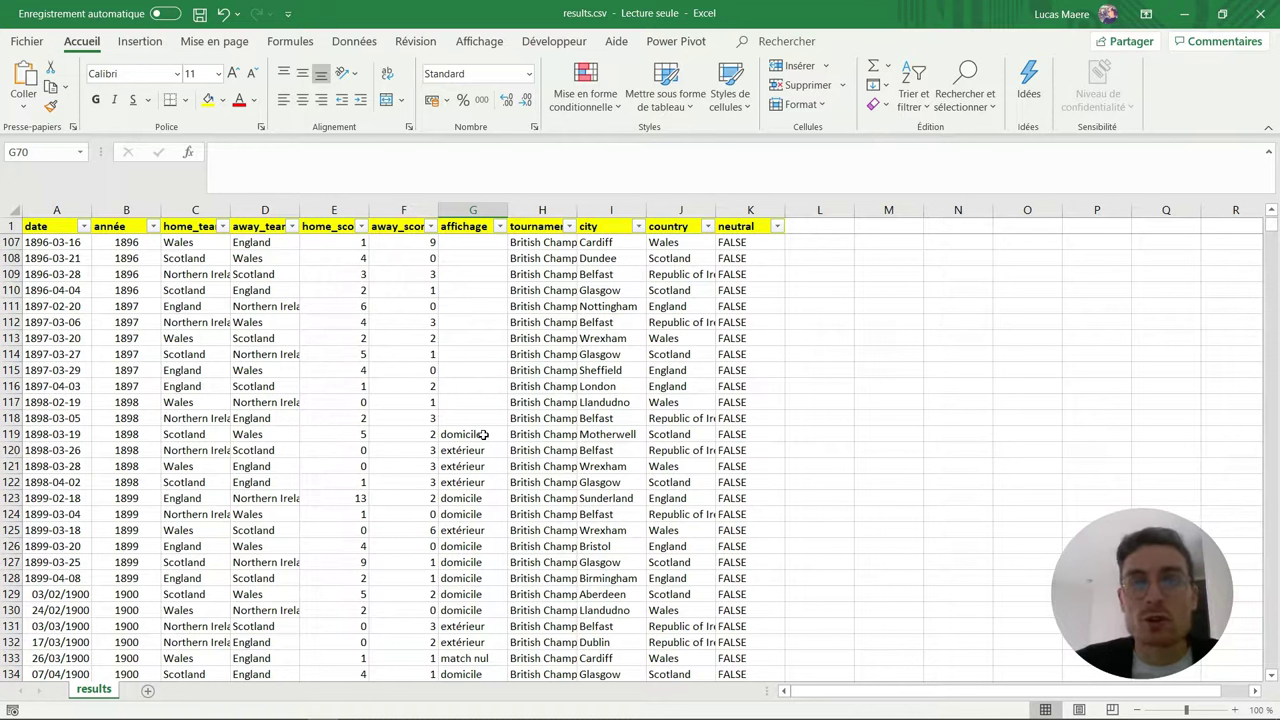
Step: Fill the SI.CONDITIONS outcome formula from G119 up to row 2 of the affichage column
left_click(483, 434)
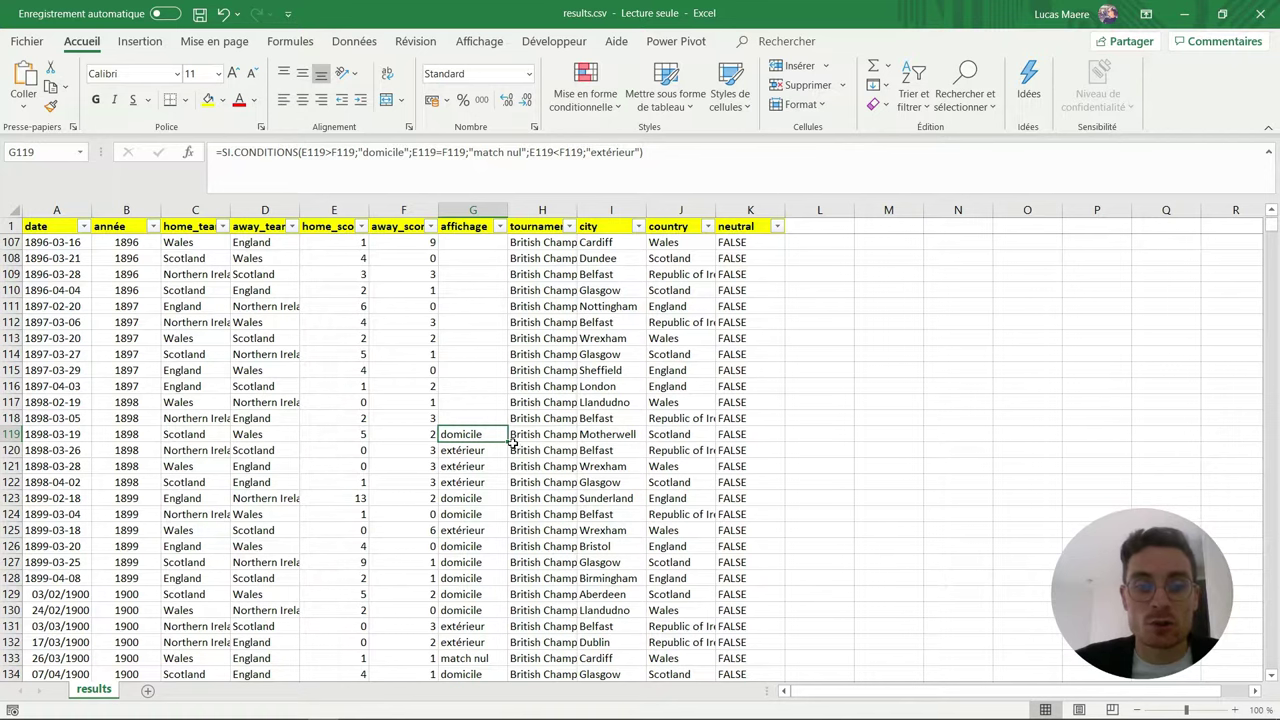
mouse_move(506, 441)
left_mouse_down()
mouse_move(517, 258)
mouse_move(472, 226)
left_mouse_up()
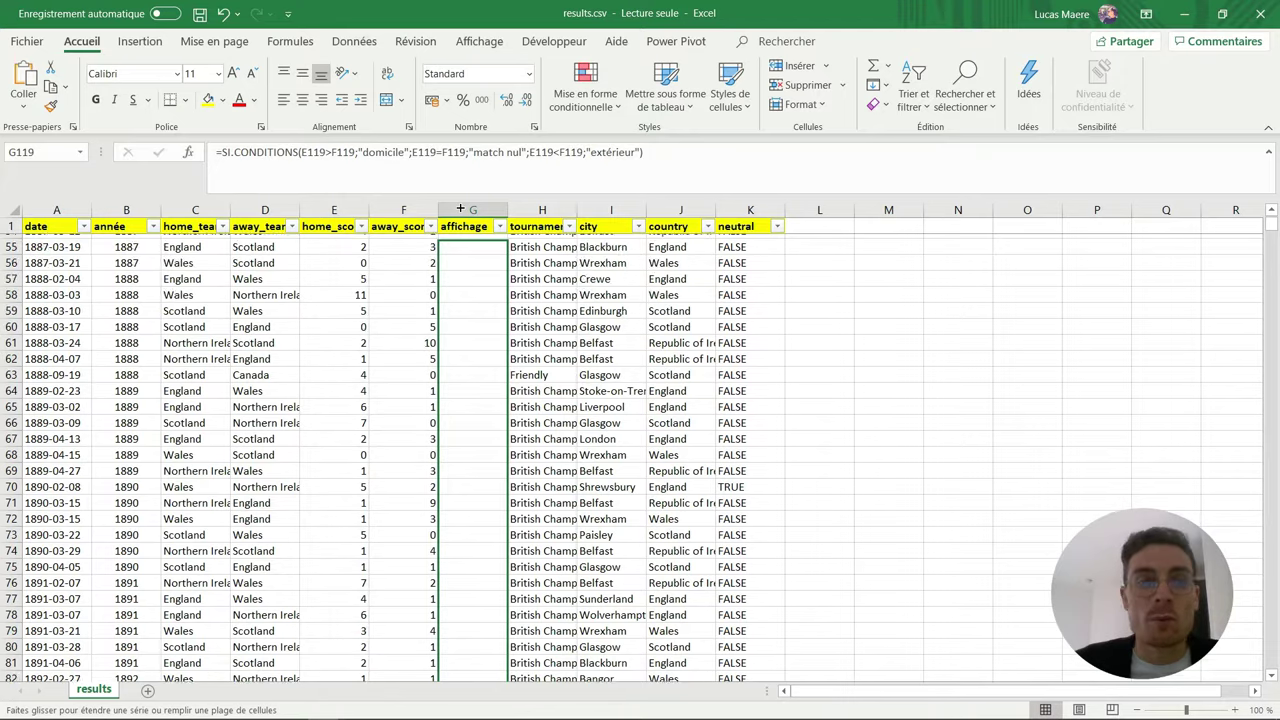
mouse_move(472, 226)
left_mouse_down()
mouse_move(453, 193)
mouse_move(457, 240)
left_mouse_up()
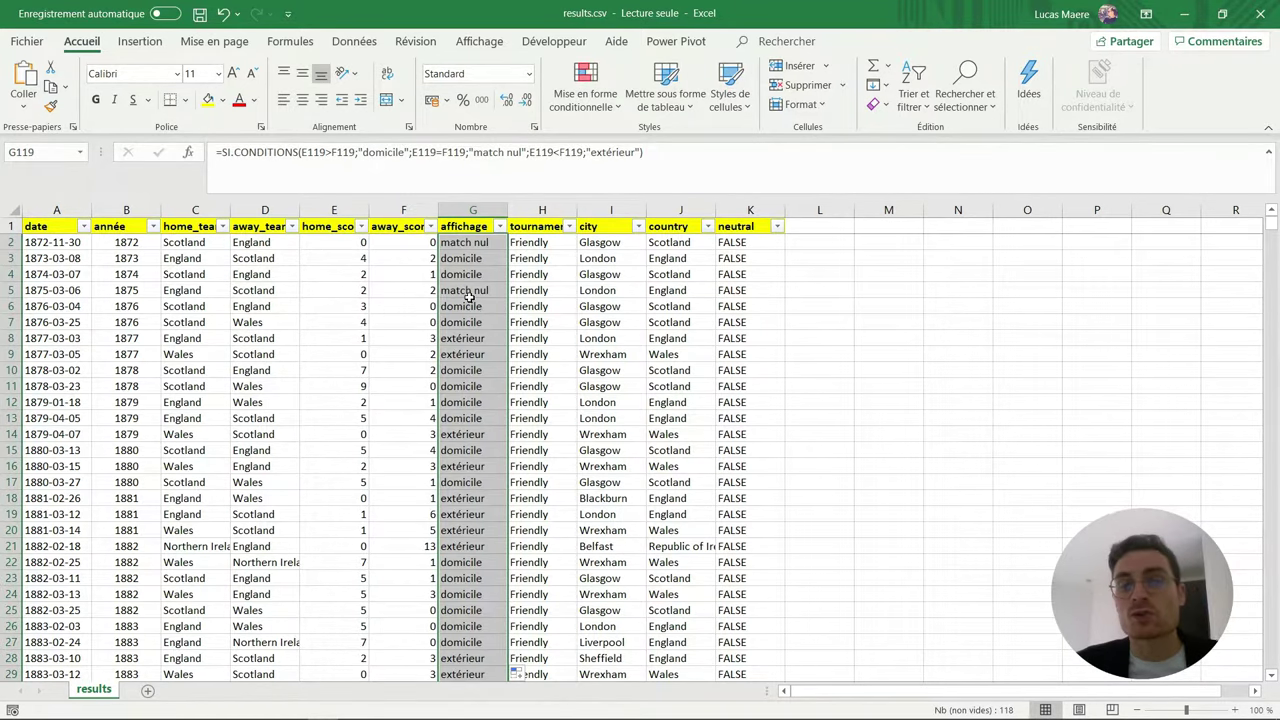
Step: Insert a new column H before tournament and head it 'impact spectateur'
left_click(518, 209)
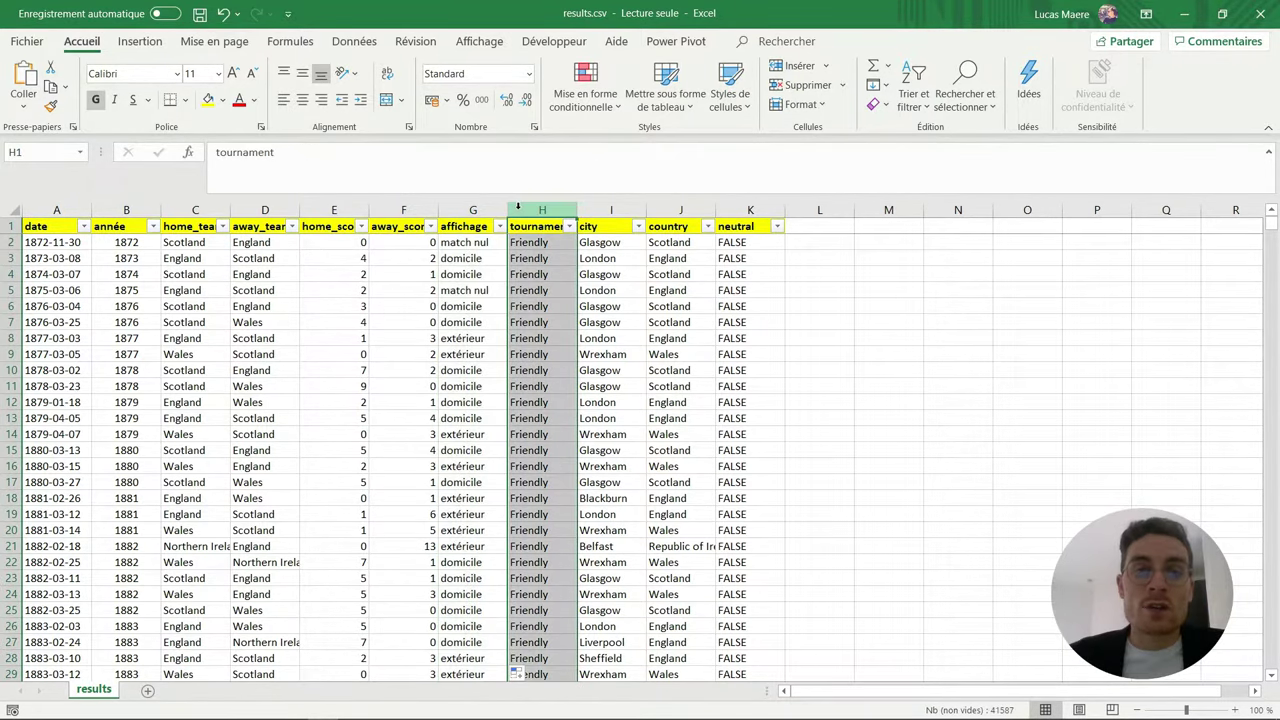
right_click(518, 206)
left_click(585, 347)
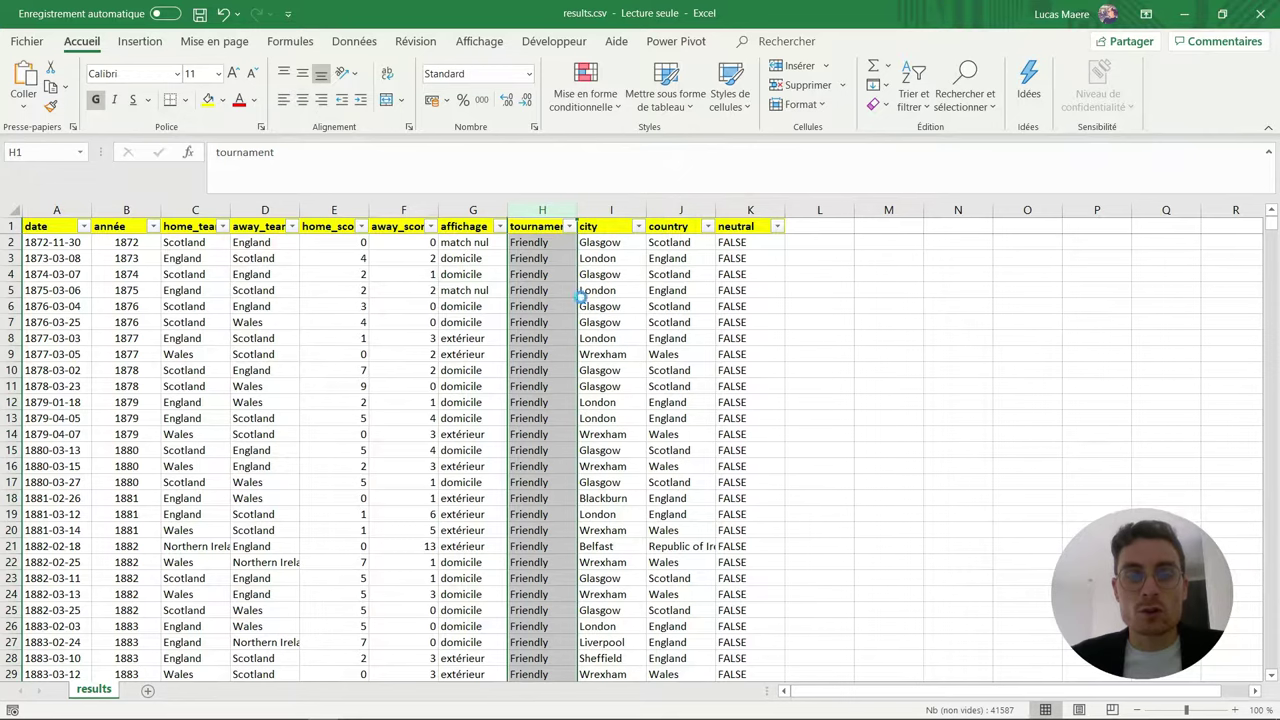
left_click(540, 226)
double_click(540, 226)
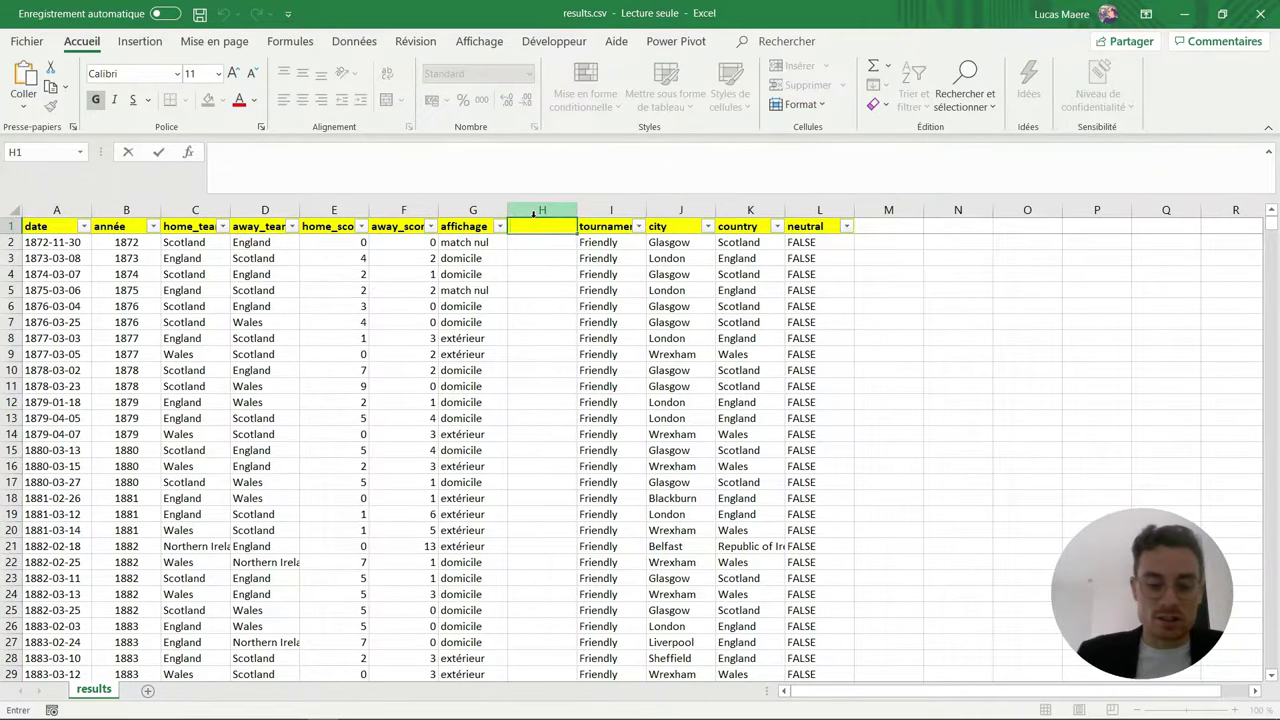
type("impact sp")
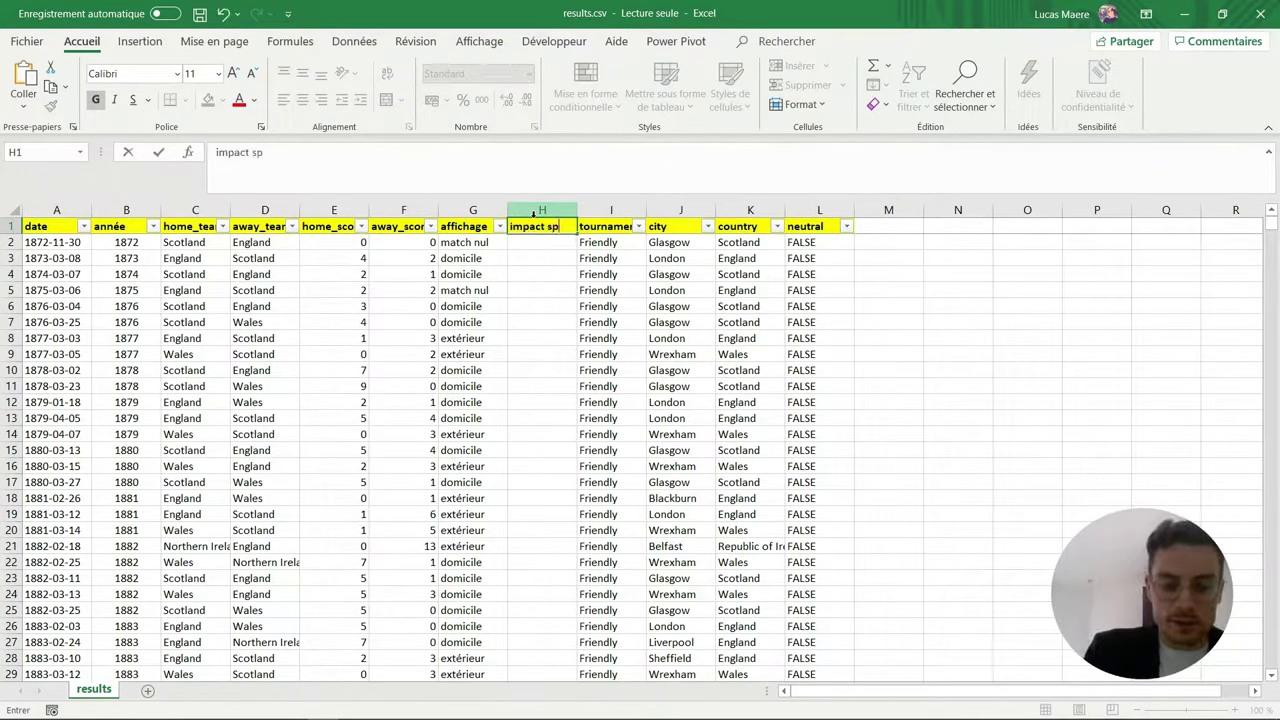
type("ec")
Step: Enter =SI(L2="False";G2;"") in H2 and fill it down the column
left_click(545, 243)
type("=")
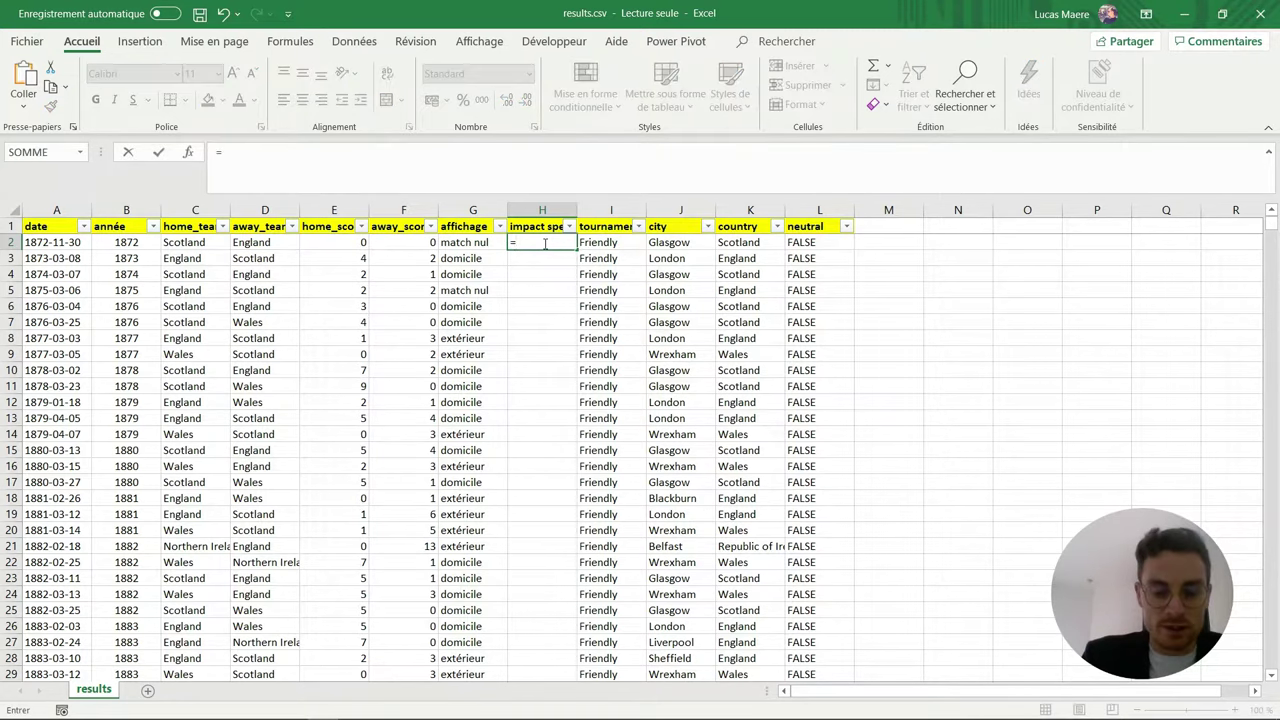
type("si")
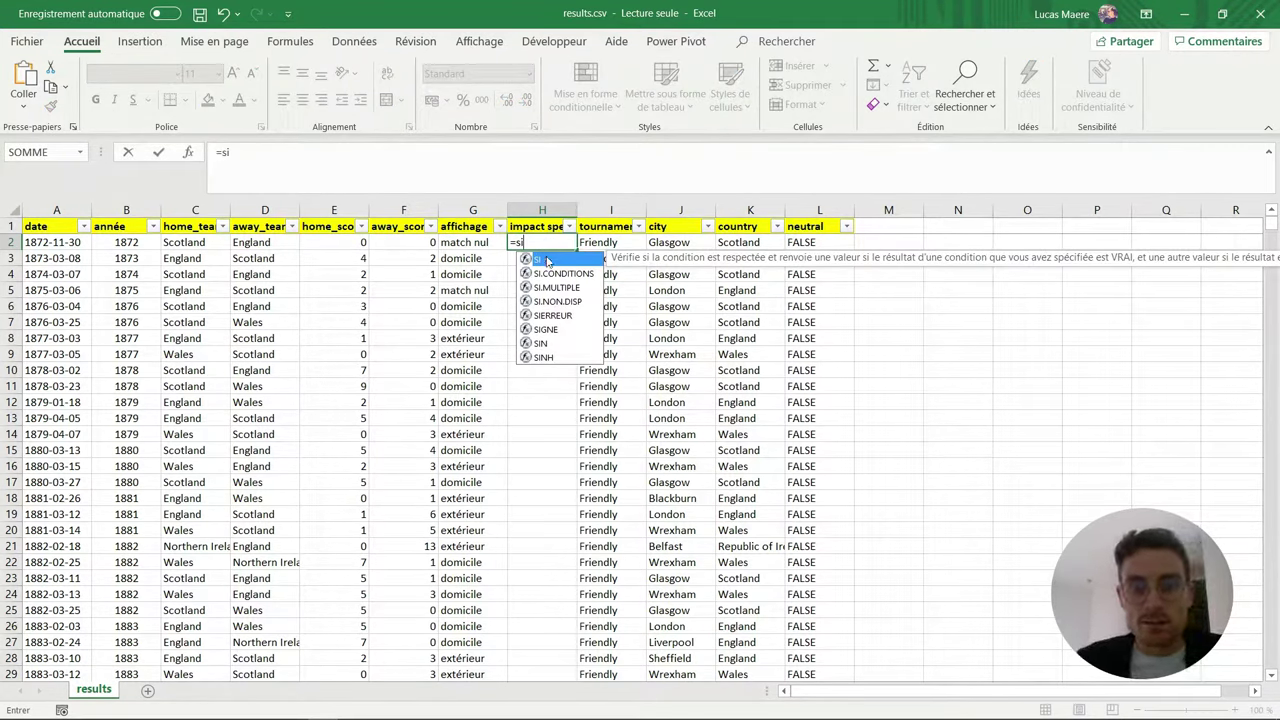
double_click(550, 260)
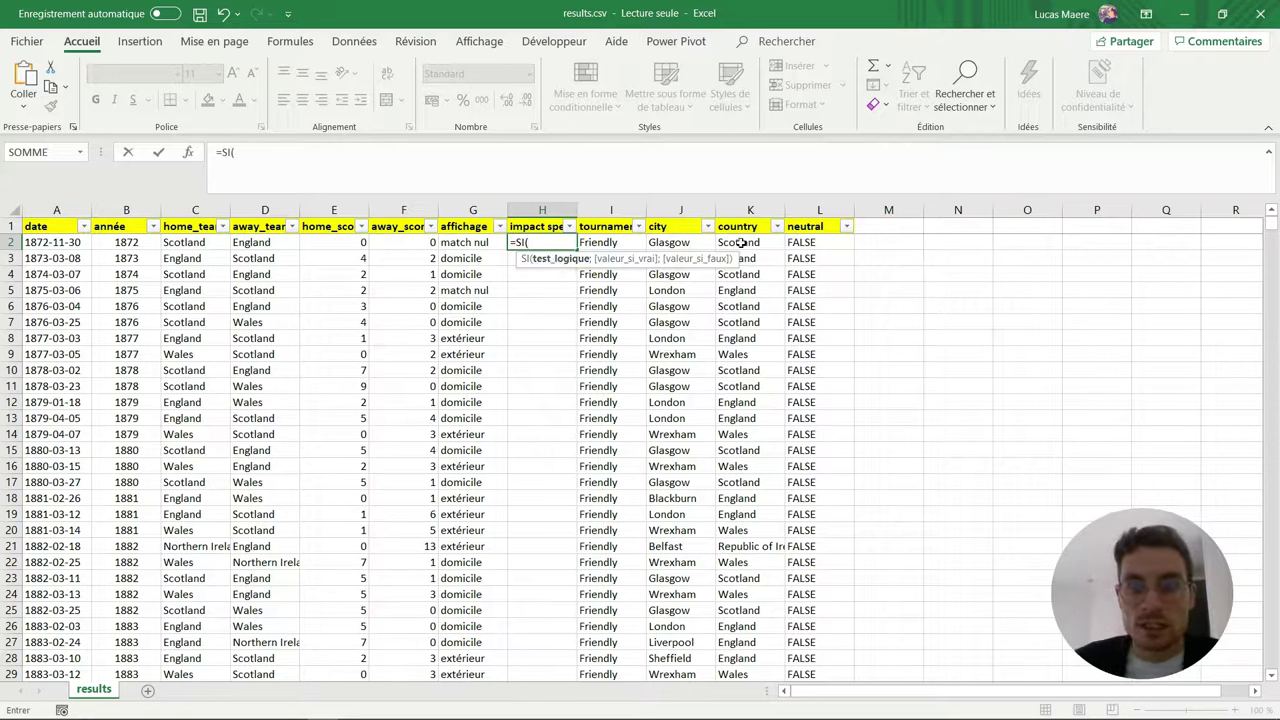
left_click(820, 243)
type("=\"False\";G2;\"\")")
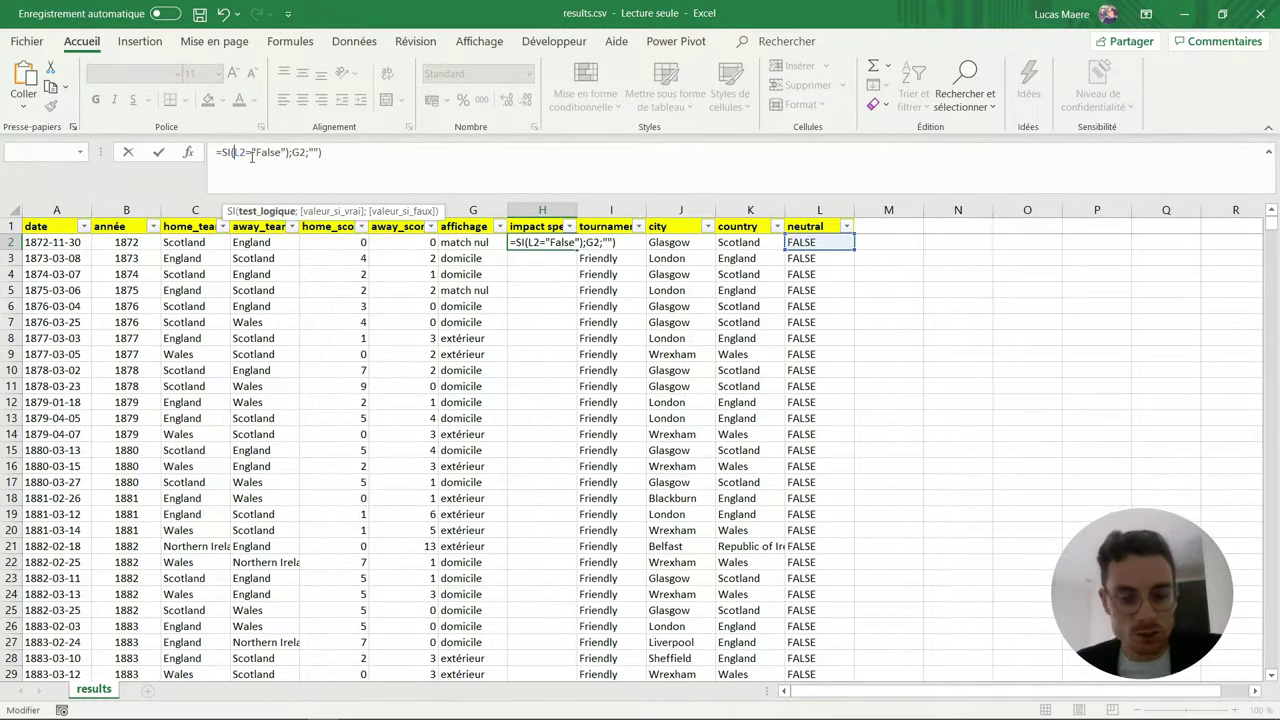
left_click(158, 152)
left_click(570, 222)
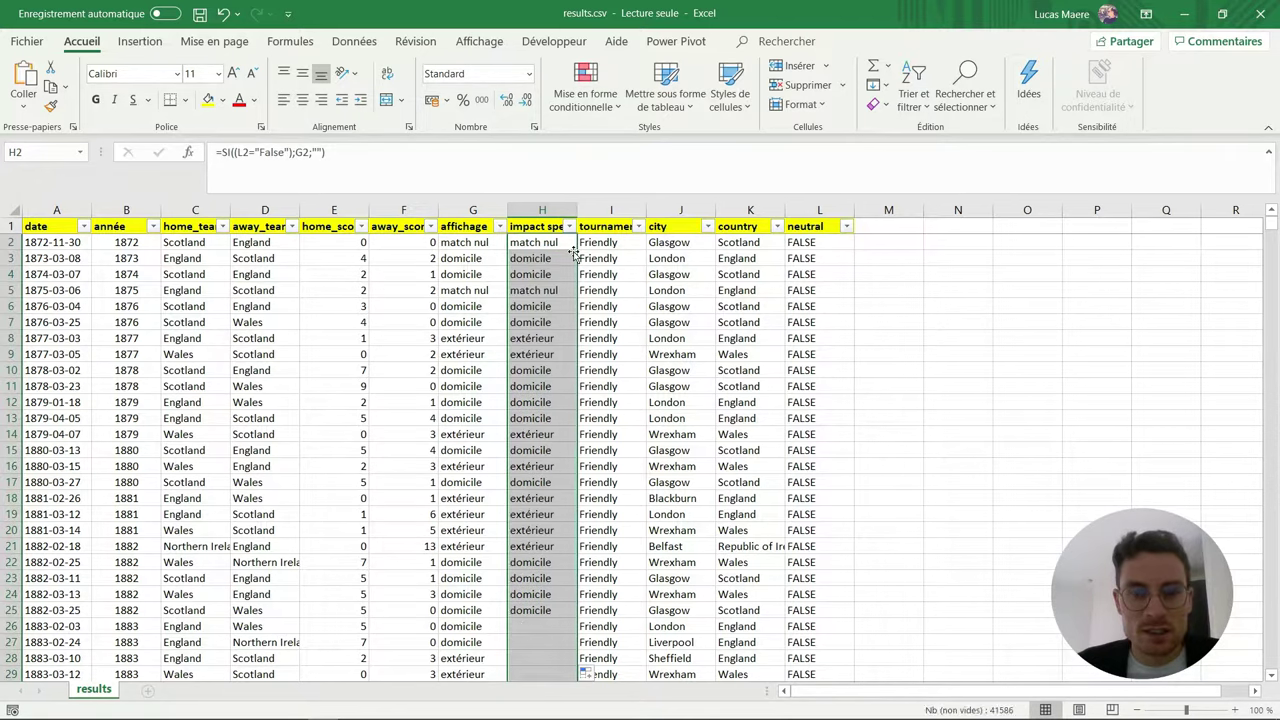
left_click(568, 226)
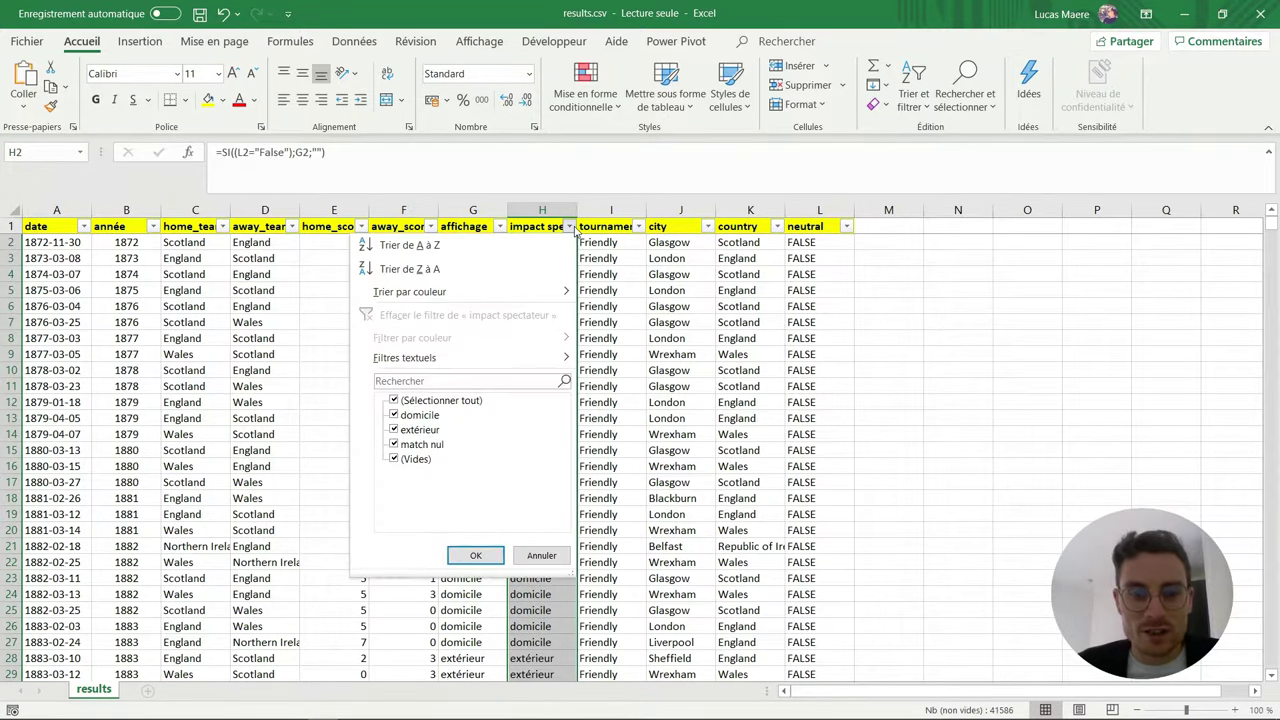
left_click(395, 401)
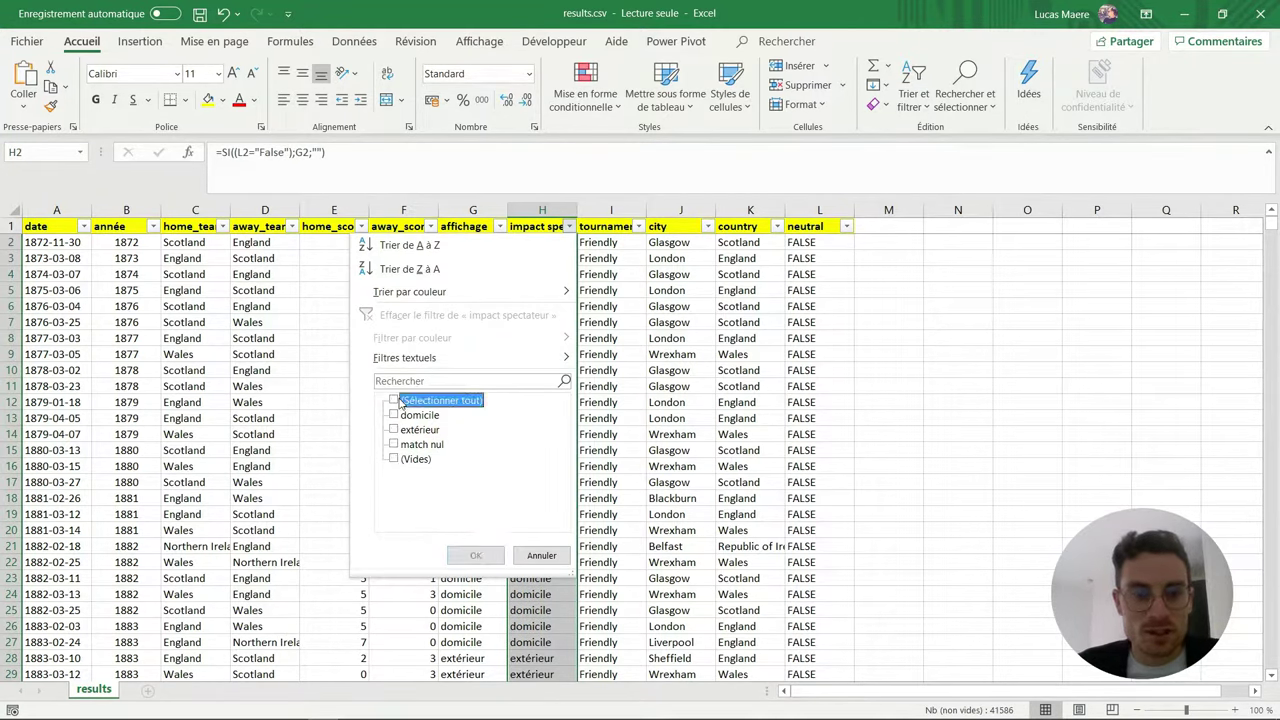
left_click(394, 459)
left_click(476, 555)
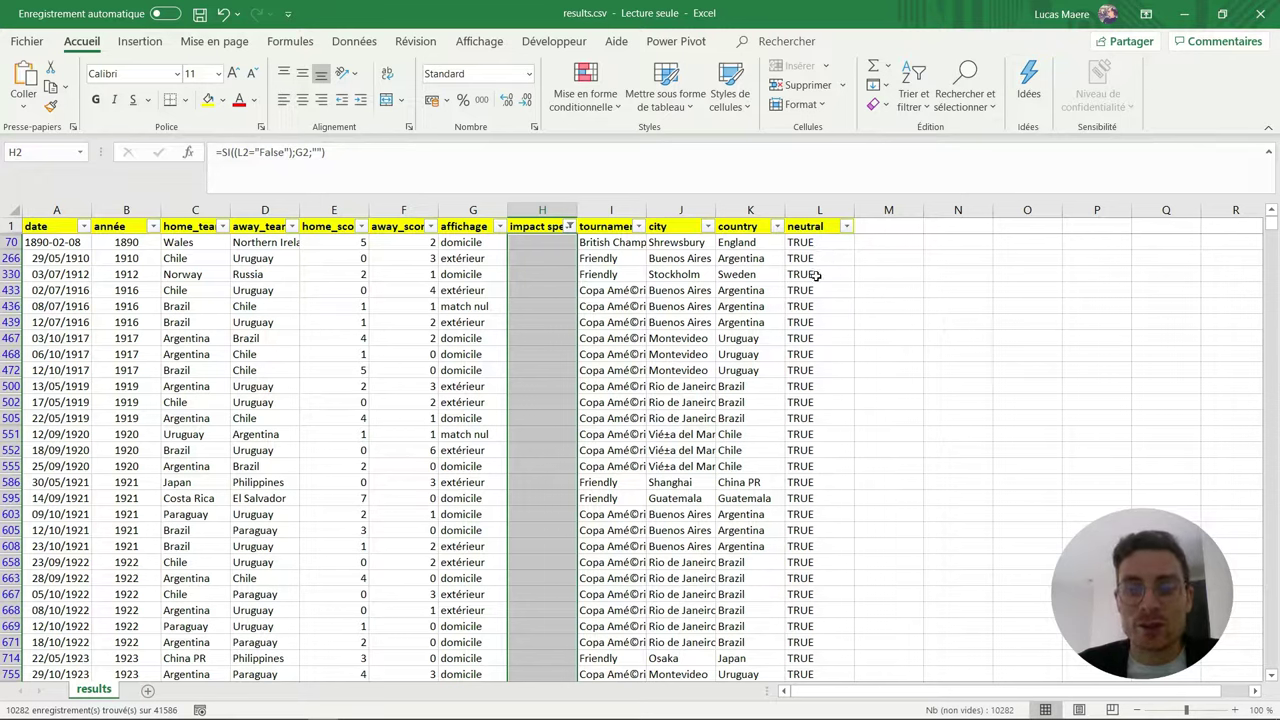
left_click(568, 228)
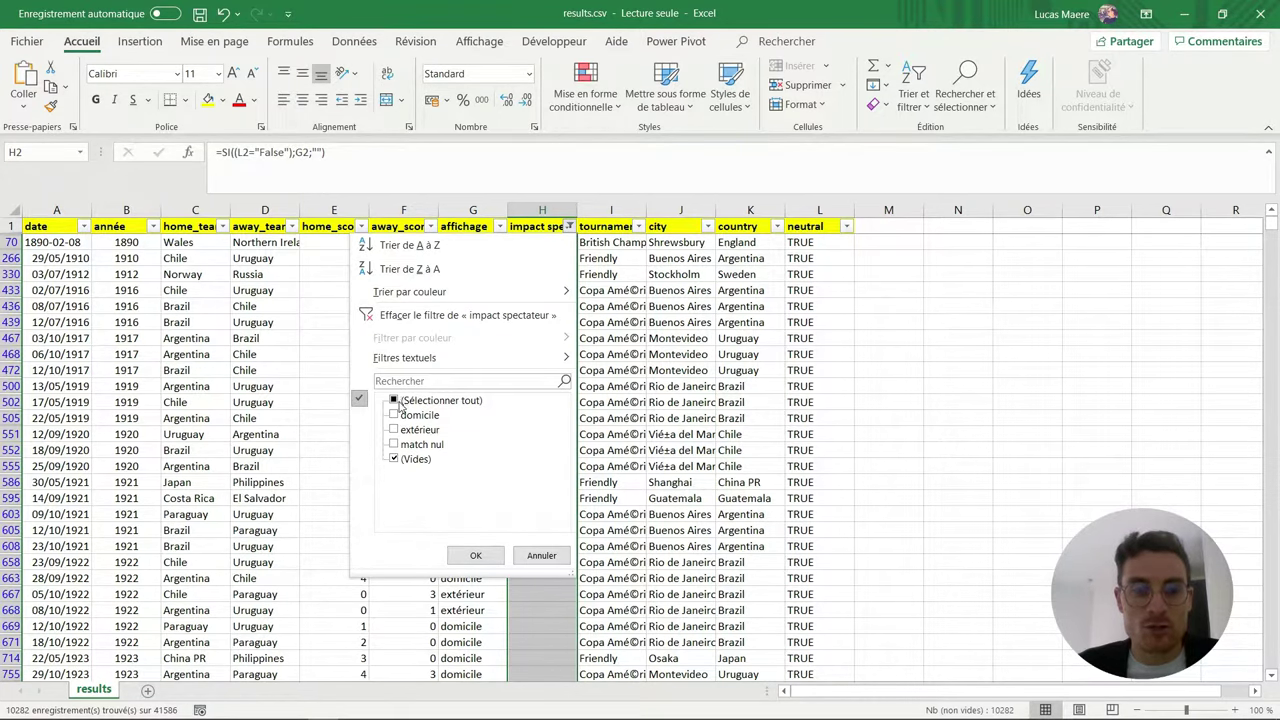
left_click(395, 400)
left_click(475, 555)
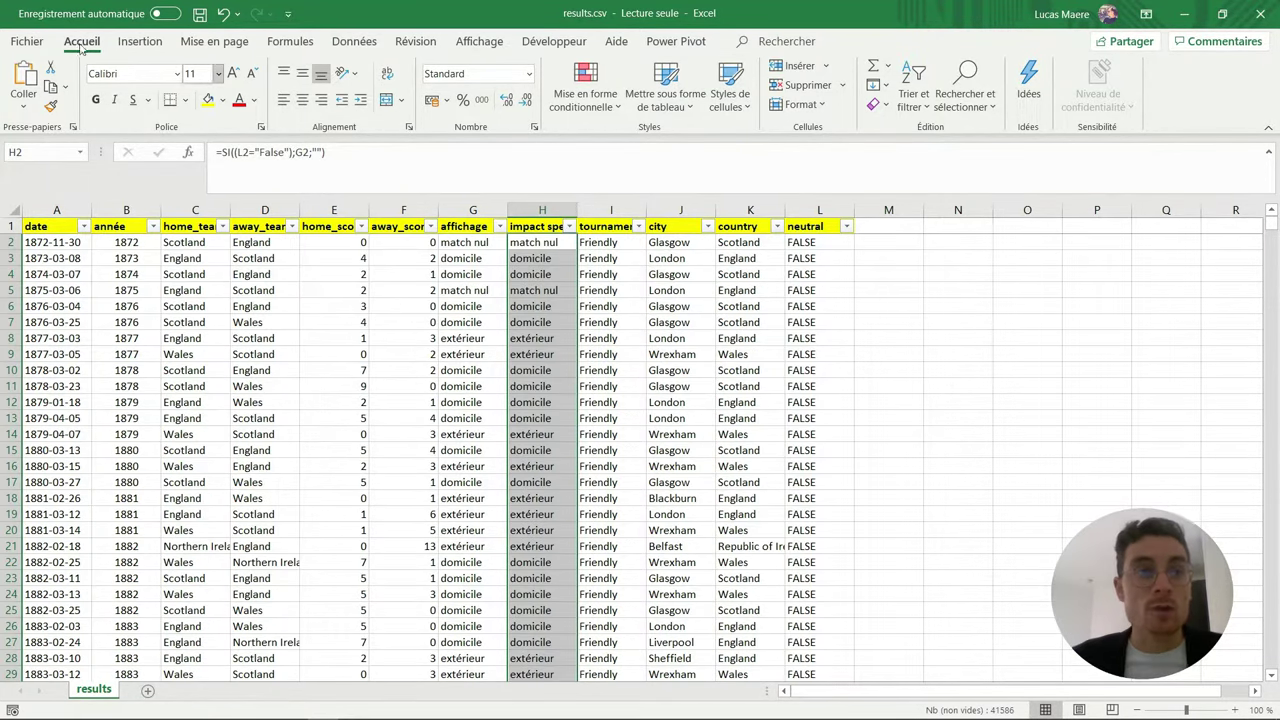
Step: Save the workbook to the desktop as the Excel workbook 'Video Youtube.xlsx' and reopen it
left_click(28, 41)
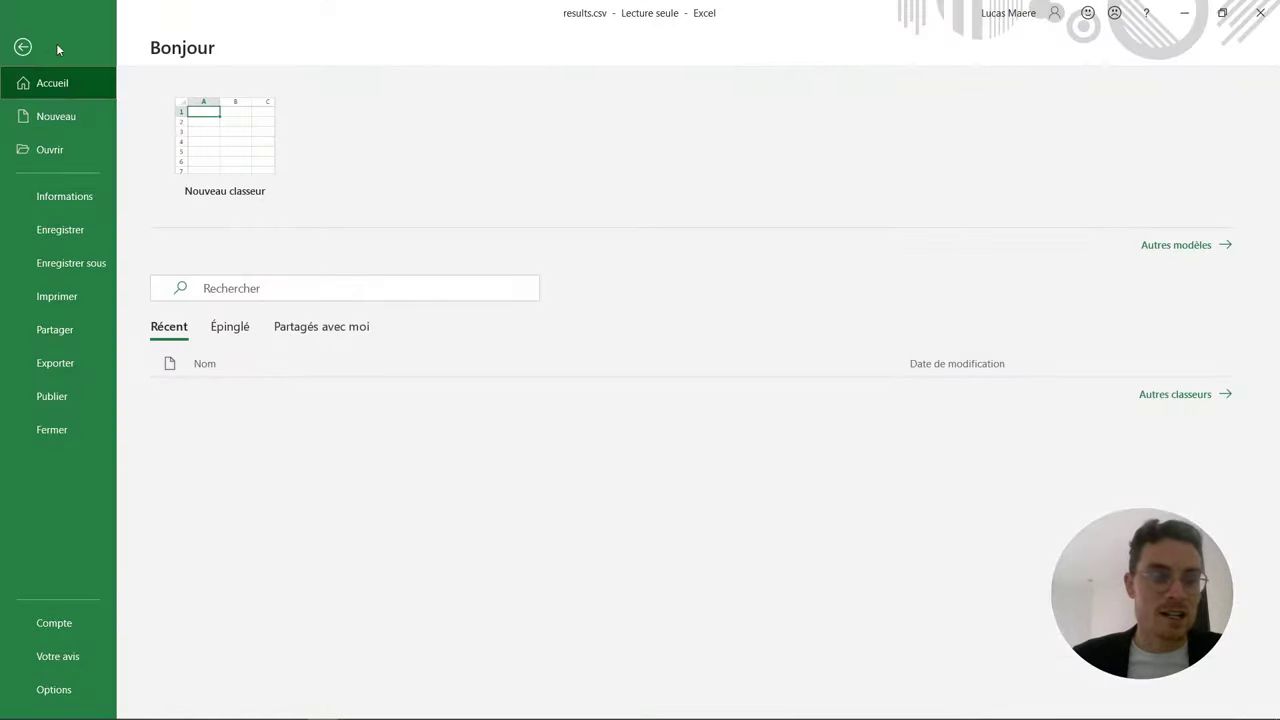
left_click(89, 263)
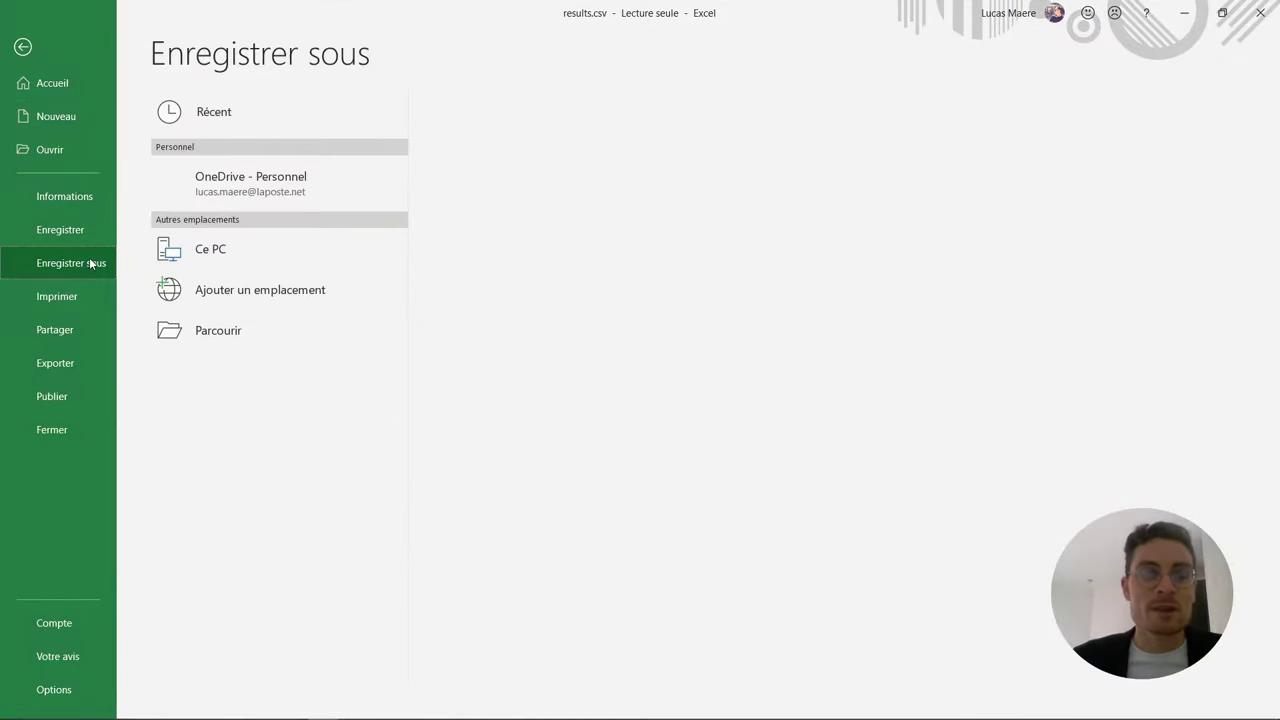
left_click(235, 330)
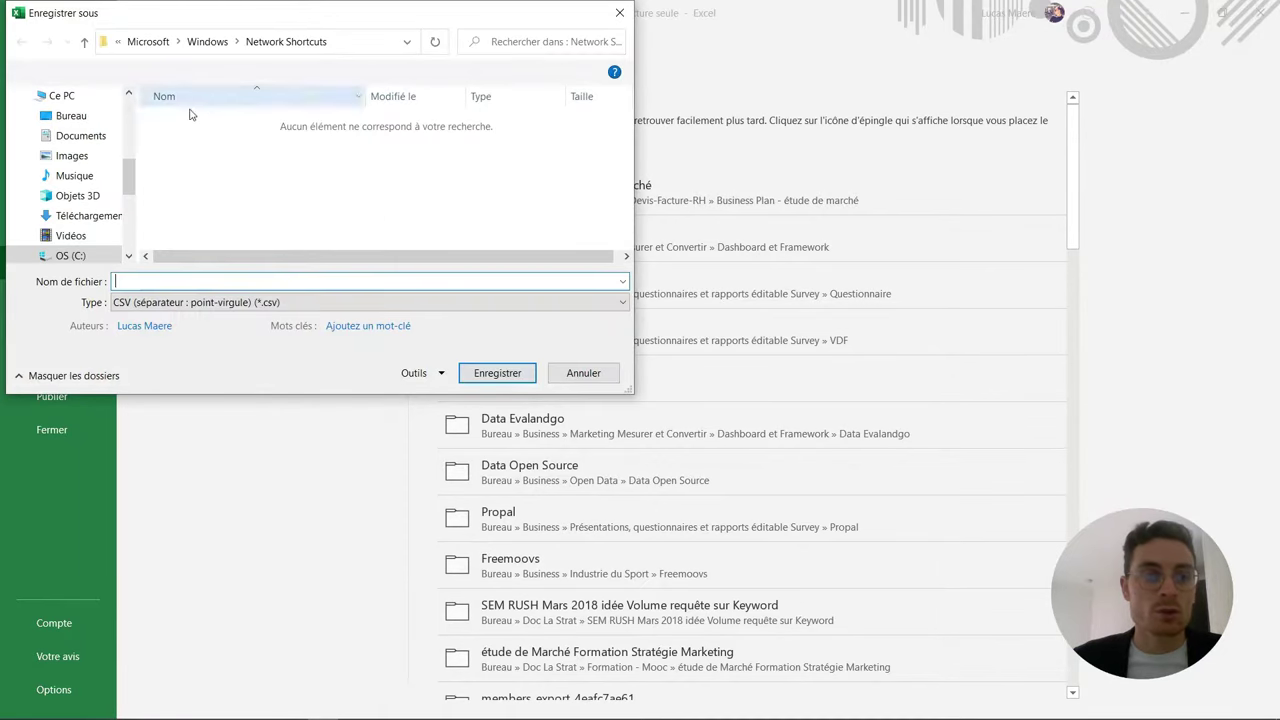
left_click(225, 302)
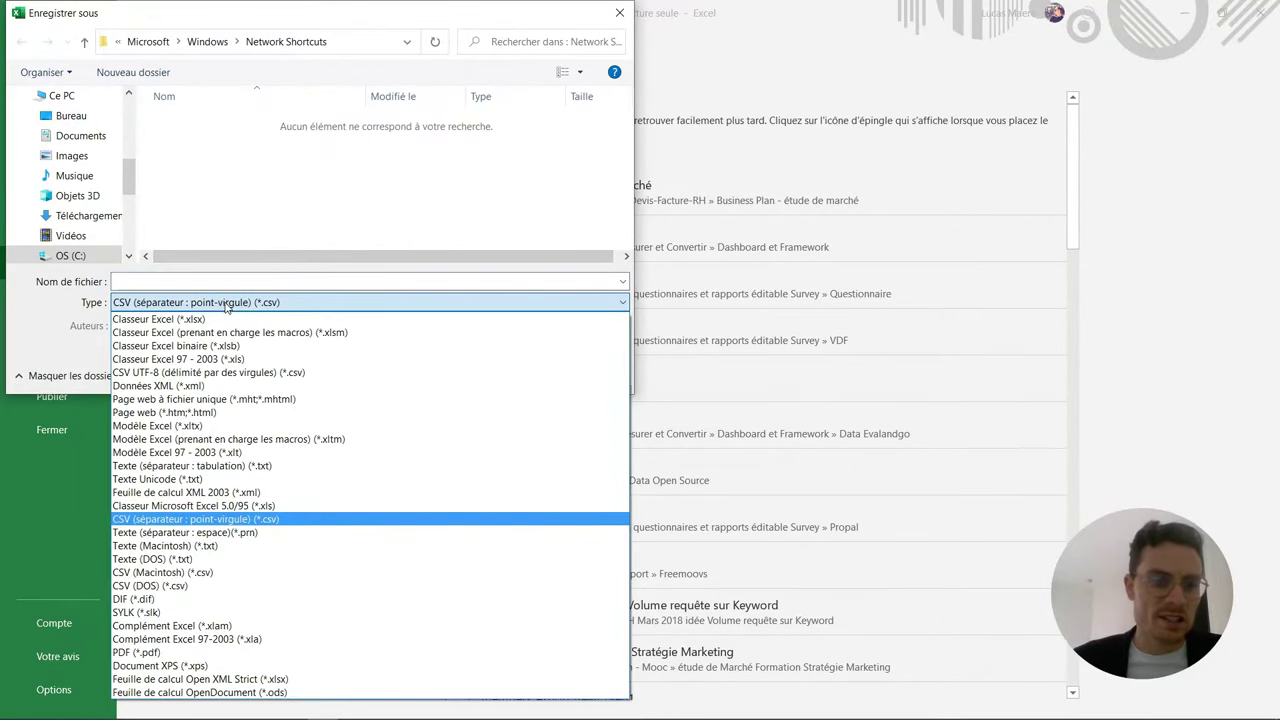
left_click(210, 318)
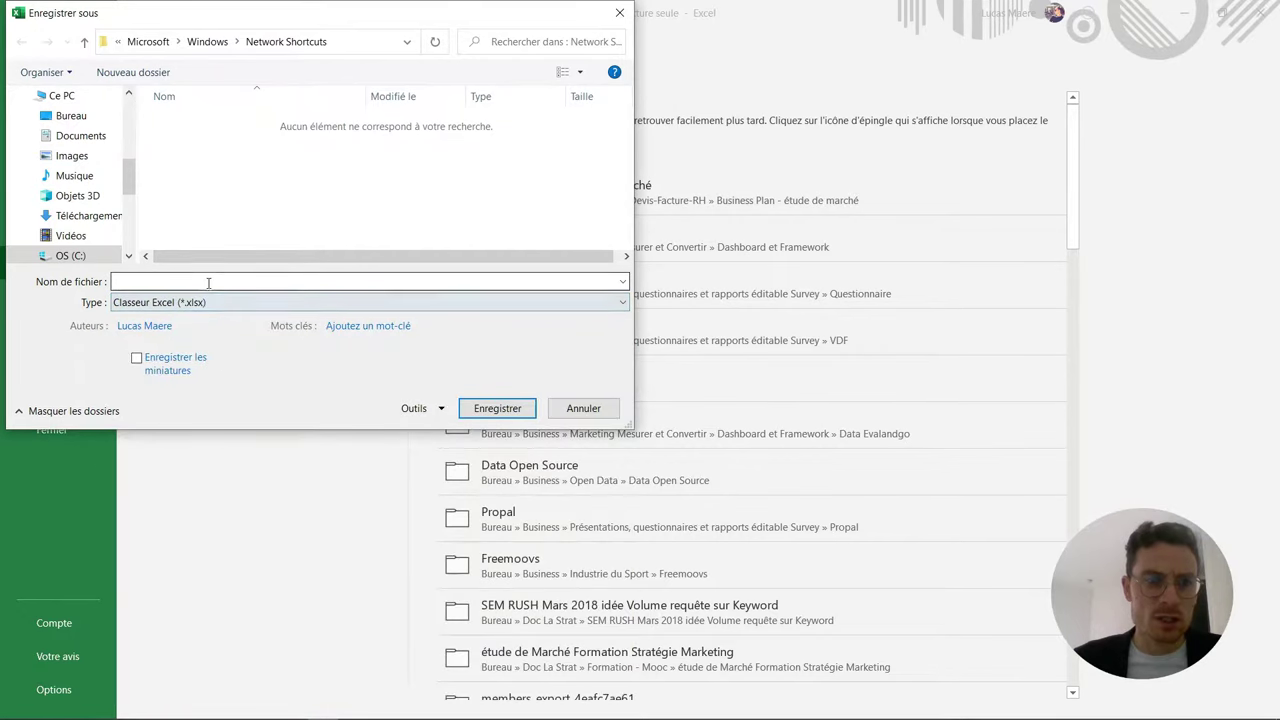
left_click(208, 281)
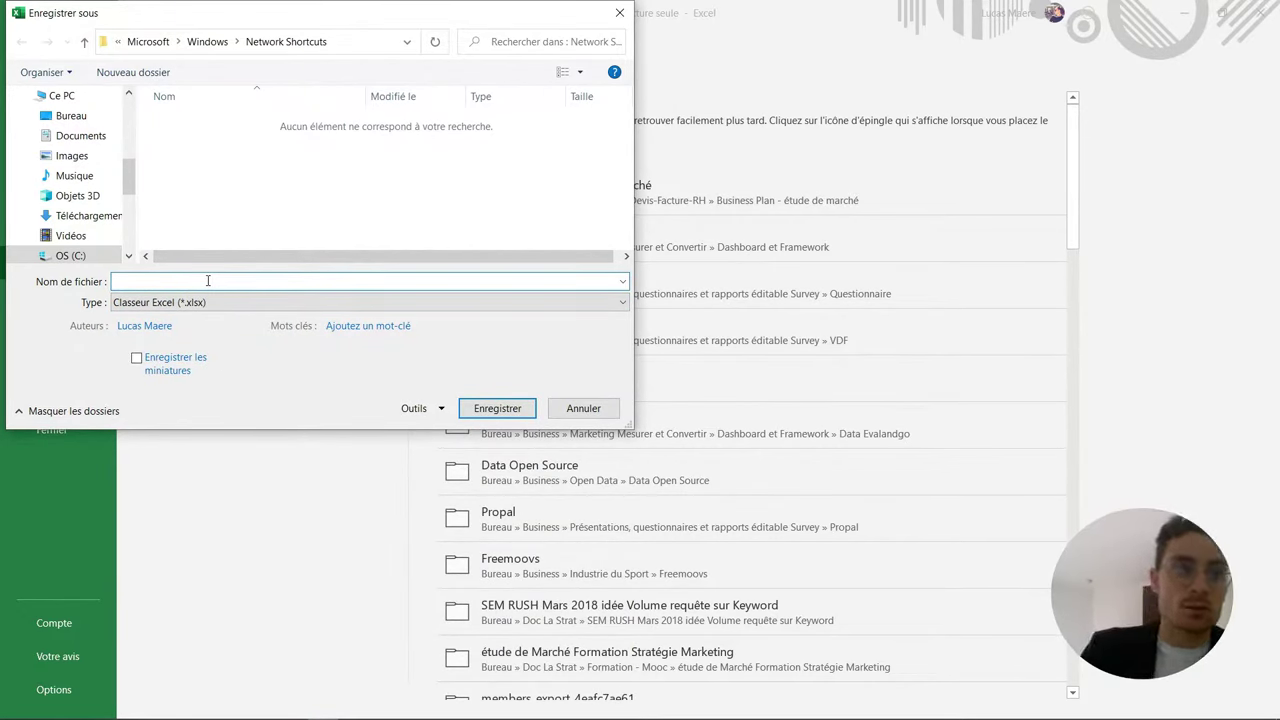
type("V")
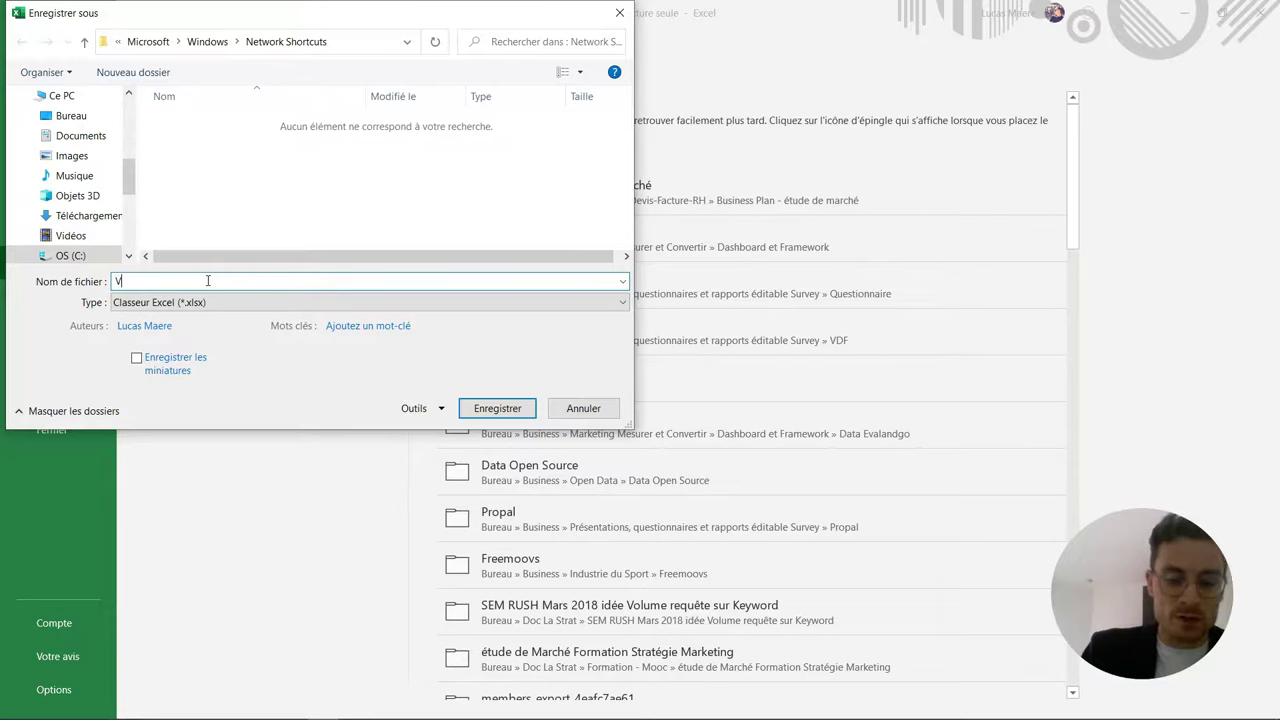
type("ideo ")
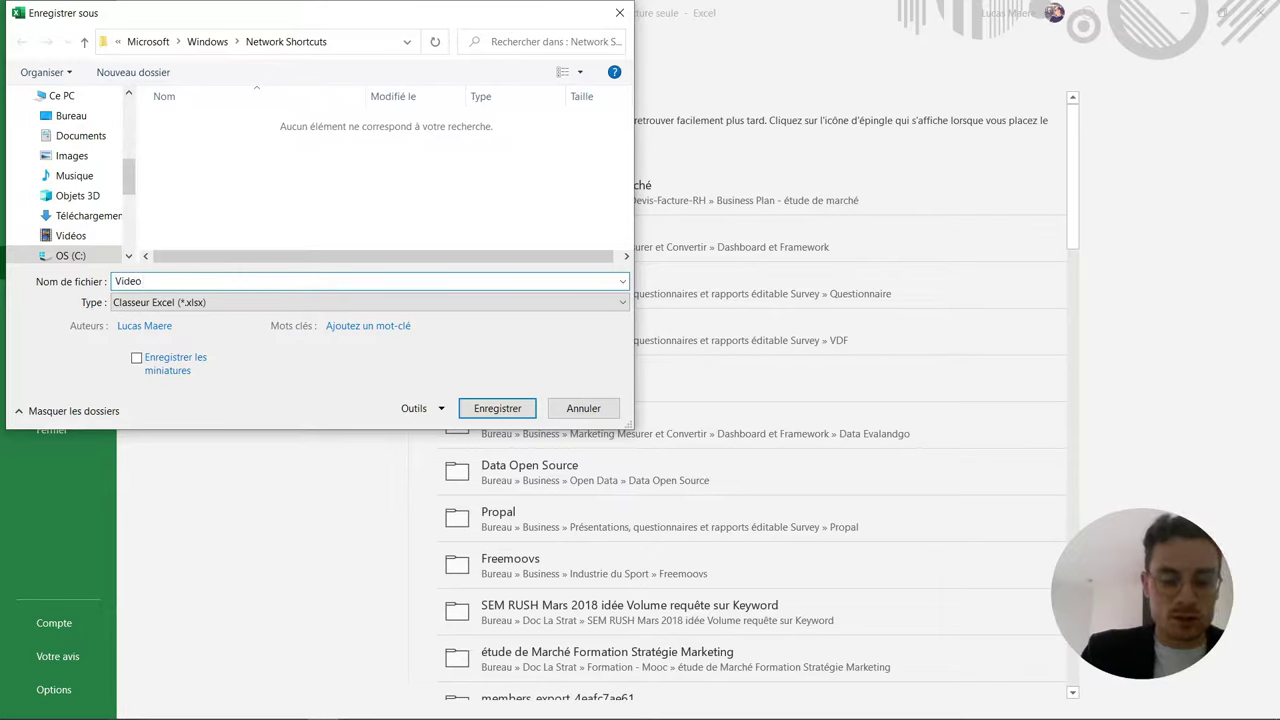
type("Youtube")
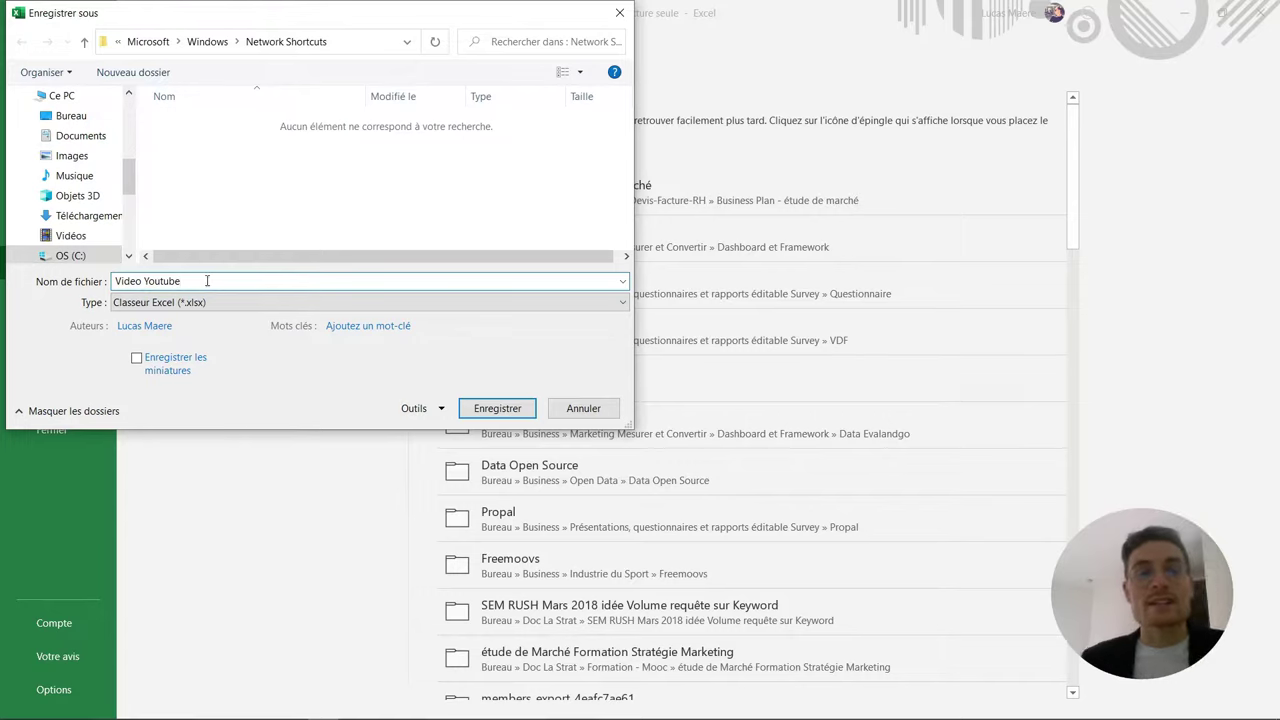
left_click(74, 120)
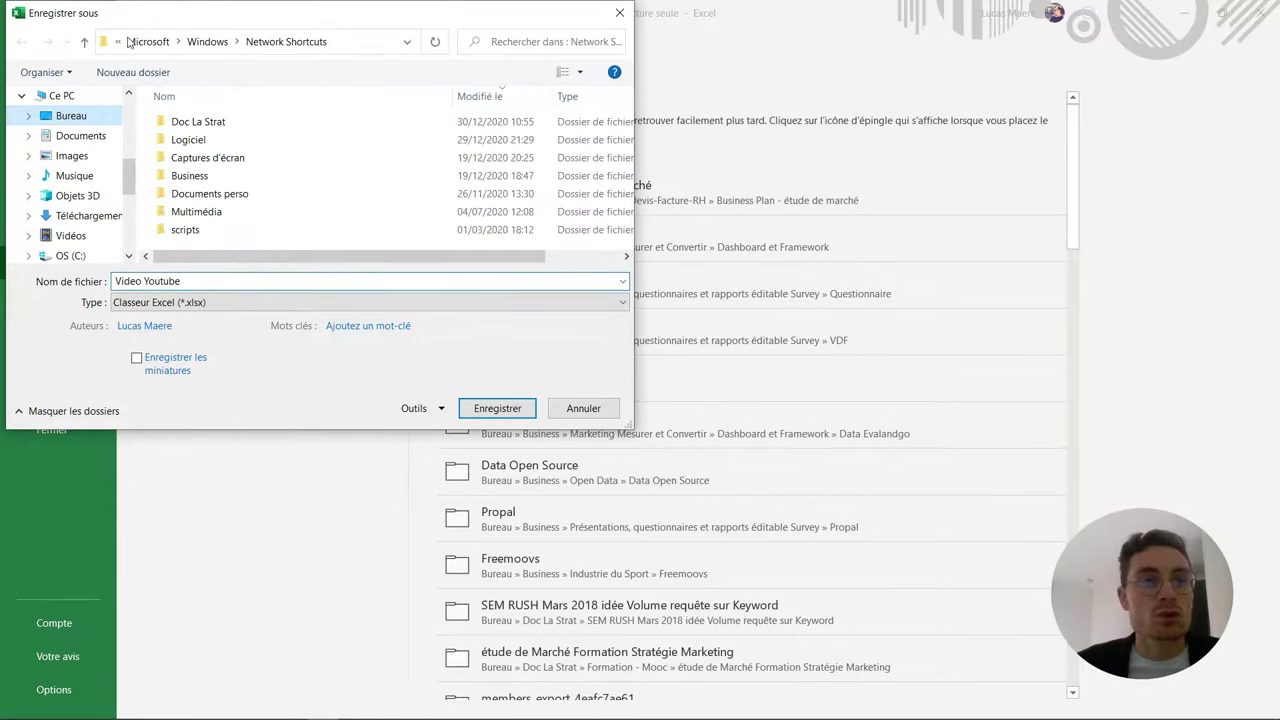
left_click(491, 418)
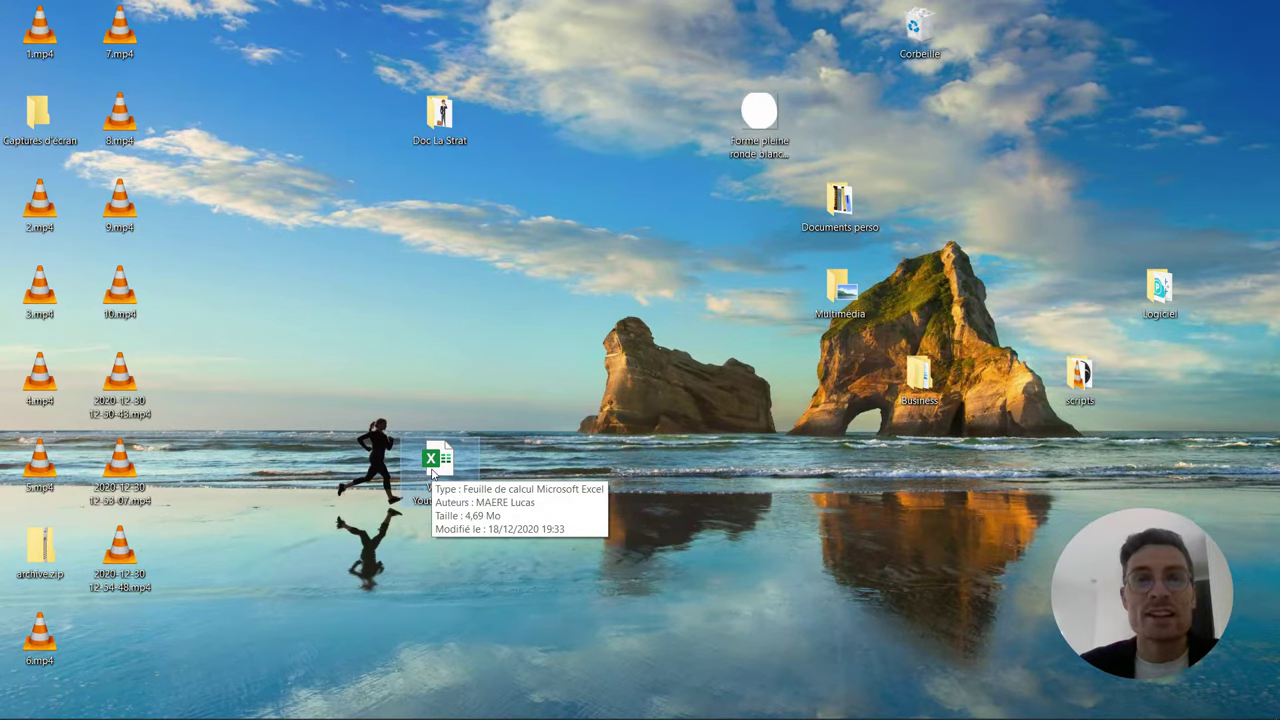
double_click(432, 465)
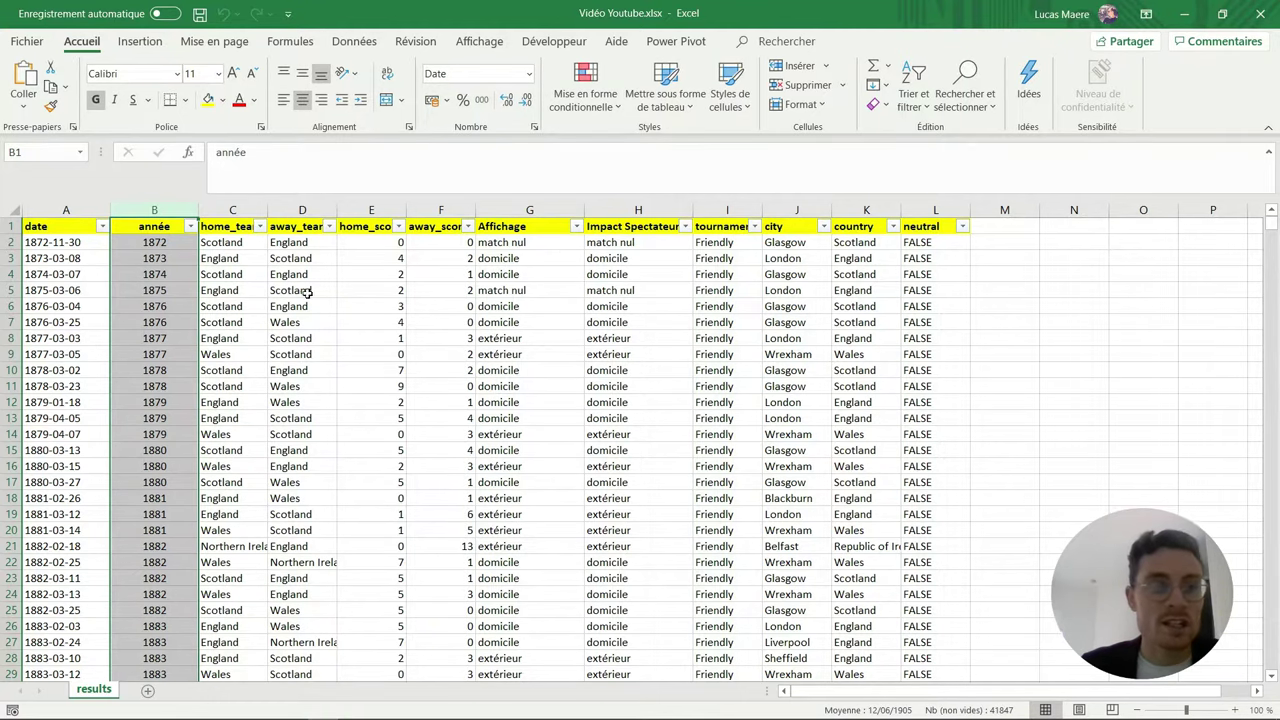
Step: Create a pivot table from the whole results sheet on a new sheet
left_click(307, 291)
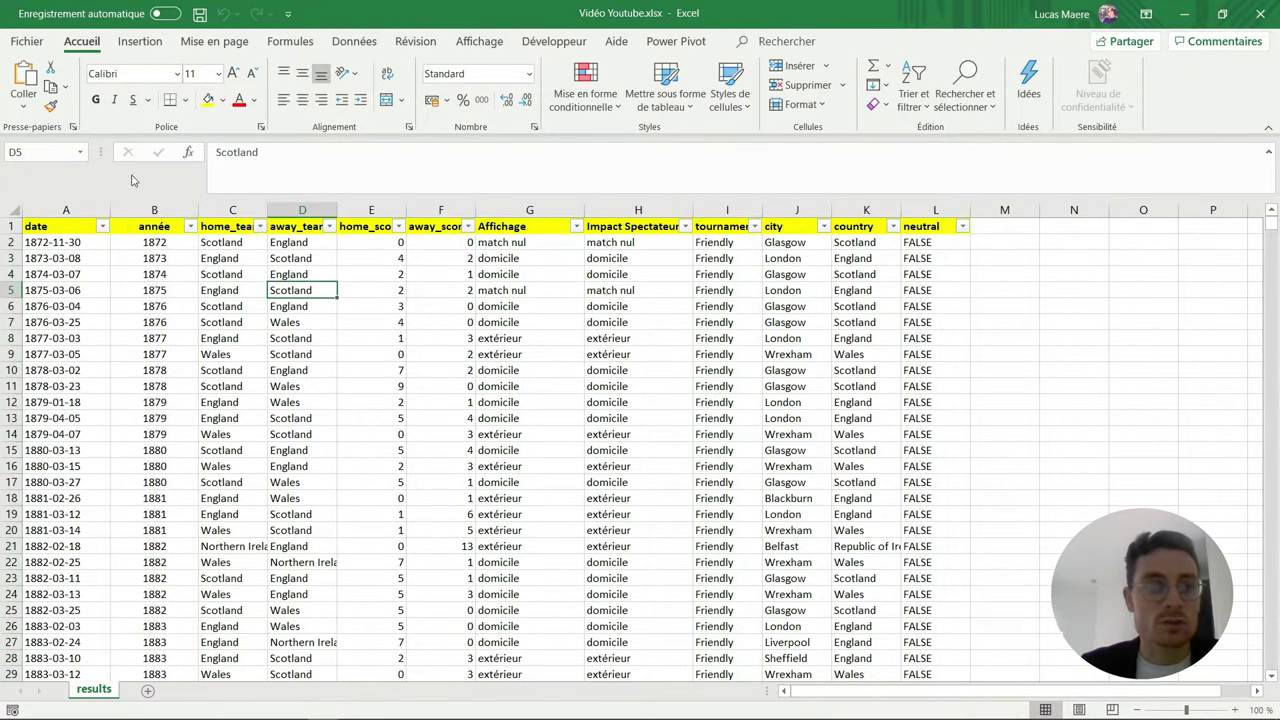
left_click(12, 214)
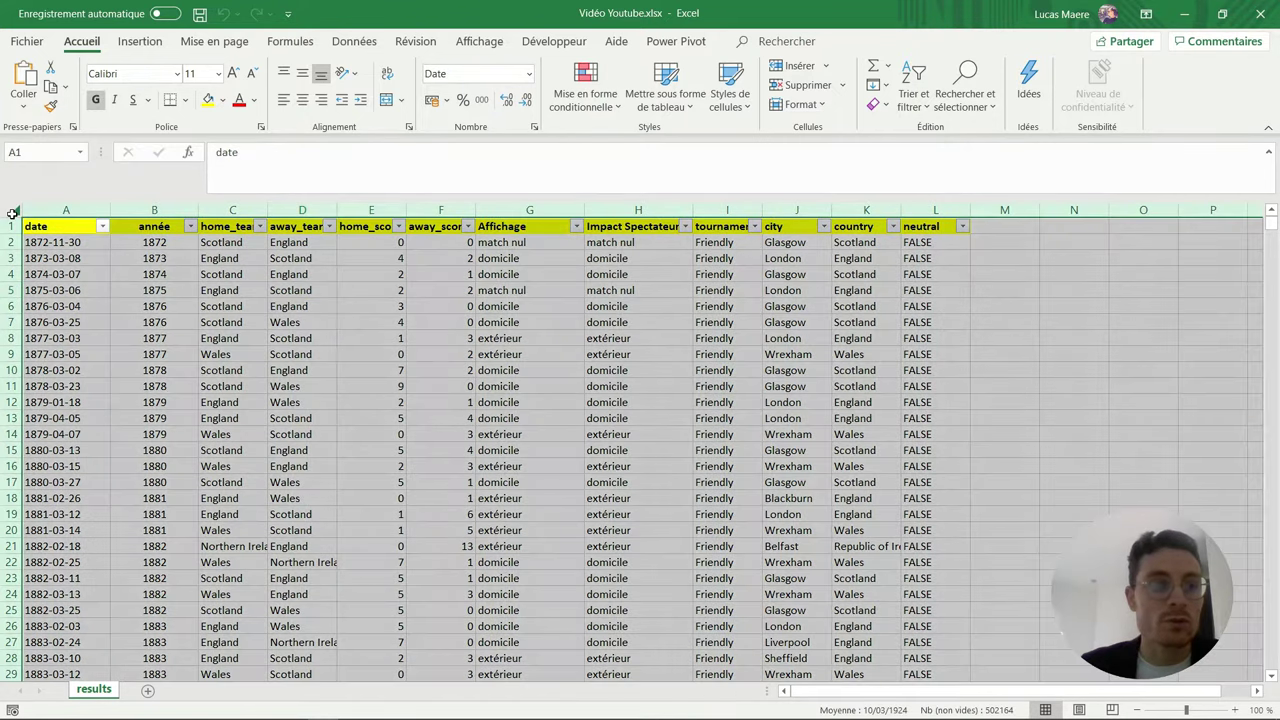
left_click(140, 41)
left_click(40, 85)
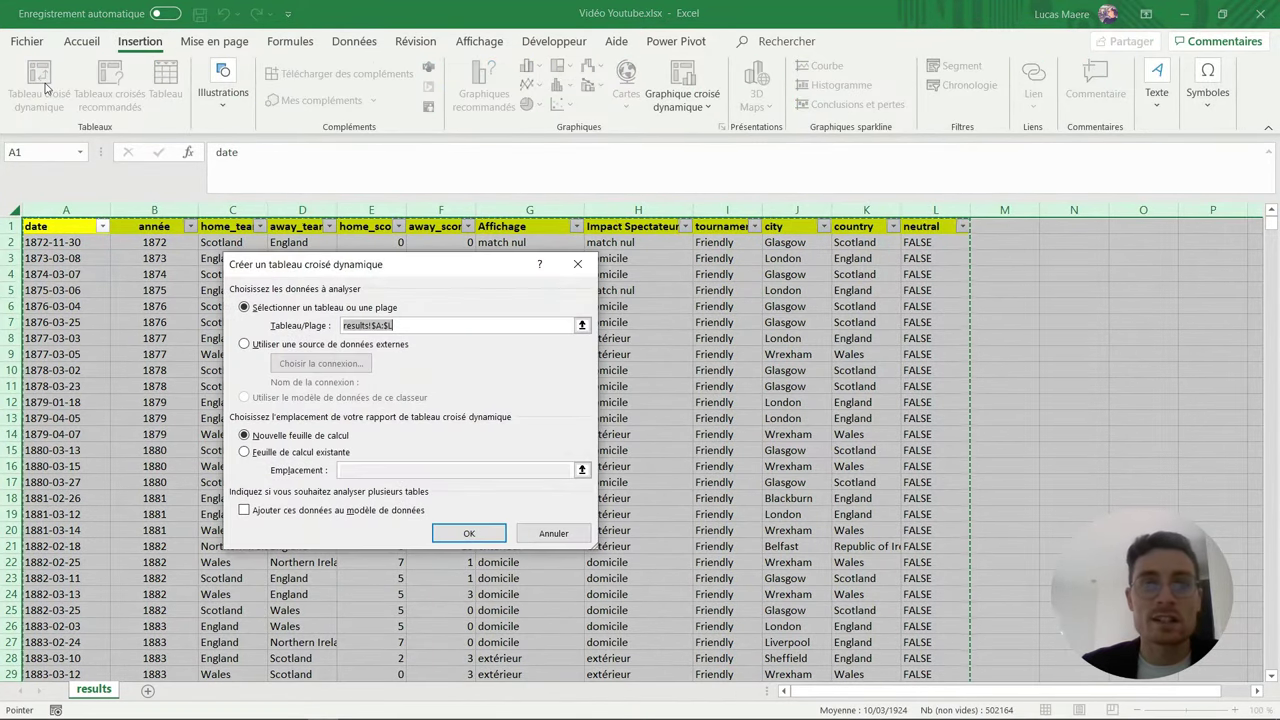
left_click(481, 537)
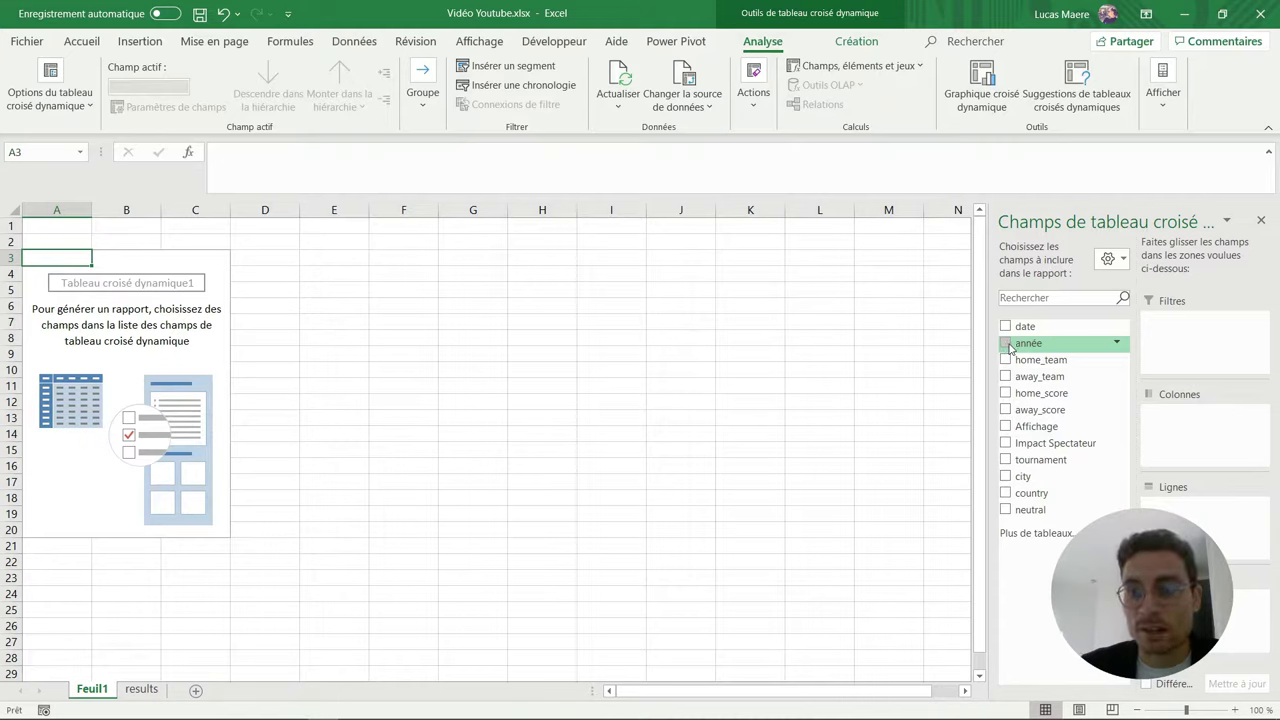
Step: Put année in both Rows and Values to count matches per year
left_click_drag(1010, 343, 1195, 515)
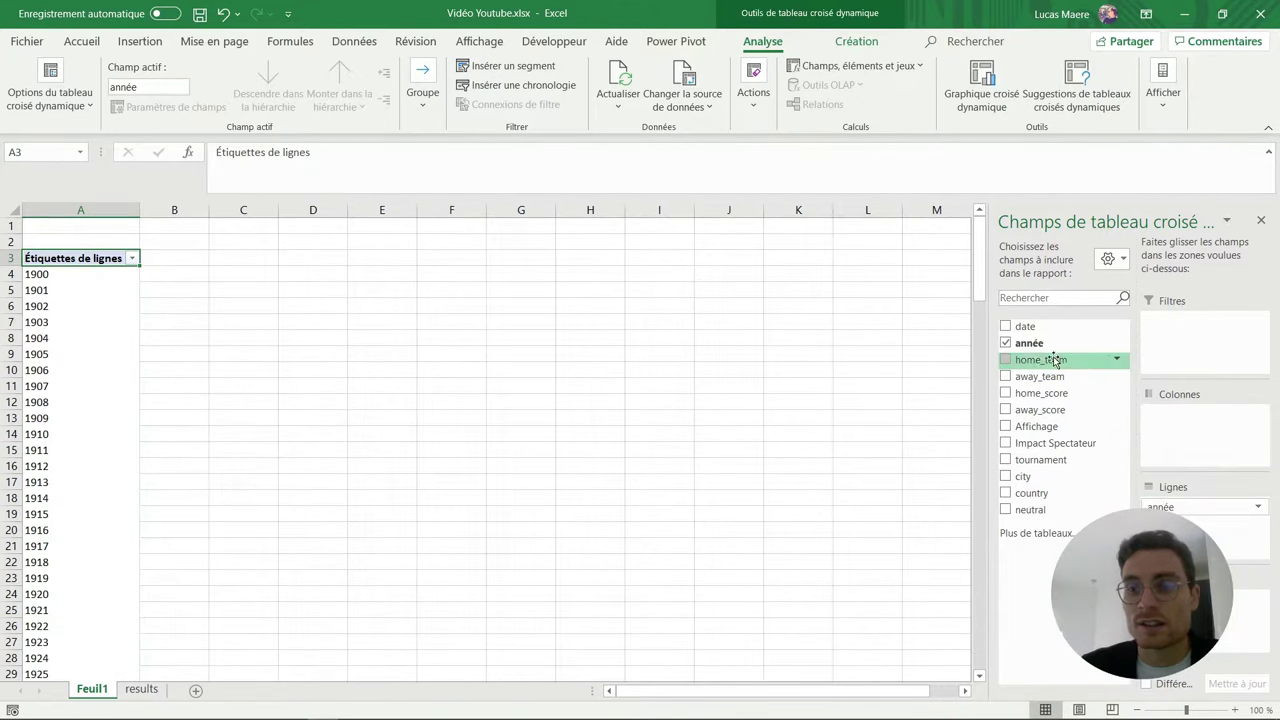
mouse_move(1025, 343)
left_mouse_down()
mouse_move(1205, 490)
mouse_move(1200, 598)
left_mouse_up()
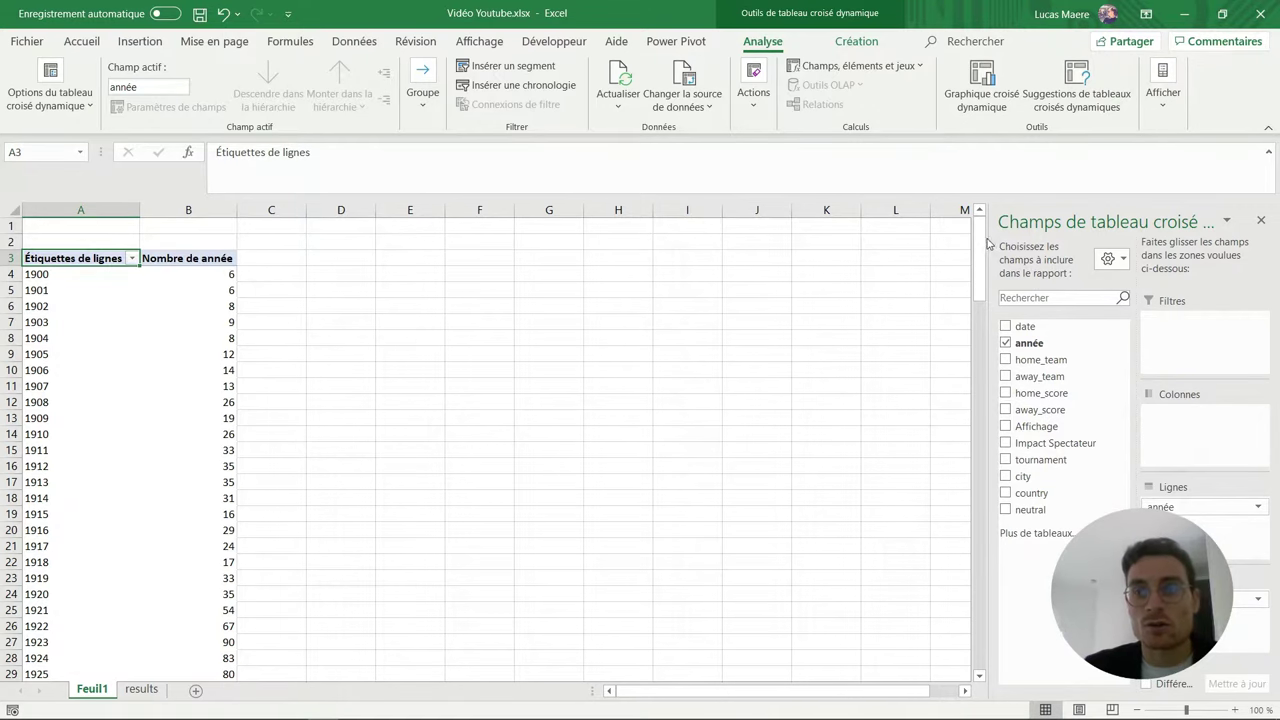
left_click_drag(979, 243, 980, 390)
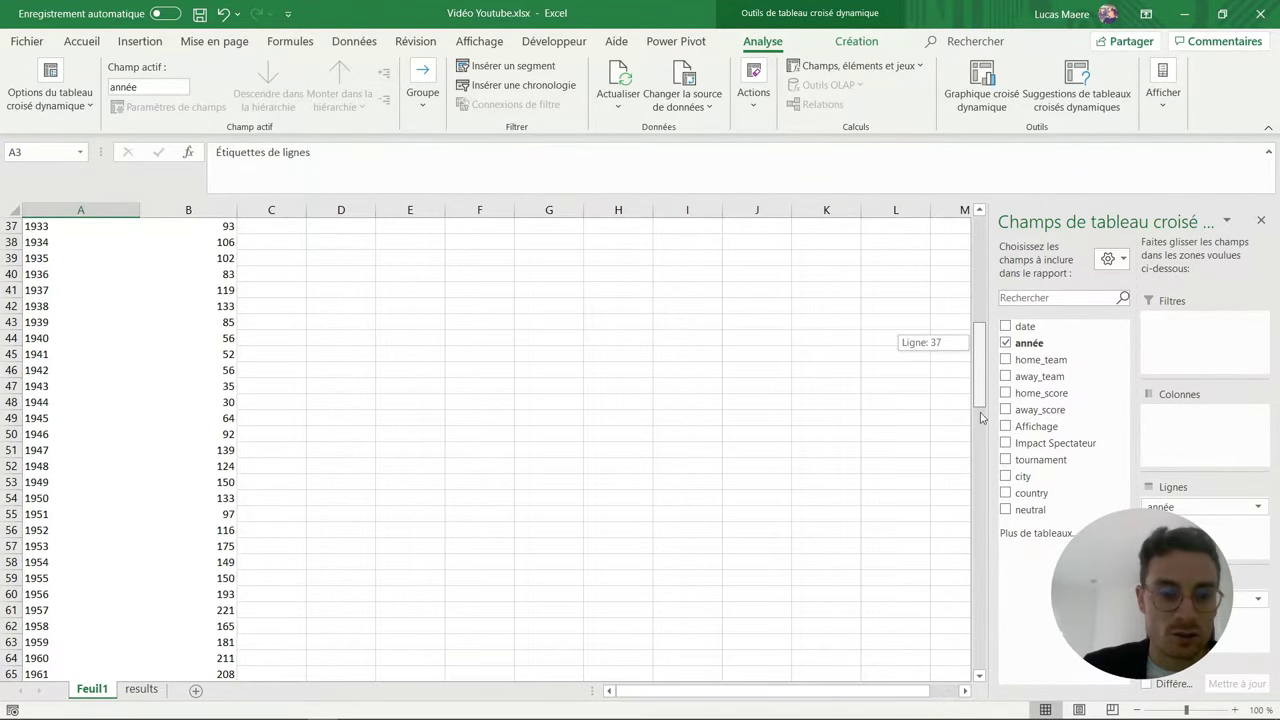
Step: Review the yearly match counts, starting from 1973's count of 426
scroll(680, 474, "down", 3)
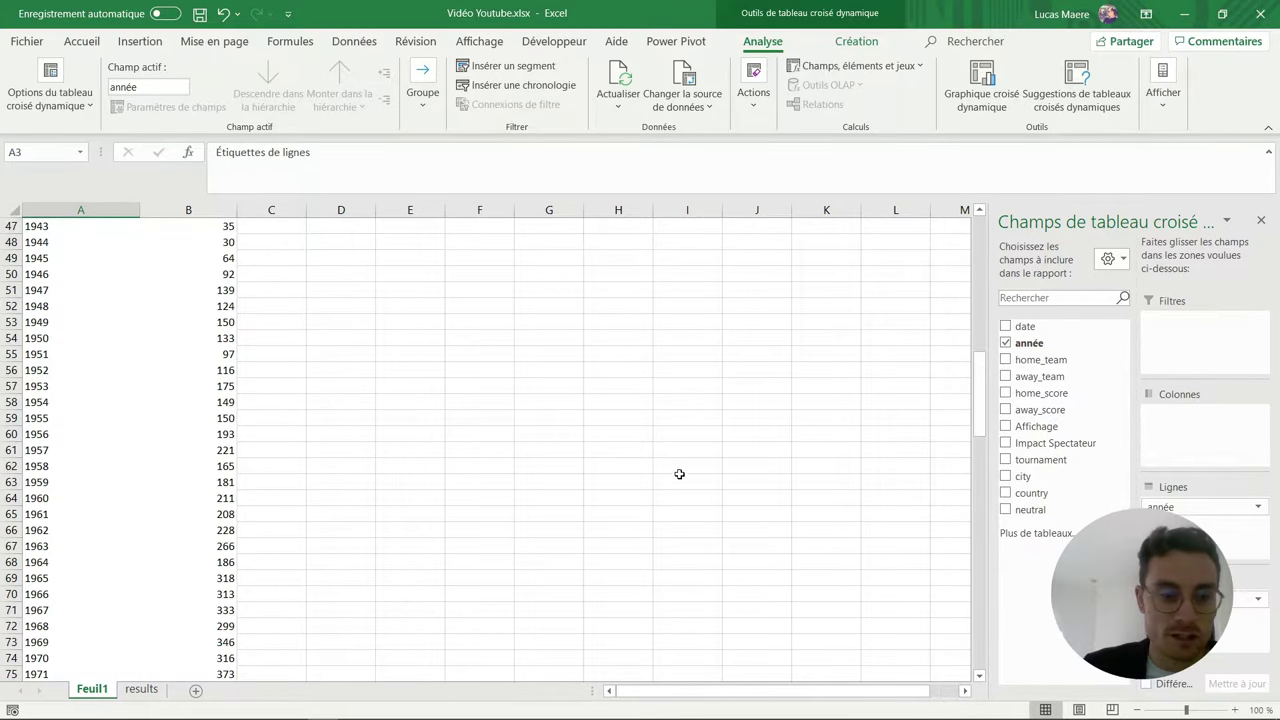
scroll(400, 460, "down", 5)
left_click(212, 462)
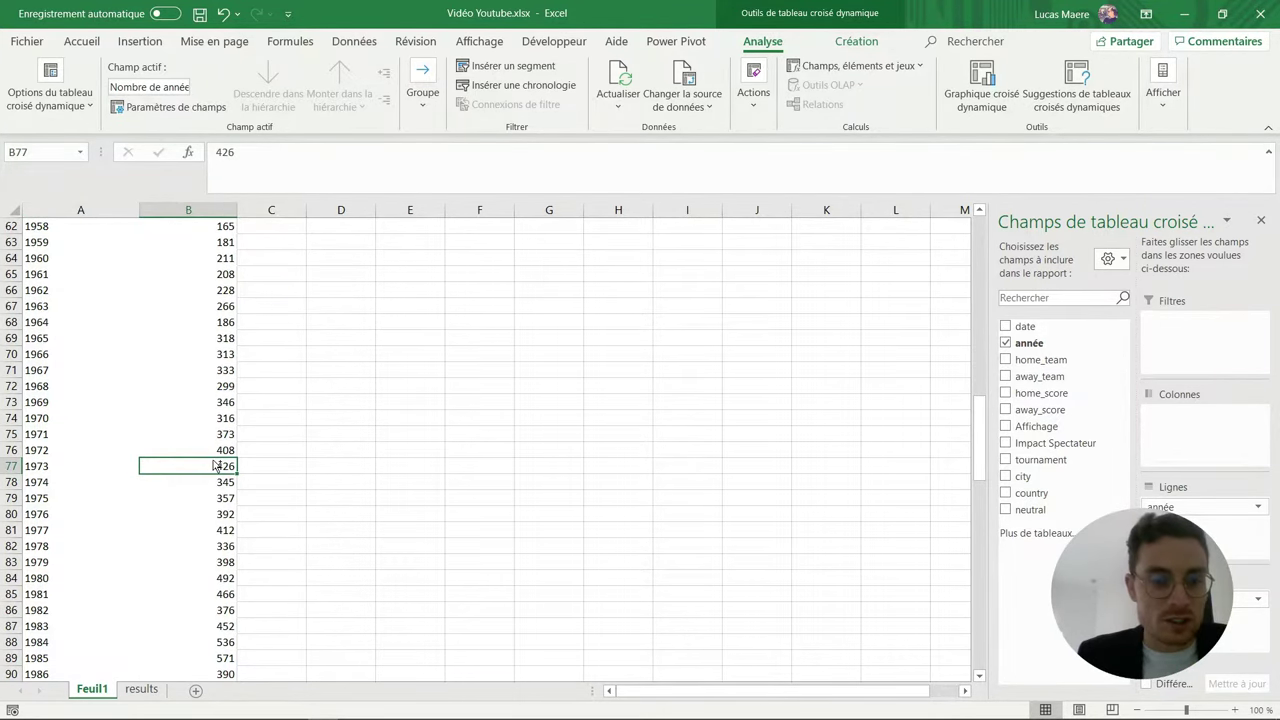
key("ctrl+shift+Down")
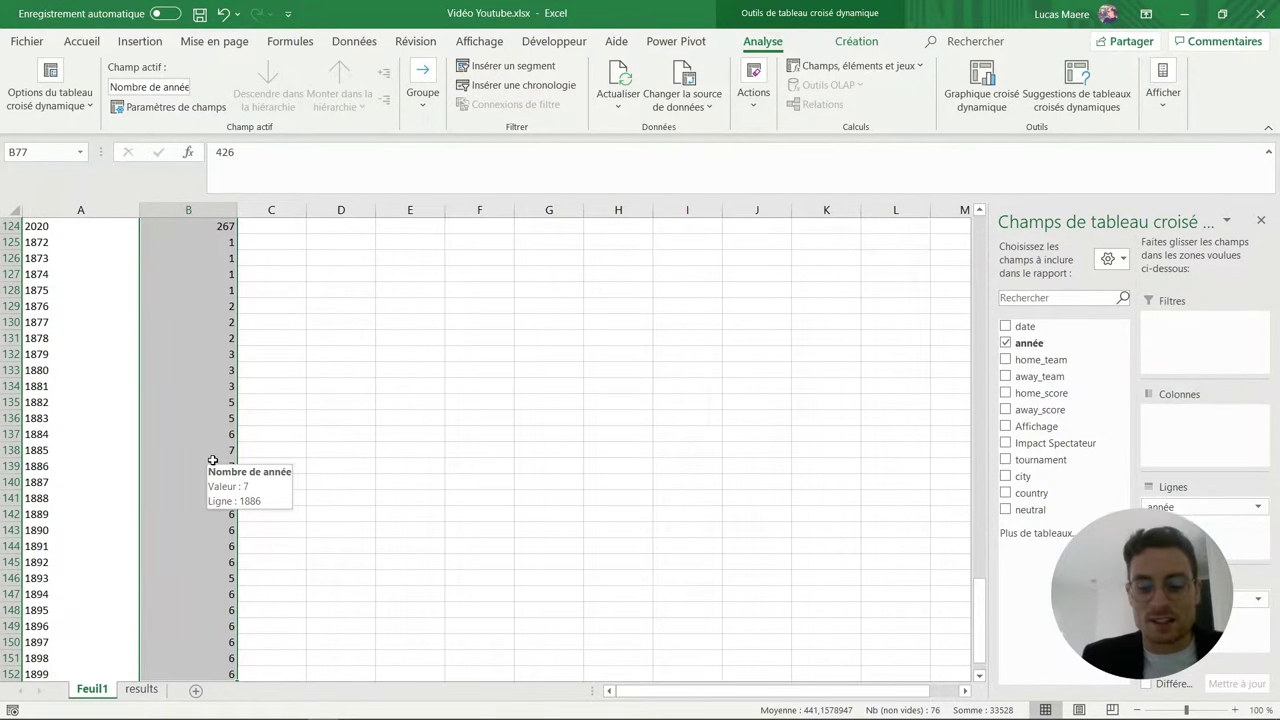
key("Up")
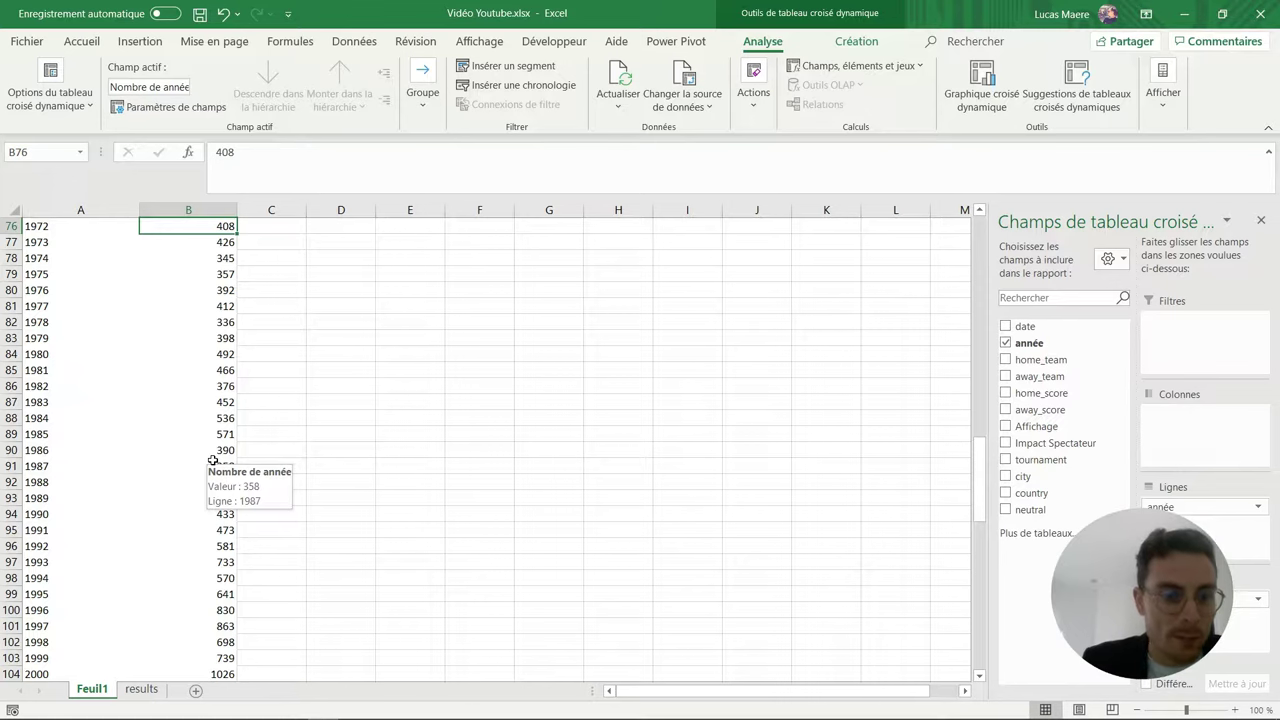
key("Down")
key("Down")
key("Down")
key("Down")
left_click(212, 460)
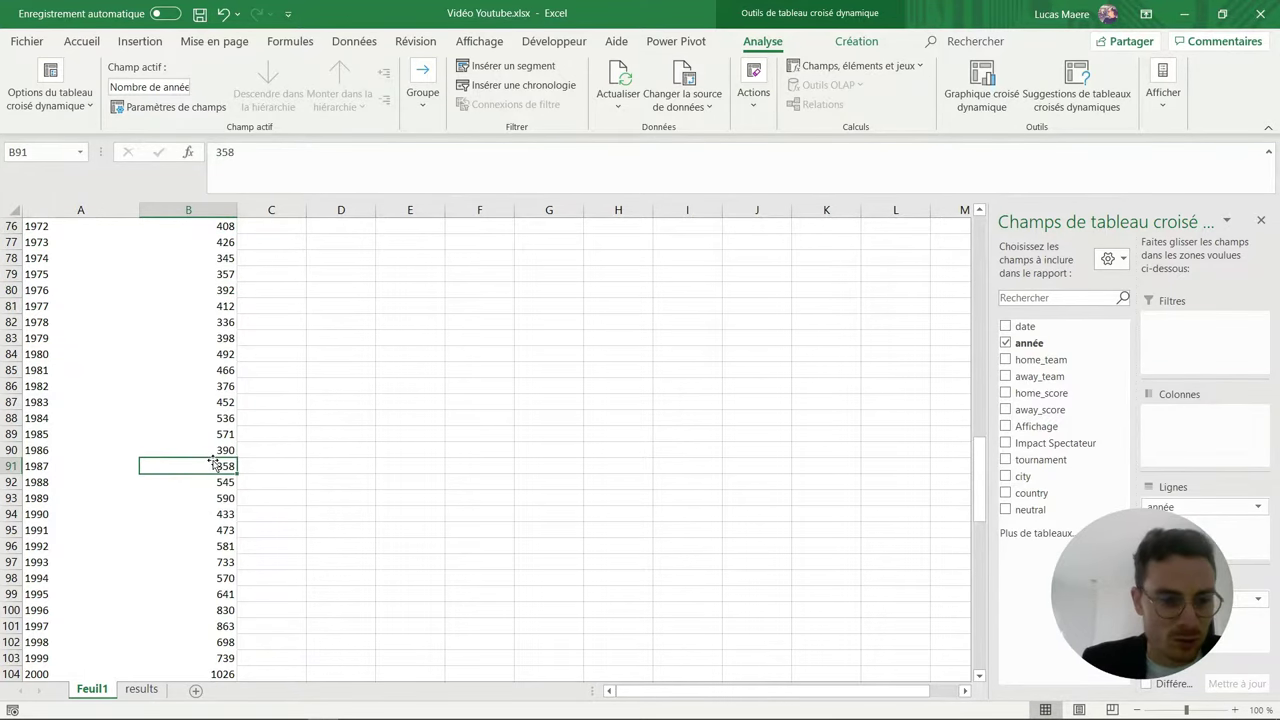
key("Down")
key("Down")
key("Down")
key("Down")
key("Down")
key("Down")
key("Down")
key("Down")
key("Down")
key("Down")
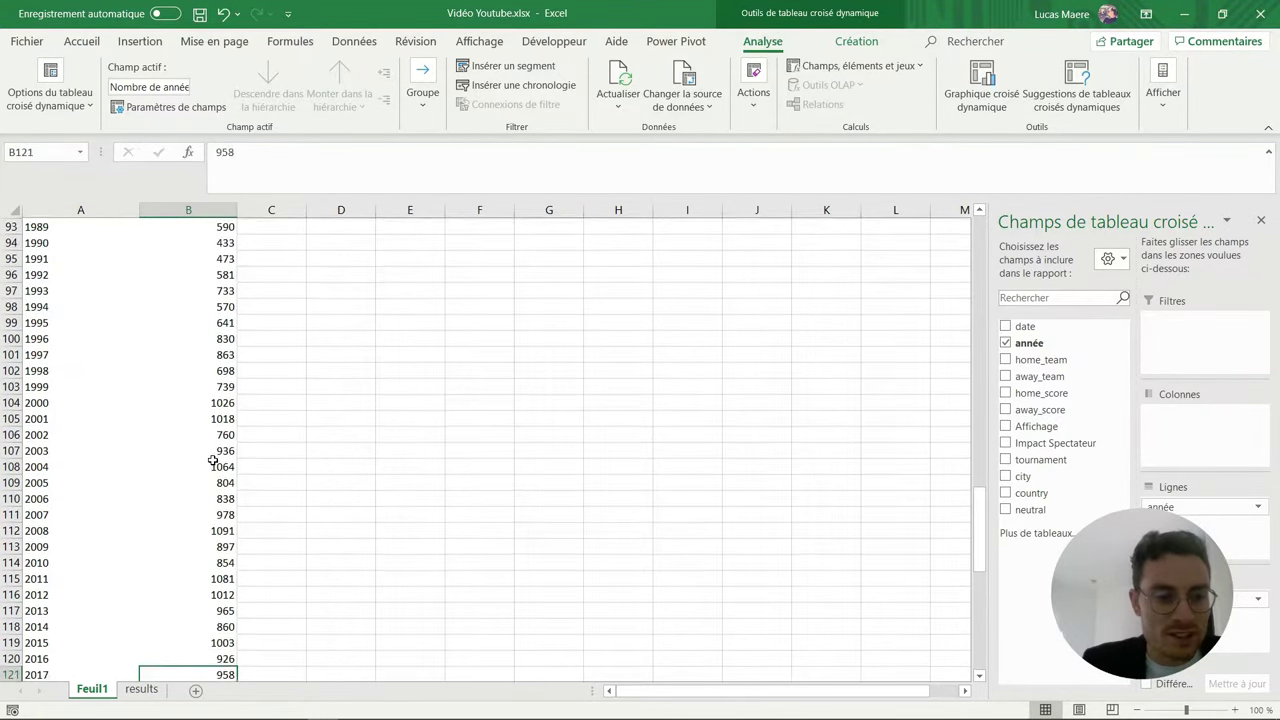
key("Down")
key("Down")
key("Down")
key("Down")
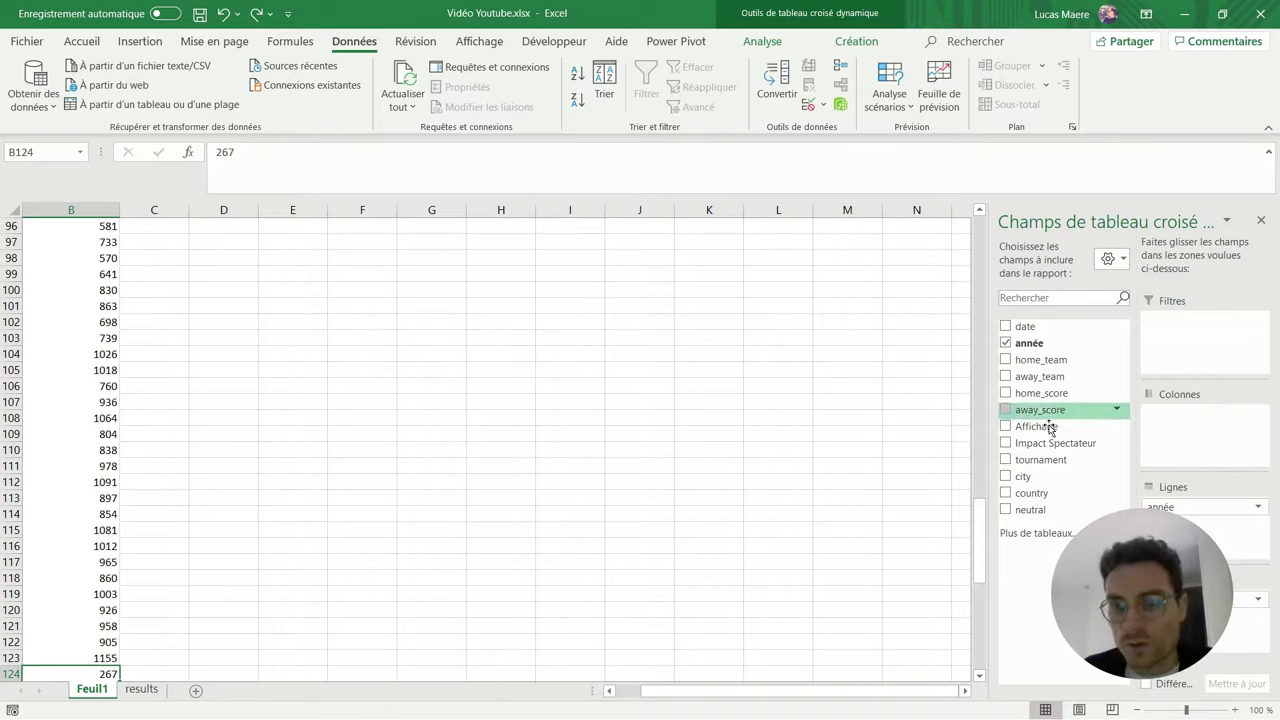
Step: Add Impact Spectateur as a report filter, excluding its blank outcome
left_click_drag(1033, 447, 1184, 331)
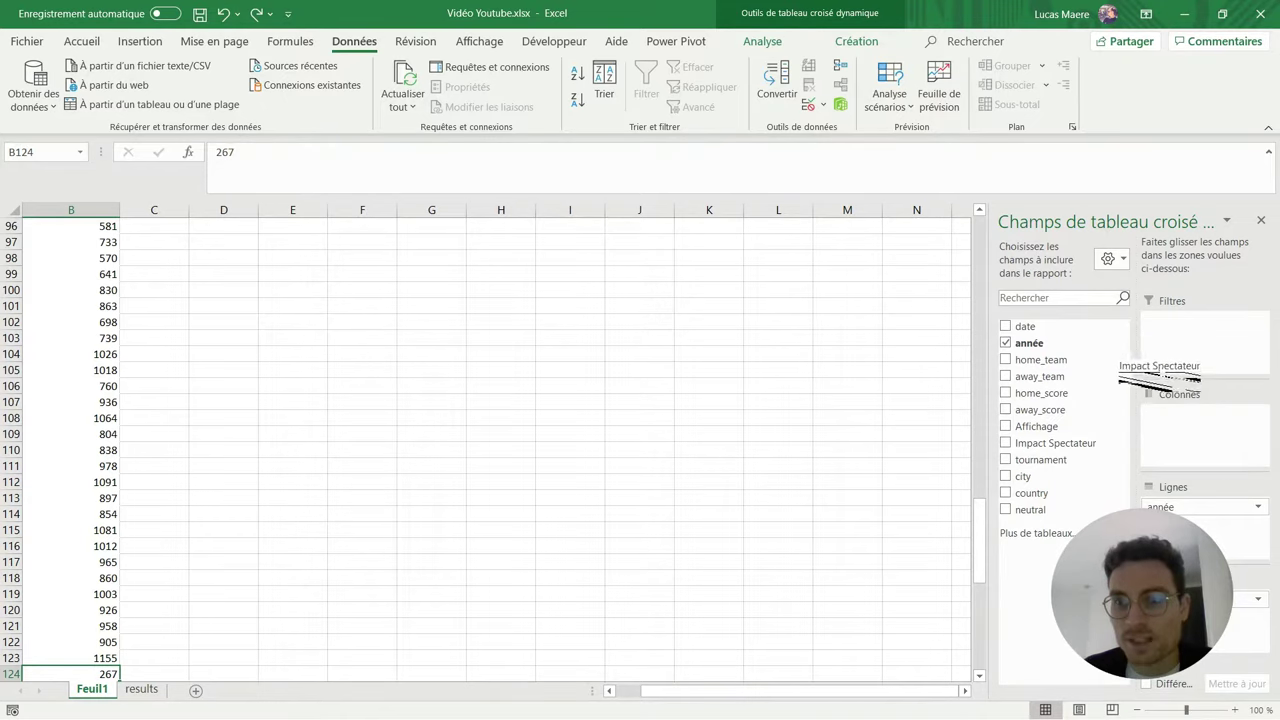
left_click(431, 354)
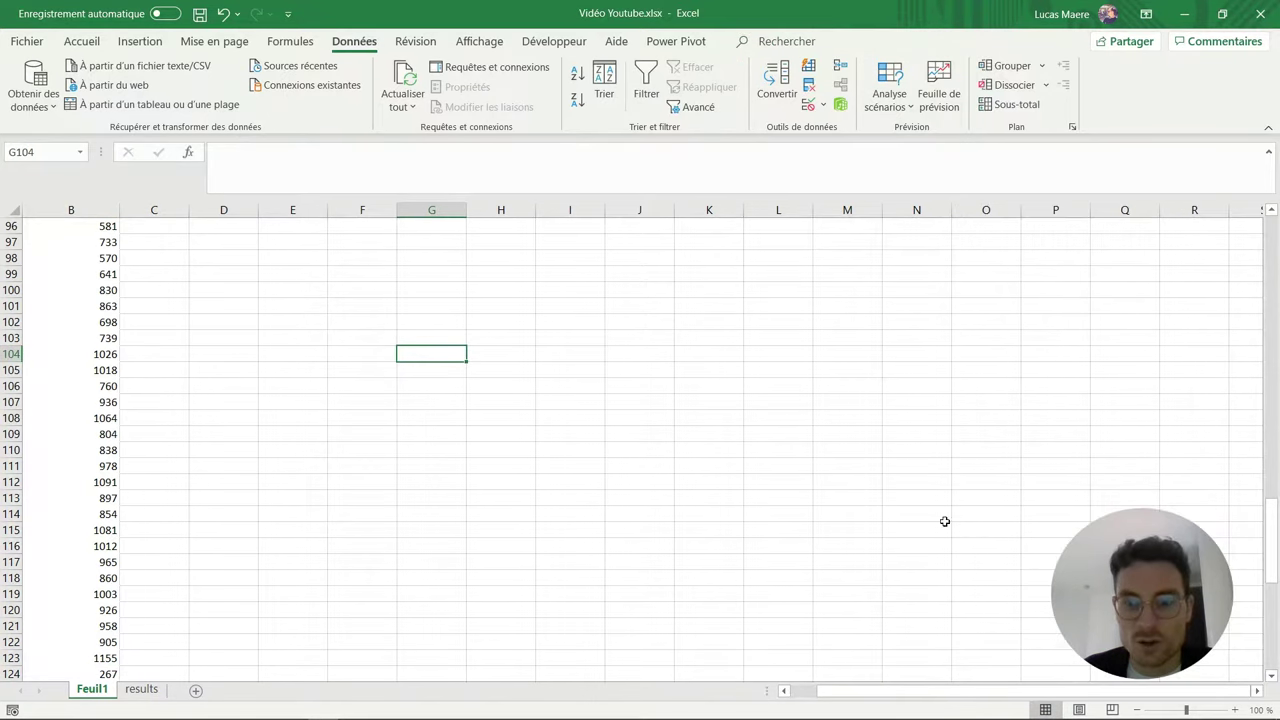
scroll(664, 437, "up", 5)
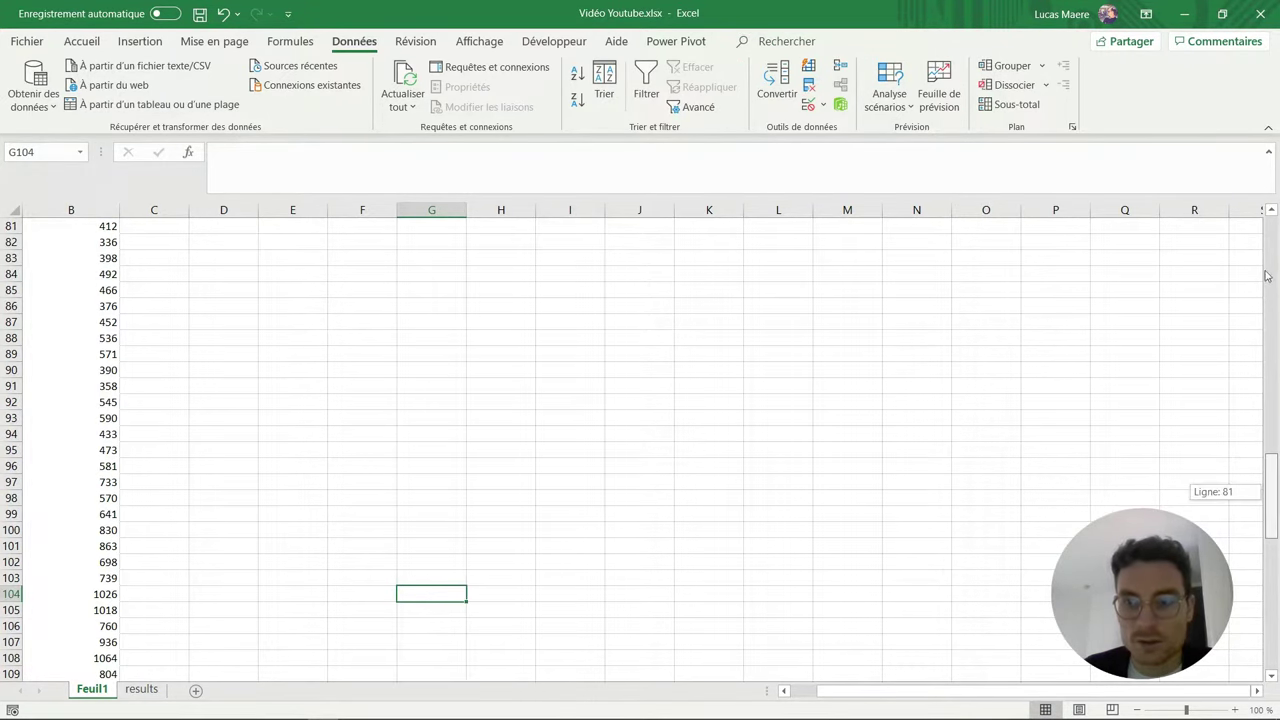
scroll(1270, 428, "up", 20)
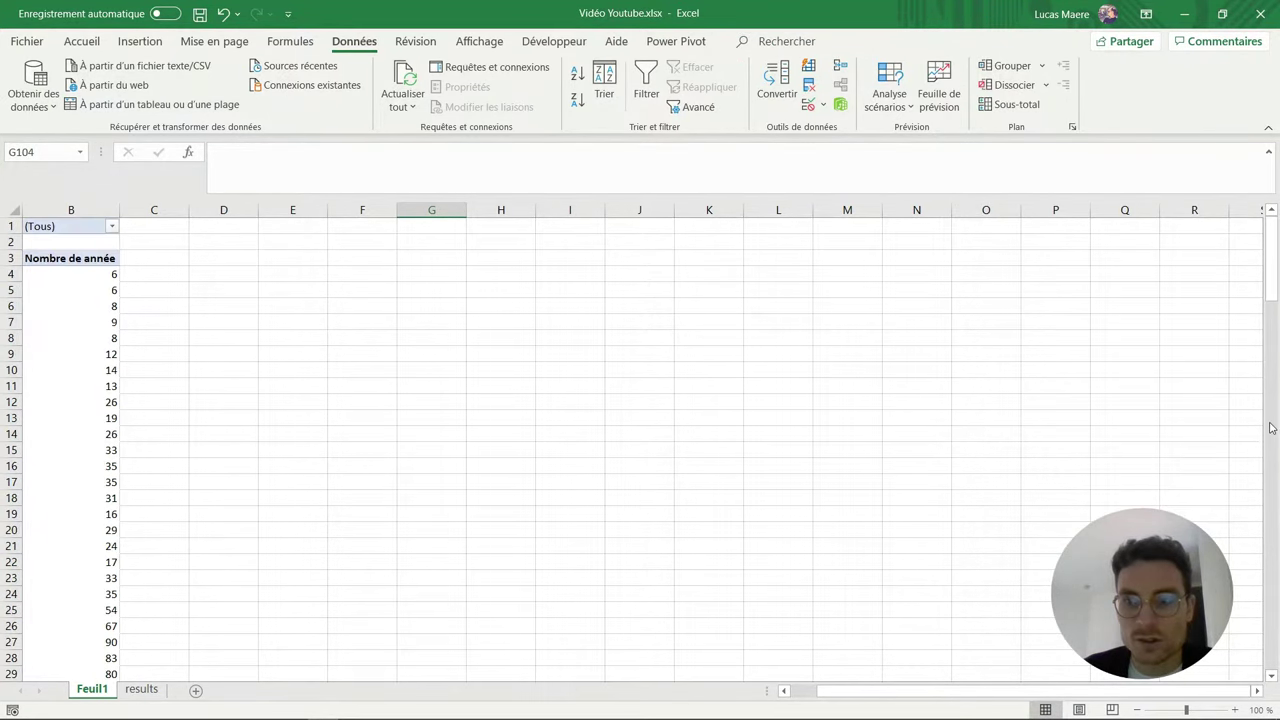
left_click(110, 228)
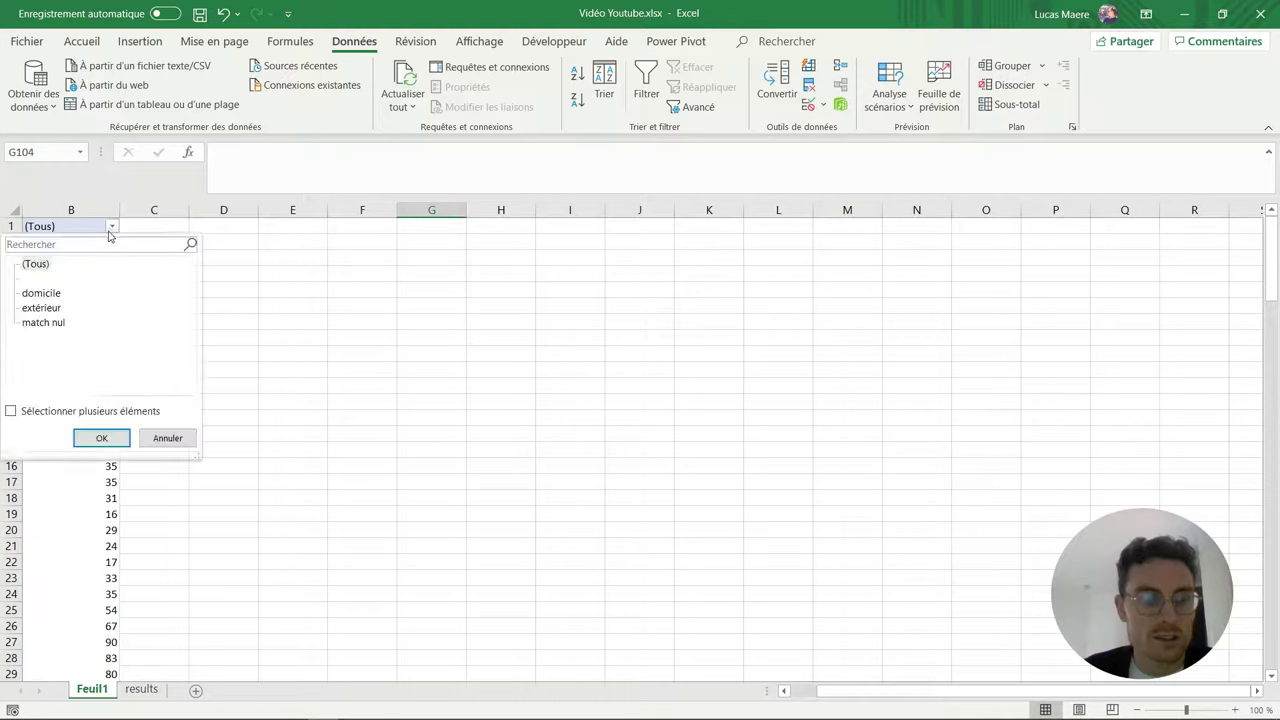
left_click(12, 411)
left_click(25, 277)
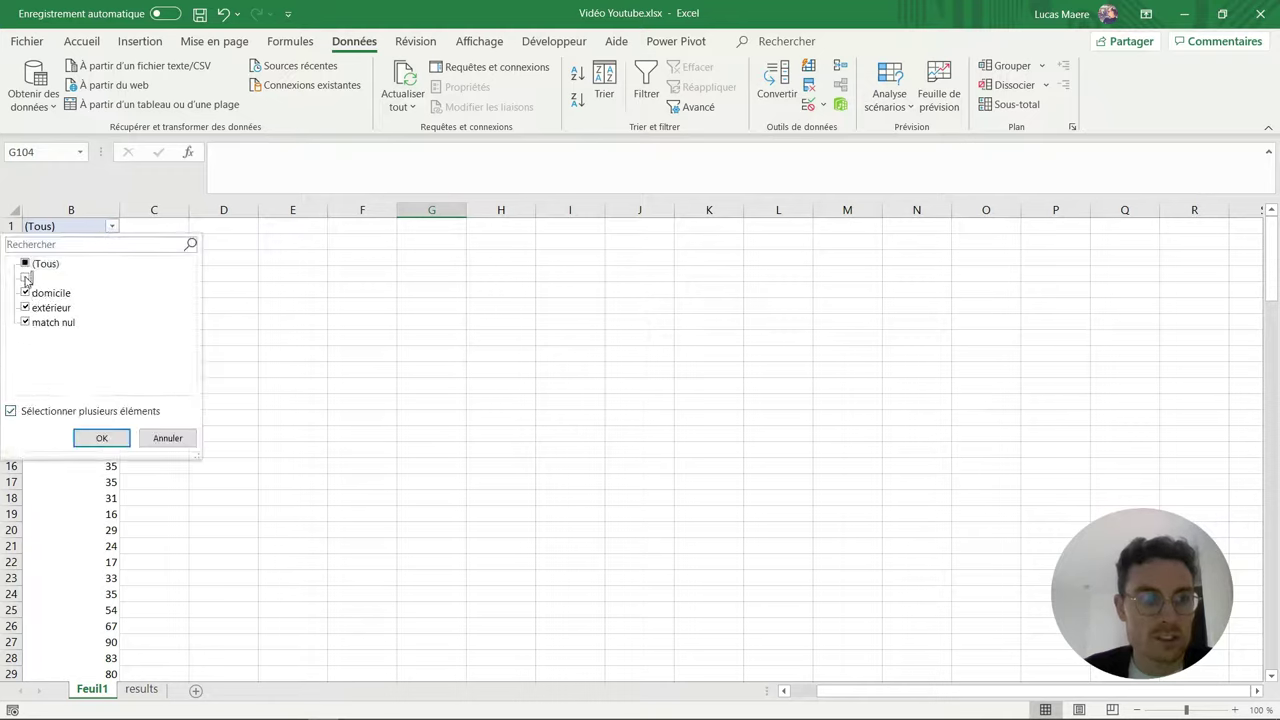
left_click(102, 438)
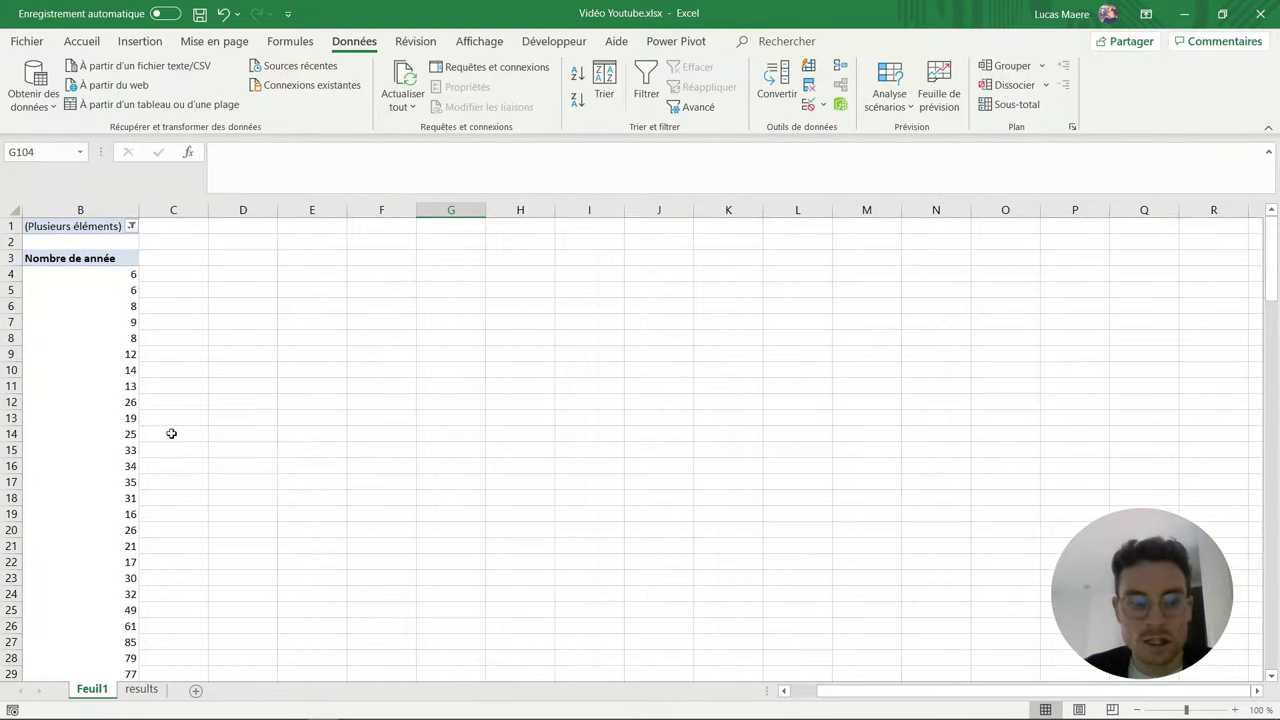
Step: Move Impact Spectateur into Columns to split counts into domicile, extérieur and match nul
left_click(94, 404)
mouse_move(1020, 447)
left_mouse_down()
mouse_move(1190, 418)
mouse_move(1156, 421)
left_mouse_up()
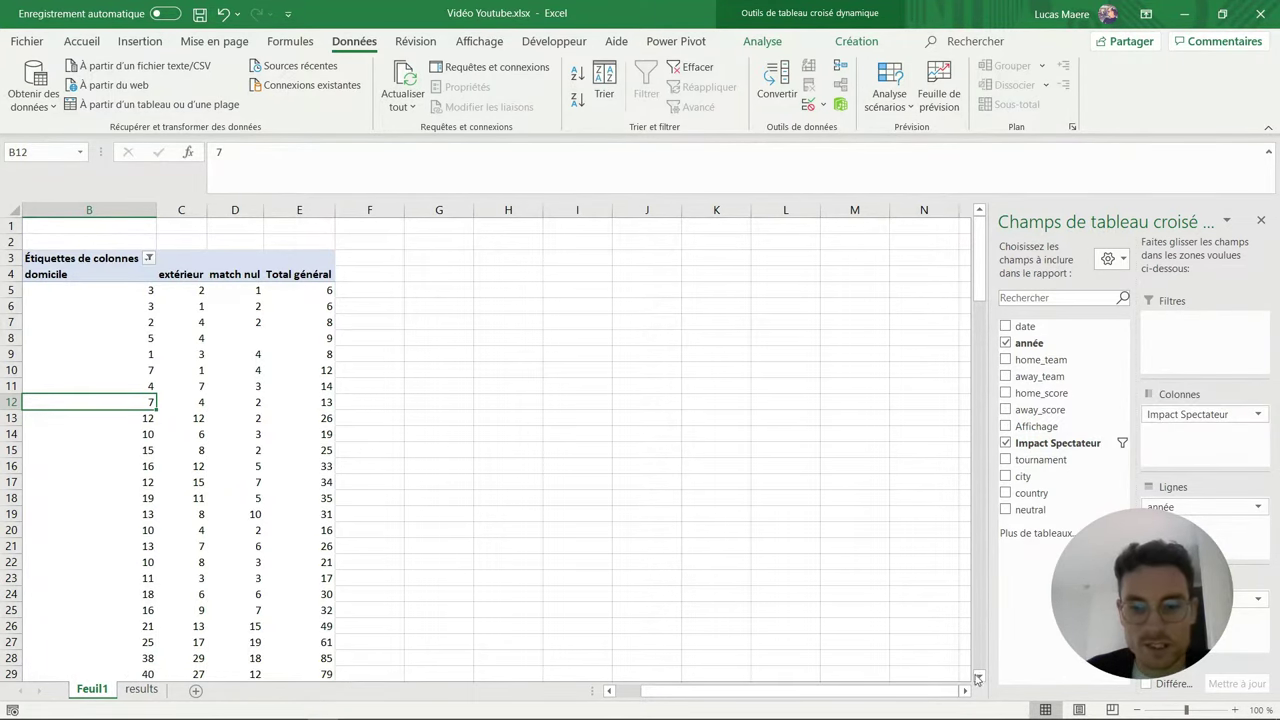
left_click_drag(875, 689, 848, 688)
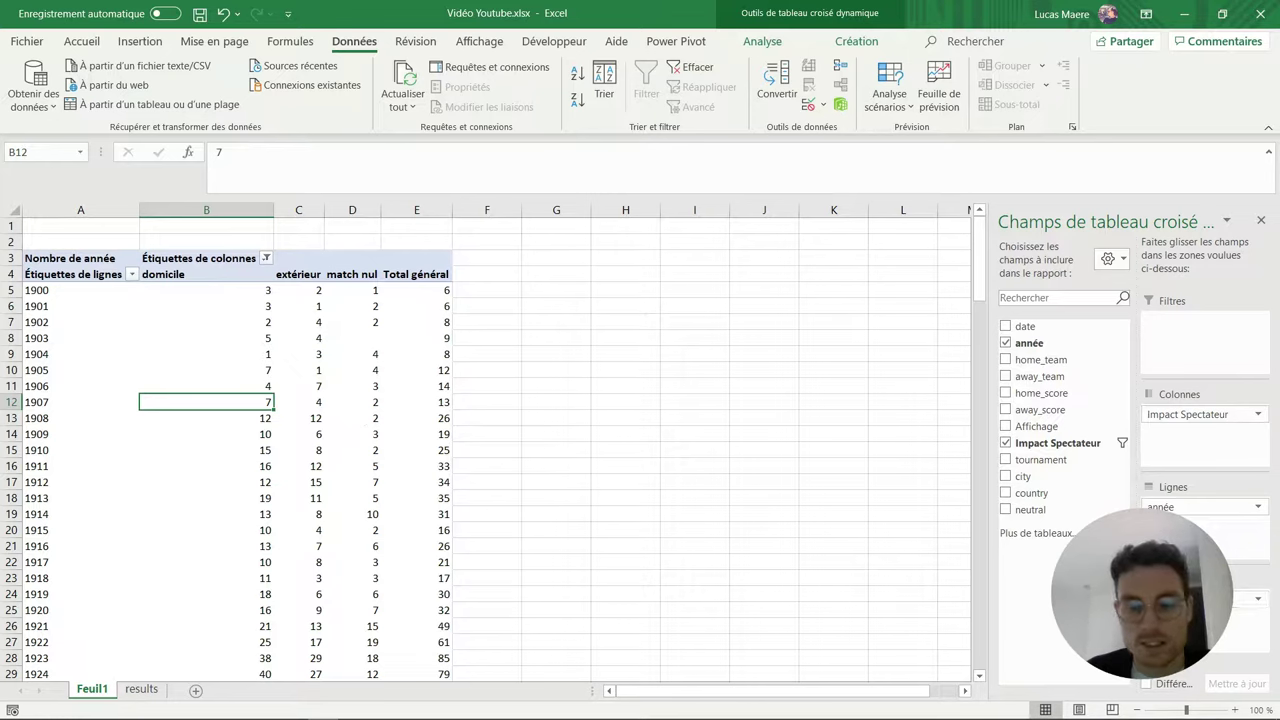
Step: Set the count field to show values as % of Row Total
left_click(1259, 601)
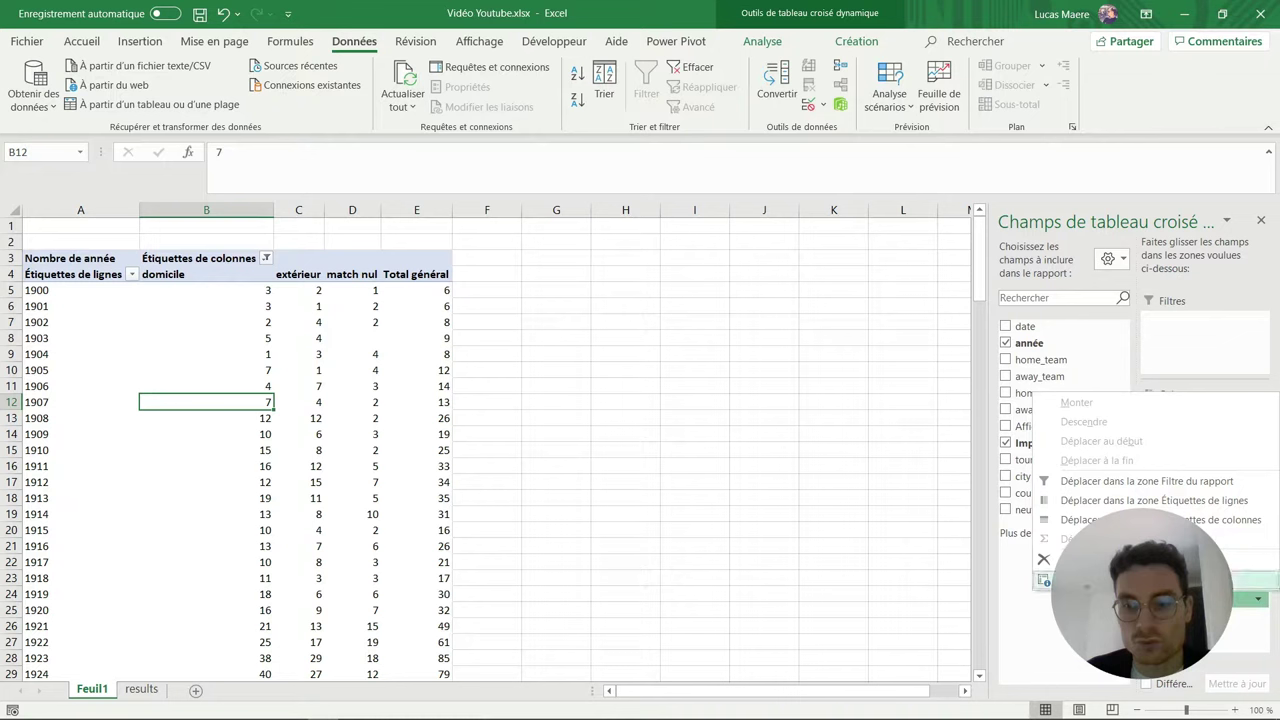
left_click(1100, 580)
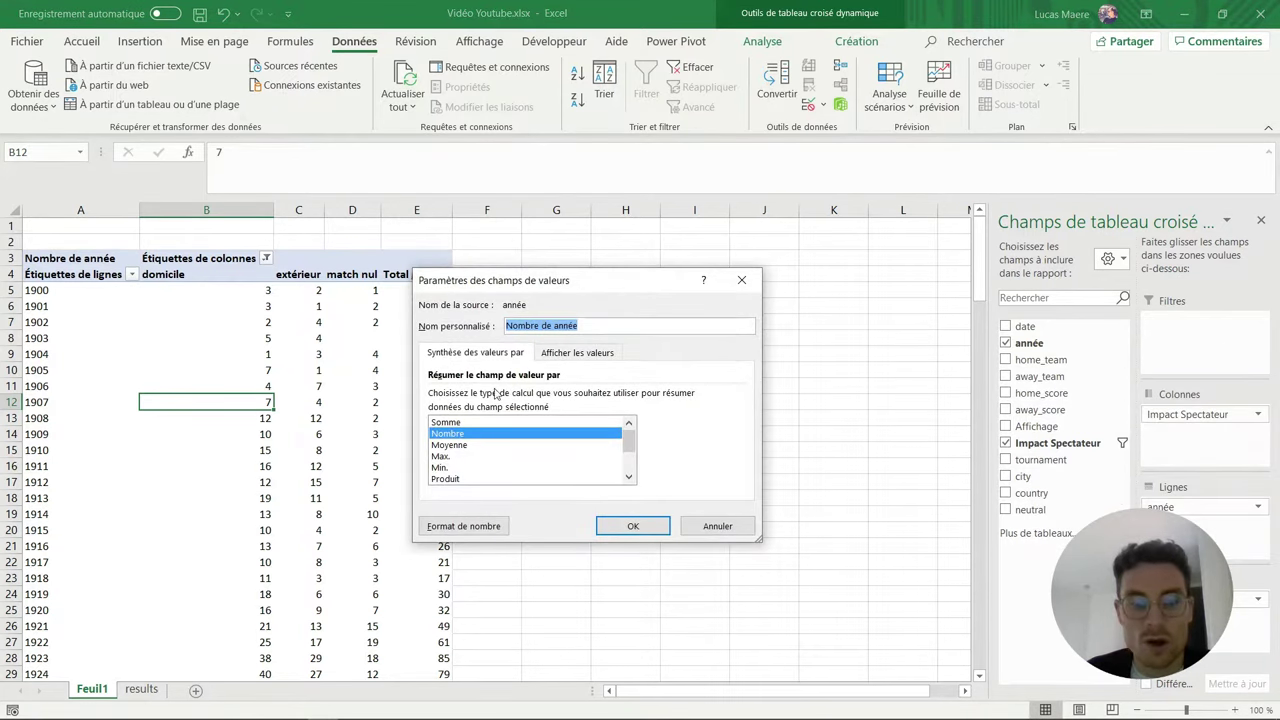
left_click(567, 354)
left_click(557, 396)
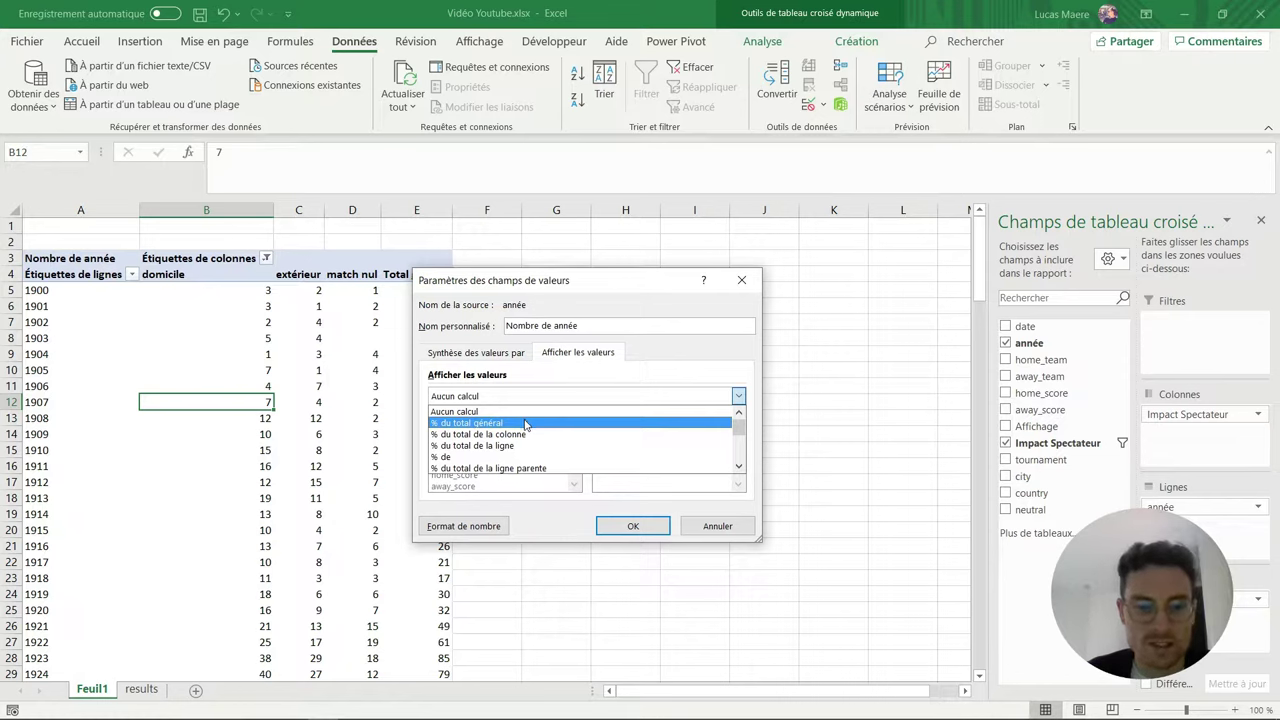
left_click(510, 445)
left_click(652, 526)
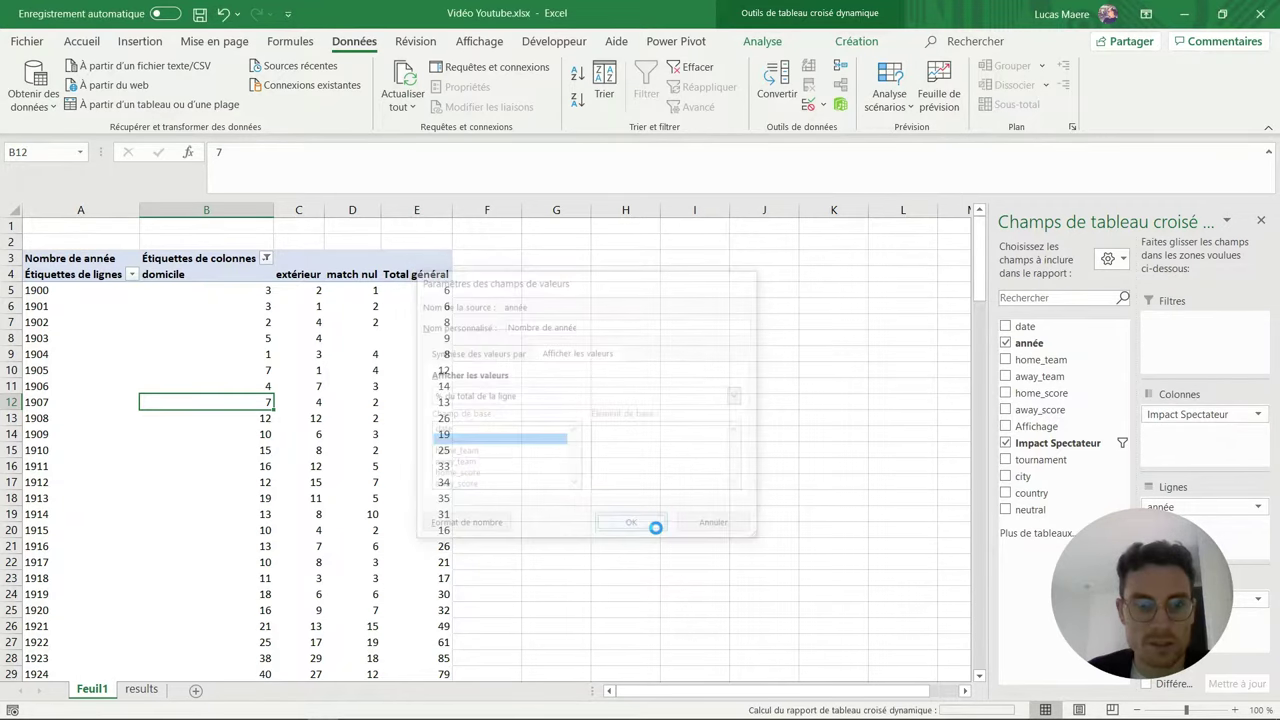
left_click(258, 289)
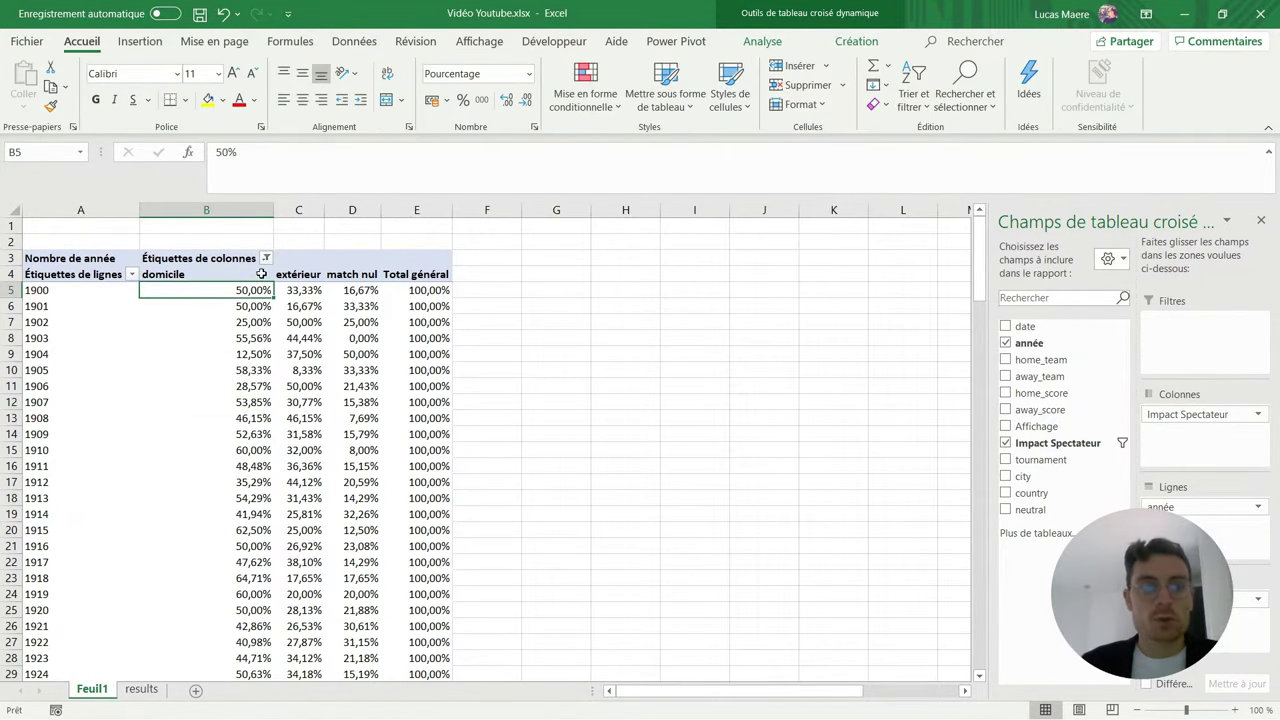
Step: Reduce the pivot percentages to whole numbers with no decimal places
key("ctrl+shift+End")
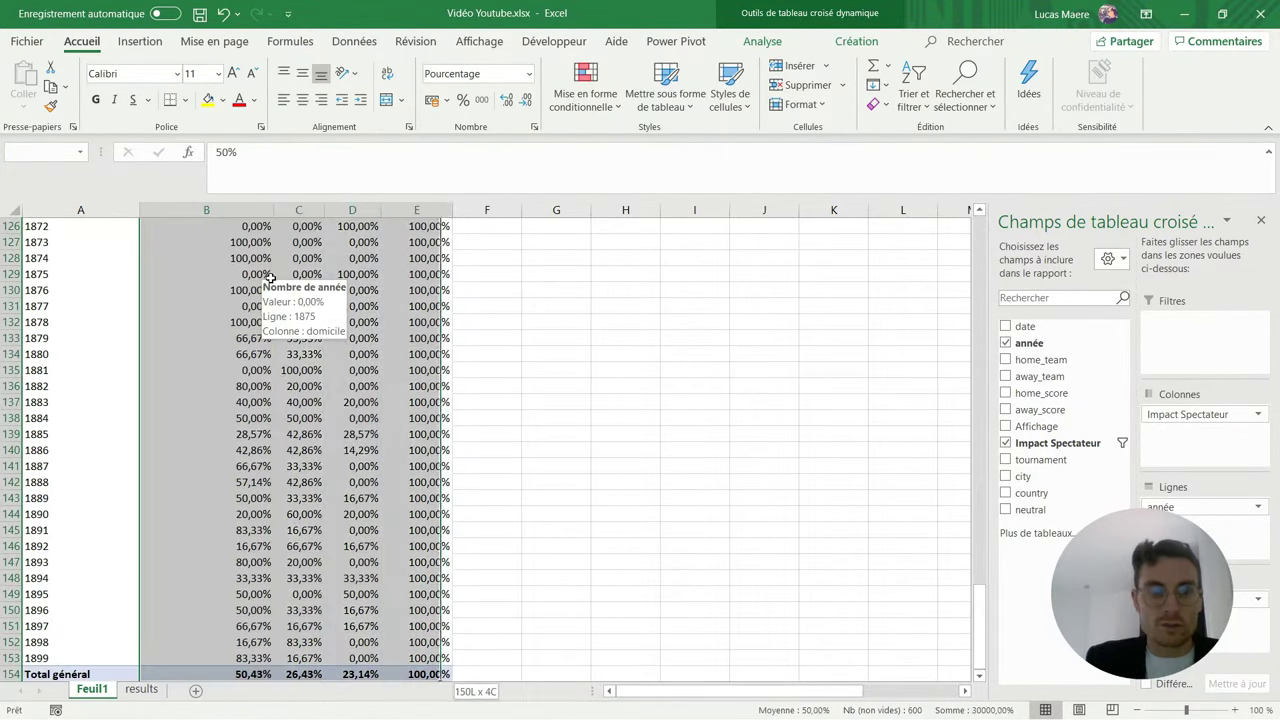
left_click(527, 101)
left_click(527, 101)
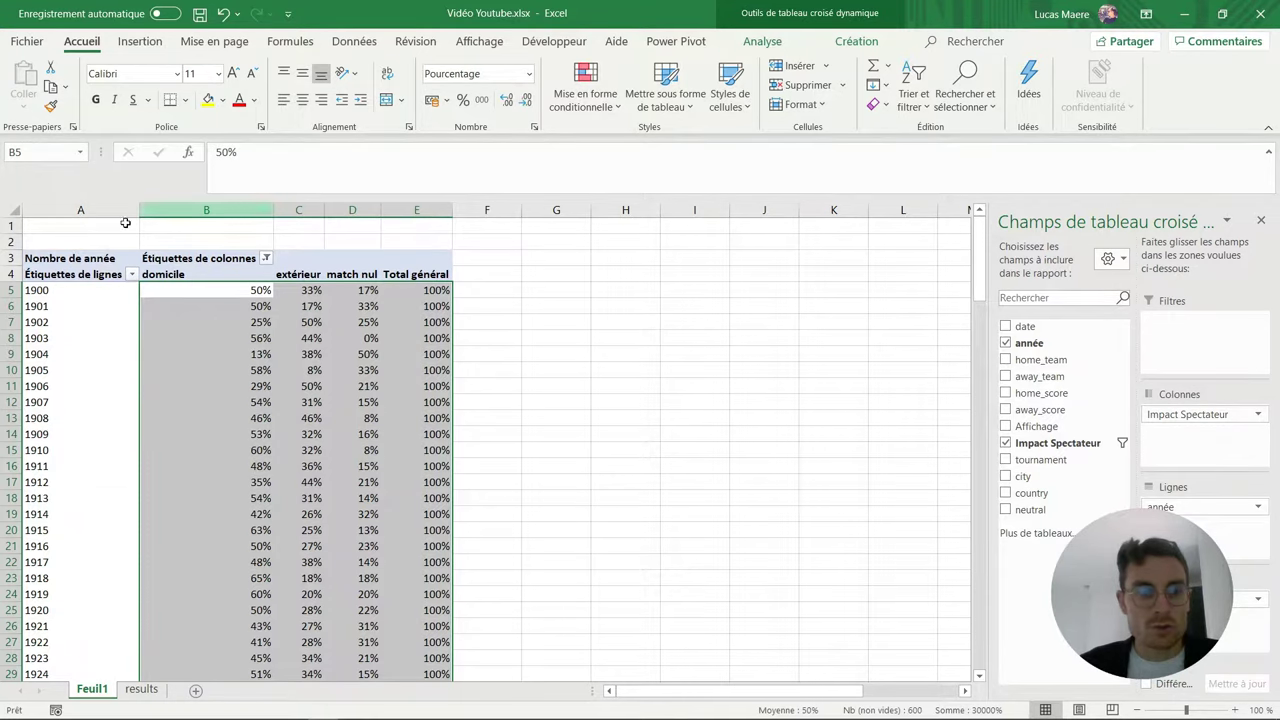
Step: Copy the entire pivot, paste it at G4, and begin making it a table
left_click(80, 274)
key("ctrl+shift+End")
right_click(410, 568)
left_click(450, 585)
scroll(700, 371, "up", 20)
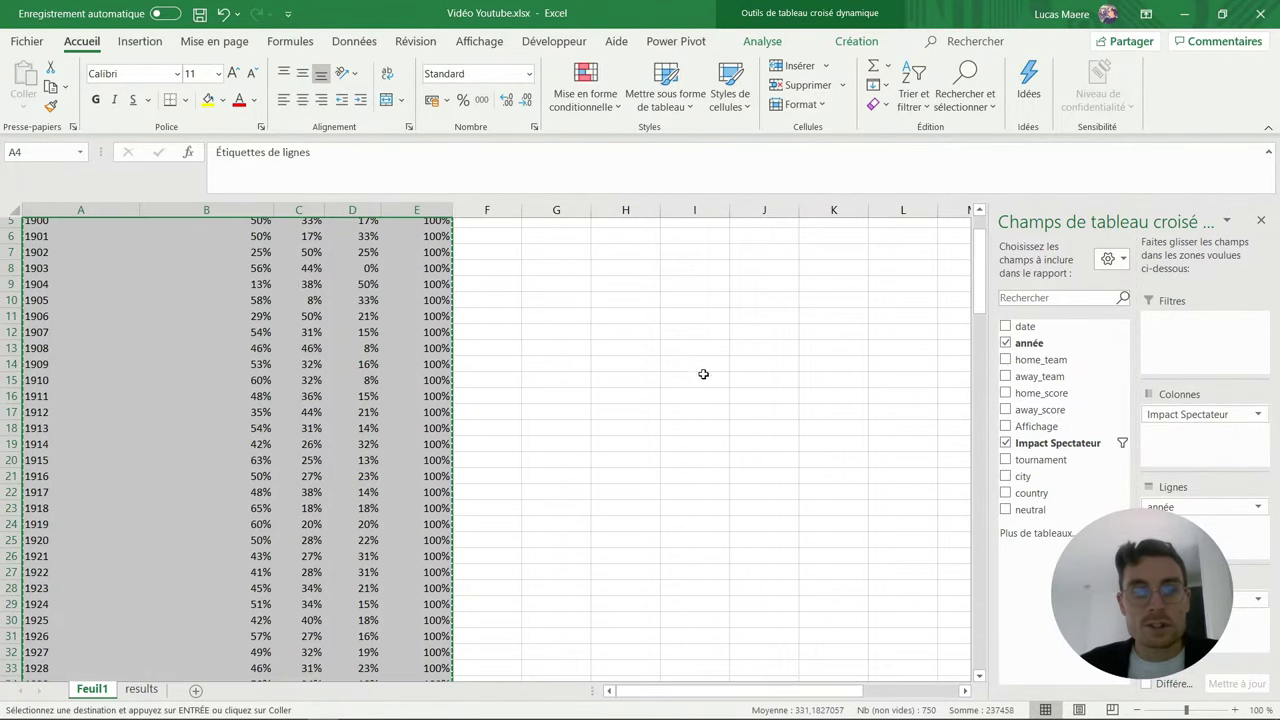
scroll(671, 329, "up", 20)
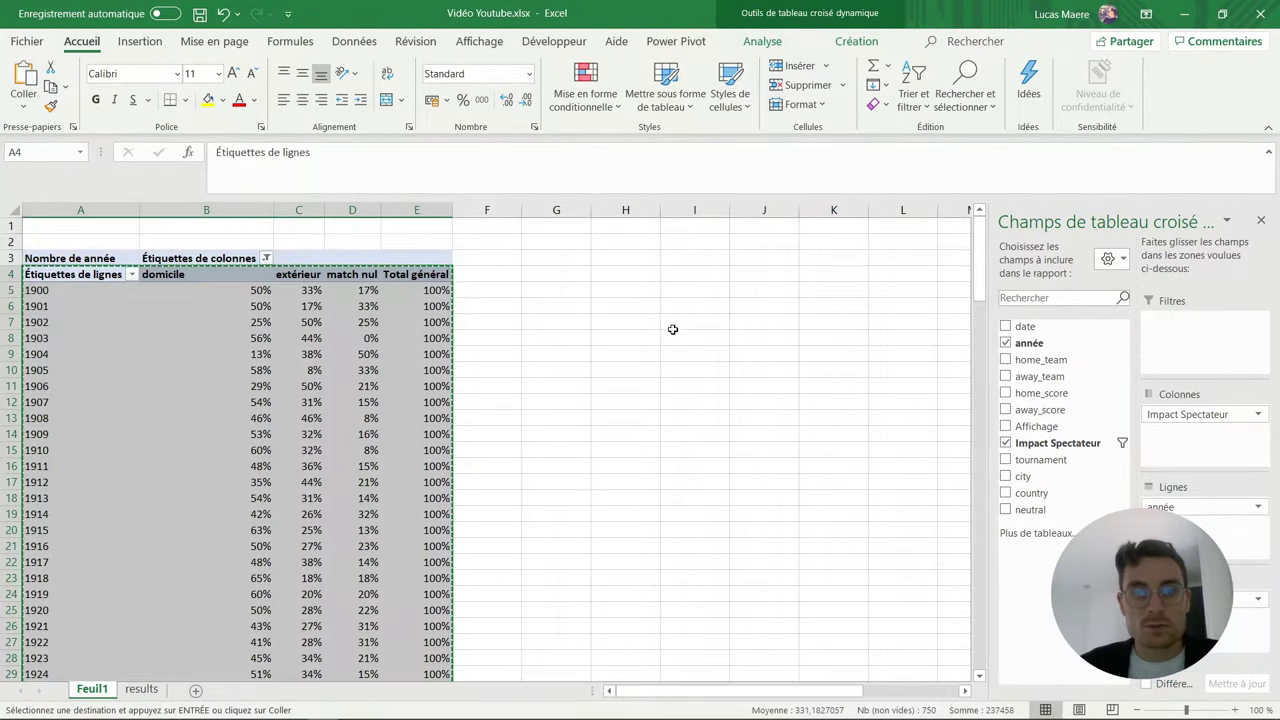
left_click(573, 274)
right_click(573, 274)
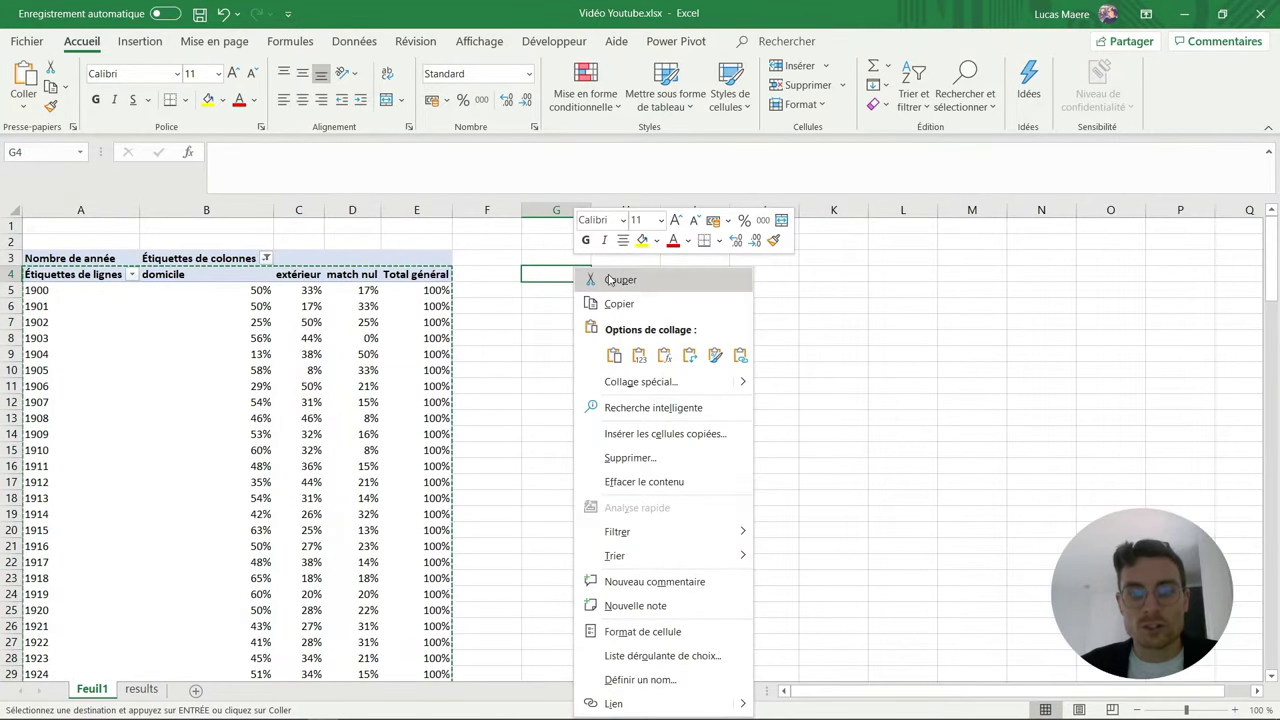
left_click(621, 354)
scroll(623, 354, "down", 1)
key("ctrl+t")
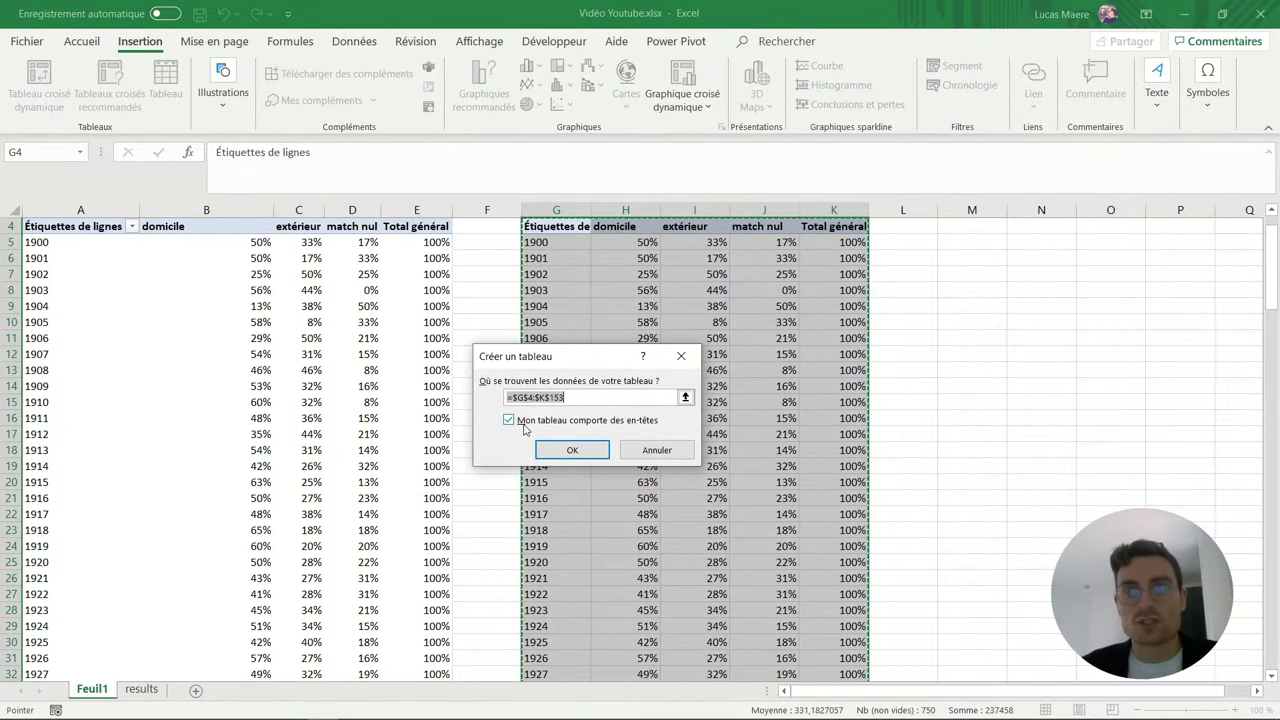
Step: Create the G4:K153 table and sort it by domicile ascending, then extérieur descending
left_click(575, 450)
right_click(591, 219)
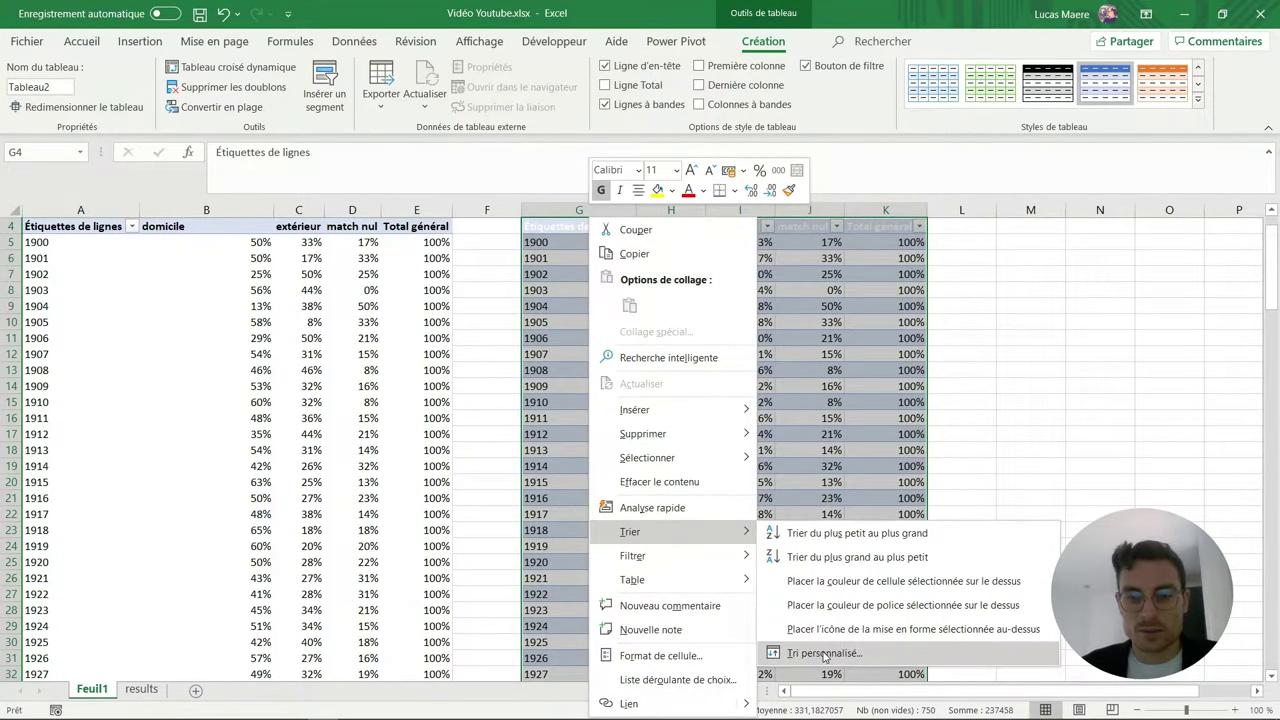
left_click(810, 653)
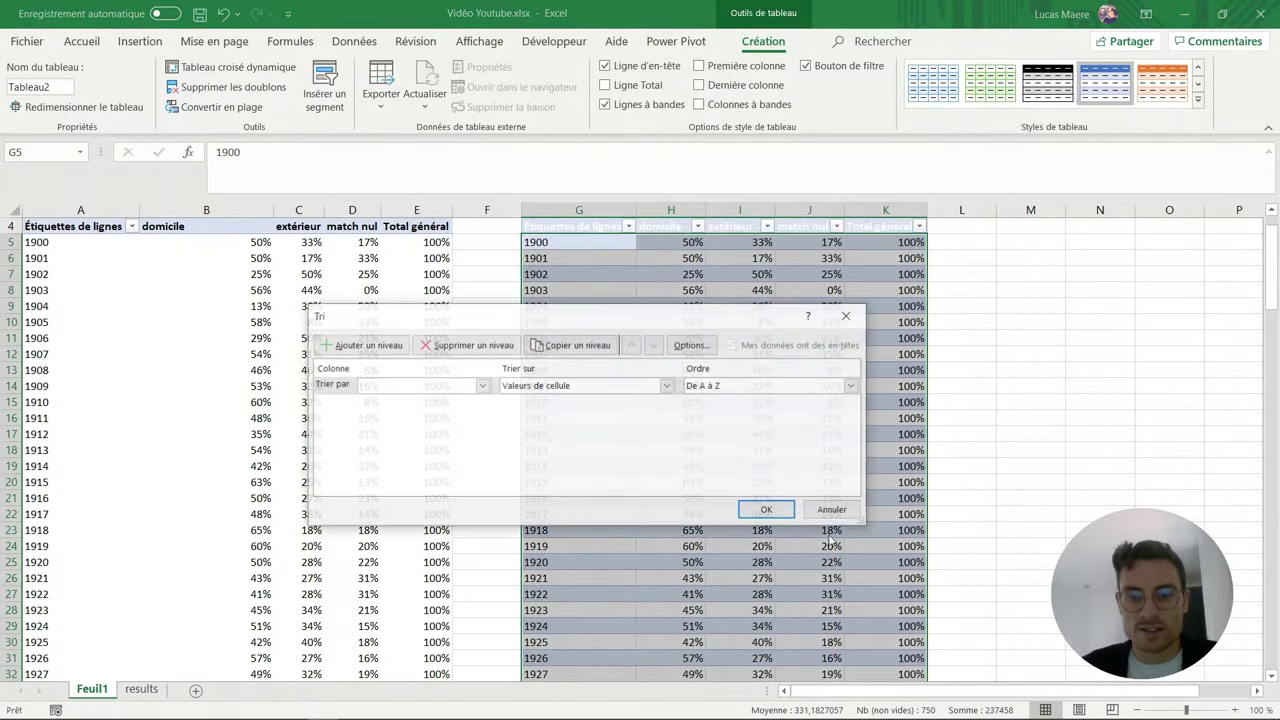
left_click(447, 388)
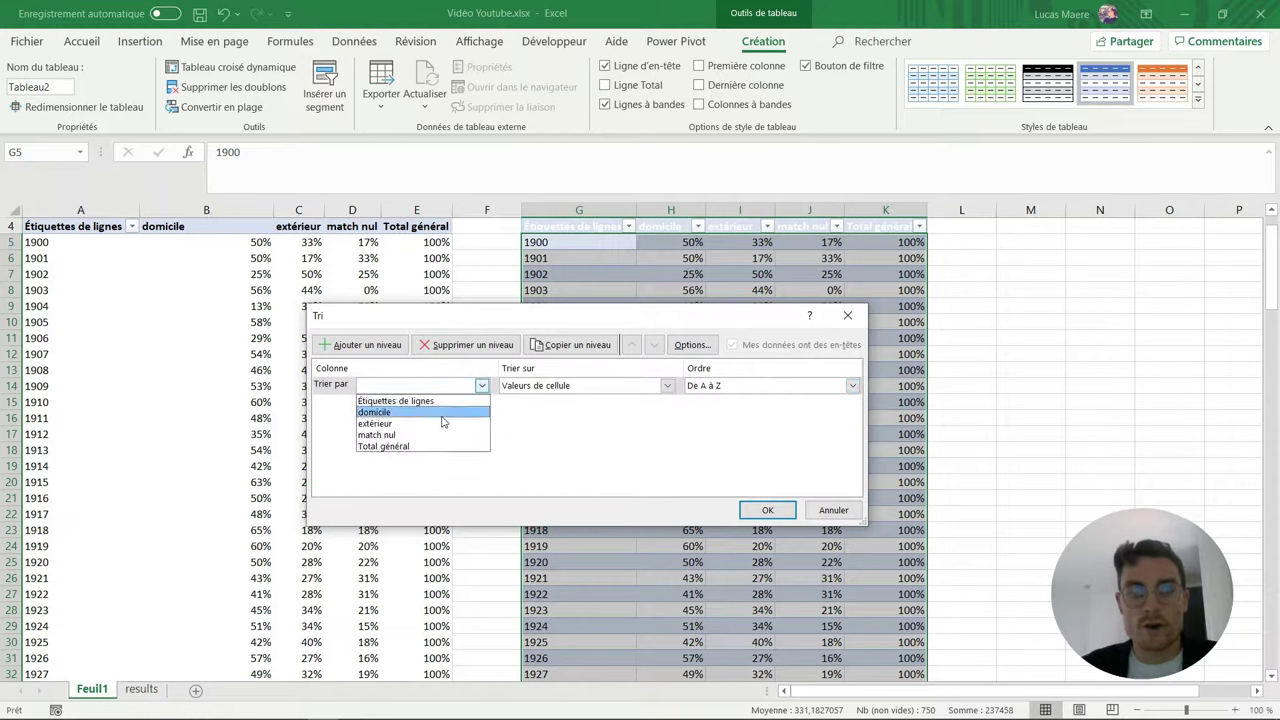
left_click(443, 416)
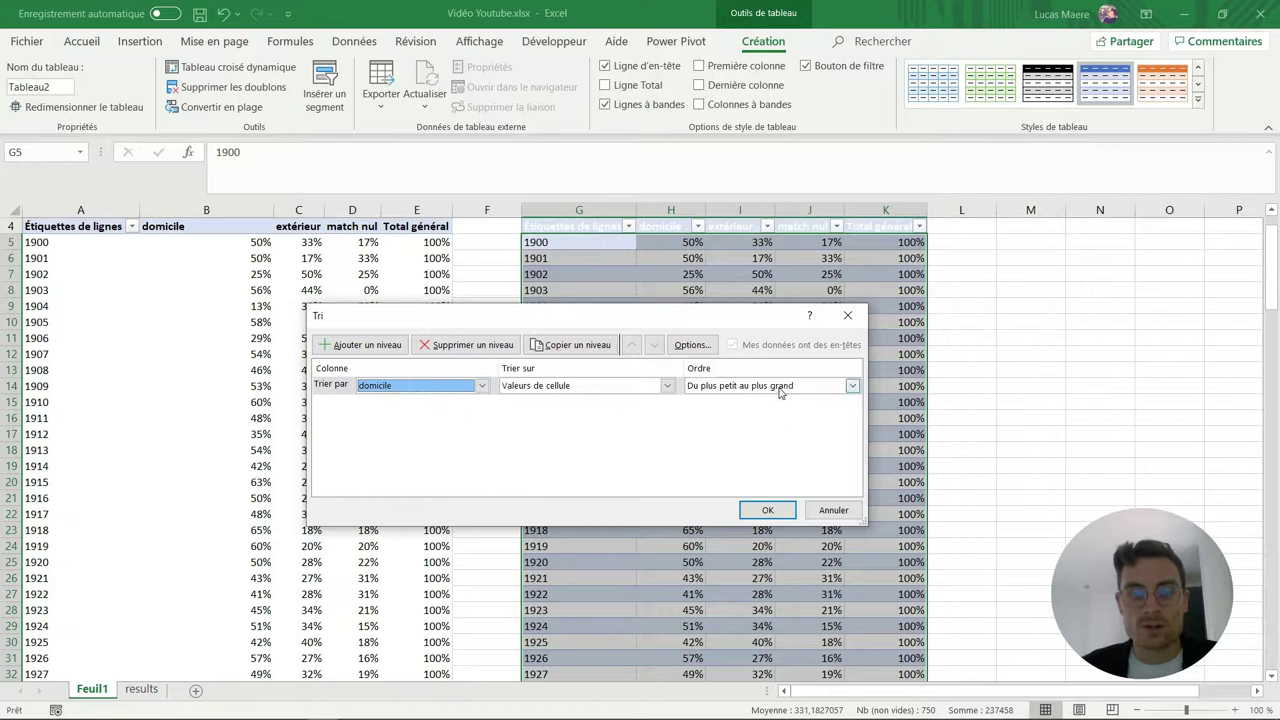
left_click(386, 346)
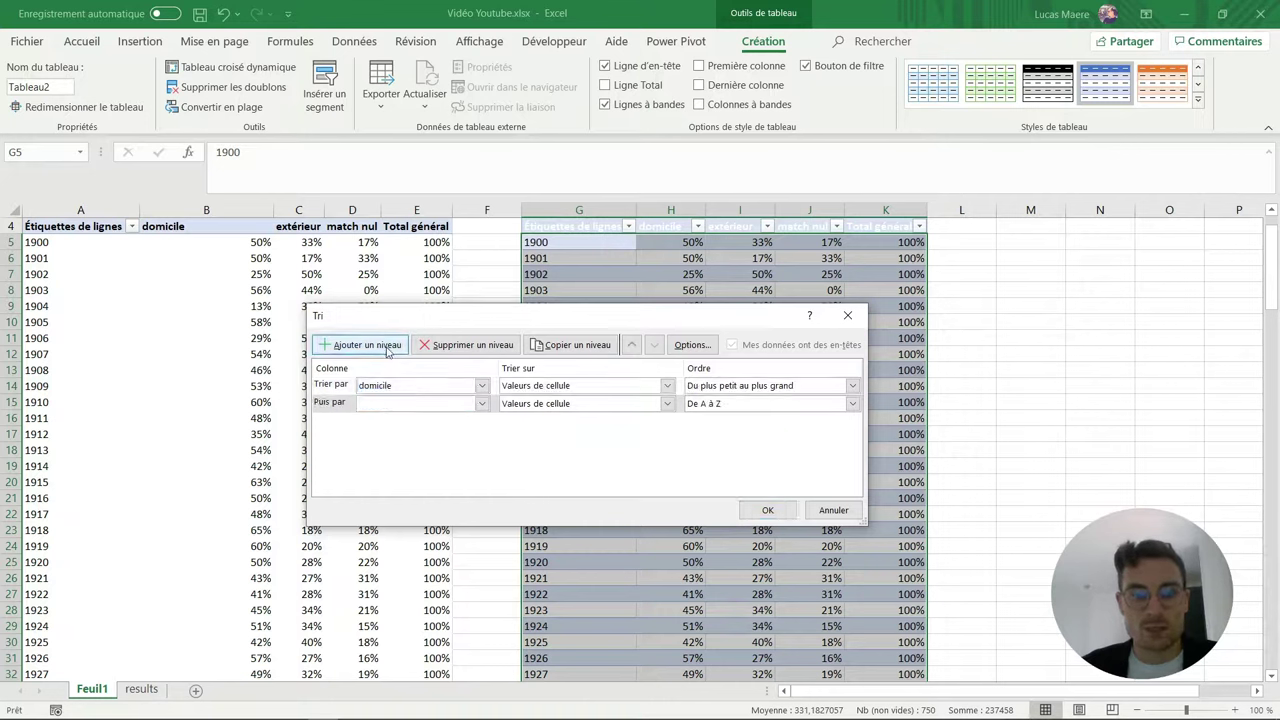
left_click(481, 404)
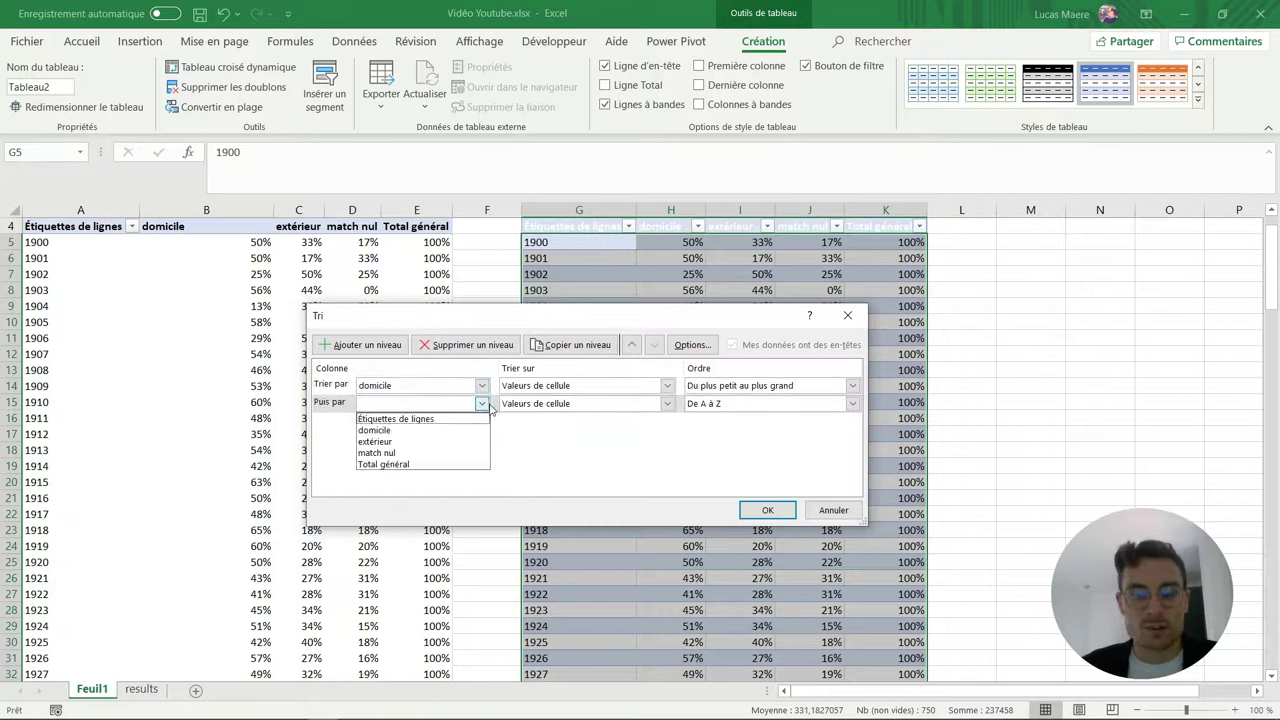
left_click(449, 443)
left_click(852, 403)
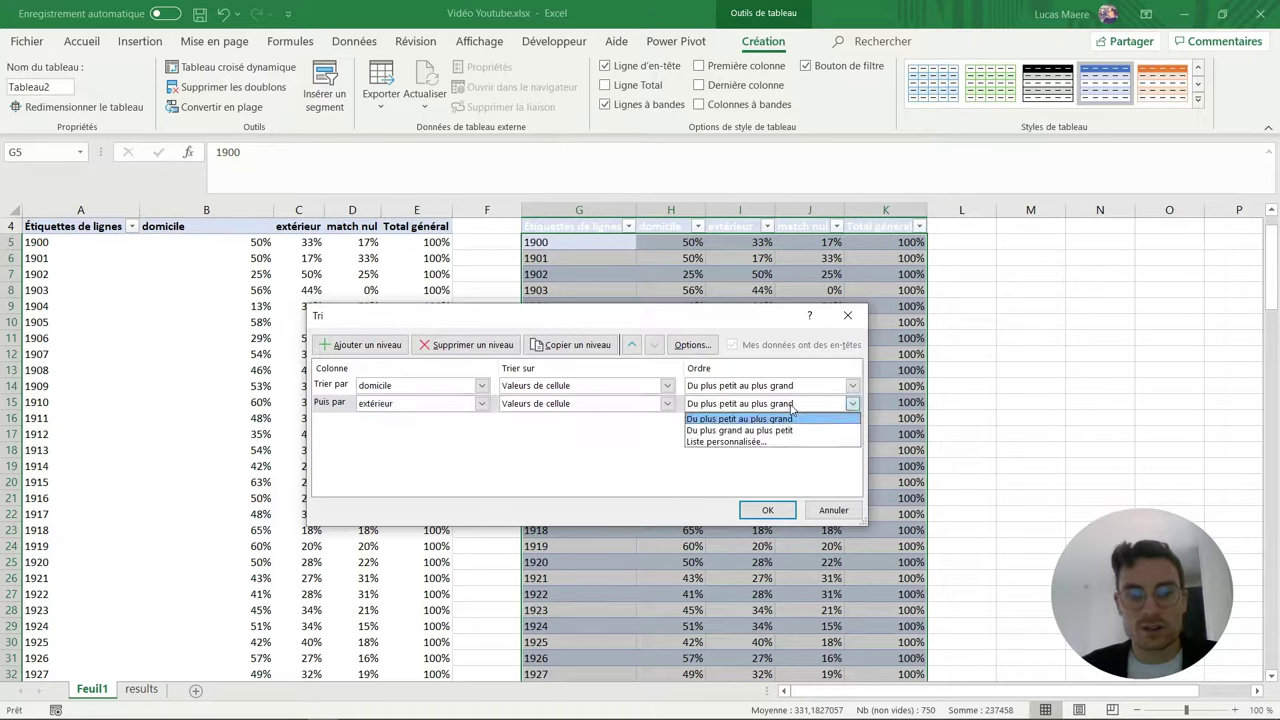
left_click(772, 431)
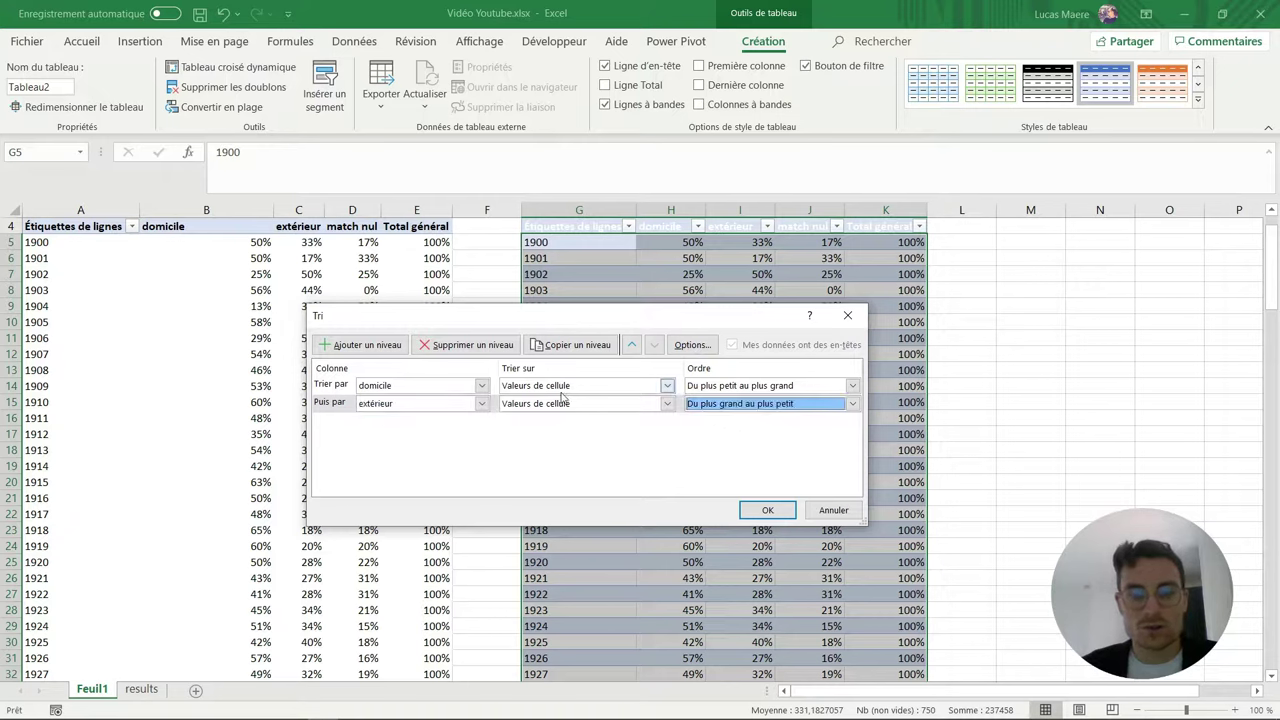
left_click(769, 511)
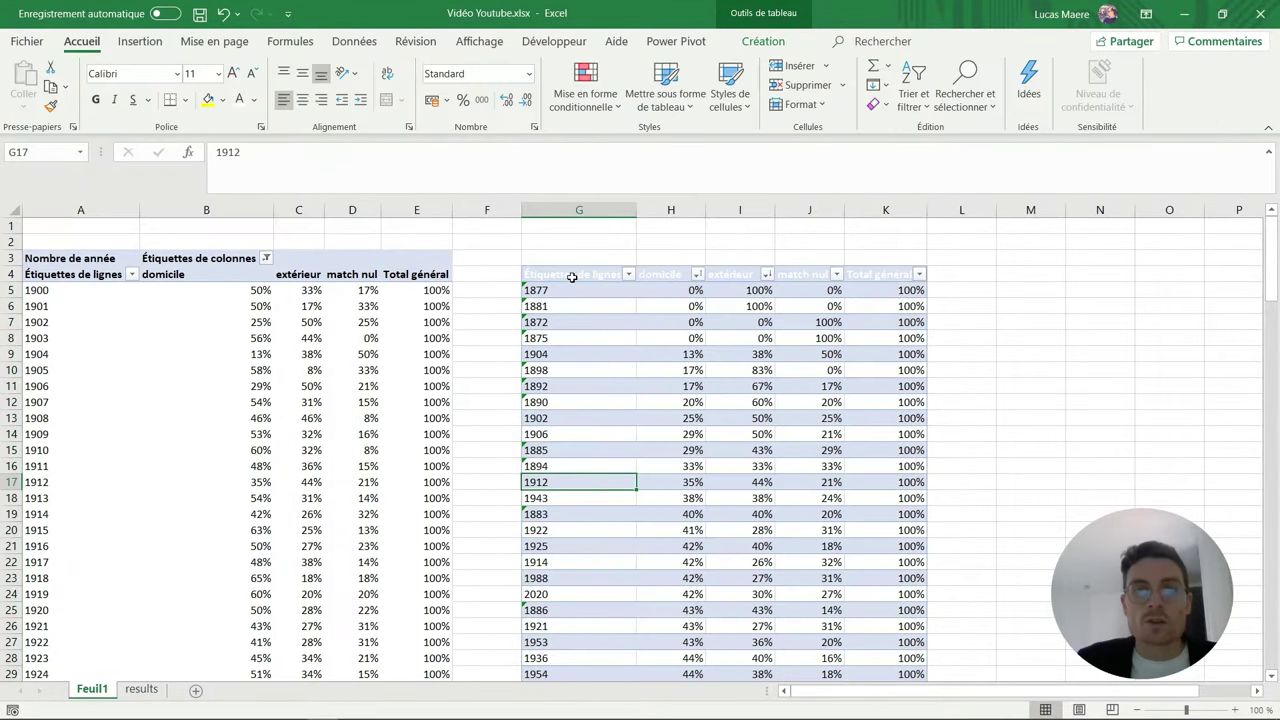
Step: Set the table header cells G4:K4 to a black font colour
left_click_drag(573, 280, 866, 274)
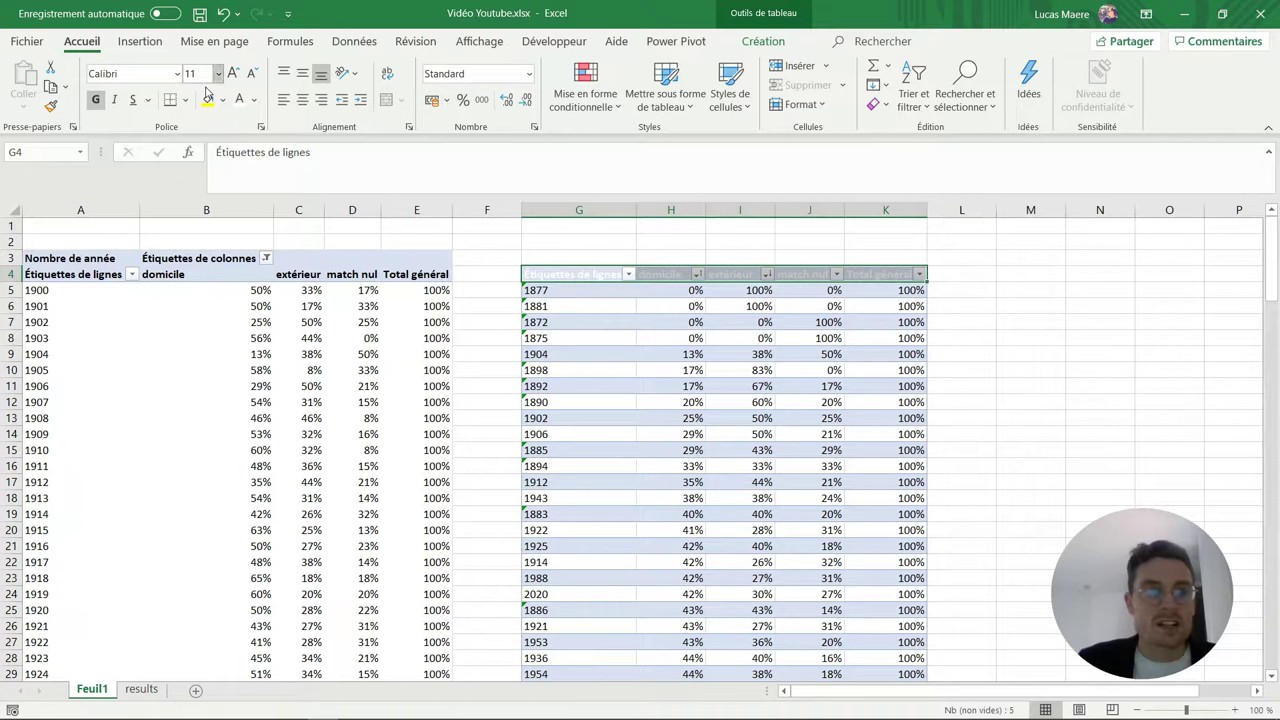
left_click(254, 104)
left_click(257, 123)
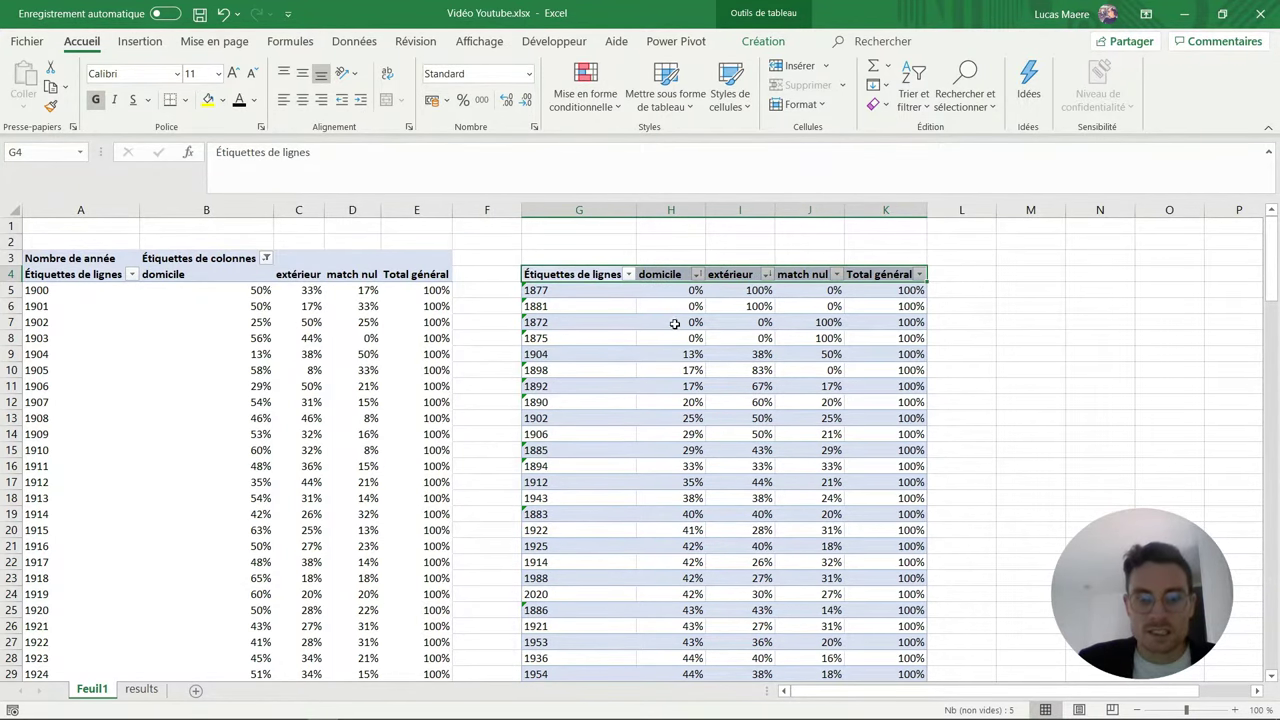
Step: Select the 2020 row showing 42% domicile, 30% extérieur and 27% match nul
scroll(675, 329, "down", 1)
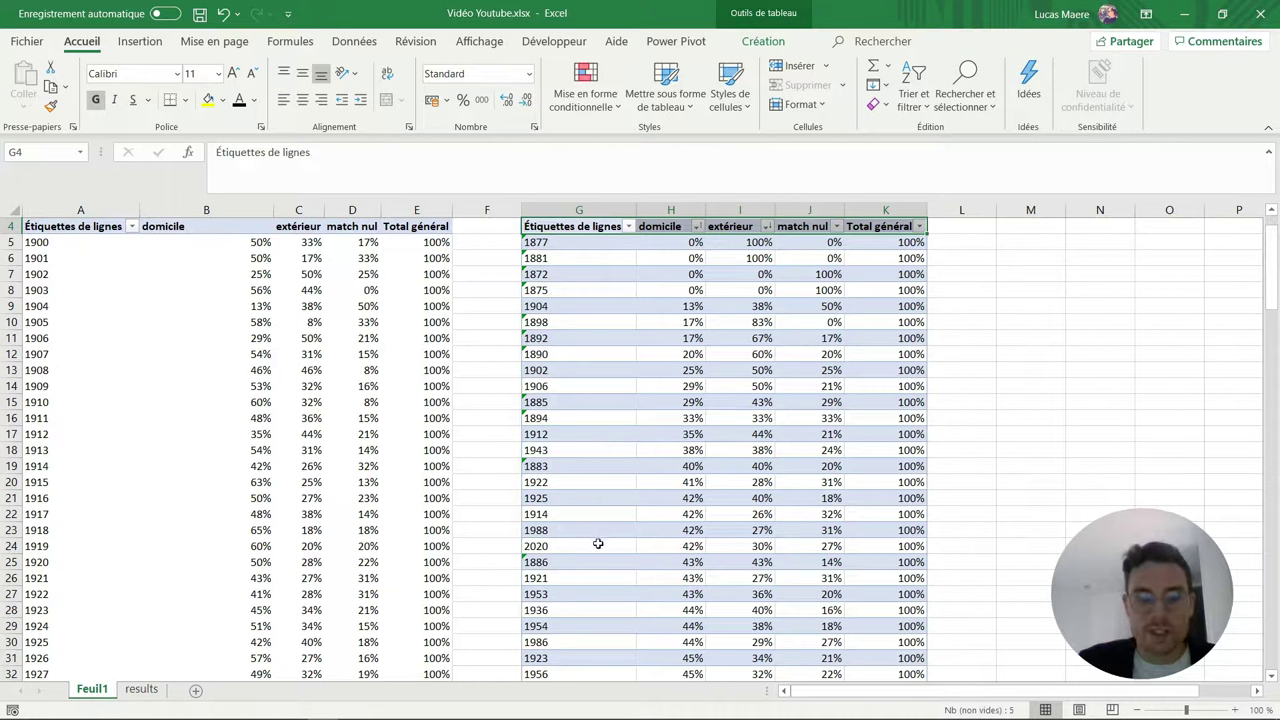
left_click_drag(600, 546, 884, 548)
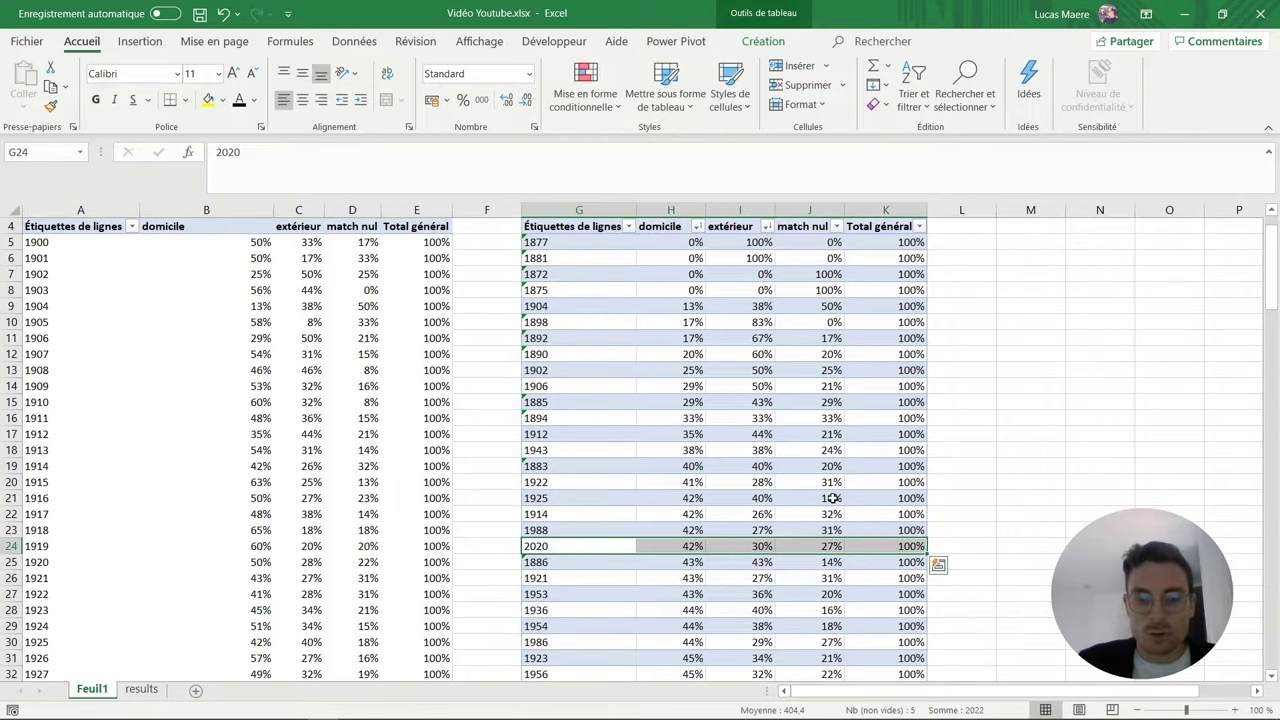
scroll(833, 498, "up", 1)
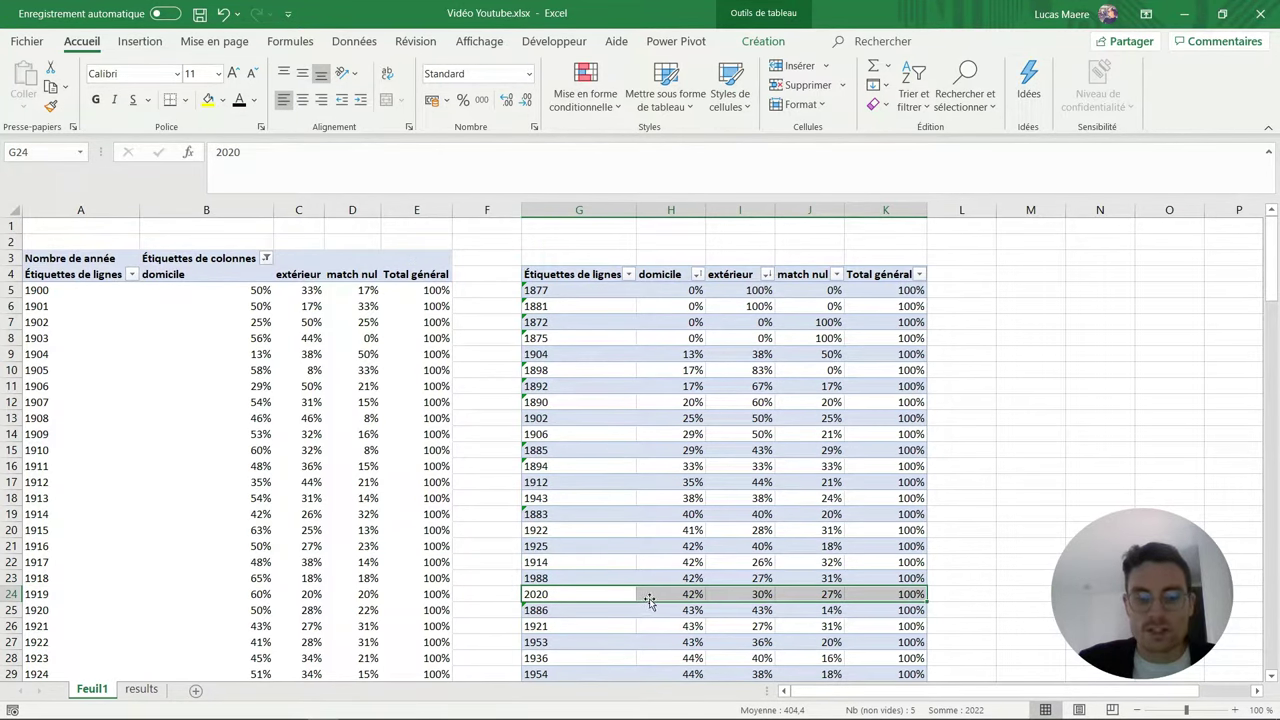
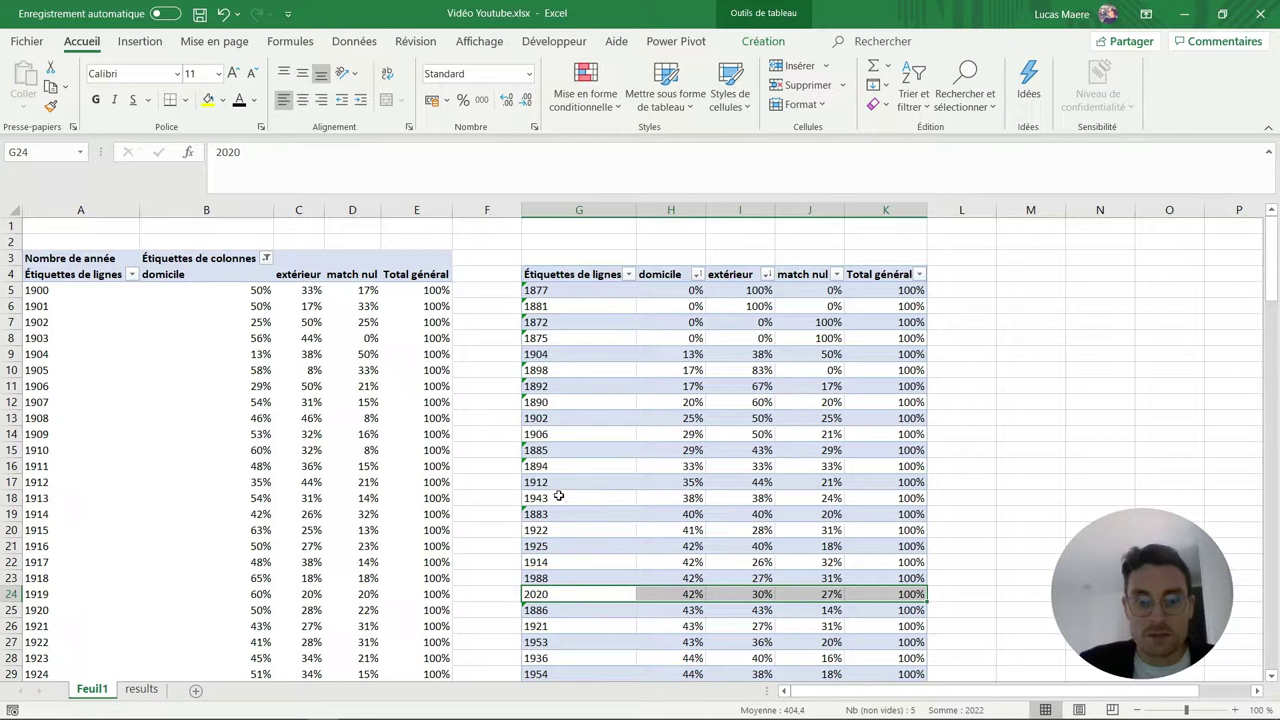
Step: Select the 1943 home, away and draw percentages (G18:J18), then close Excel
left_click(559, 496)
left_click_drag(582, 494, 755, 497)
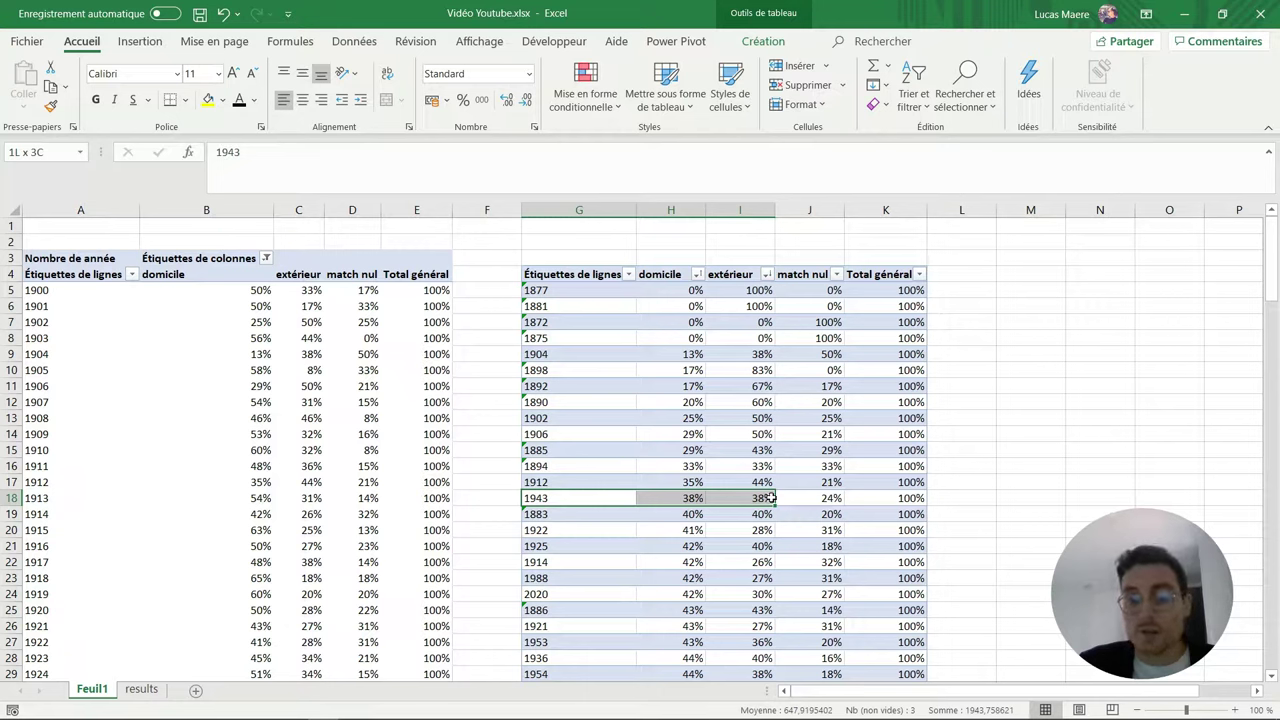
mouse_move(772, 497)
left_mouse_down()
mouse_move(828, 486)
mouse_move(855, 501)
left_mouse_up()
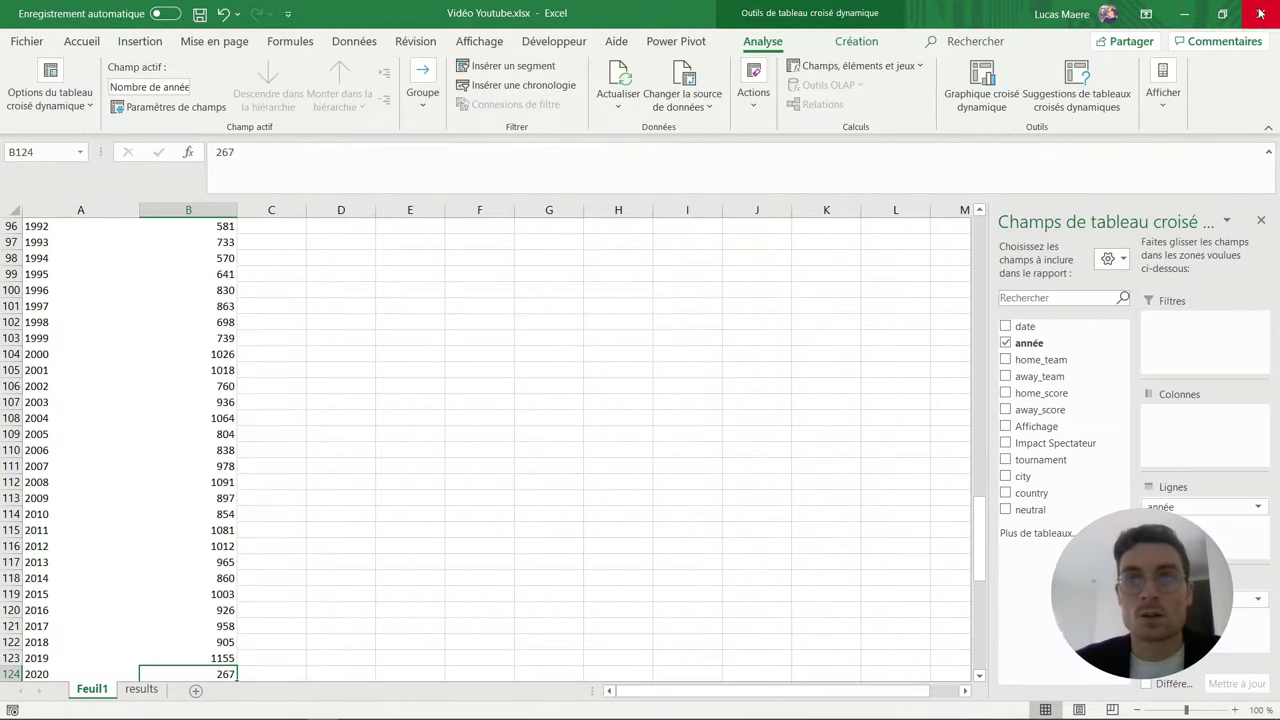
left_click(1260, 14)
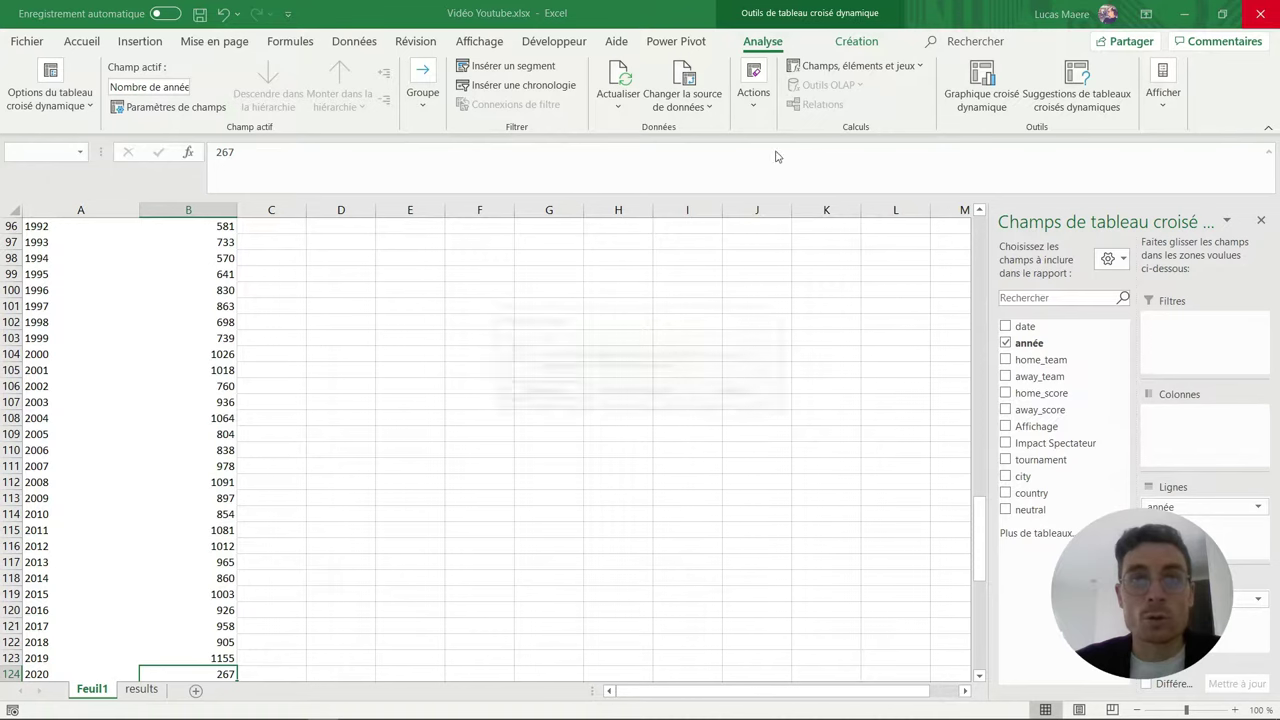
Step: Close Excel without saving and open Vidéo Youtube.xlsx from the Desktop (Bureau) in Tableau
left_click(651, 394)
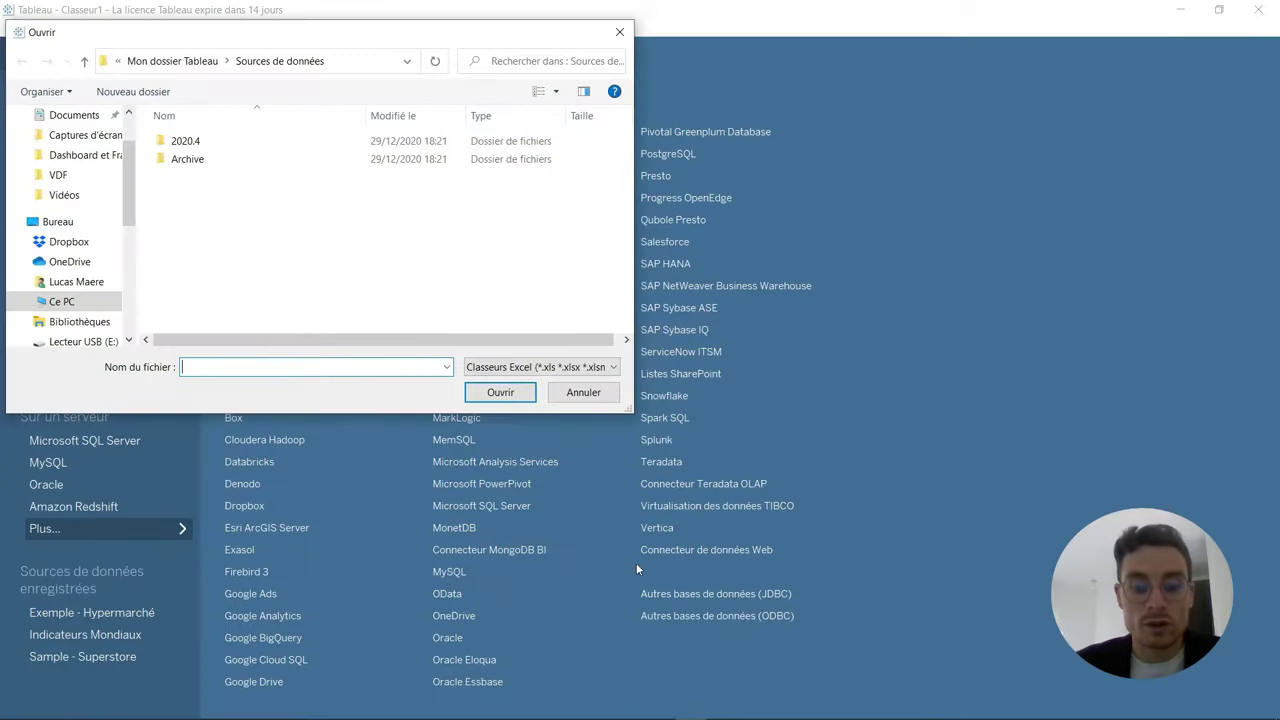
left_click(117, 61)
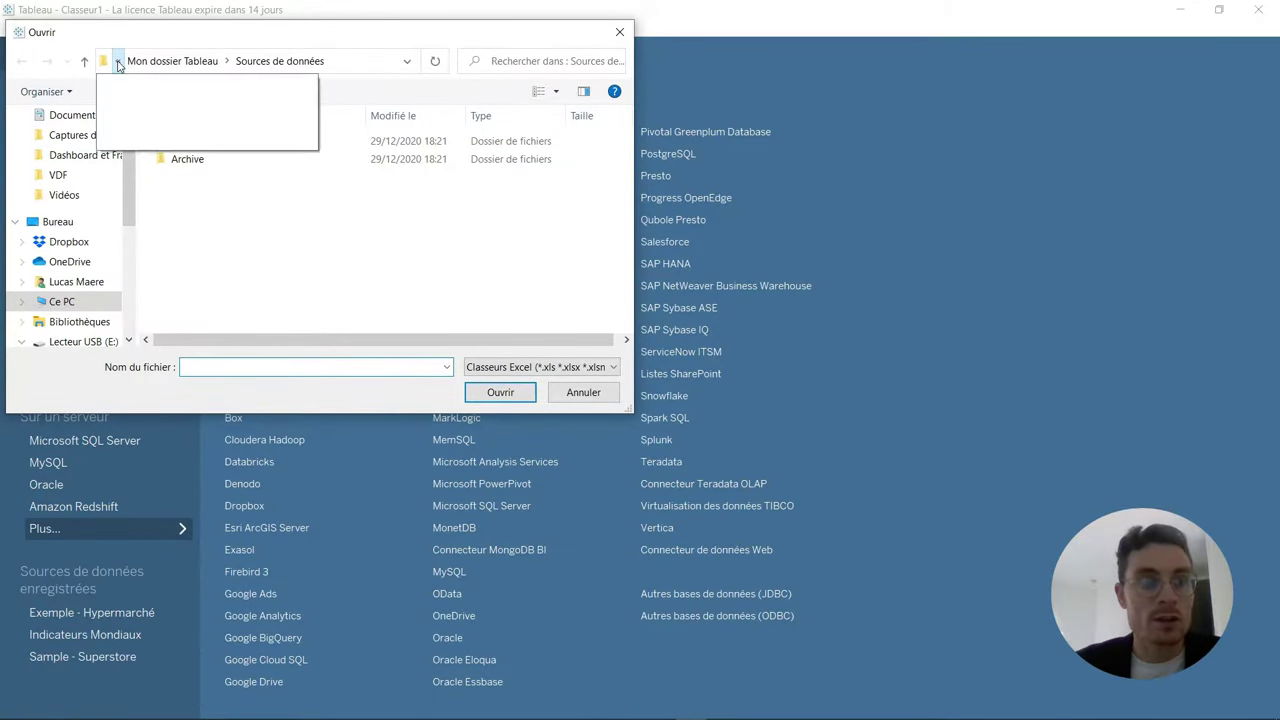
left_click(117, 61)
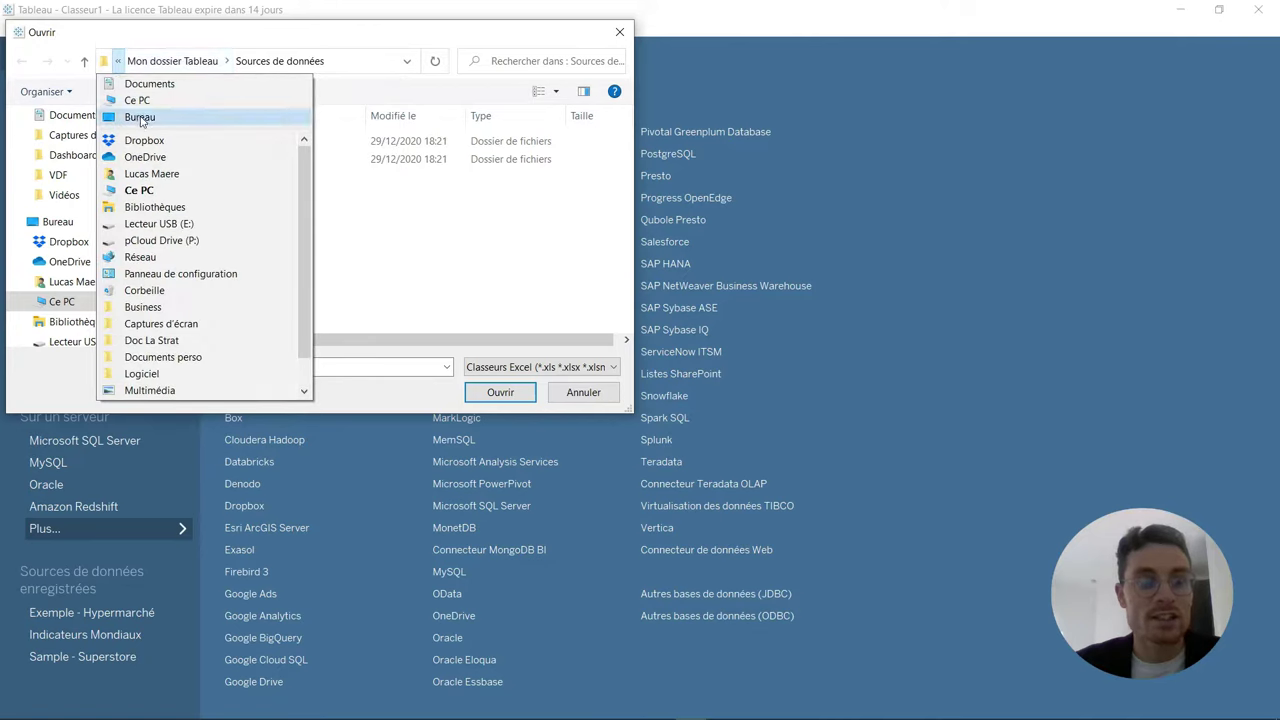
left_click(145, 118)
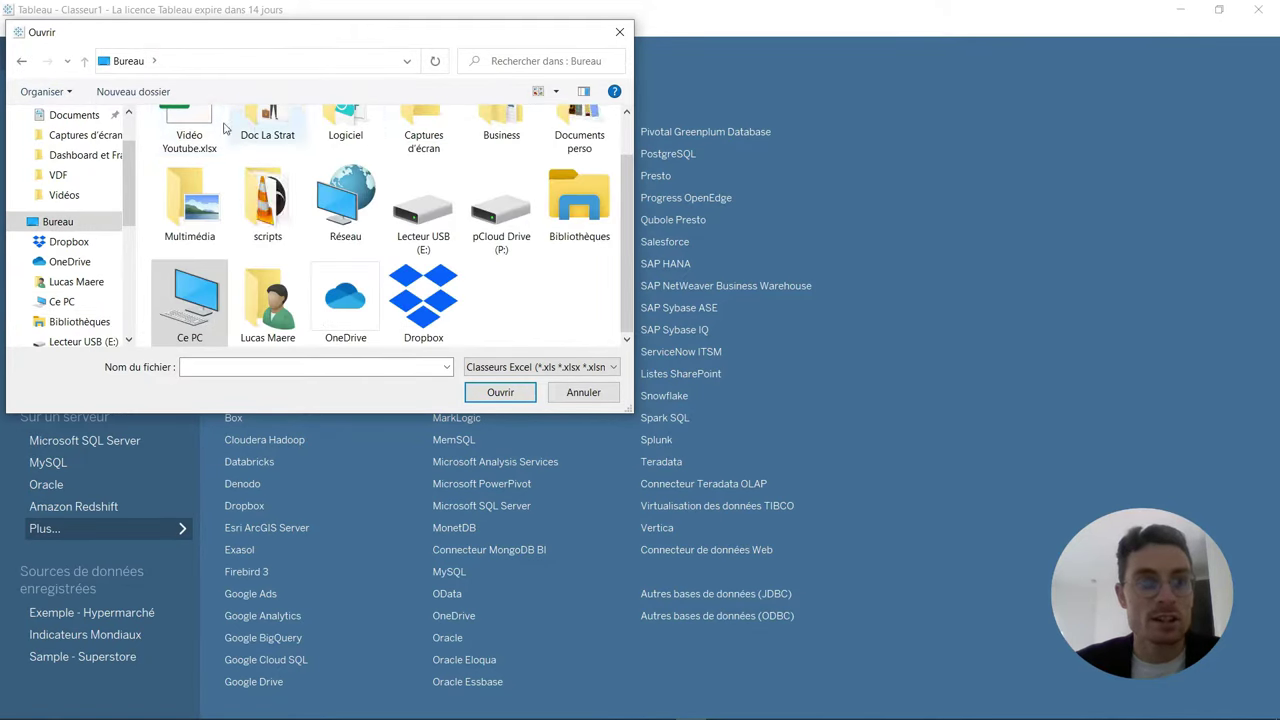
left_click(196, 125)
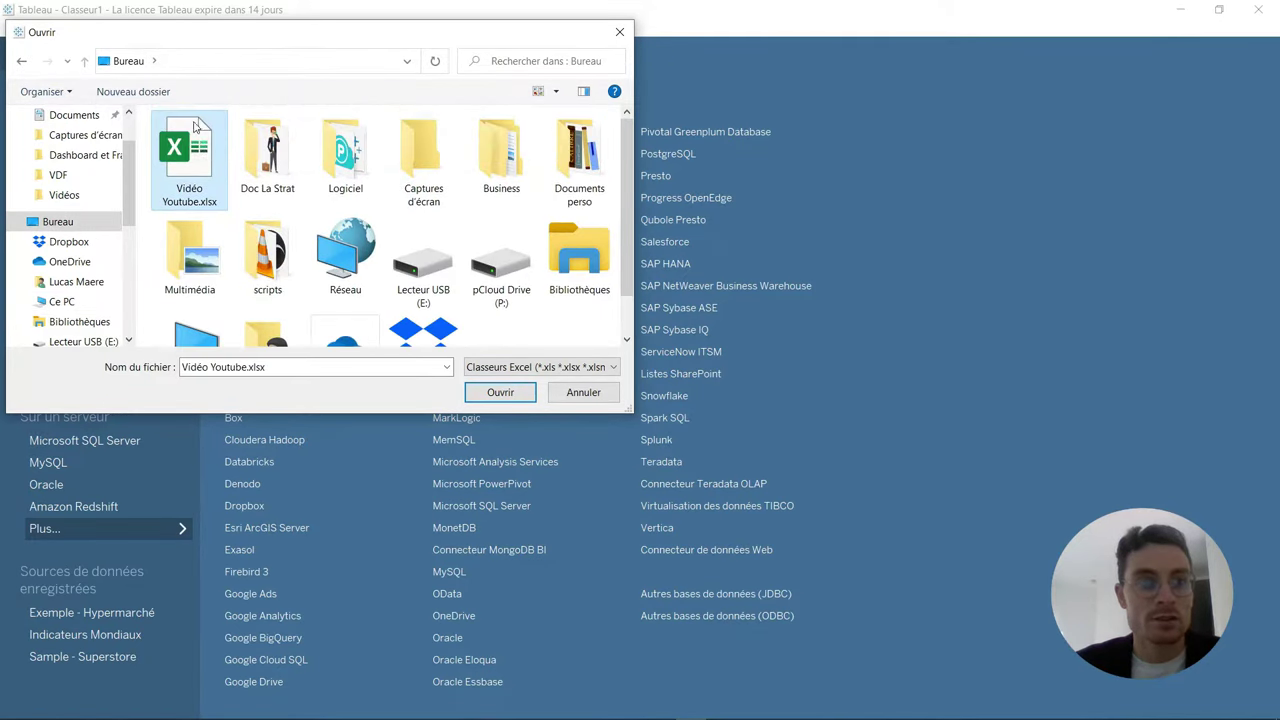
left_click(500, 392)
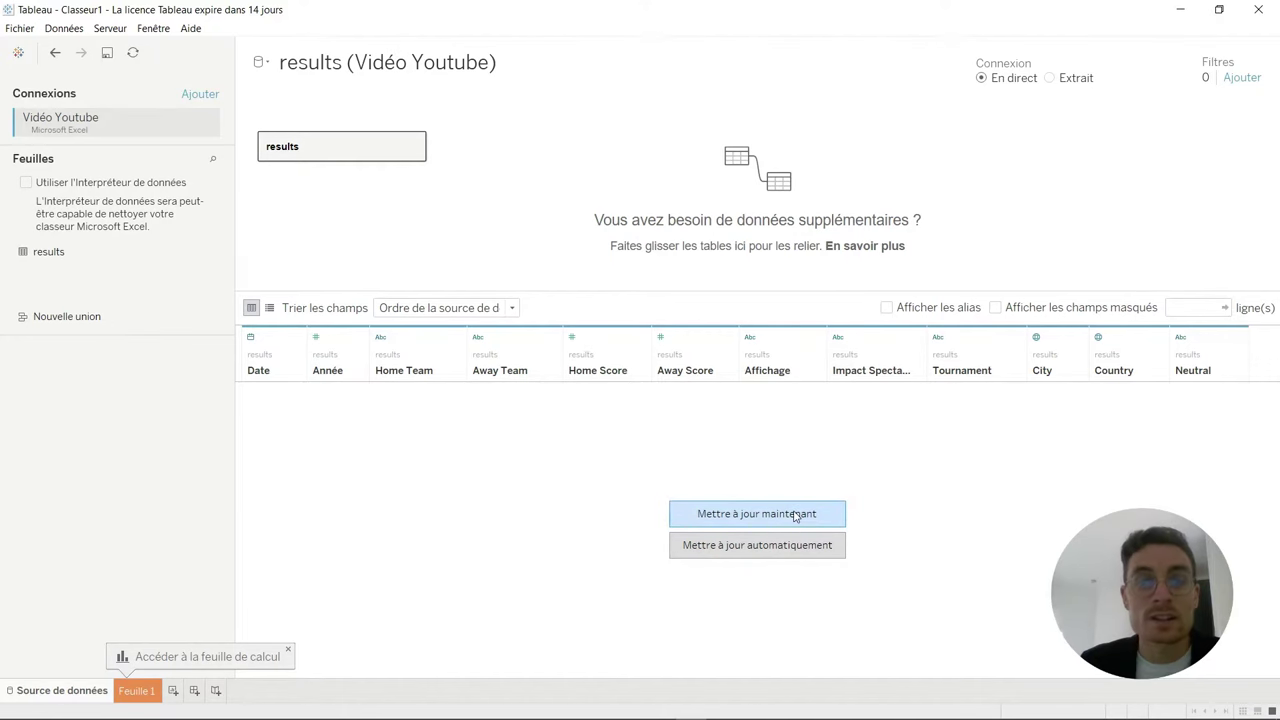
Step: Refresh the results data preview with Mettre à jour maintenant, then switch to blank worksheet Feuille 1
left_click(796, 514)
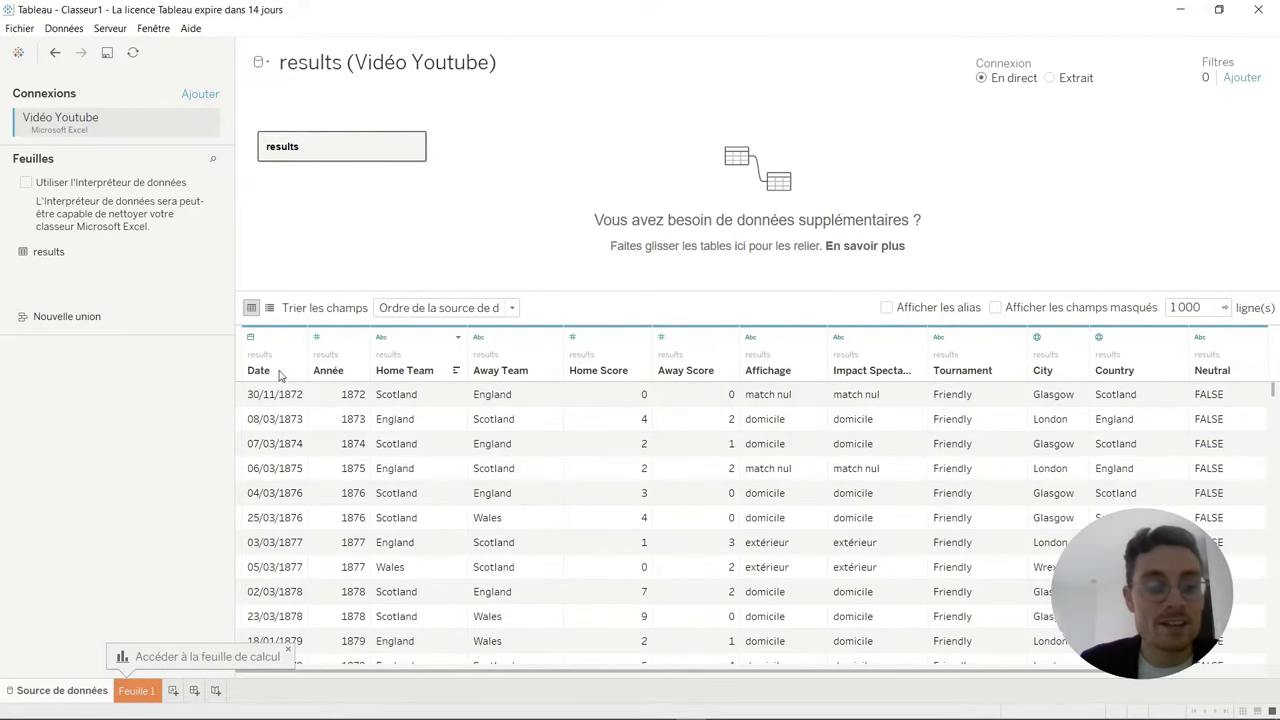
left_click(136, 691)
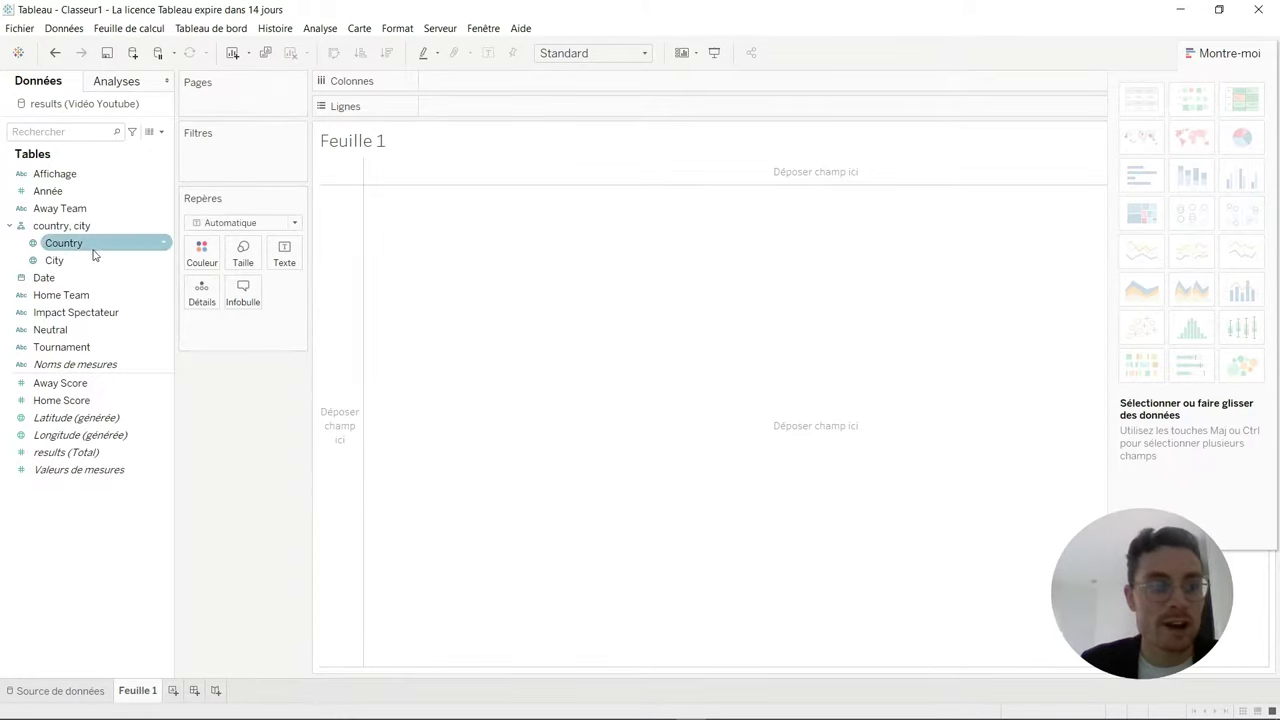
Step: Colour the marks by Impact Spectateur and change the mark type to Secteurs
mouse_move(64, 313)
left_mouse_down()
mouse_move(210, 305)
mouse_move(201, 253)
left_mouse_up()
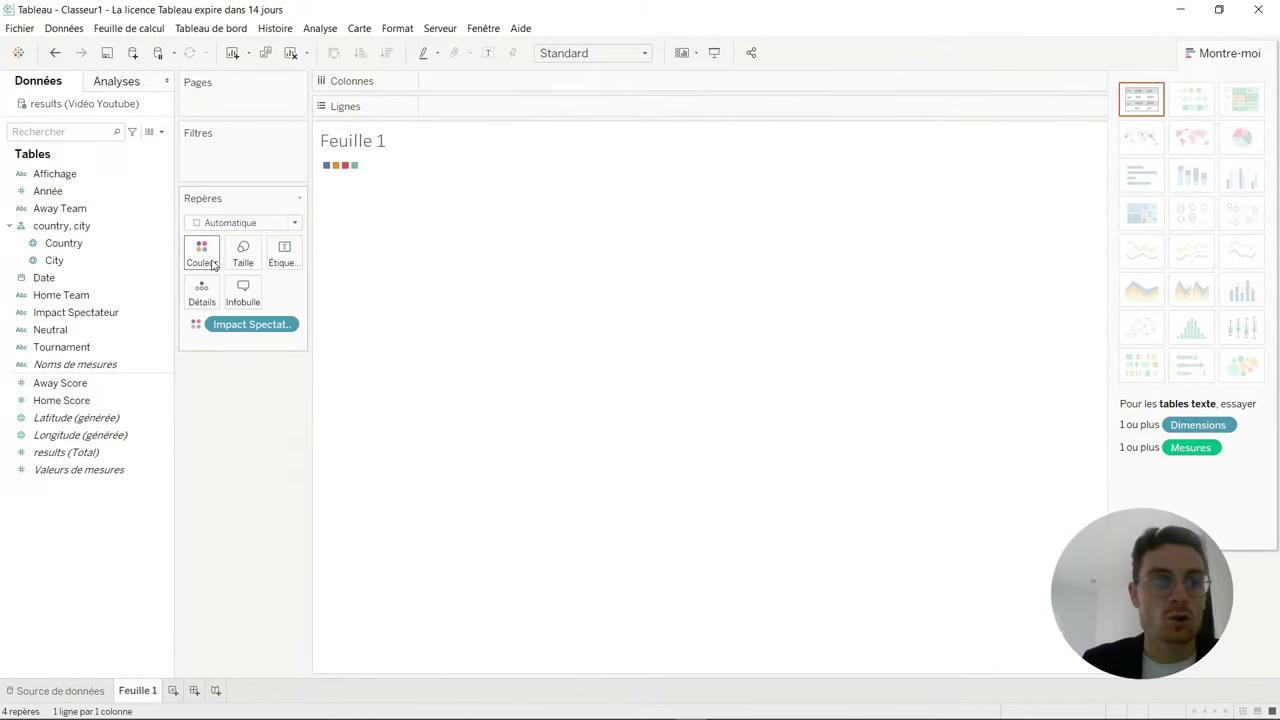
left_click(296, 223)
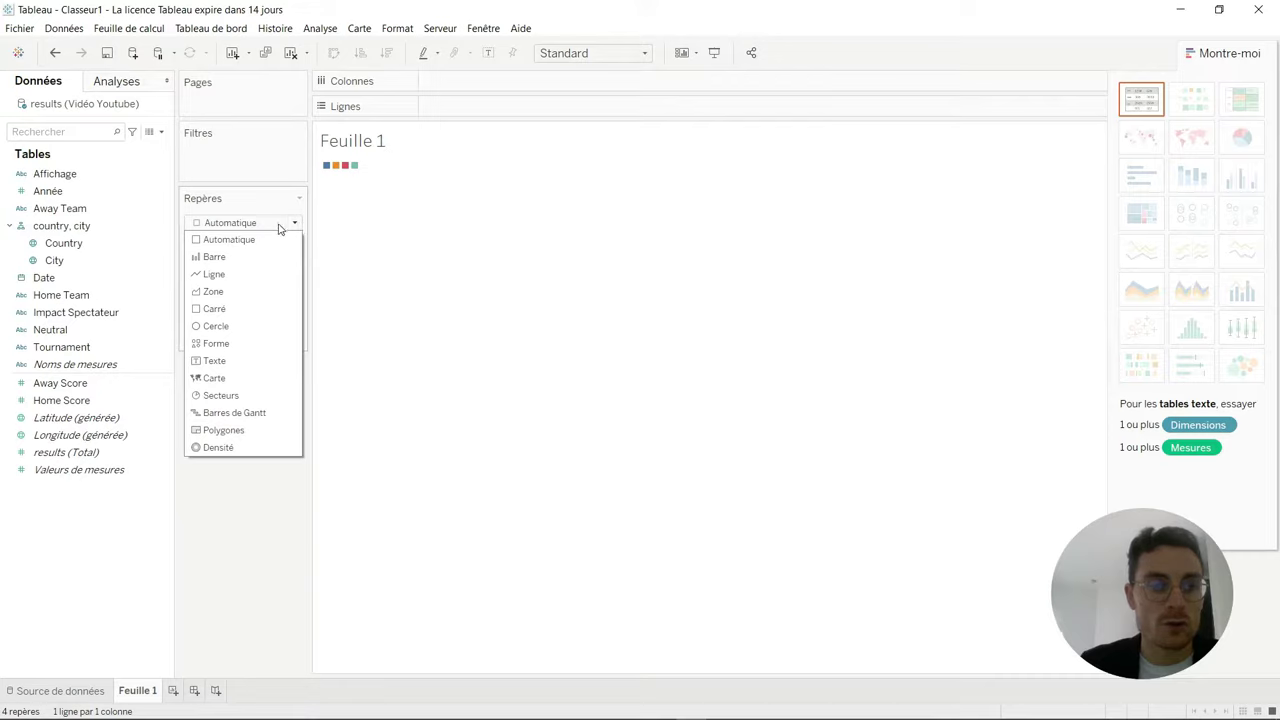
left_click(236, 400)
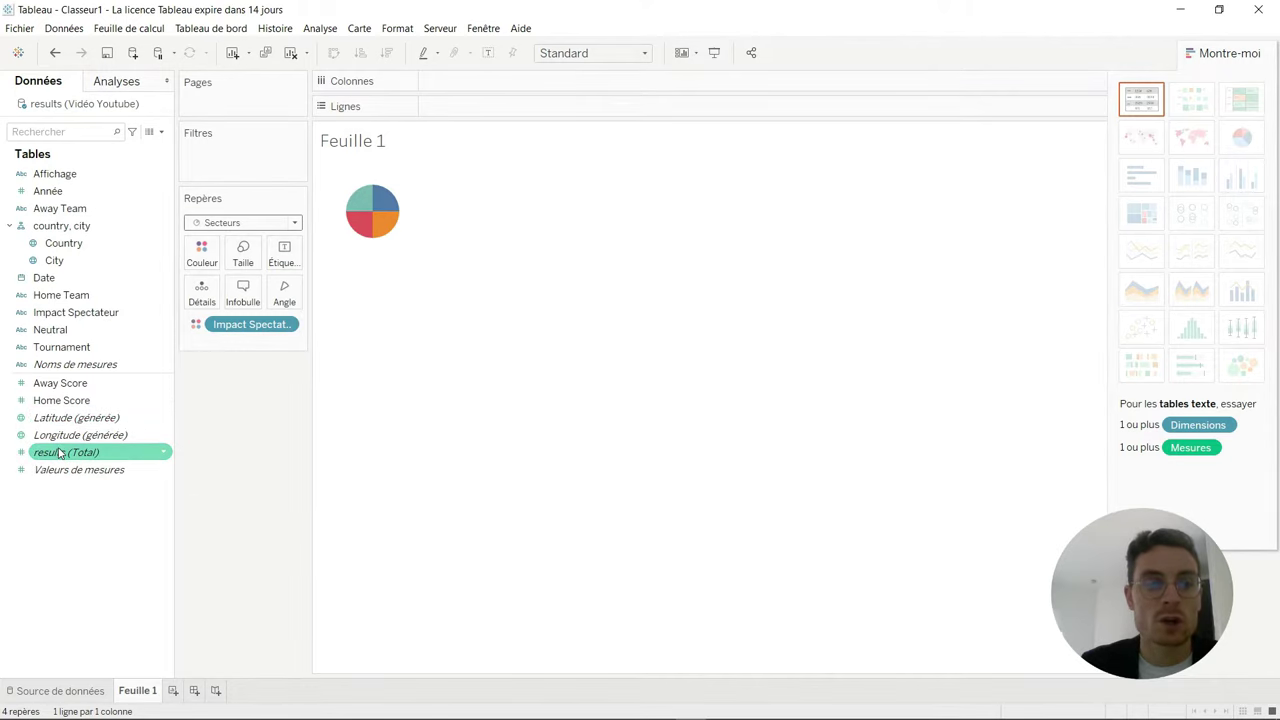
Step: Use CPT(results) as slice label and angle, and filter Impact Spectateur to exclude Null
left_click_drag(60, 454, 284, 254)
mouse_move(62, 452)
left_mouse_down()
mouse_move(228, 364)
mouse_move(290, 264)
left_mouse_up()
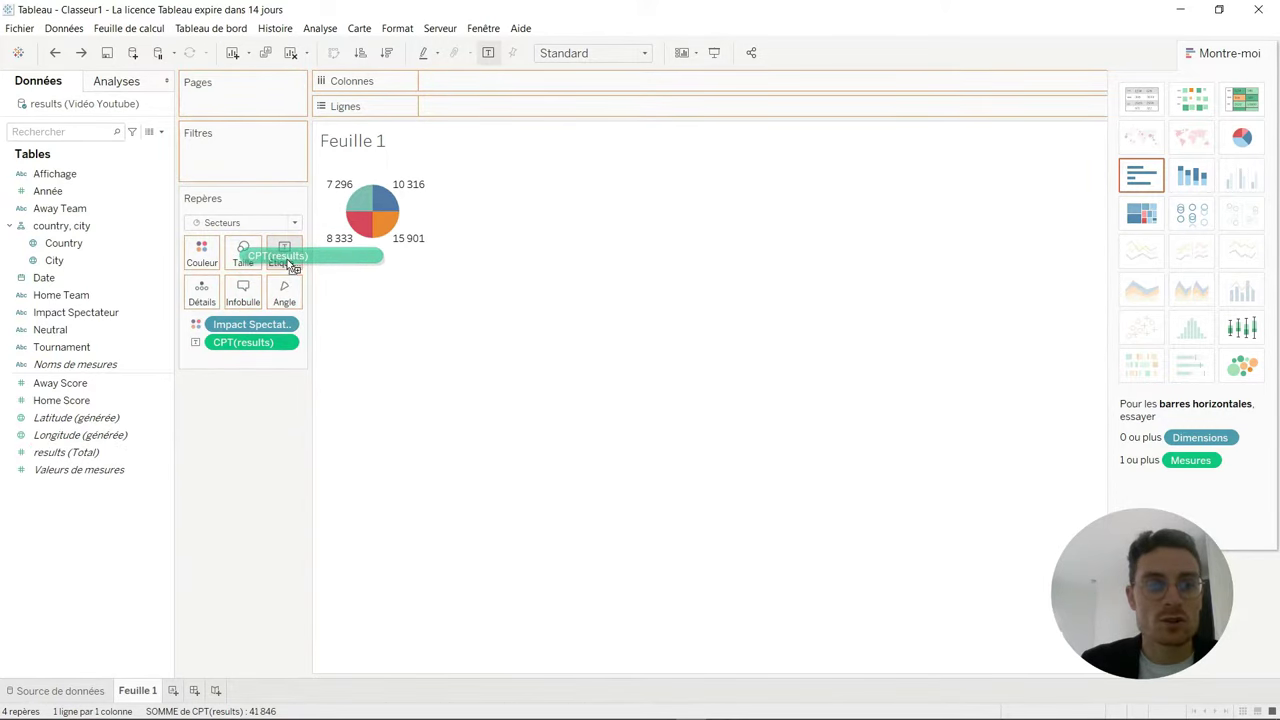
mouse_move(290, 264)
left_mouse_down()
mouse_move(291, 326)
mouse_move(288, 300)
left_mouse_up()
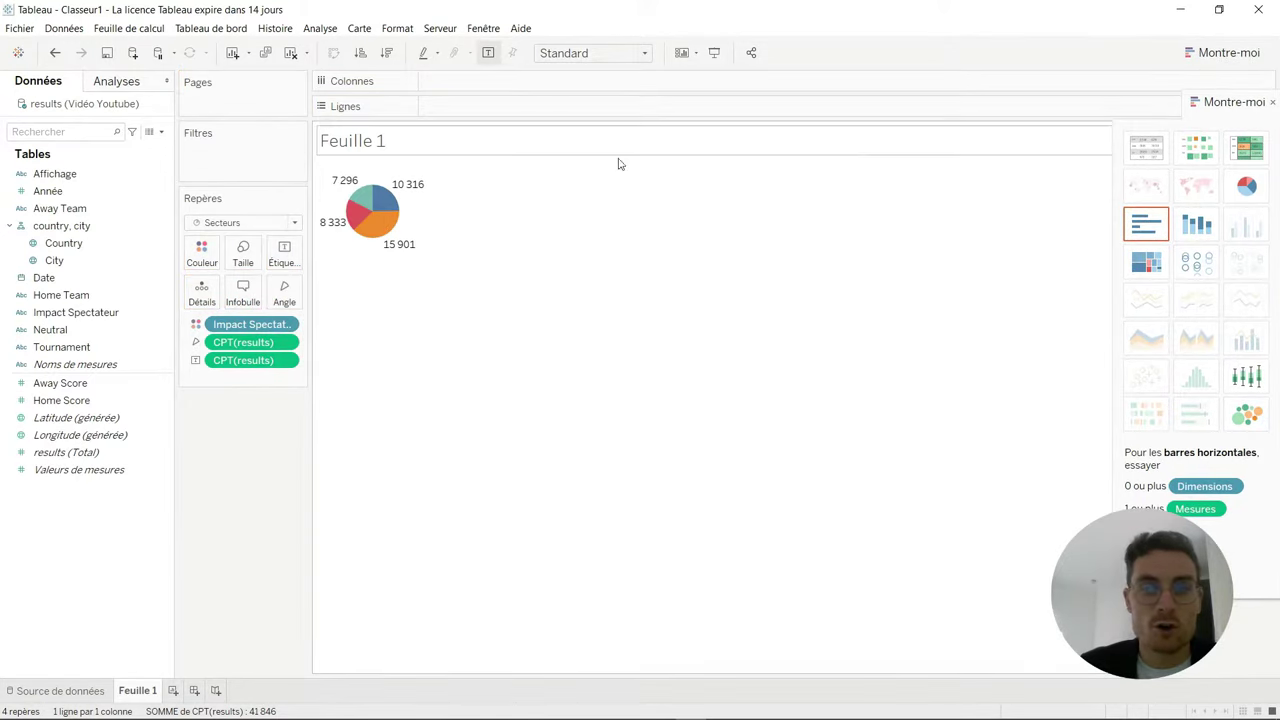
left_click(1273, 104)
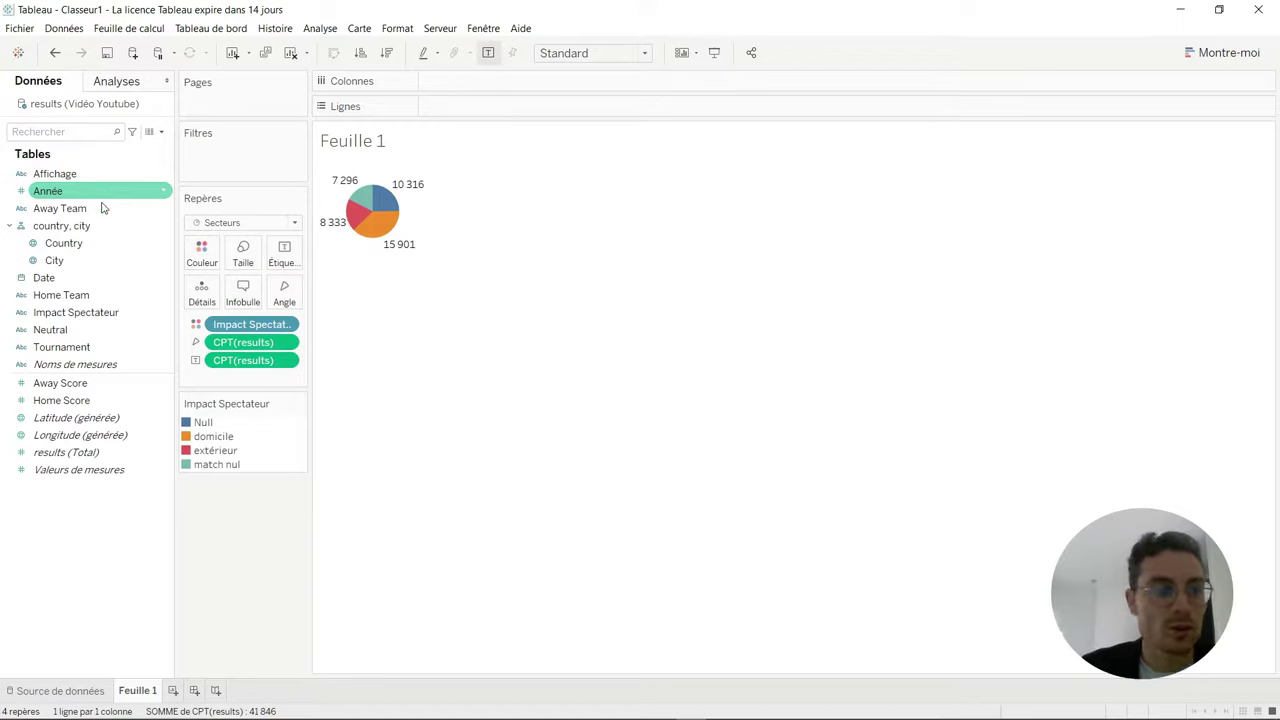
left_click_drag(85, 318, 240, 172)
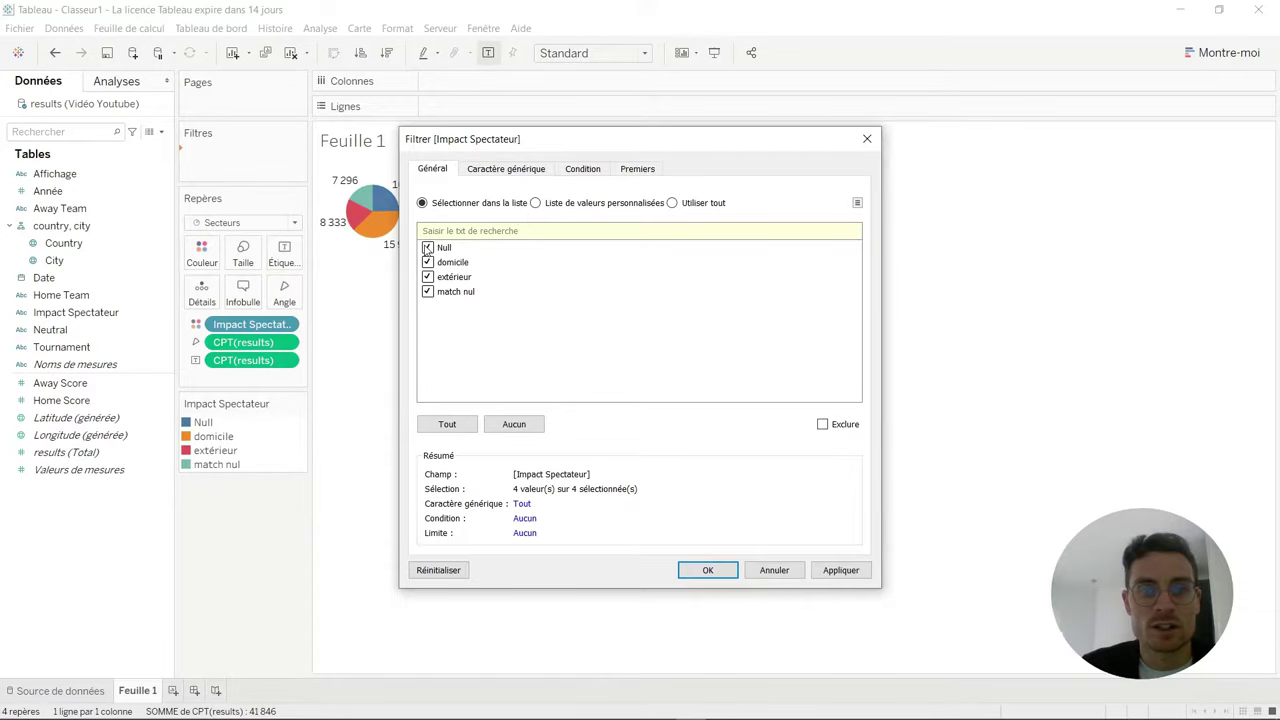
left_click(722, 570)
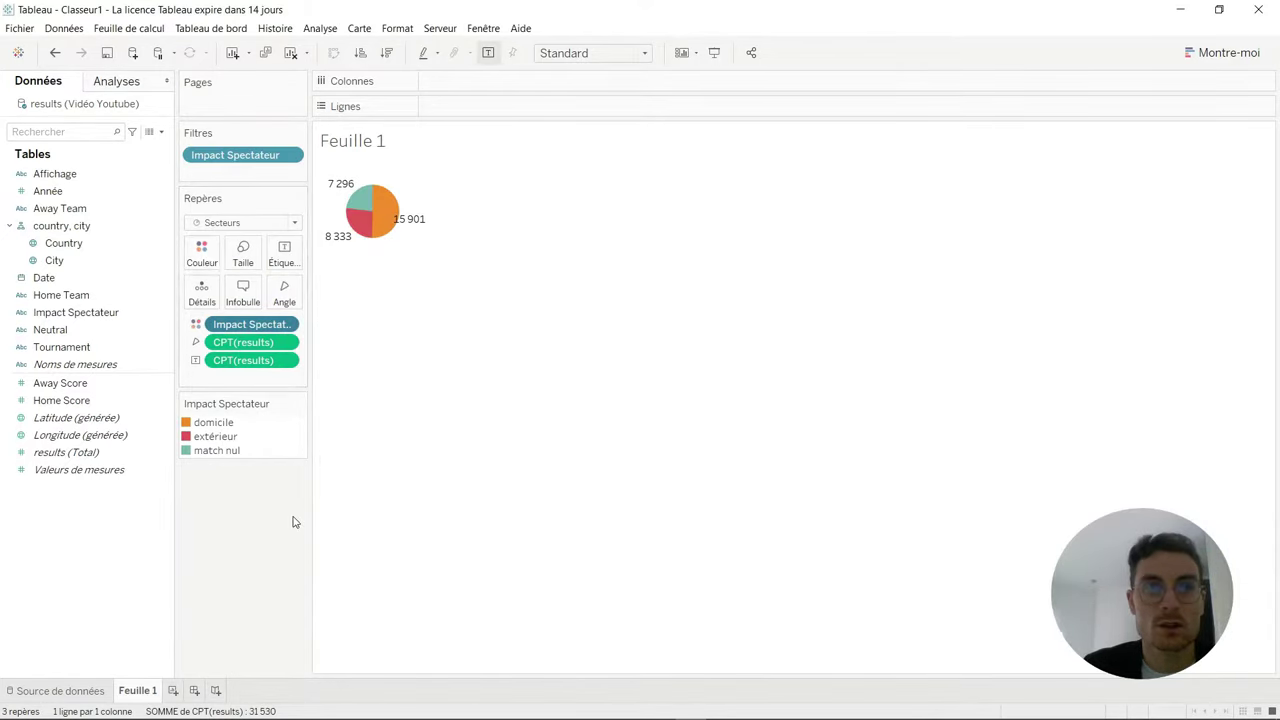
Step: In the Impact Spectateur colour editor, give domicile a custom green
left_click(200, 244)
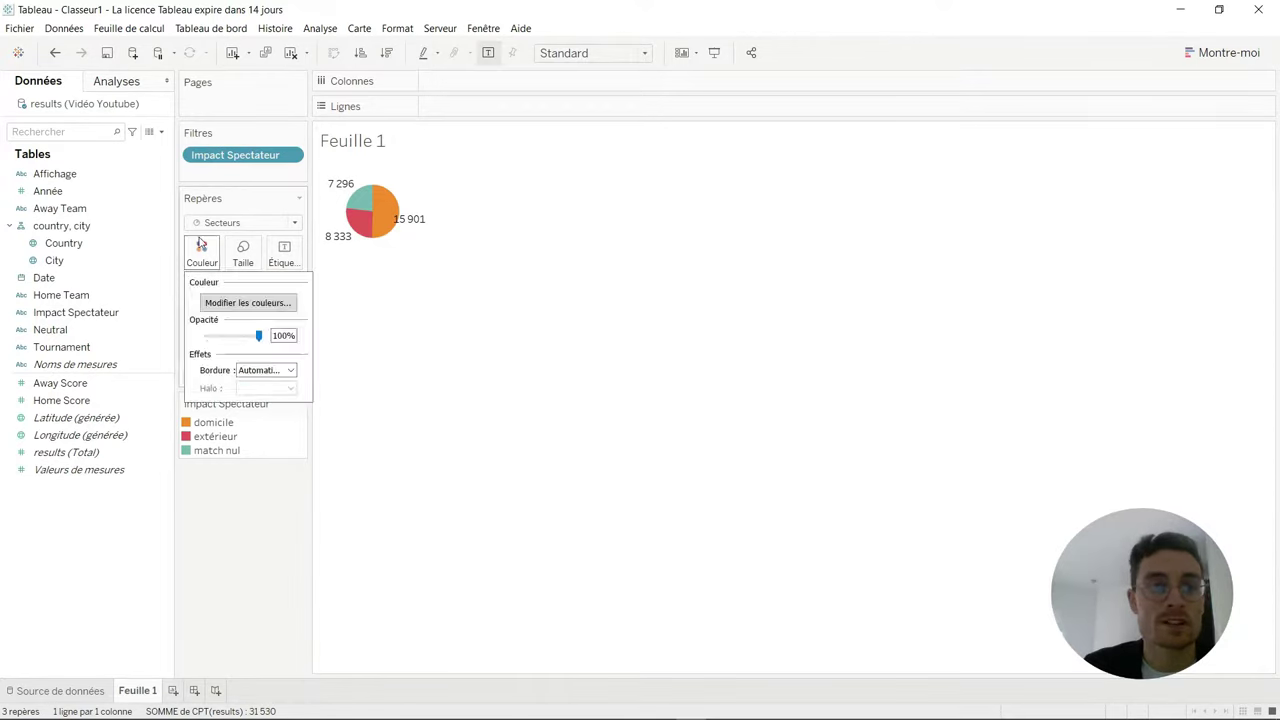
left_click(268, 306)
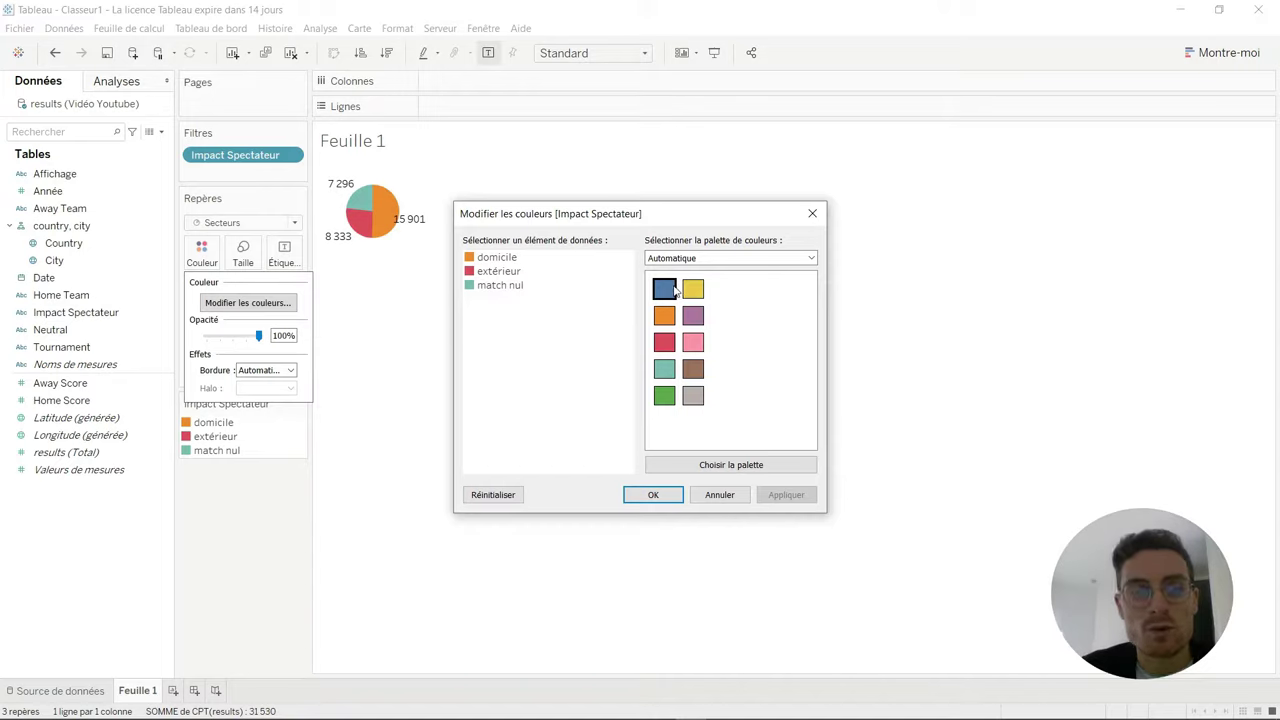
left_click(497, 257)
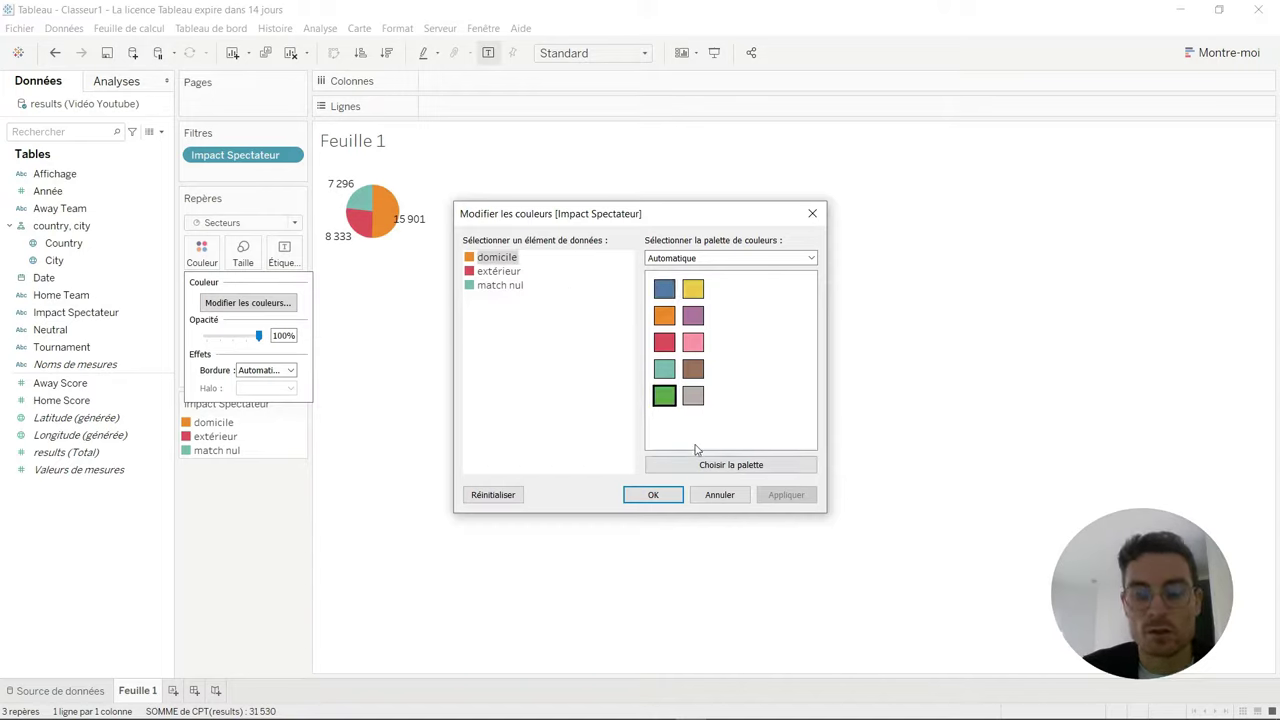
left_click(728, 465)
double_click(481, 260)
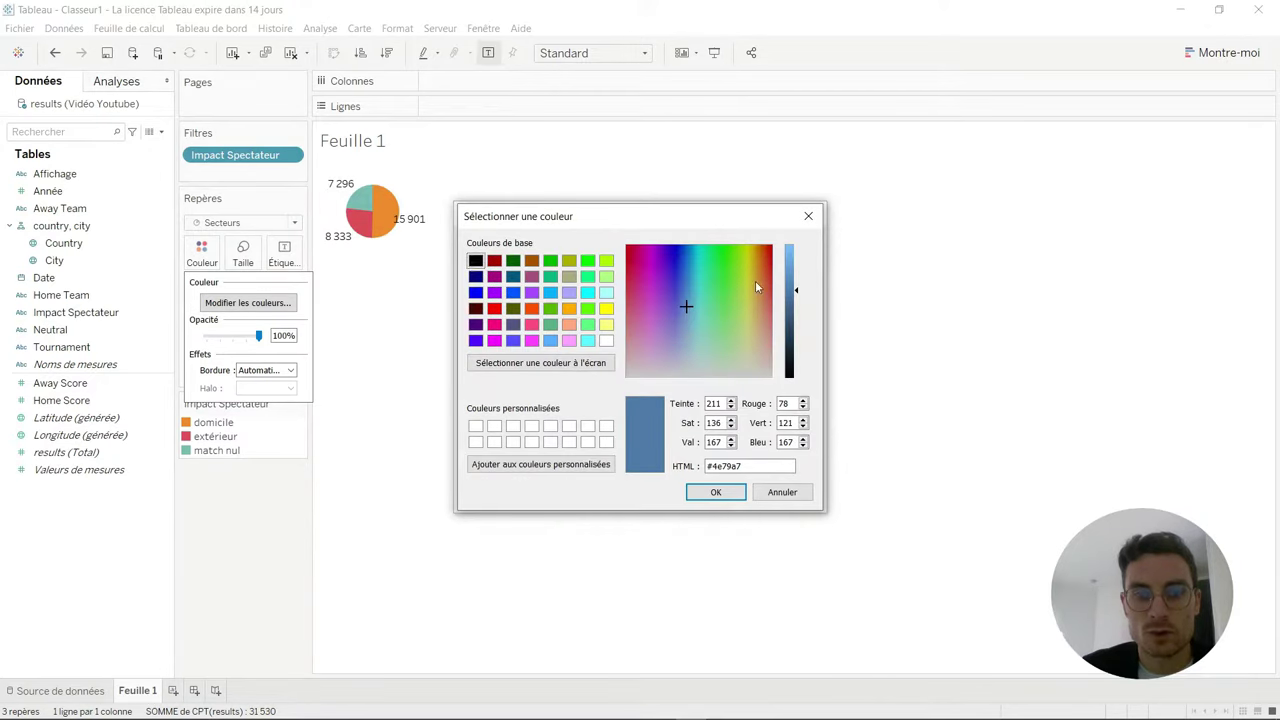
left_click(729, 261)
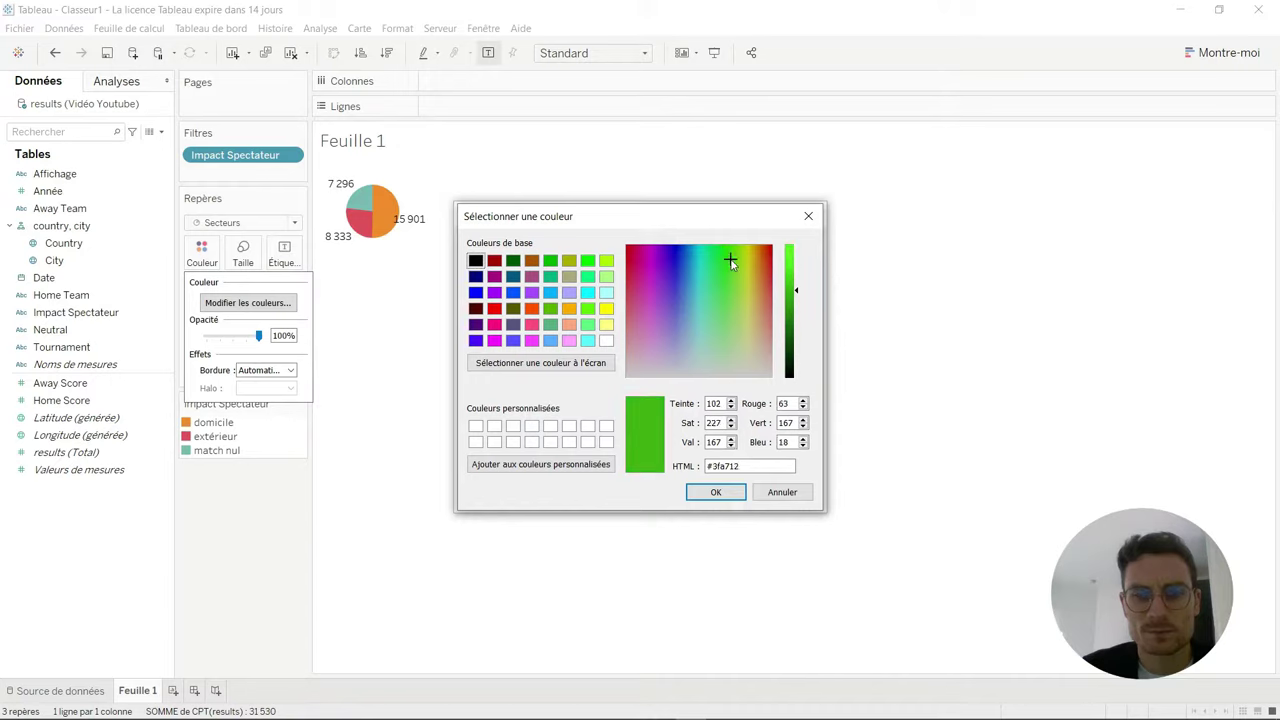
left_click(718, 491)
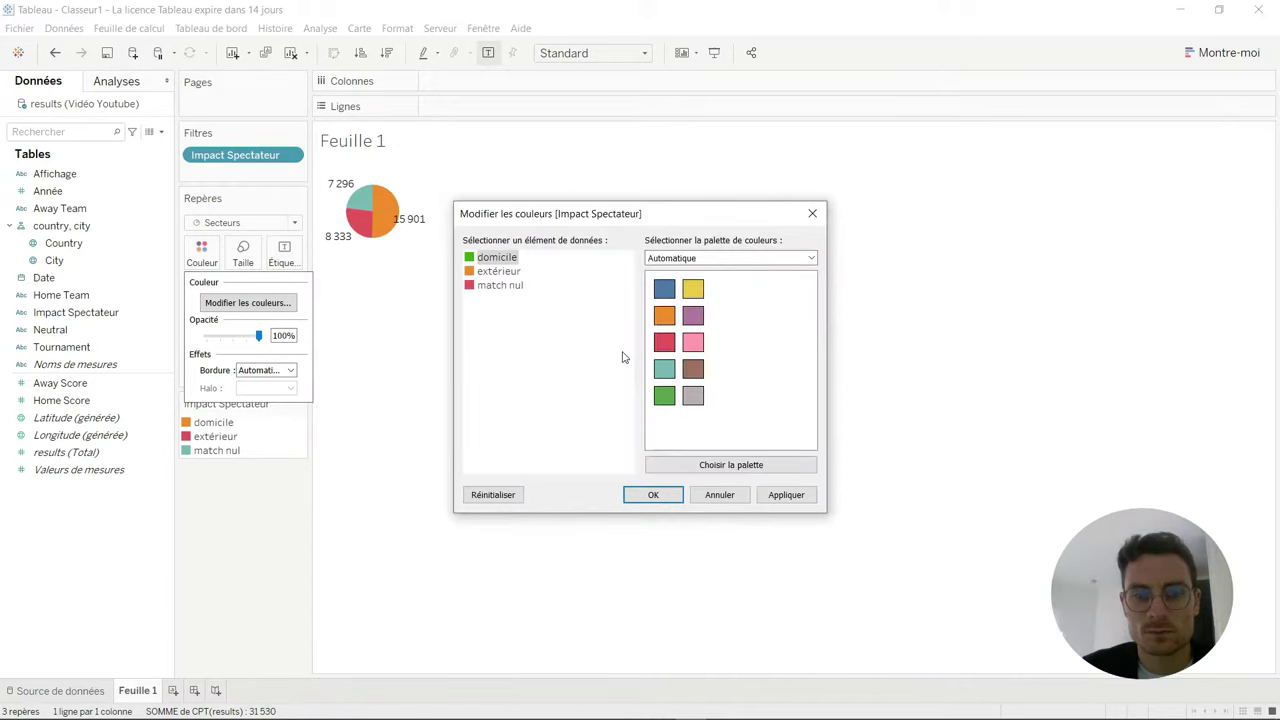
Step: Give extérieur a custom dark red
double_click(494, 272)
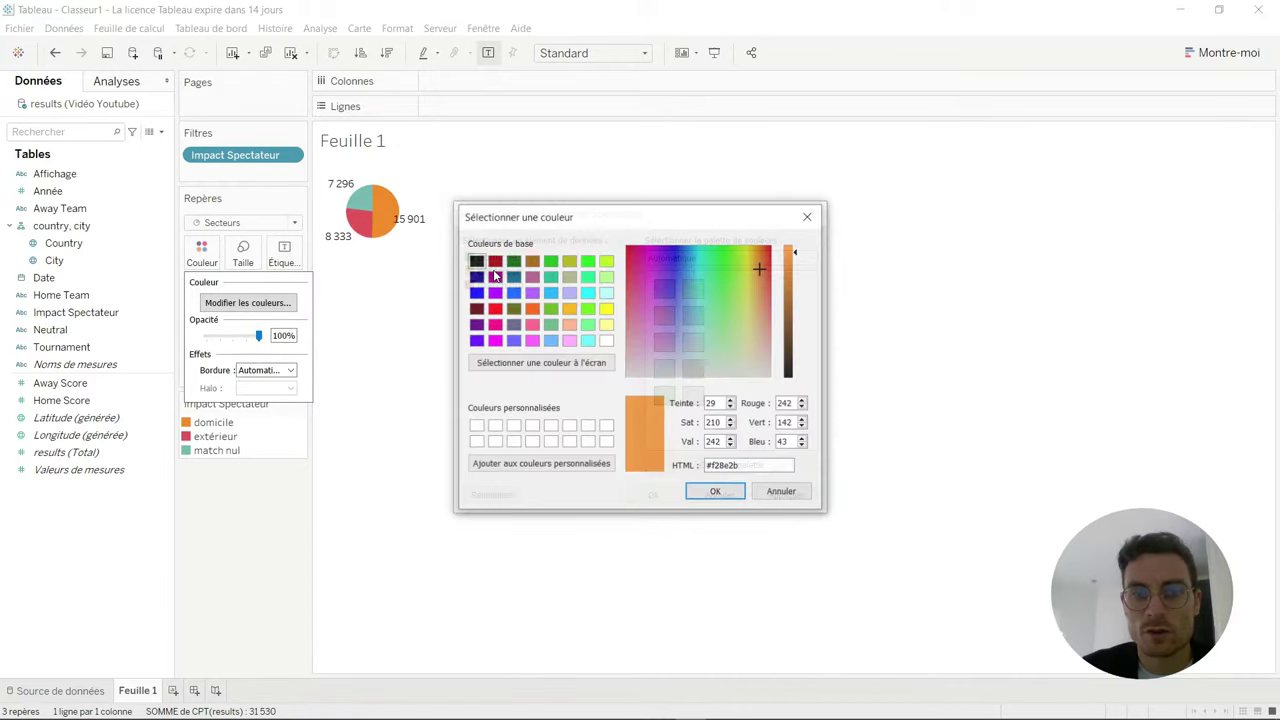
left_click(494, 261)
left_click(627, 265)
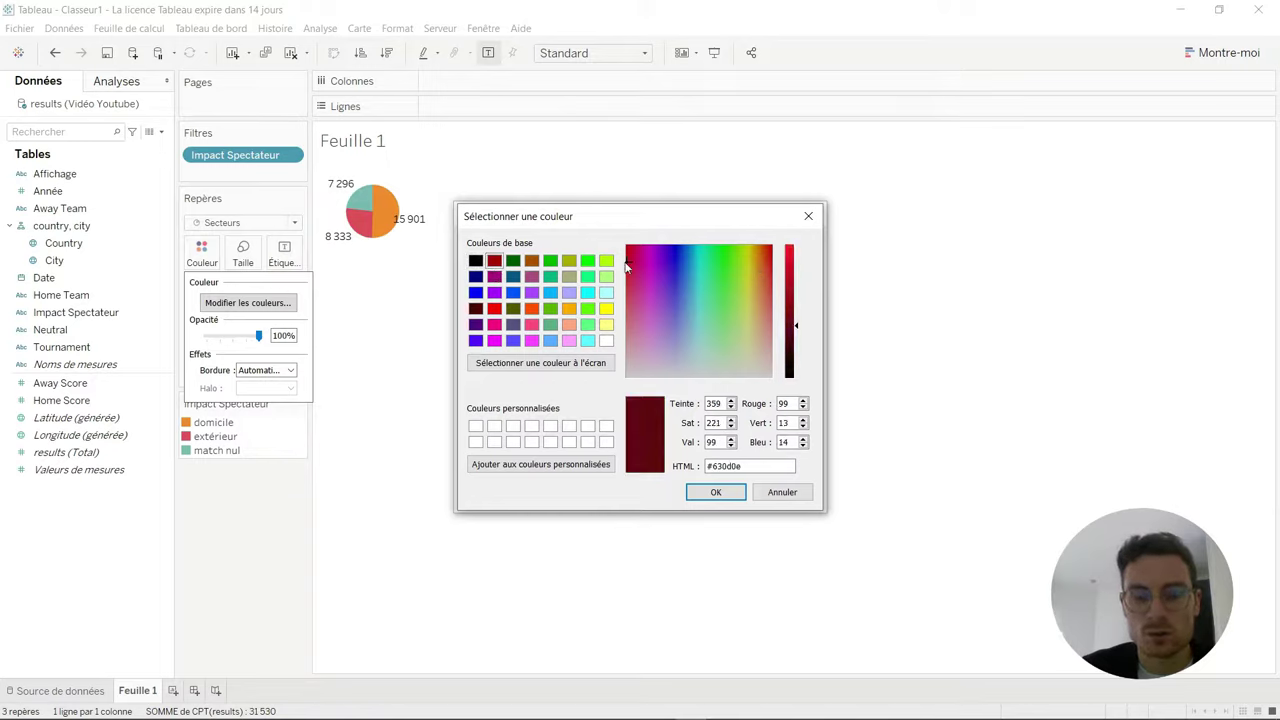
left_click(716, 493)
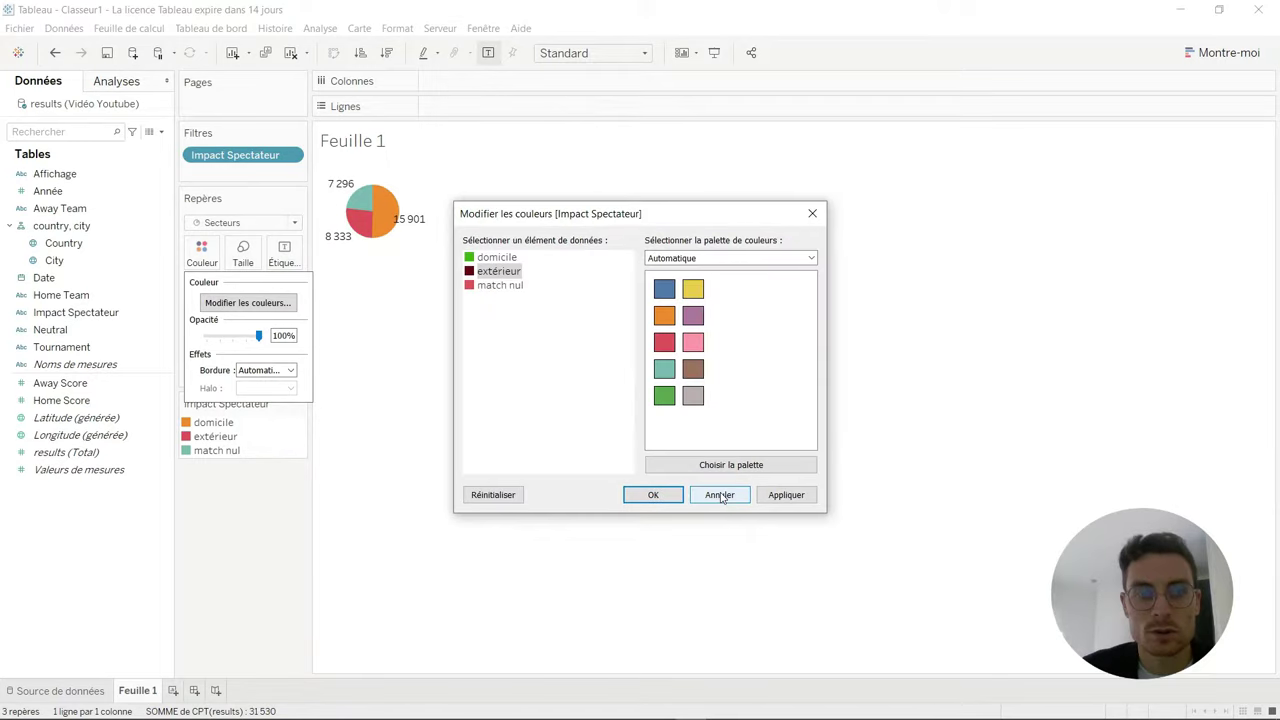
Step: Give match nul a pale khaki (#bfbf8f) and apply the new palette to the pie
double_click(506, 286)
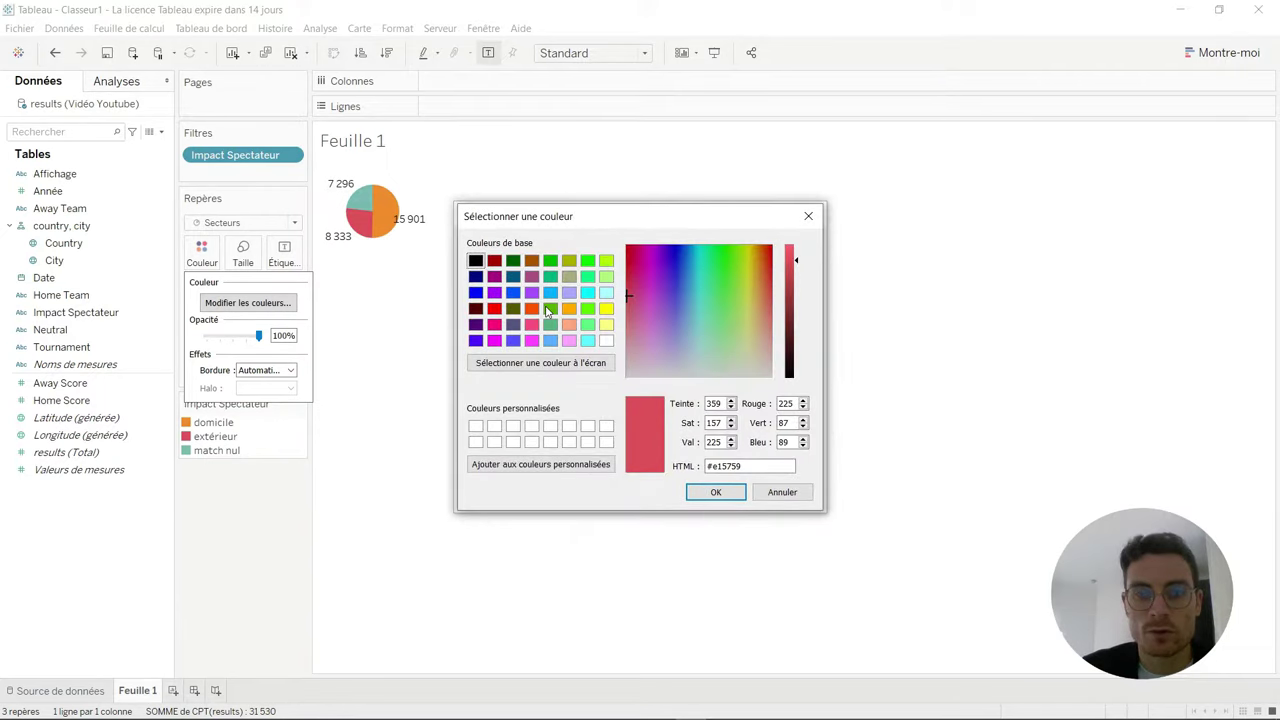
left_click(569, 277)
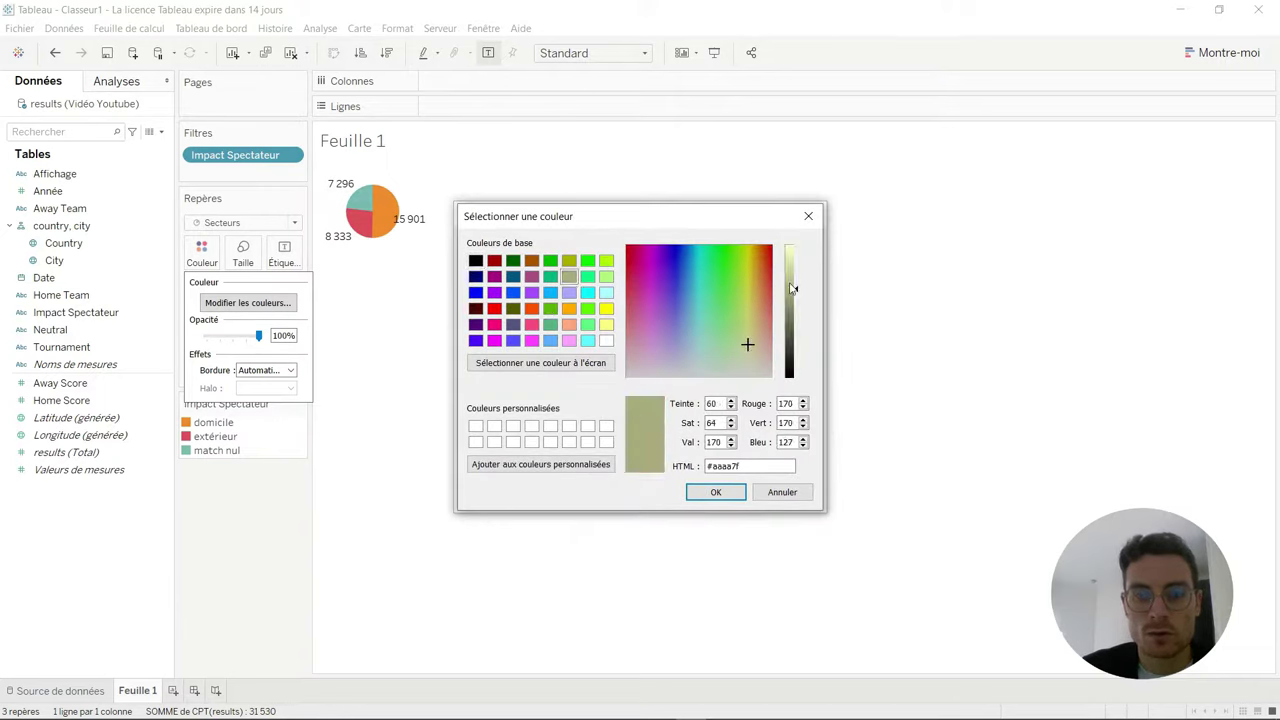
left_click_drag(792, 288, 795, 284)
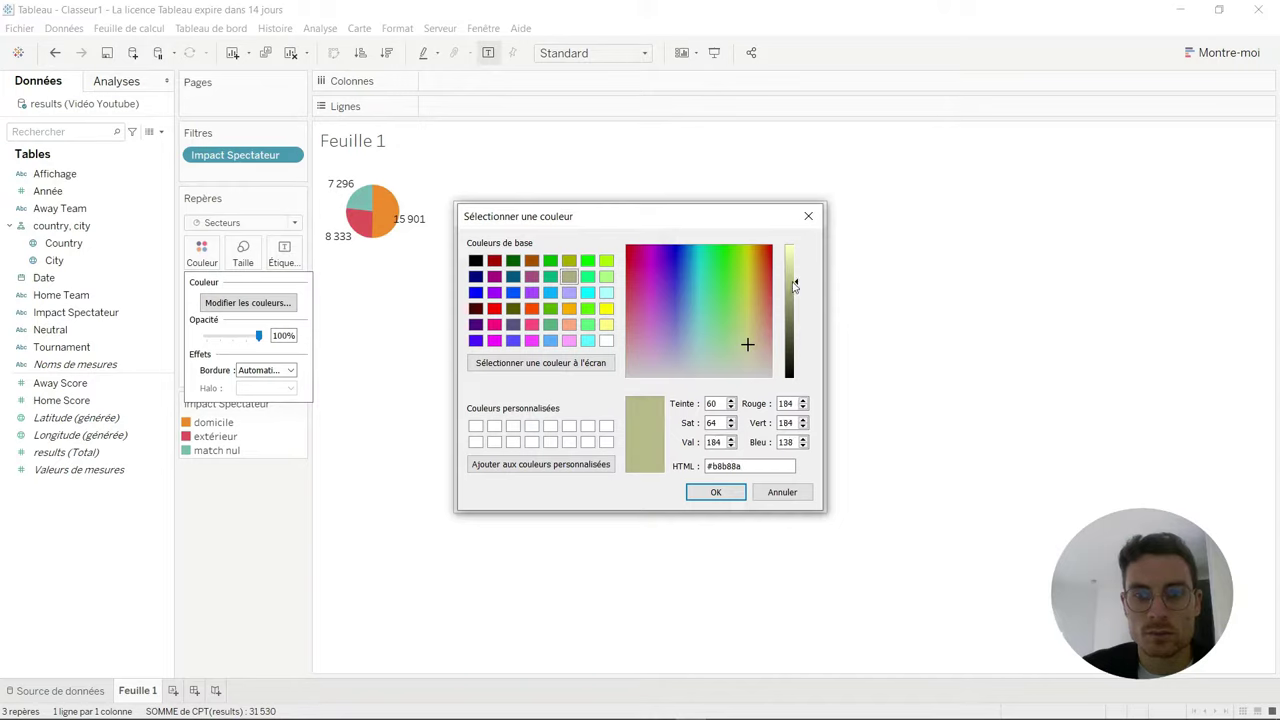
left_click(720, 495)
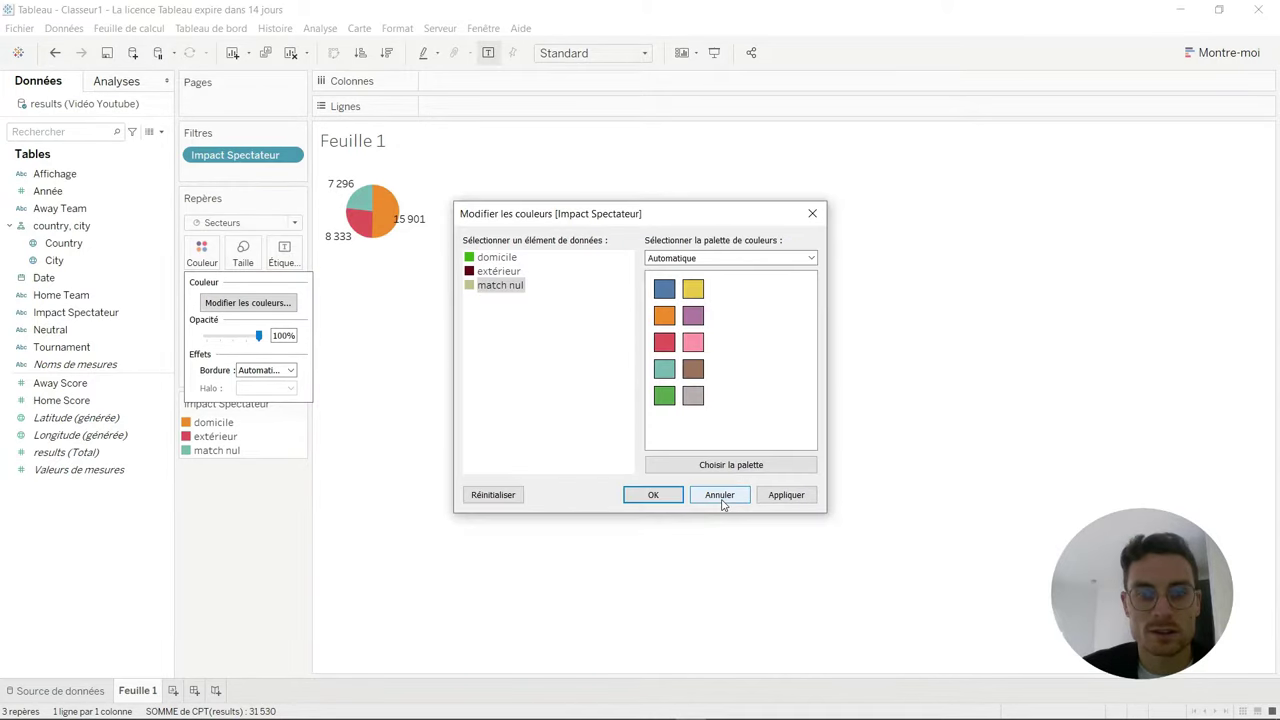
left_click(655, 495)
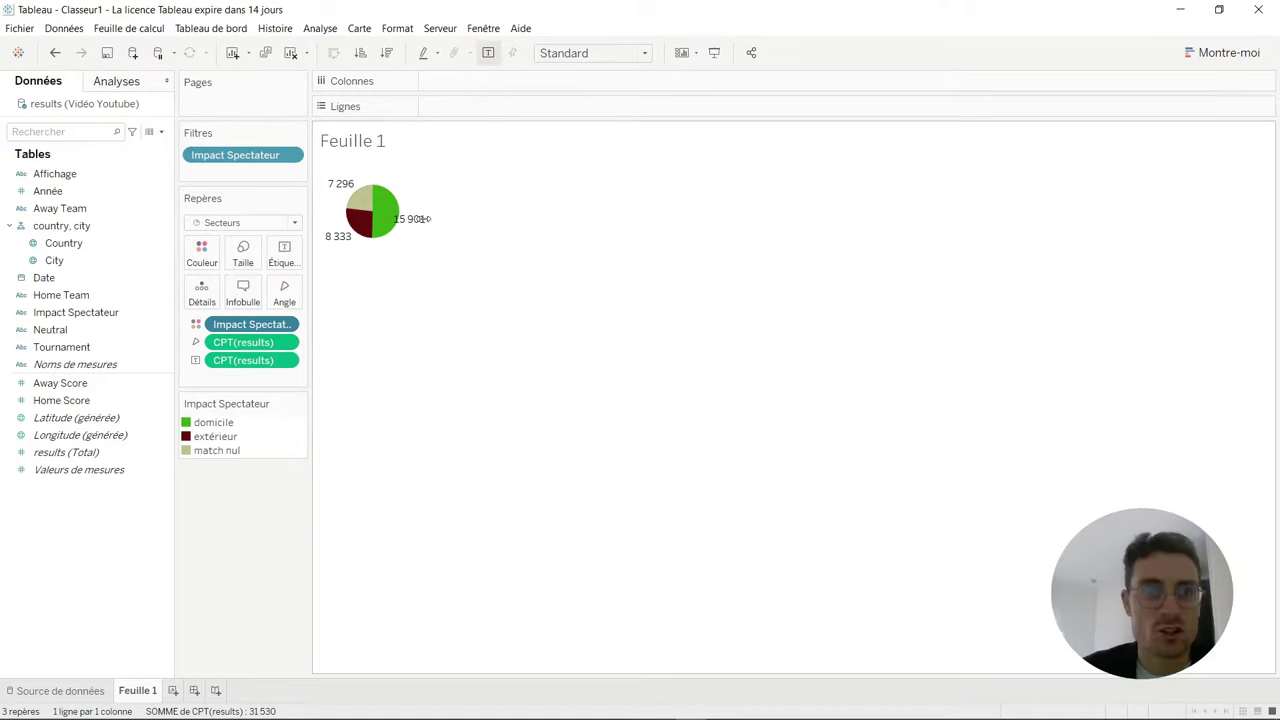
left_click(320, 28)
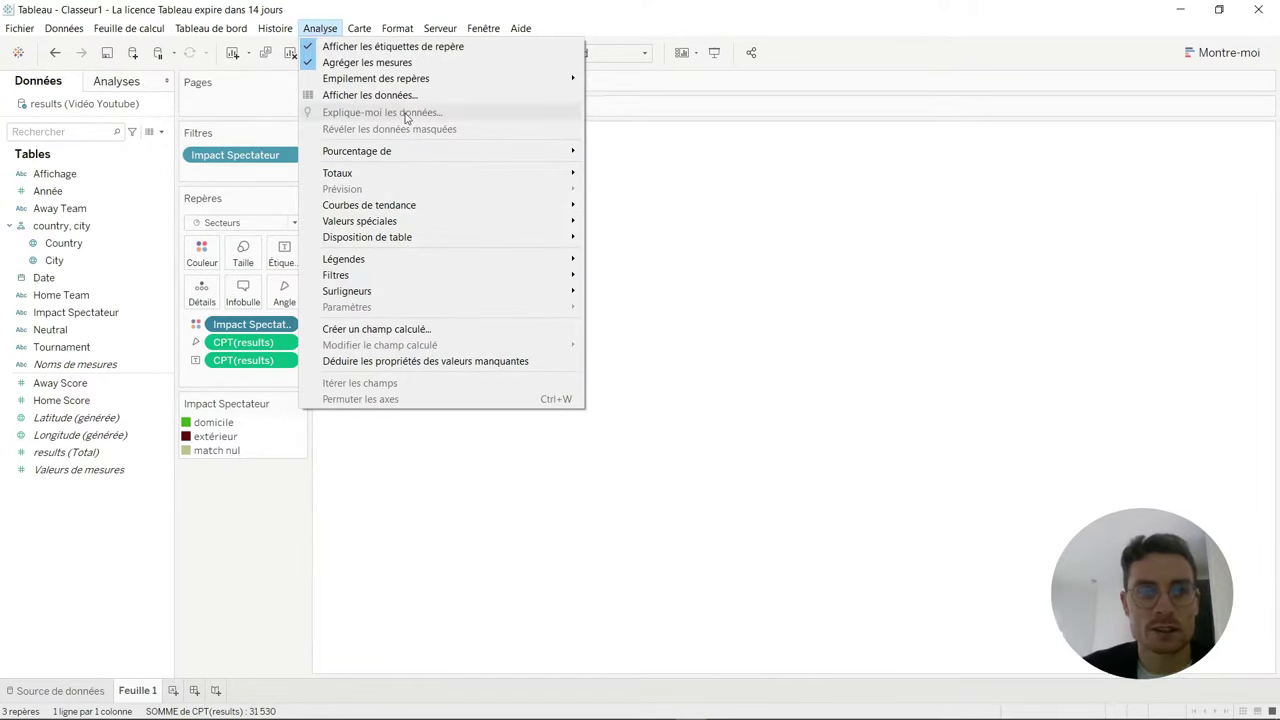
mouse_move(357, 151)
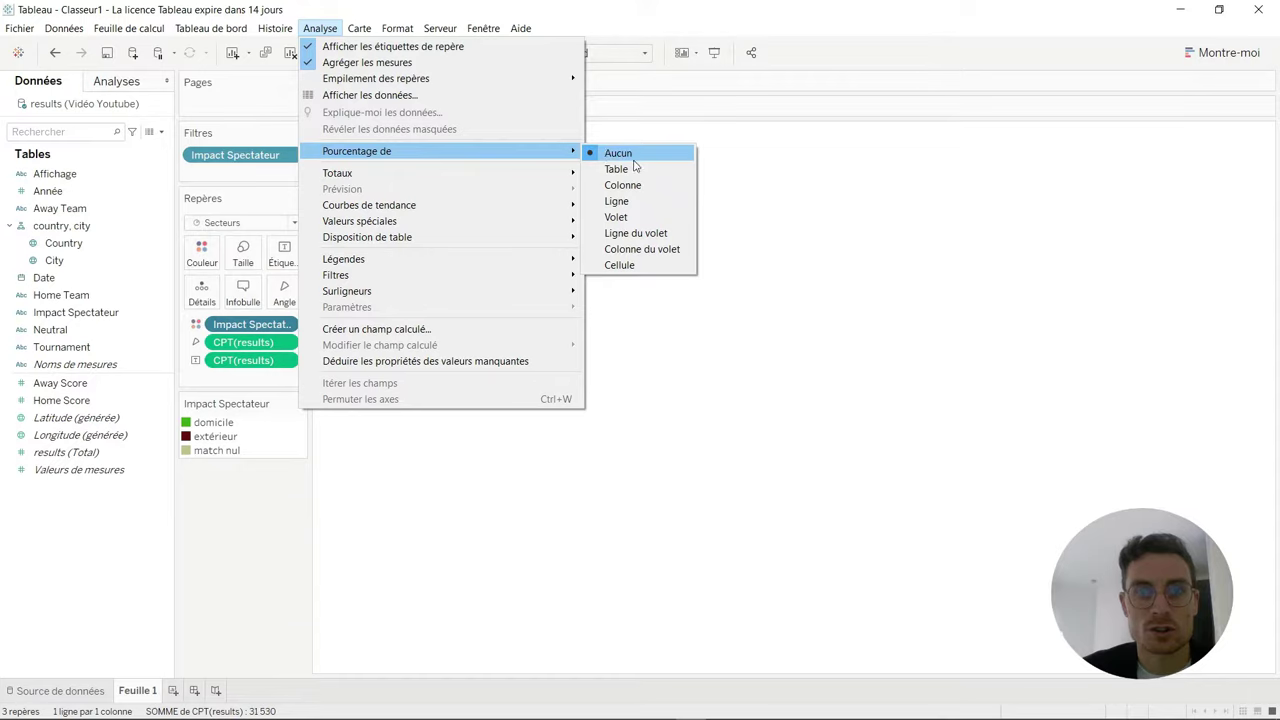
Step: Show slice values as Pourcentage de Table (domicile 50,43%) and add blank worksheet Feuille 2
left_click(633, 169)
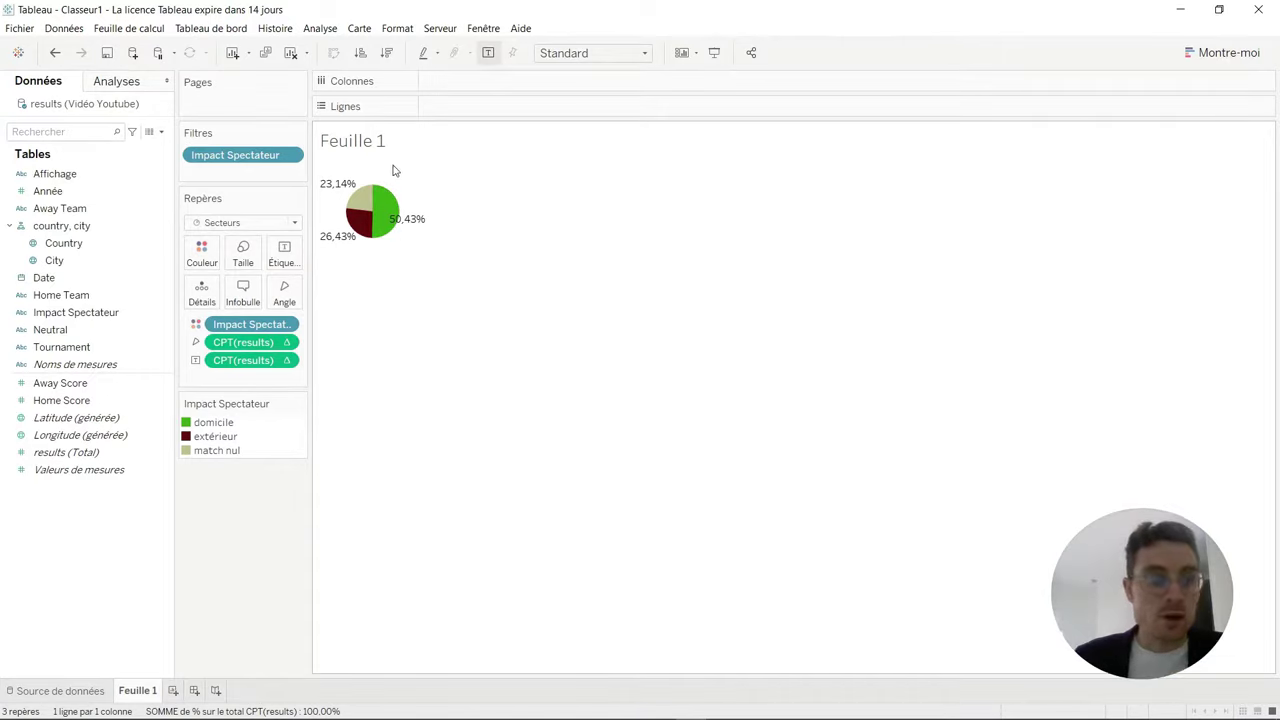
left_click(172, 690)
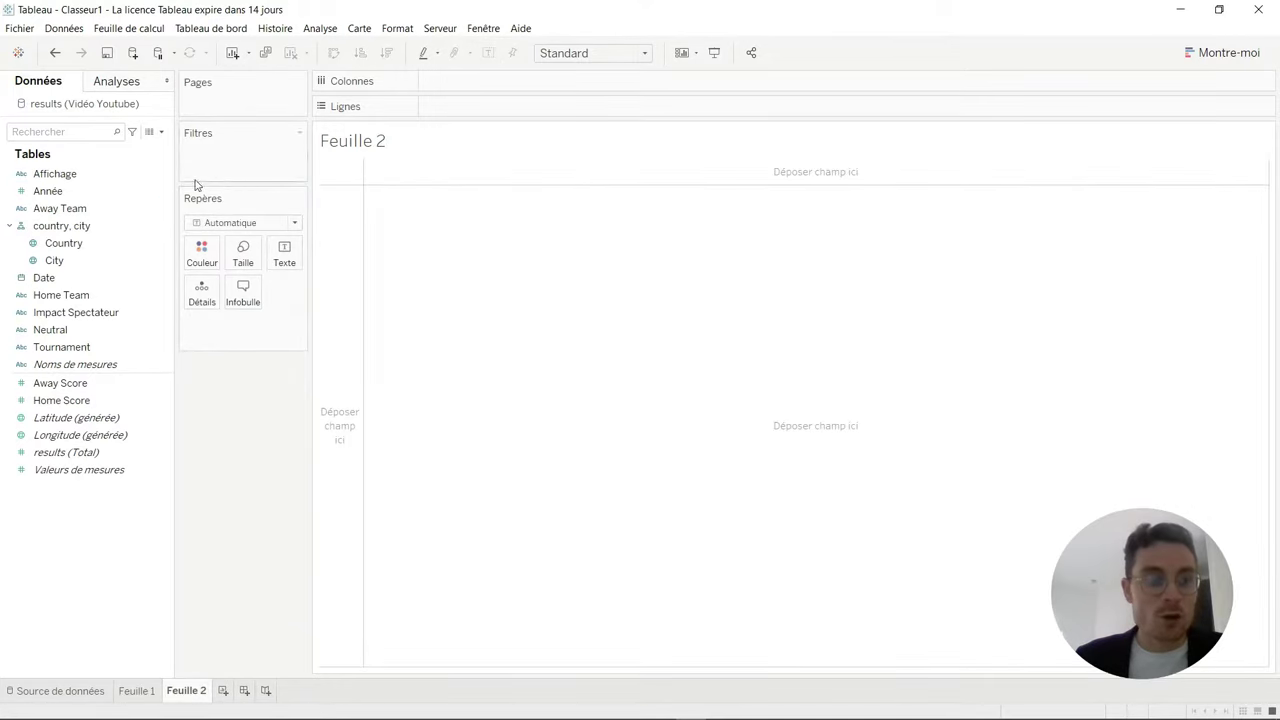
Step: Tabulate CPT(results) by Affichage with totals, filtering Null Impact Spectateur out (31 530)
mouse_move(55, 173)
left_mouse_down()
mouse_move(495, 127)
mouse_move(480, 106)
left_mouse_up()
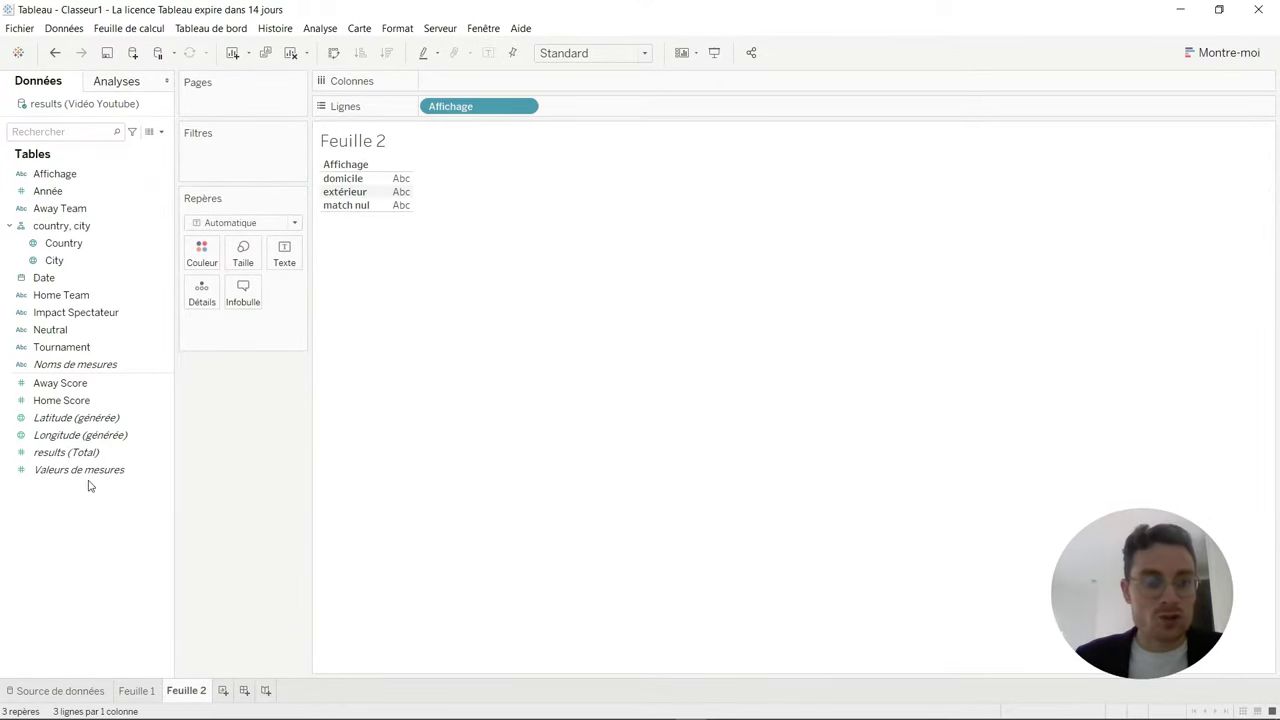
left_click_drag(66, 452, 300, 330)
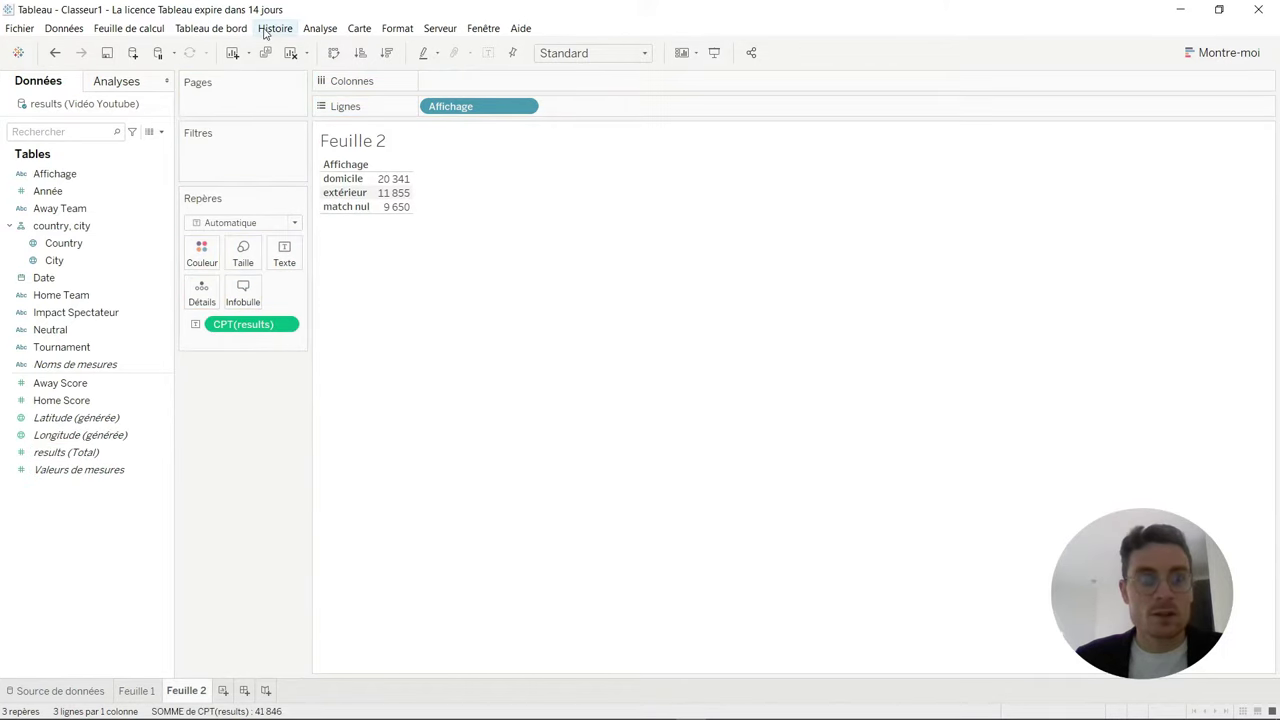
left_click(320, 29)
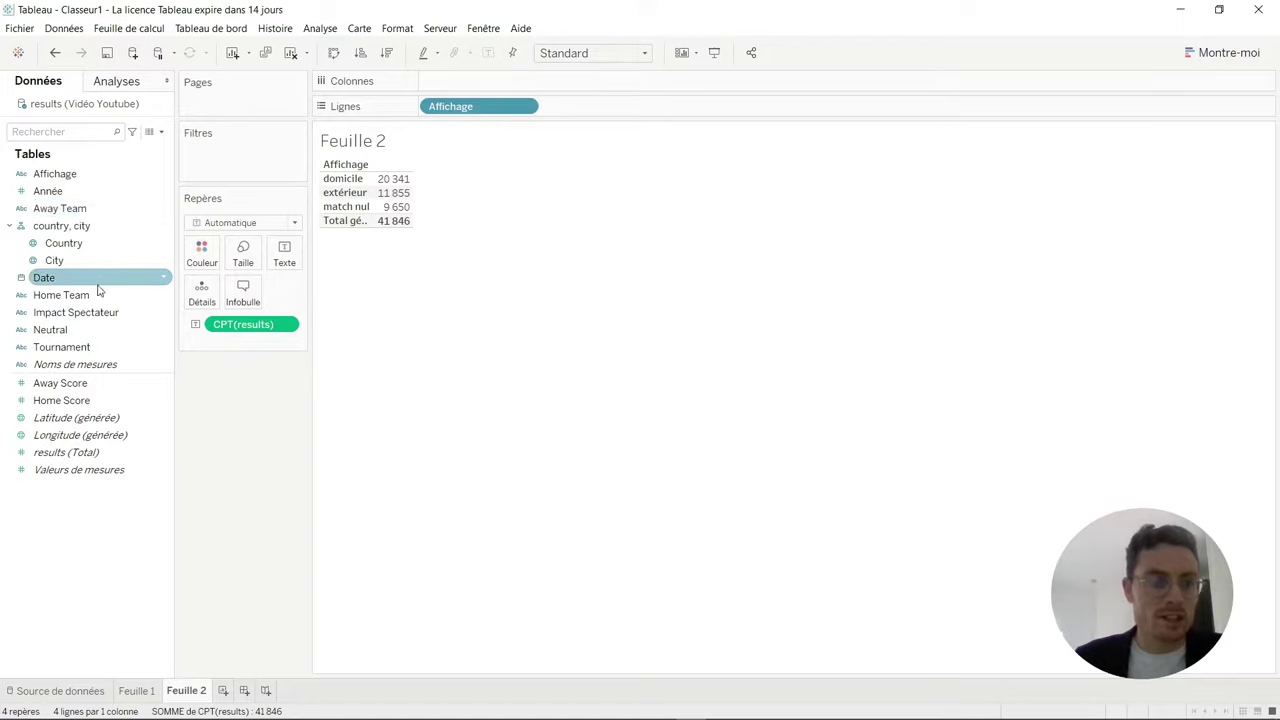
left_click_drag(98, 312, 247, 172)
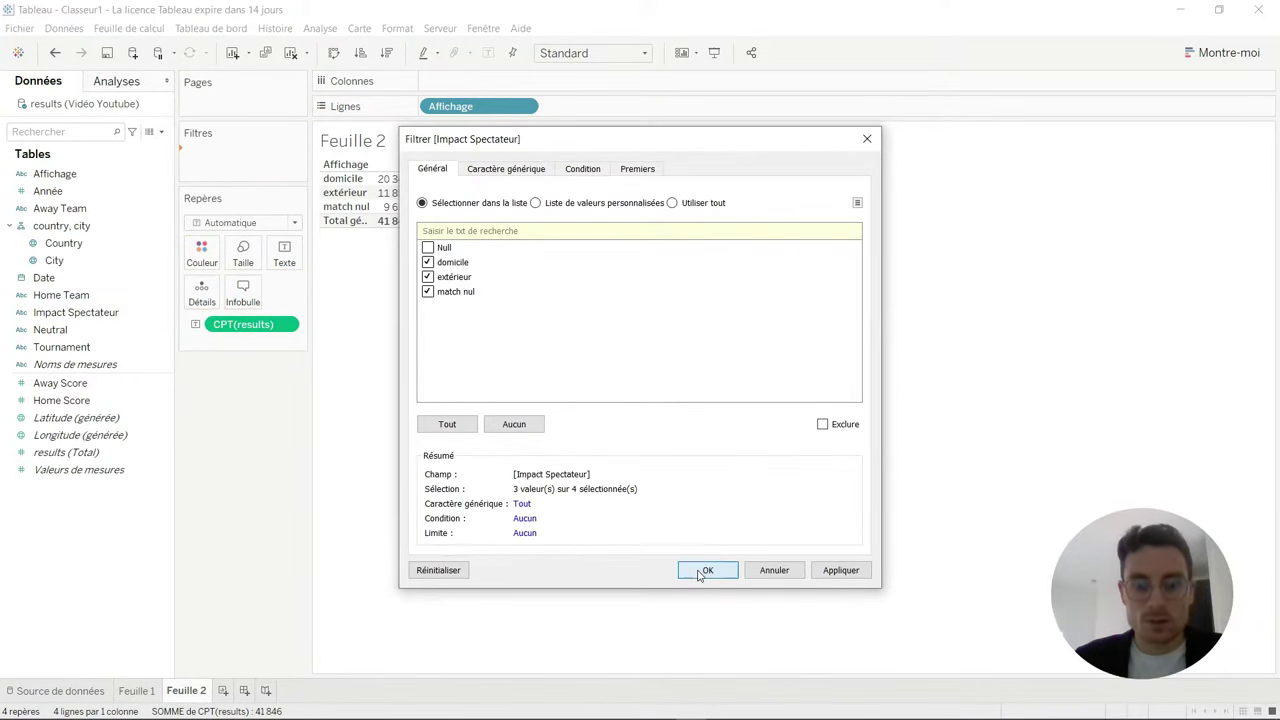
left_click(707, 570)
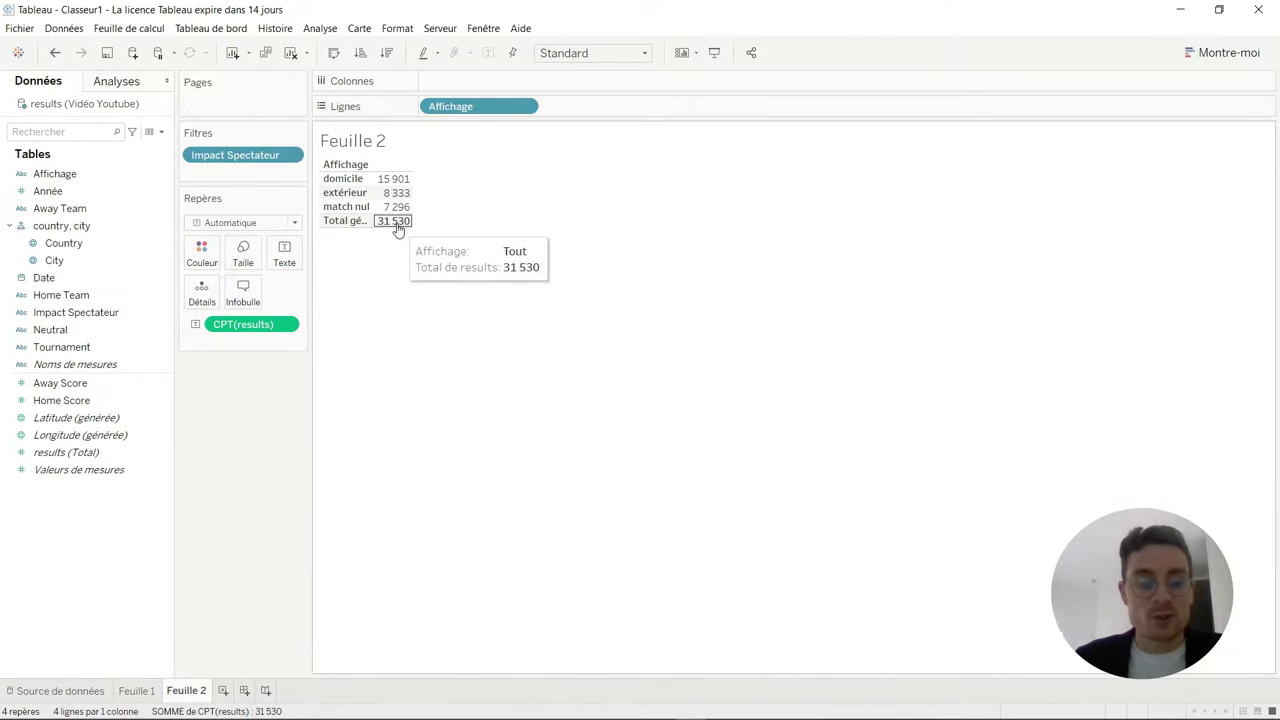
Step: Return to Feuille 1 and set the view fit from Standard to Vue entière
left_click(136, 691)
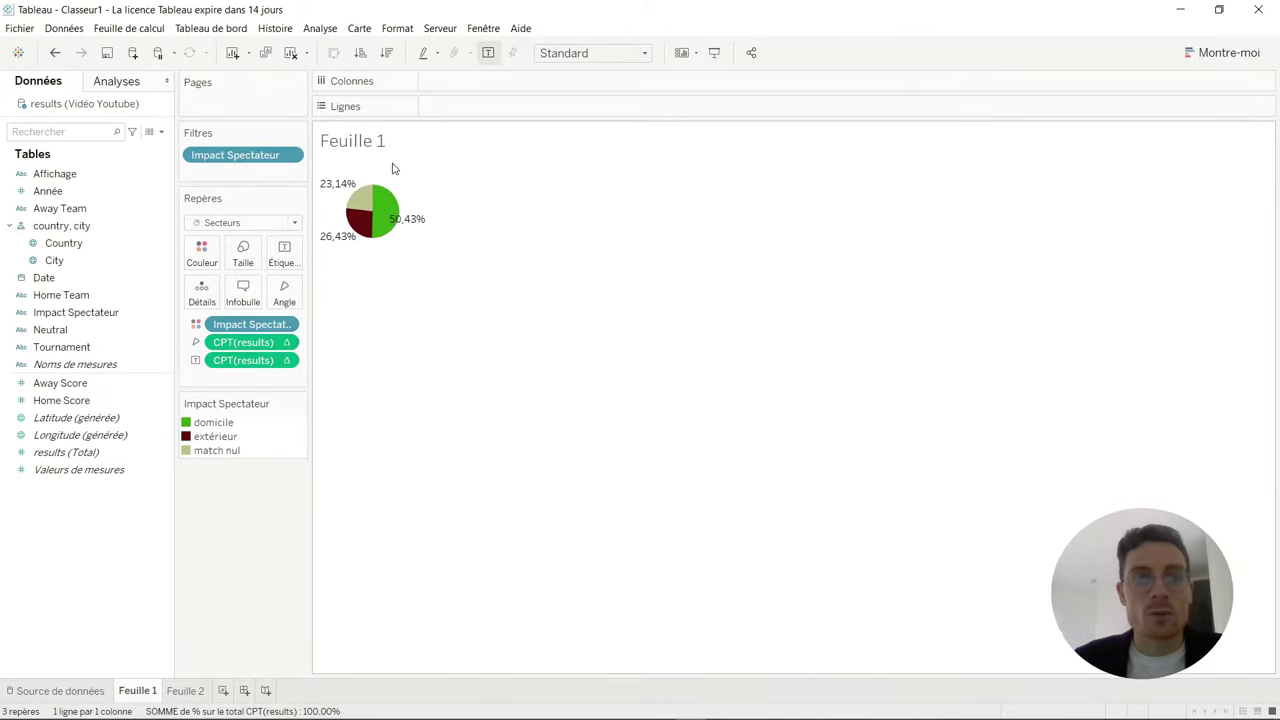
left_click(644, 53)
left_click(618, 114)
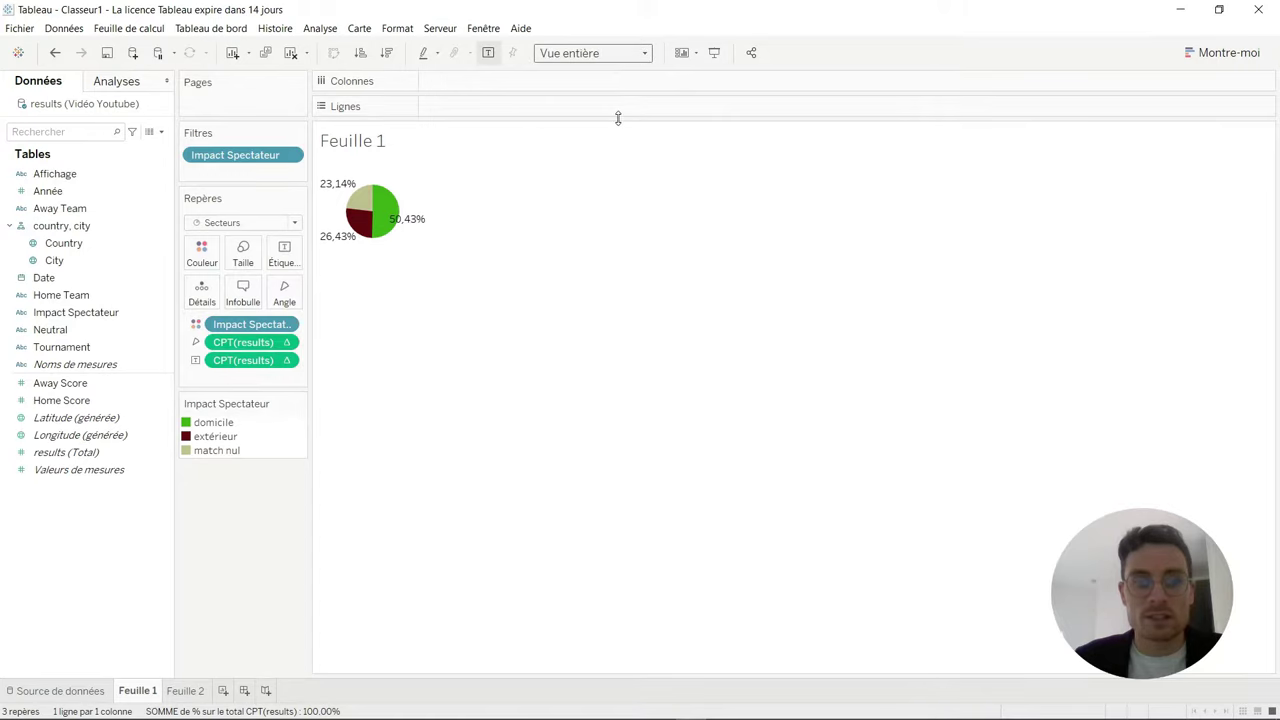
left_click(700, 320)
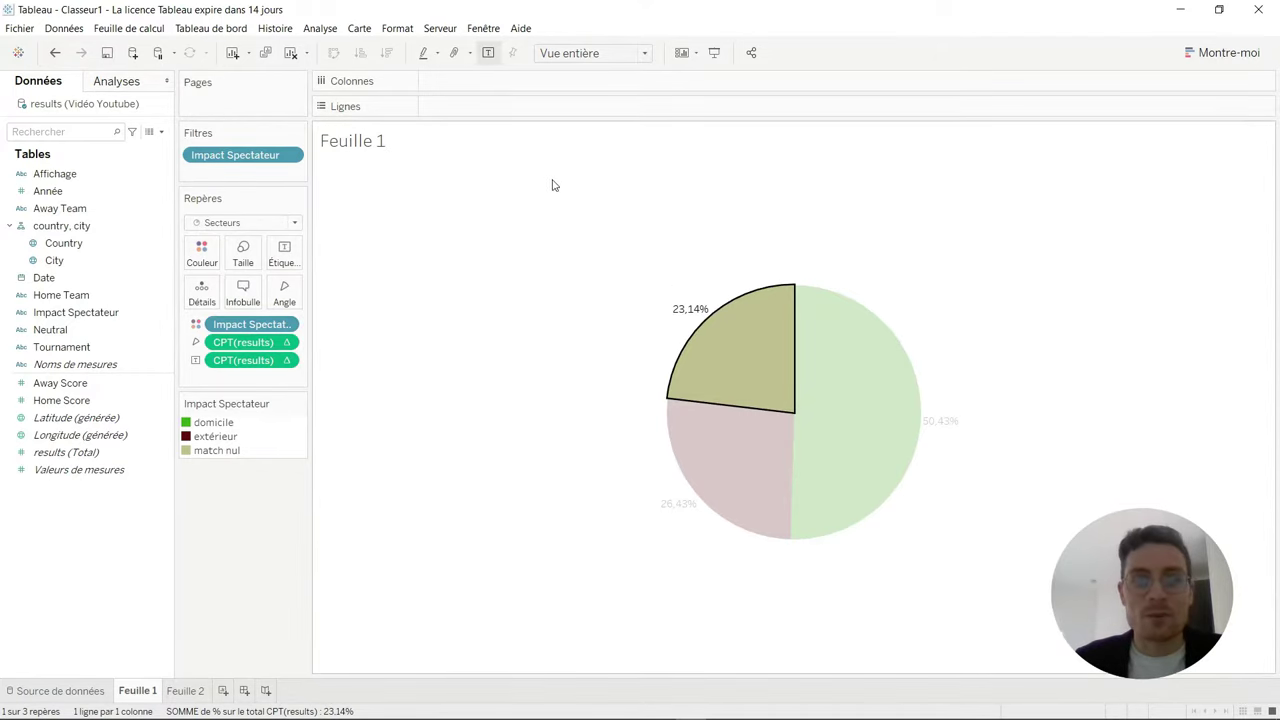
Step: Format the pie's percentage labels as Pourcentage with 0 decimal places
right_click(697, 320)
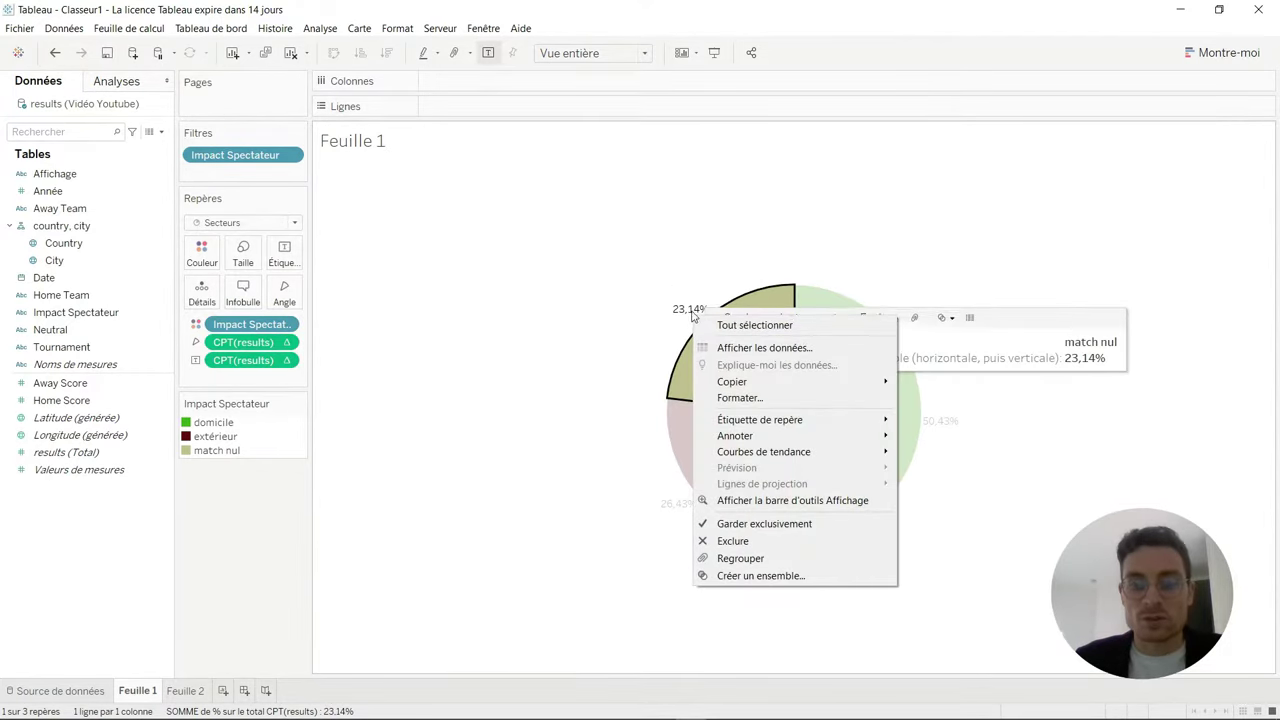
left_click(729, 394)
mouse_move(250, 360)
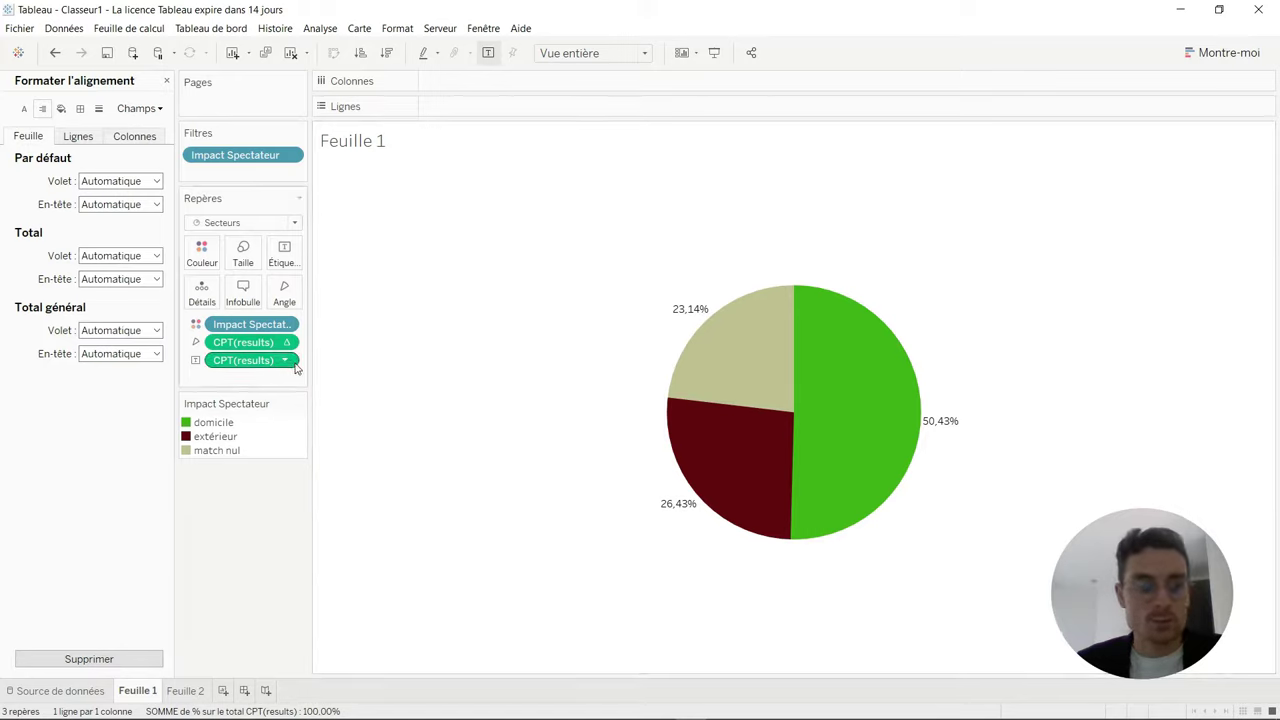
left_click(287, 360)
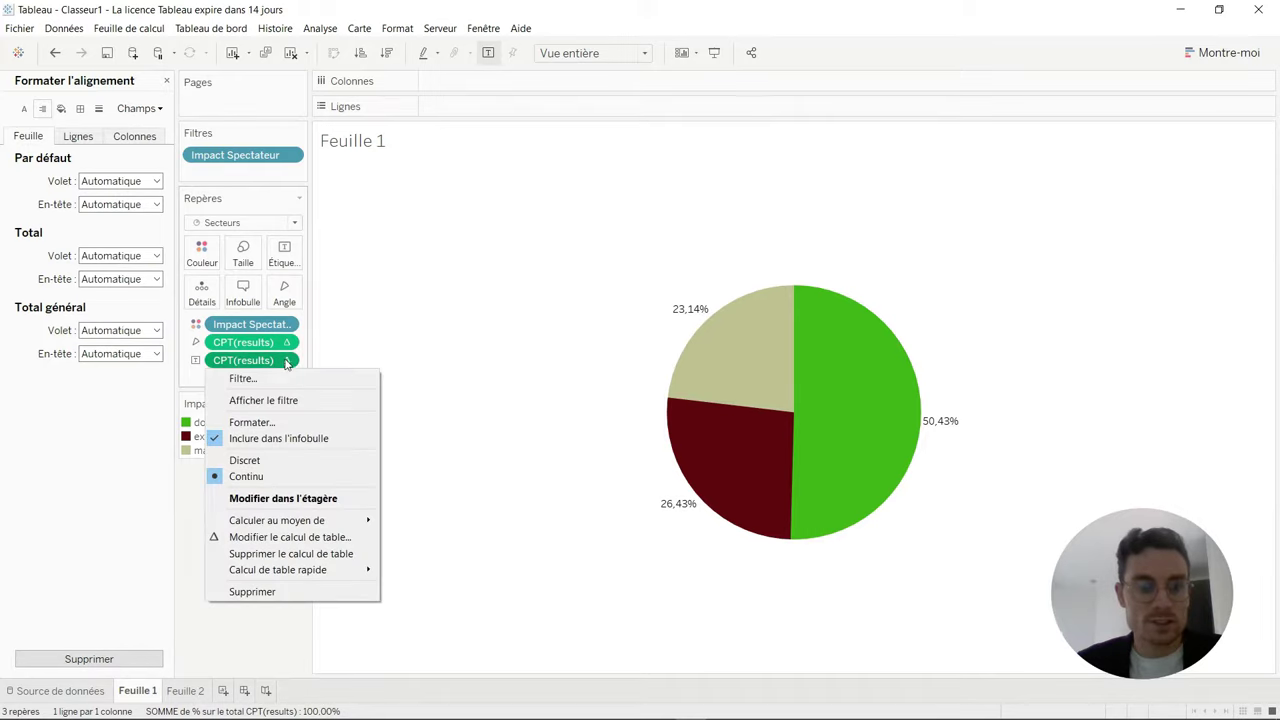
left_click(258, 420)
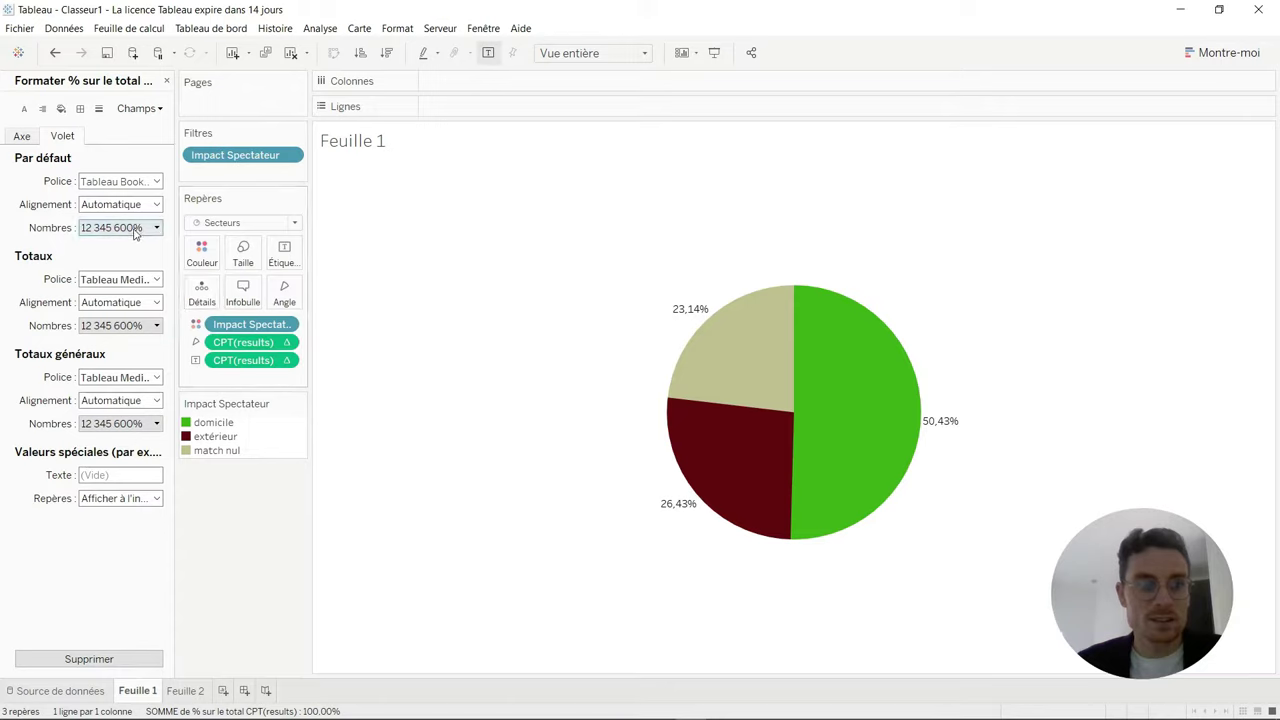
left_click(145, 228)
left_click(145, 228)
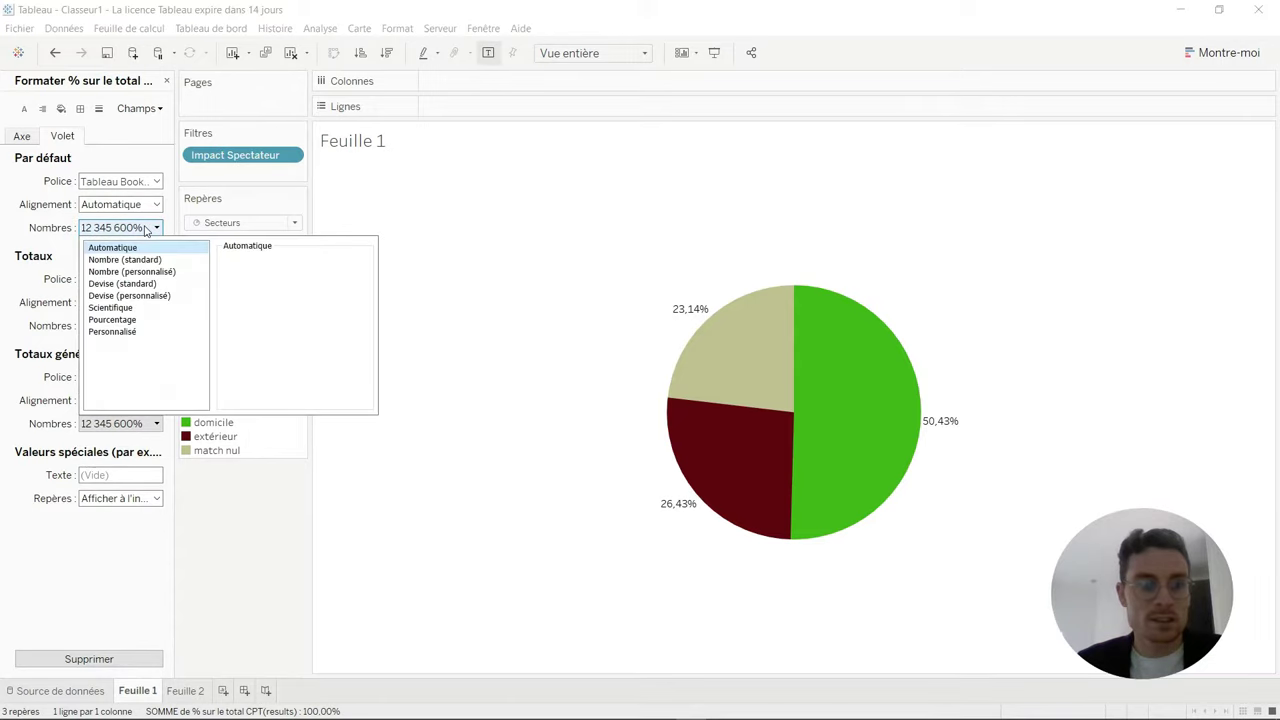
left_click(140, 320)
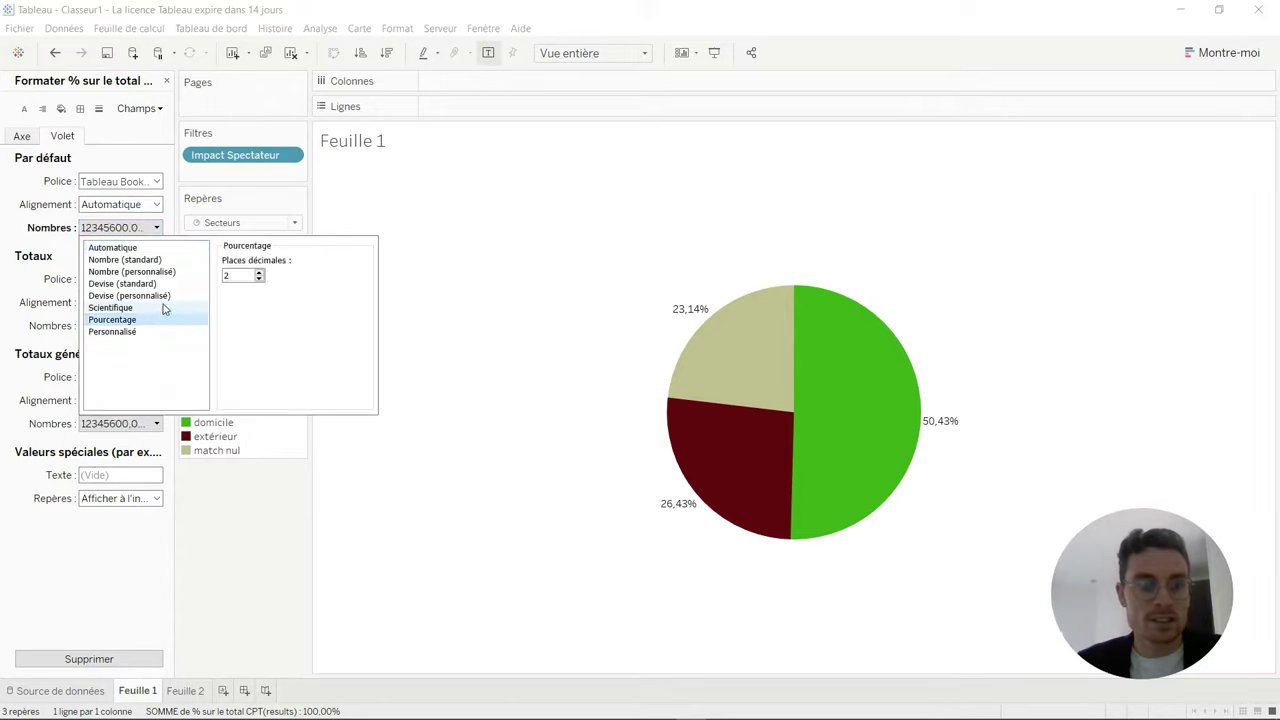
double_click(259, 279)
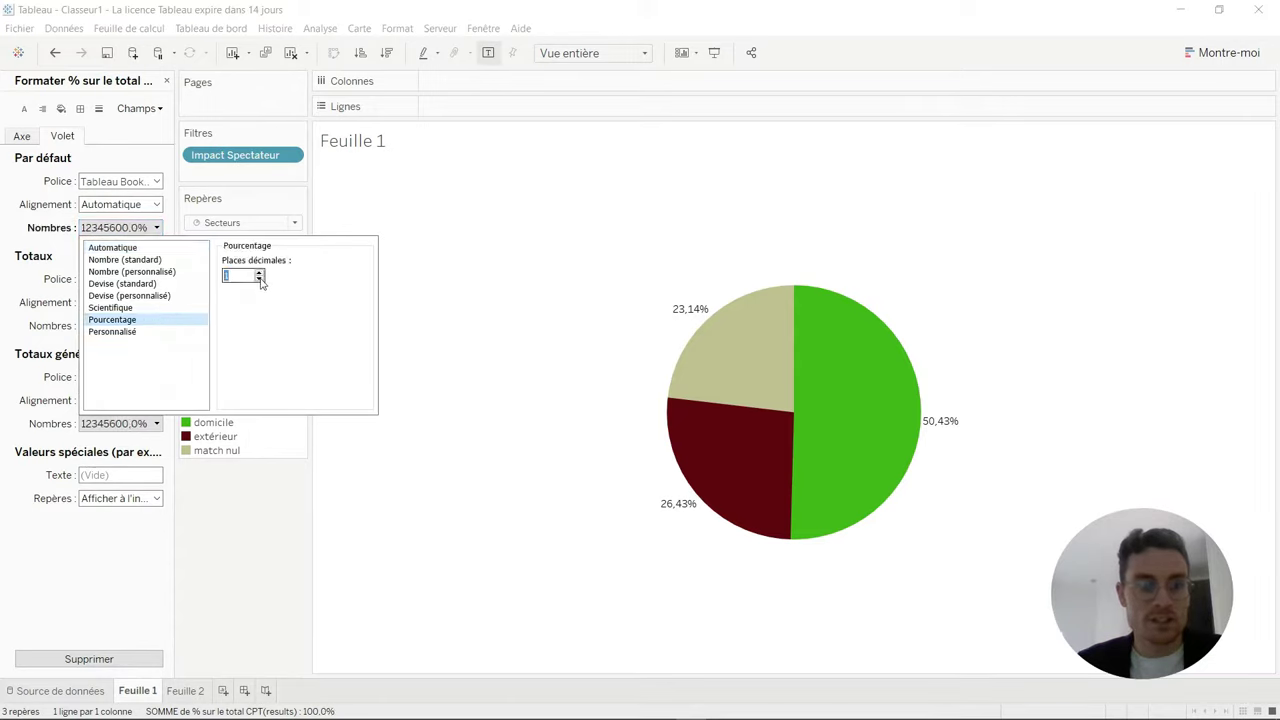
left_click(700, 312)
Step: Set the Totaux font to 10-point bold and close the Format pane
left_click(133, 282)
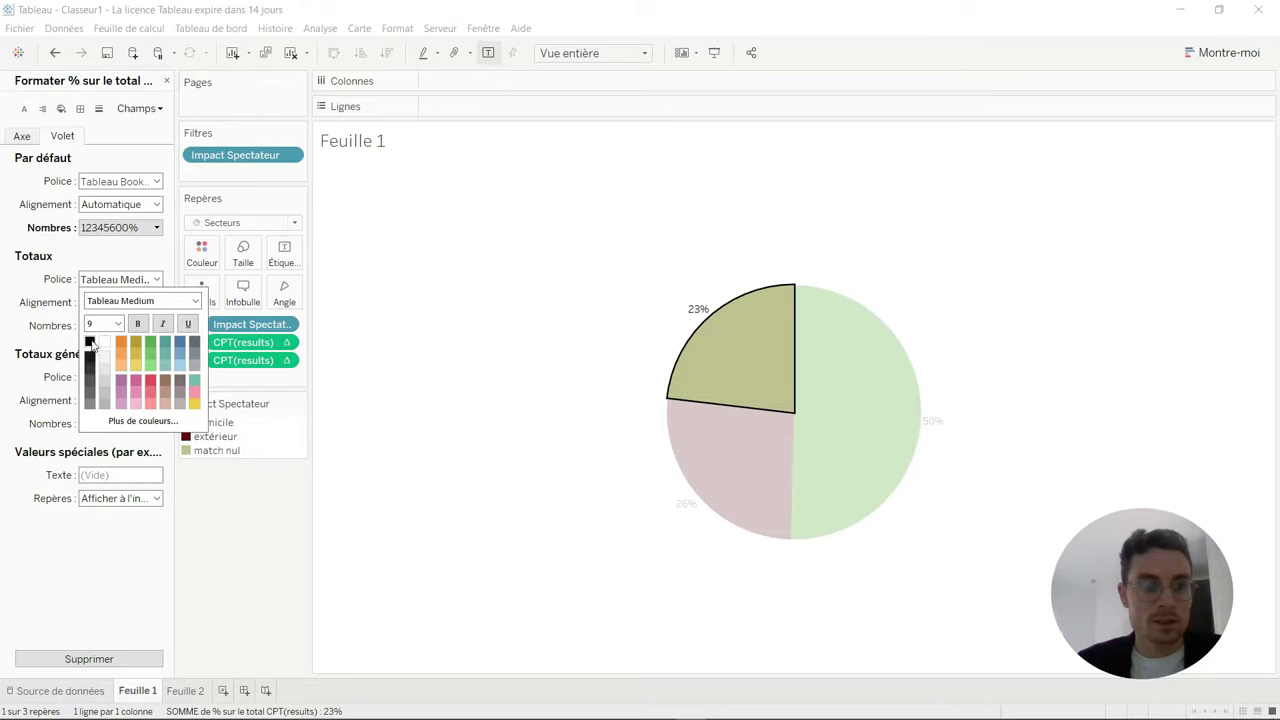
left_click(118, 323)
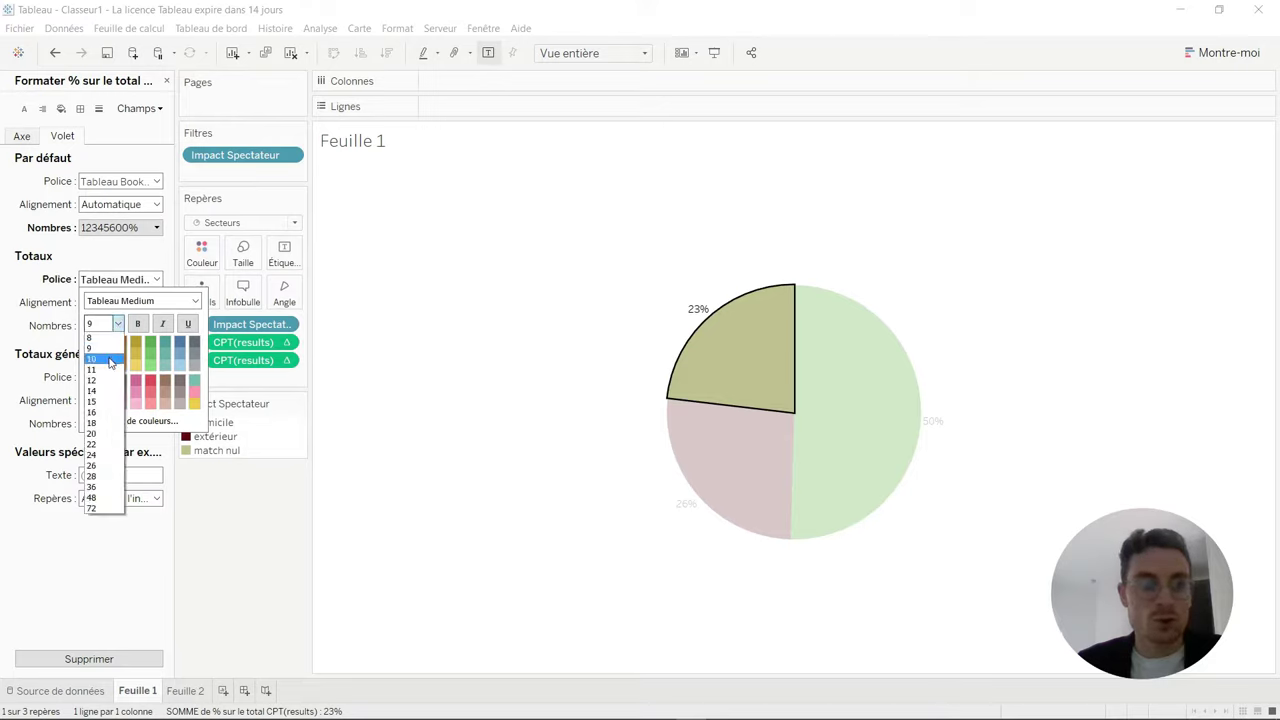
left_click(111, 359)
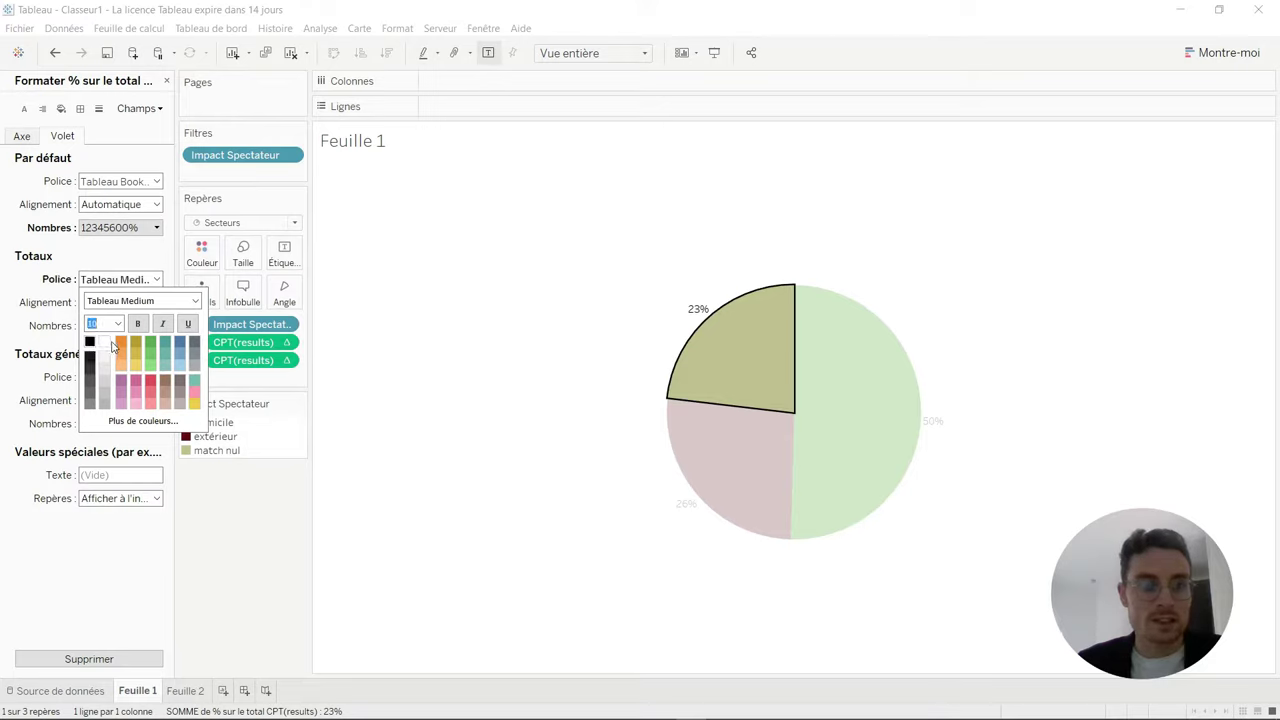
left_click(141, 326)
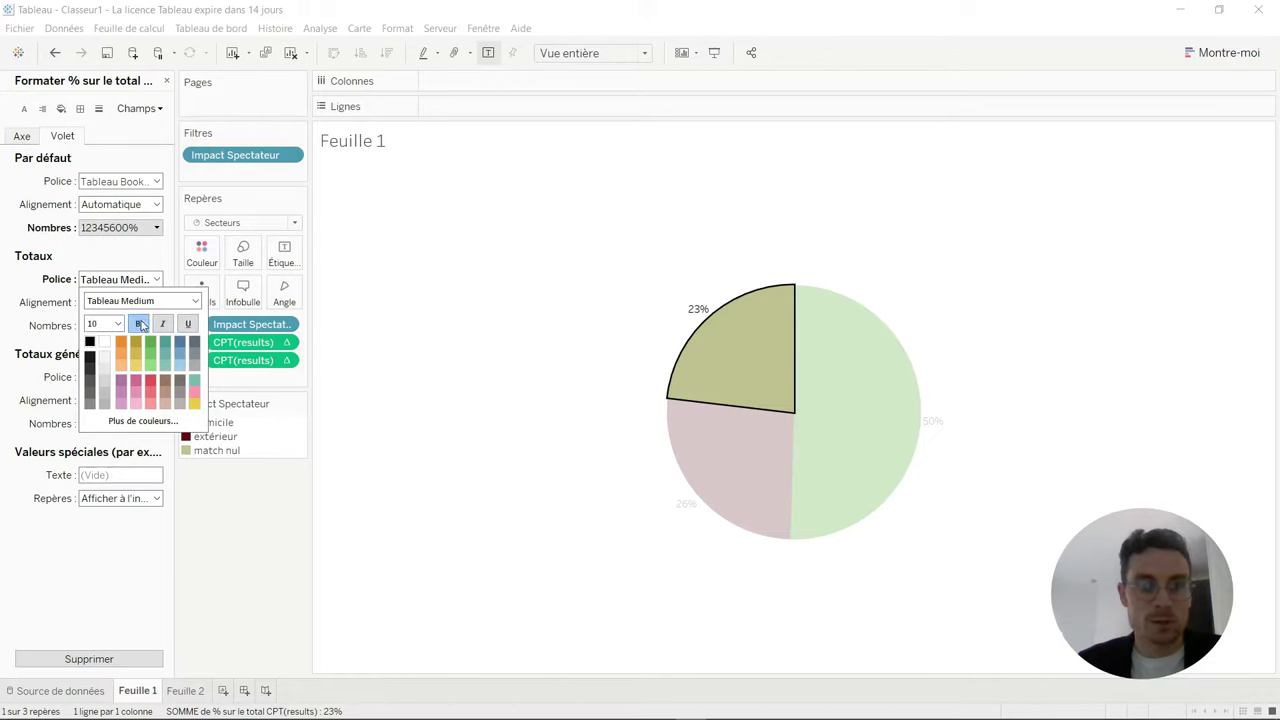
left_click(136, 257)
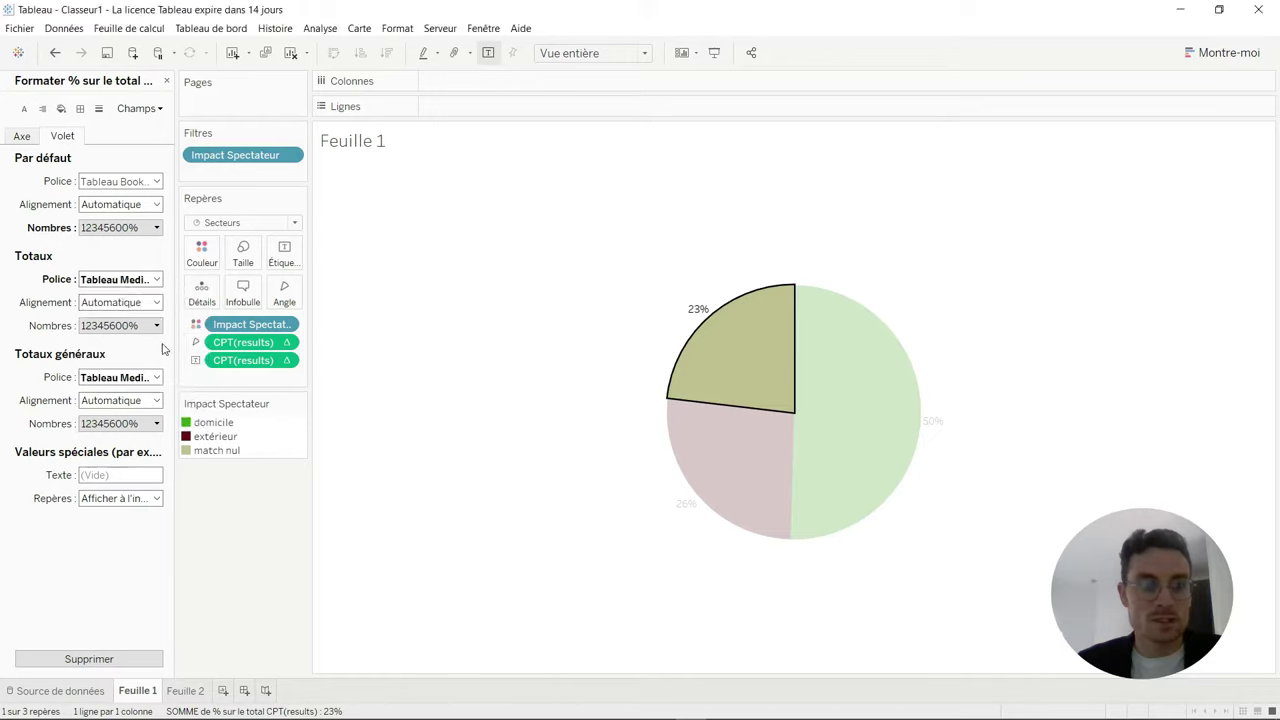
left_click(583, 202)
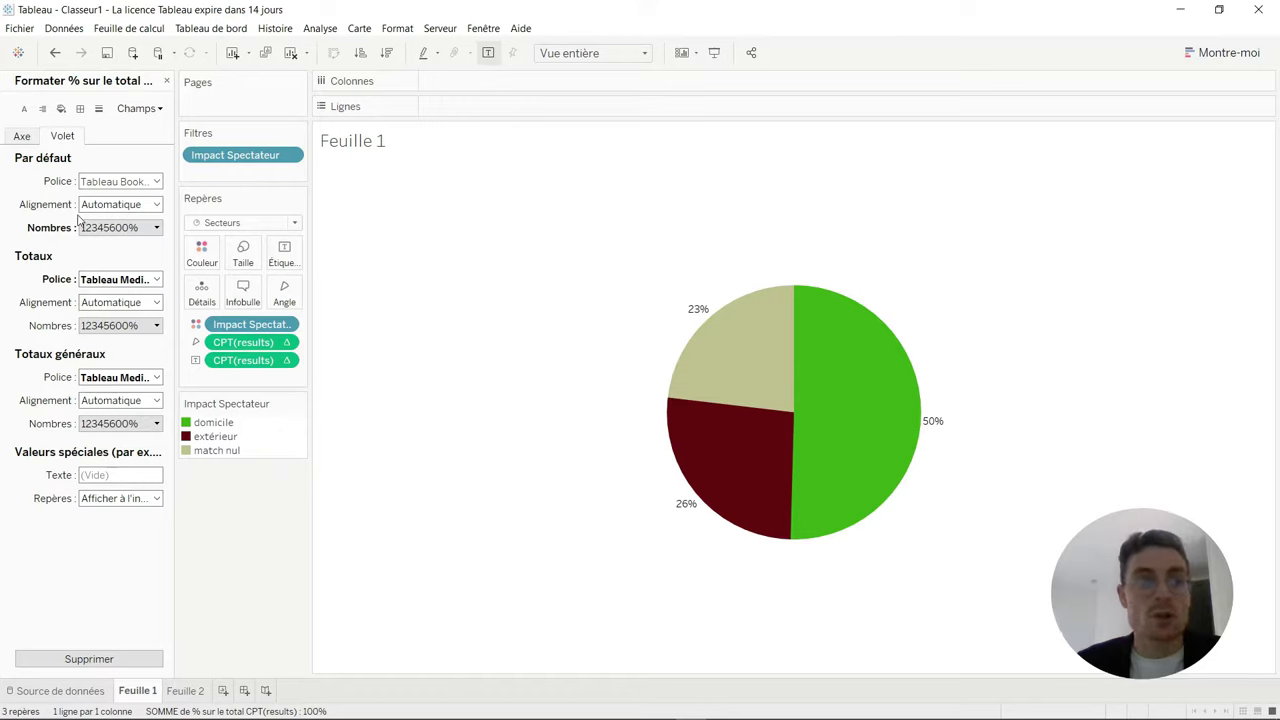
left_click(80, 109)
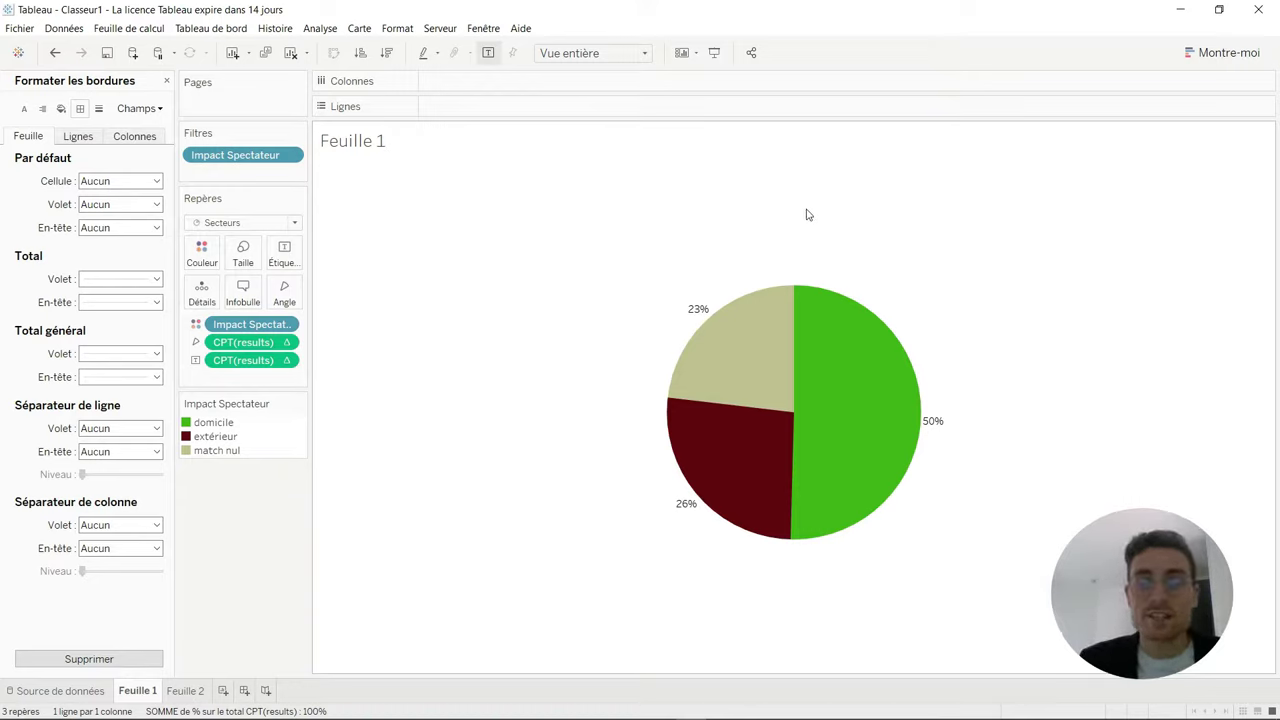
left_click(167, 82)
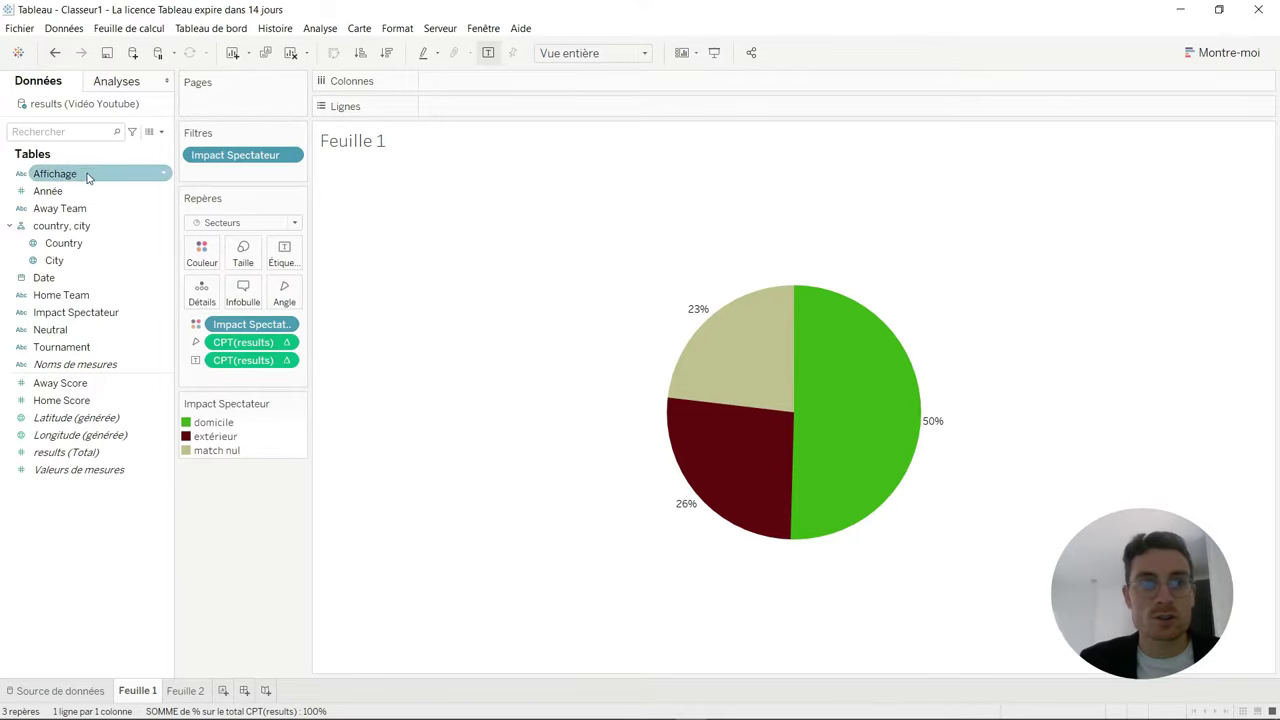
Step: Page the pie by Année, toggle Format > Animations Activé, and set playback to fastest speed
mouse_move(45, 194)
left_mouse_down()
mouse_move(216, 96)
mouse_move(226, 104)
left_mouse_up()
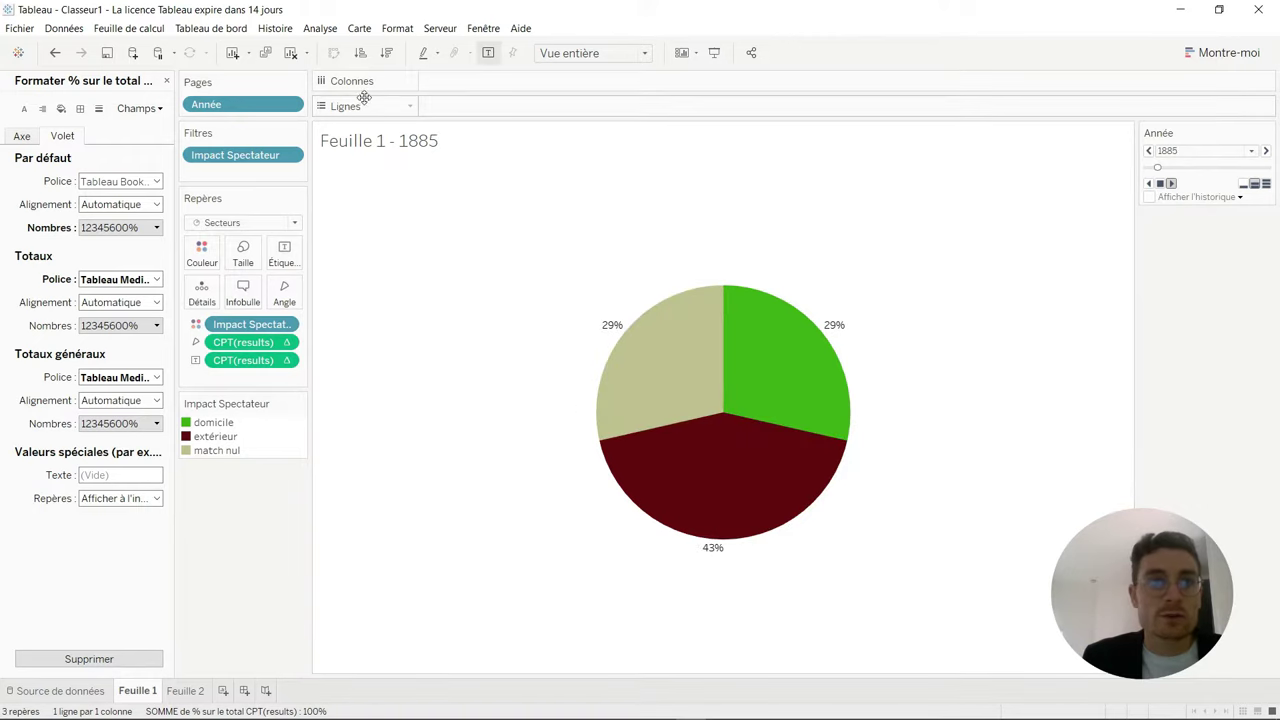
left_click(397, 29)
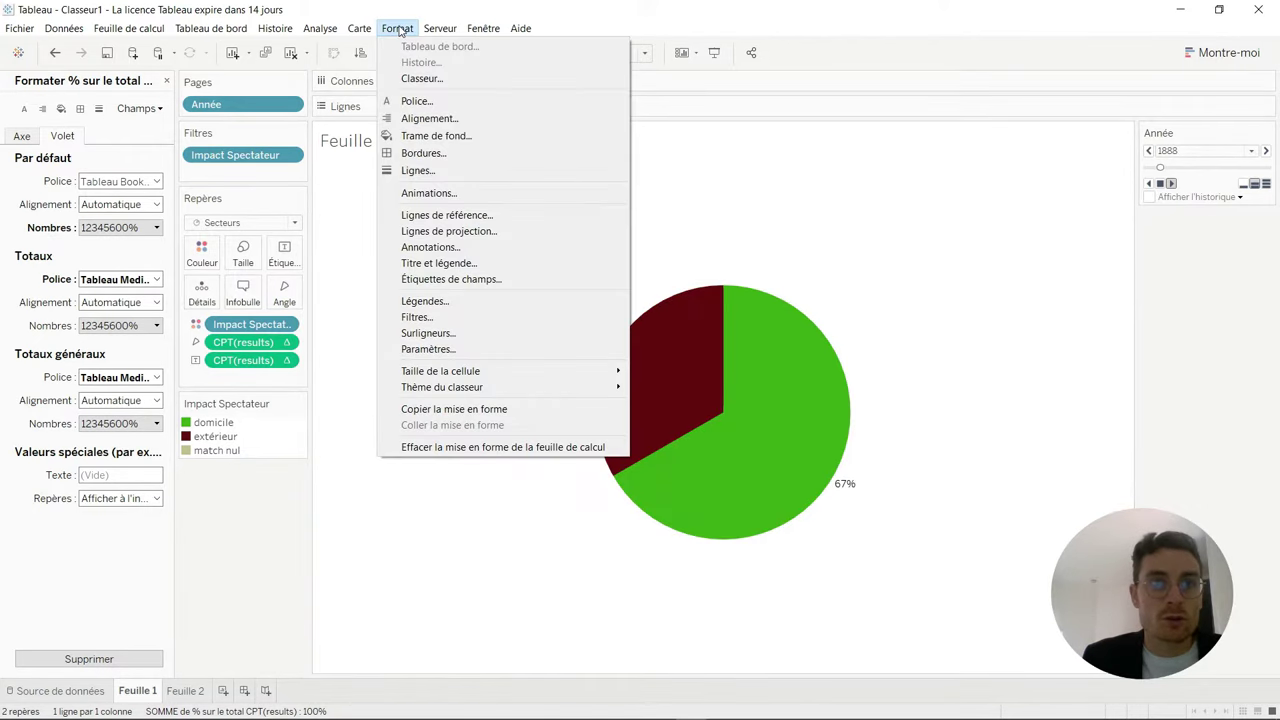
left_click(430, 193)
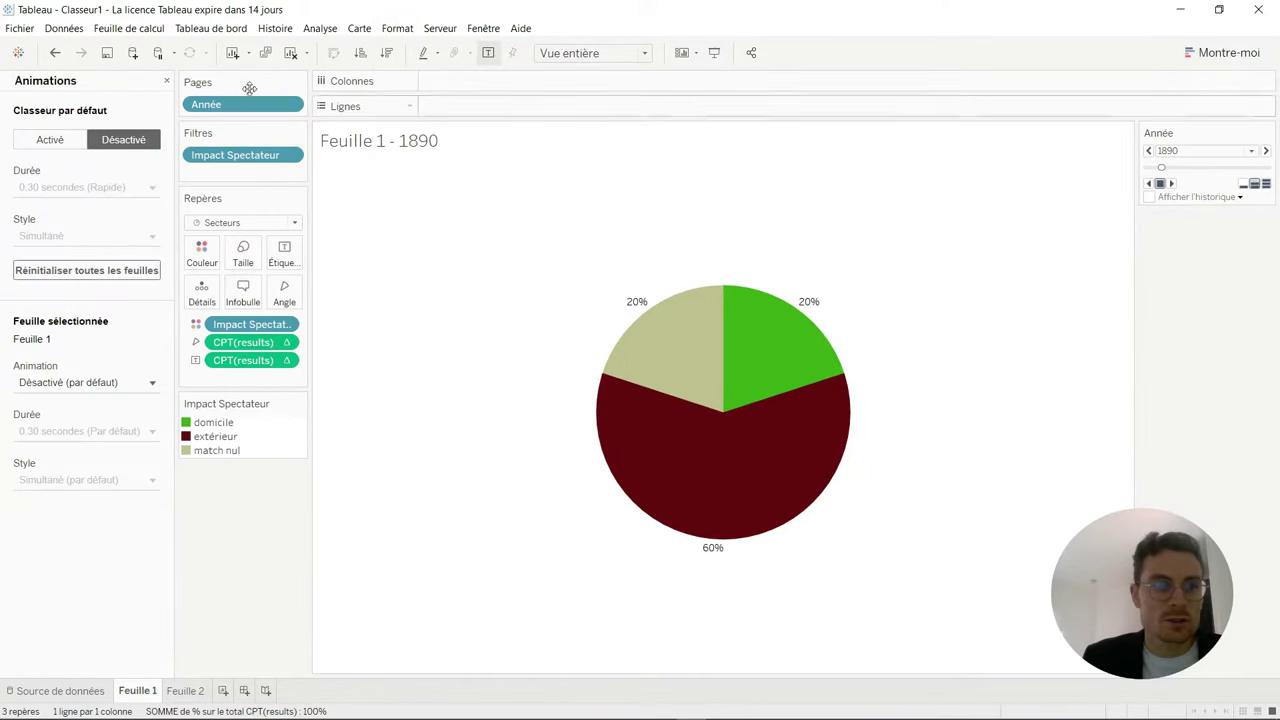
left_click(78, 139)
left_click(152, 188)
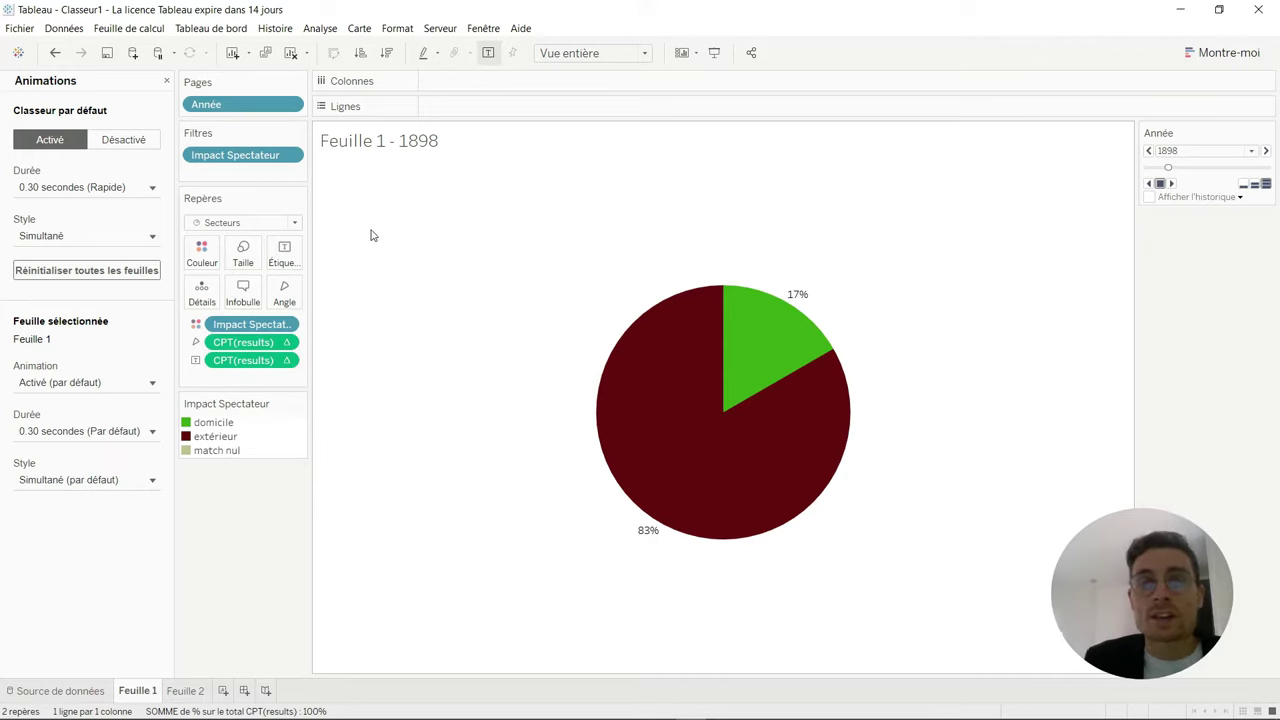
left_click(1243, 186)
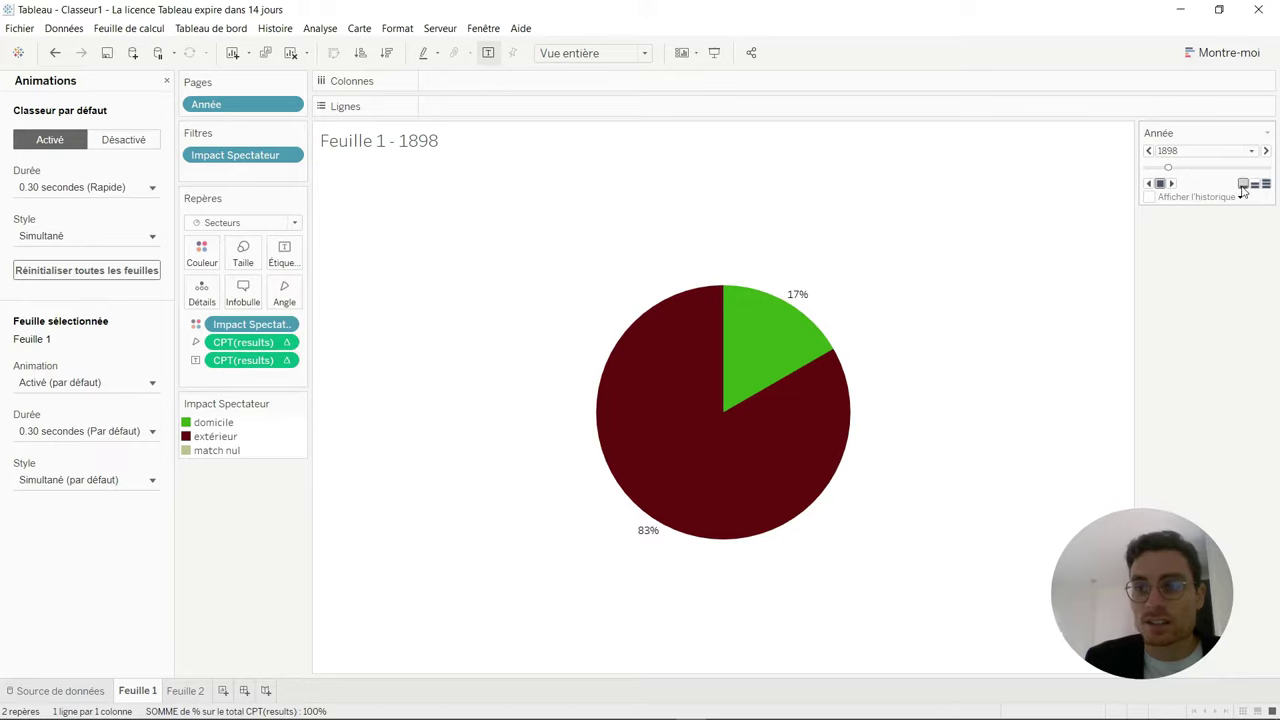
left_click(1266, 186)
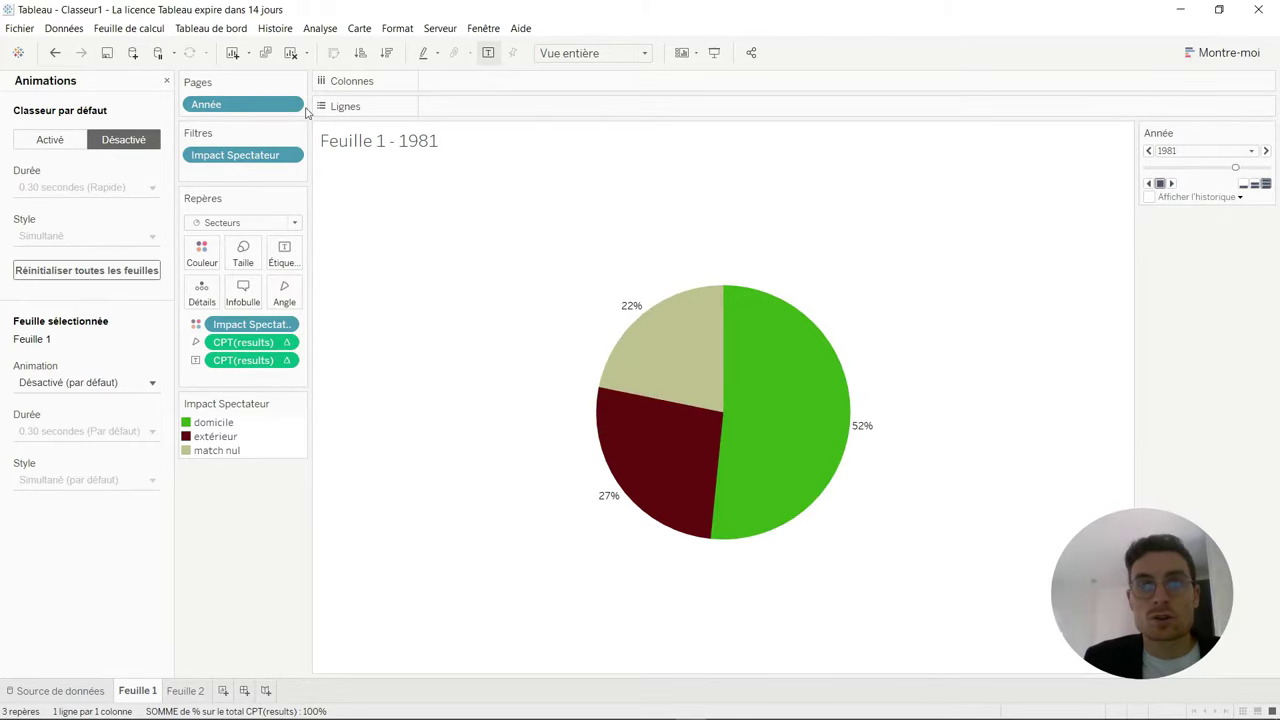
Step: Replace the title's sheet-name placeholder with 'Résultats des matchs interantionaux de football en'
double_click(388, 143)
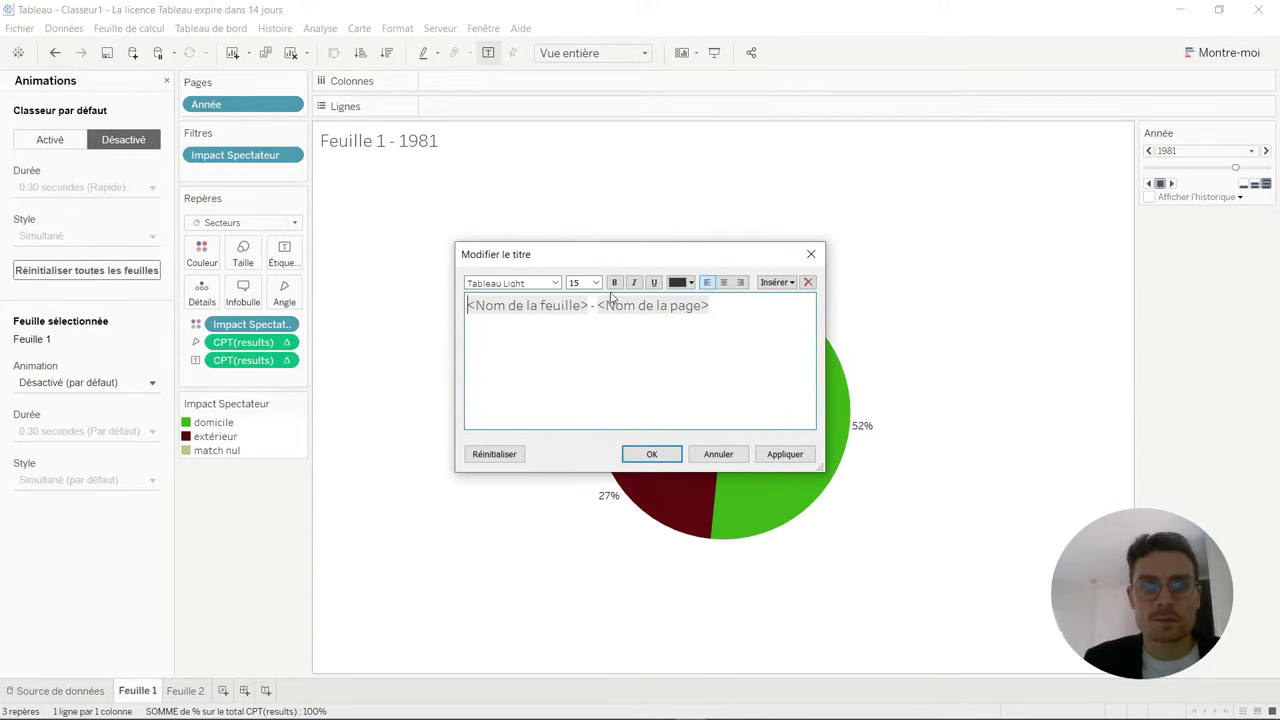
left_click(594, 320)
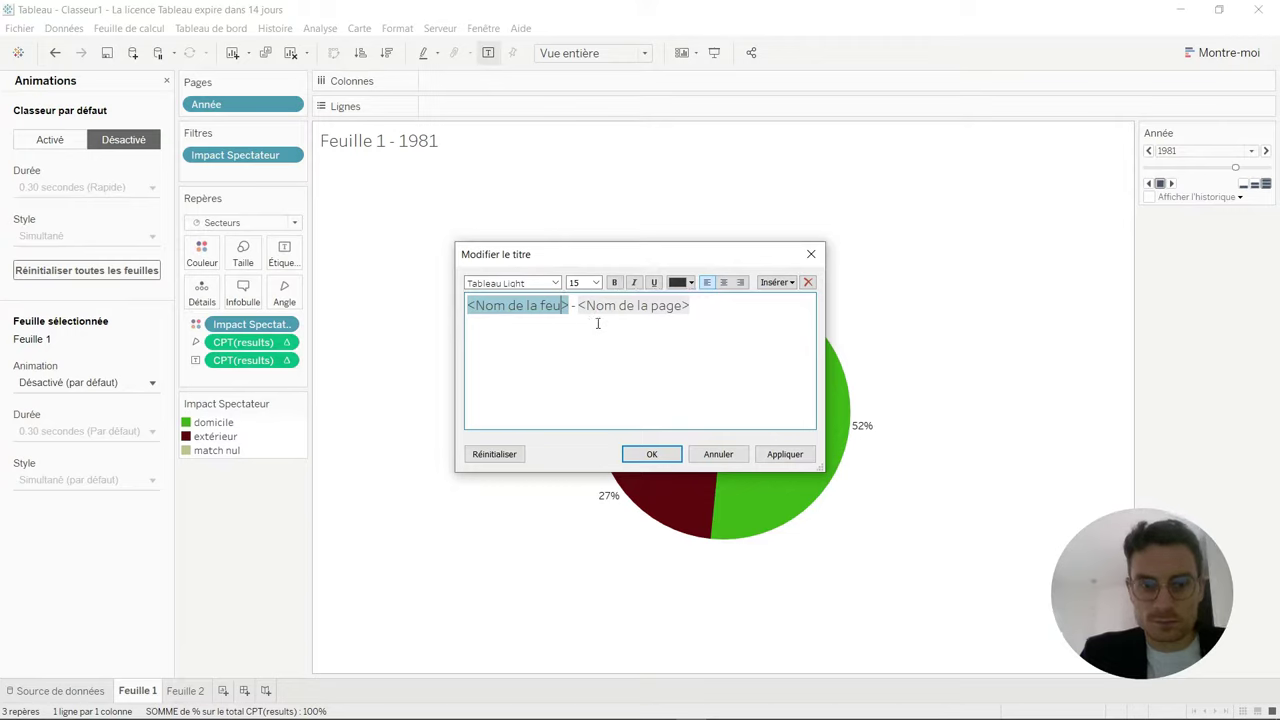
key("BackSpace")
key("BackSpace")
key("BackSpace")
key("BackSpace")
key("BackSpace")
key("BackSpace")
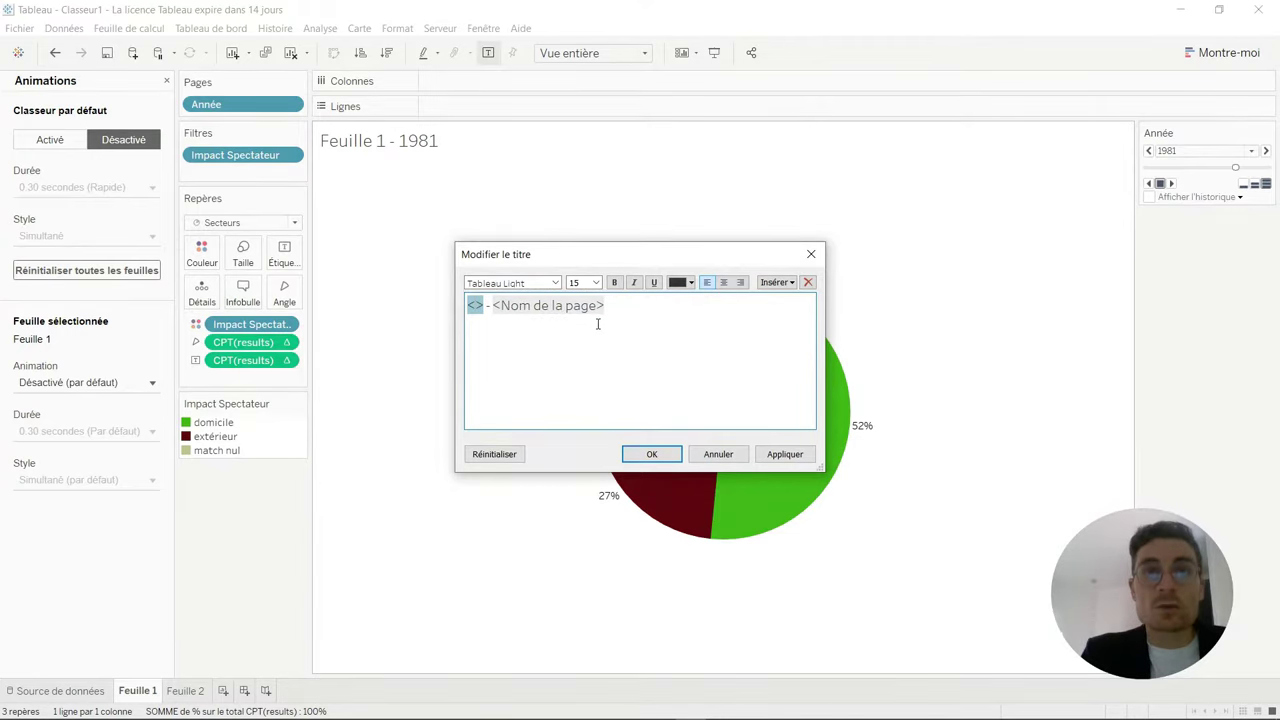
type("Résultats des matchs interantionaux de football en")
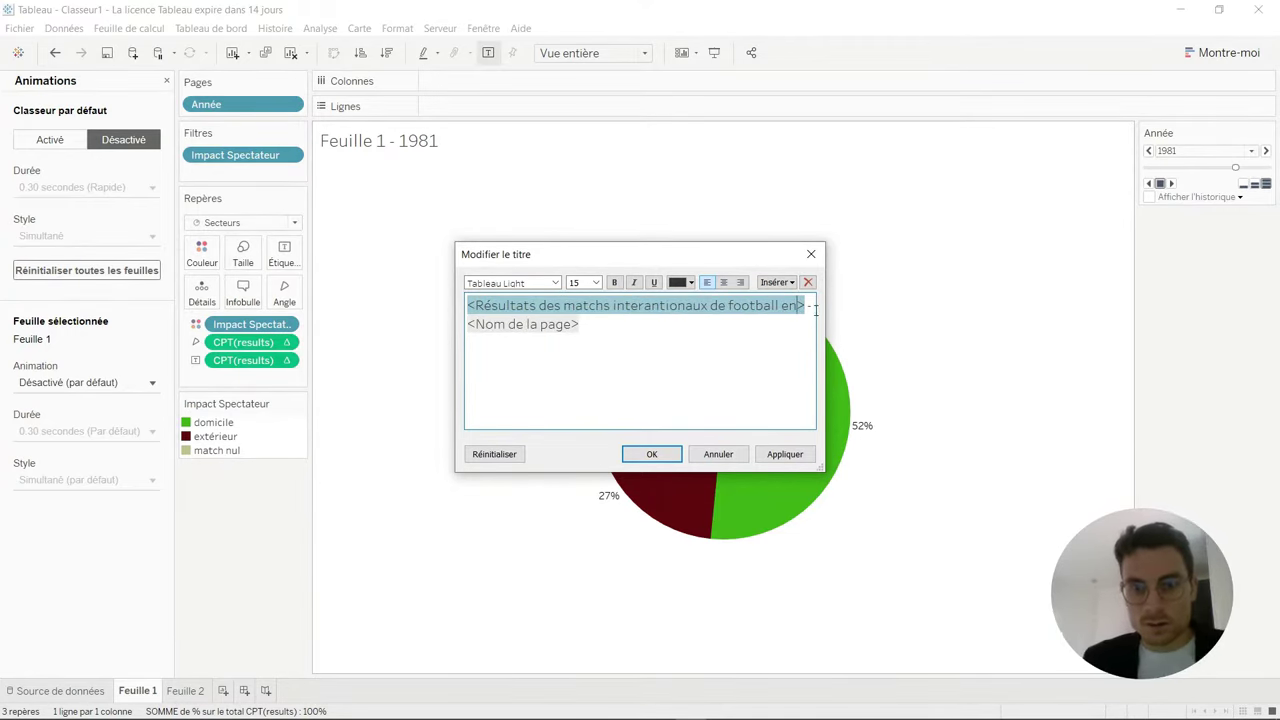
left_click(651, 454)
Step: Colour the entire chart title black
double_click(731, 140)
left_click_drag(468, 305, 580, 325)
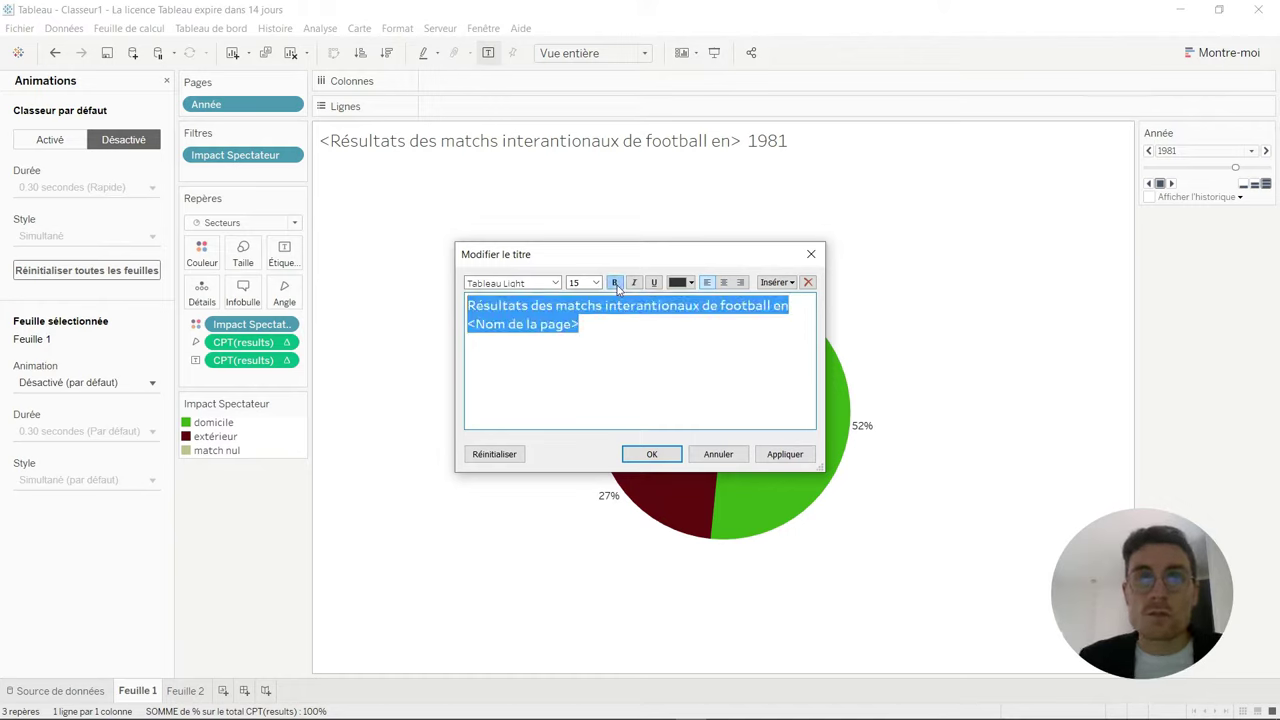
left_click(691, 283)
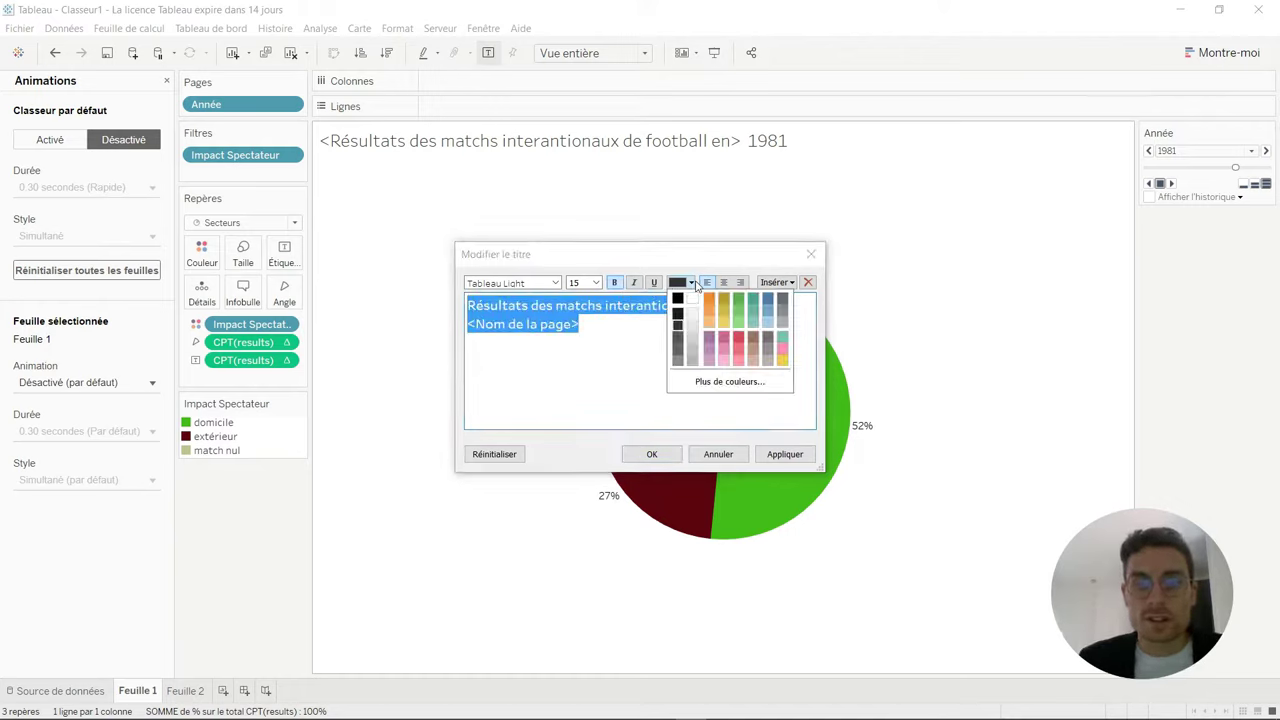
left_click(677, 299)
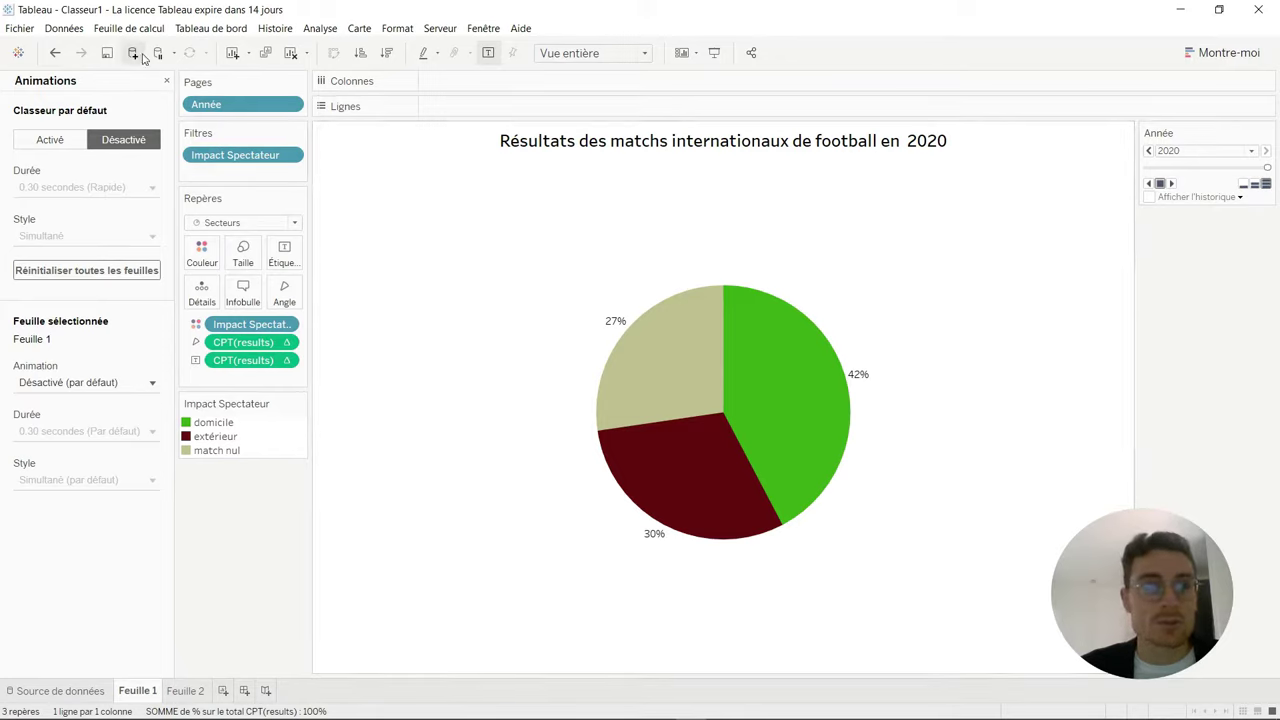
Step: Add Impact Spectateur as labels on the pie slices, keeping the pie mark type
left_click(167, 82)
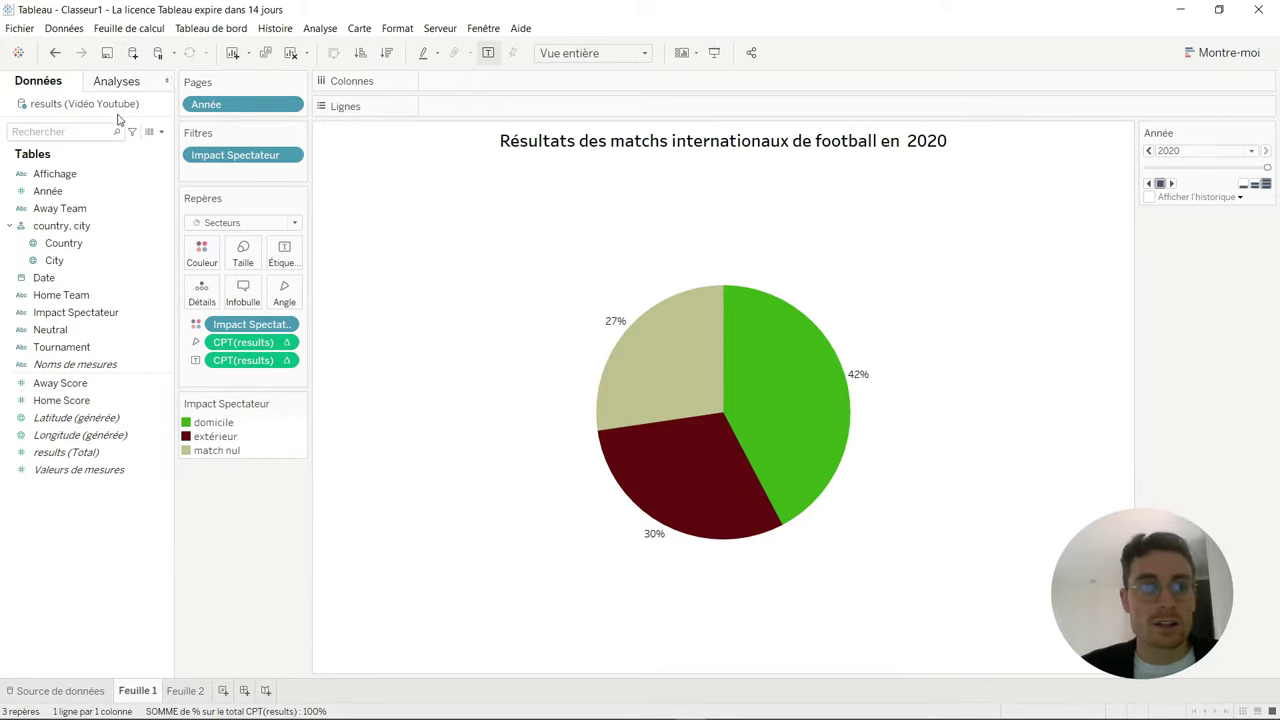
left_click(95, 315)
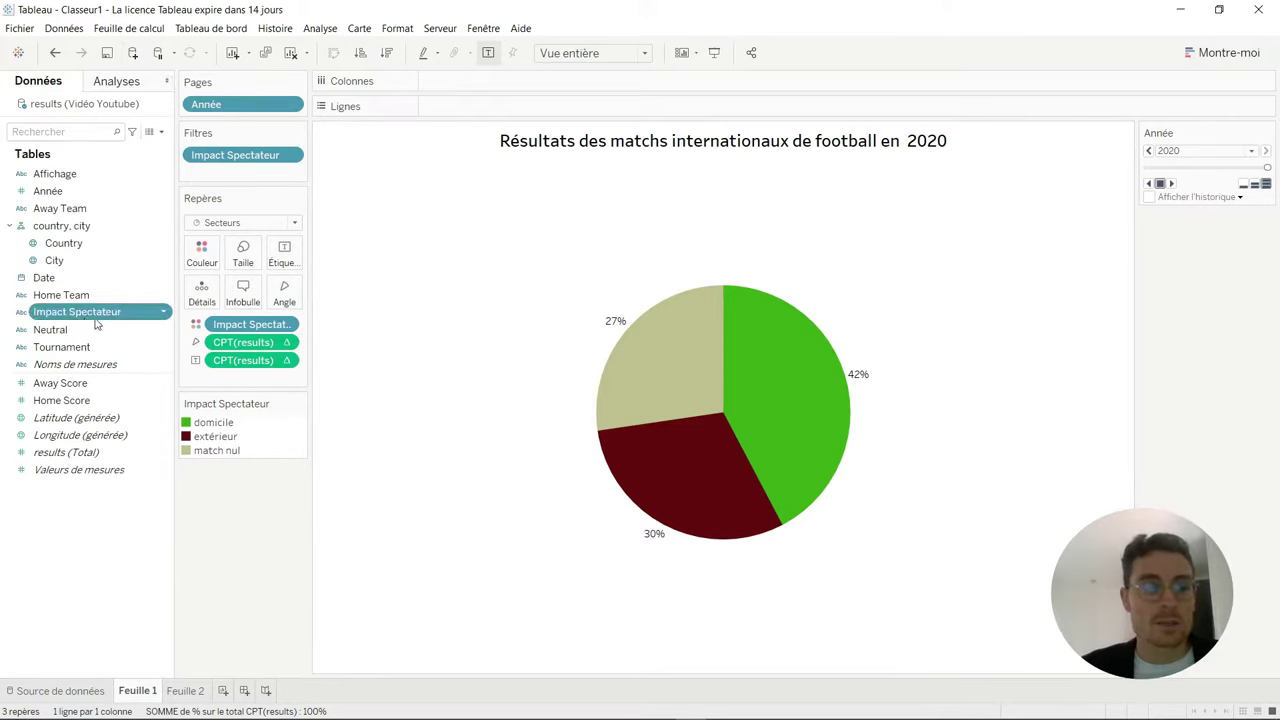
left_click_drag(97, 323, 286, 263)
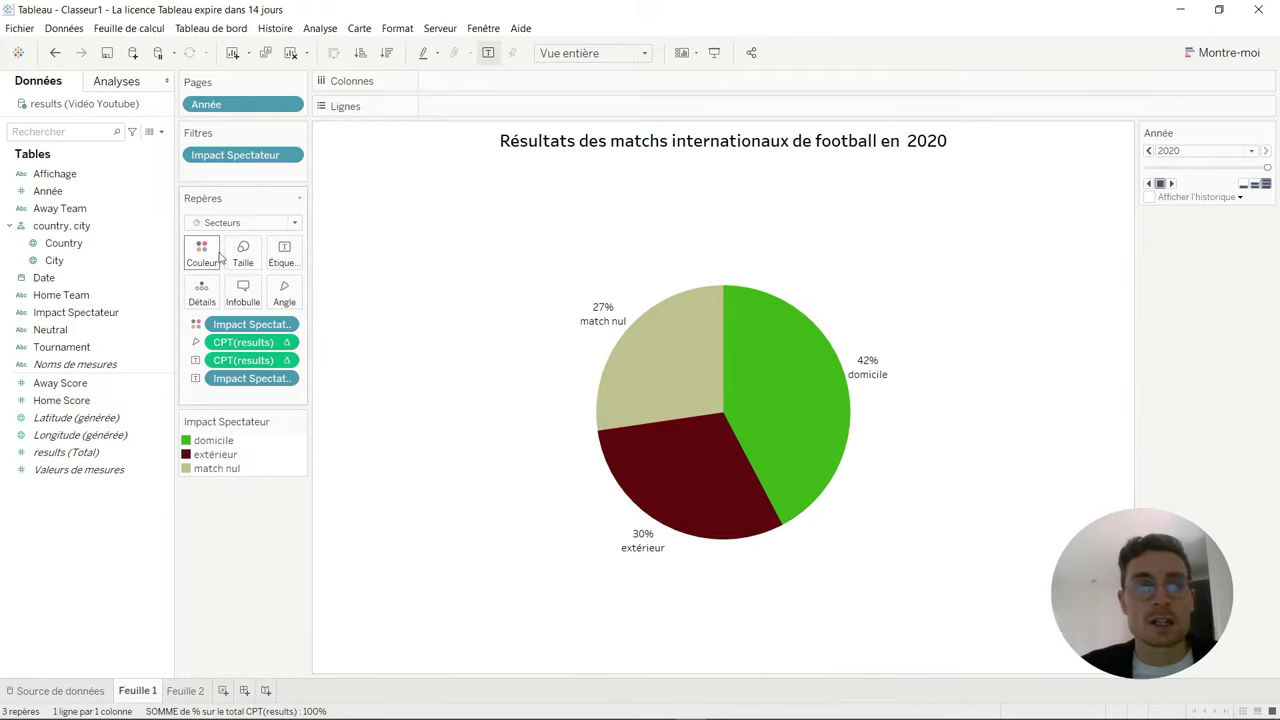
left_click(241, 224)
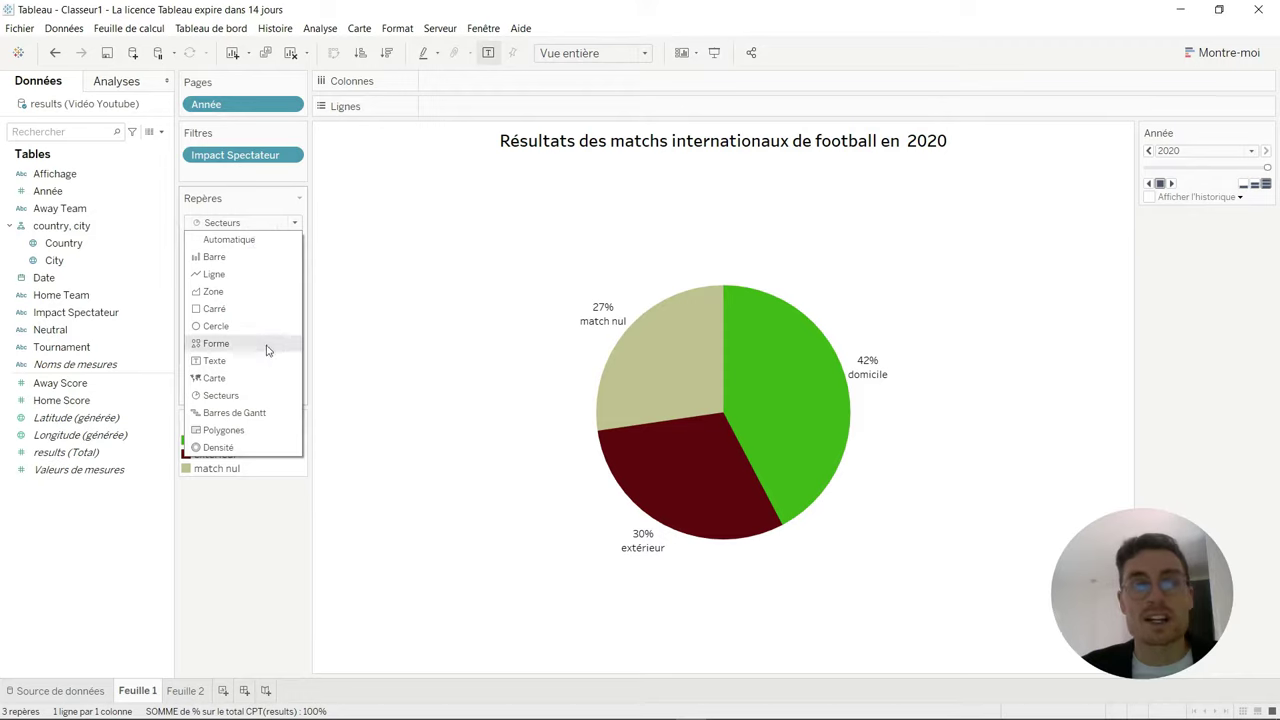
left_click(384, 256)
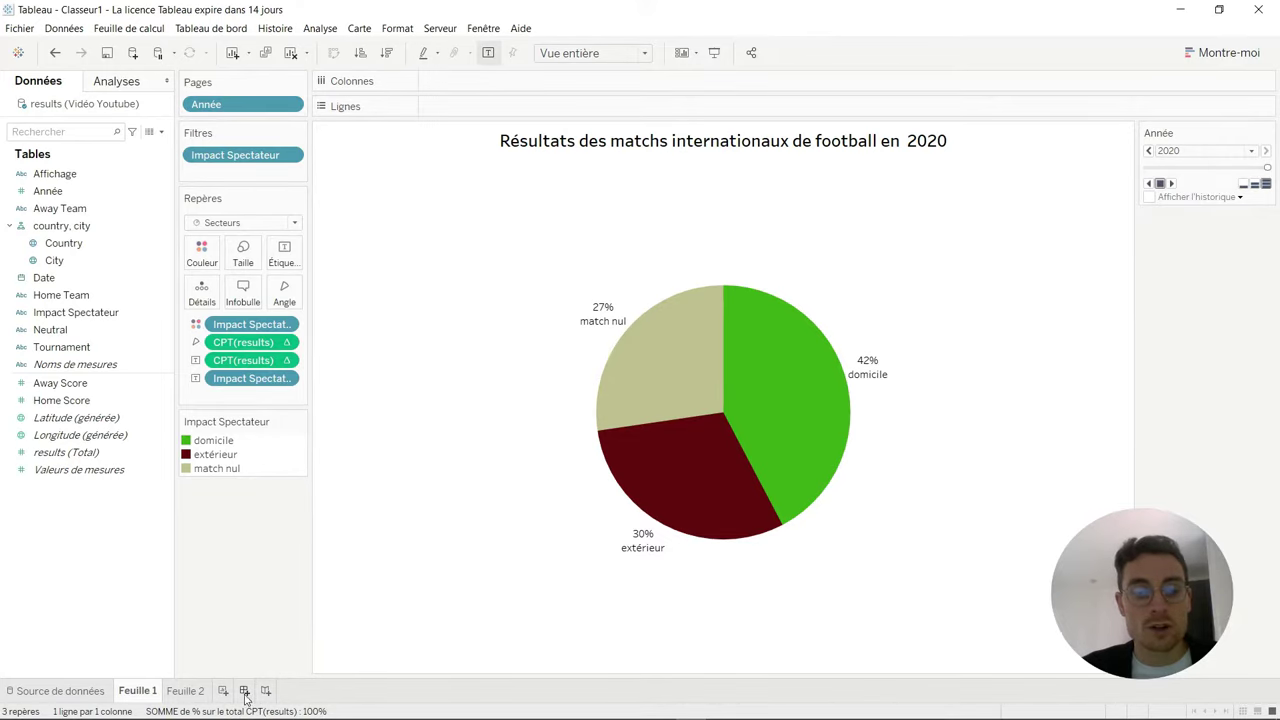
Step: Create a dashboard holding the Feuille 1 pie chart plus a floating Image object
left_click(246, 691)
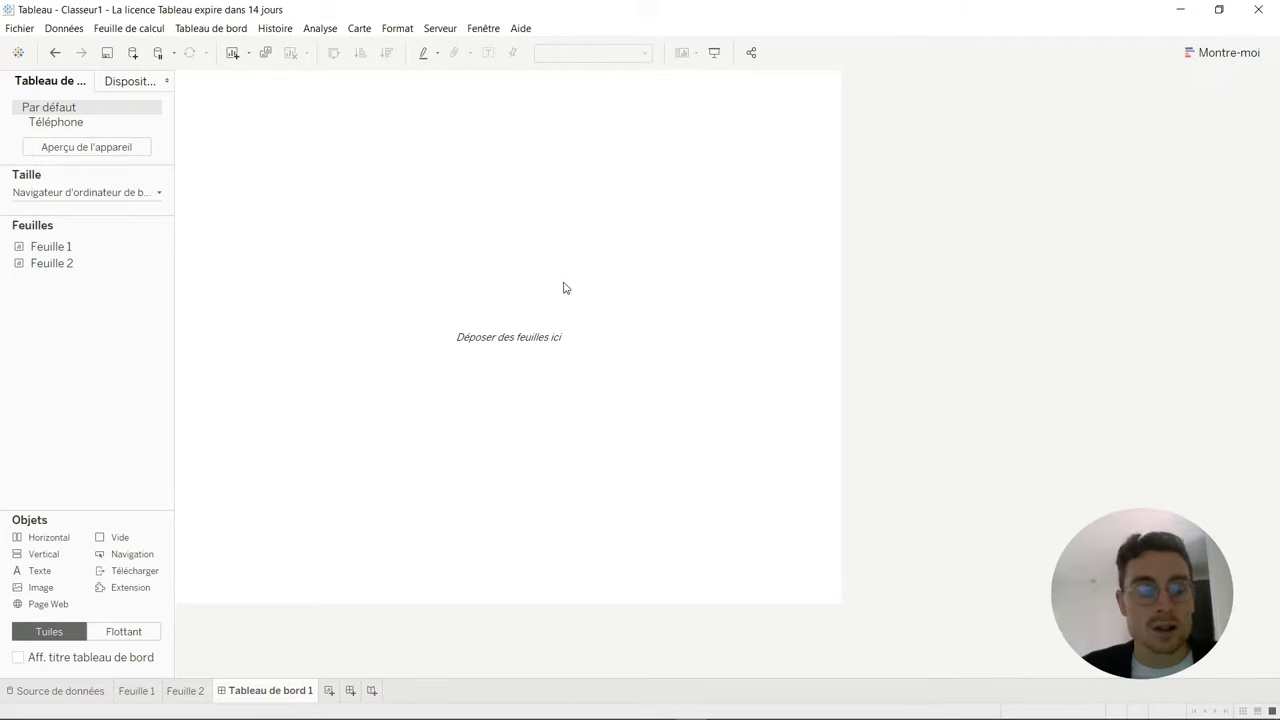
mouse_move(50, 246)
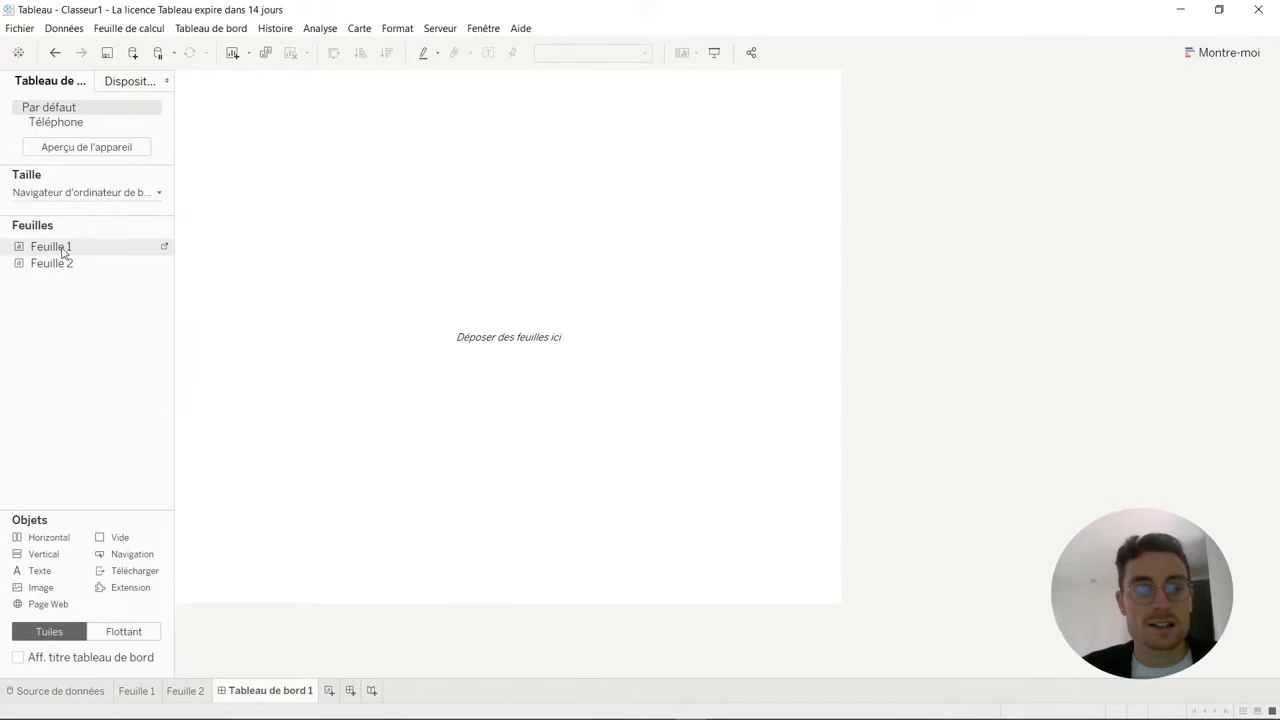
left_click_drag(53, 249, 482, 299)
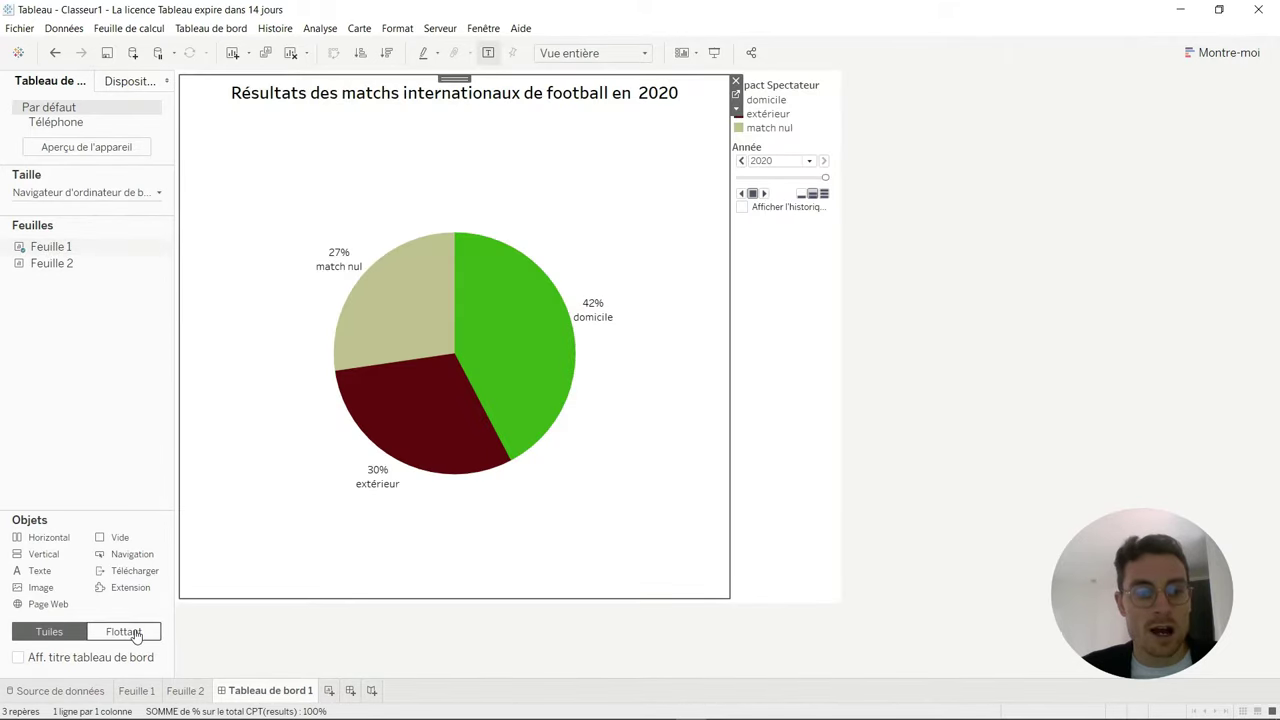
left_click(136, 634)
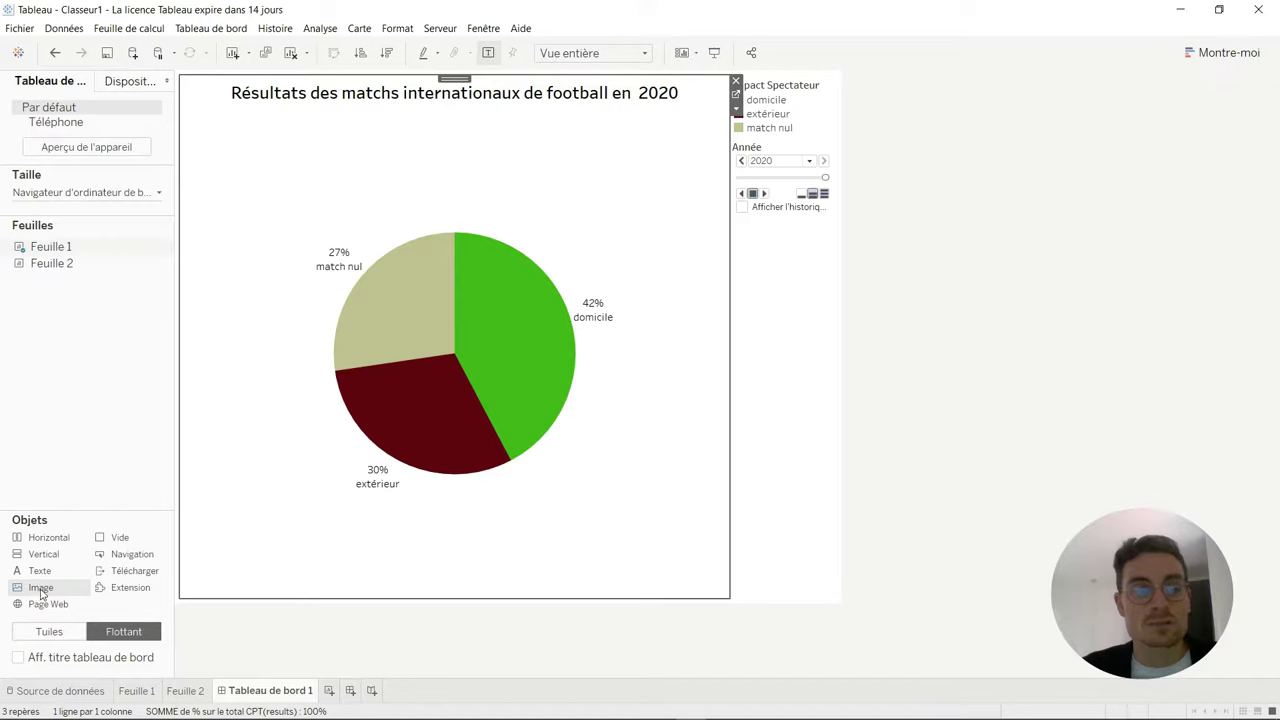
double_click(42, 590)
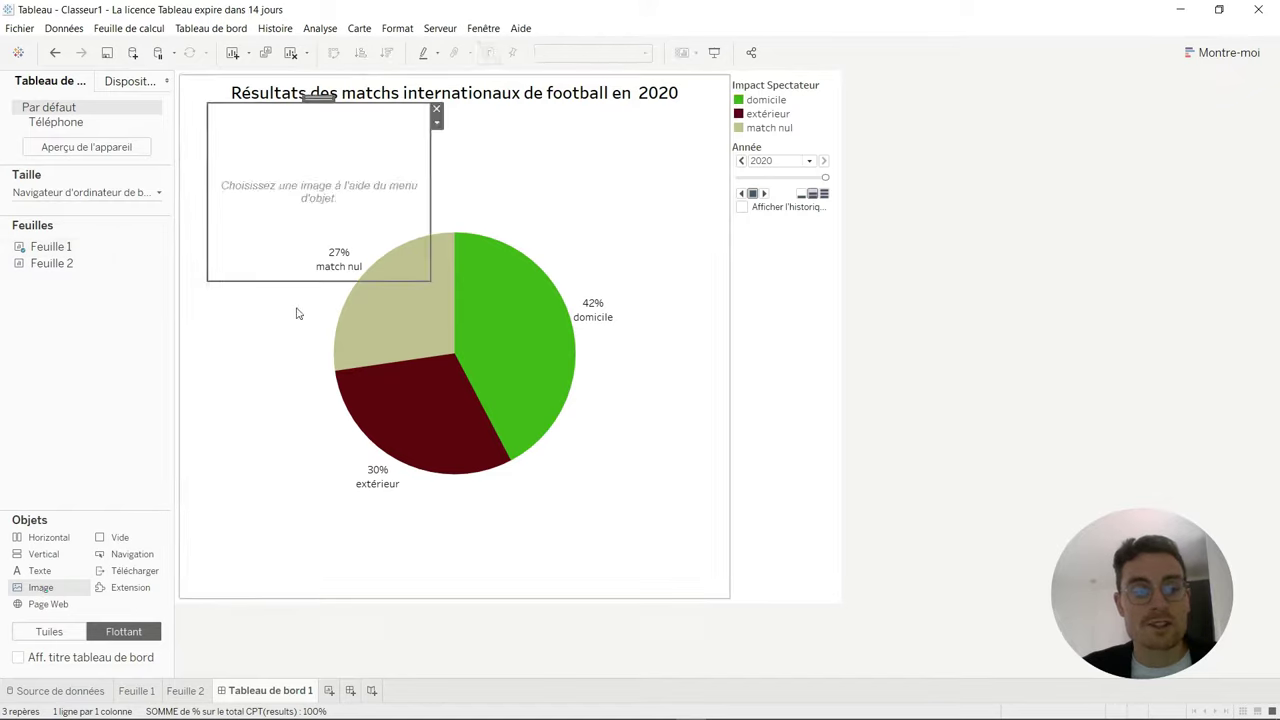
left_click(510, 157)
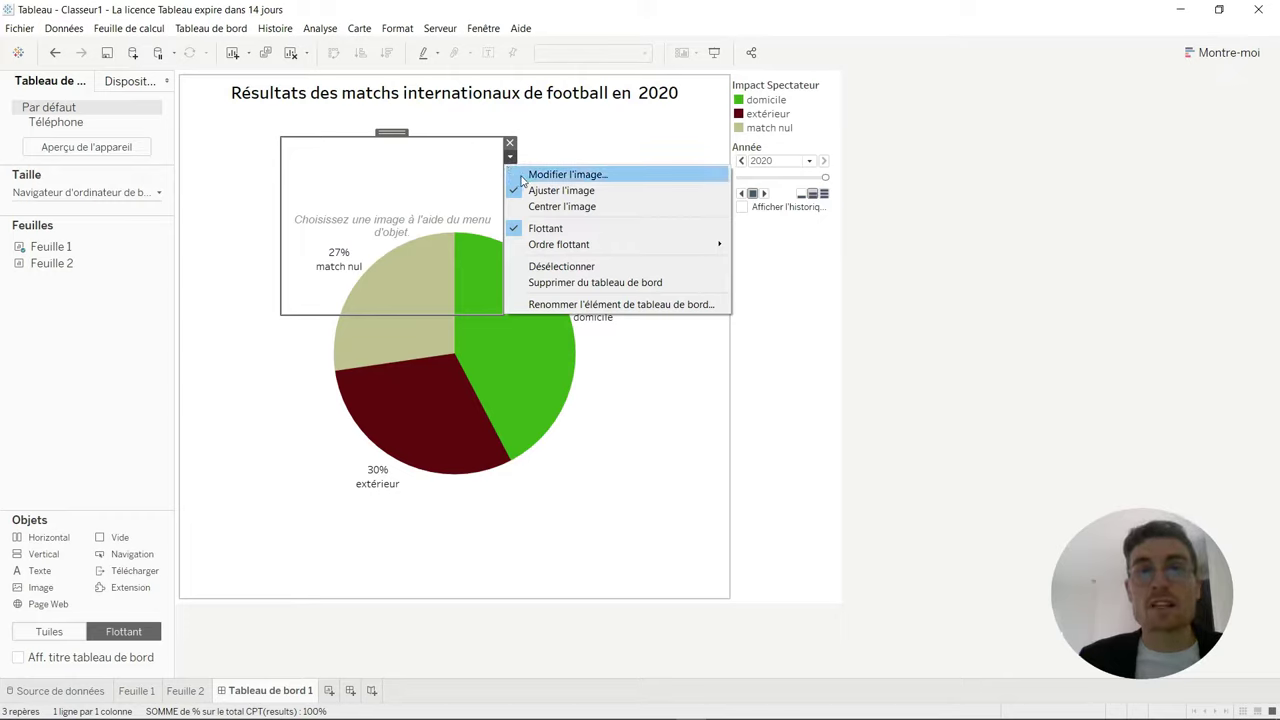
Step: Load _Cercle_blanc.png into the image object and drag the white circle onto the pie's centre
left_click(524, 176)
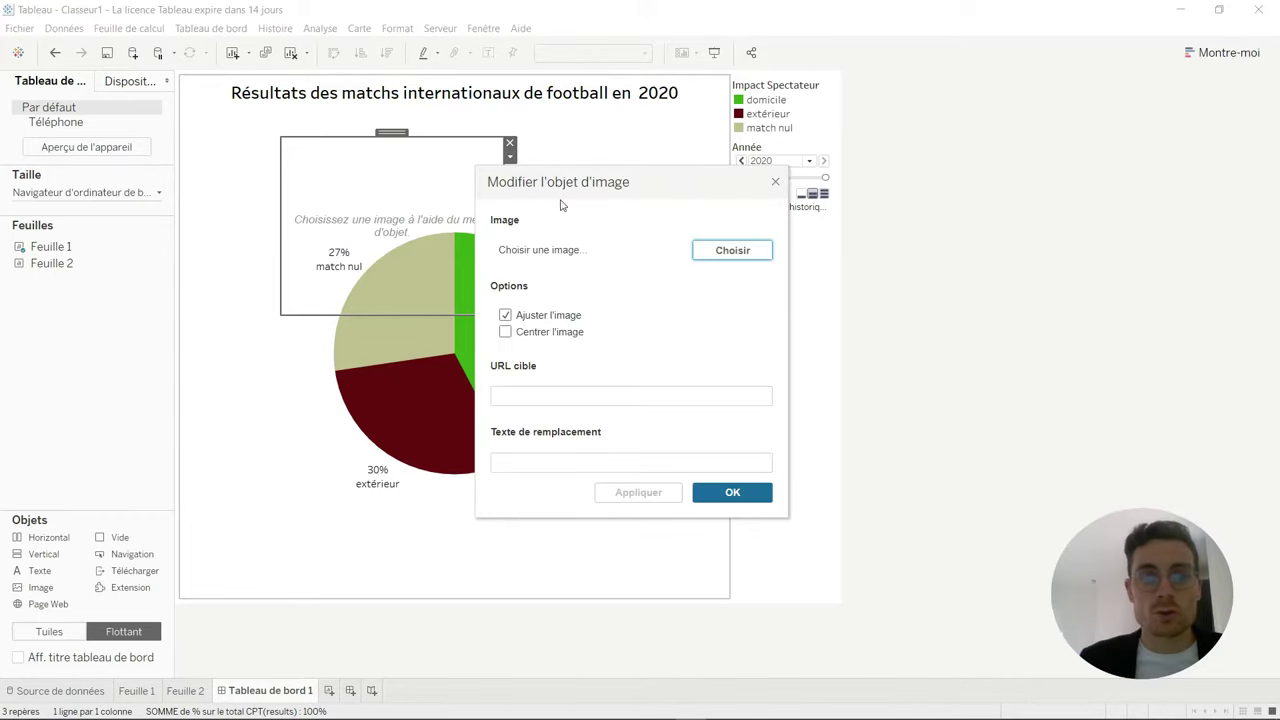
left_click(733, 251)
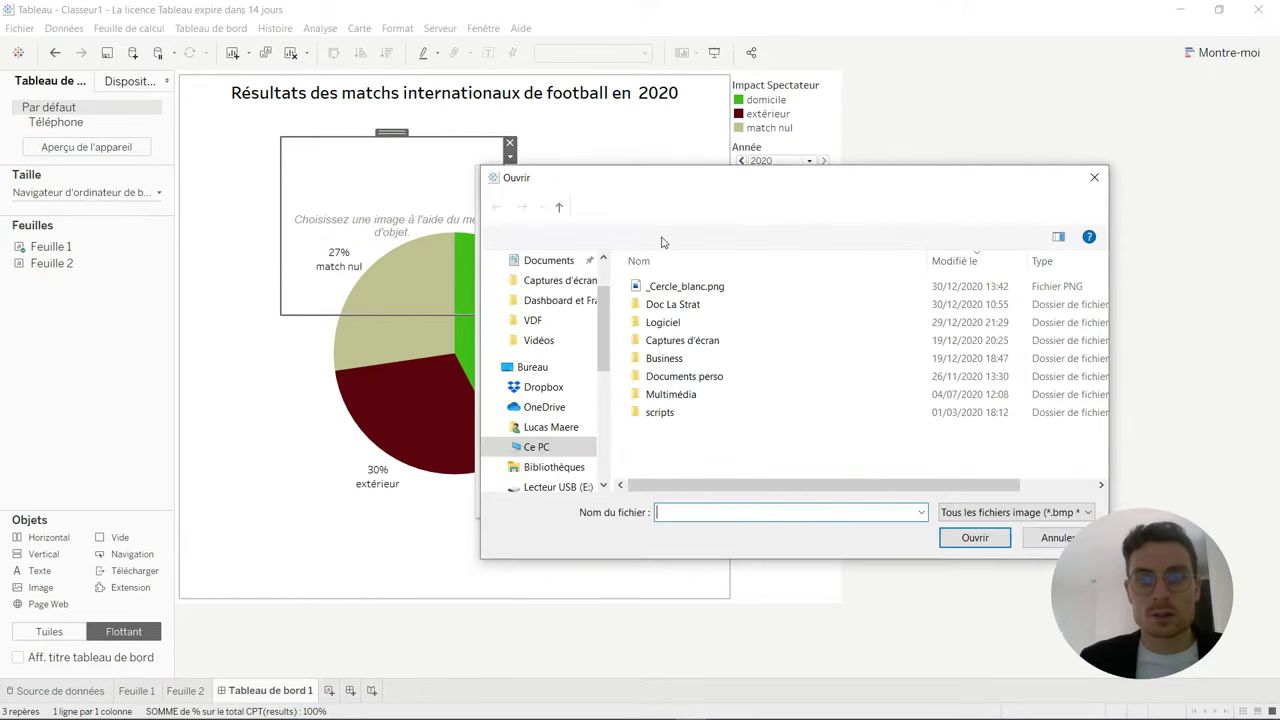
left_click(690, 286)
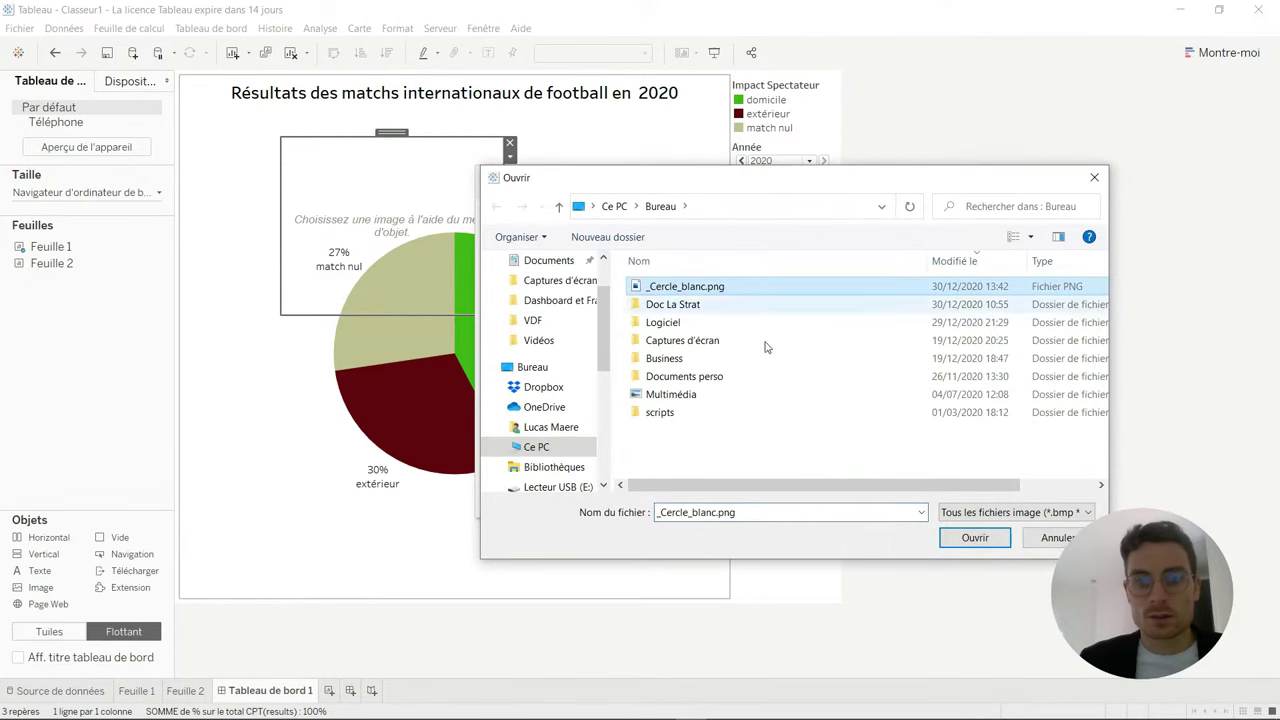
left_click(953, 536)
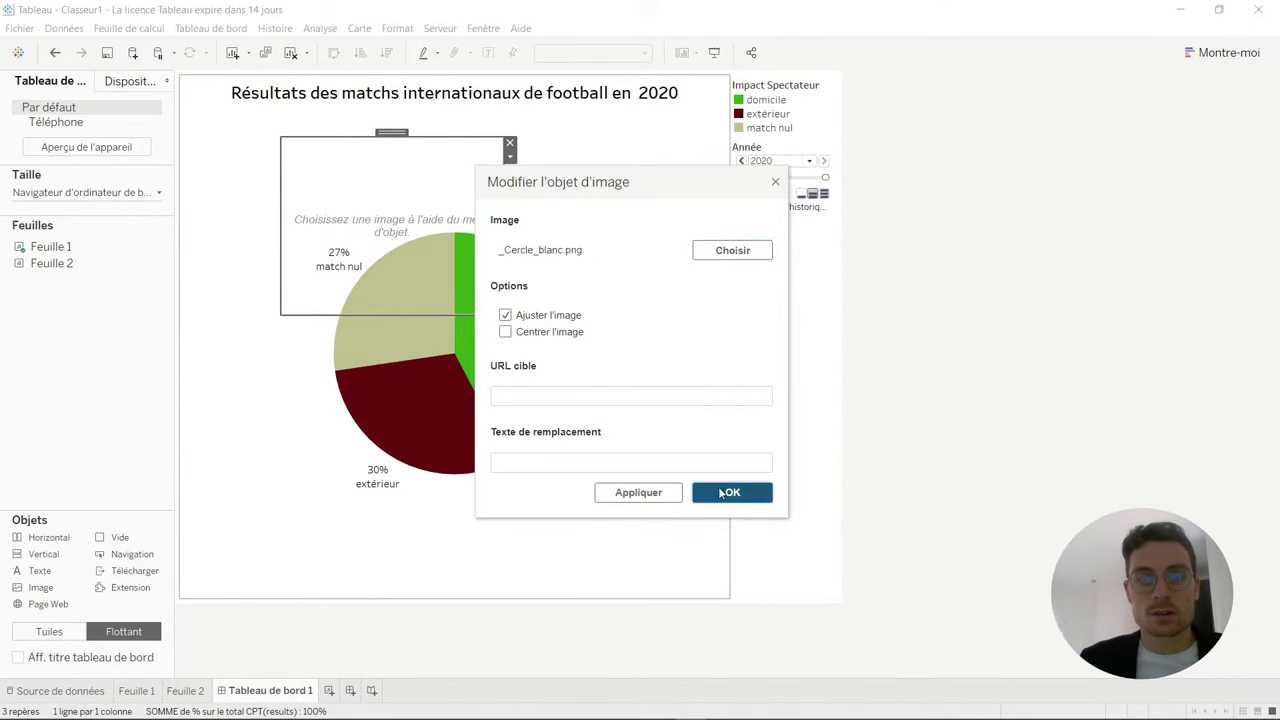
left_click(724, 492)
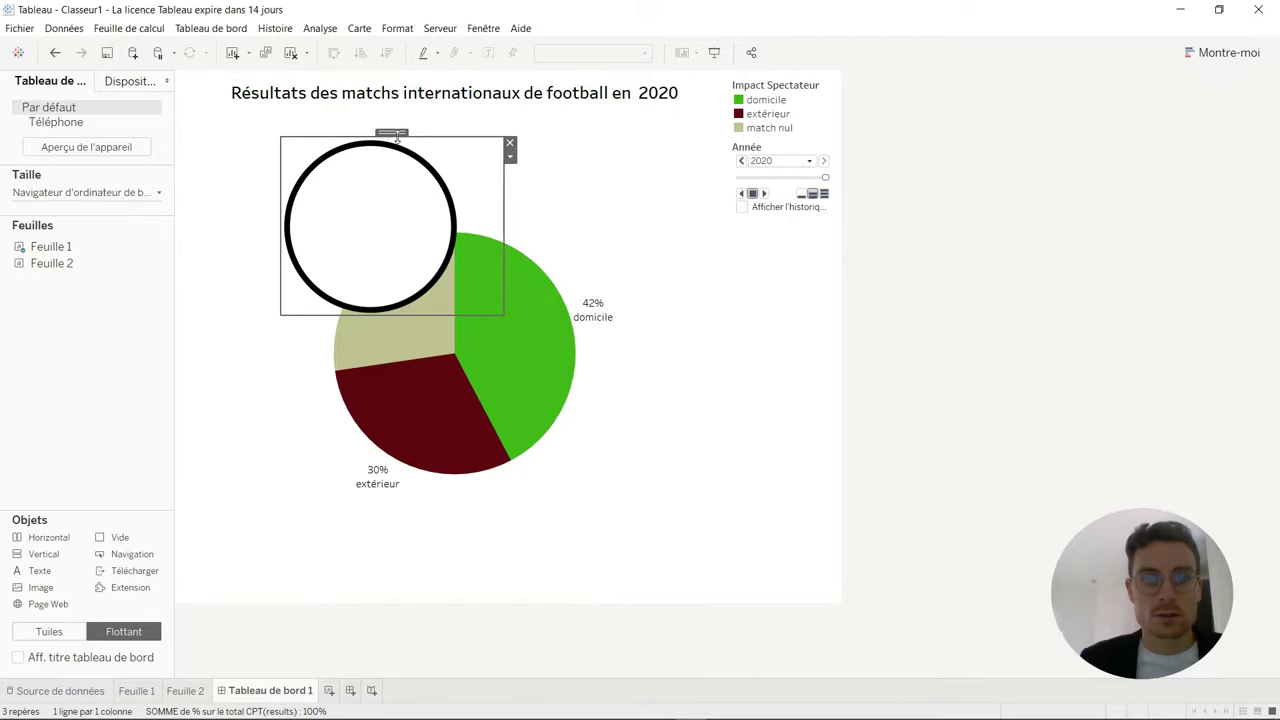
mouse_move(396, 137)
left_mouse_down()
mouse_move(510, 295)
mouse_move(493, 279)
left_mouse_up()
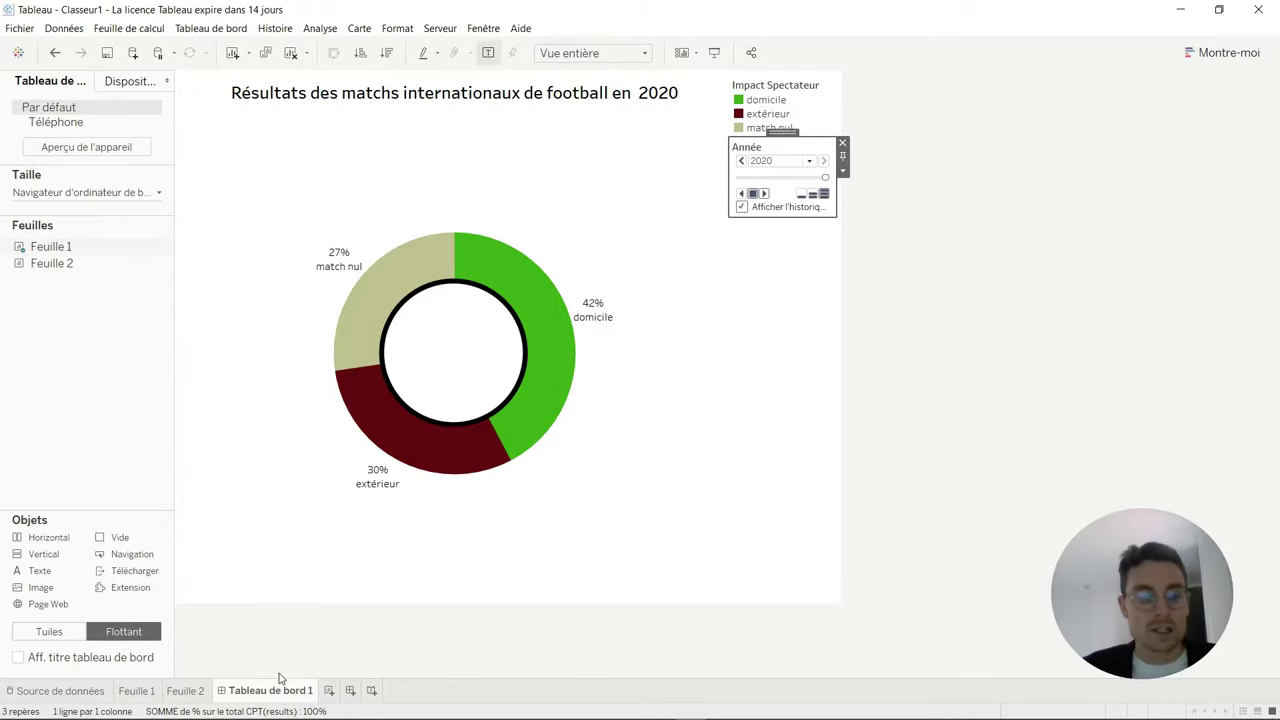
mouse_move(185, 691)
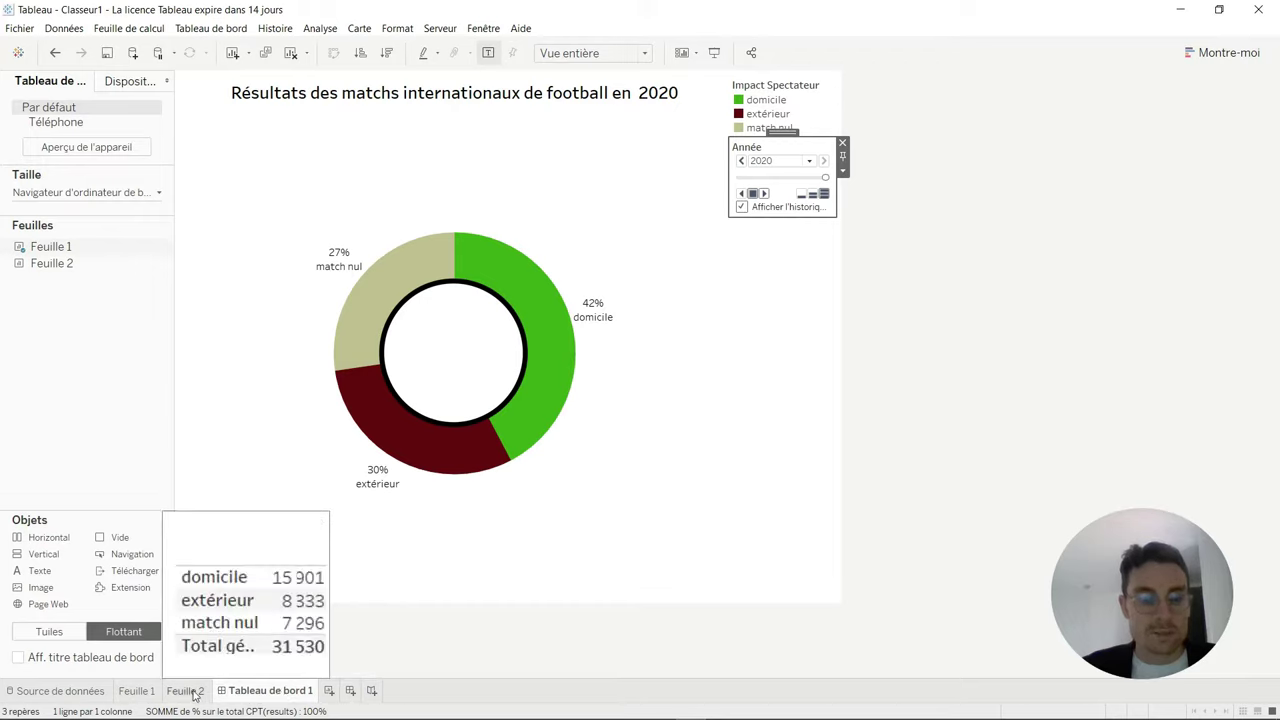
Step: Rename Feuille 2 to 'nombre de matchs en base' and return to the Source de données grid
left_click(190, 691)
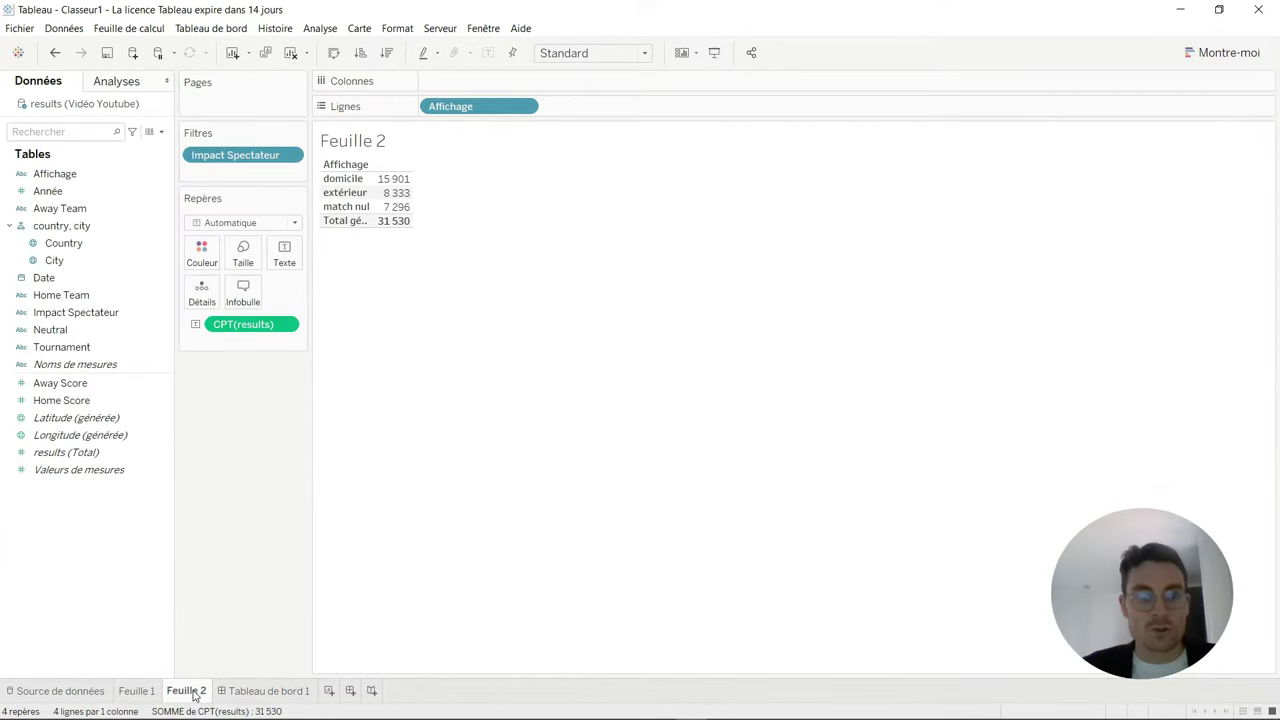
right_click(194, 692)
left_click(250, 514)
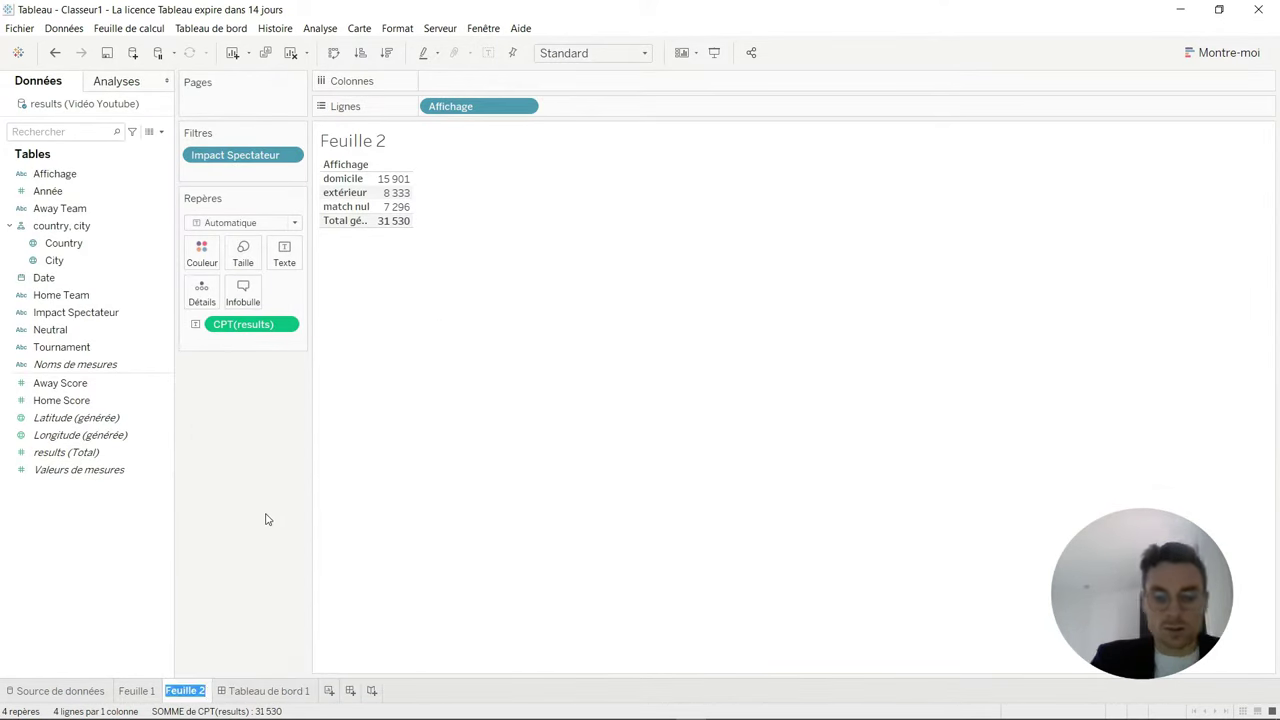
type("nombre de matchs en base")
key("Return")
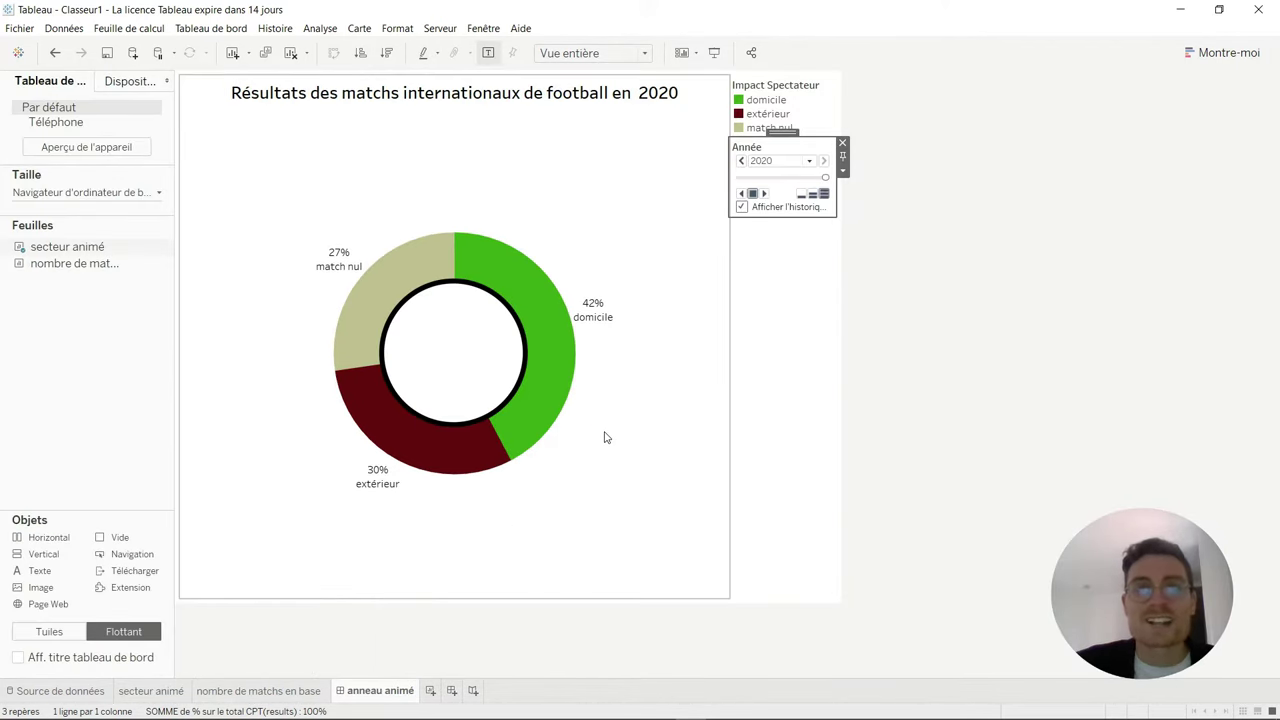
left_click(46, 693)
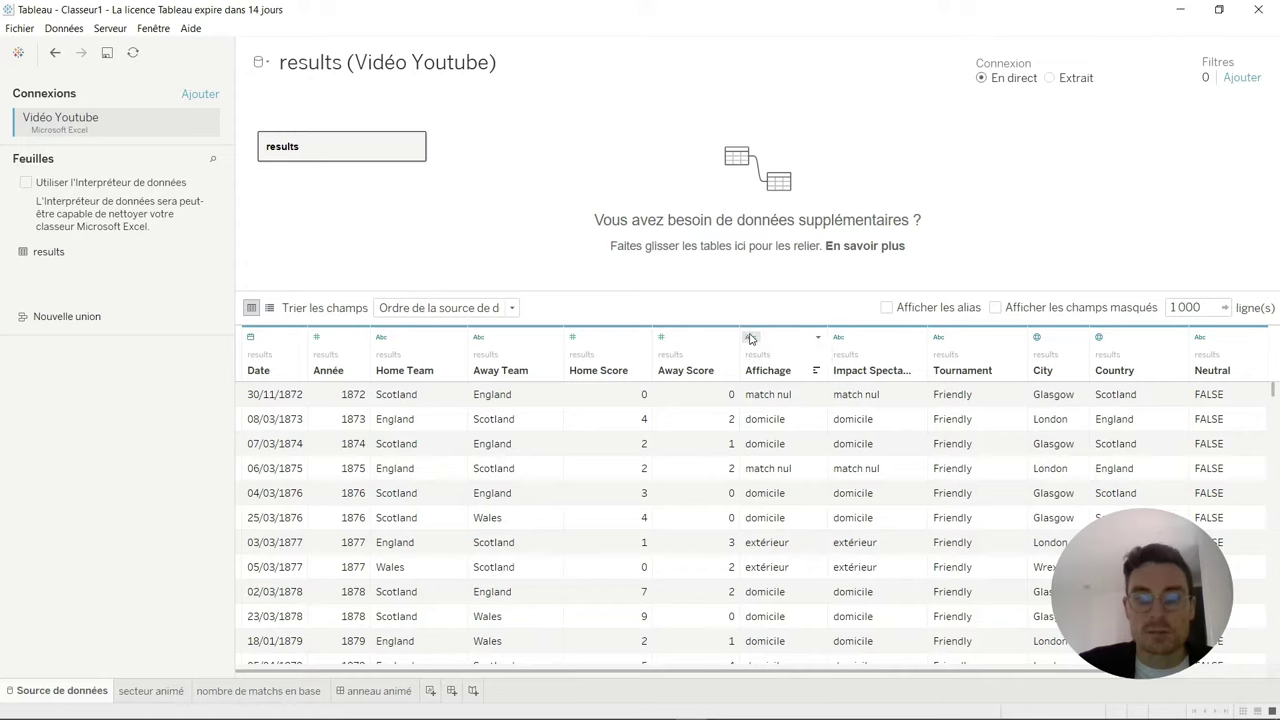
Step: Start a calculated field named Nombre de buts from Affichage, clearing its default formula
right_click(752, 339)
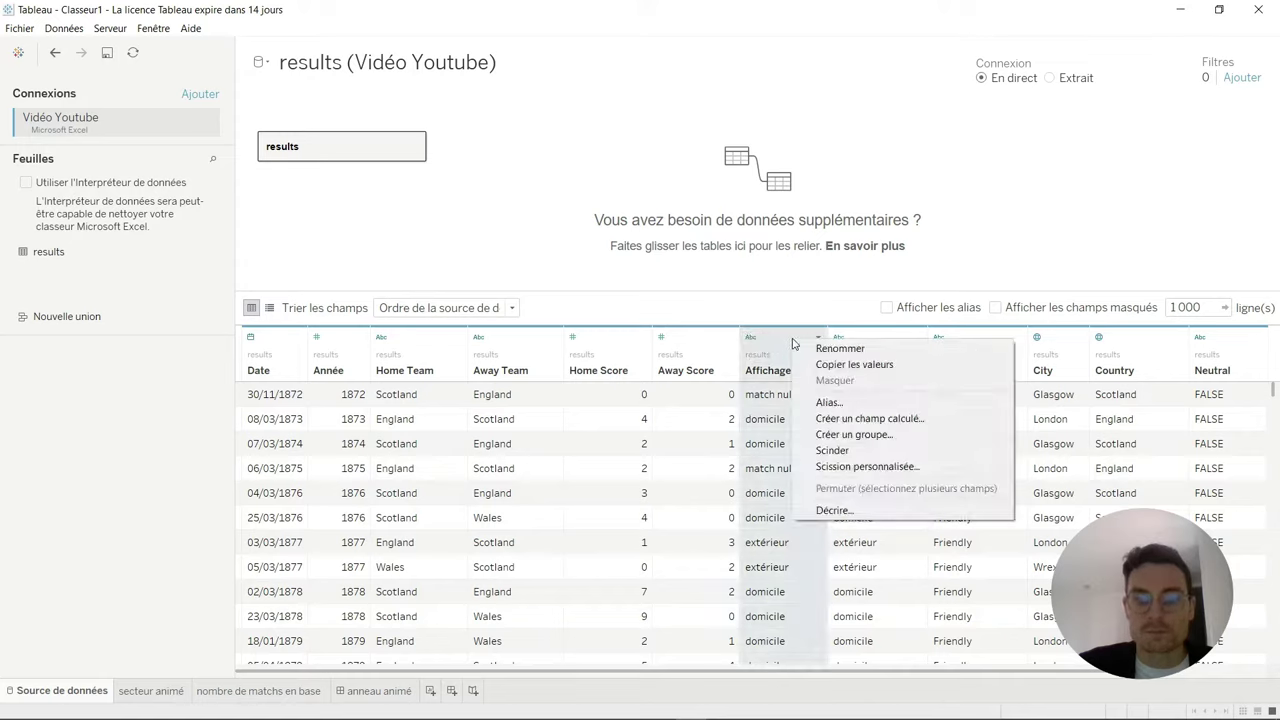
left_click(898, 424)
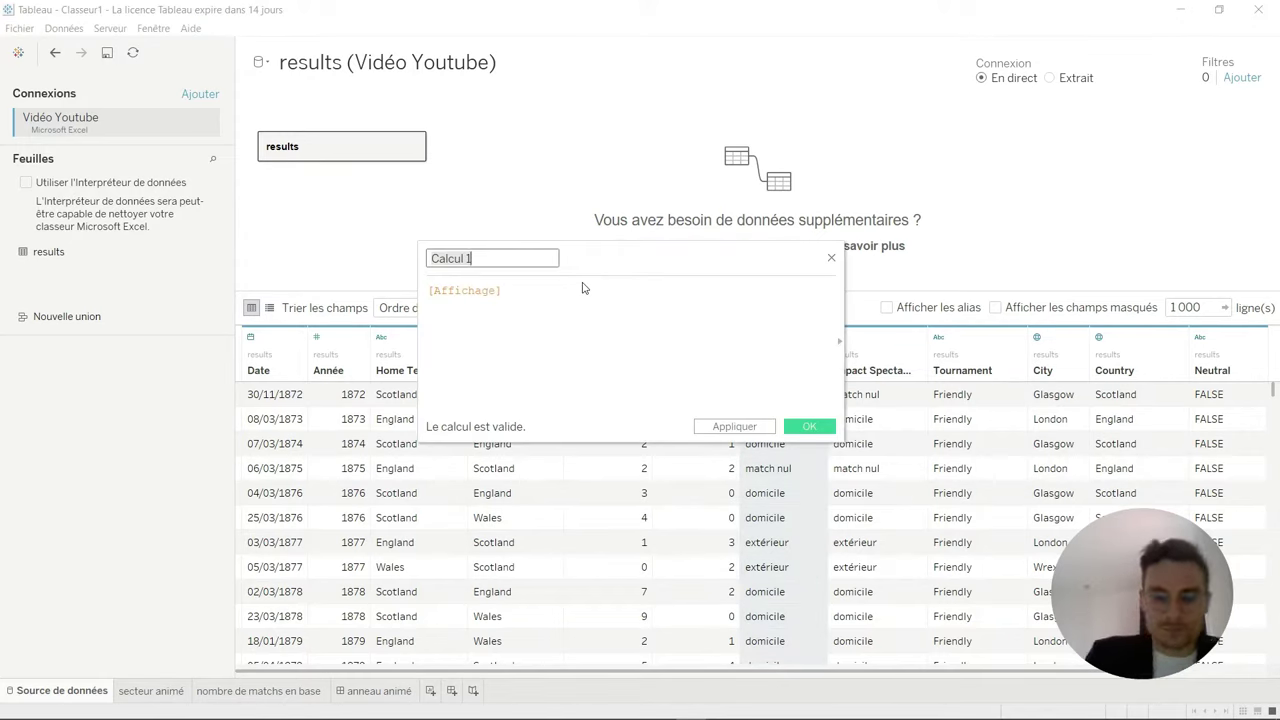
type("Nombre de buts")
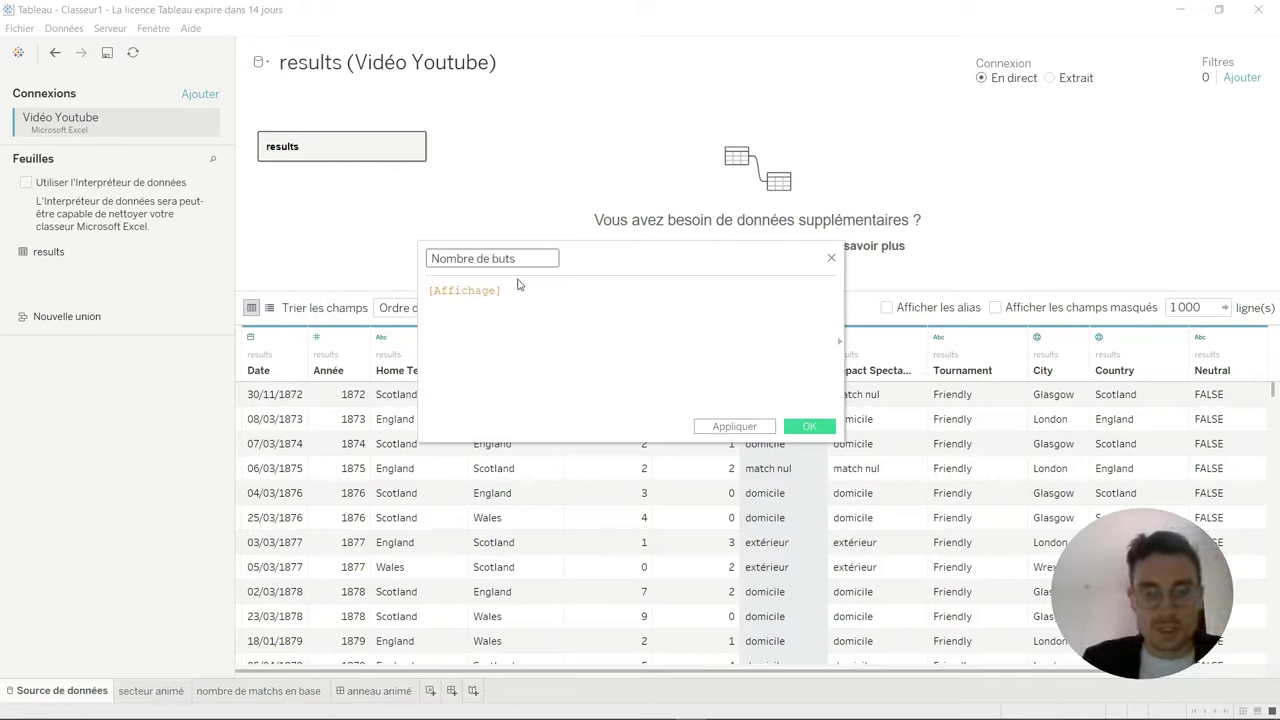
left_click_drag(522, 290, 420, 285)
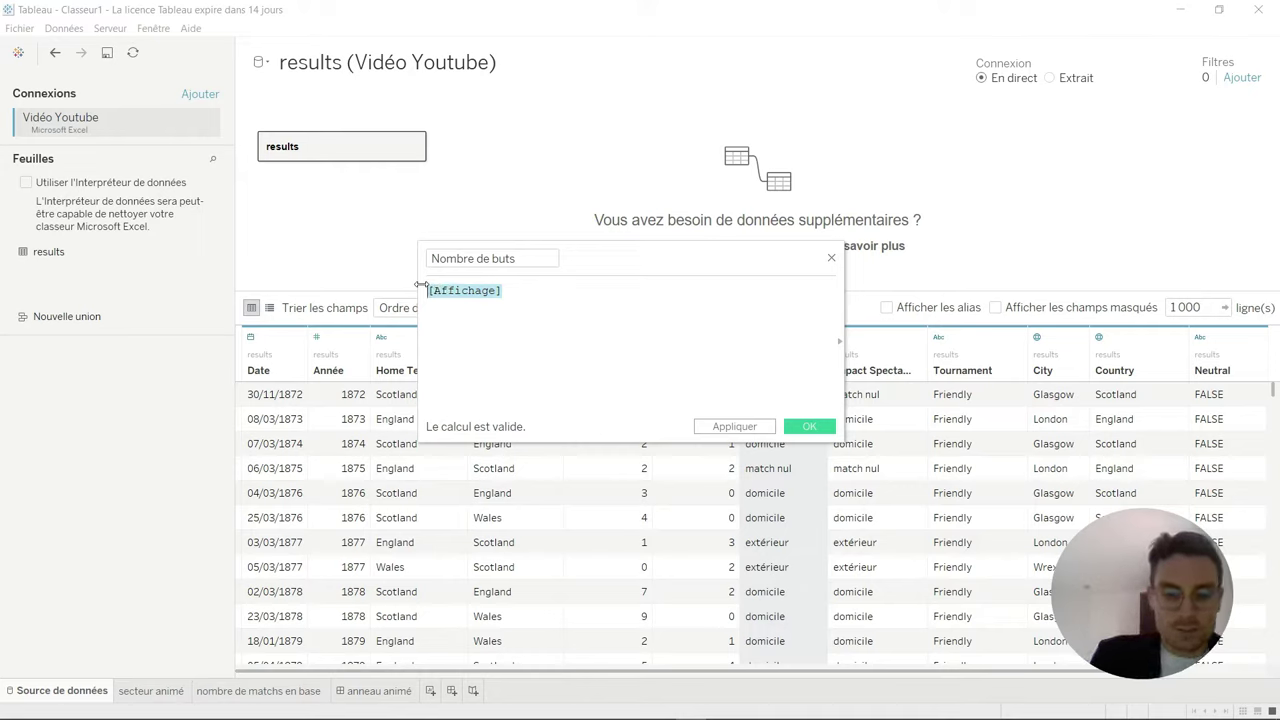
key("BackSpace")
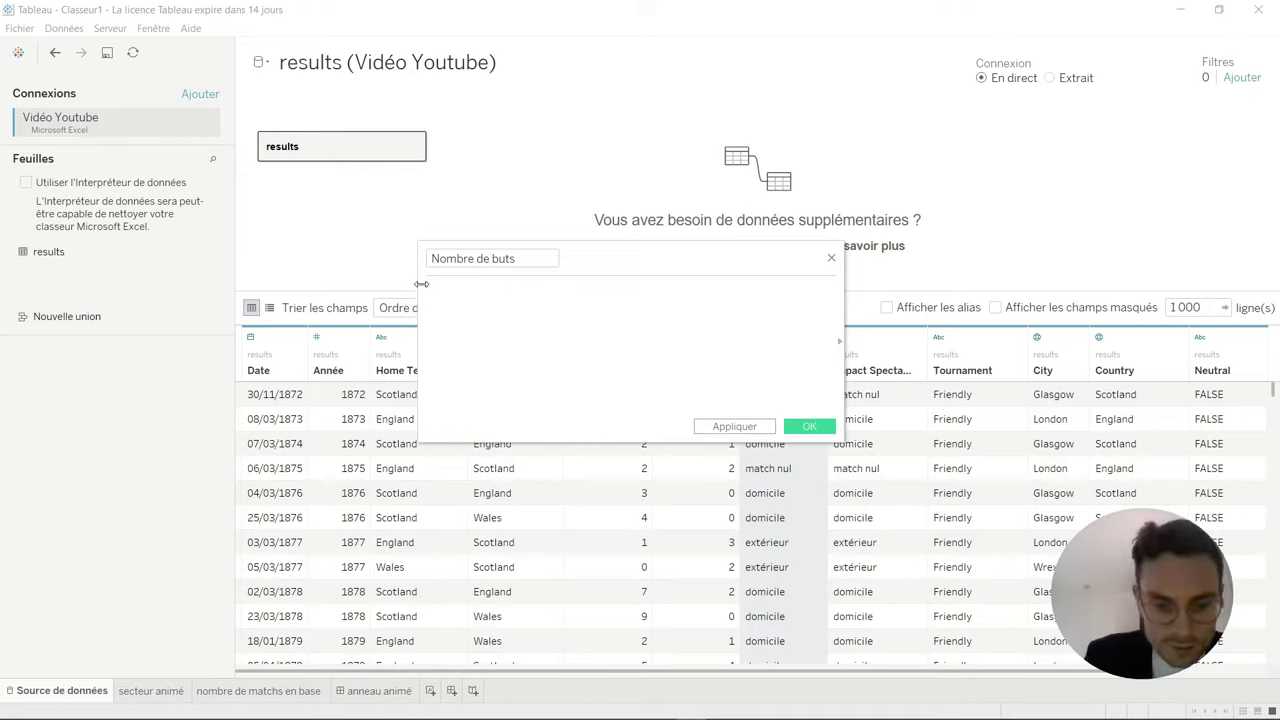
Step: Enter the formula [Home Score]+[Away Score] and save the calculated field
left_click_drag(604, 251, 888, 272)
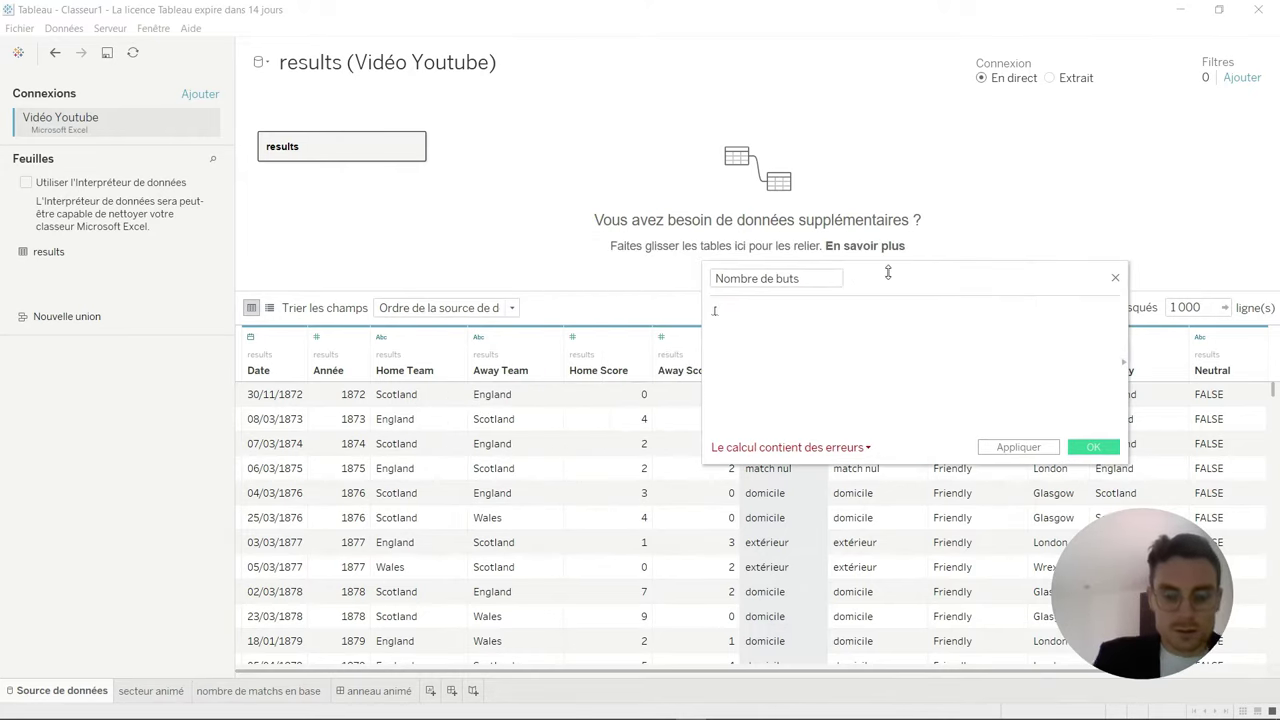
type("[Home")
key("Return")
type("+")
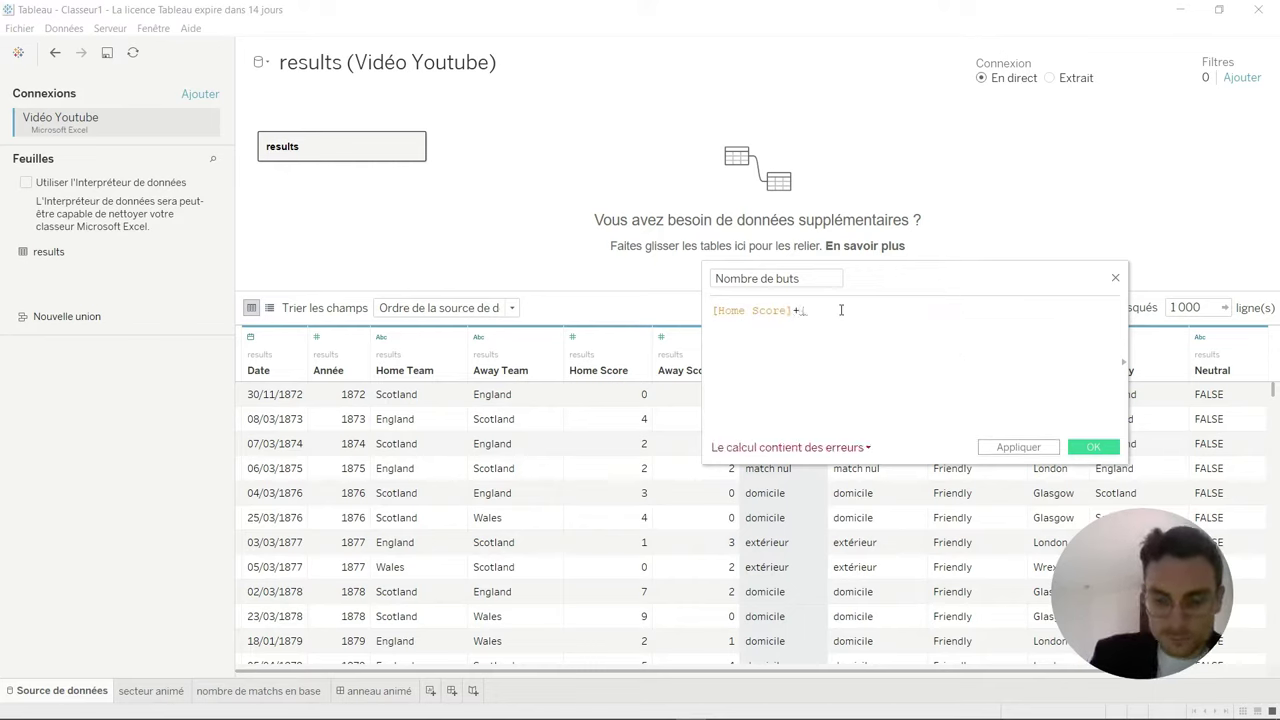
type("[")
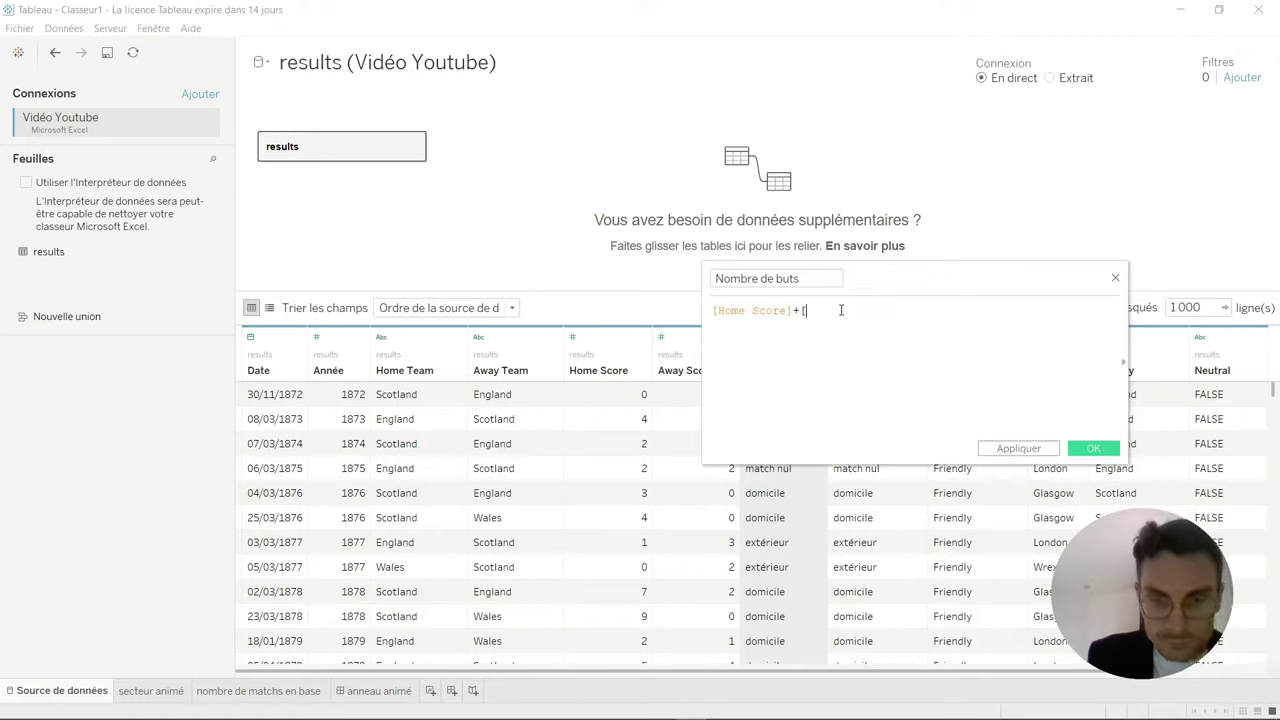
right_click(841, 312)
left_click(841, 311)
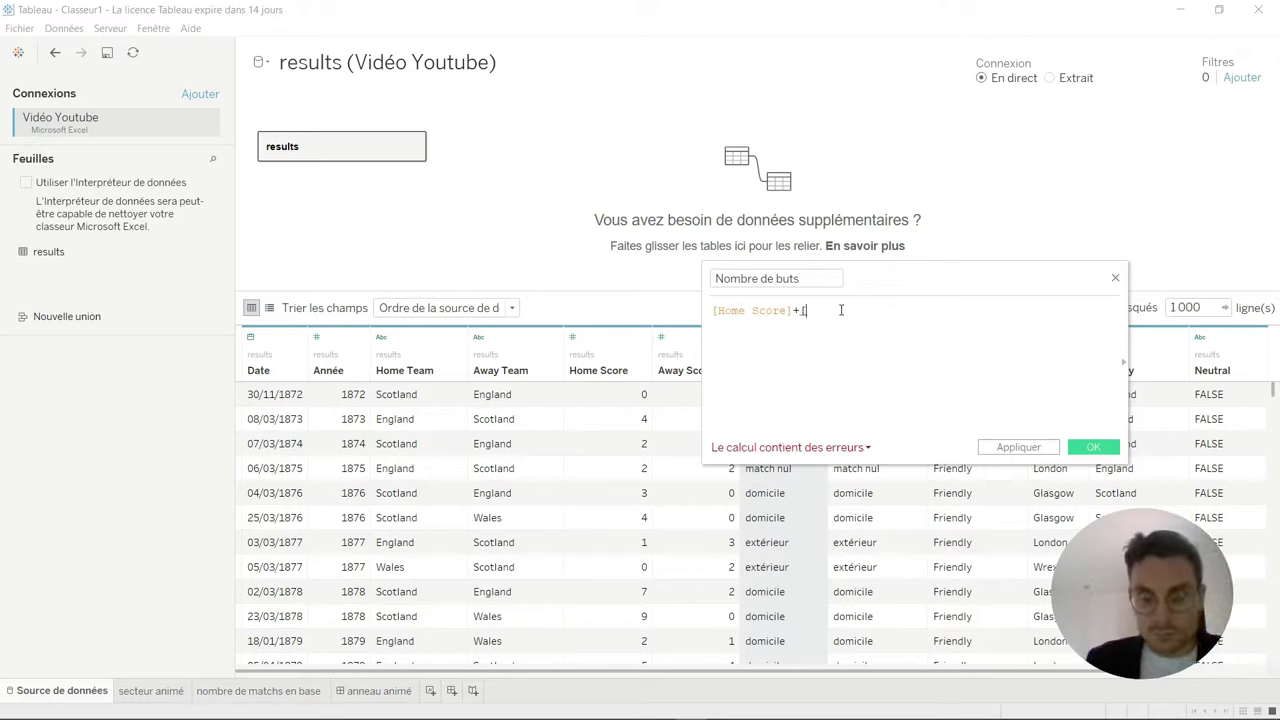
type("Awa")
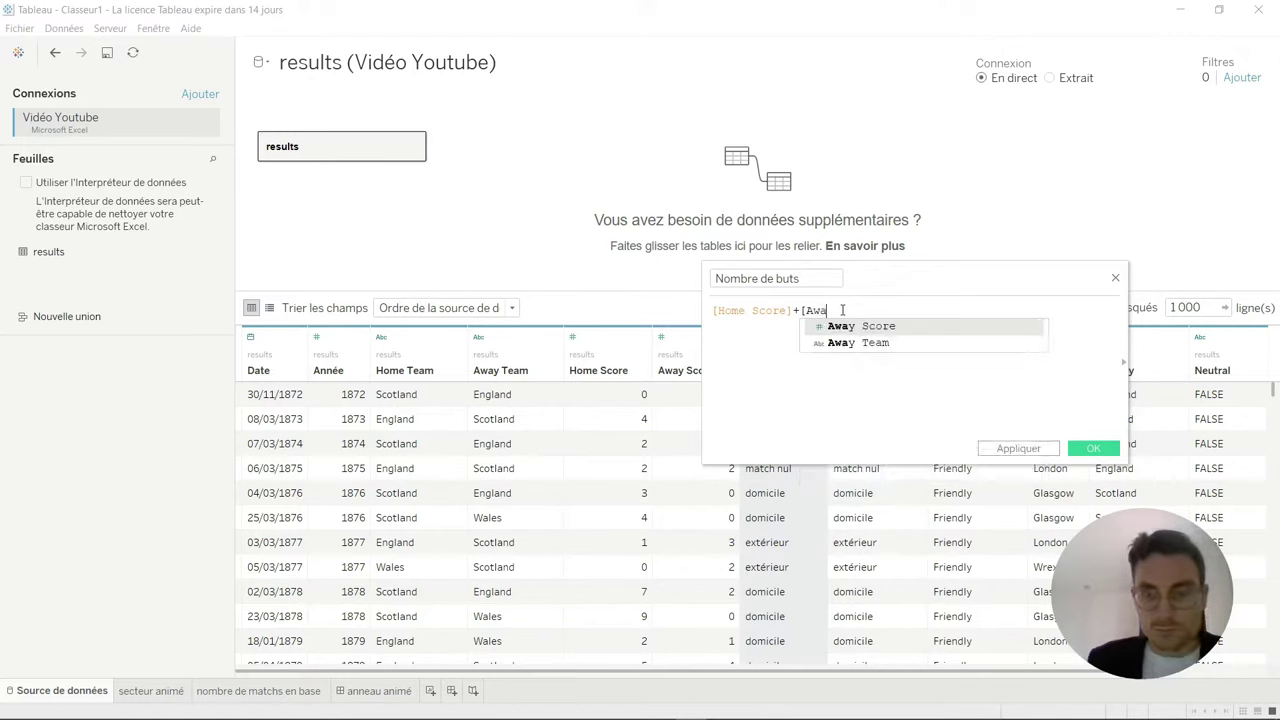
double_click(862, 328)
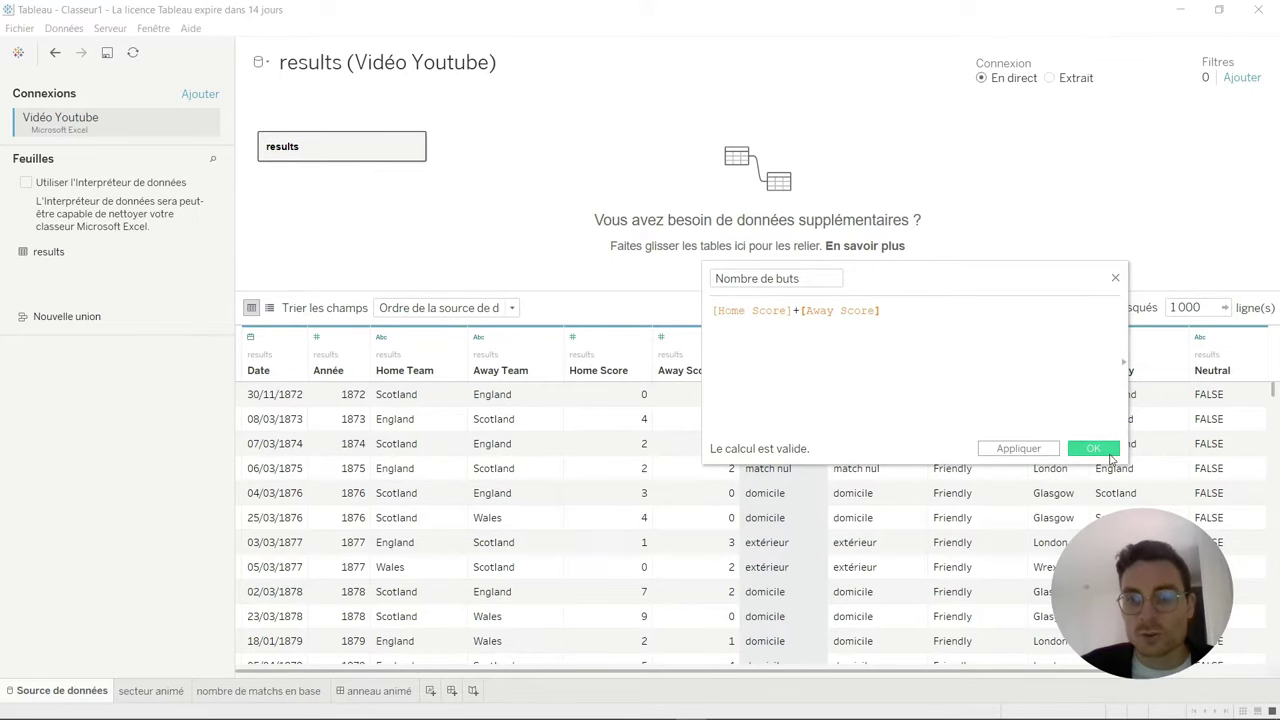
left_click(1110, 452)
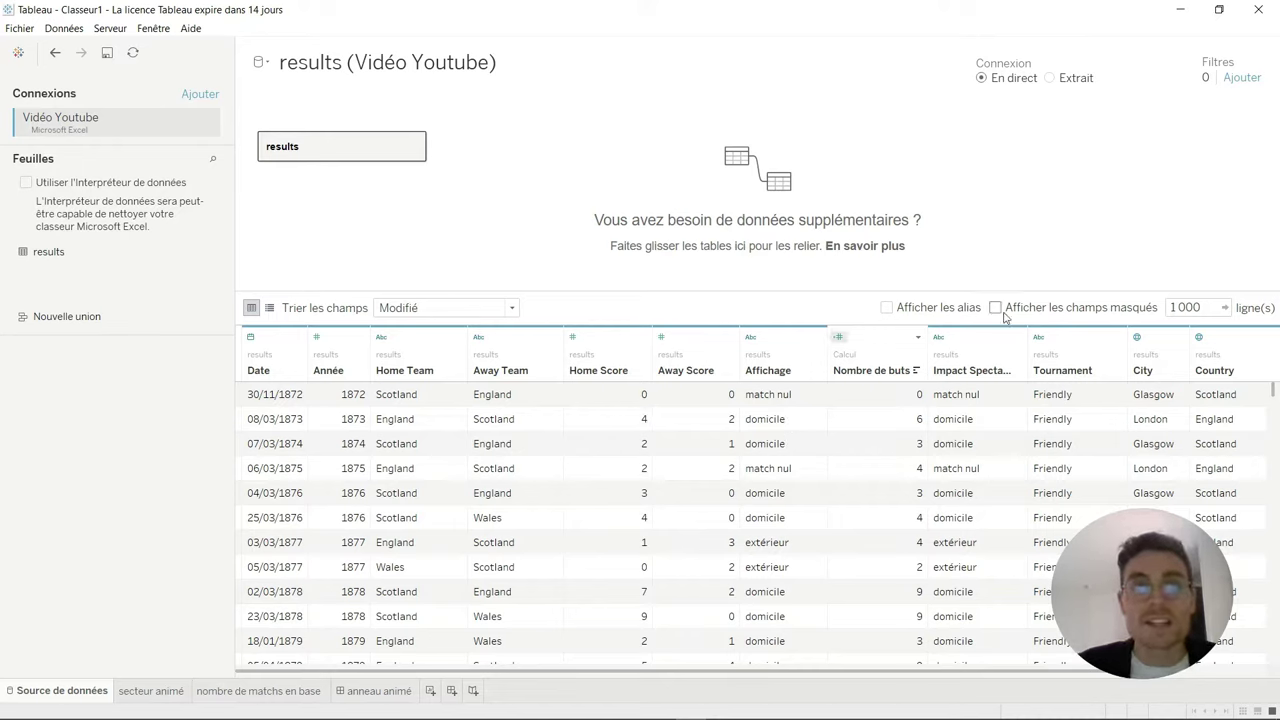
mouse_move(605, 370)
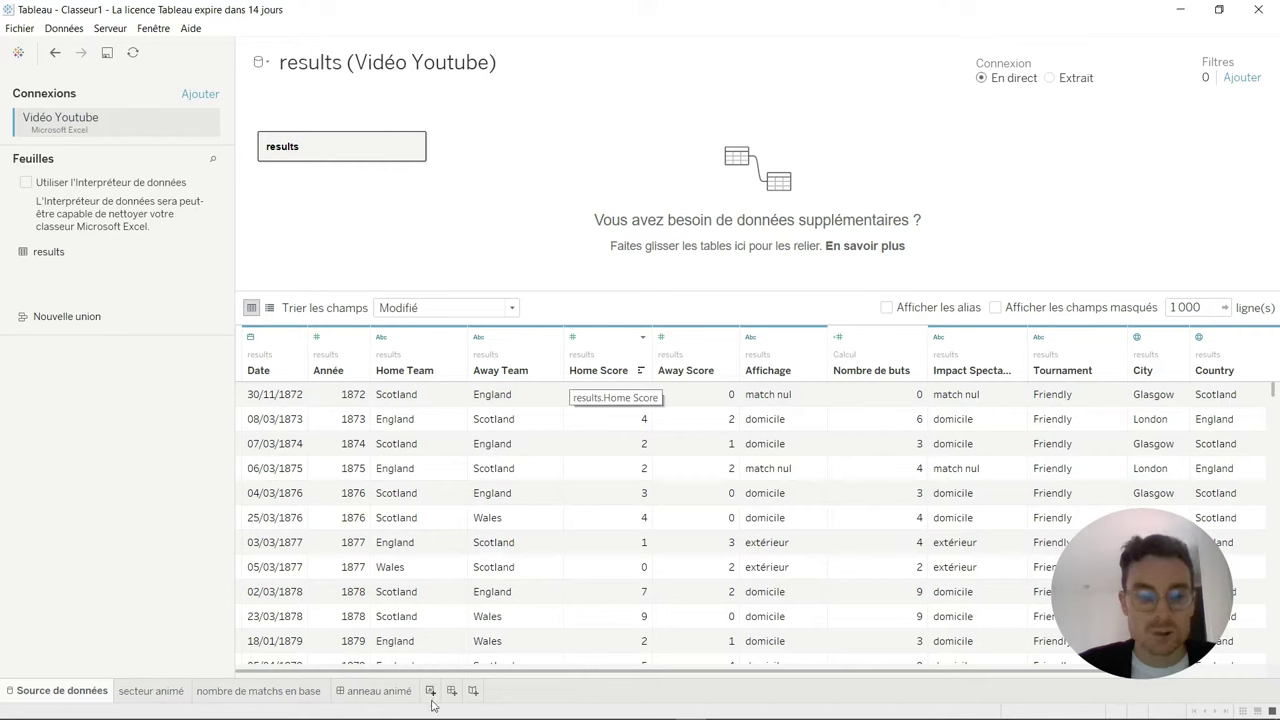
Step: On a new worksheet, put Nombre de buts on Colonnes and Country on Étiquette and Couleur
left_click(430, 691)
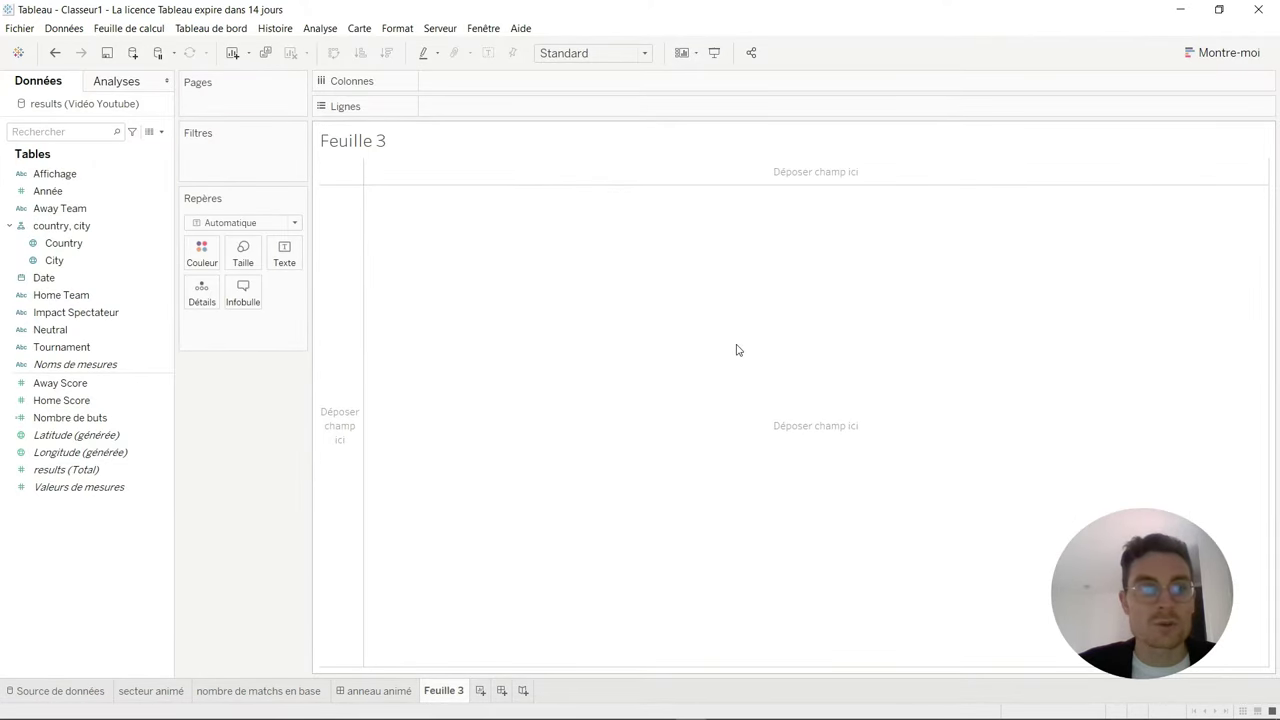
left_click(112, 334)
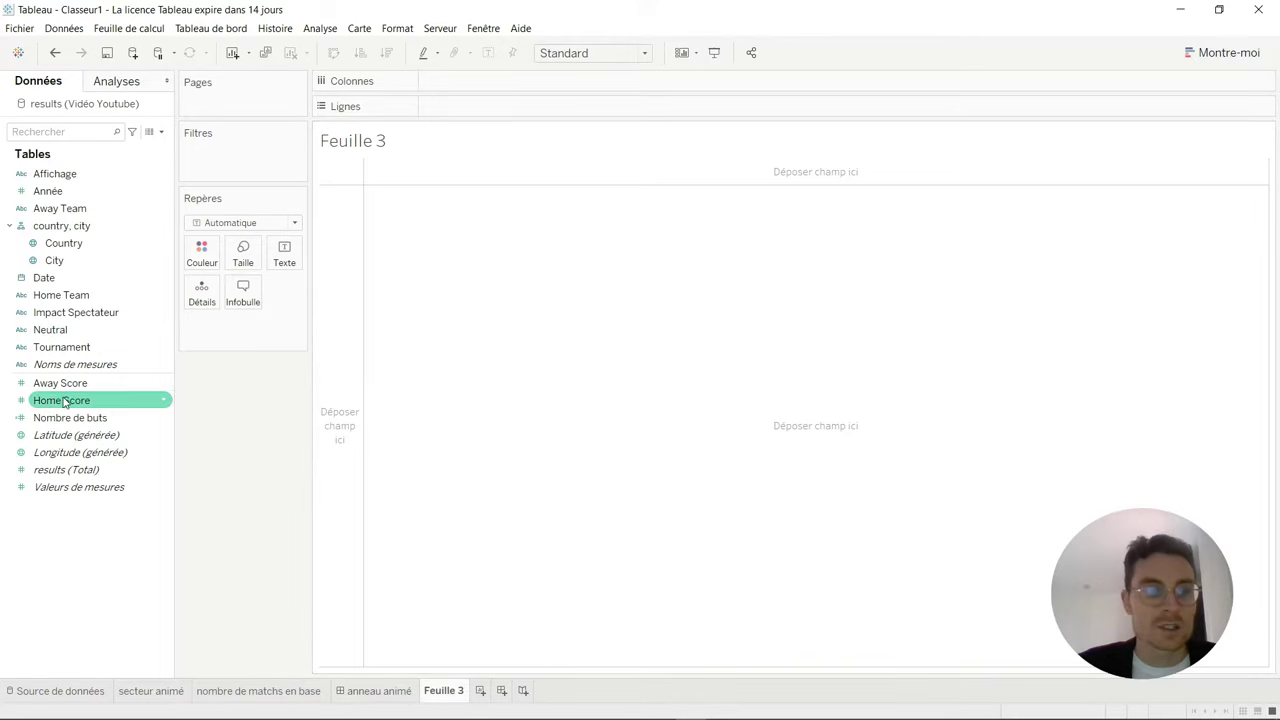
mouse_move(70, 417)
left_mouse_down()
mouse_move(424, 183)
mouse_move(475, 95)
left_mouse_up()
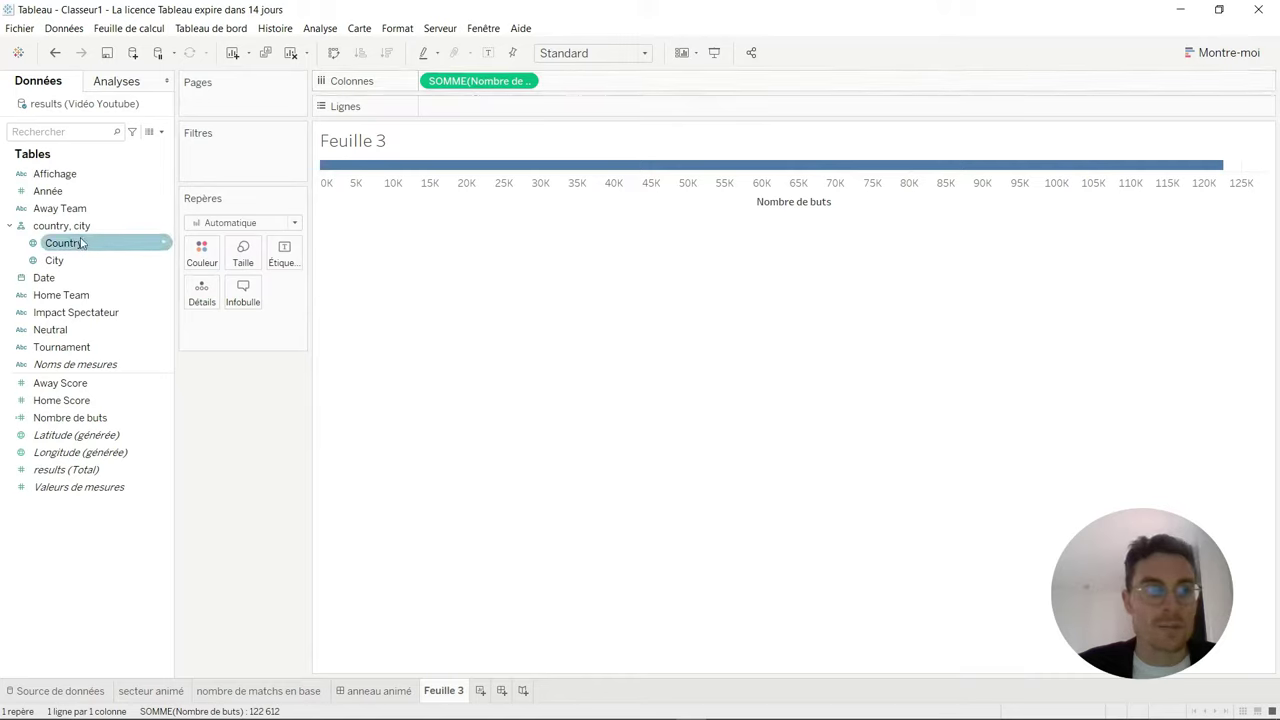
left_click_drag(64, 247, 283, 258)
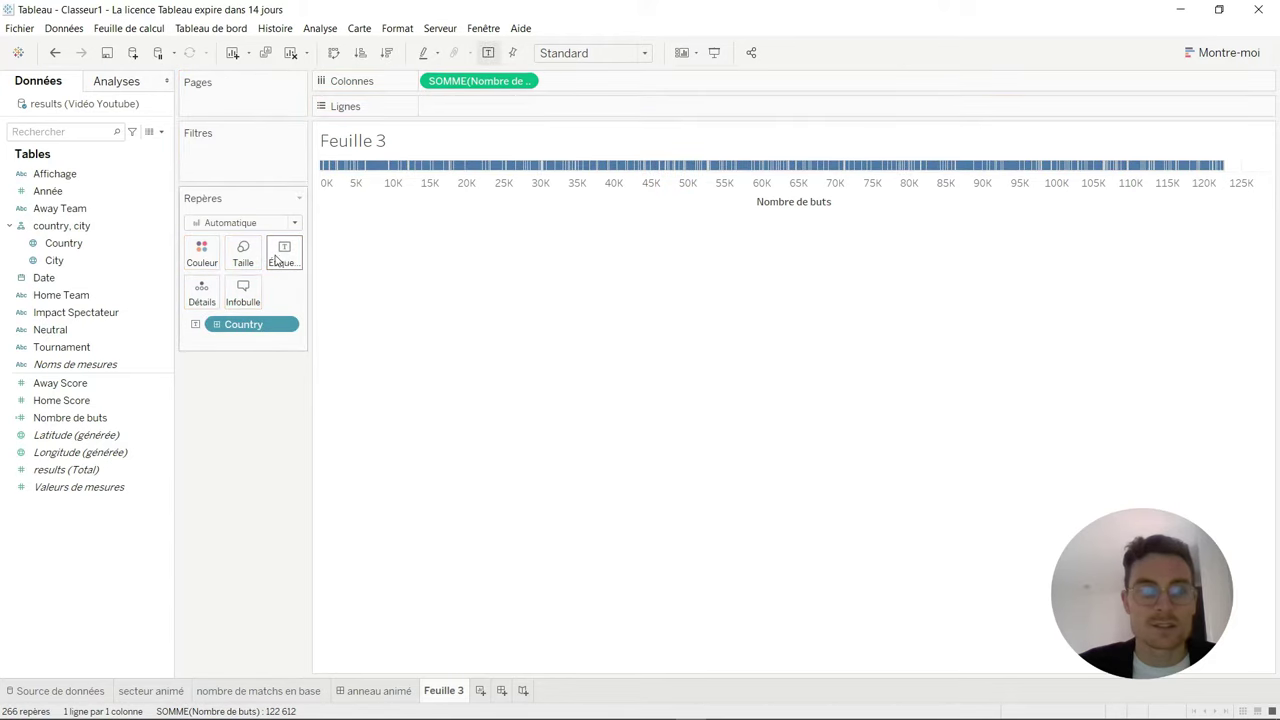
left_click_drag(64, 243, 200, 258)
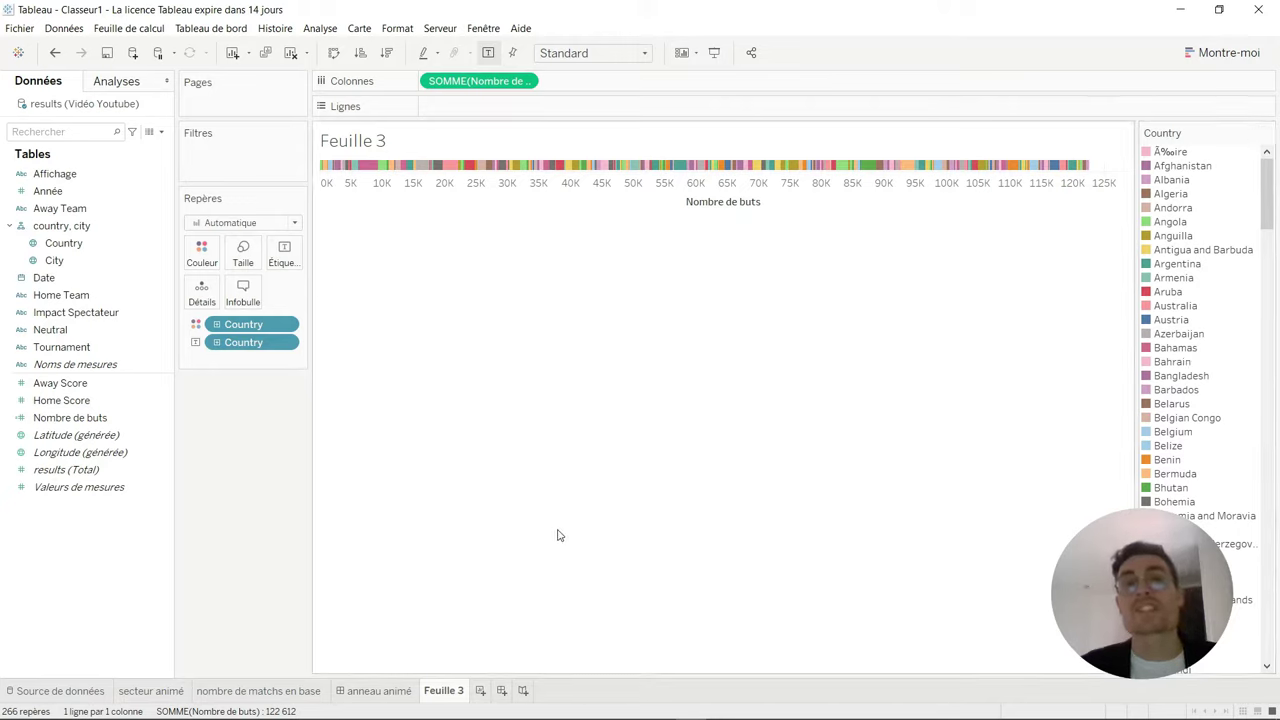
Step: Create a calculated field named Classement, starting a RANK_UNIQUE formula on Nombre de buts
right_click(126, 542)
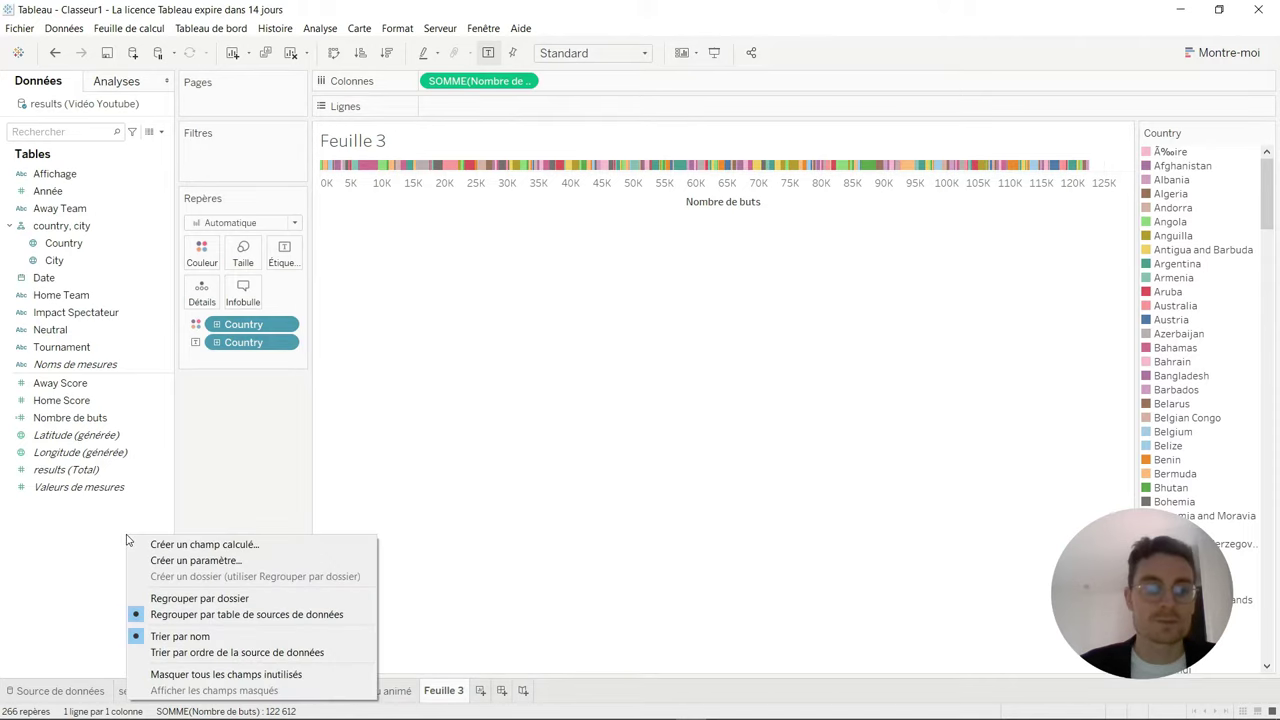
left_click(212, 546)
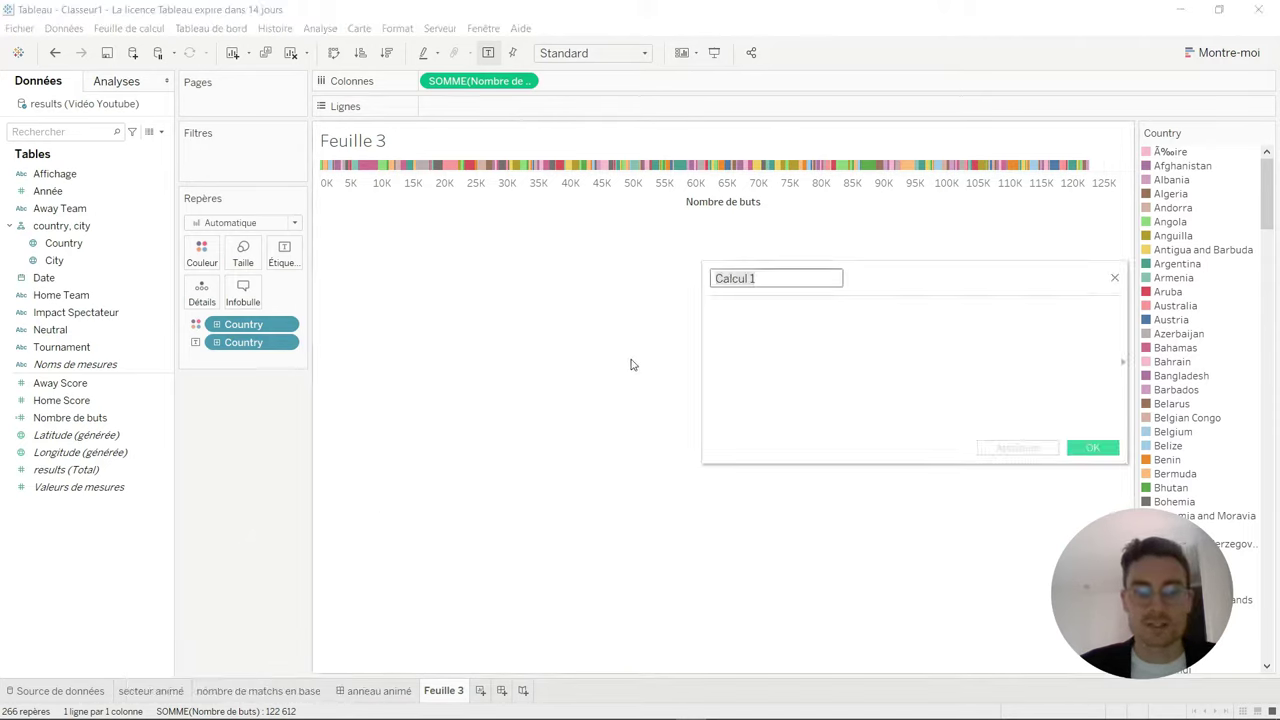
key("BackSpace")
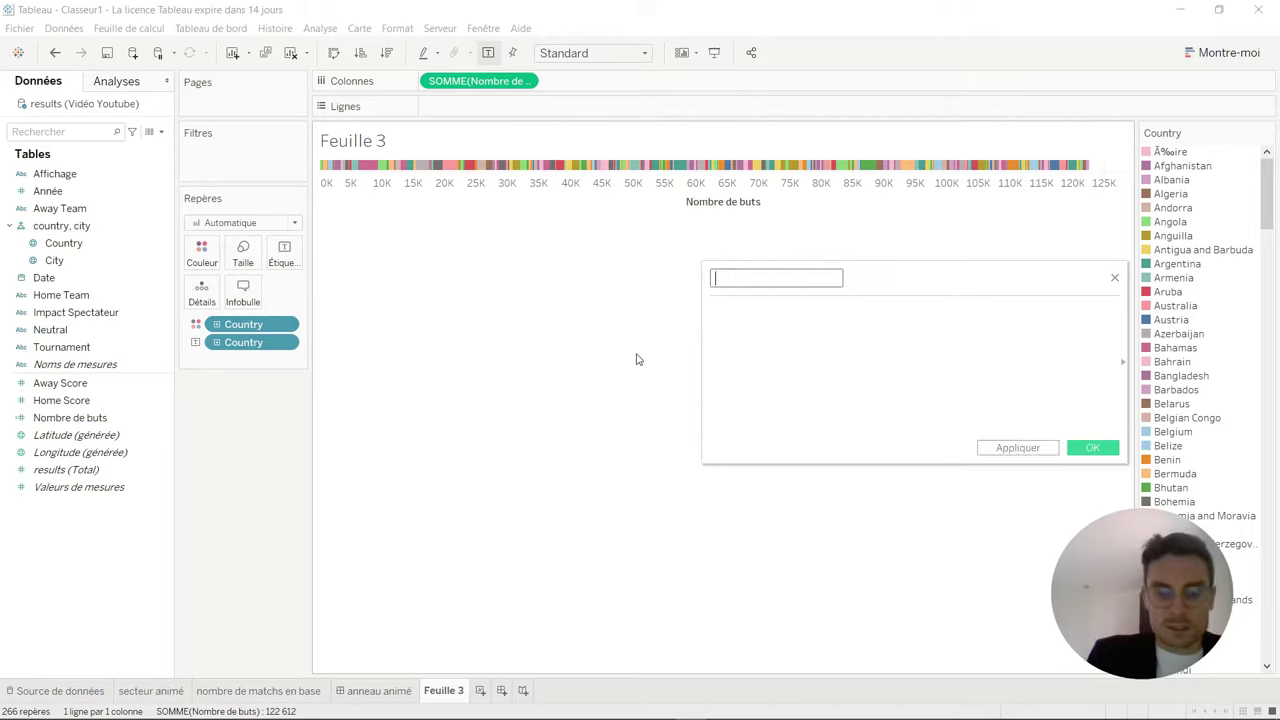
type("Classeme")
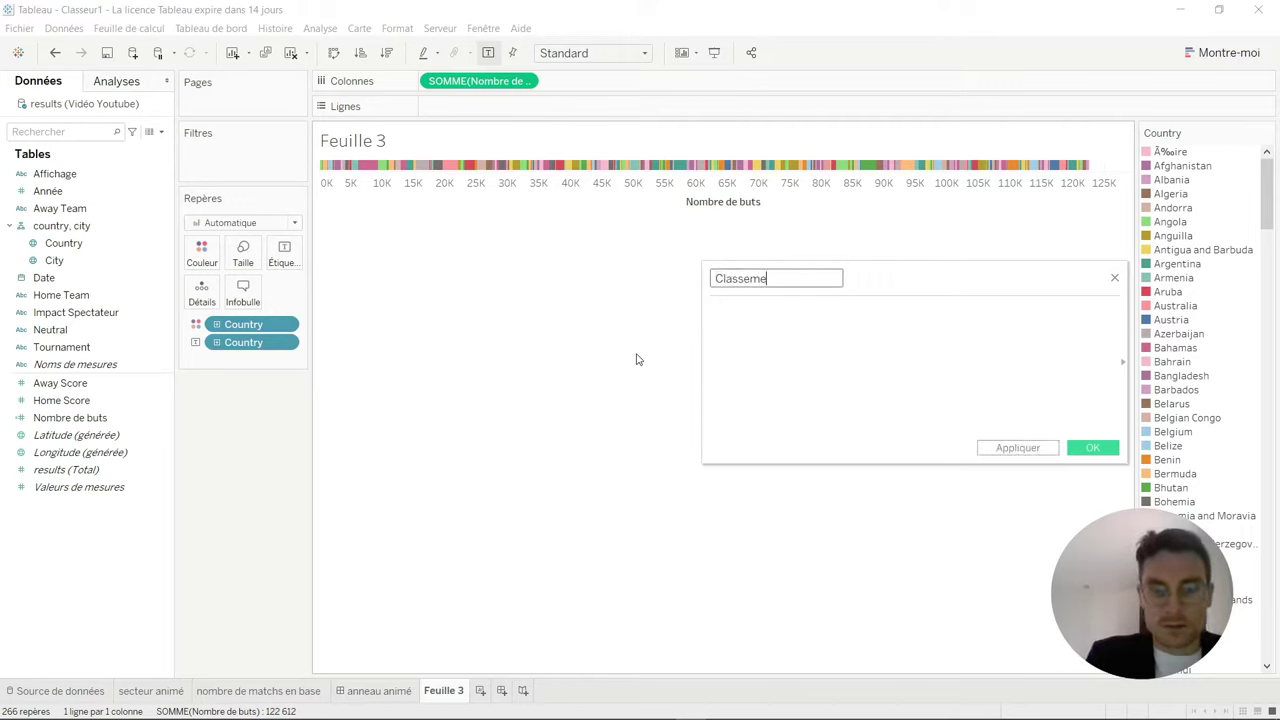
type("nt")
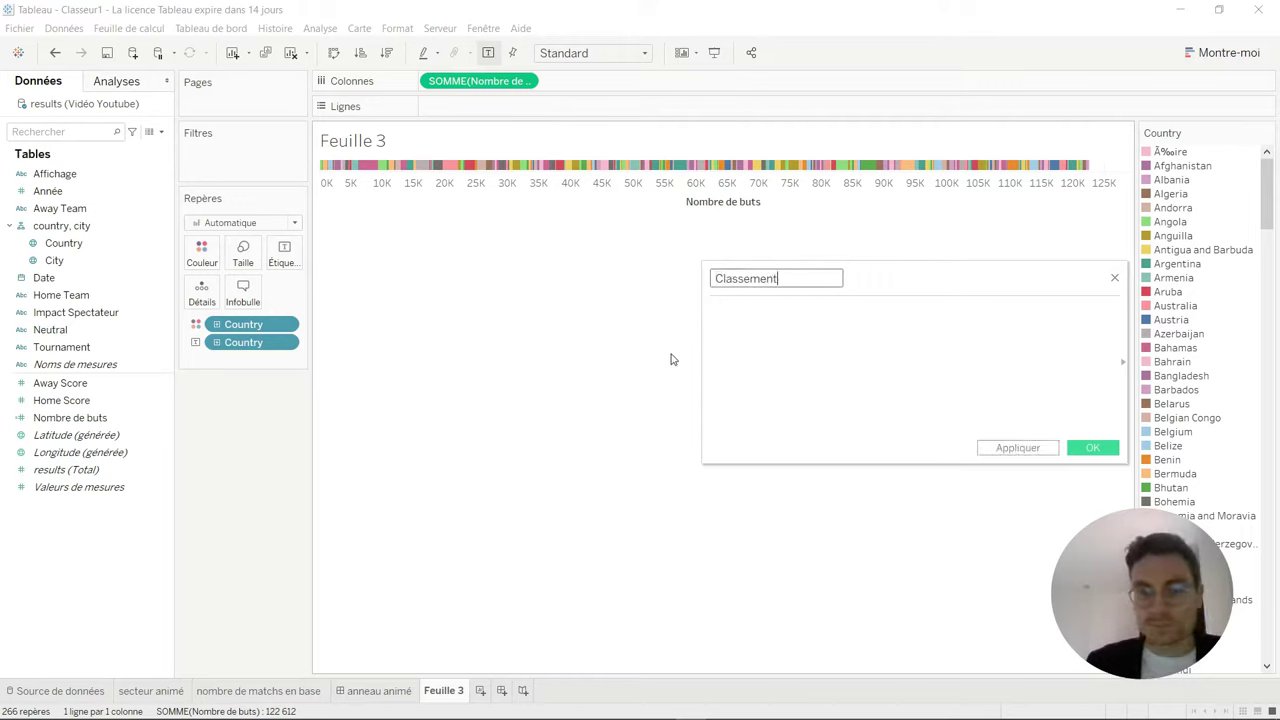
left_click(752, 328)
type("Ran")
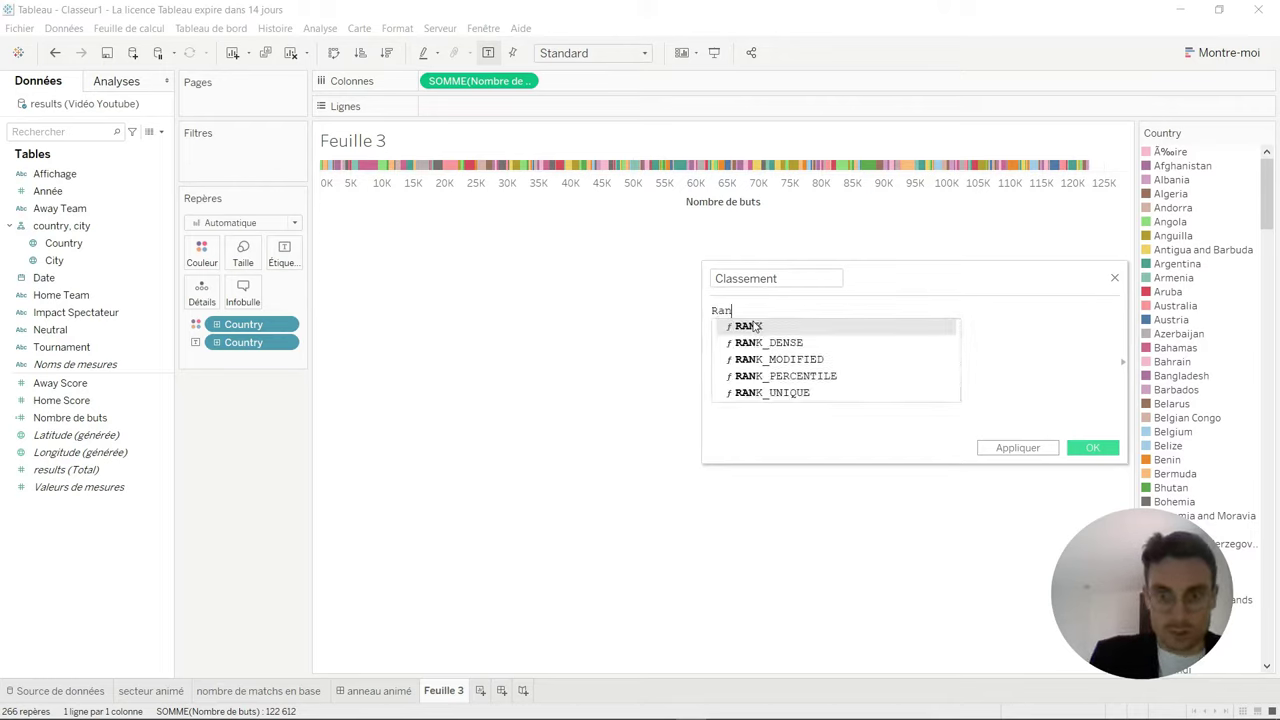
double_click(770, 392)
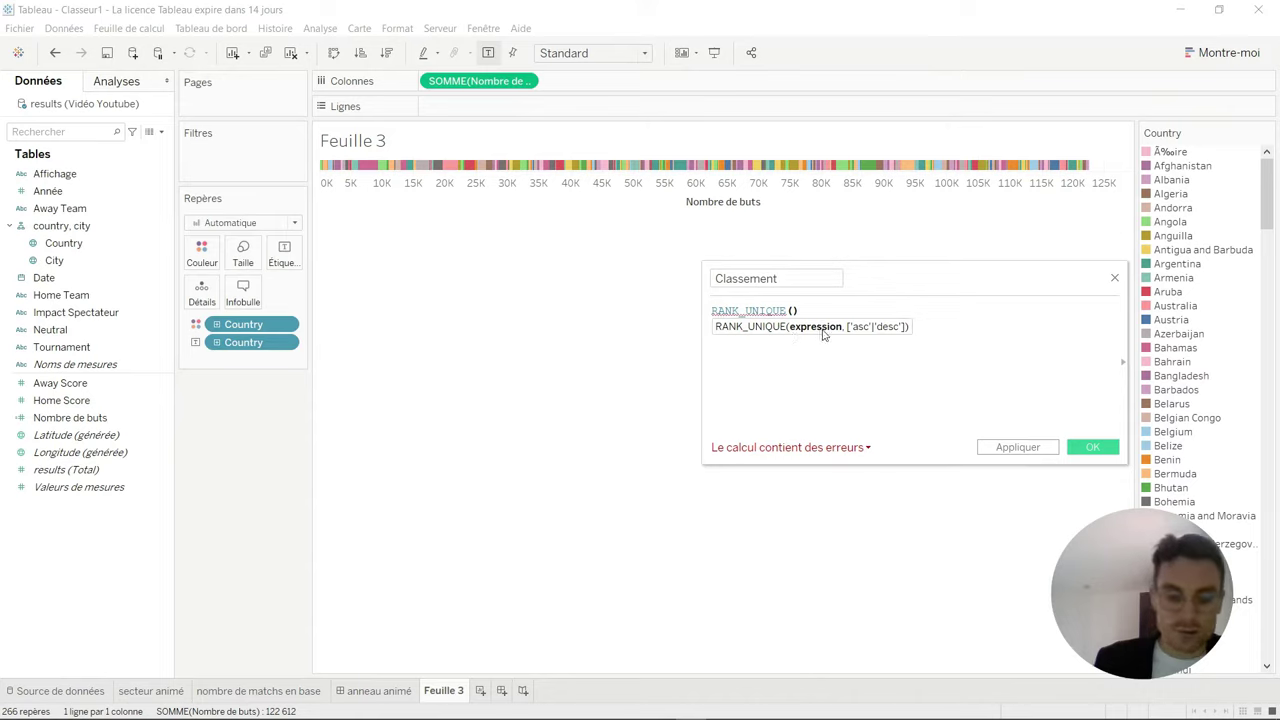
type("Nom")
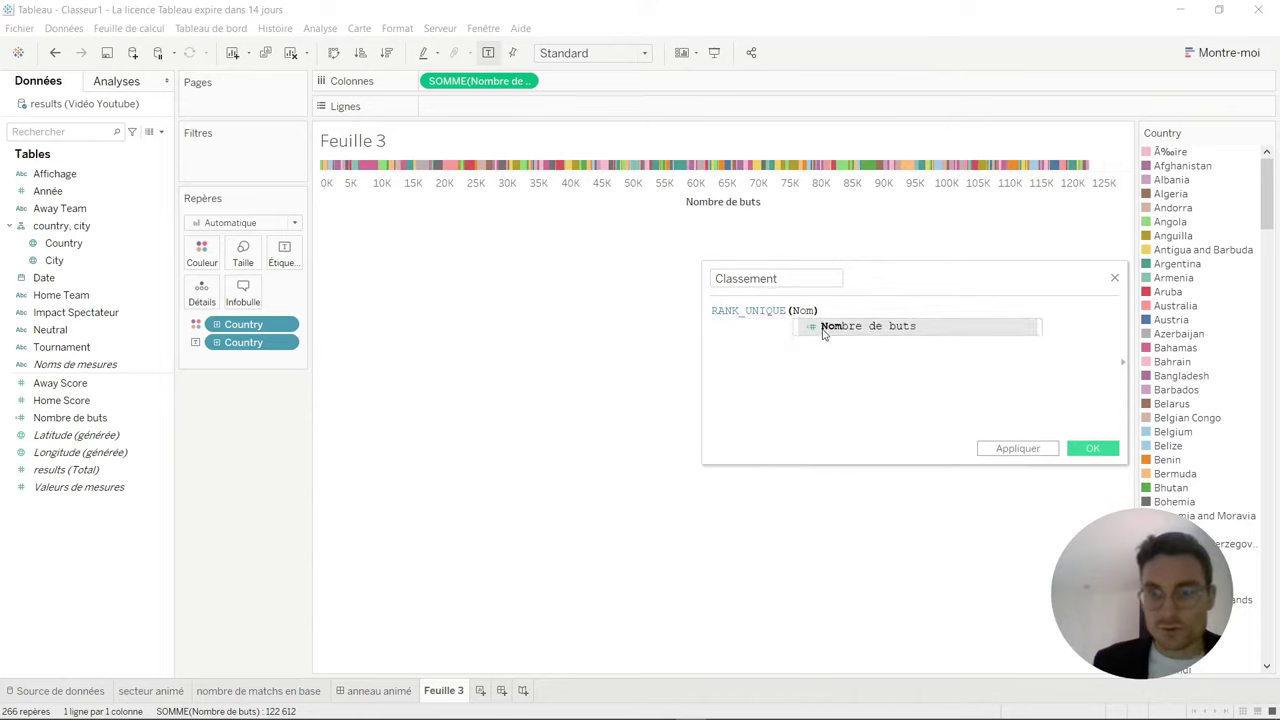
left_click(829, 327)
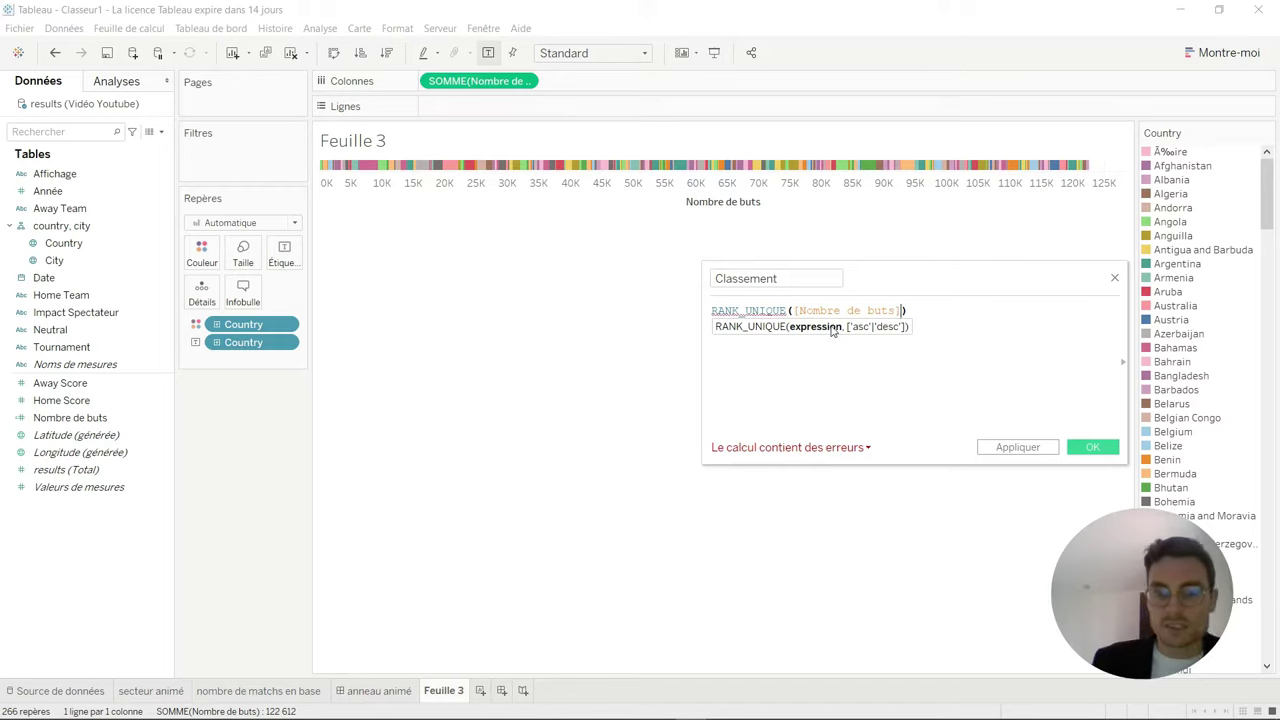
Step: Finish the formula as RANK_UNIQUE(SUM([Nombre de buts]),'desc'), save it, and place Classement on Lignes
type(", ")
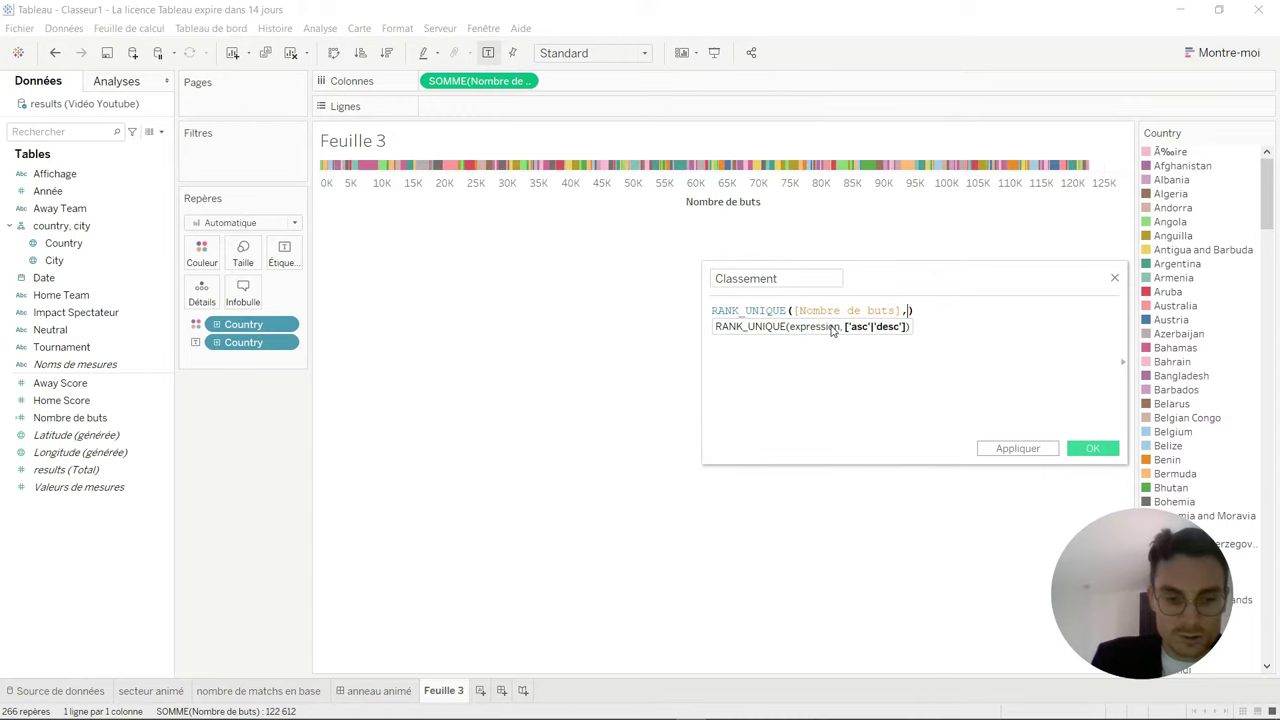
type("'desc'")
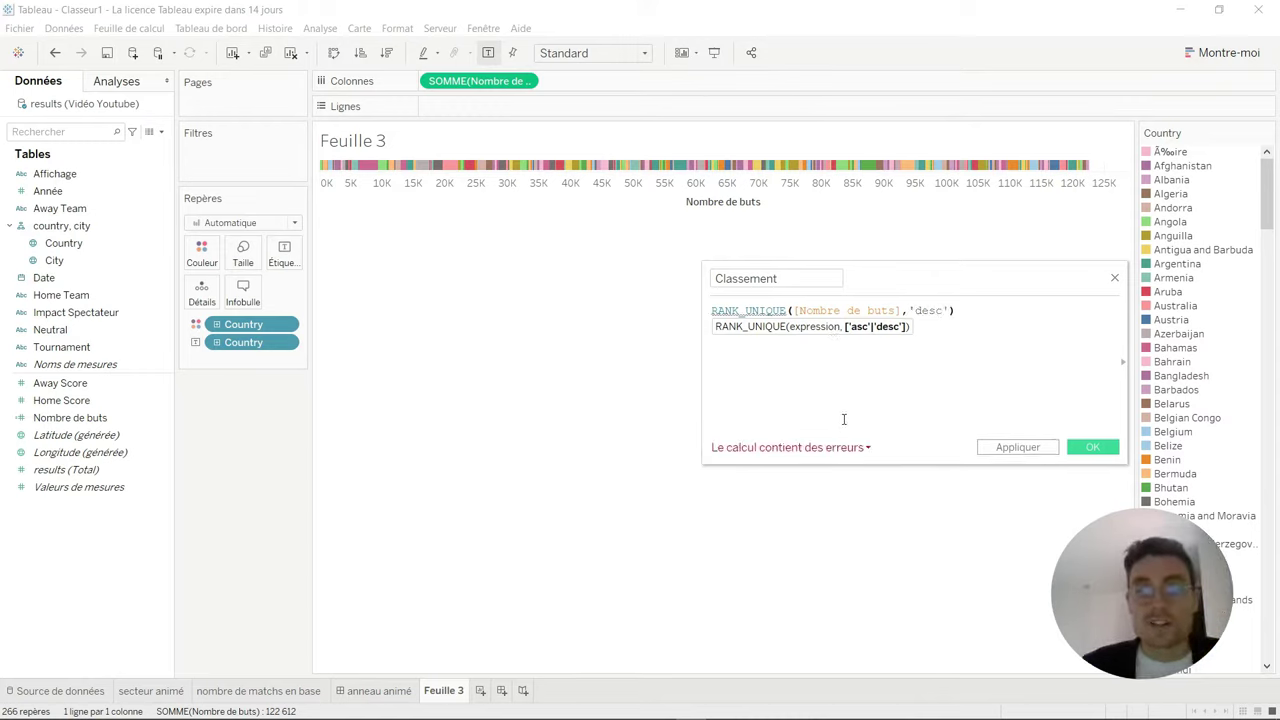
left_click(795, 310)
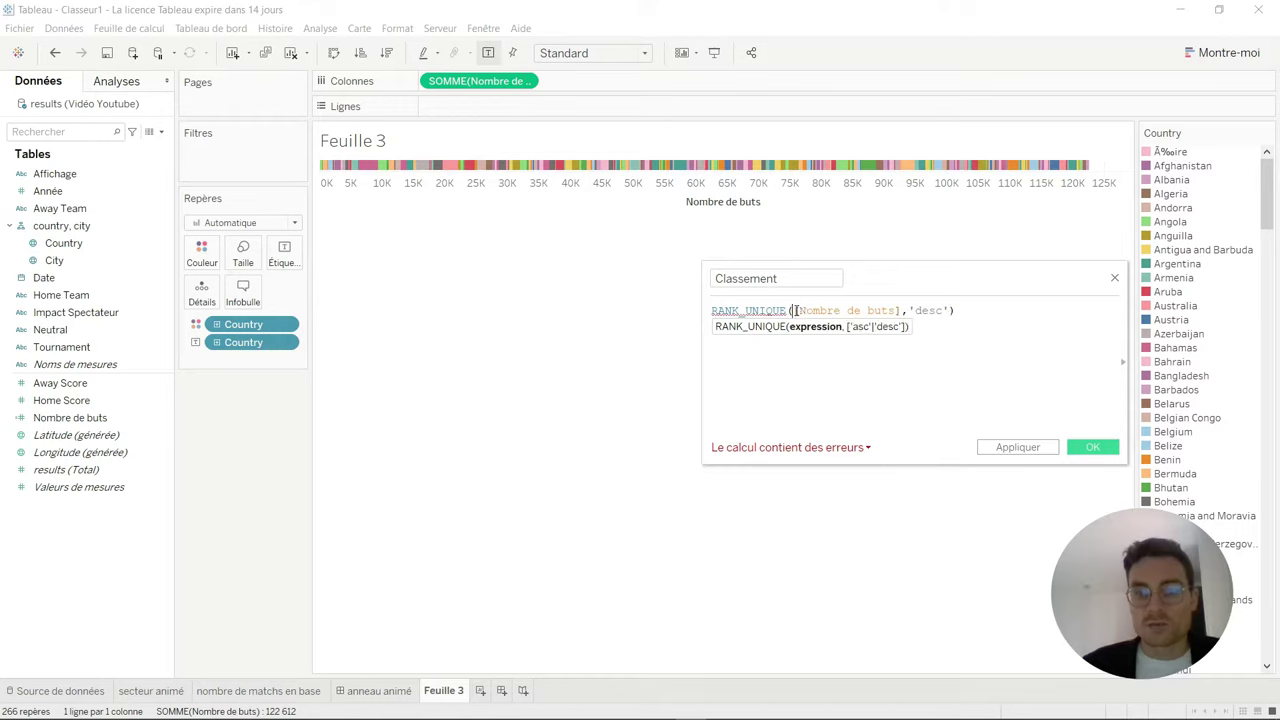
type("SUM")
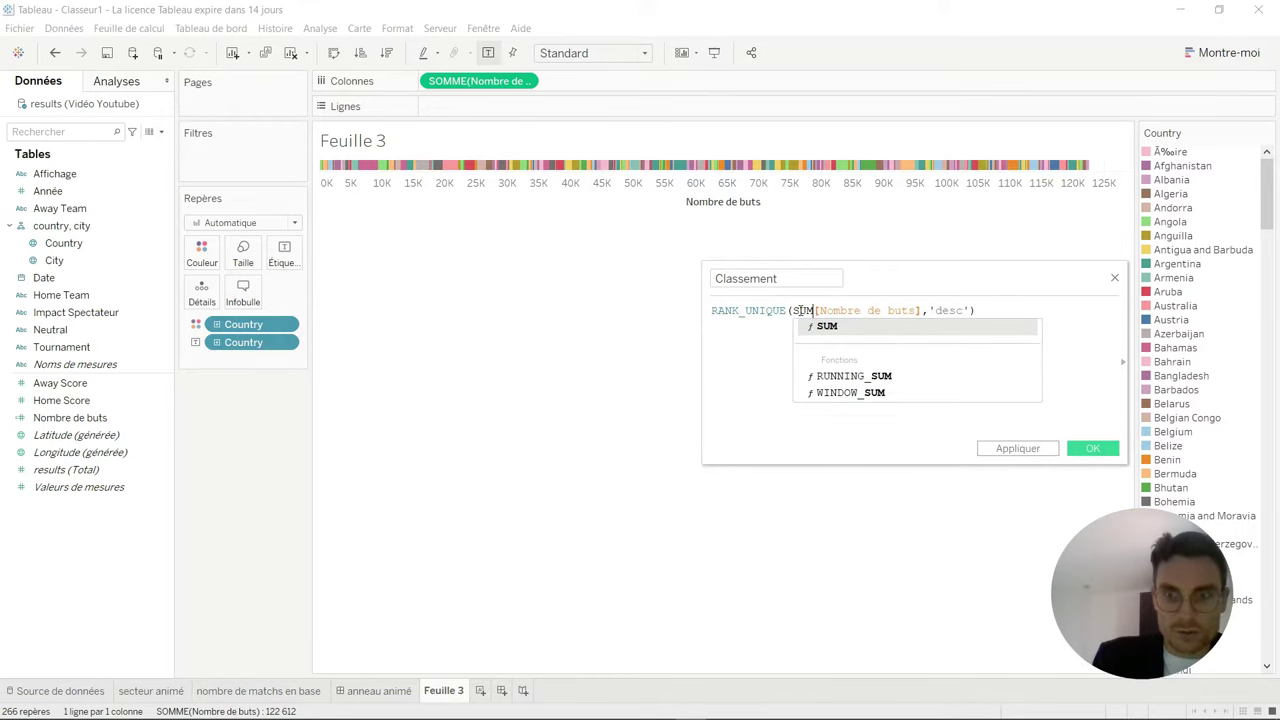
left_click(850, 328)
key("Delete")
left_click(926, 310)
type(")")
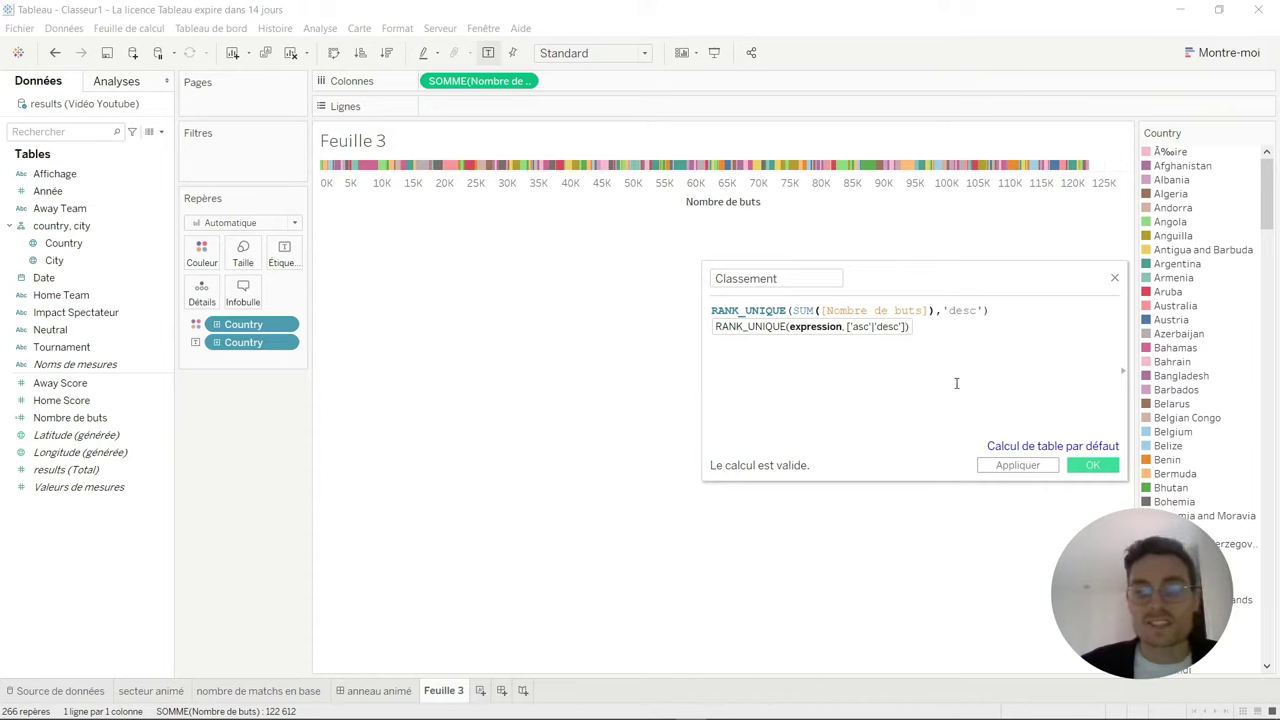
left_click(1092, 465)
left_click_drag(60, 400, 457, 111)
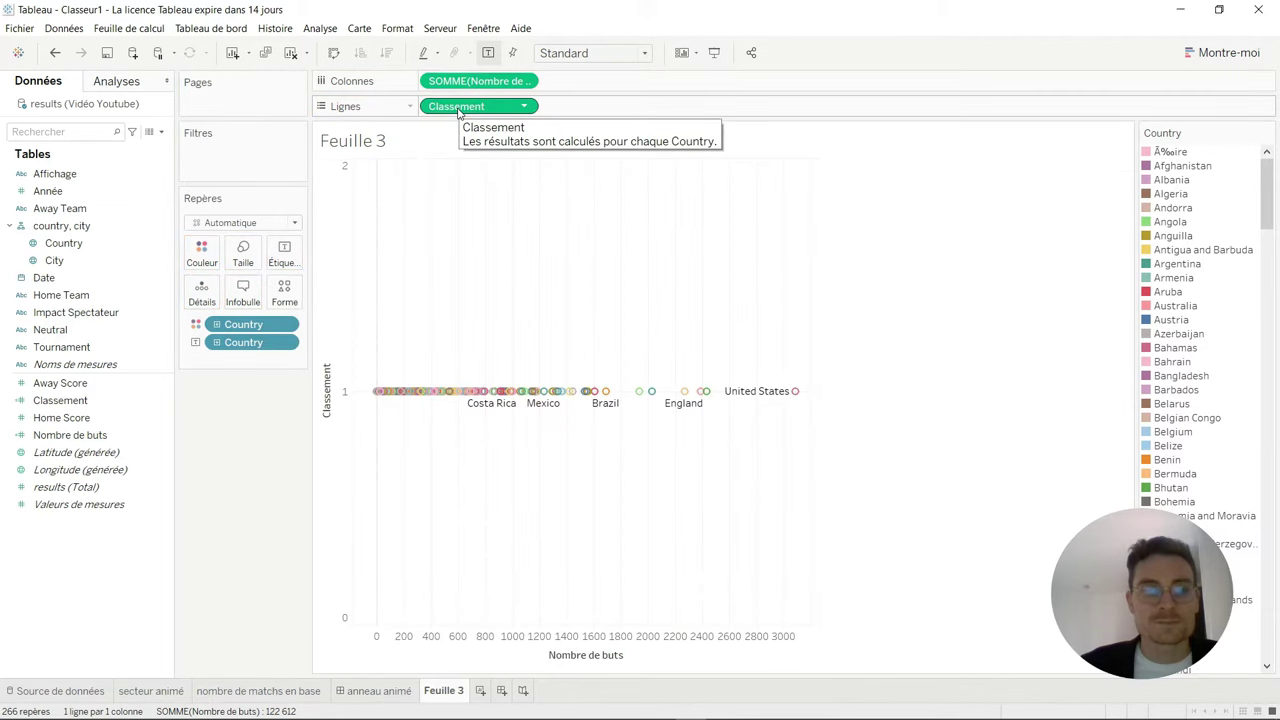
Step: Switch the mark type to Barre and make the Classement pill discrete
left_click(273, 226)
left_click(252, 254)
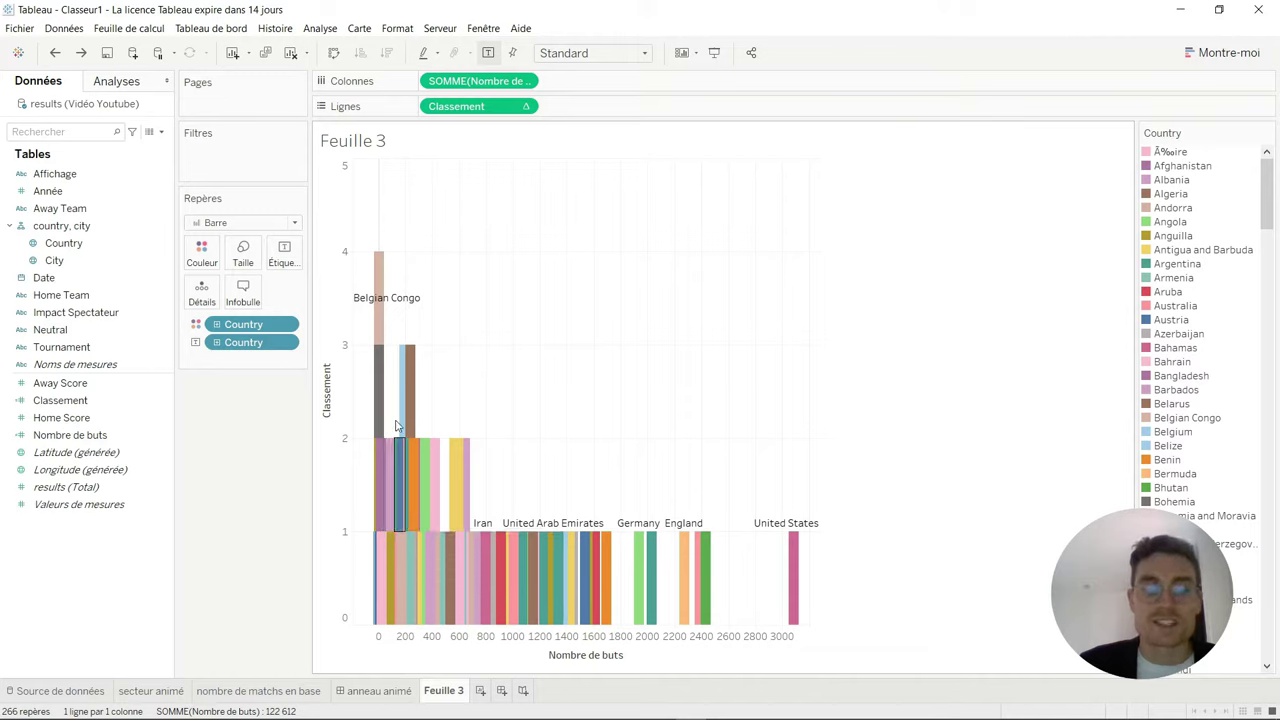
mouse_move(478, 106)
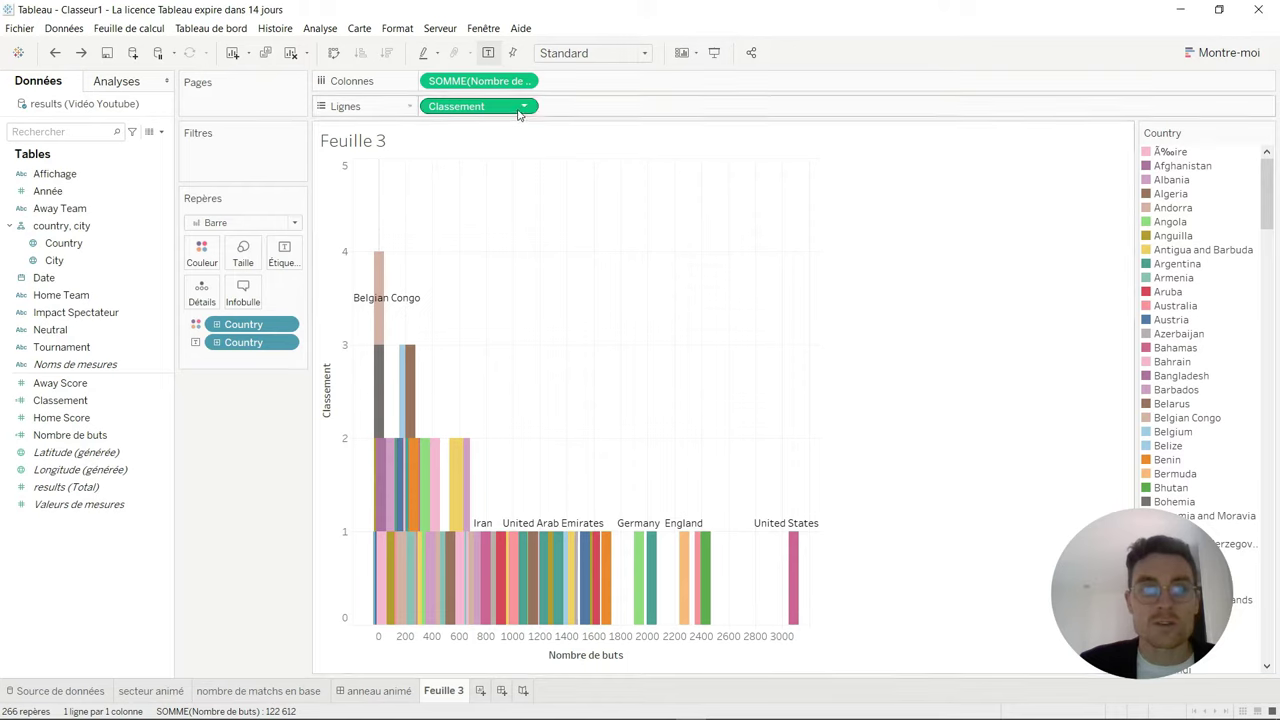
left_click(524, 107)
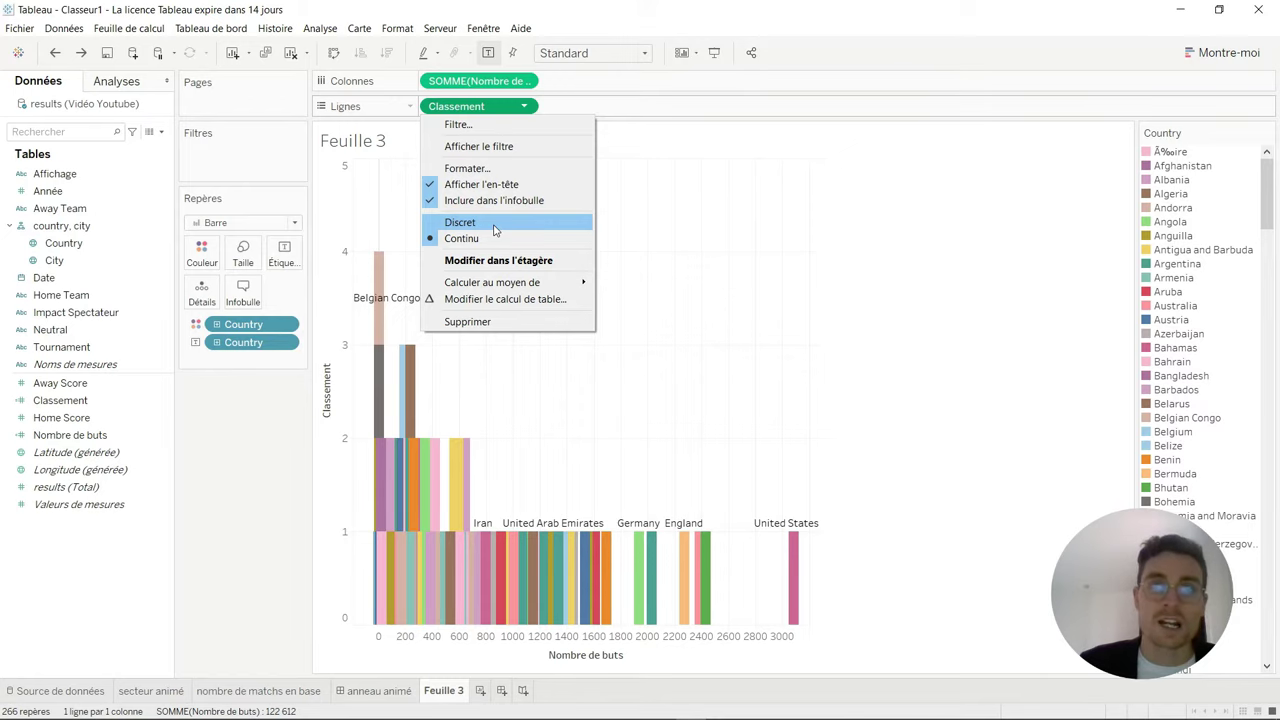
left_click(493, 223)
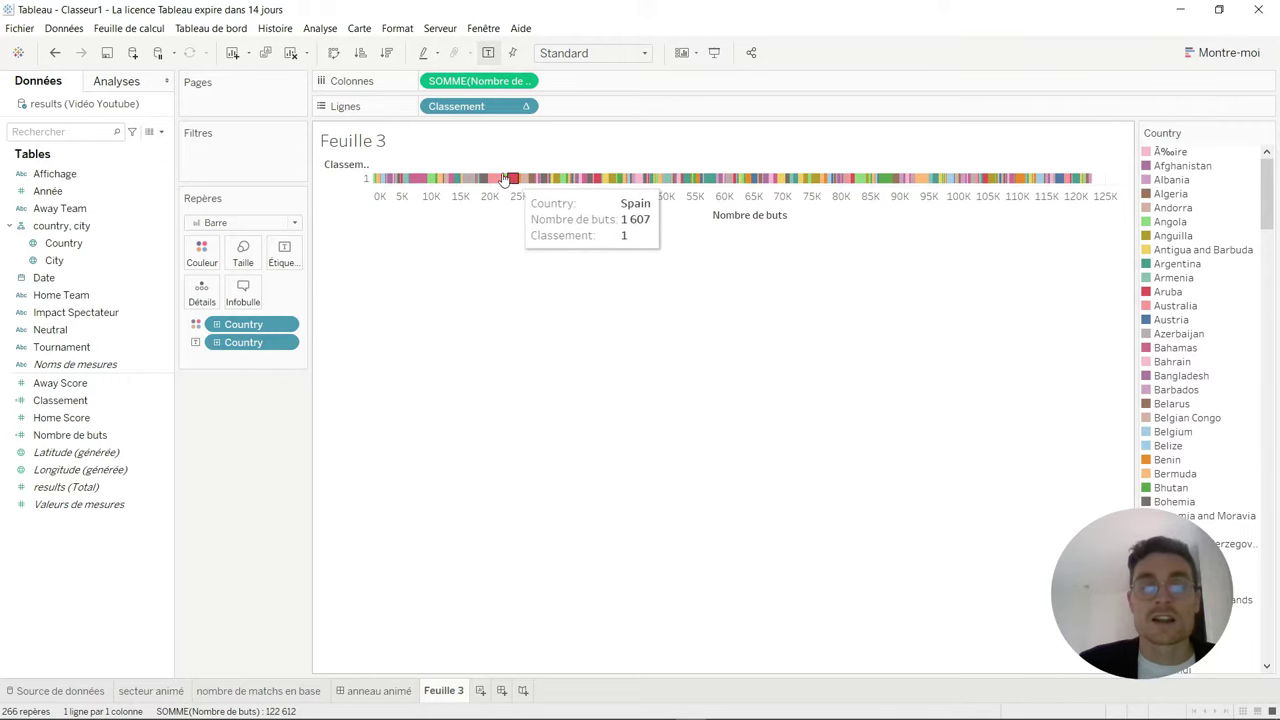
Step: Compute Classement across Country so countries rank separately, United States first
left_click(525, 108)
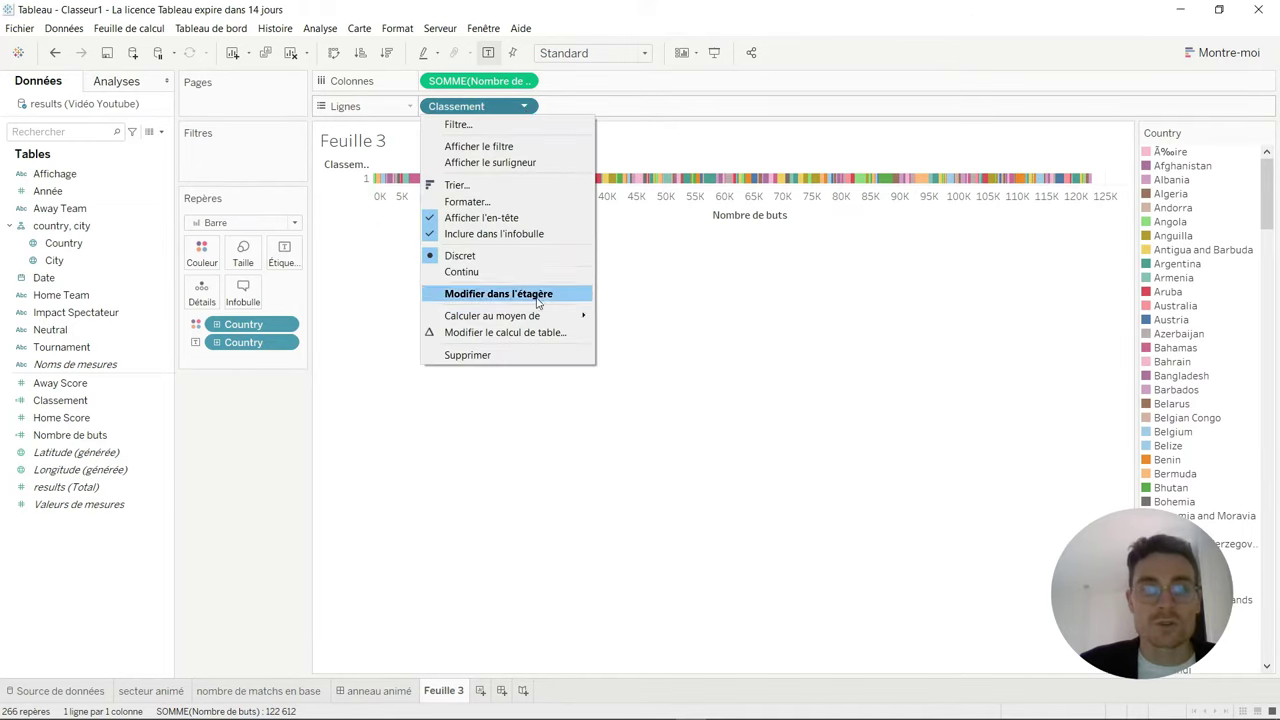
mouse_move(492, 316)
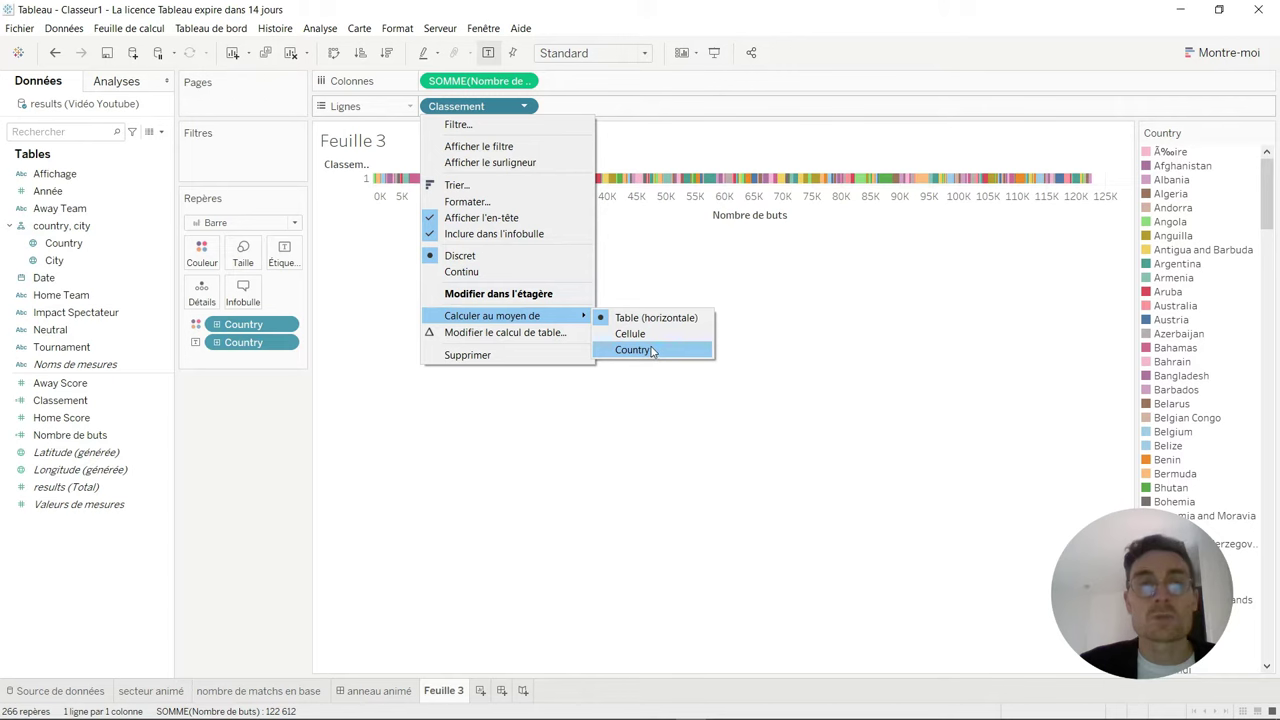
left_click(652, 350)
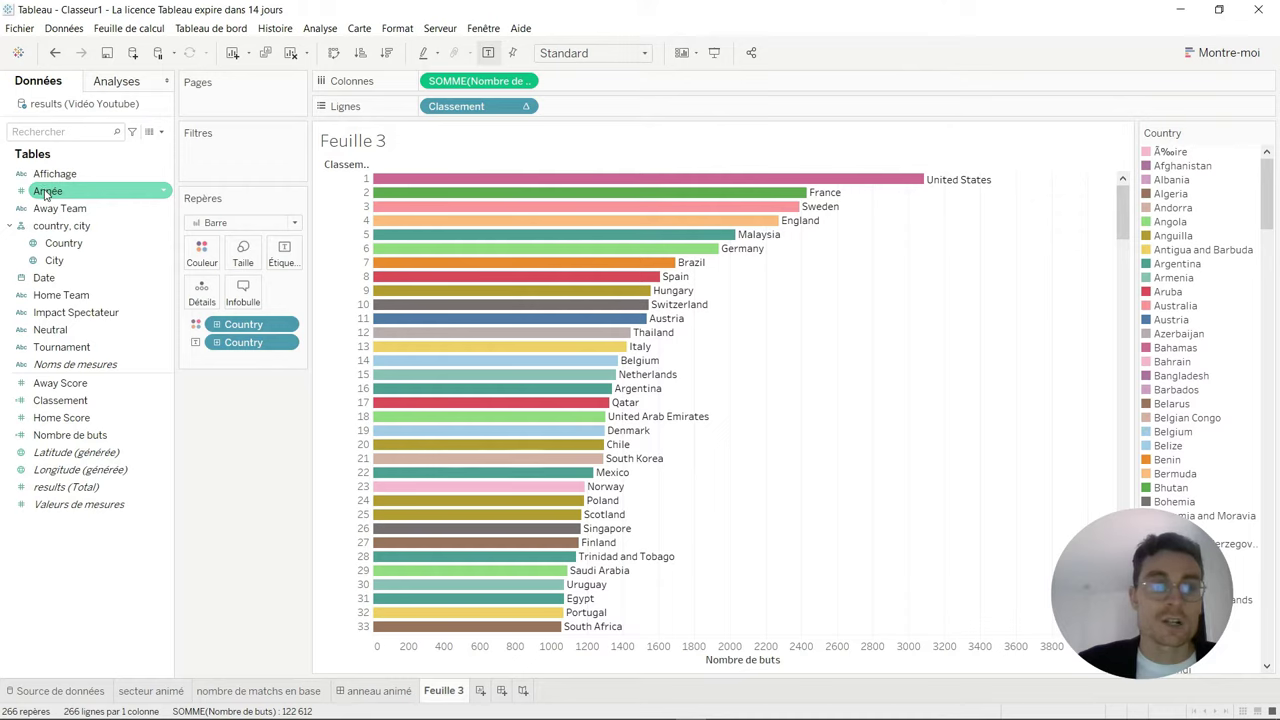
Step: Page the chart by Année, play it at the fastest speed, and open the Classement filter
left_click_drag(47, 193, 217, 107)
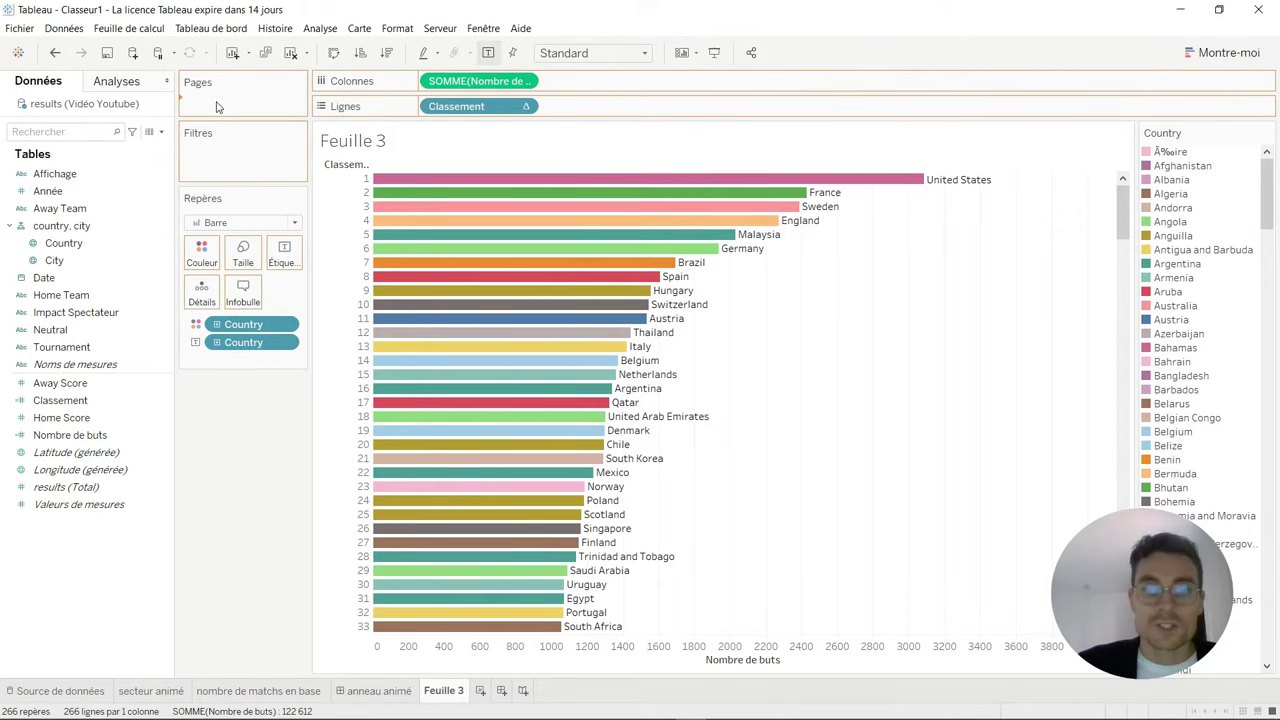
left_click_drag(217, 107, 220, 106)
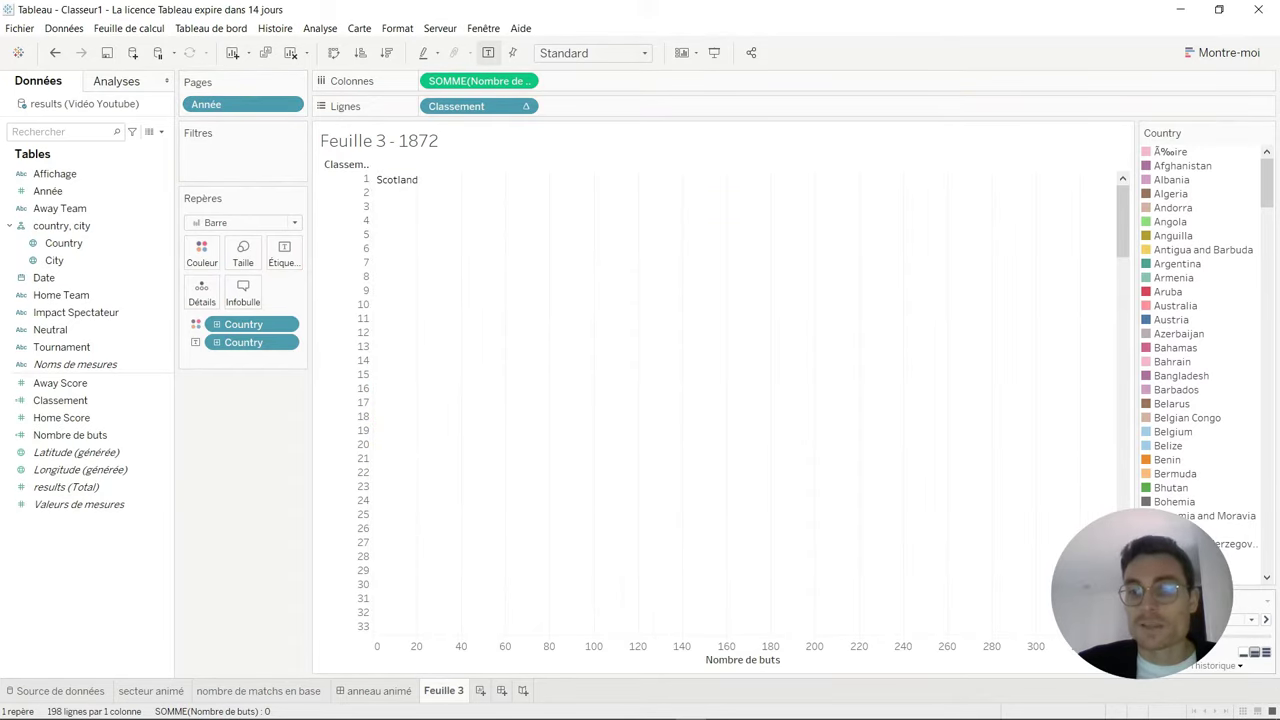
left_click(1250, 656)
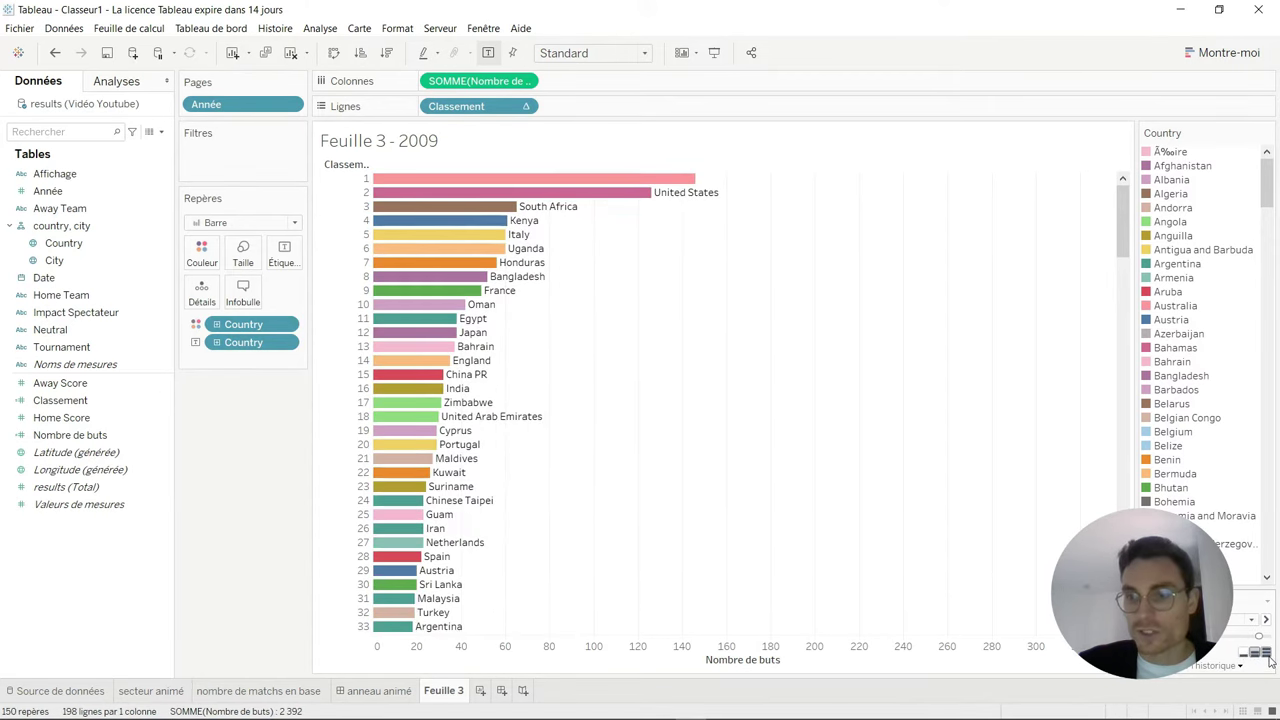
left_click(1268, 656)
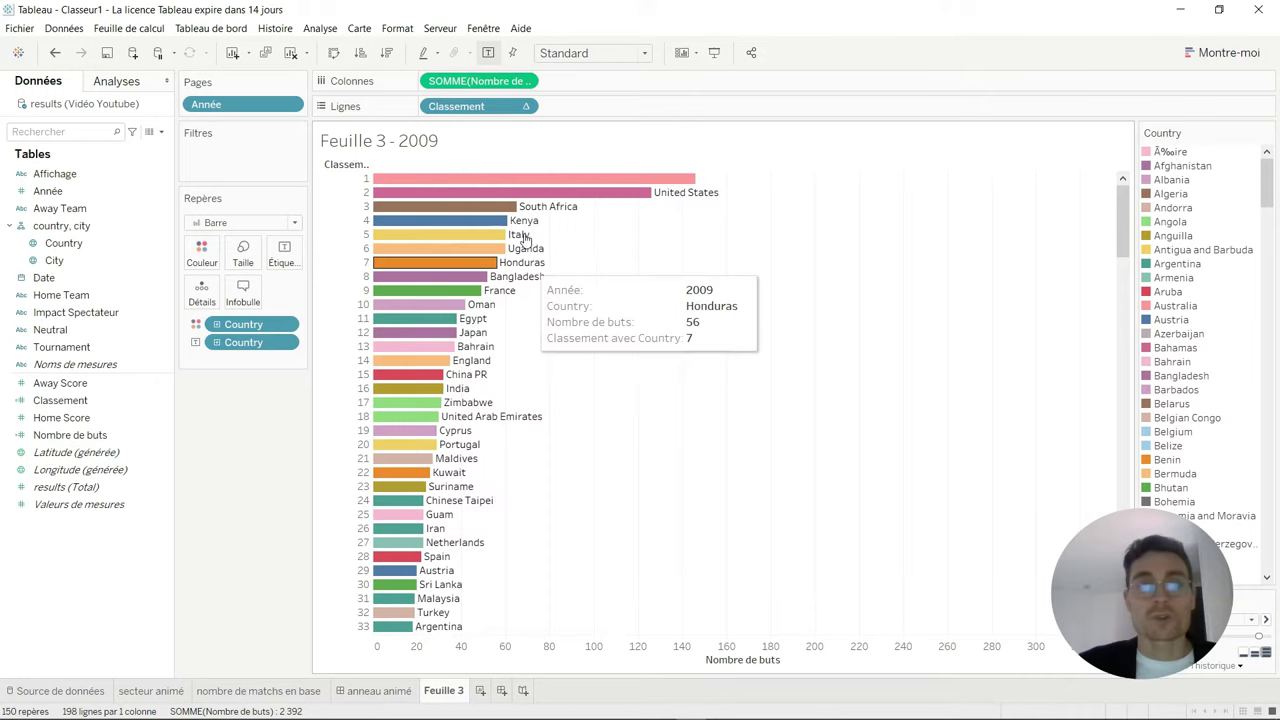
mouse_move(478, 106)
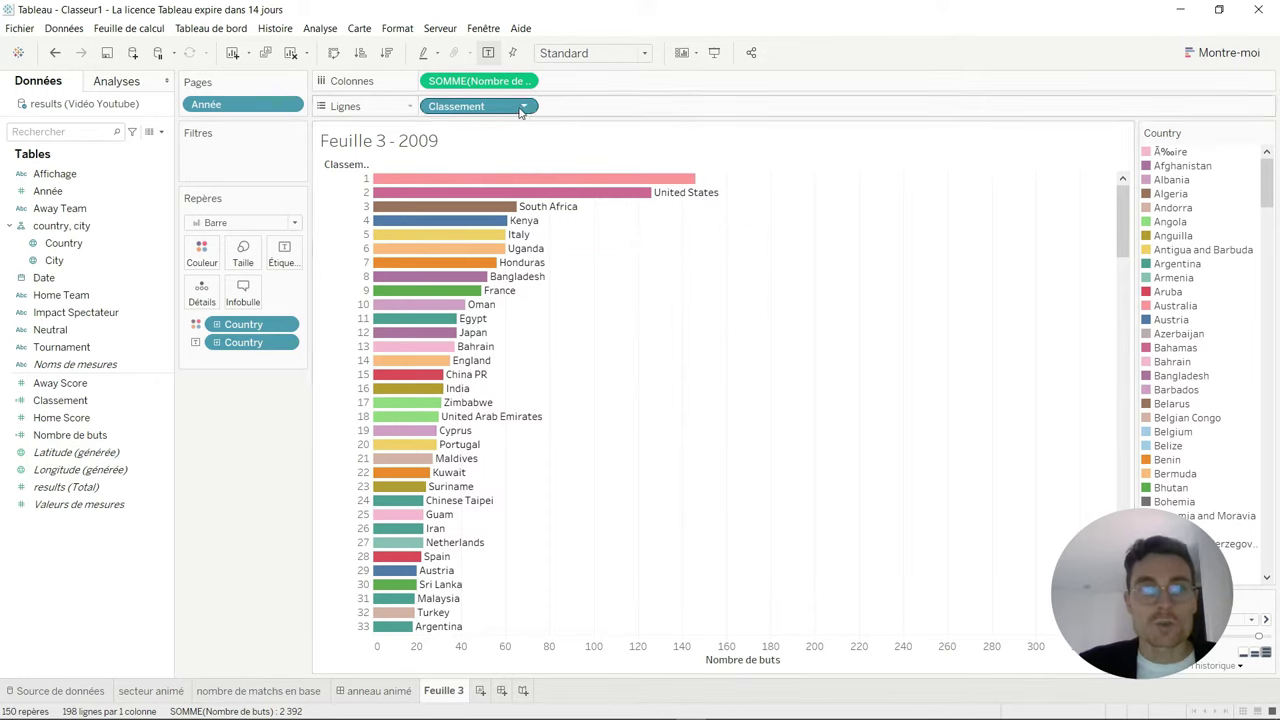
left_click(527, 107)
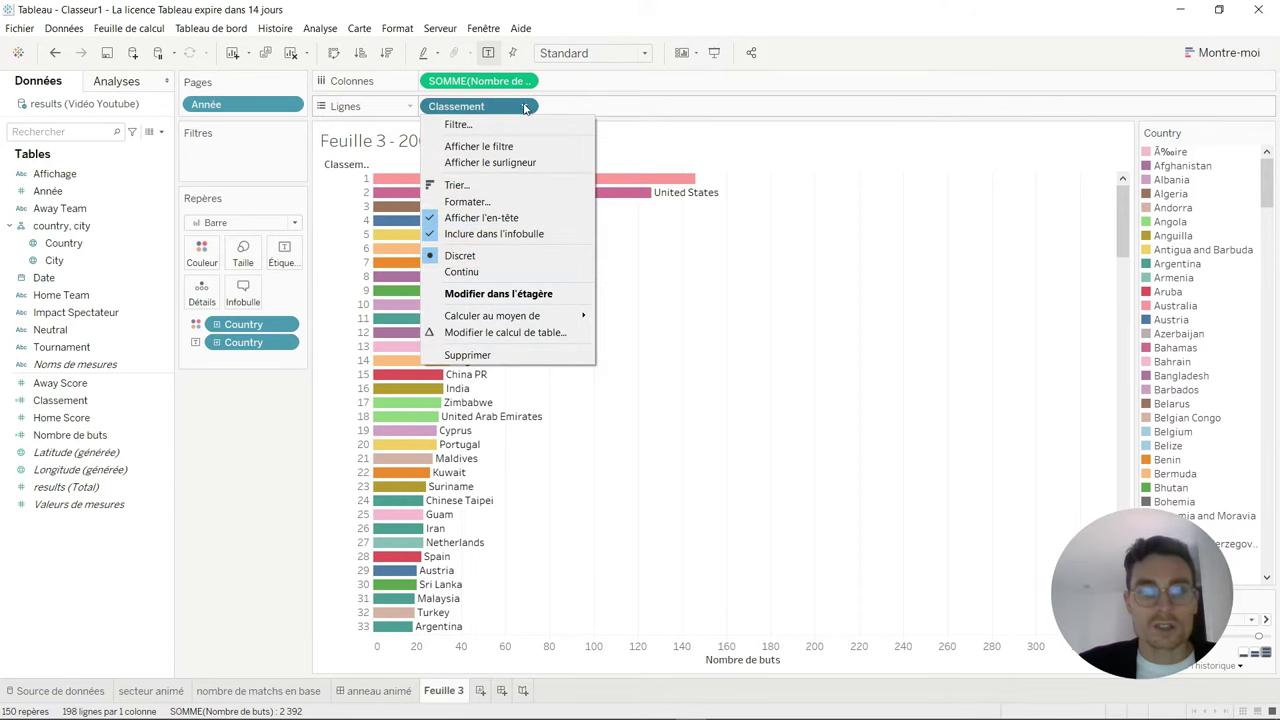
left_click(505, 124)
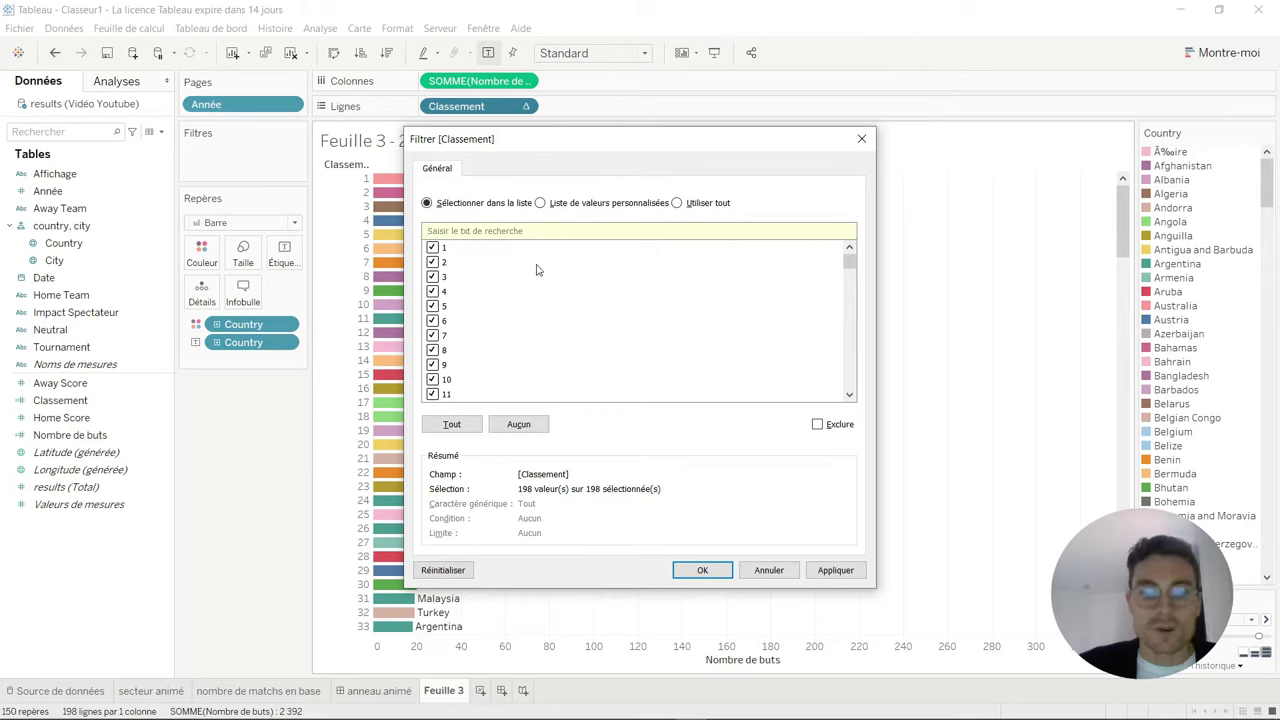
Step: Filter Classement to keep only ranks 1 through 15
left_click(521, 431)
left_click(436, 249)
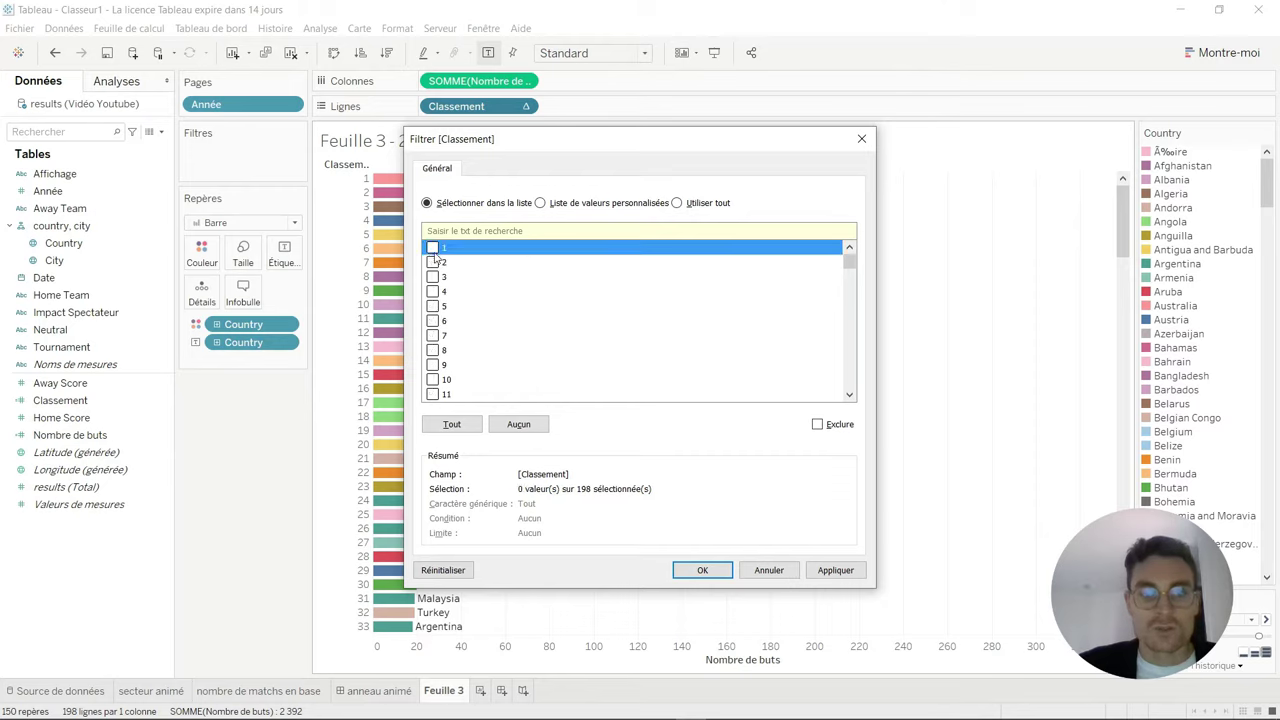
left_click_drag(432, 280, 433, 291)
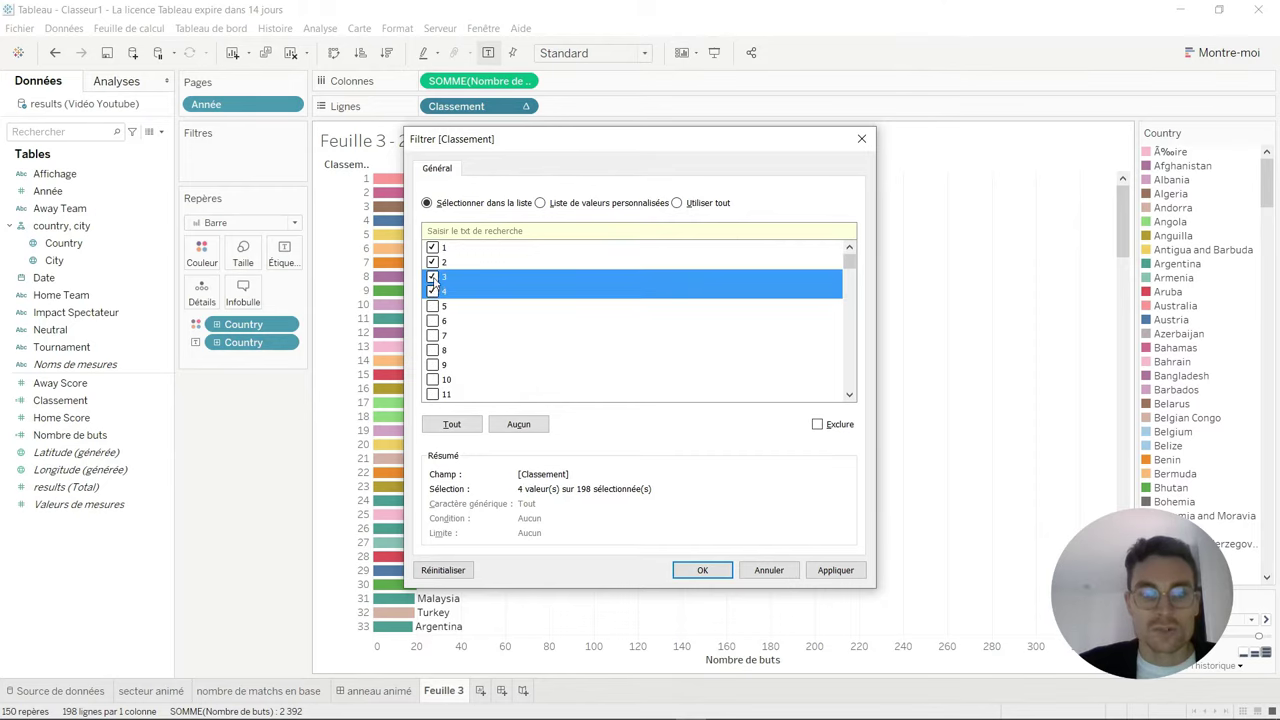
left_click(432, 336)
left_click(432, 350)
left_click(433, 381)
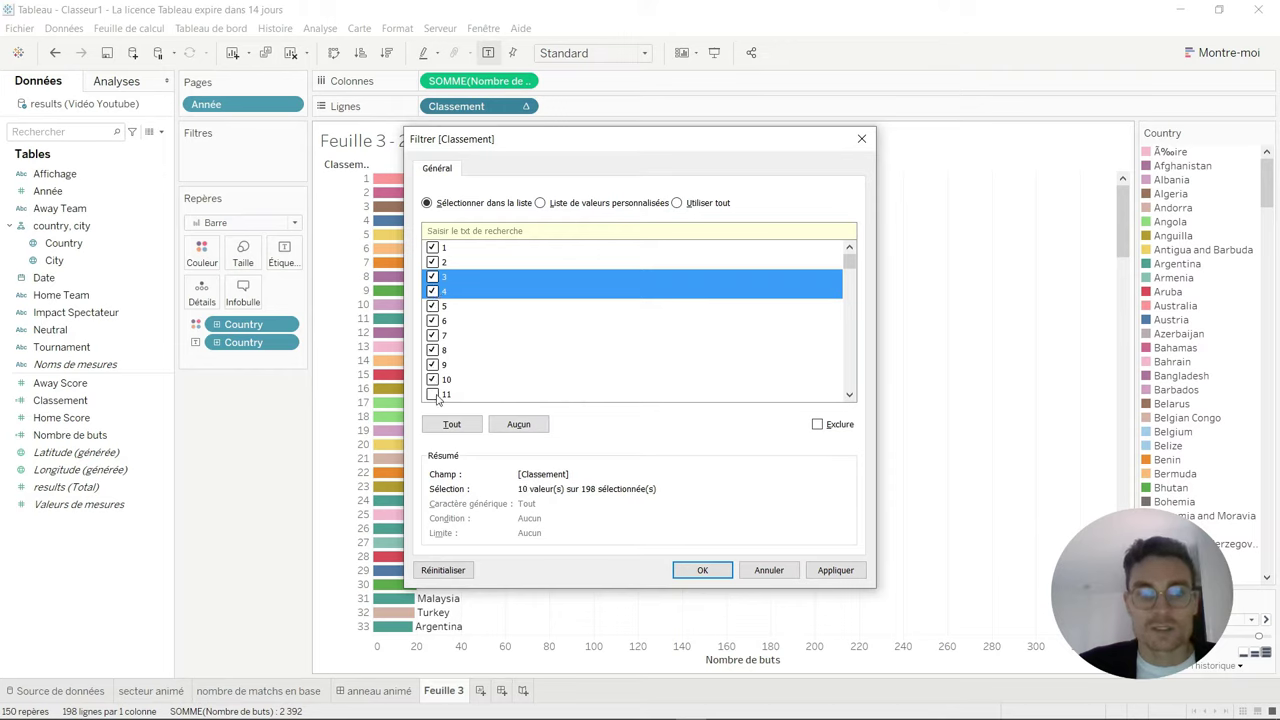
scroll(511, 347, "down", 1)
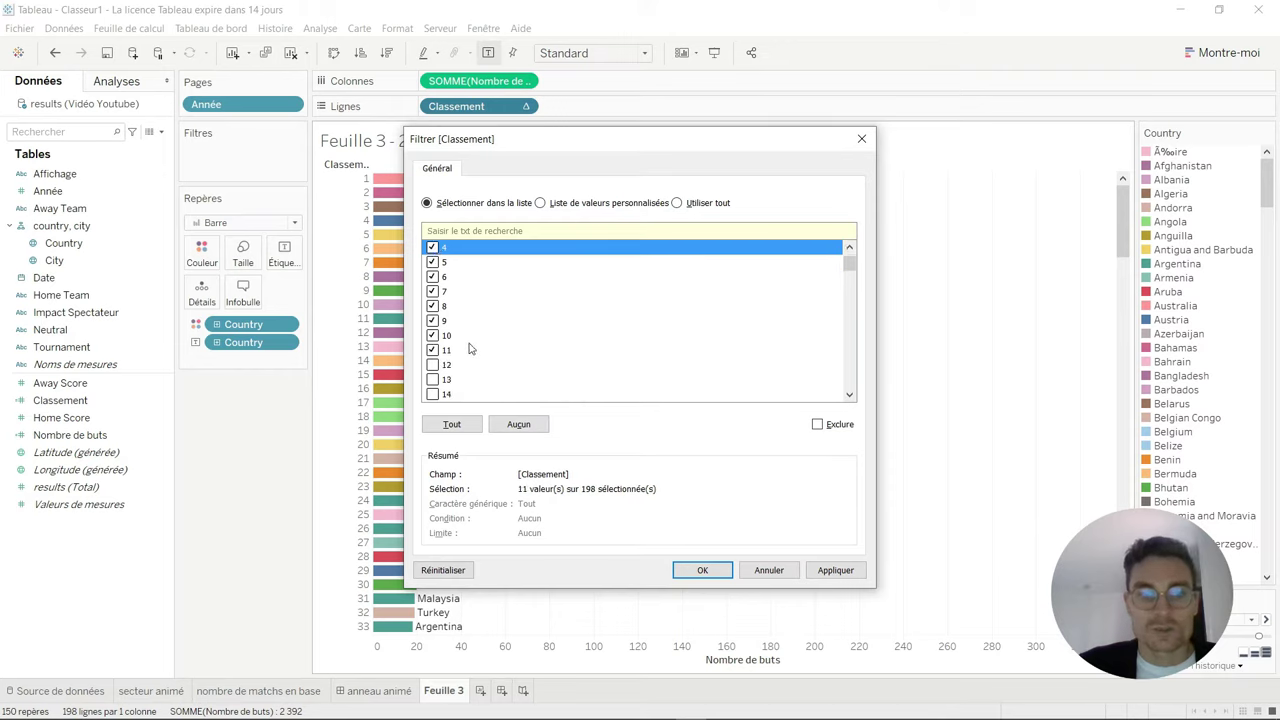
left_click(433, 394)
scroll(480, 360, "down", 2)
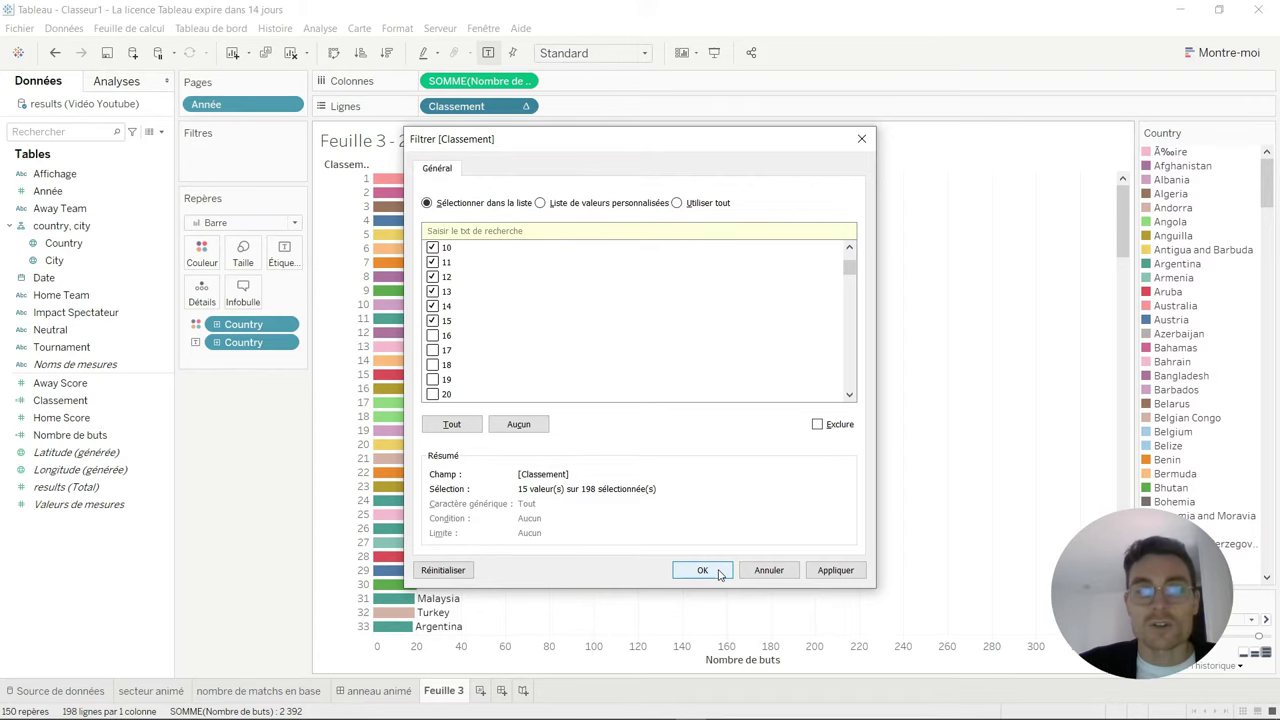
left_click(703, 570)
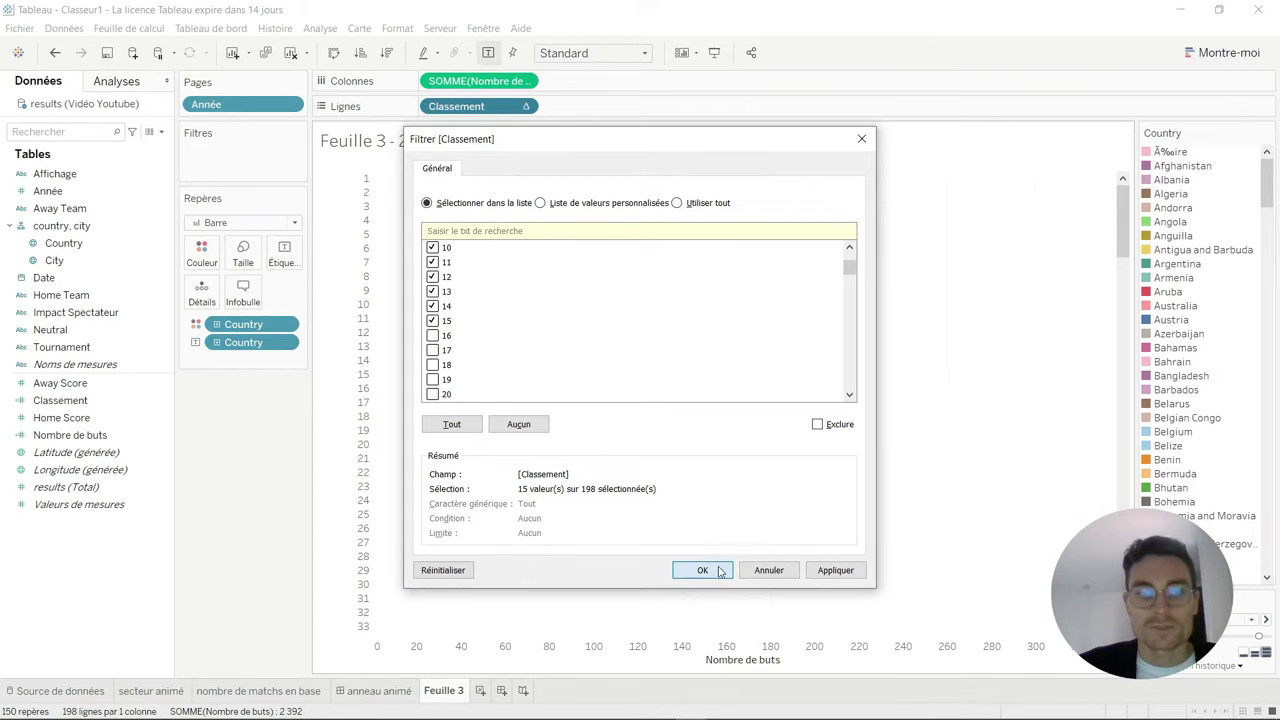
left_click(646, 54)
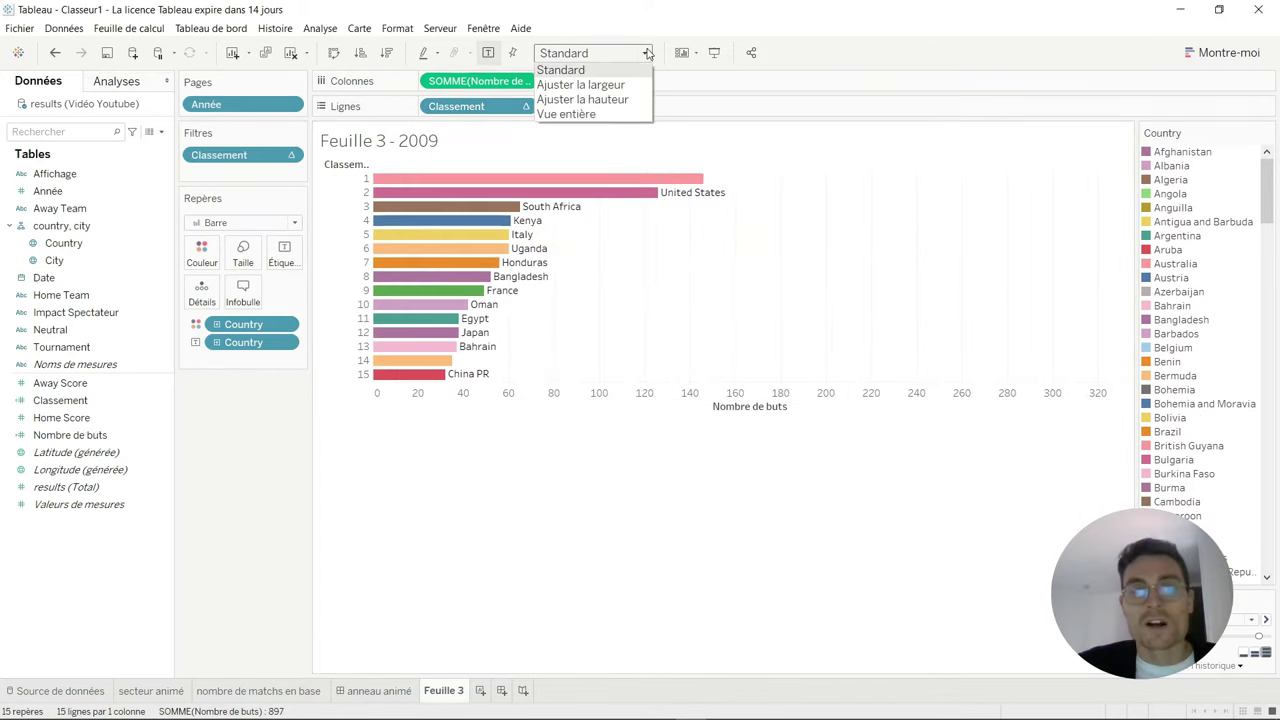
Step: Fit the chart to Vue entière, play the years, and label bars with Nombre de buts
left_click(598, 116)
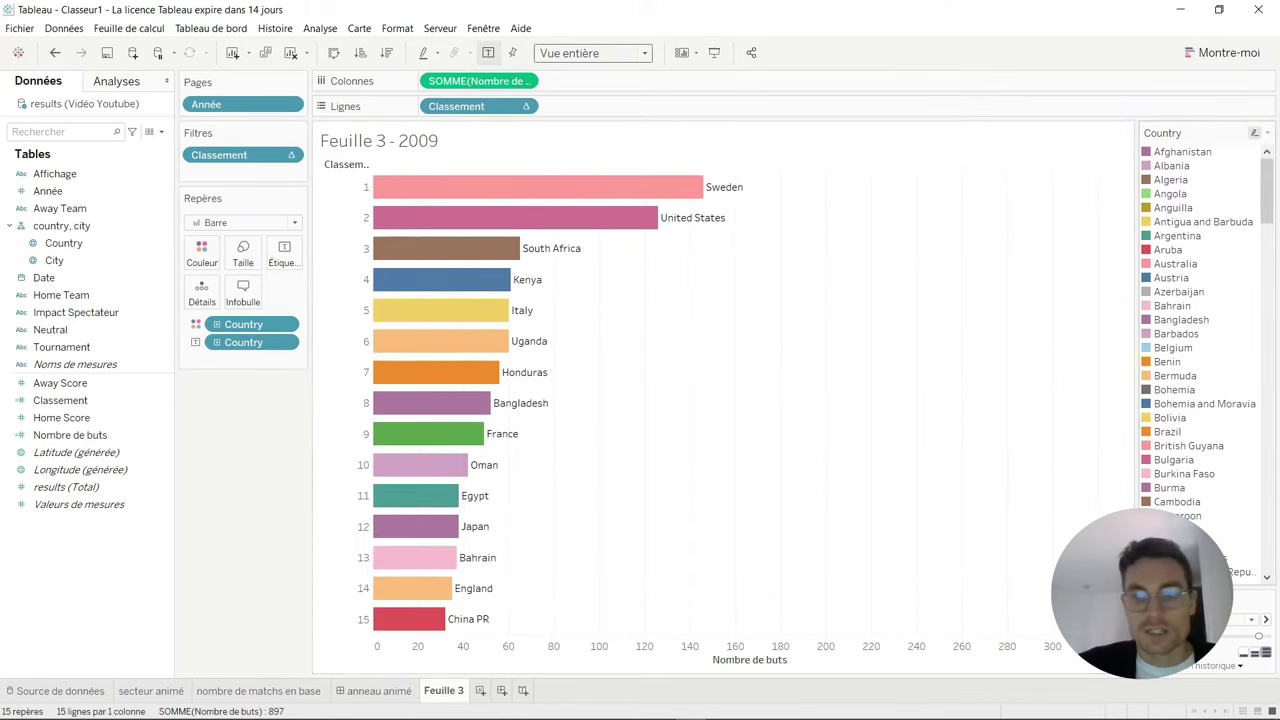
left_click(1141, 648)
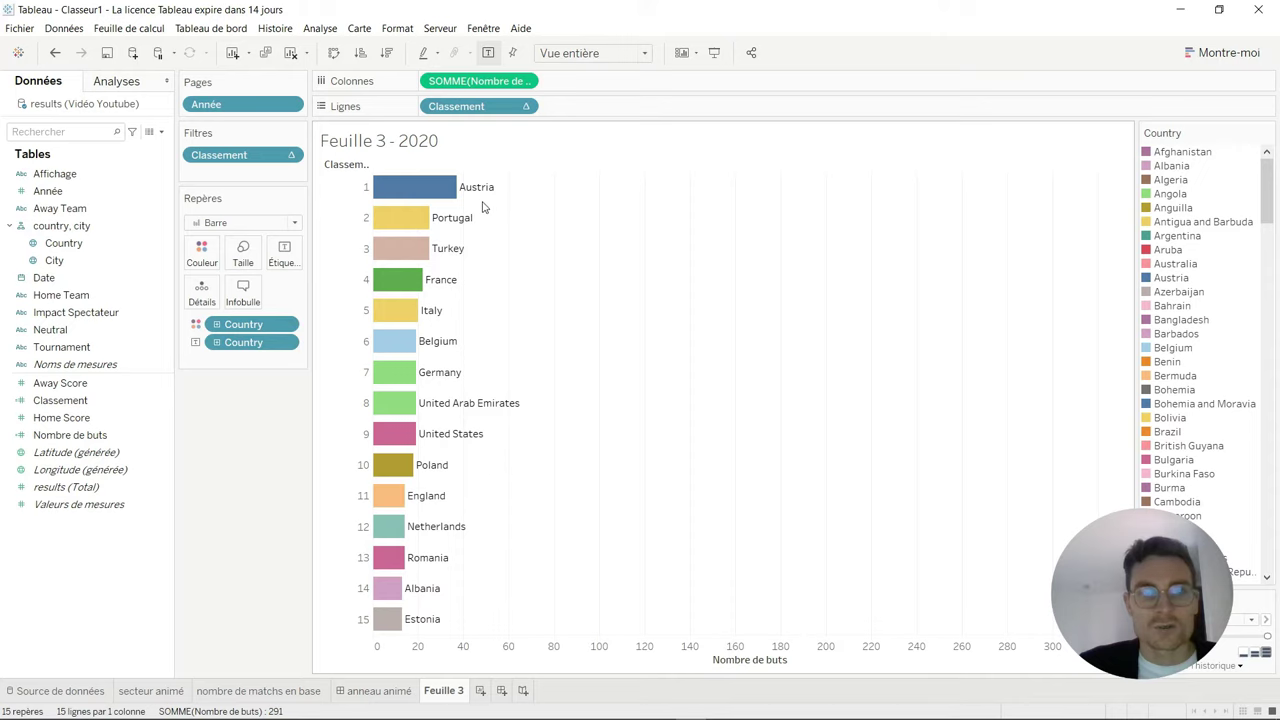
left_click_drag(70, 435, 288, 256)
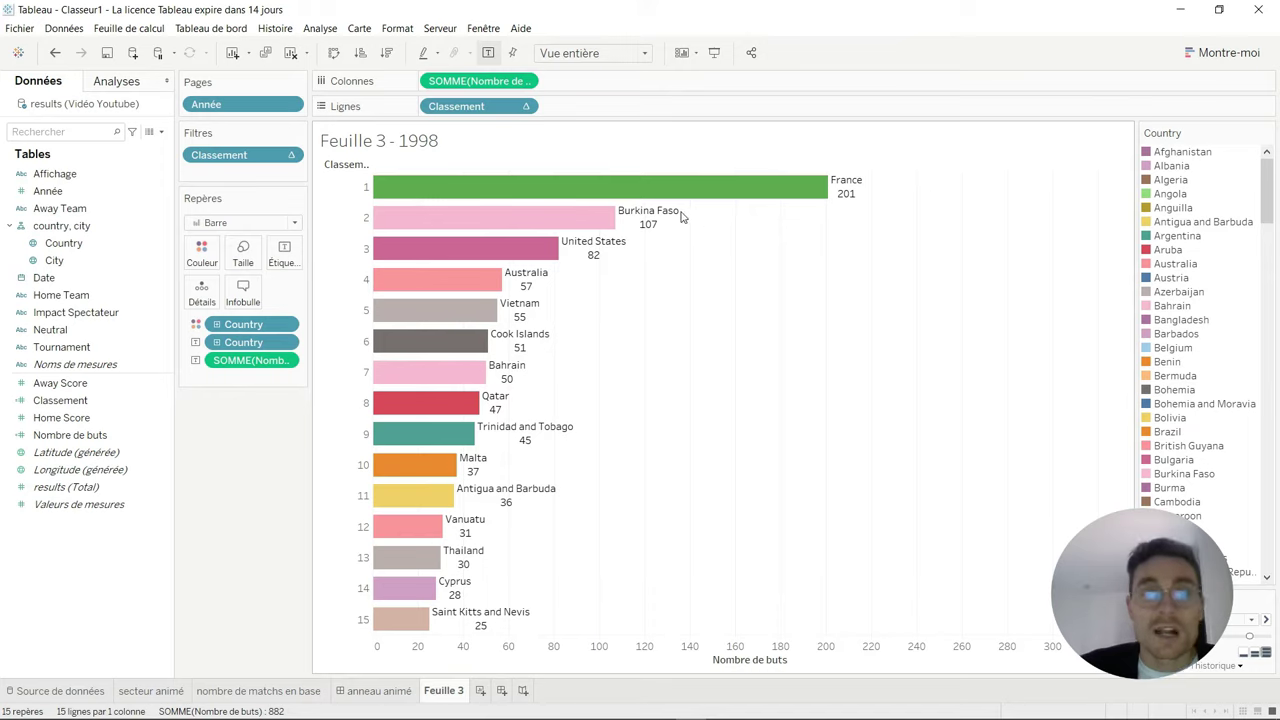
mouse_move(679, 219)
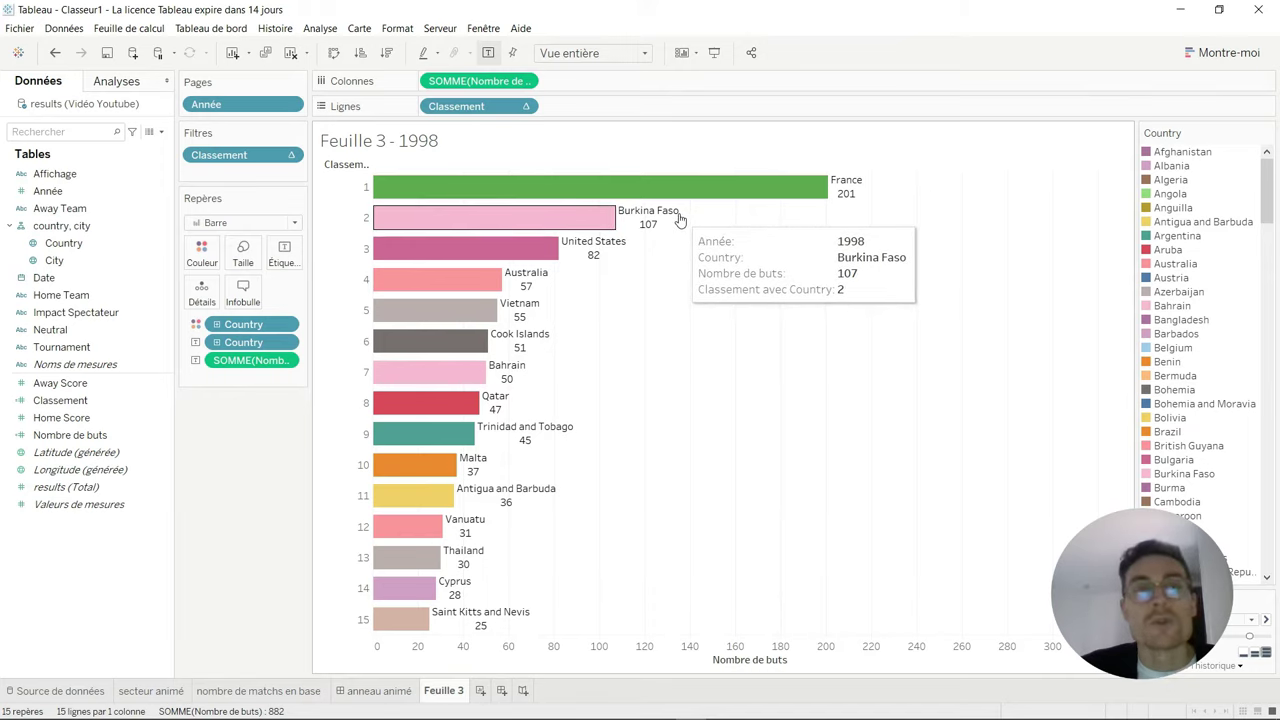
Step: Retitle the sheet 'Top 15 des Pays ayant assisté aux plus de buts sur leur sol en' plus the year, in bold
double_click(472, 140)
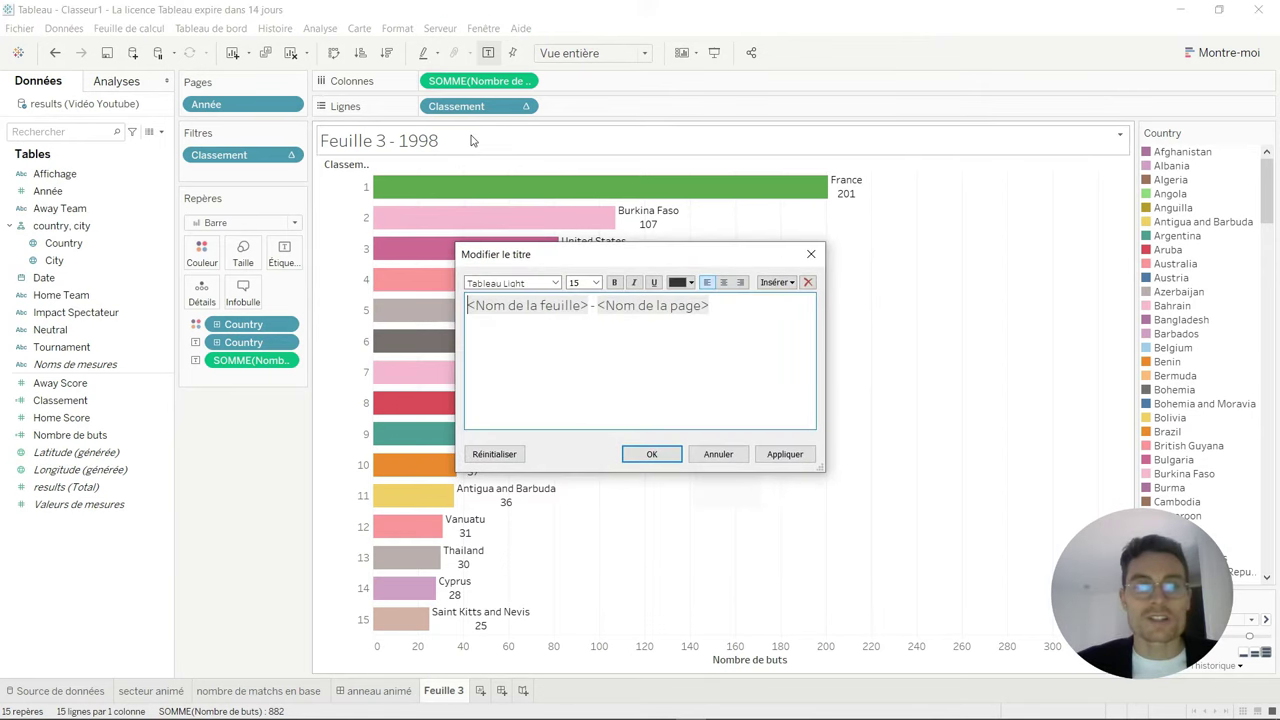
double_click(584, 306)
type("Top 15 ")
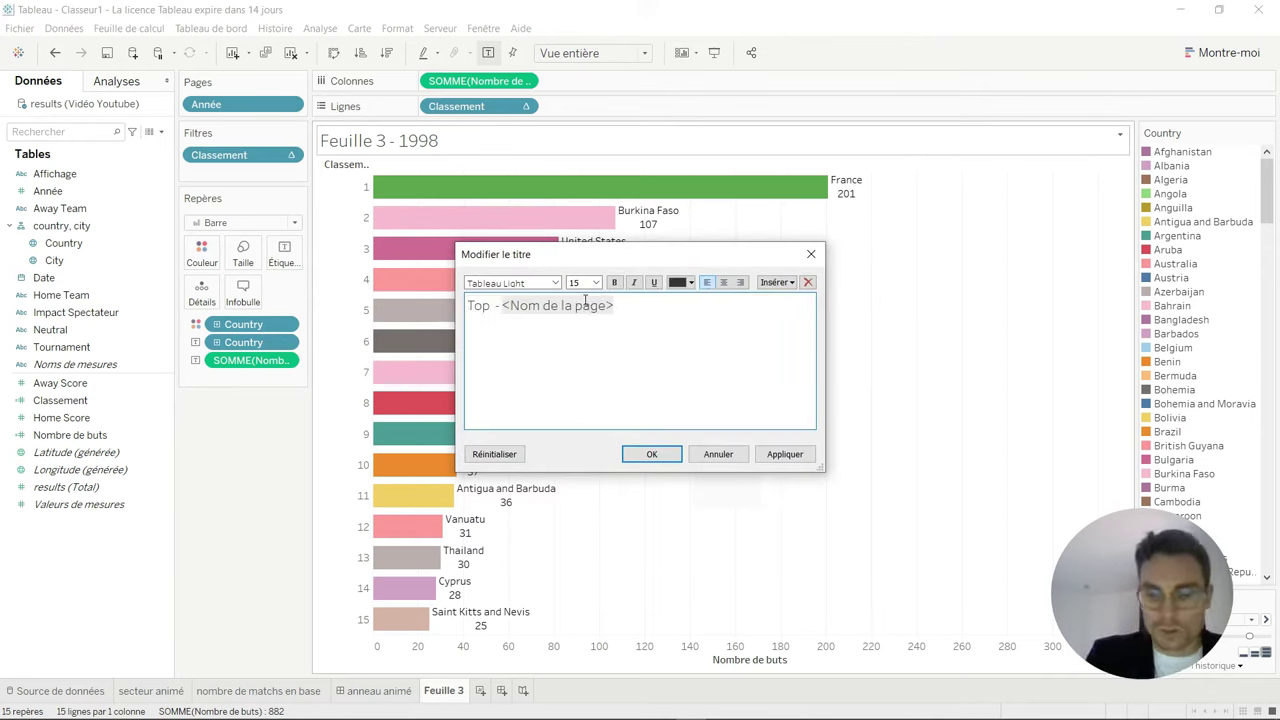
type("des Pays ayant assisté aux plus de buts sur leur sol en")
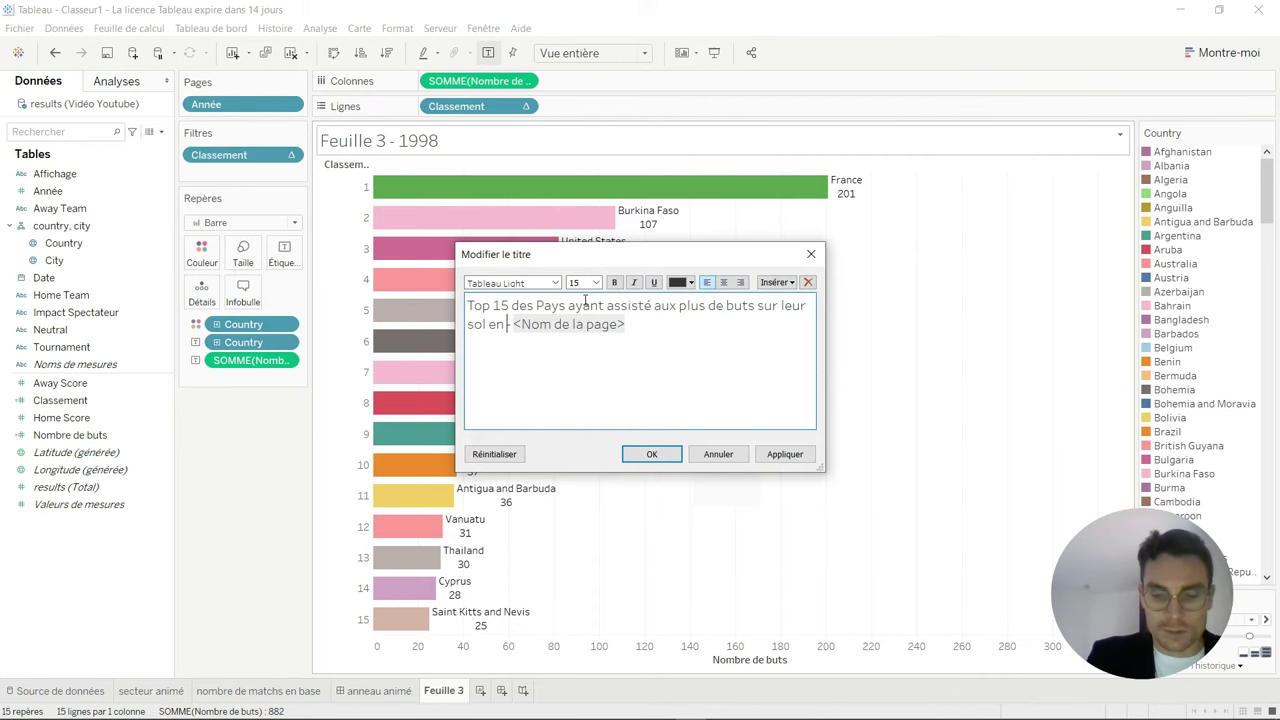
key("ctrl+a")
key("ctrl+b")
left_click(651, 454)
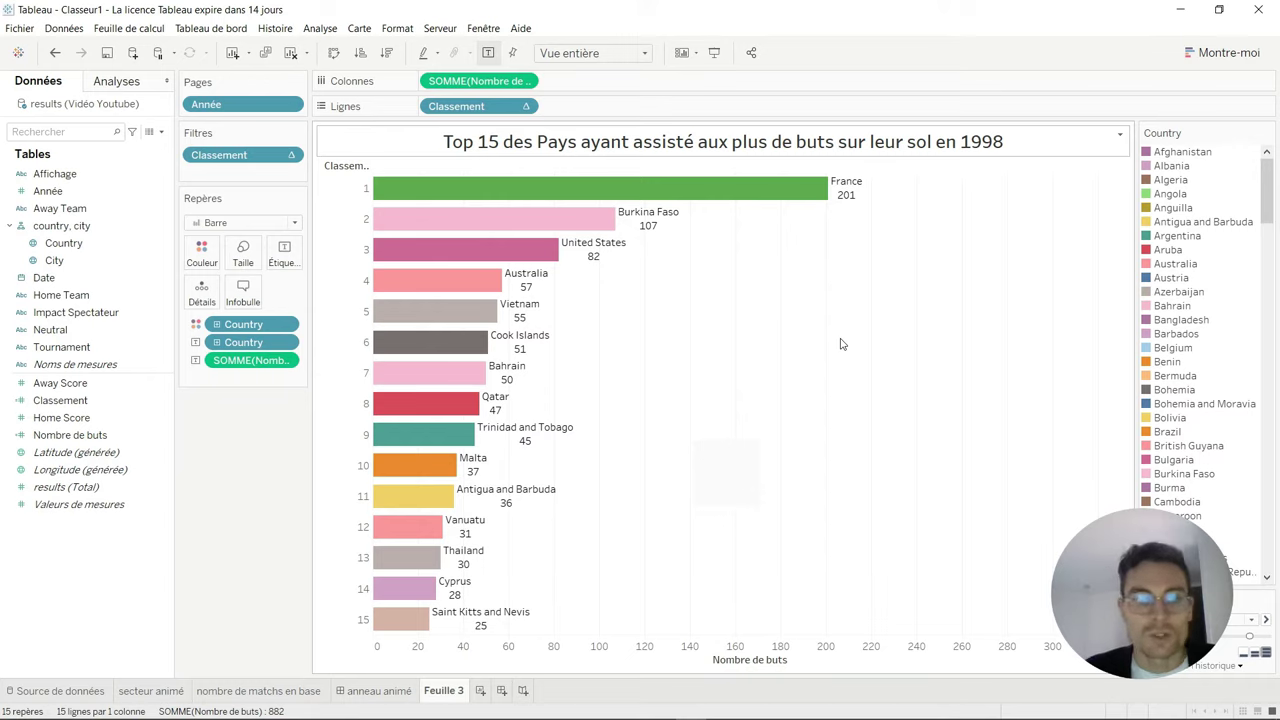
Step: Replace the goals-sum annotation text with 1998
right_click(848, 383)
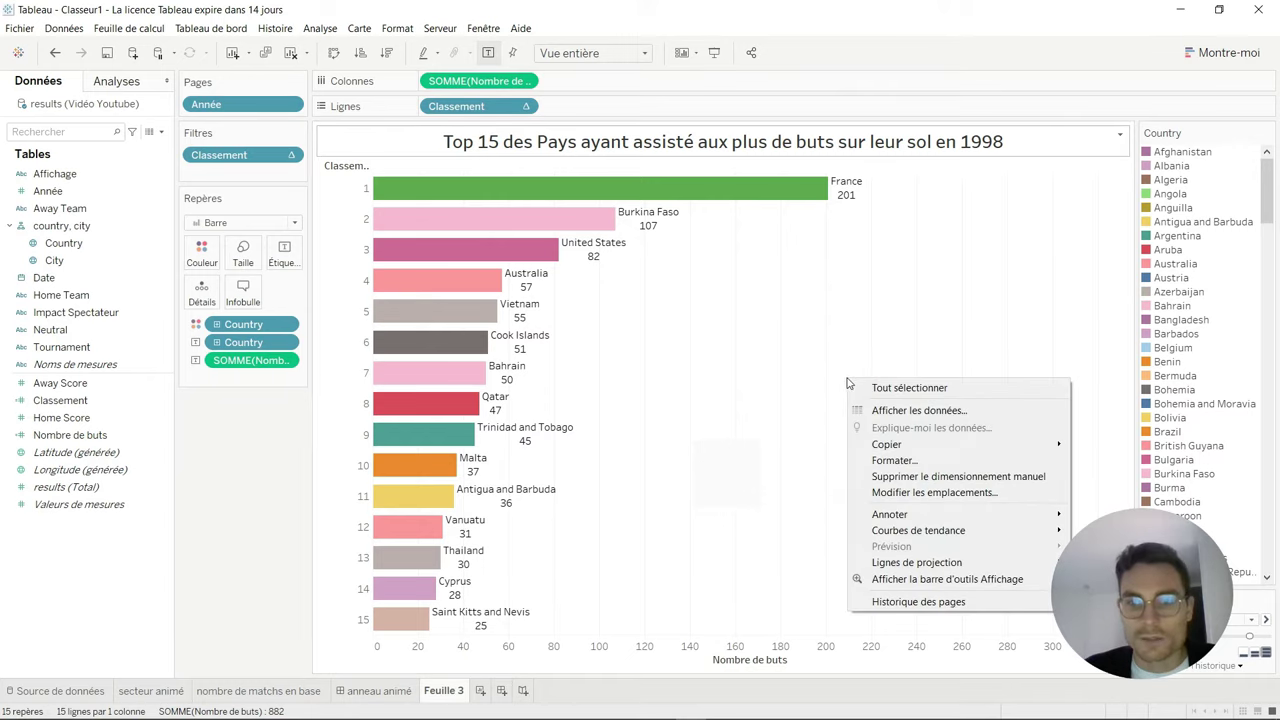
left_click(900, 475)
double_click(725, 302)
key("ctrl+a")
type("1998")
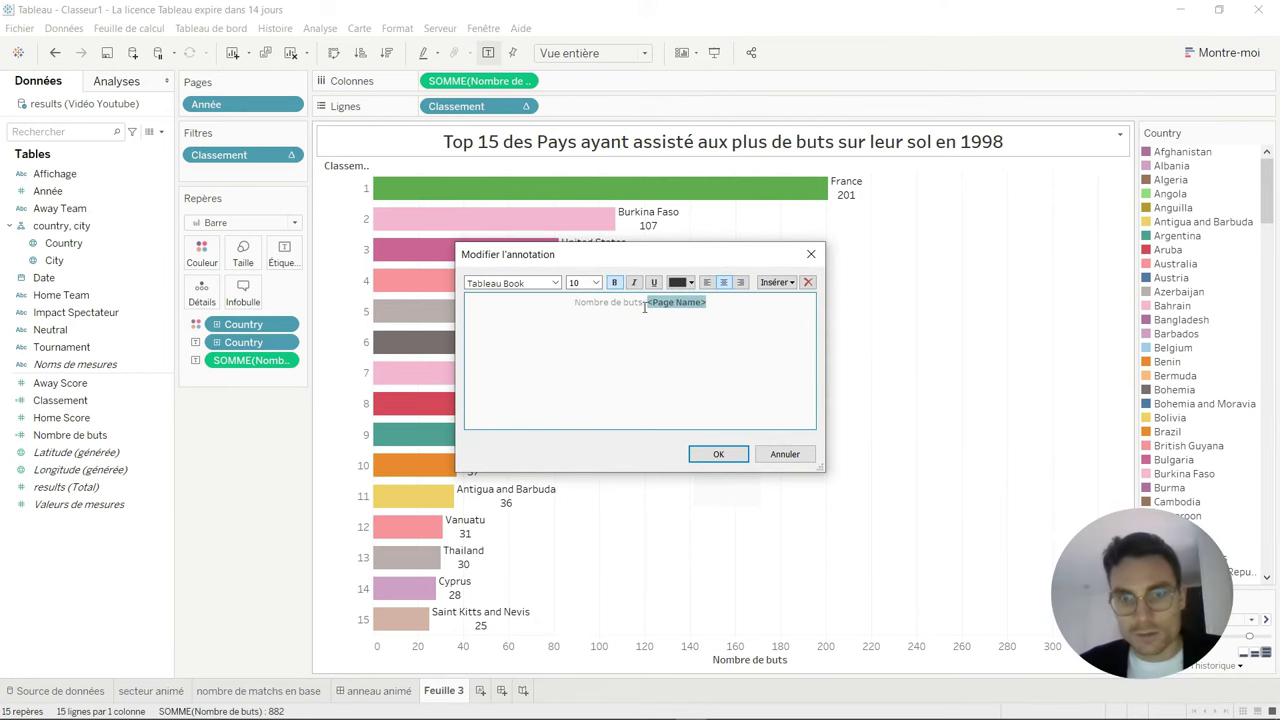
left_click(718, 454)
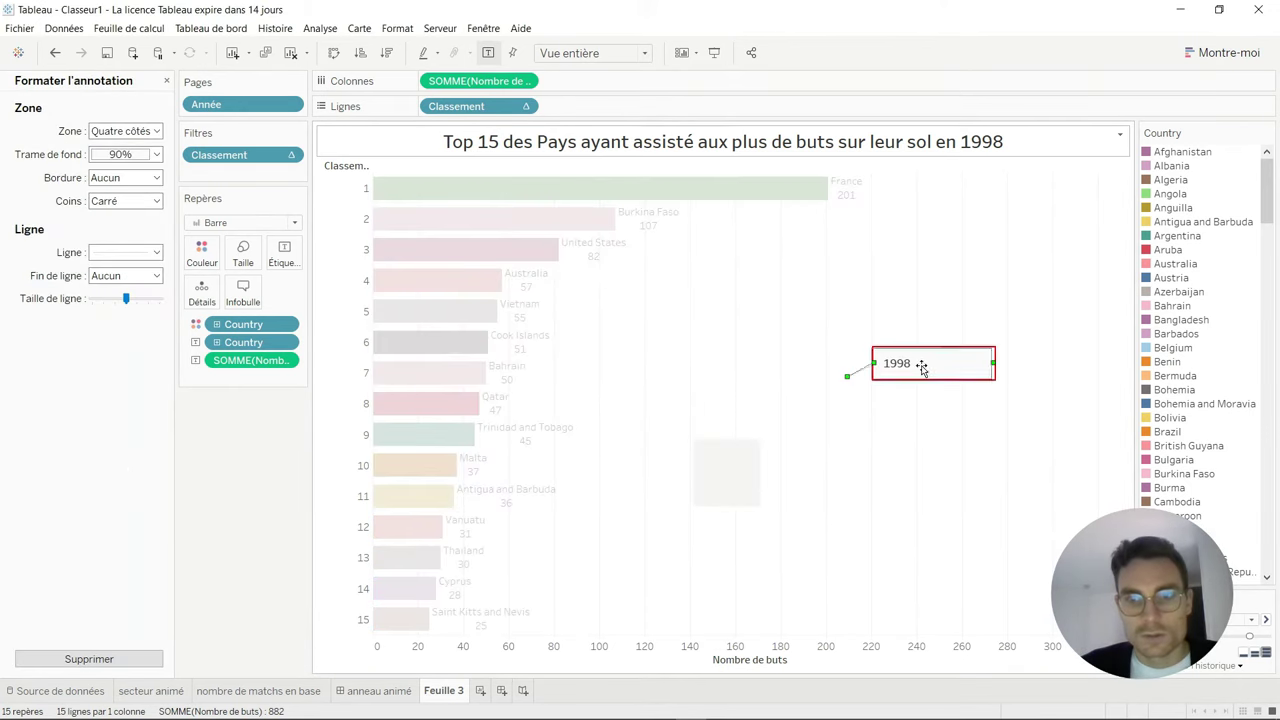
Step: Enlarge and centre the 1998 annotation text
left_click(868, 371)
right_click(882, 357)
left_click(935, 369)
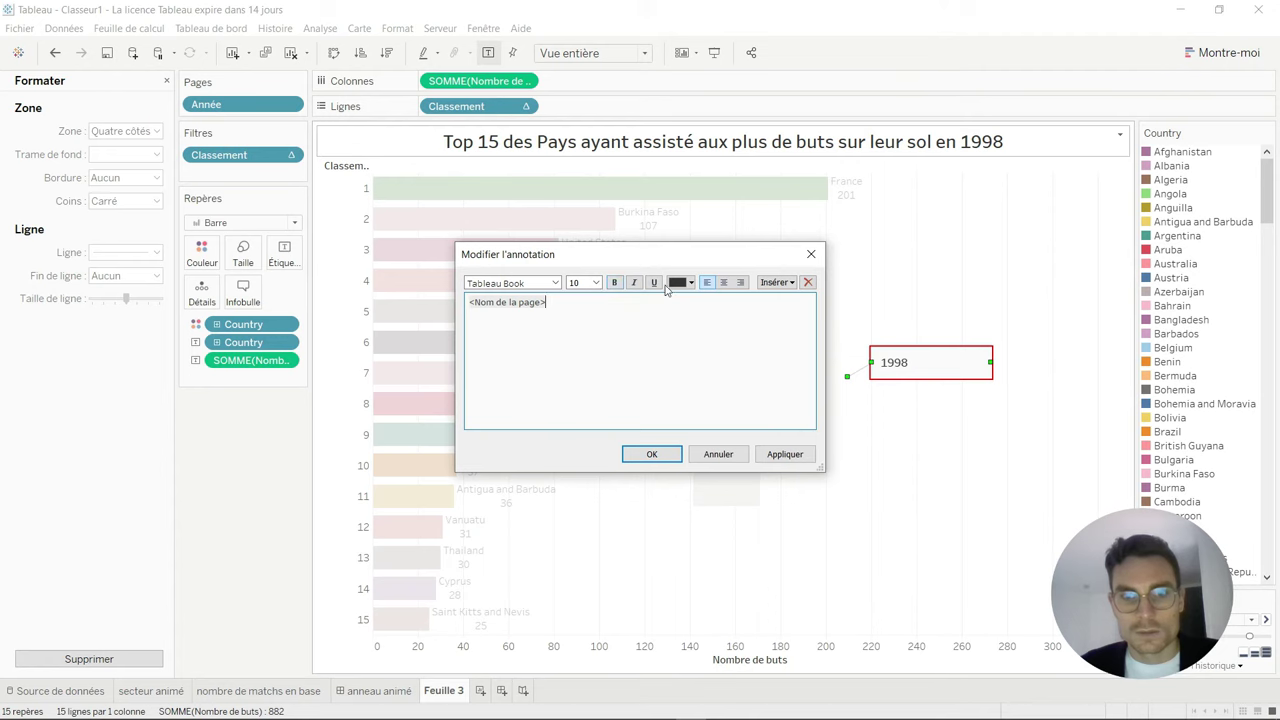
left_click(596, 283)
left_click(585, 314)
left_click(723, 283)
key("Return")
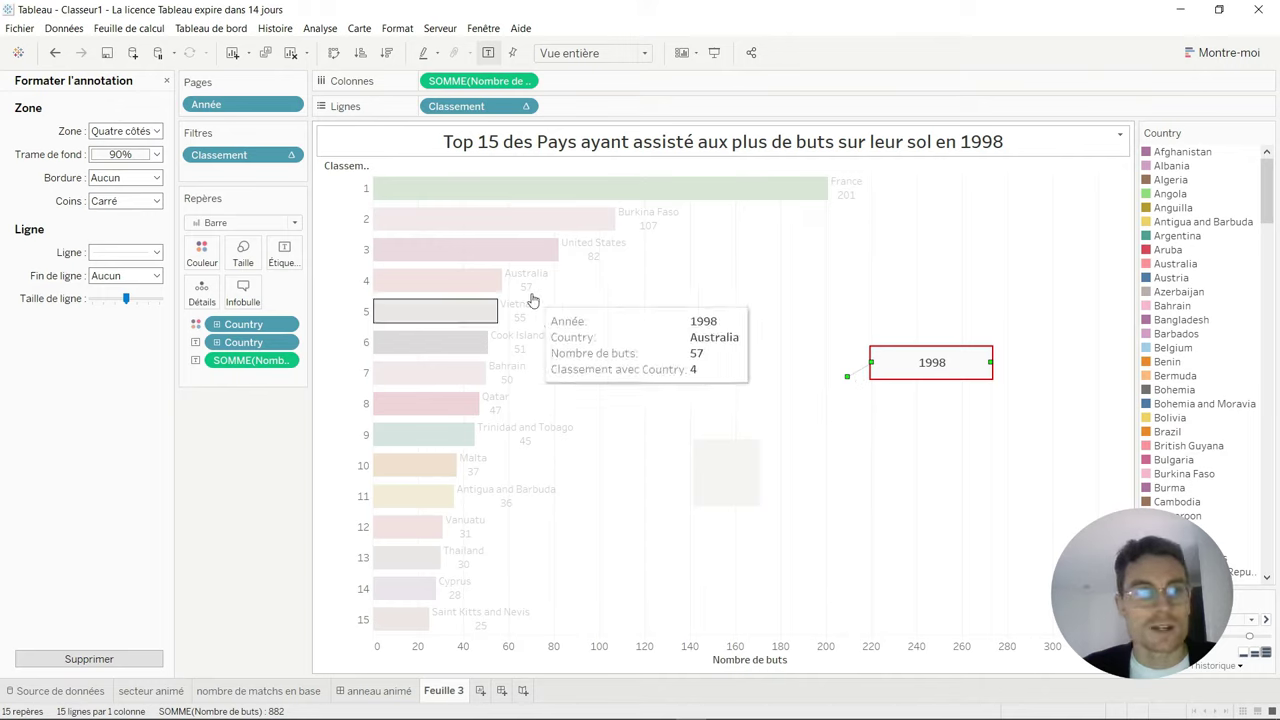
Step: Give the year annotation square corners and no connecting line
left_click(150, 203)
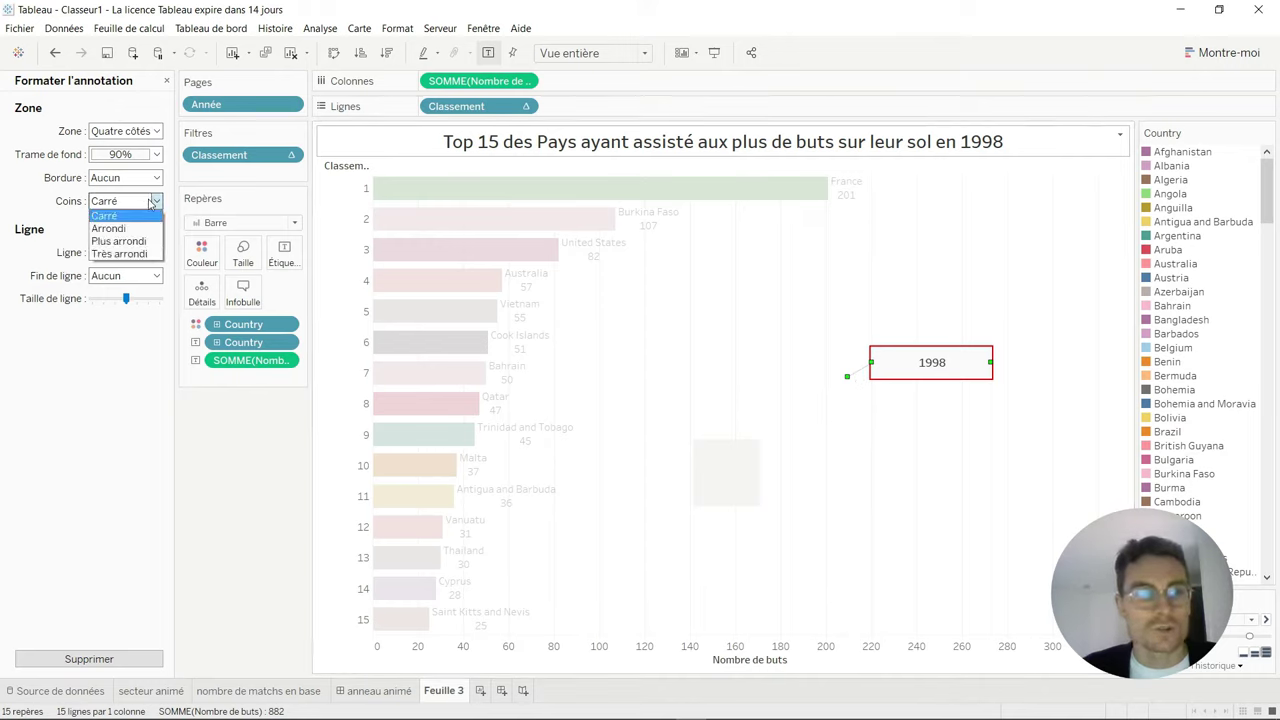
left_click(62, 160)
left_click(126, 252)
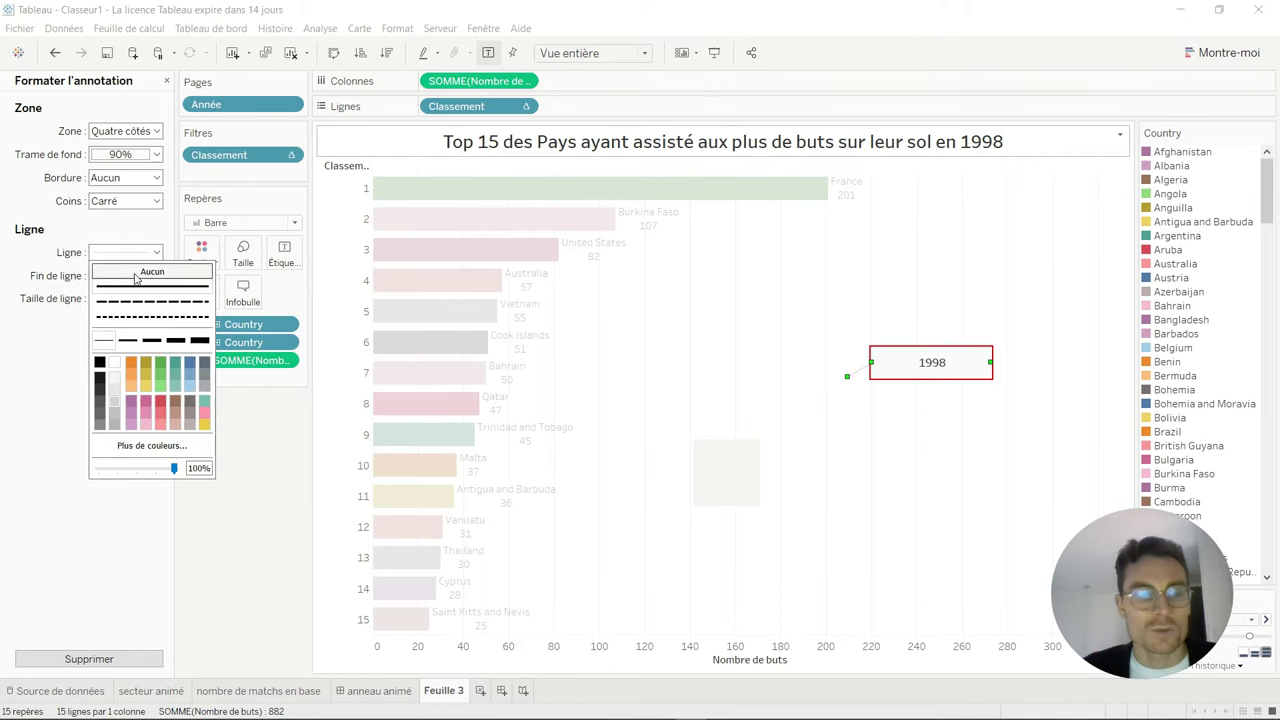
left_click(837, 437)
double_click(931, 362)
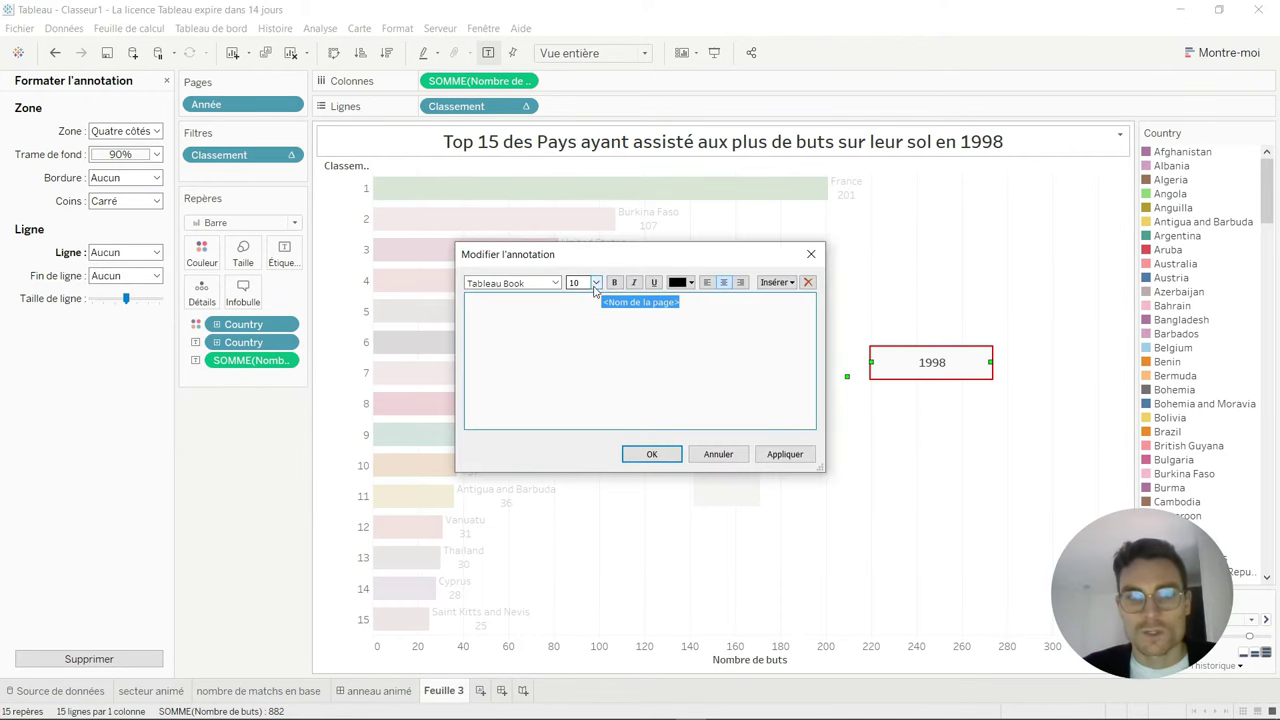
left_click(650, 455)
left_click(771, 366)
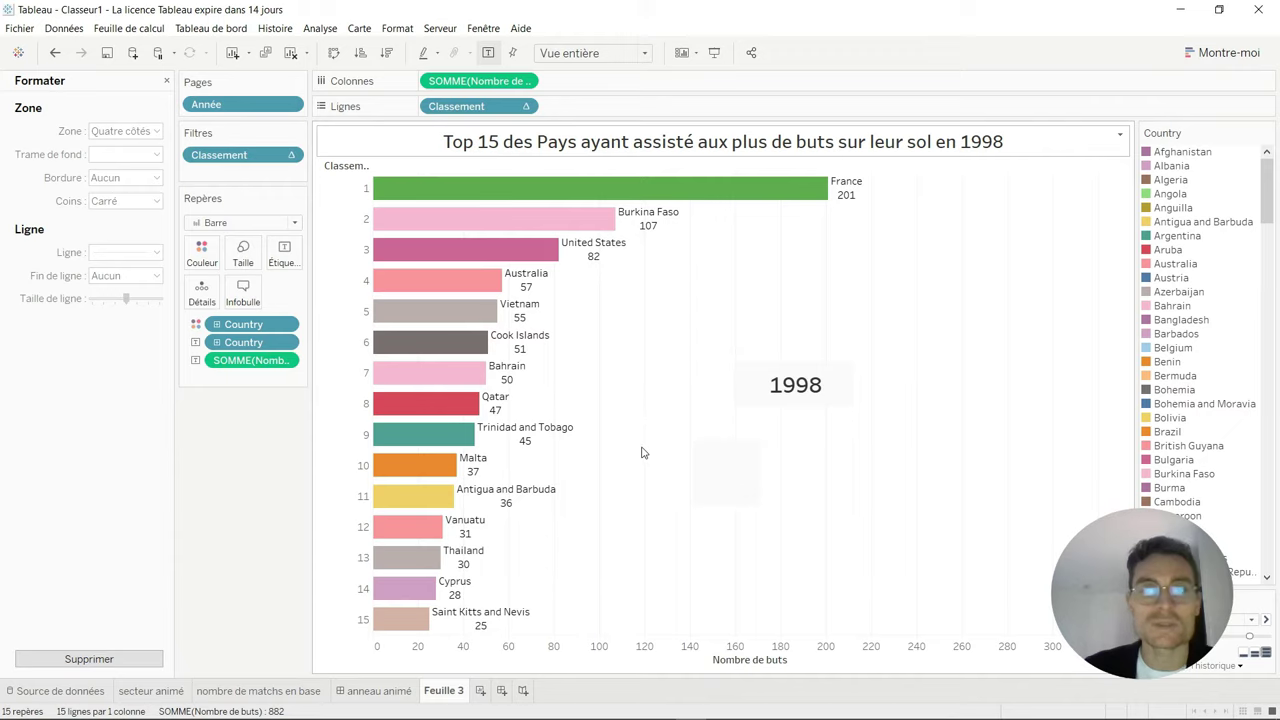
Step: Add an empty area annotation near ranks 11 and 12
right_click(772, 518)
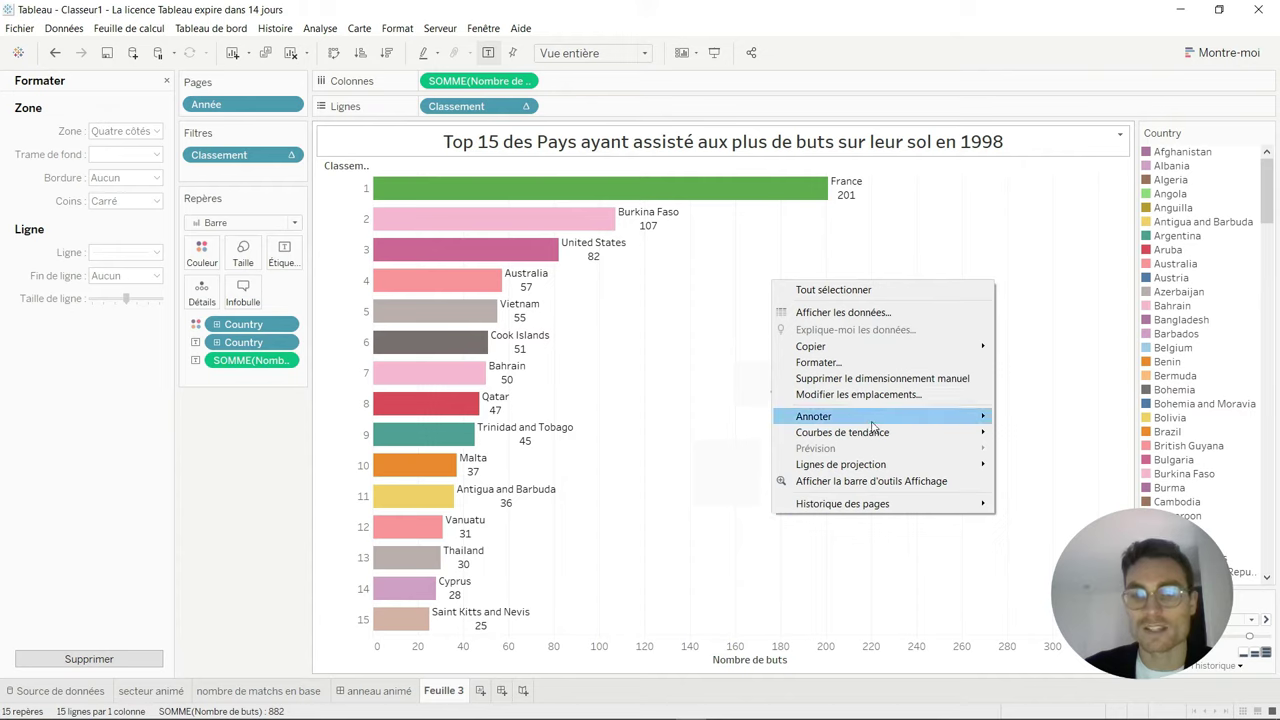
mouse_move(814, 416)
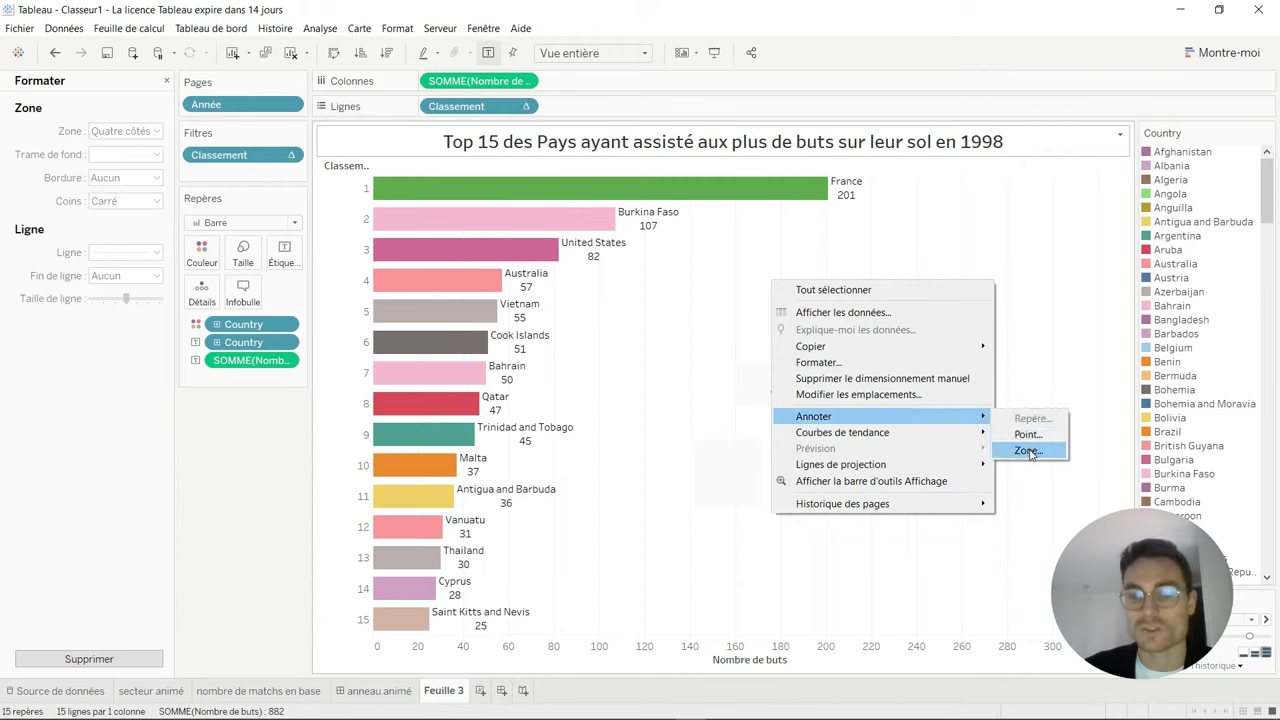
left_click(1028, 450)
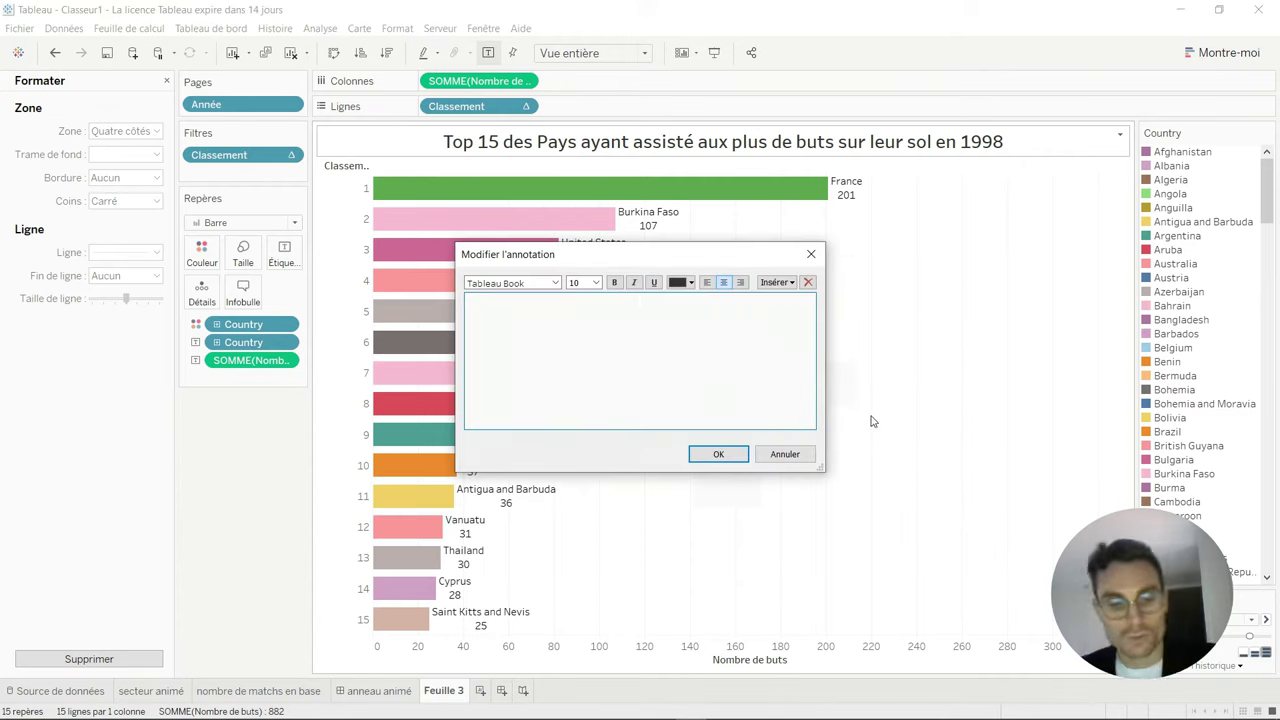
left_click(729, 456)
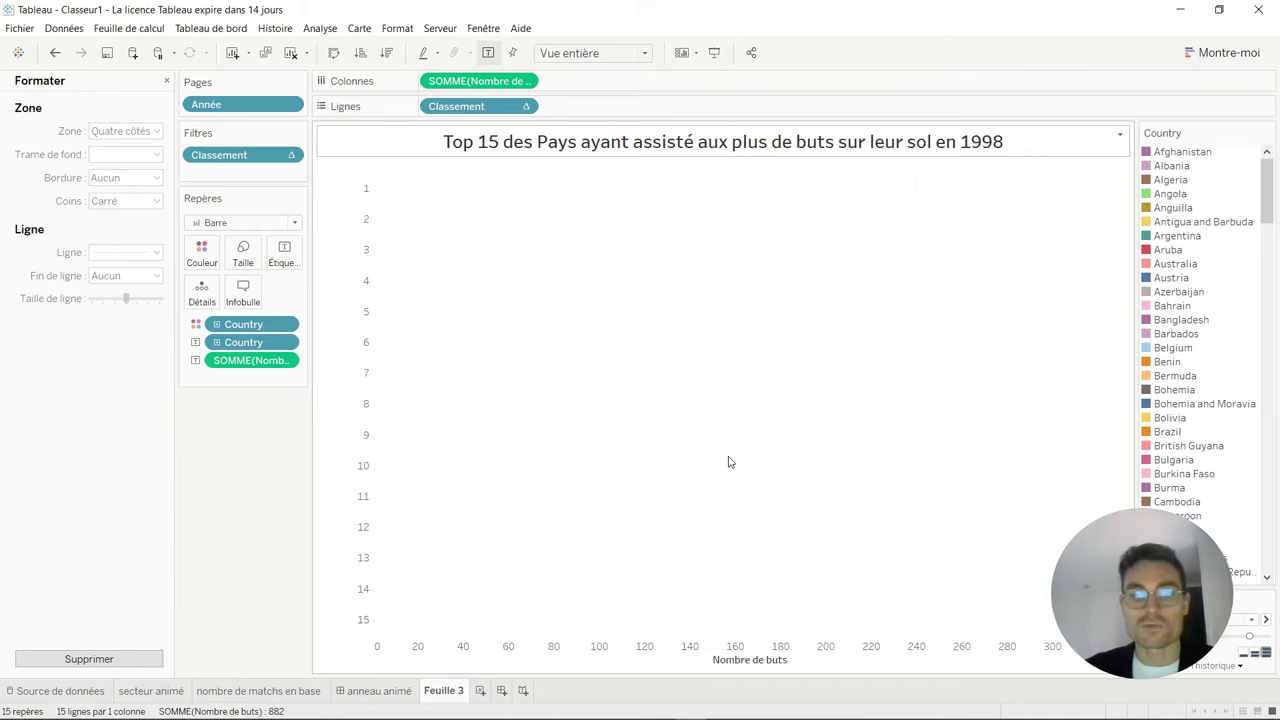
Step: Stretch the area annotation from the axis across the full chart width
left_click(788, 515)
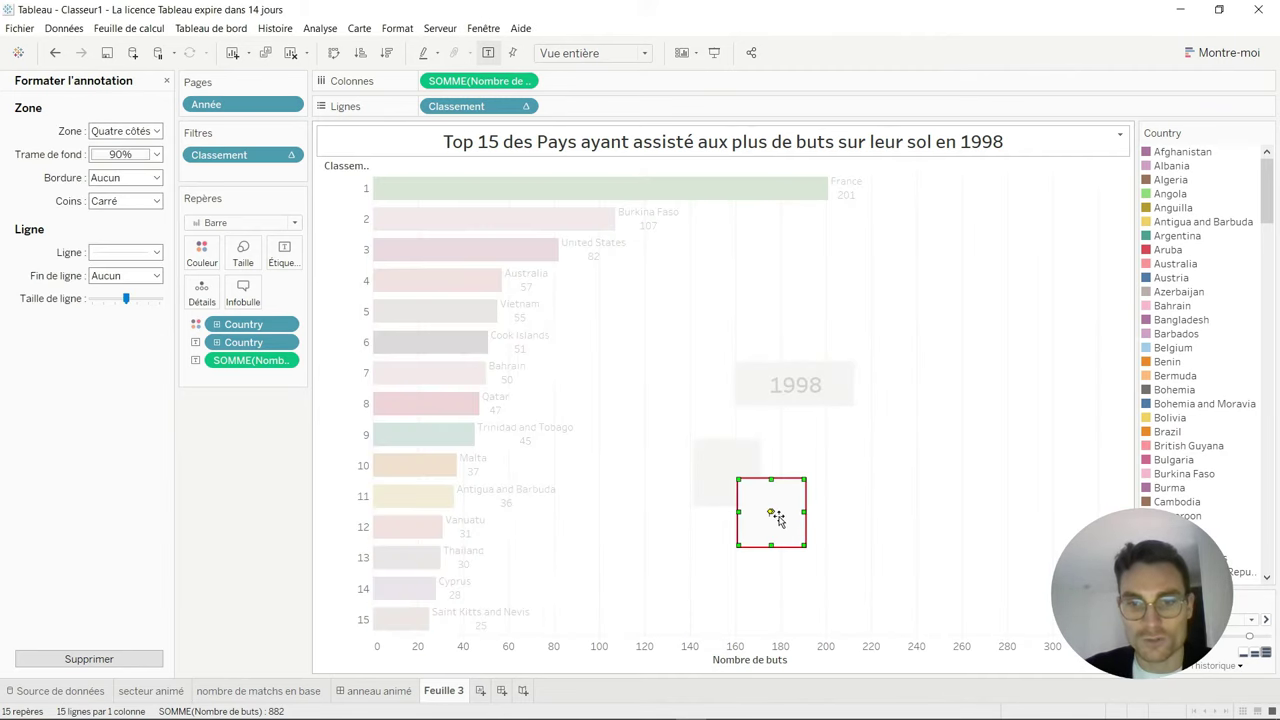
left_click_drag(740, 511, 362, 491)
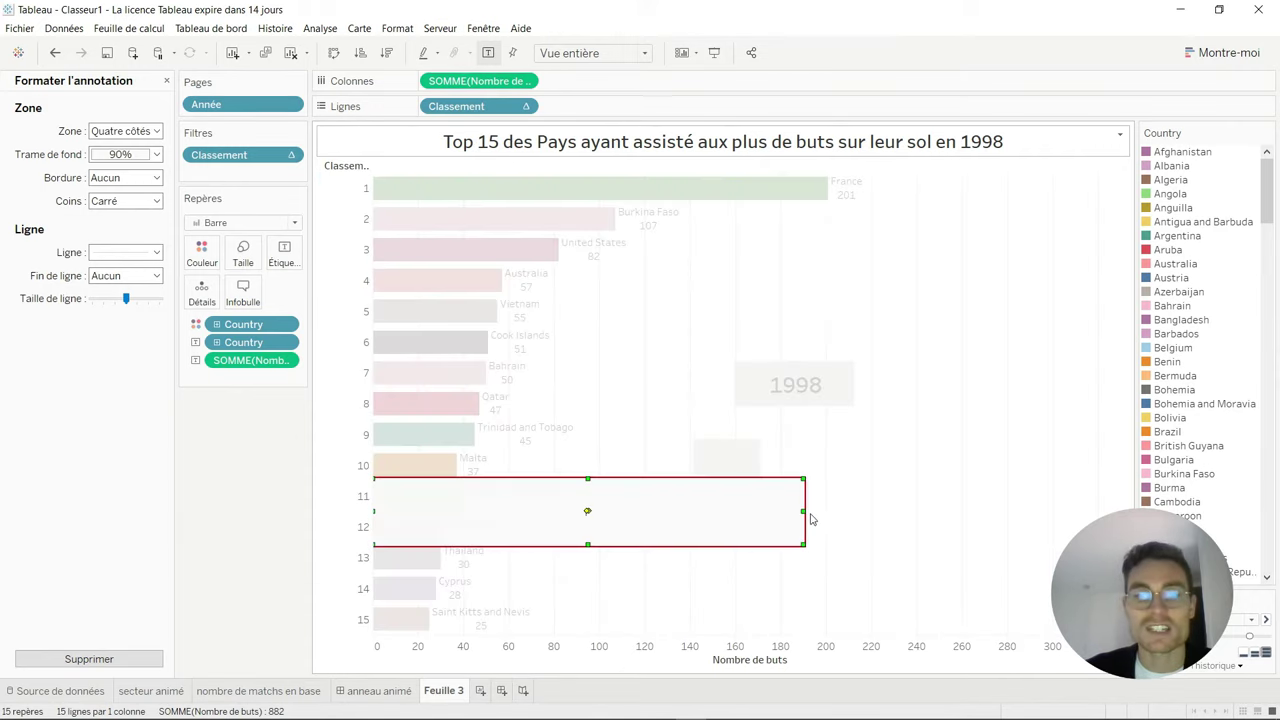
left_click_drag(805, 511, 1118, 511)
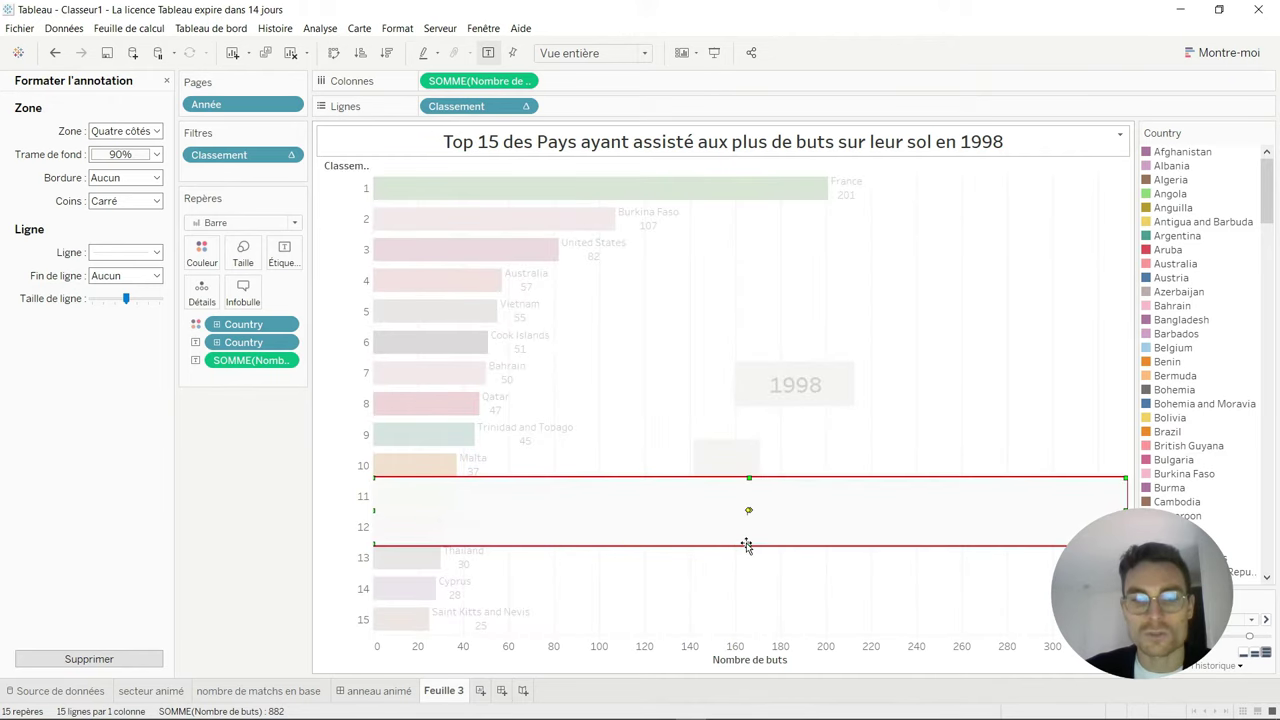
Step: Extend the shaded area down to rank 15 with 40% opacity and no border line
left_click_drag(748, 544, 725, 636)
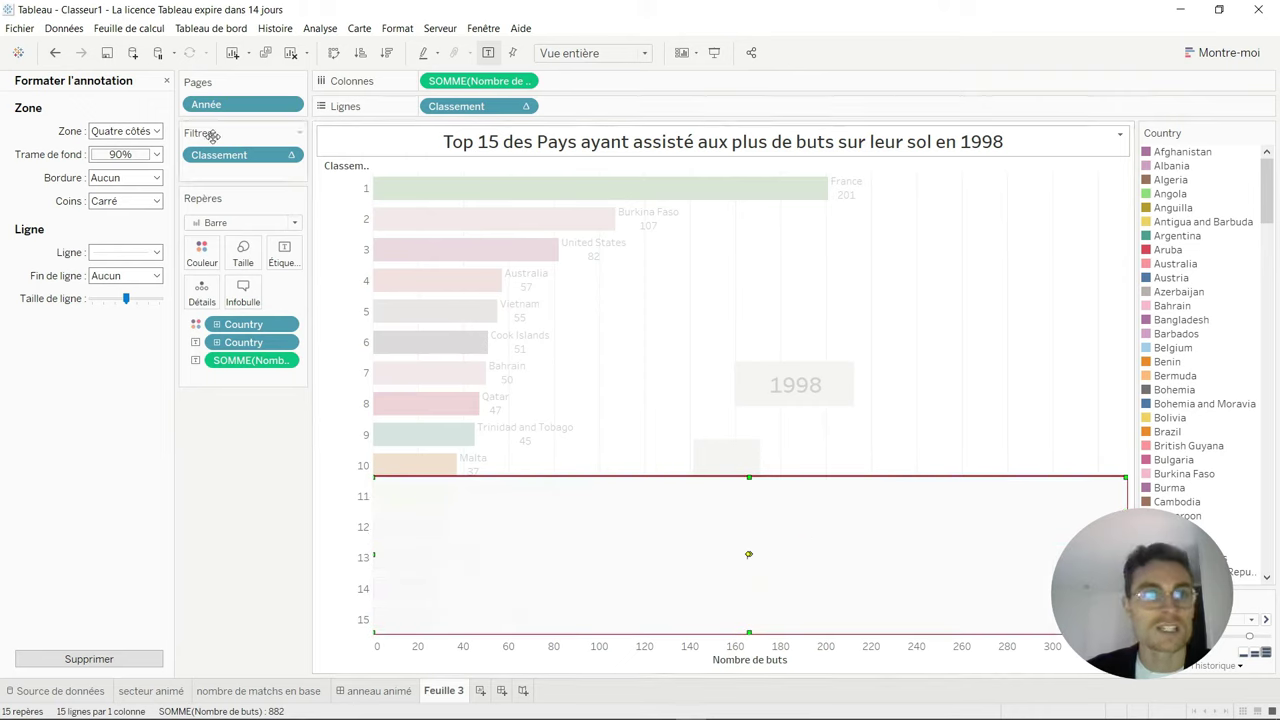
left_click(158, 154)
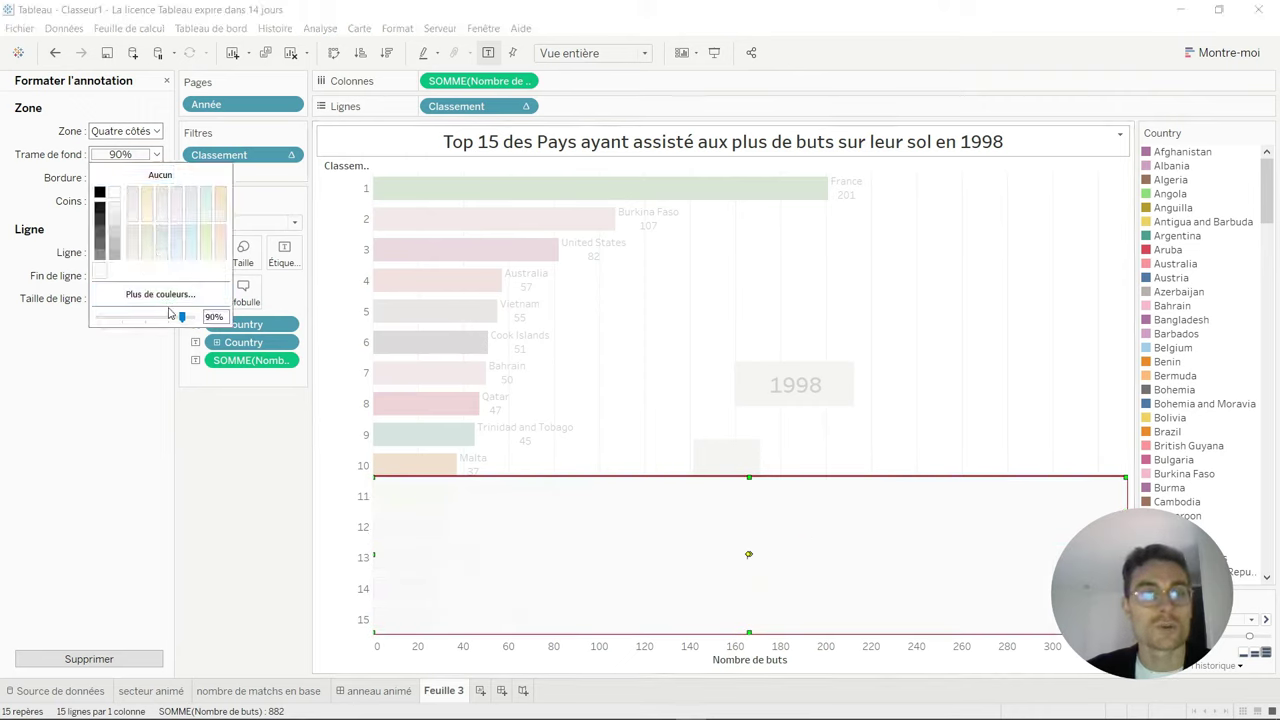
left_click_drag(183, 318, 136, 317)
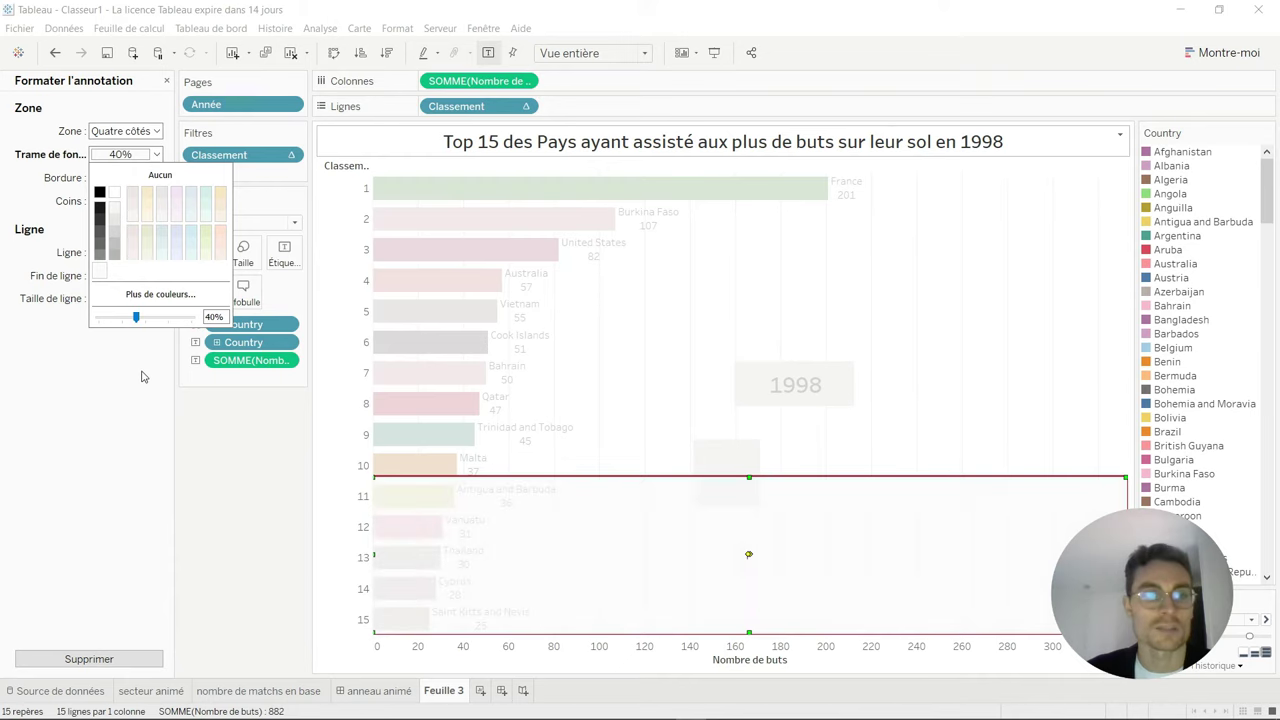
left_click(140, 377)
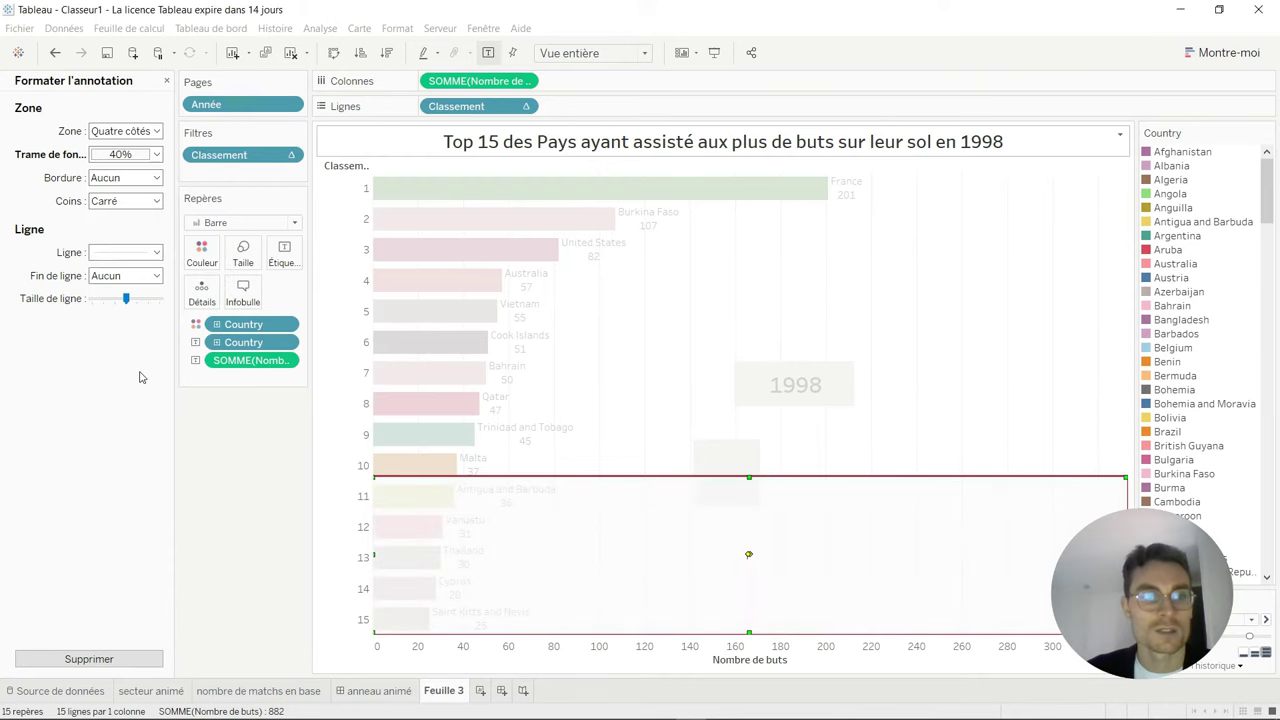
left_click(156, 251)
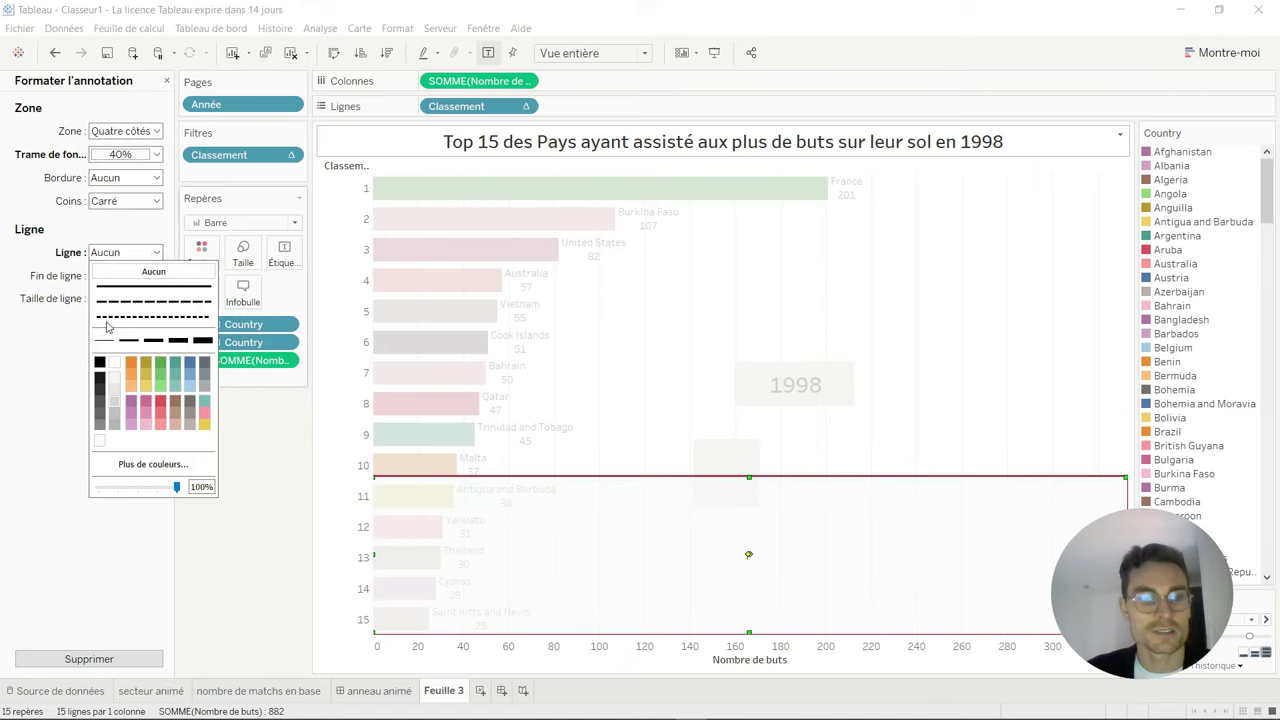
left_click(55, 379)
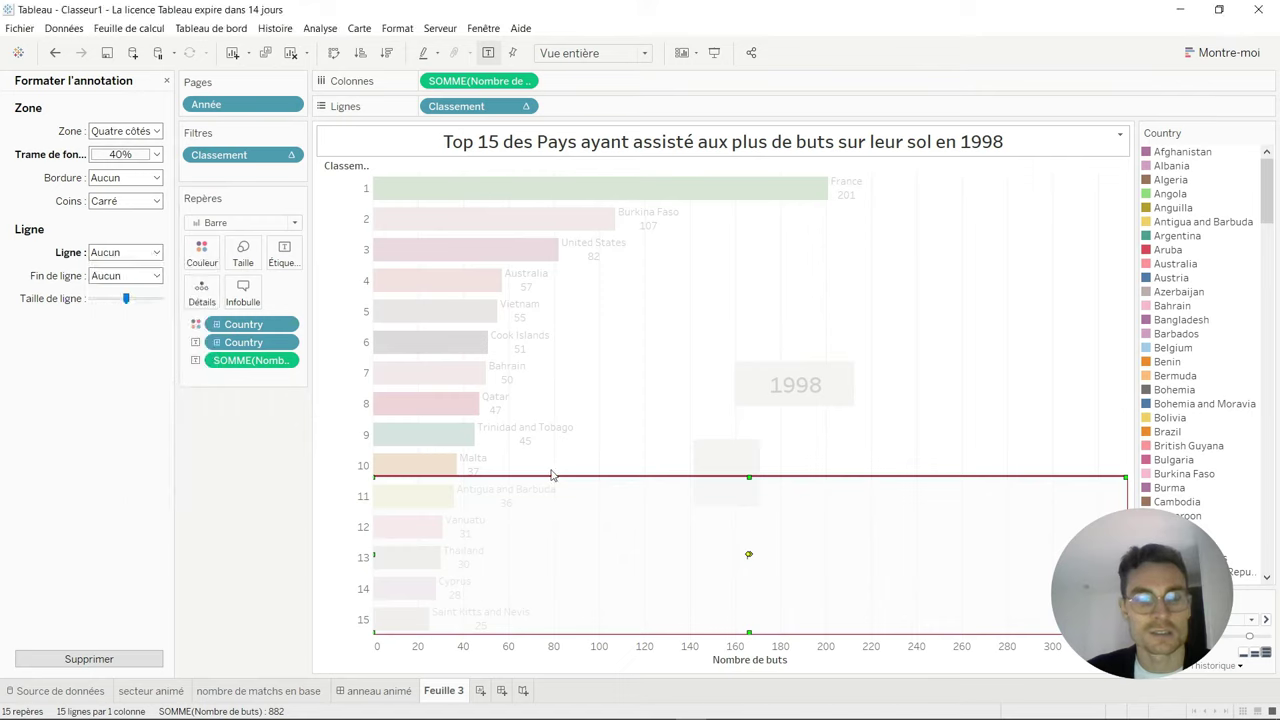
left_click(972, 352)
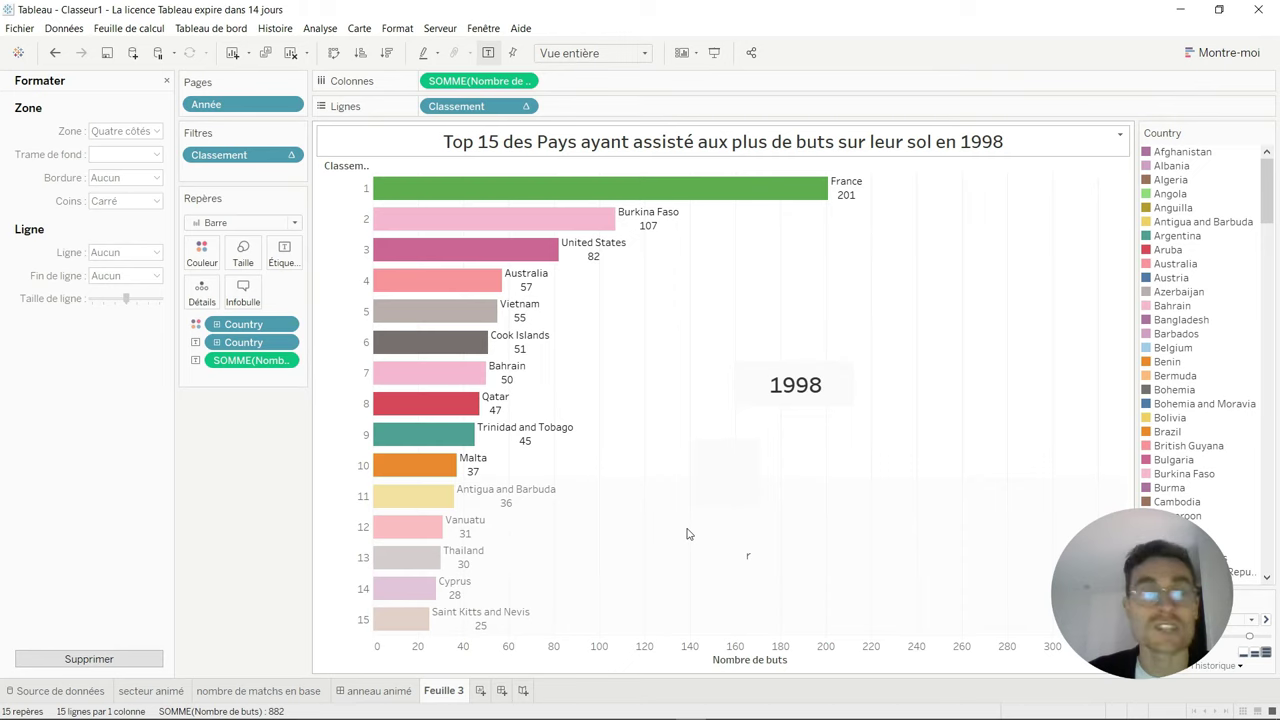
left_click(750, 555)
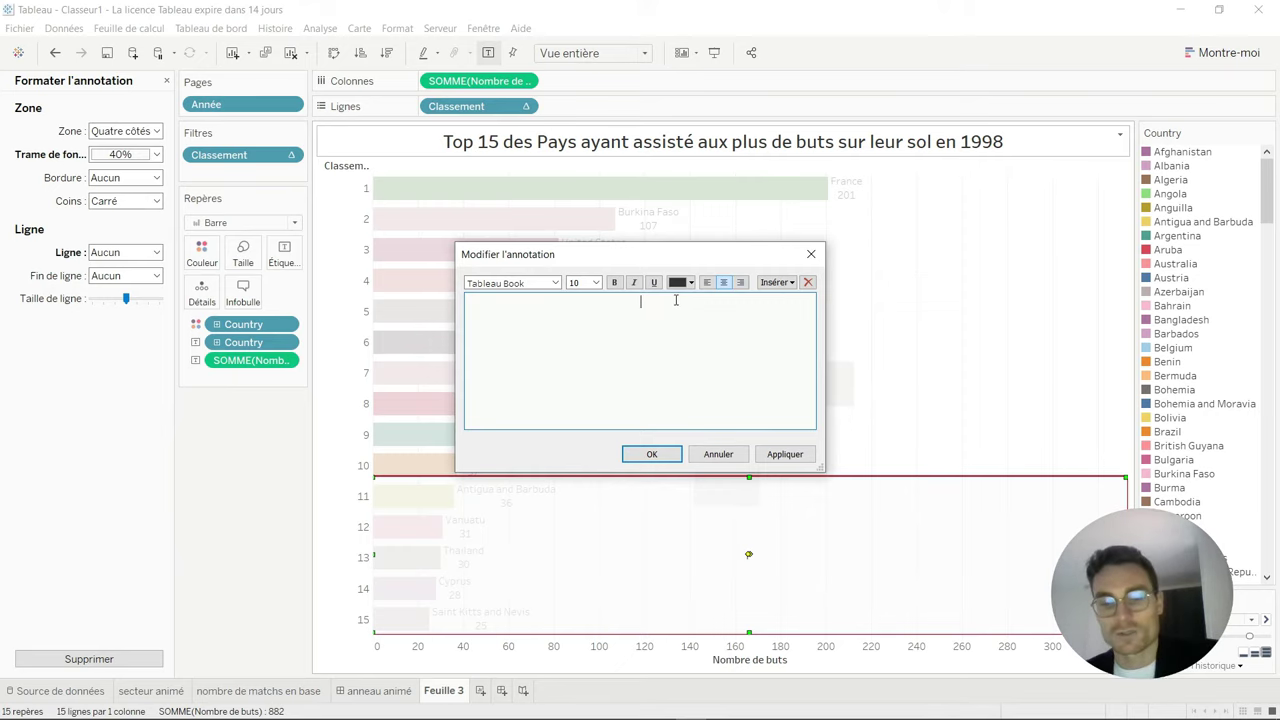
left_click(652, 454)
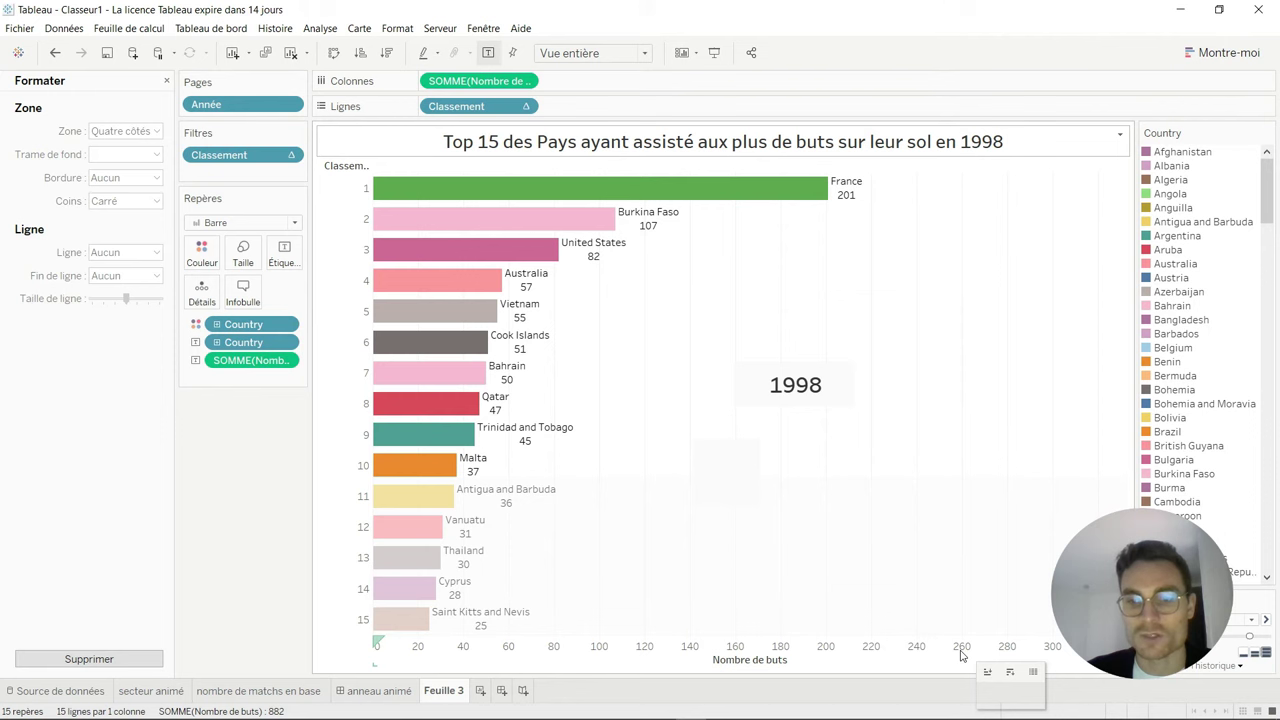
Step: Fix the goals axis range at 0–333 and retitle it 'Nombre de buts inscrits sur son sol'
double_click(960, 650)
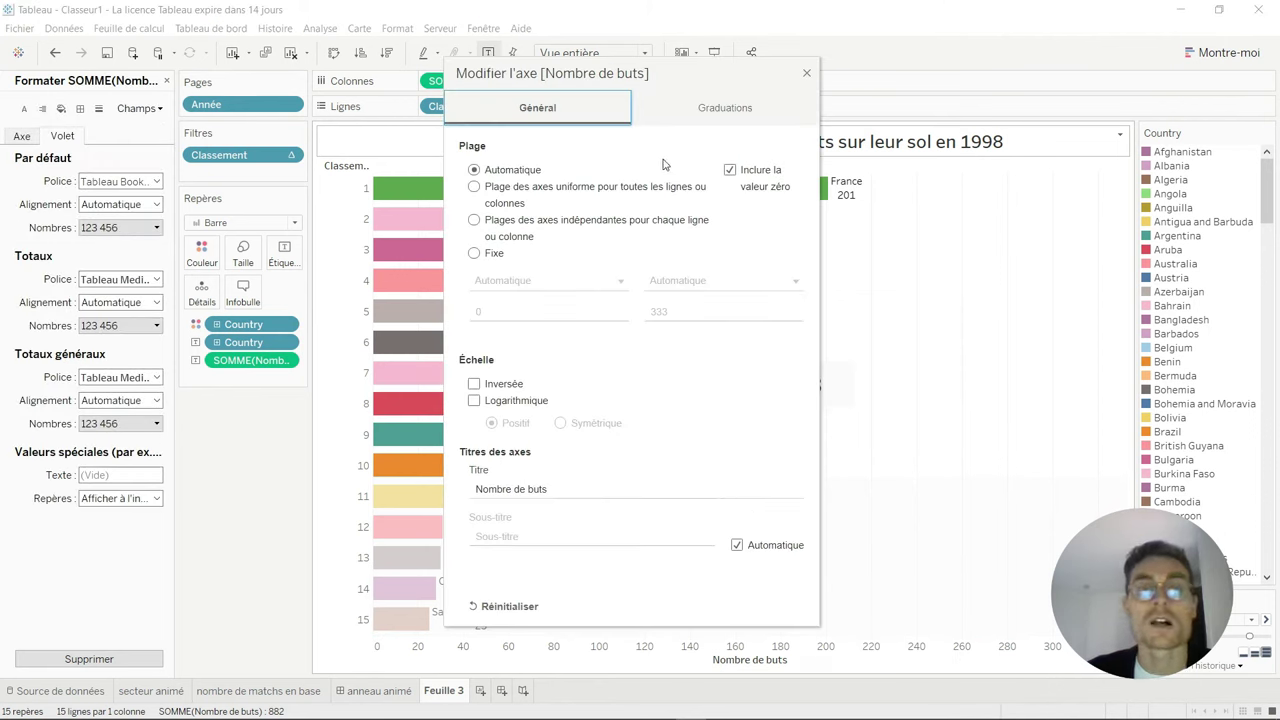
left_click(474, 253)
triple_click(610, 488)
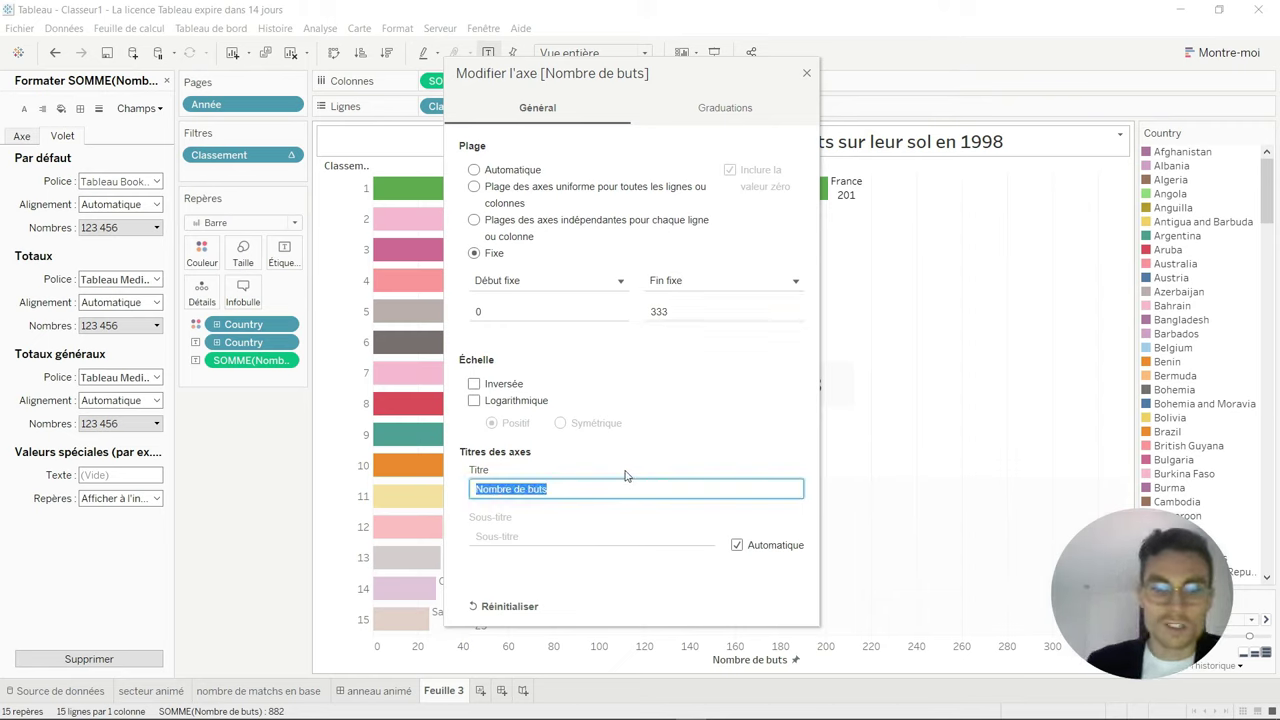
left_click(587, 487)
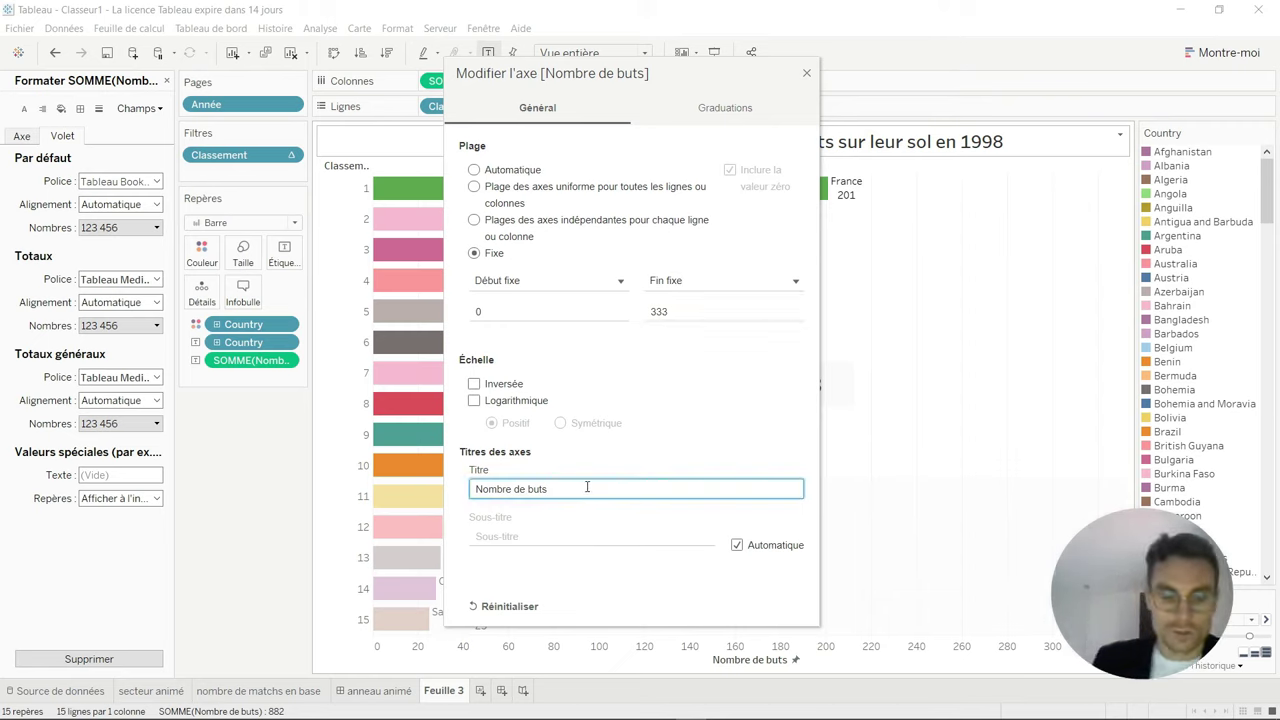
type(" in")
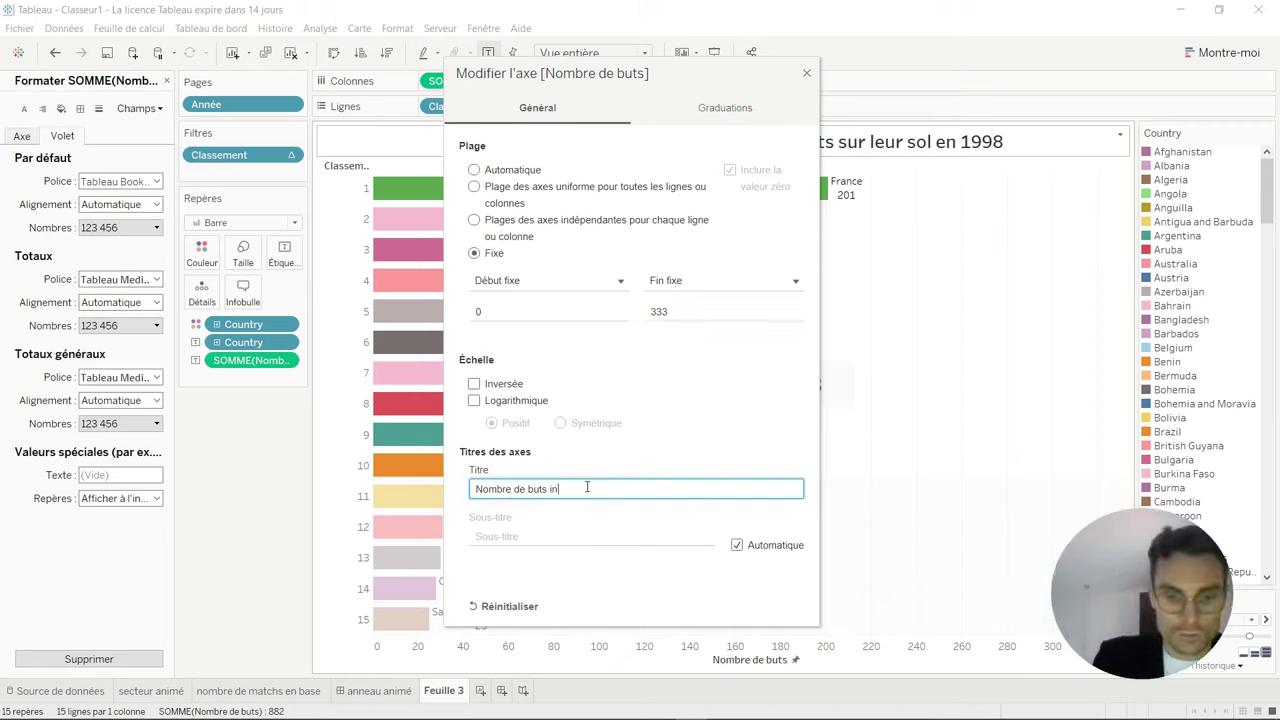
type("scrits sur")
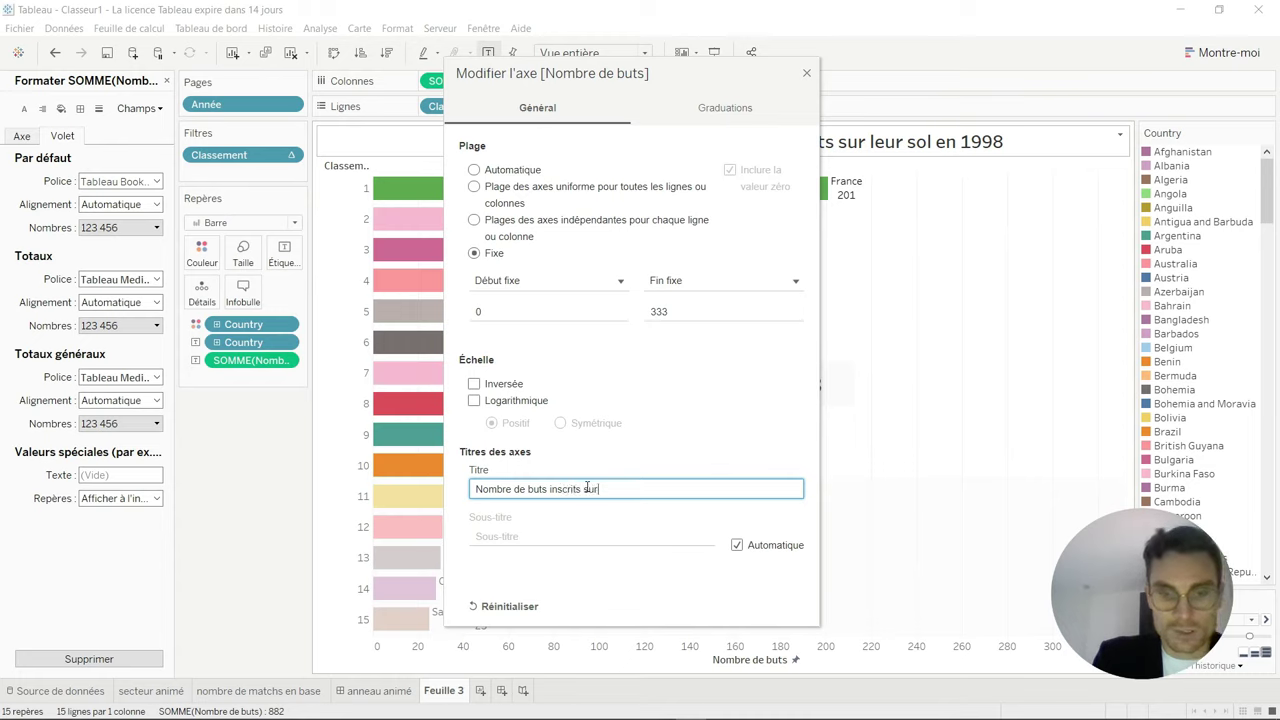
type(" son sol")
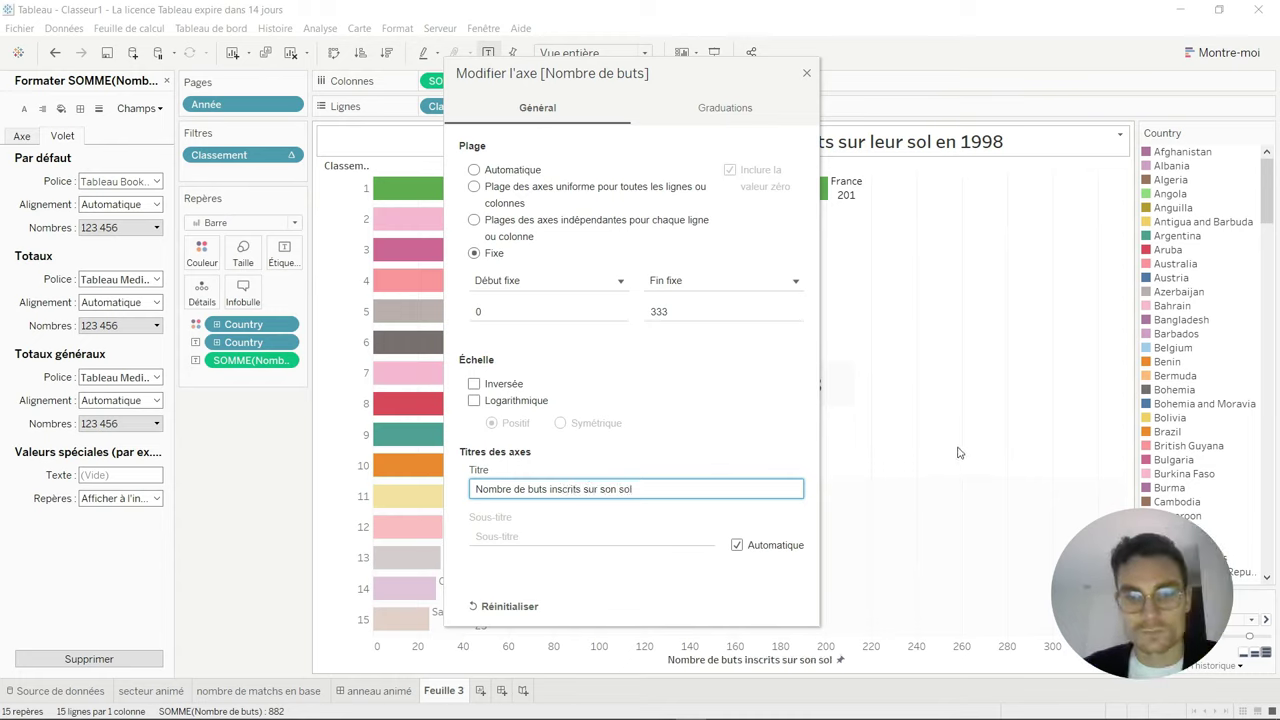
left_click(810, 71)
left_click(620, 190)
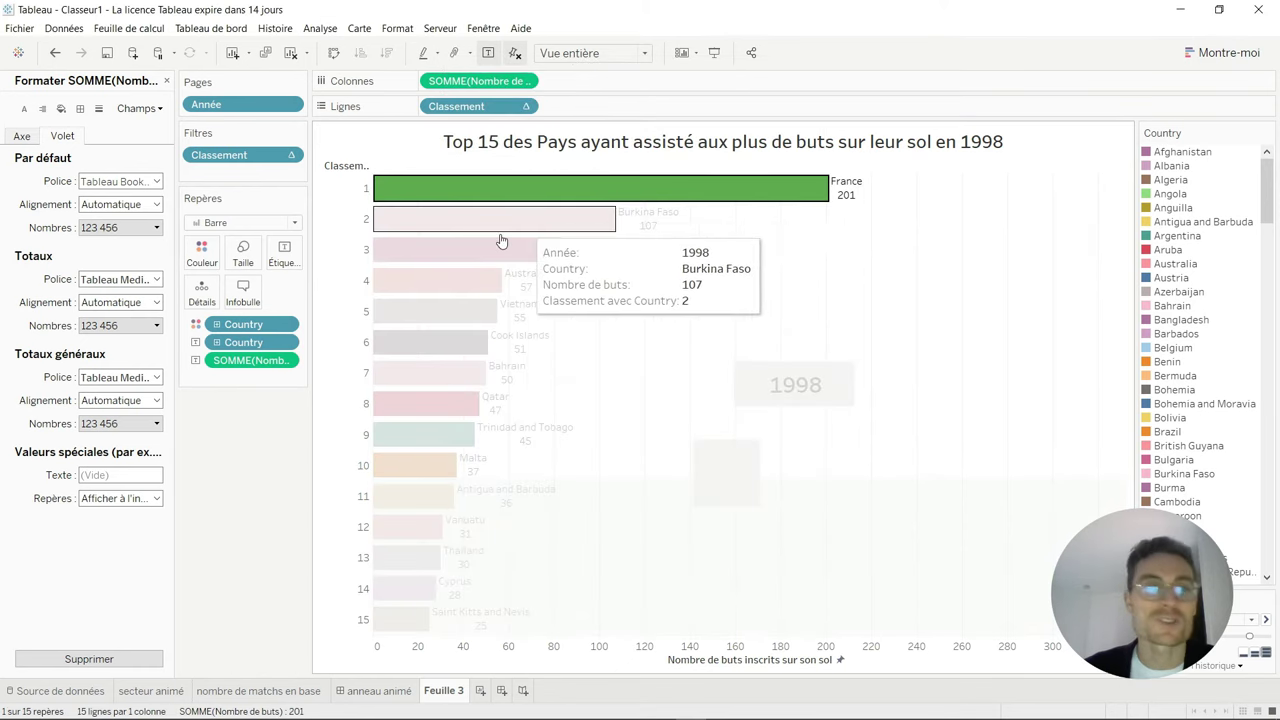
Step: Thicken the bars slightly, clear the France highlight, and replay the years from 1913
left_click(243, 250)
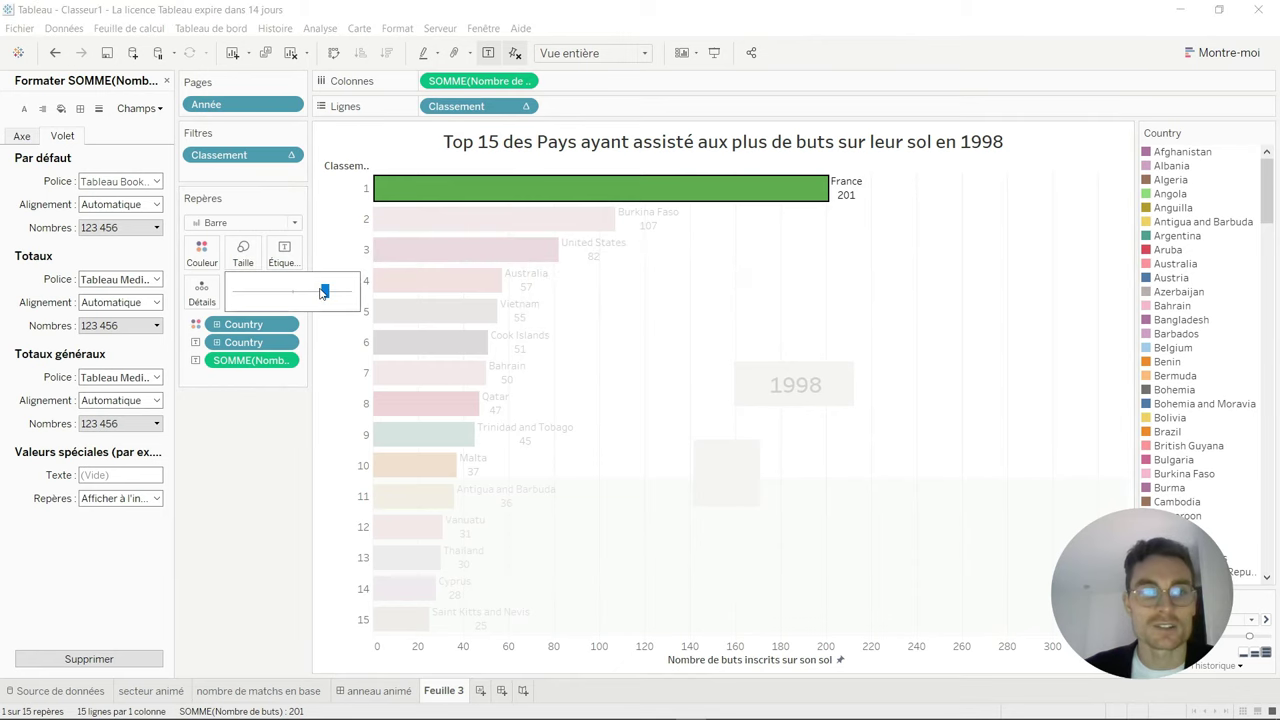
left_click_drag(325, 292, 335, 291)
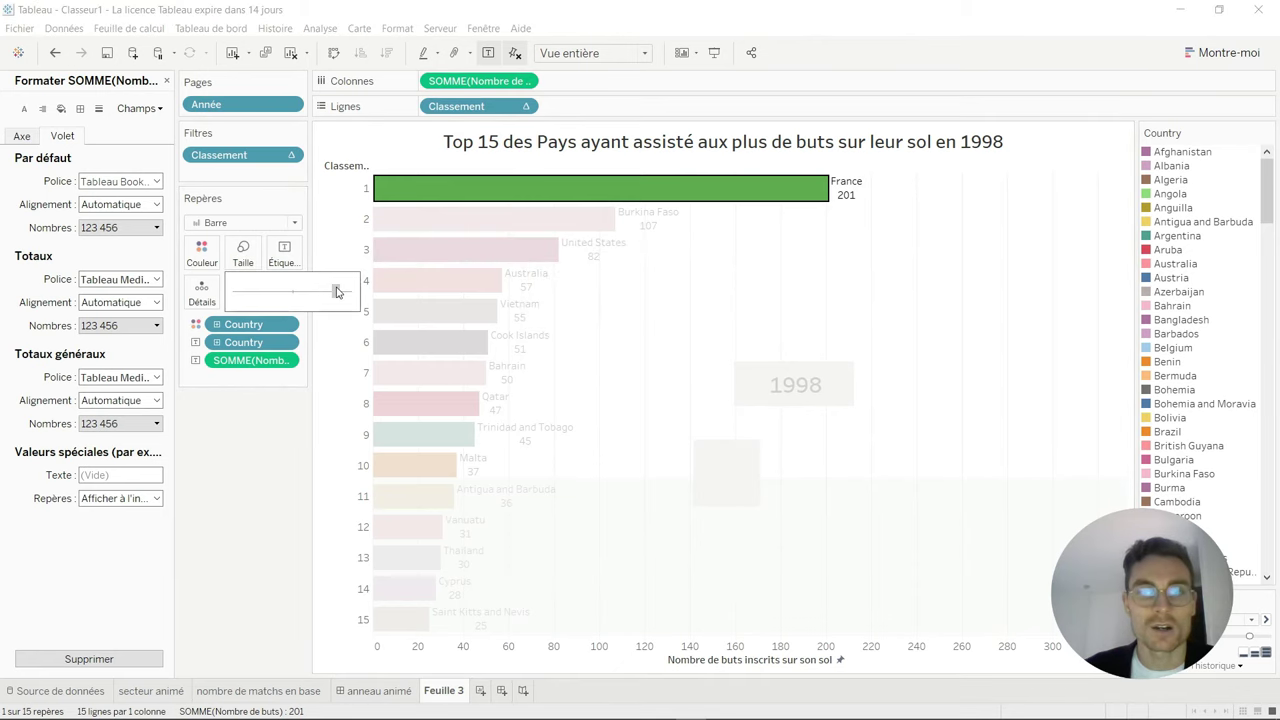
left_click(1020, 284)
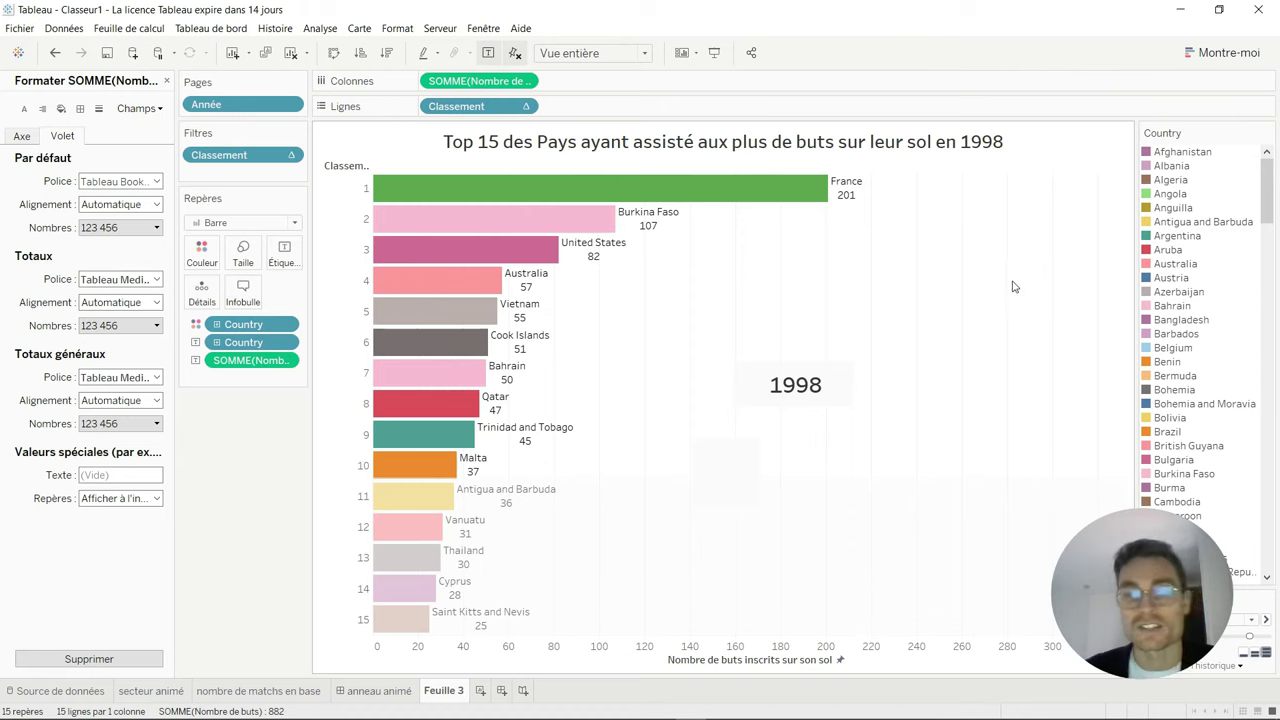
left_click_drag(1249, 636, 1267, 636)
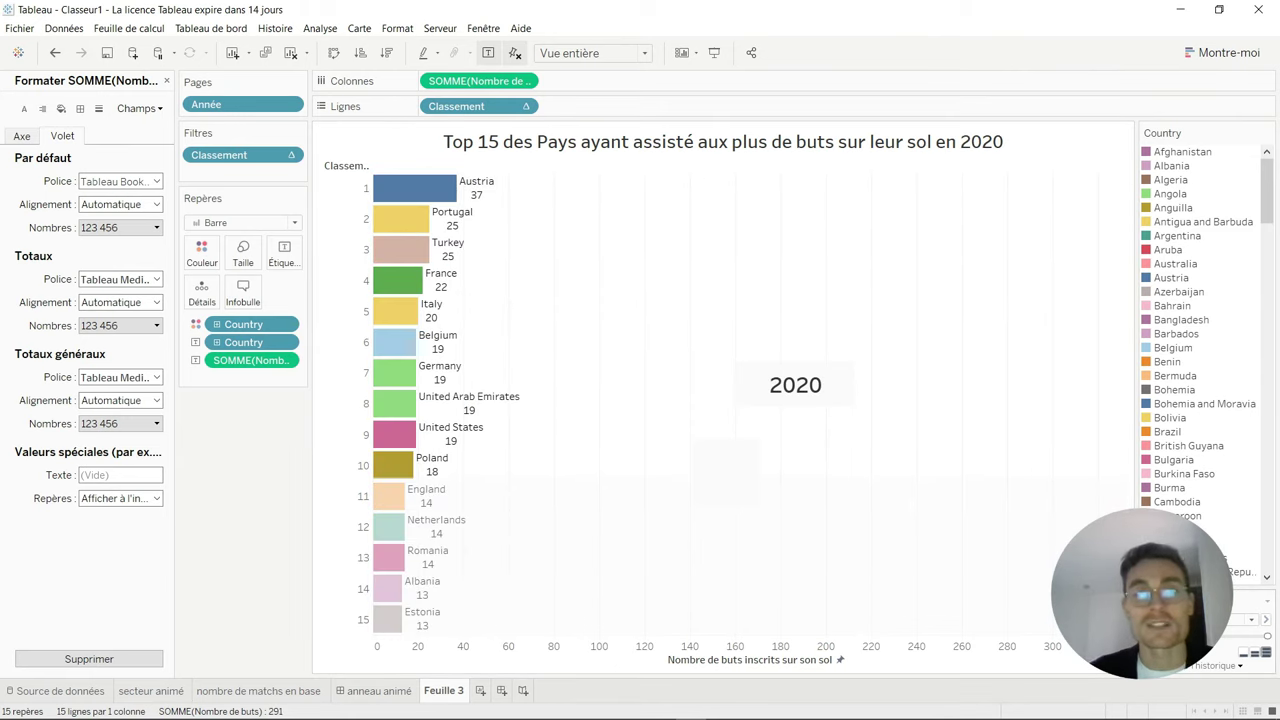
left_click(1180, 636)
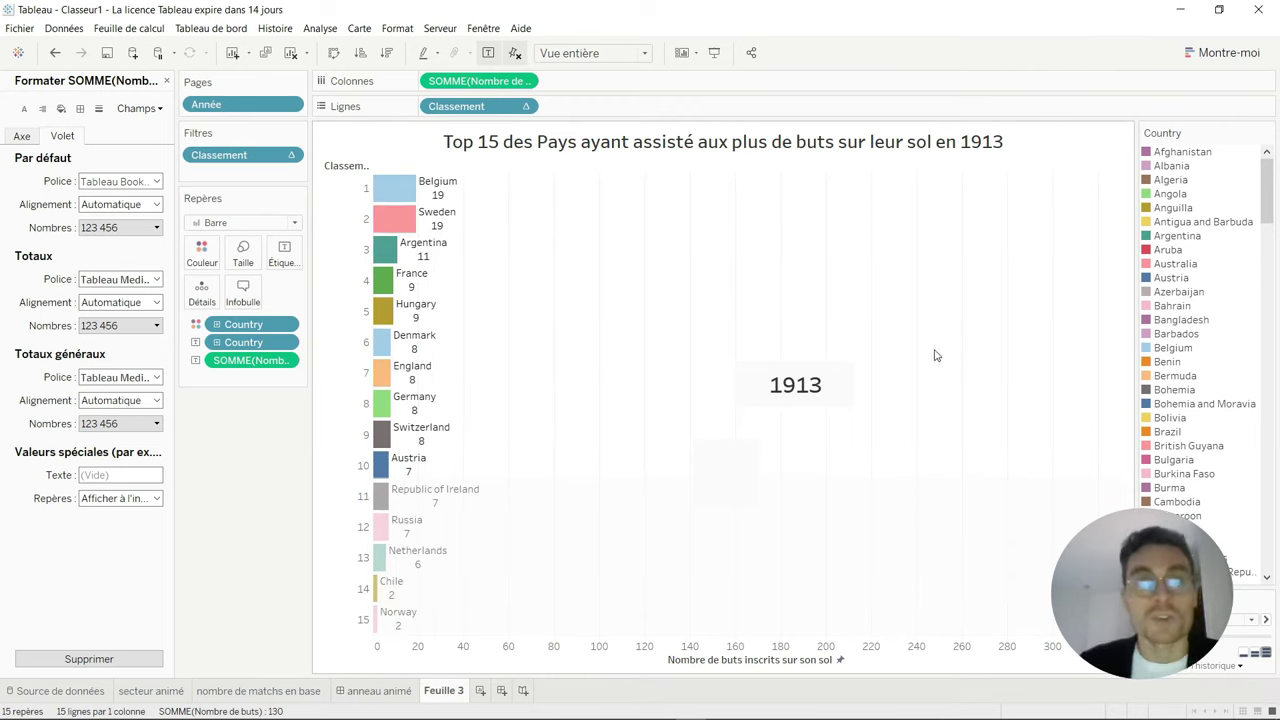
Step: Rename the Feuille 3 sheet to 'bar animé'
double_click(443, 690)
type("bar")
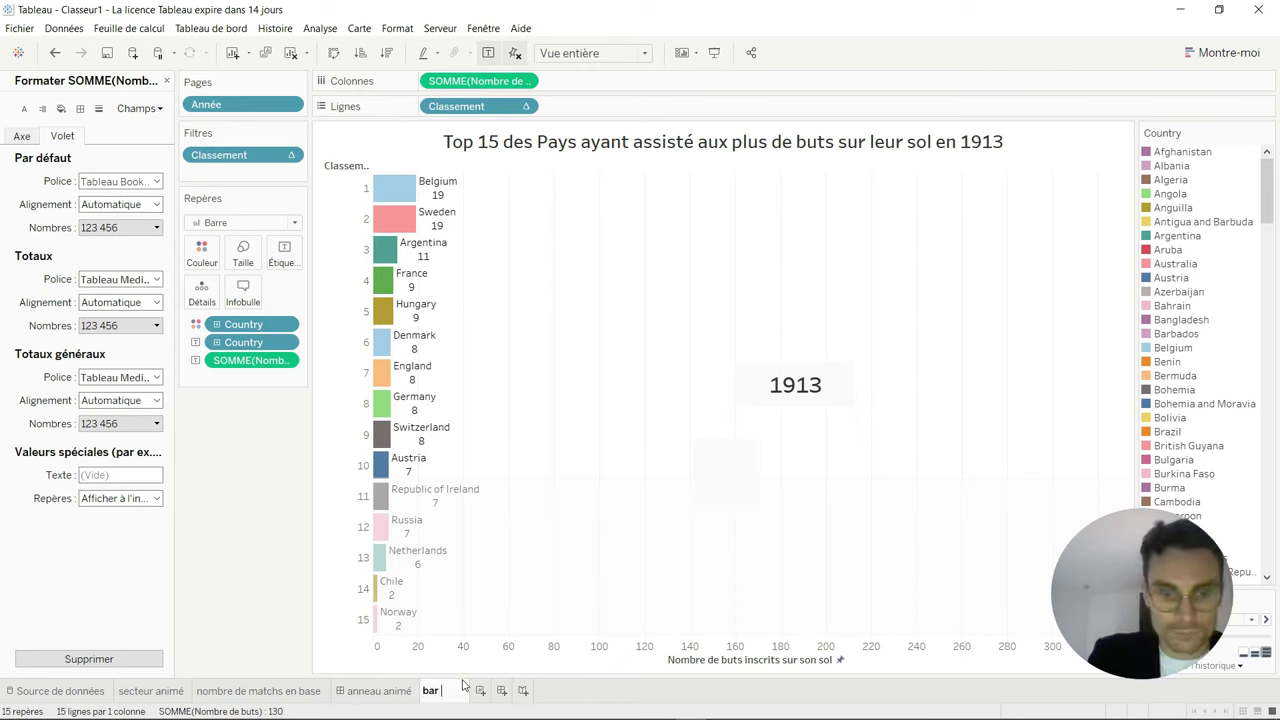
type(" animé")
key("Return")
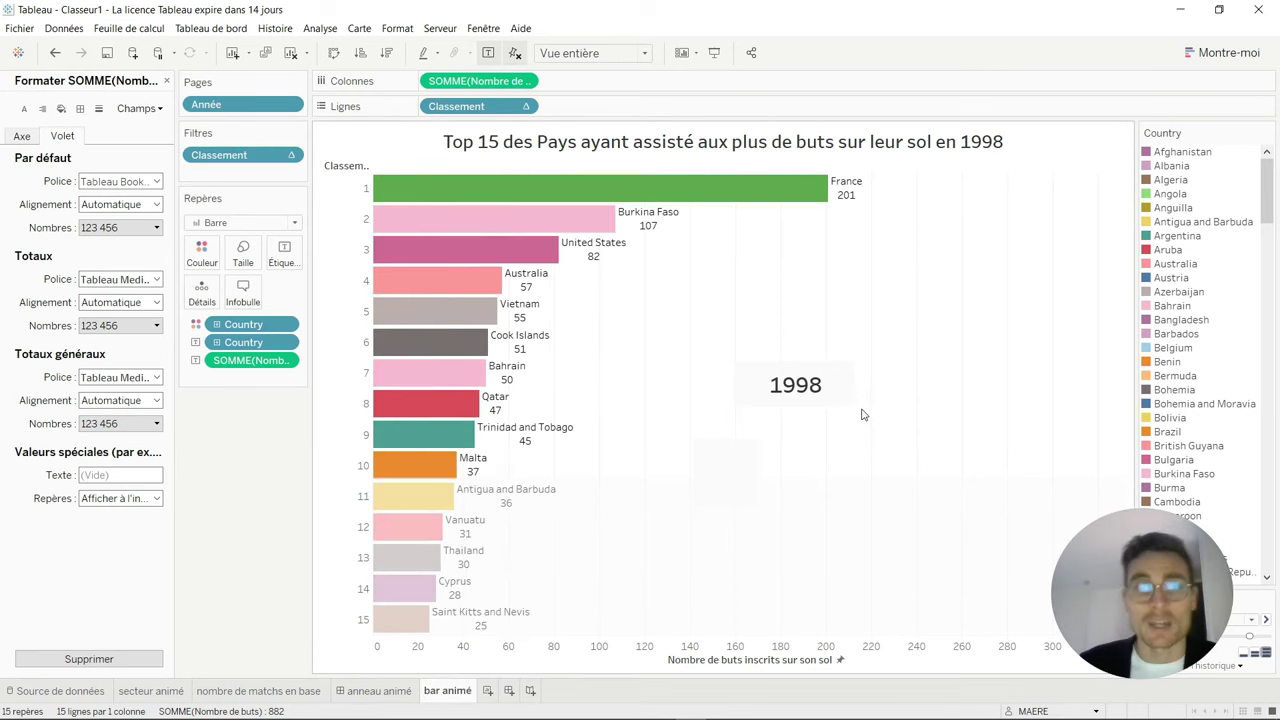
left_click(431, 28)
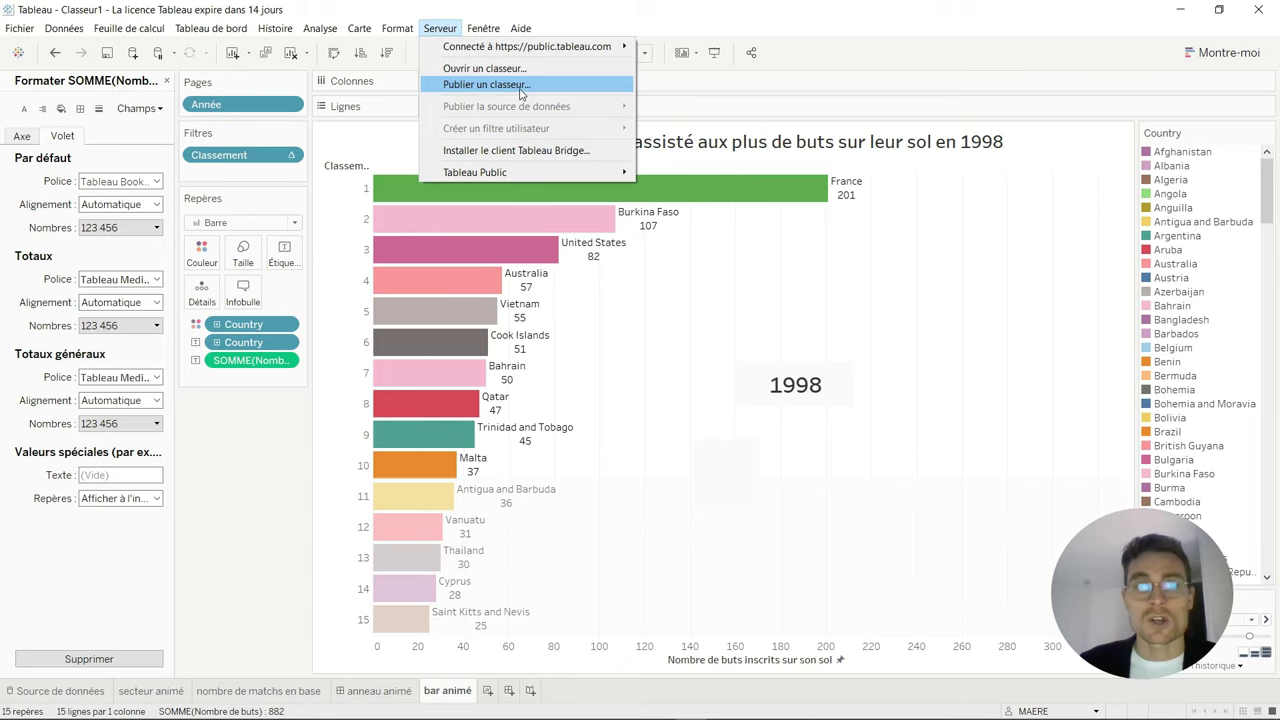
mouse_move(475, 172)
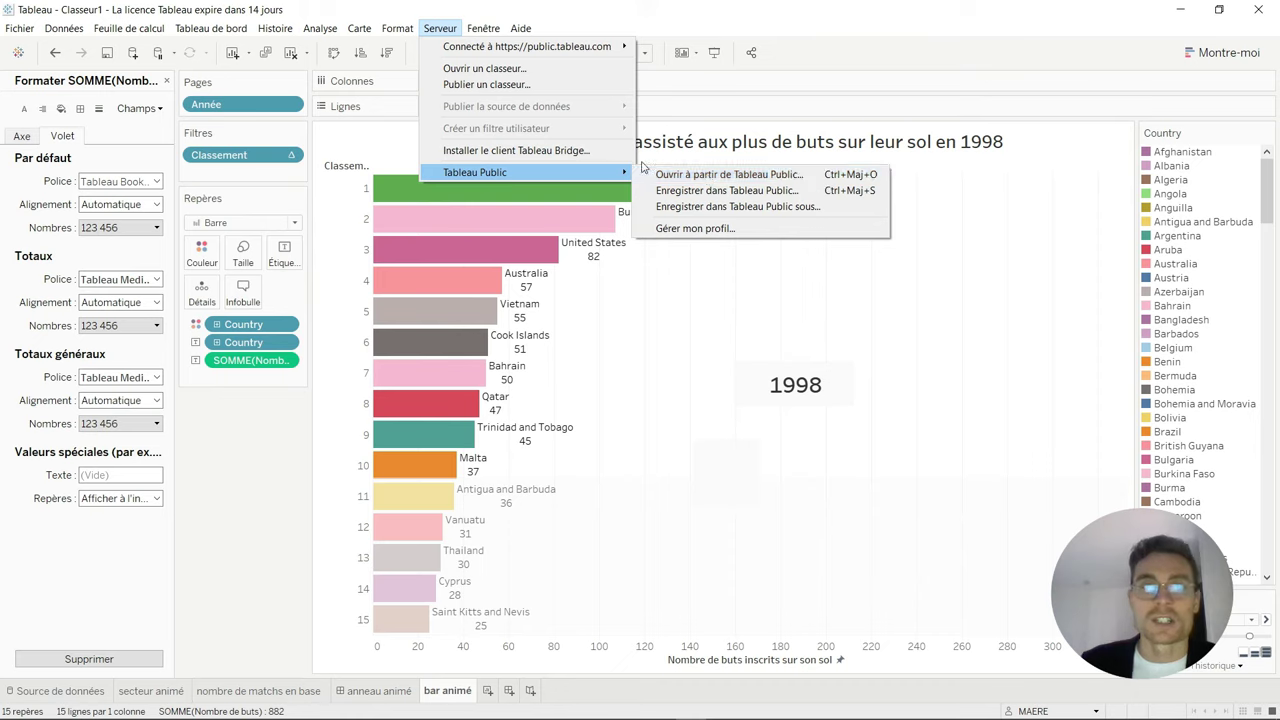
mouse_move(527, 46)
left_click(706, 49)
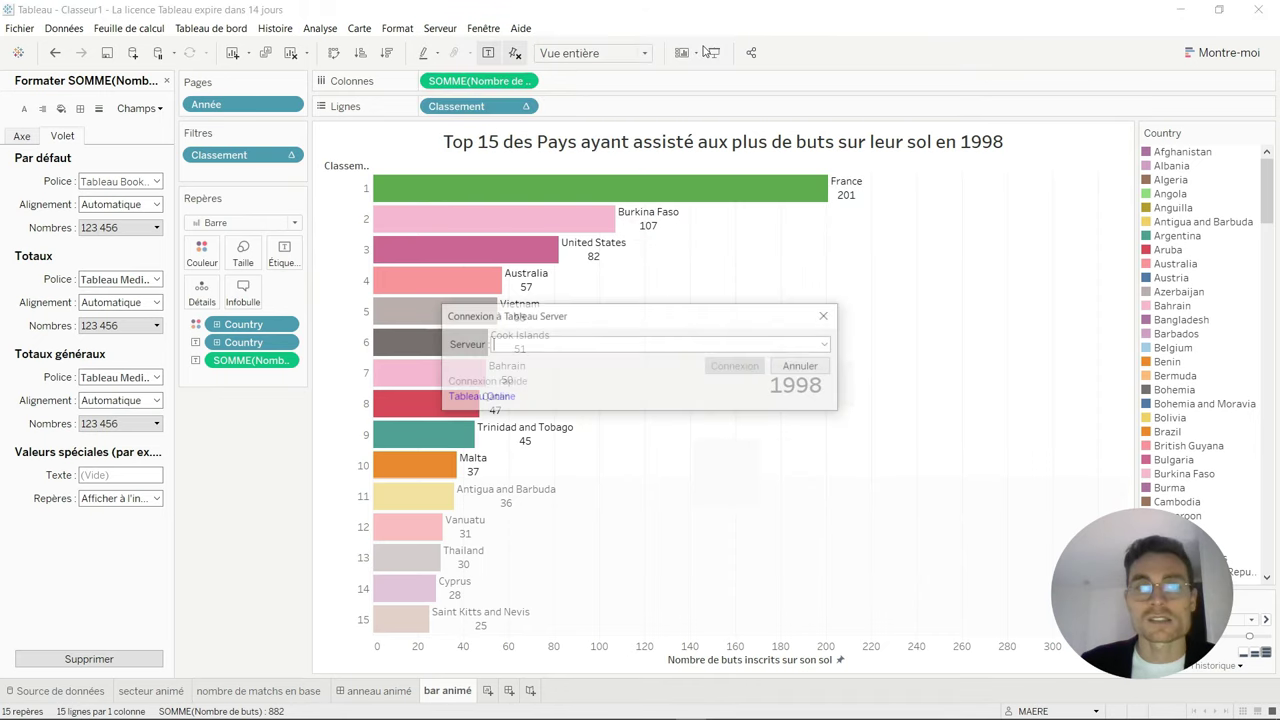
left_click(826, 345)
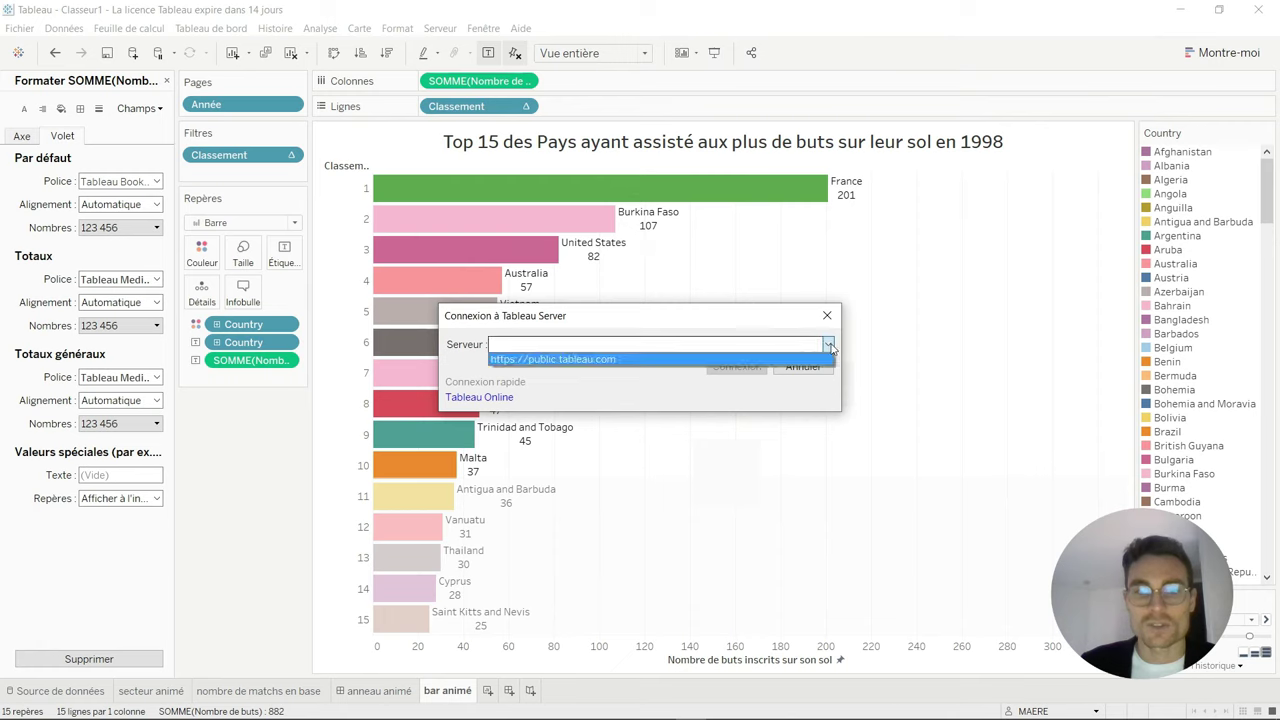
left_click(818, 358)
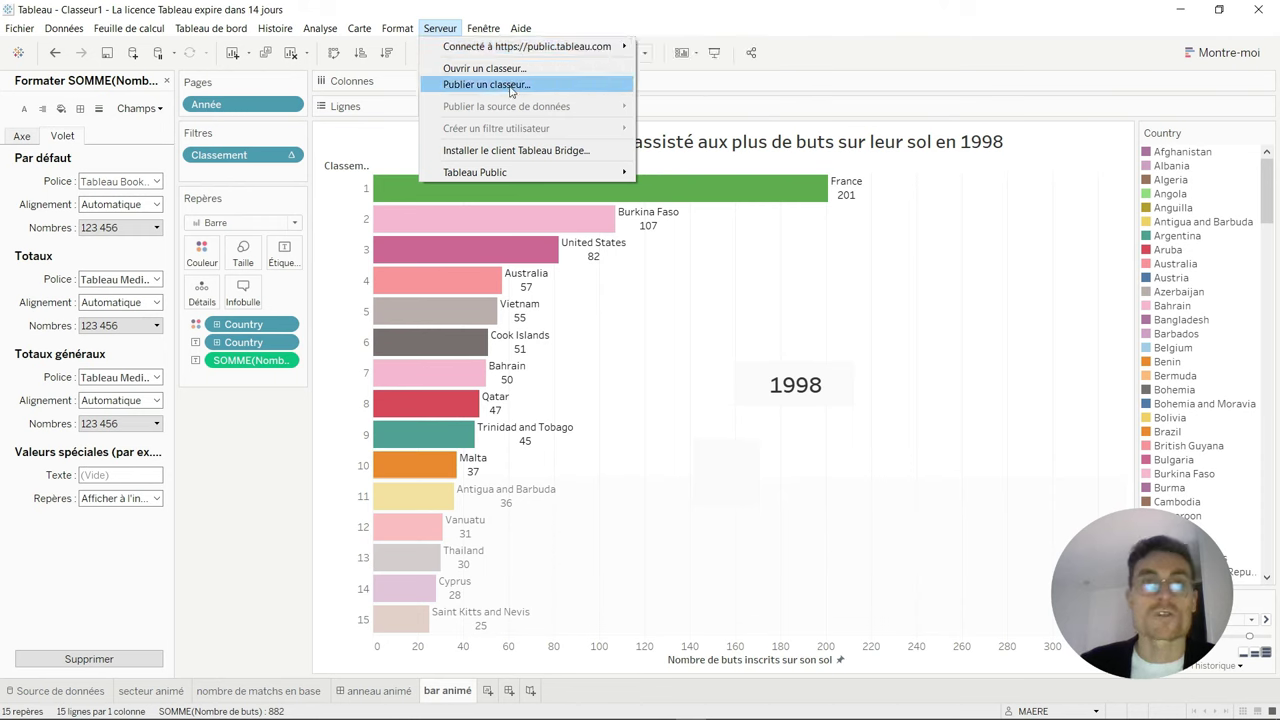
left_click(510, 88)
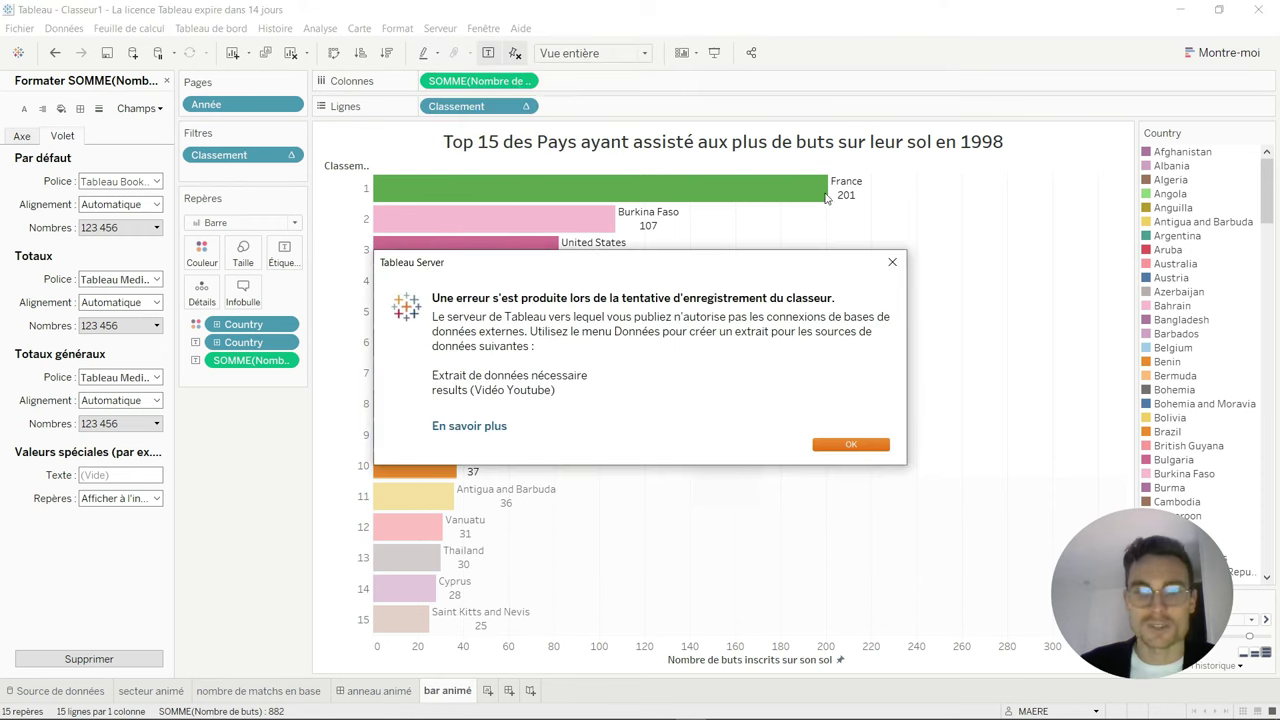
Step: Extract the results data source to the desktop, then publish the workbook to Tableau Public as 'Matchs Internationaux Foot'
left_click(886, 265)
left_click(63, 28)
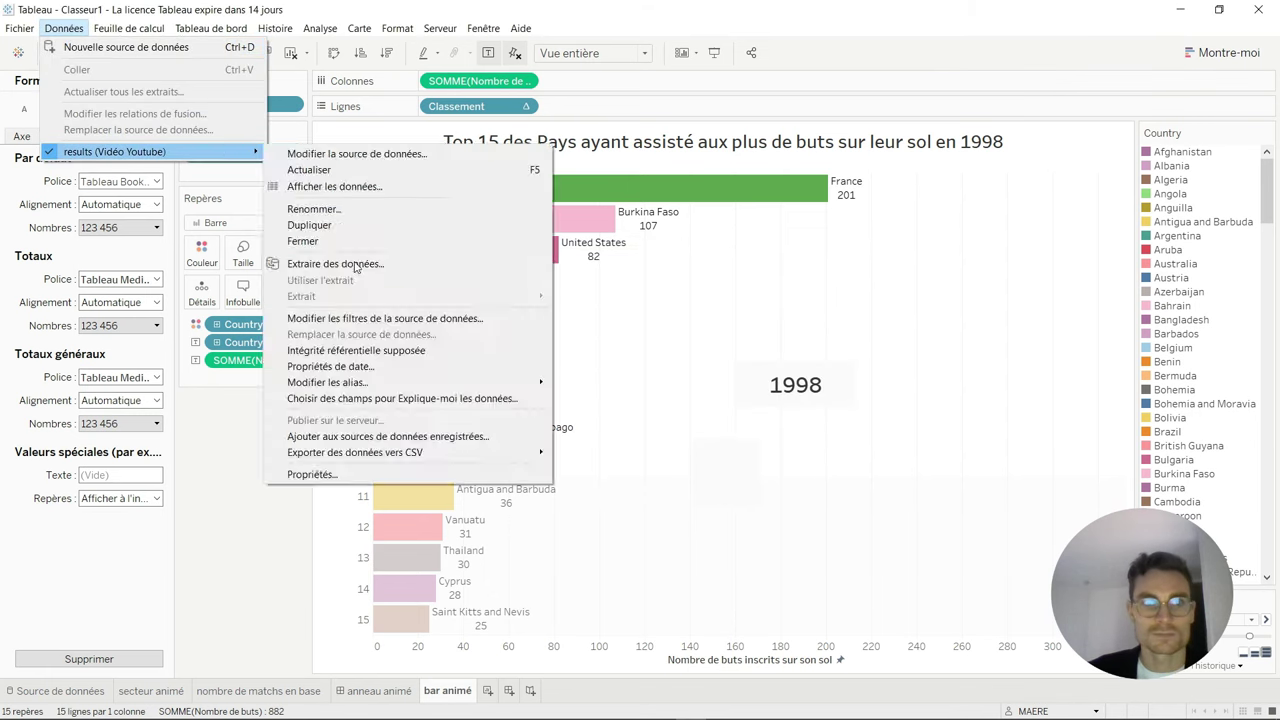
left_click(430, 263)
left_click(713, 586)
left_click(46, 177)
left_click(494, 389)
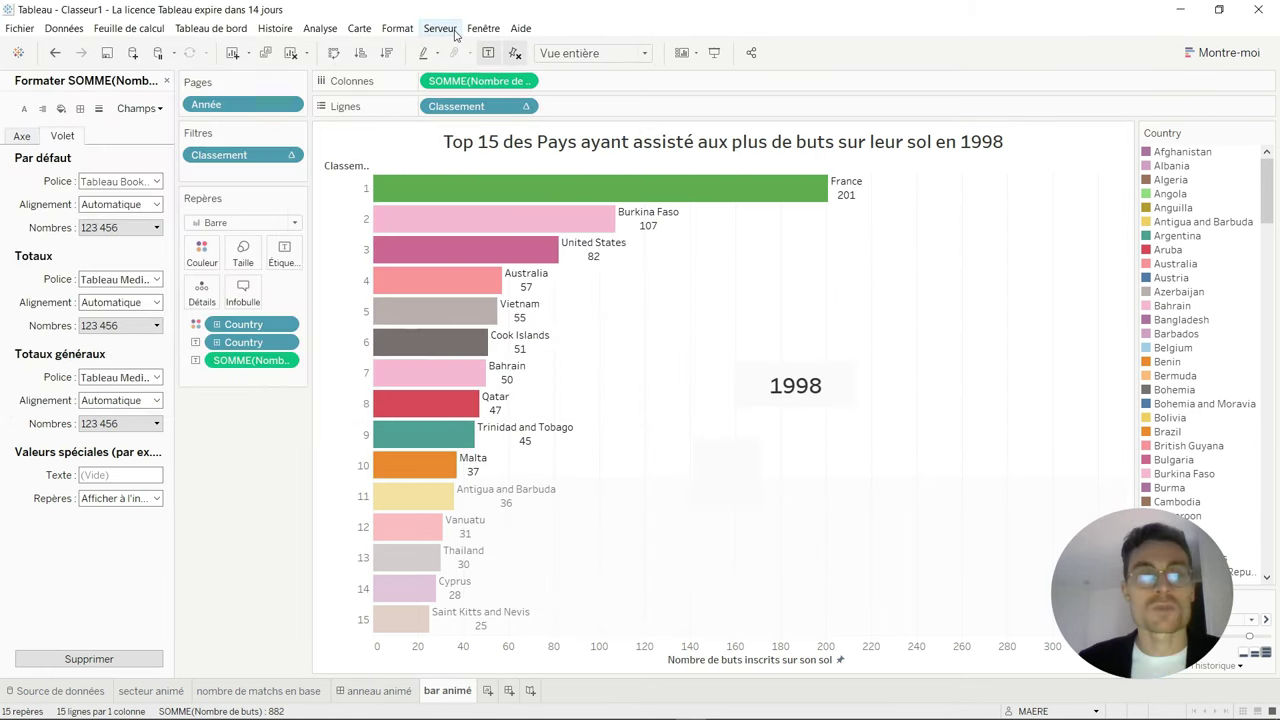
type("Matchs Internationaux Footb")
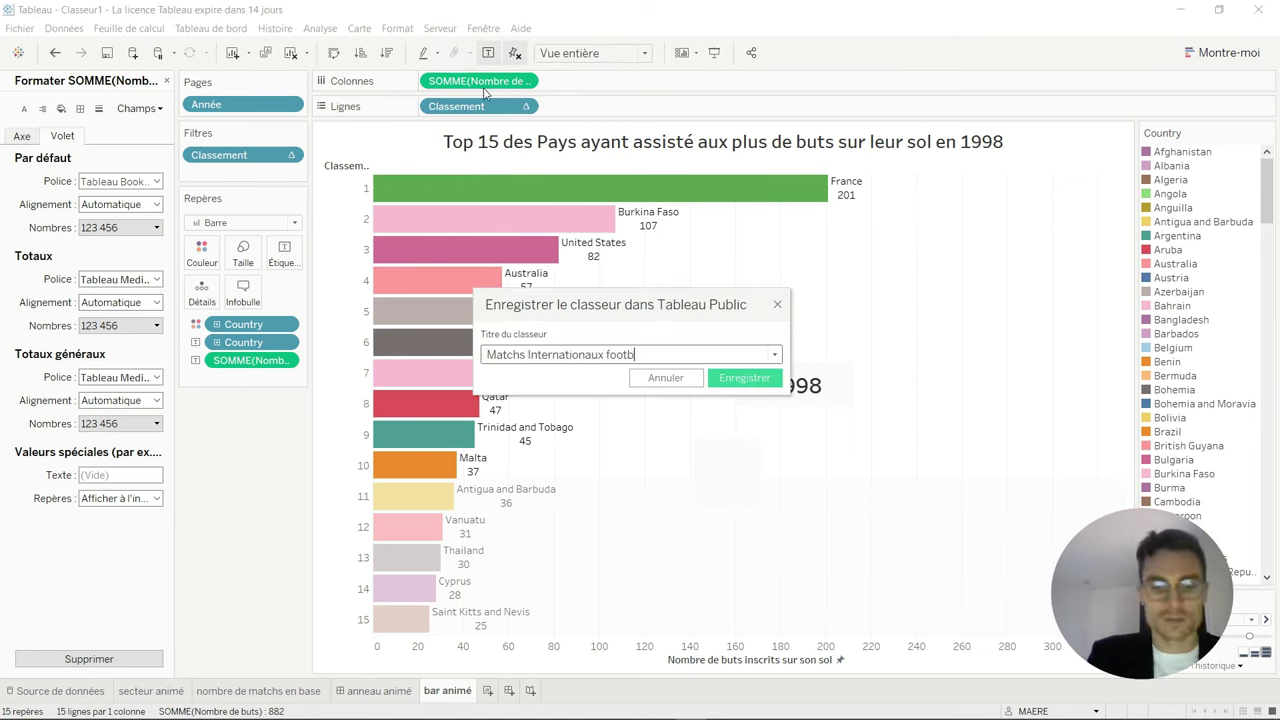
left_click(746, 374)
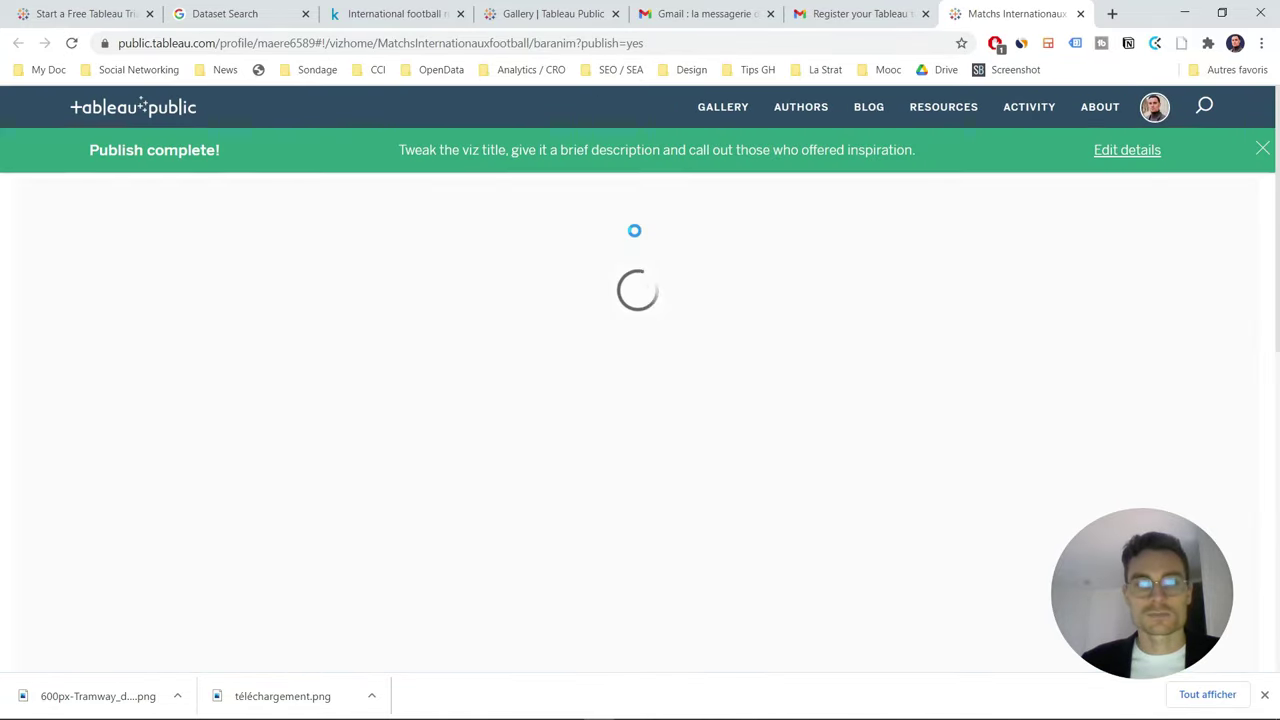
Step: From Tableau Desktop, save the workbook to Tableau Public as 'Performance des équipes nationales de football évoluant à domicile'
left_click(1263, 695)
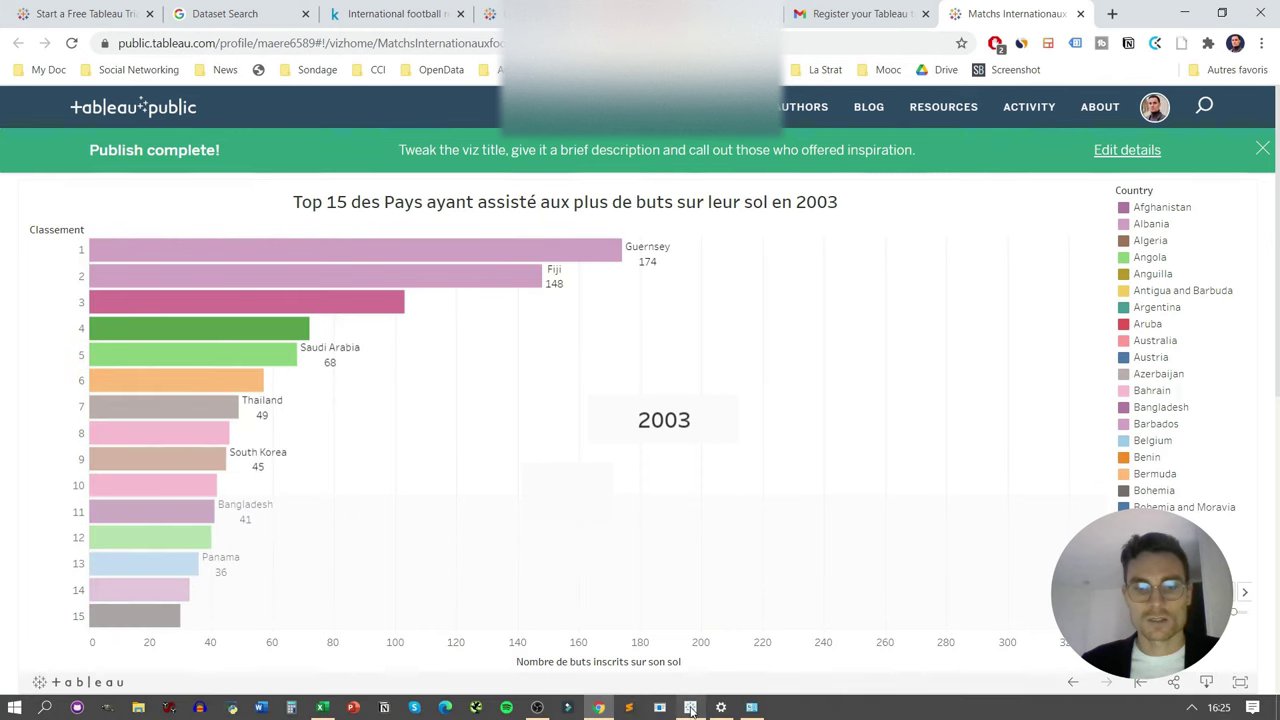
left_click(691, 708)
left_click(440, 28)
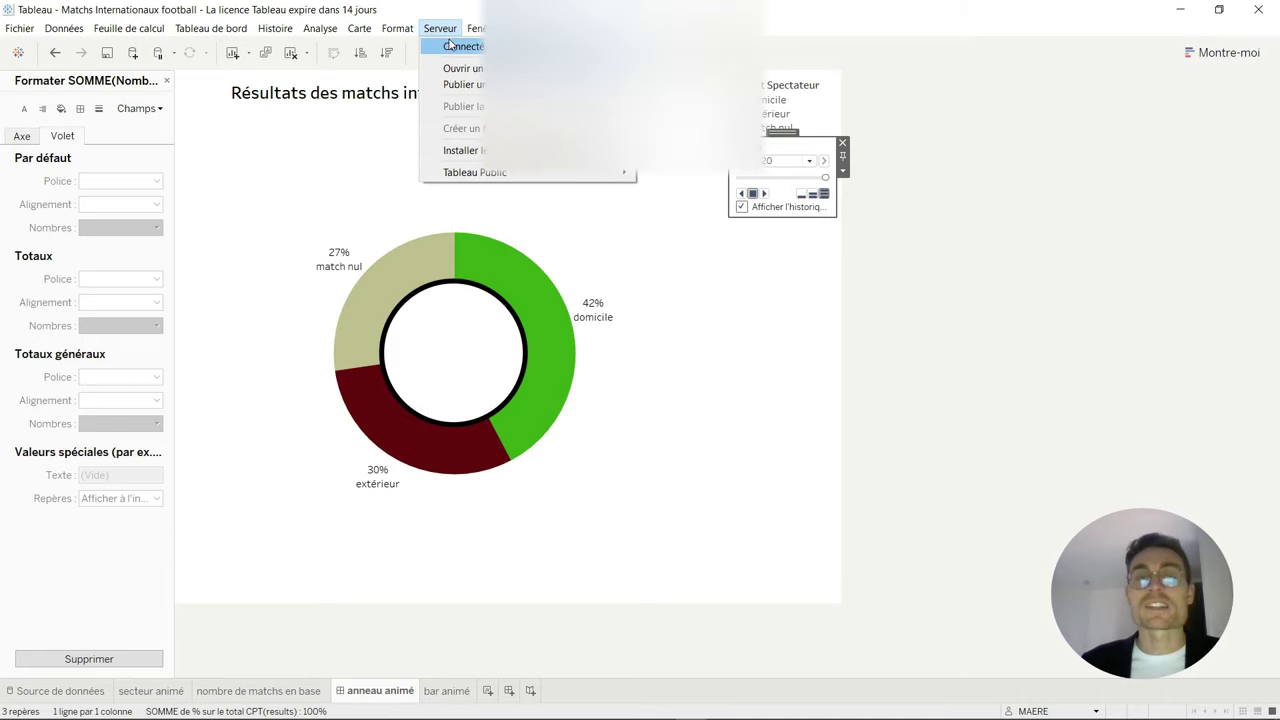
left_click(455, 46)
type("Performance des équipes nationales de football")
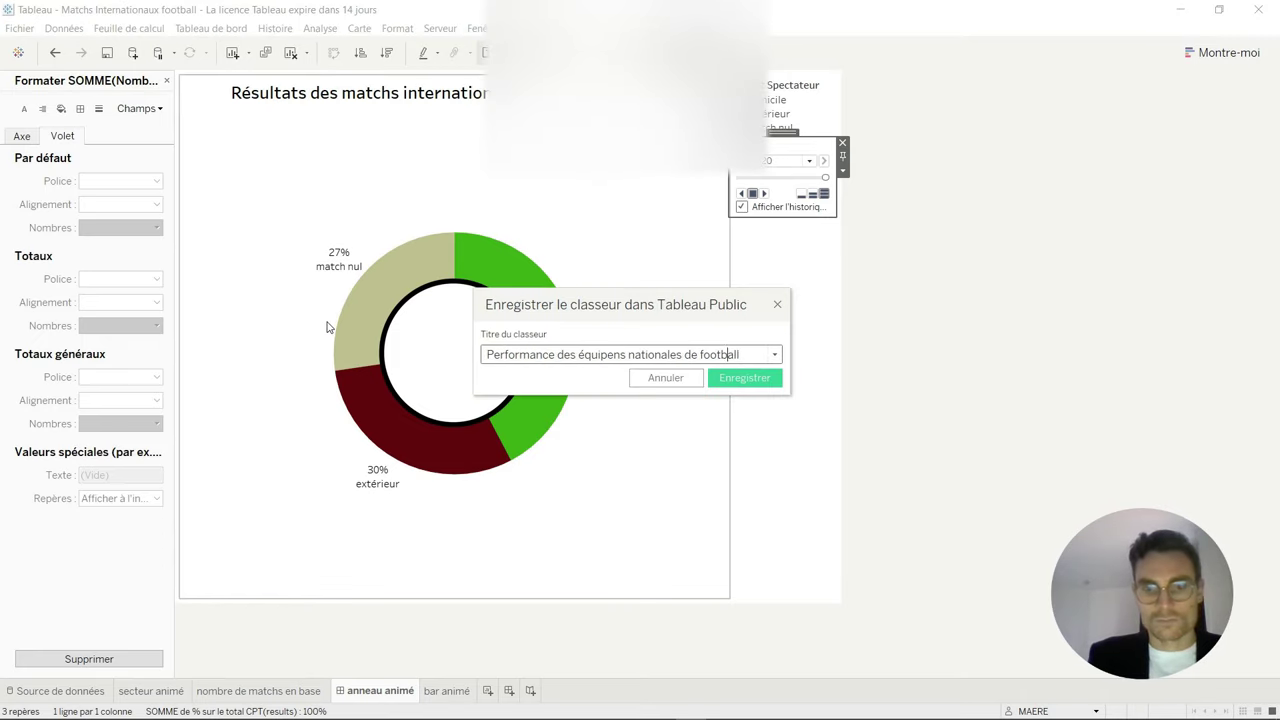
key("End")
type("évoluant à domicile")
left_click(744, 377)
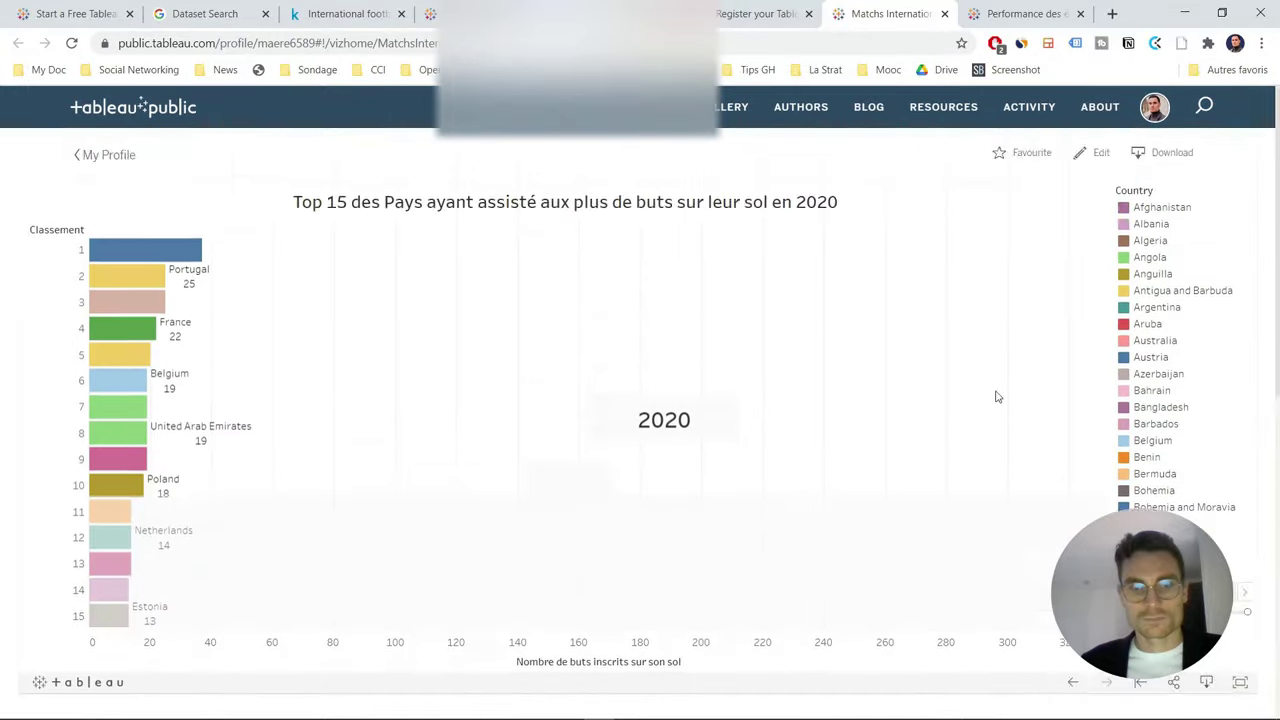
Step: View the newly published workbook from the Tableau Public profile page, then open the chat contact's profile
left_click(128, 164)
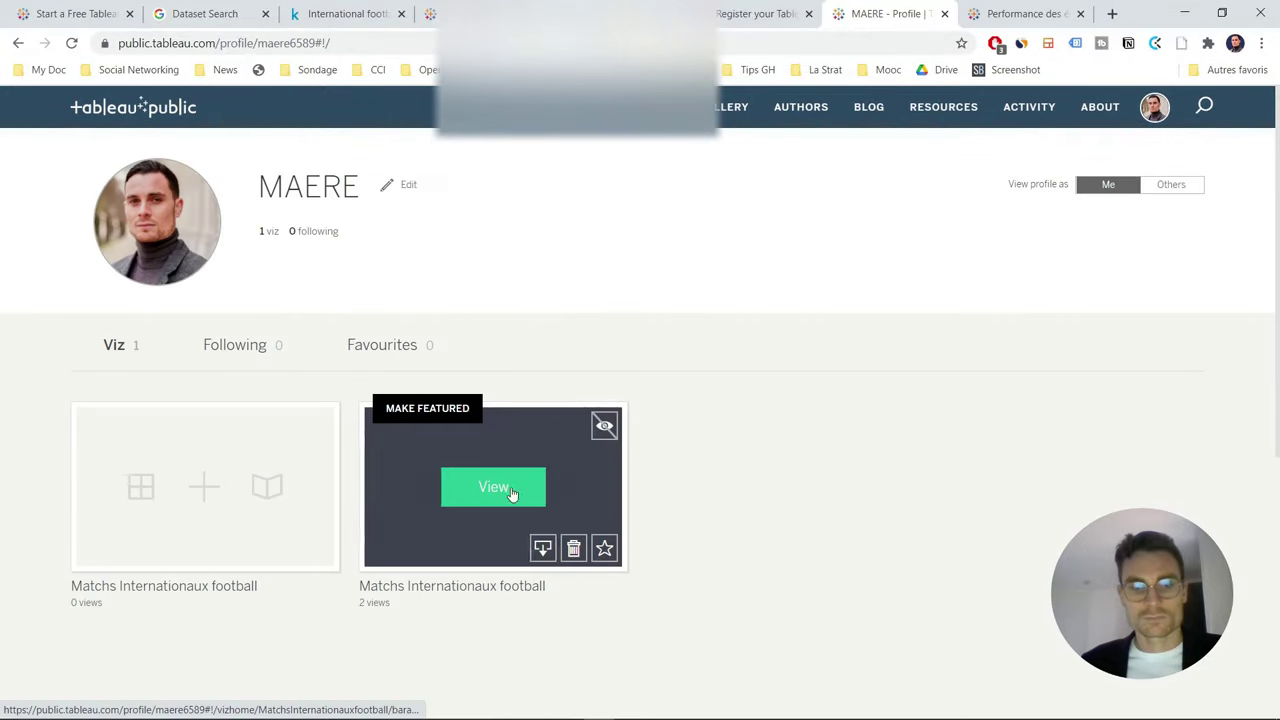
left_click(1015, 12)
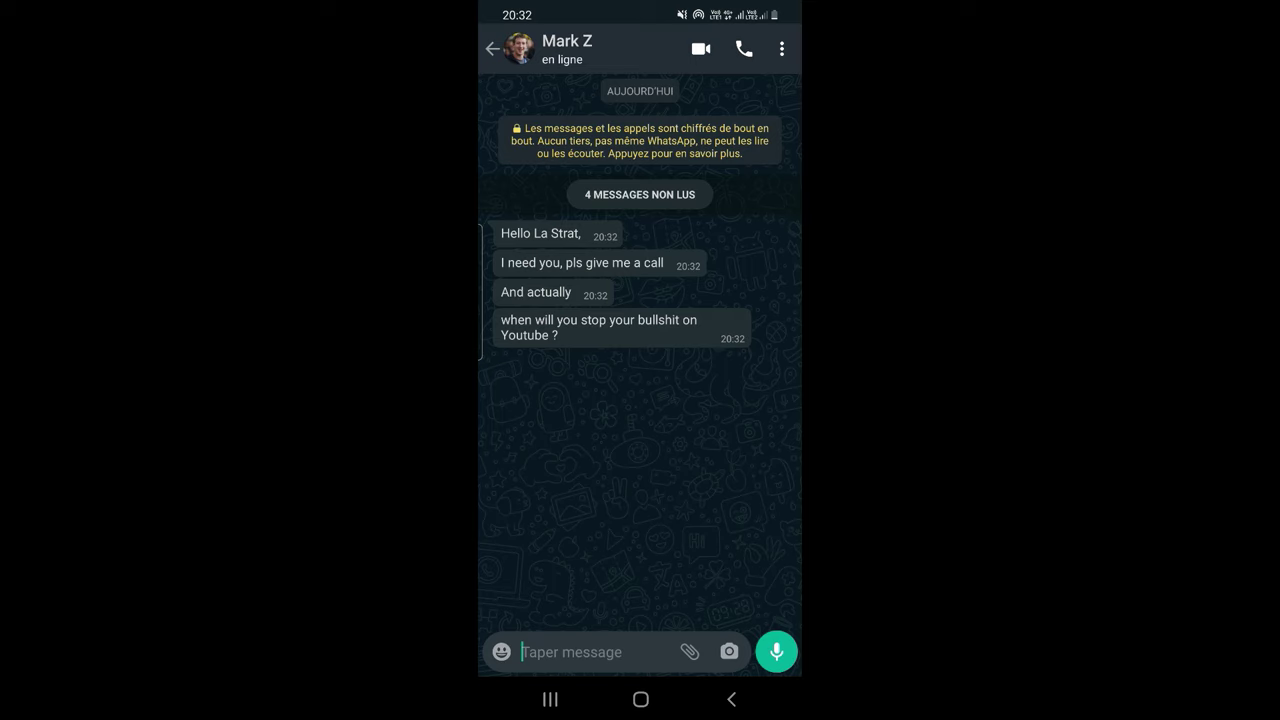
left_click(575, 48)
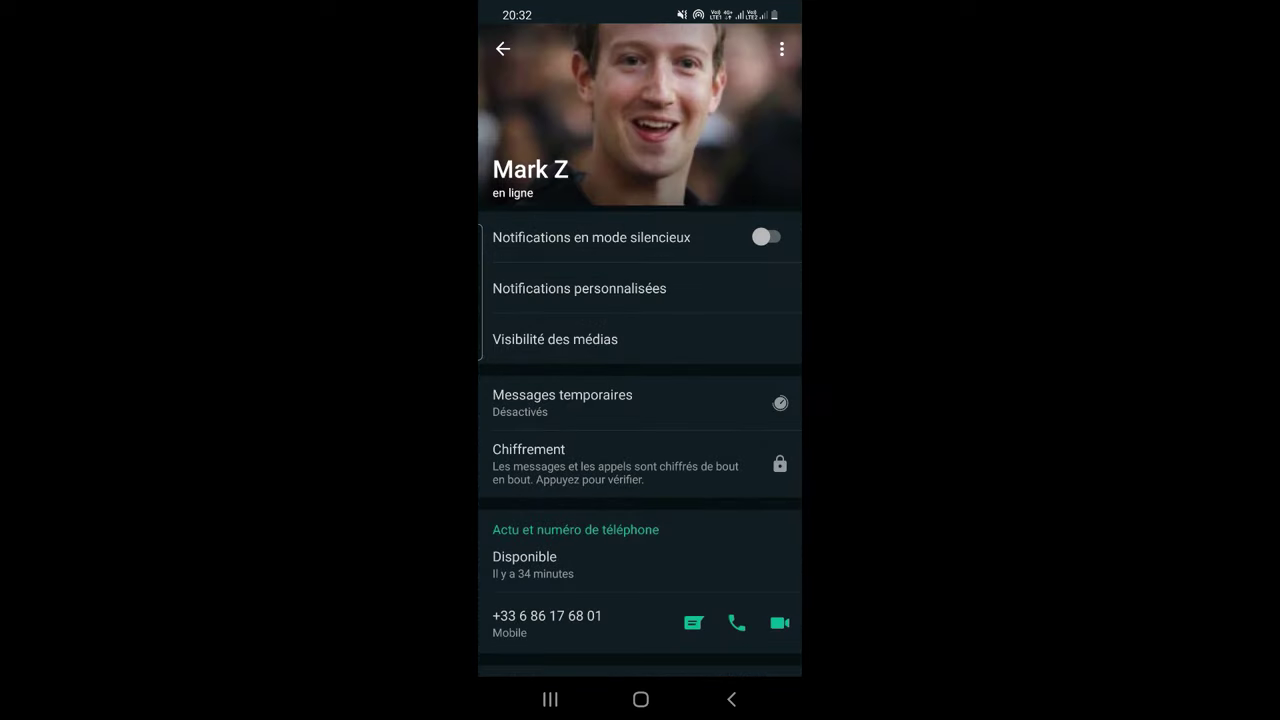